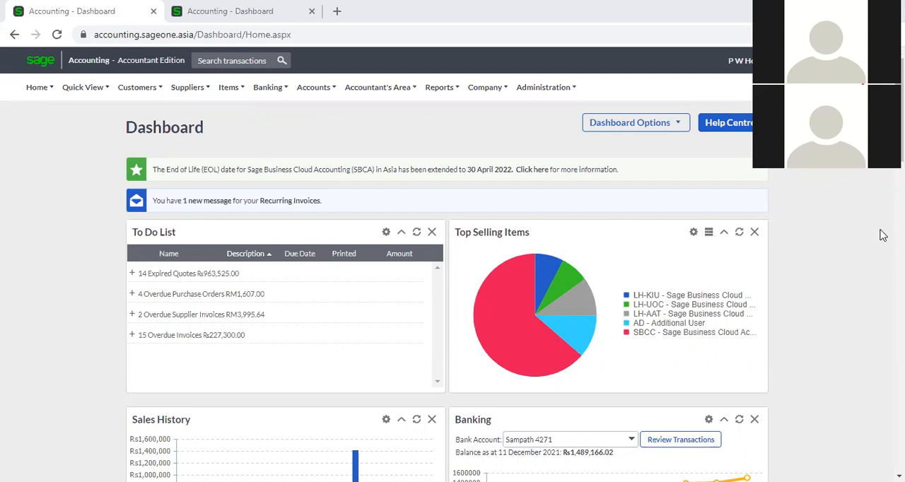
- Open the list of available companies and view the dashboard in the second browser tab, returning to the first one
left_click(739, 60)
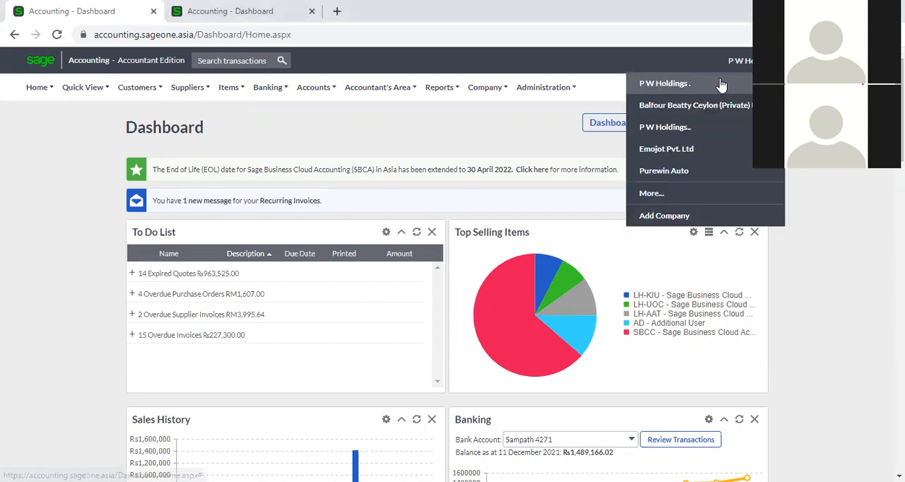
left_click(280, 11)
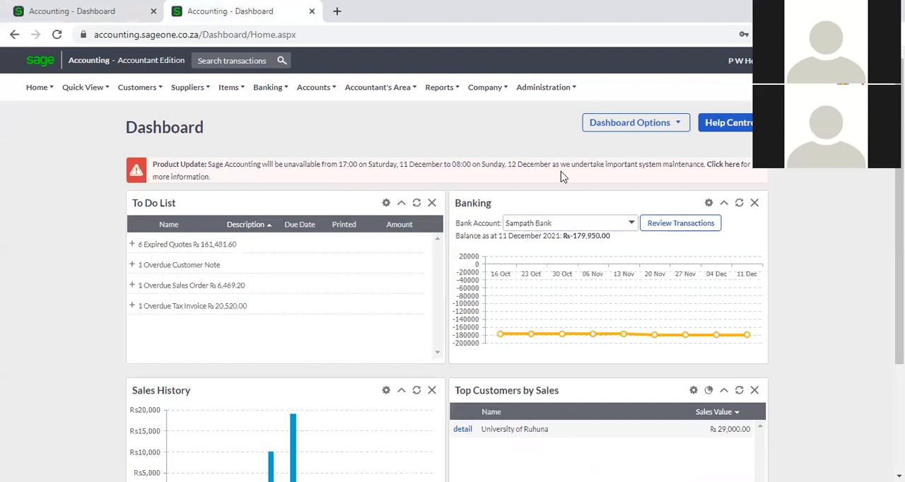
left_click(94, 9)
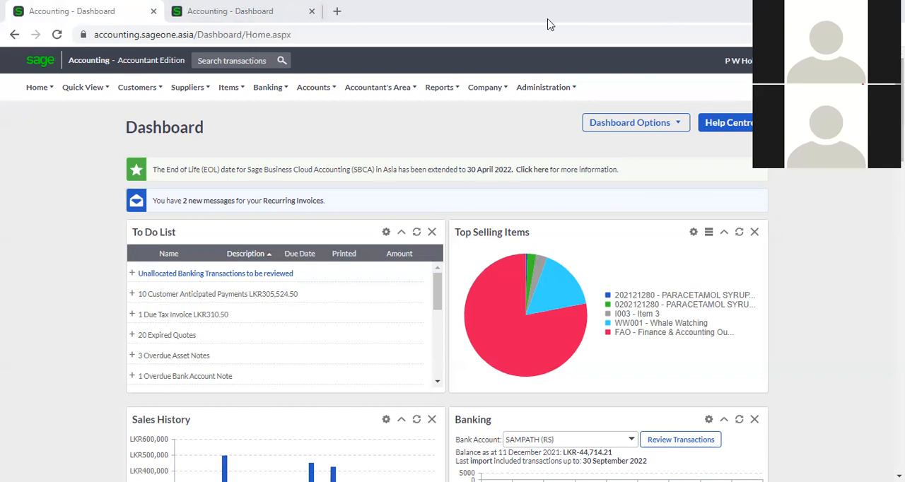
- Open the company settings and review the Company Details and Customer Zone pages
left_click(483, 89)
left_click(480, 133)
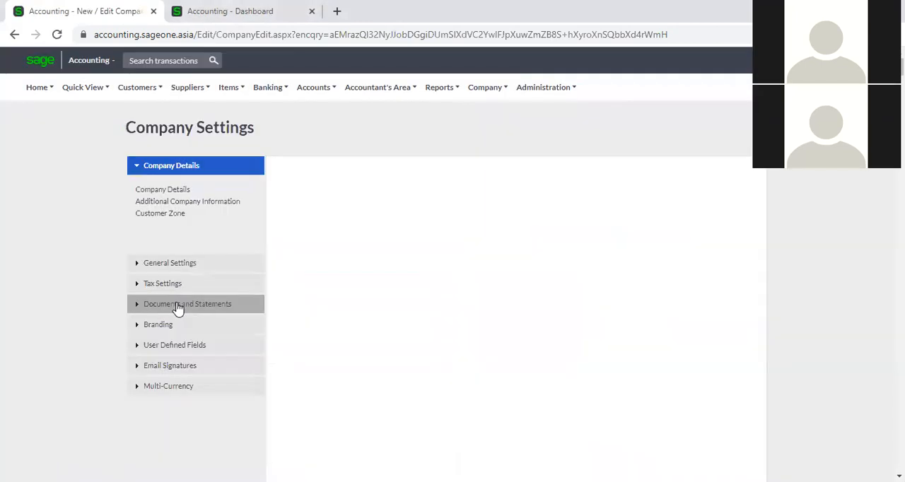
left_click(178, 306)
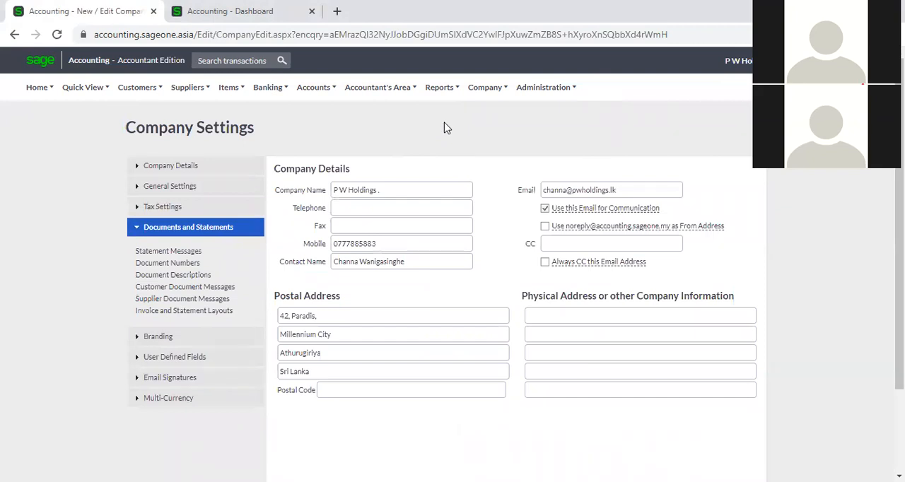
mouse_move(487, 99)
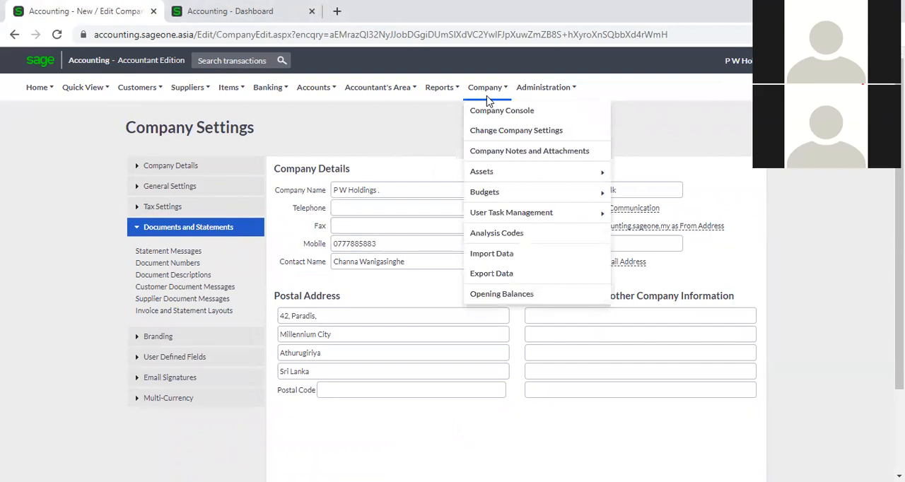
left_click(499, 133)
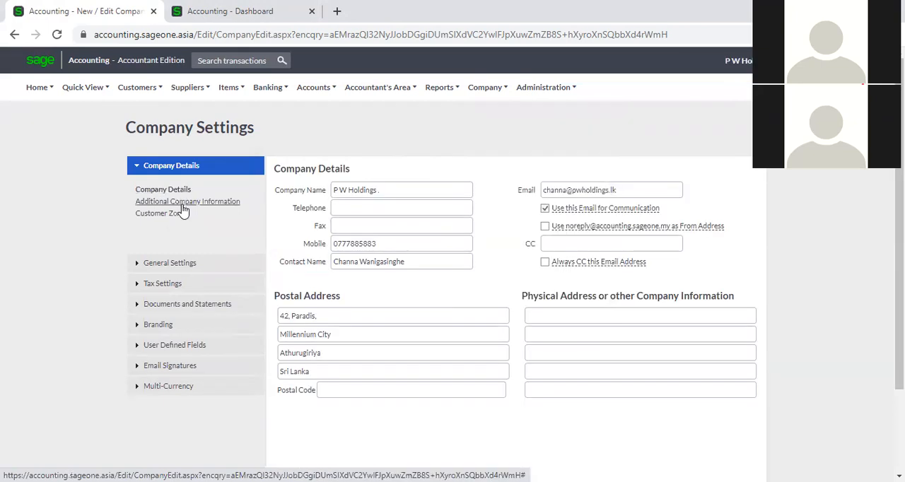
left_click(160, 214)
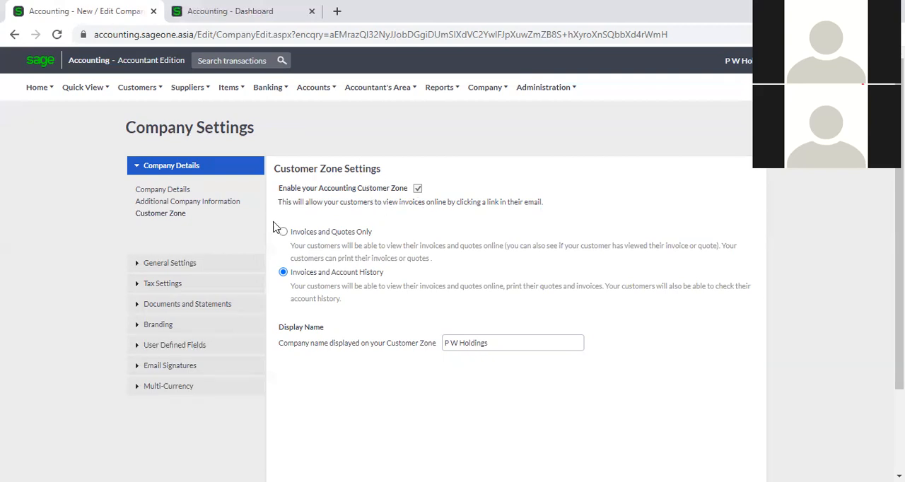
- Review the Financial Years, Rounding and Regional Settings pages in the general settings
left_click(202, 263)
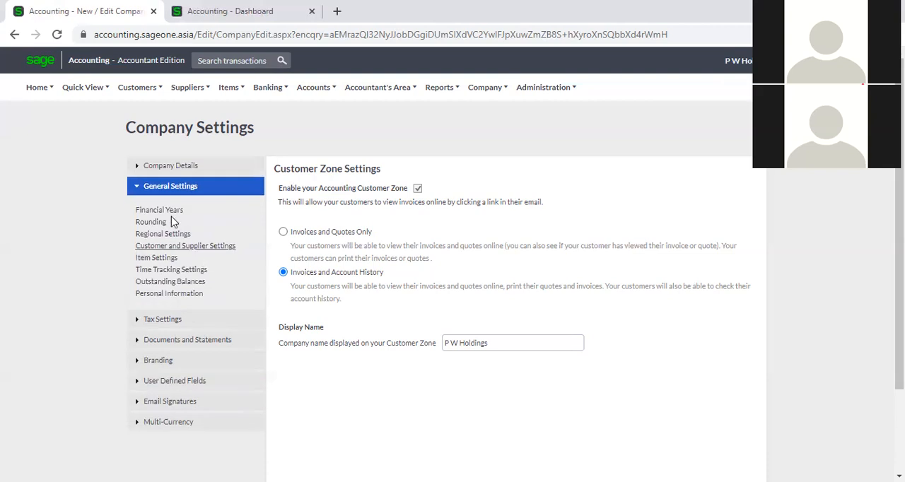
left_click(171, 210)
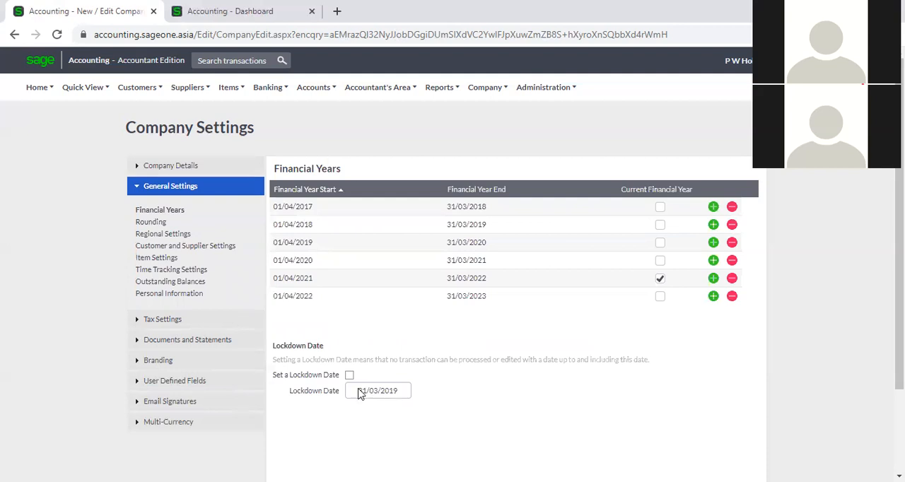
left_click(151, 224)
left_click(159, 234)
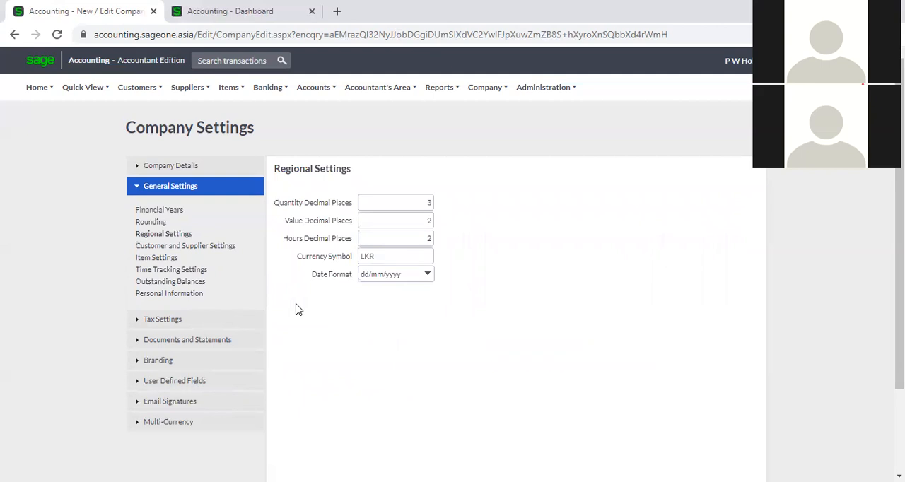
- Review the Customer and Supplier Settings, and the Item Settings including the price lists
left_click(200, 253)
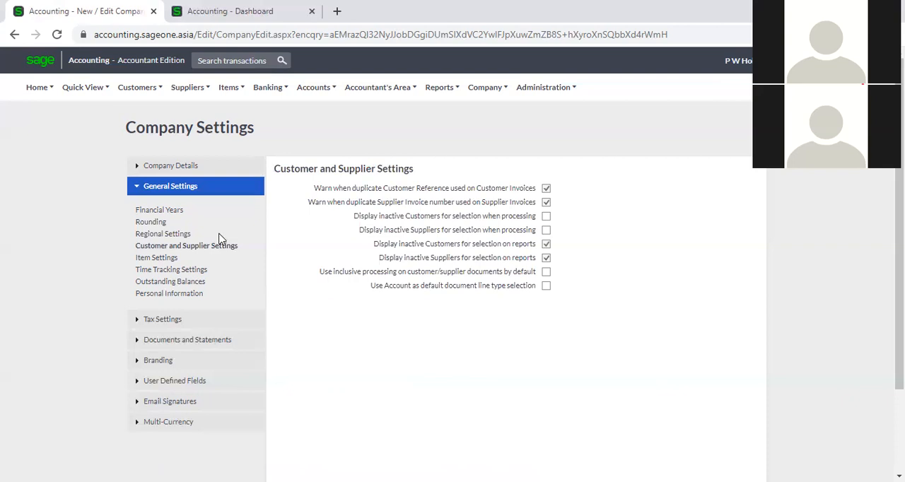
left_click(166, 263)
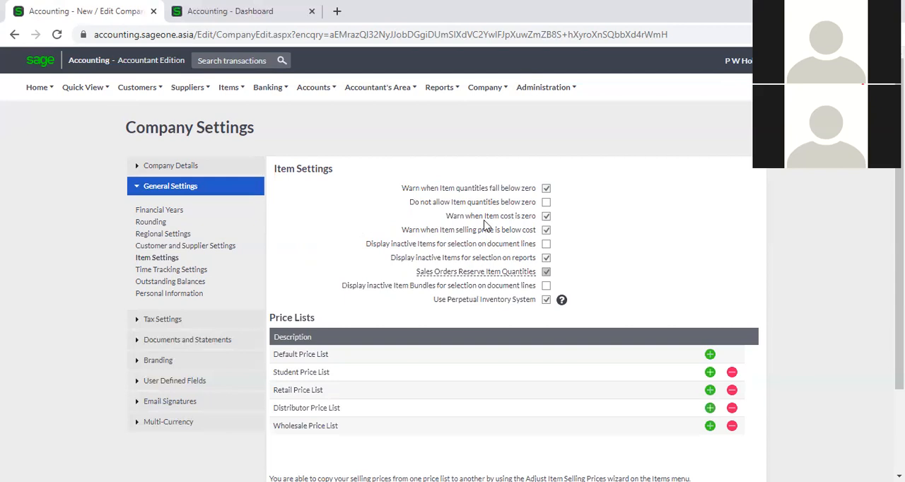
scroll(390, 260, "down", 3)
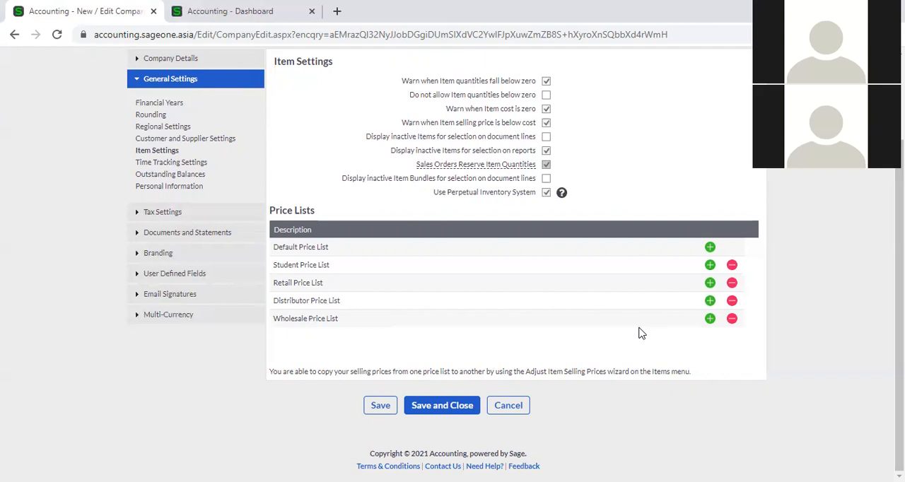
- Review the Time Tracking Settings, including the timesheet lockdown date option
left_click(146, 163)
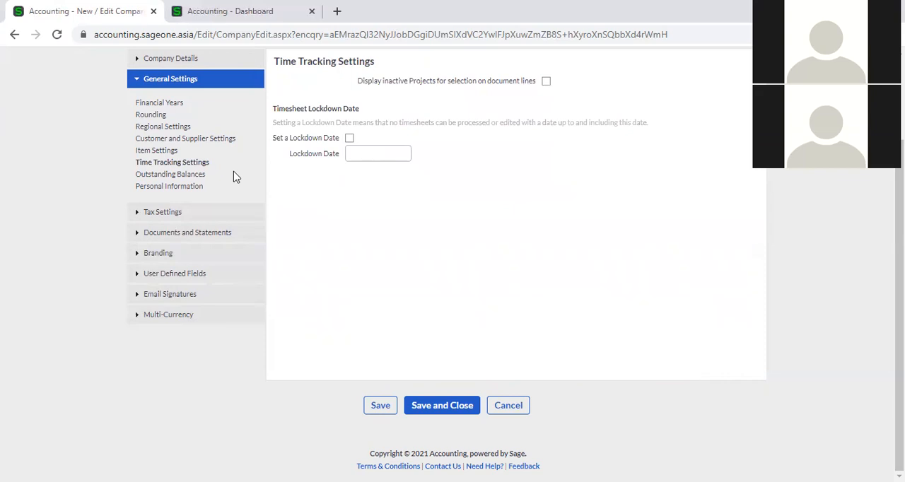
scroll(417, 228, "up", 3)
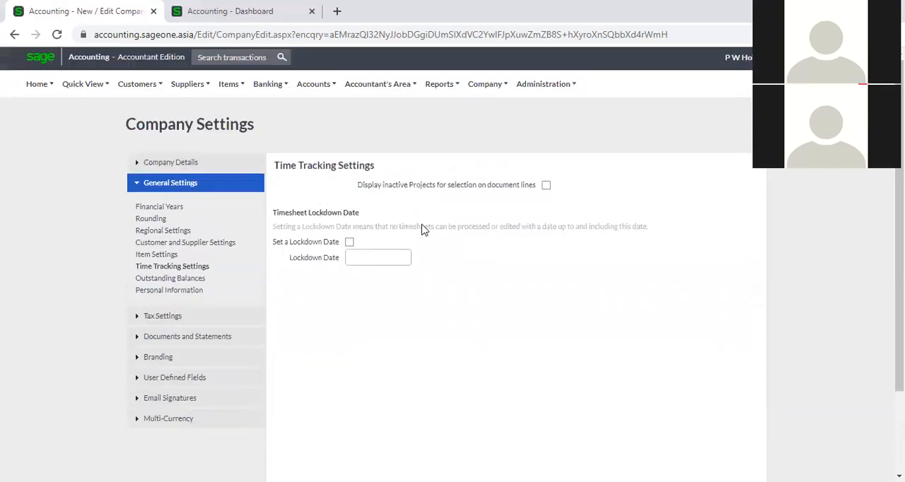
left_click(486, 88)
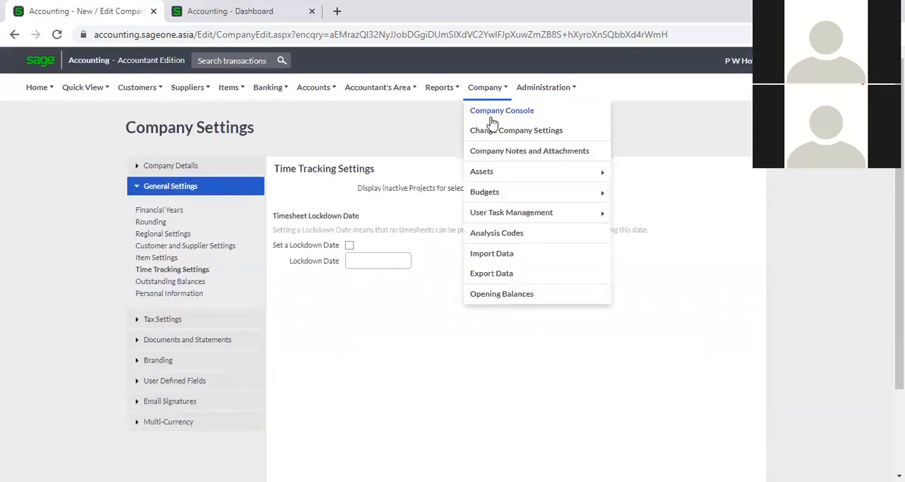
mouse_move(542, 88)
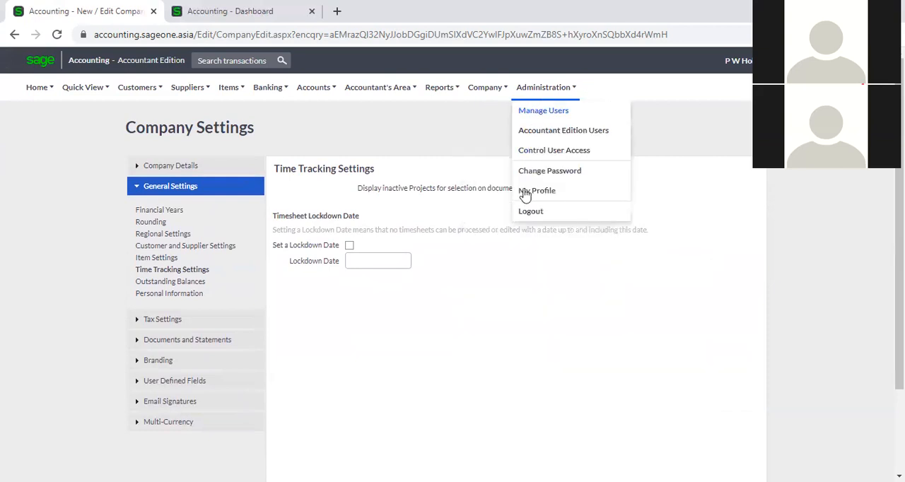
left_click(164, 270)
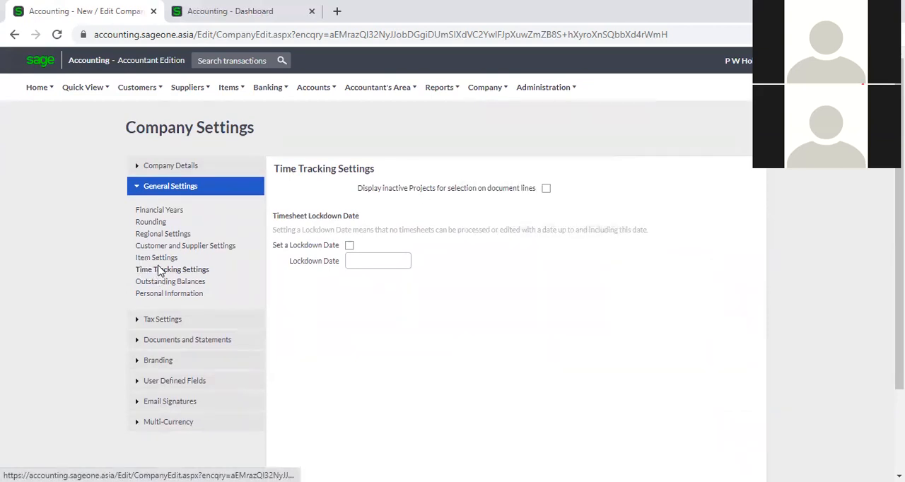
- Examine the Outstanding Balances ageing options, including the choices for the ageing basis, and the Personal Information retention settings
left_click(196, 282)
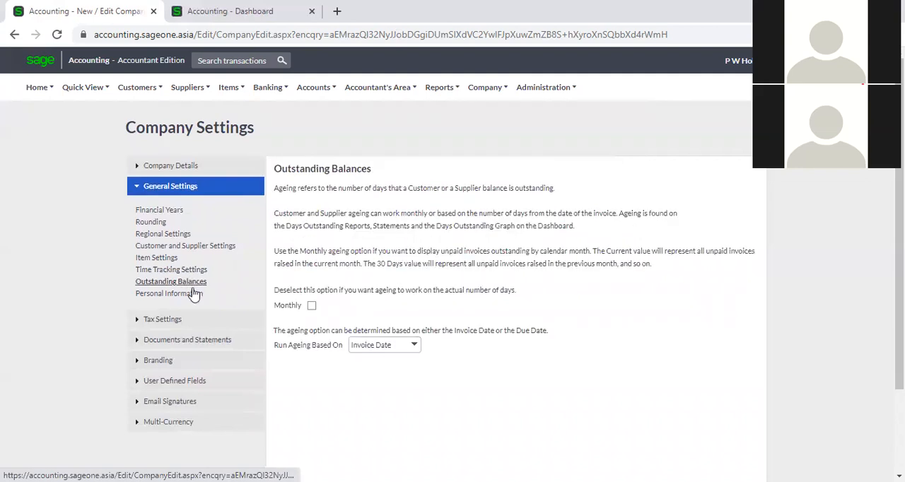
scroll(426, 349, "down", 1)
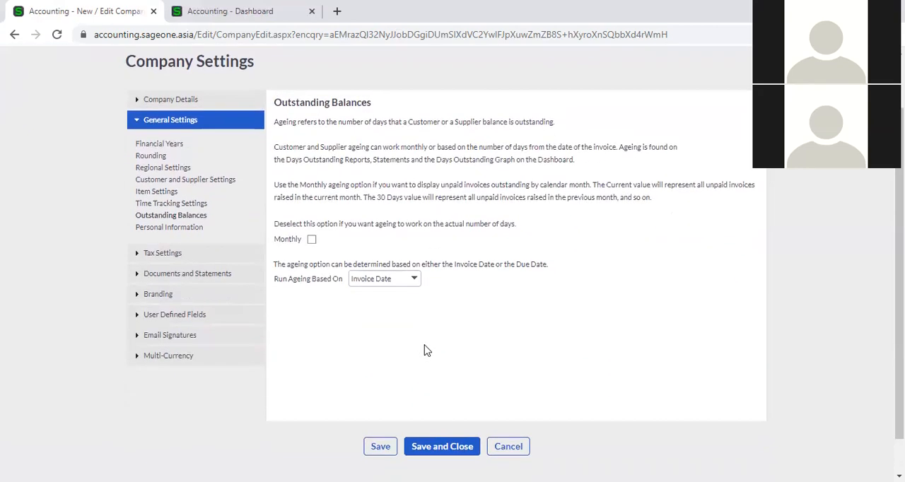
left_click(414, 283)
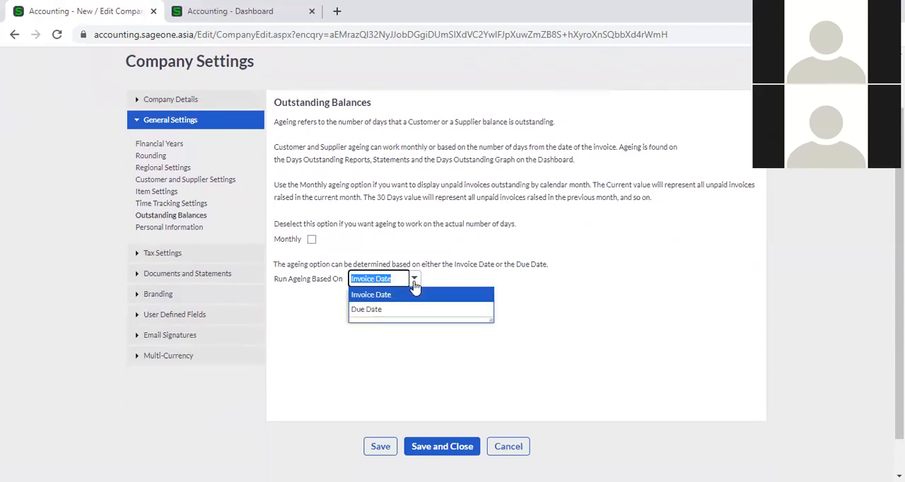
left_click(415, 331)
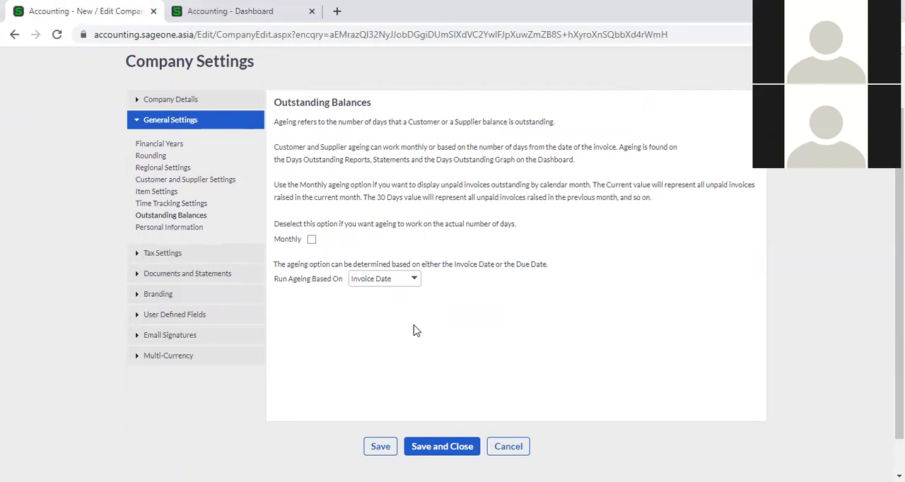
left_click(201, 229)
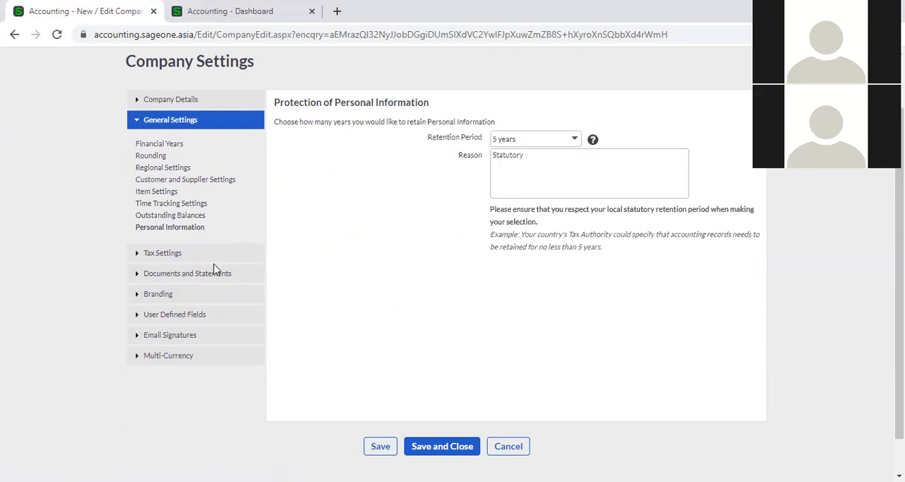
- Review the Tax Settings and the Statement Messages for overdue customer balances
left_click(175, 258)
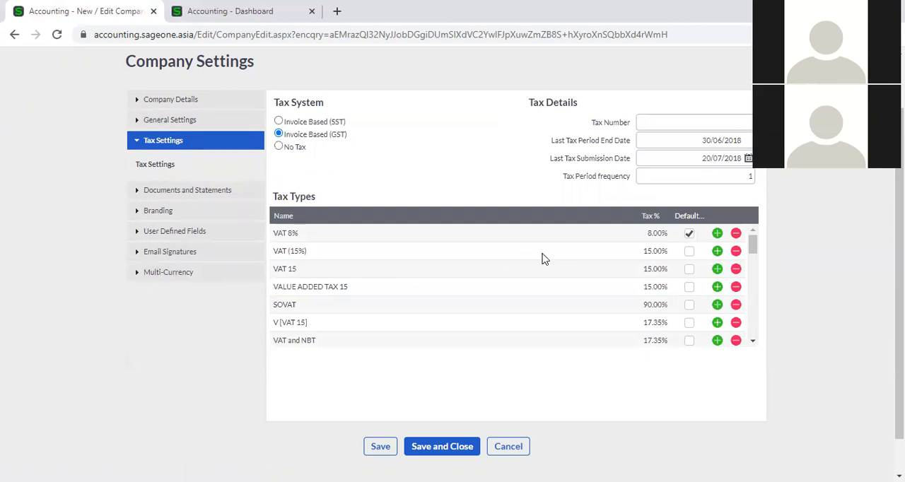
left_click(243, 192)
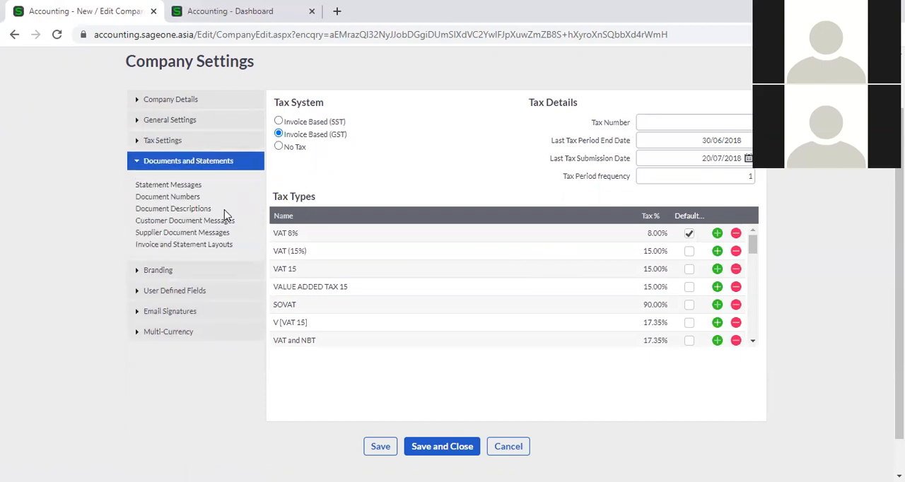
left_click(180, 186)
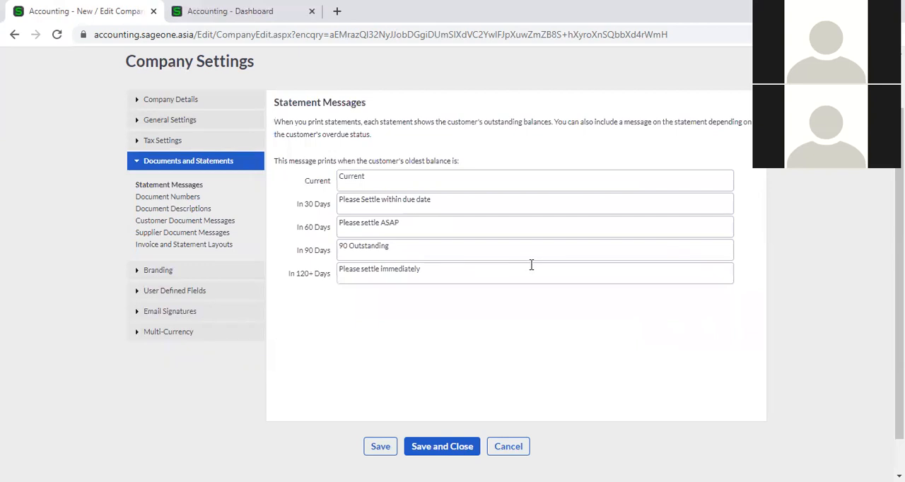
- Look through the complete list of Document Numbers for customer, supplier and tax documents
left_click(174, 198)
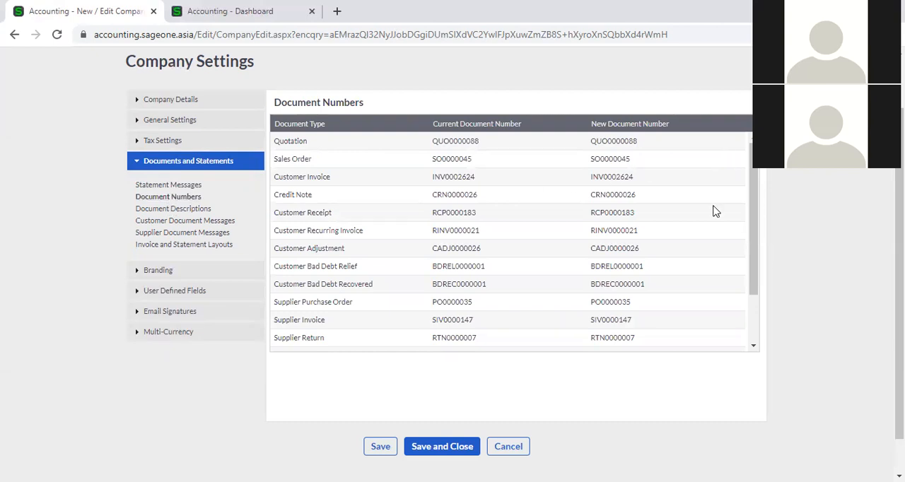
scroll(714, 210, "down", 3)
scroll(714, 210, "up", 3)
scroll(714, 211, "down", 2)
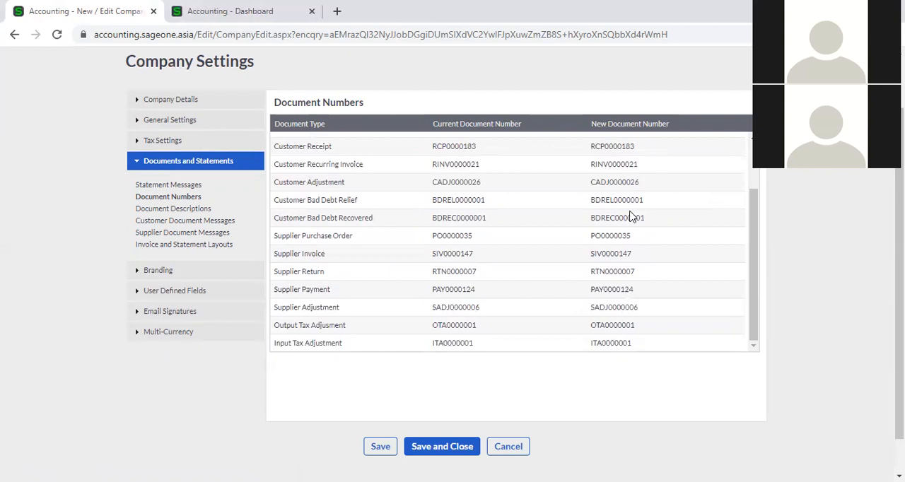
- Review the Document Descriptions and inspect the editable original and copy names of the Credit Note
left_click(155, 210)
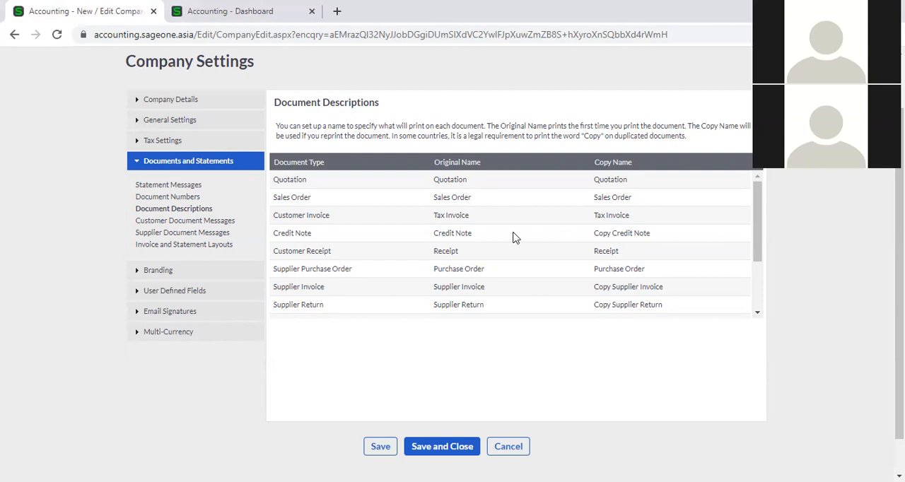
left_click(478, 233)
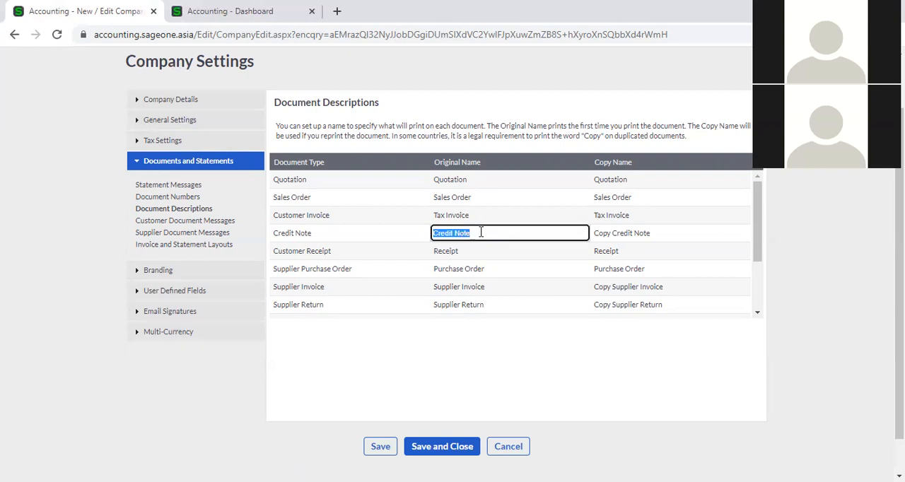
left_click(665, 241)
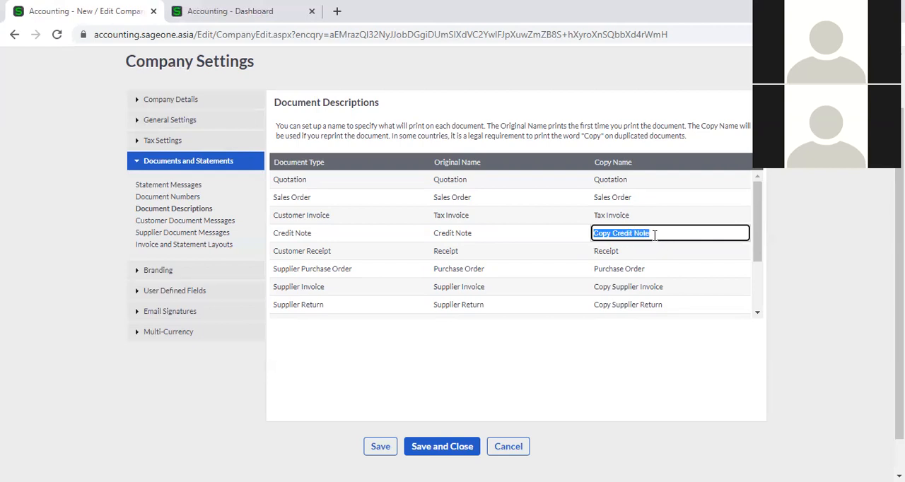
left_click(822, 264)
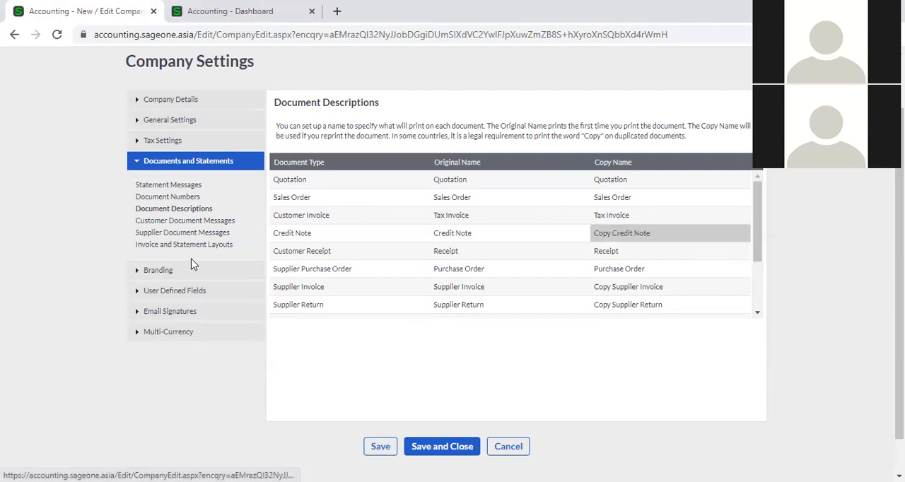
- Review the default Customer Document Messages and Supplier Document Messages
left_click(175, 223)
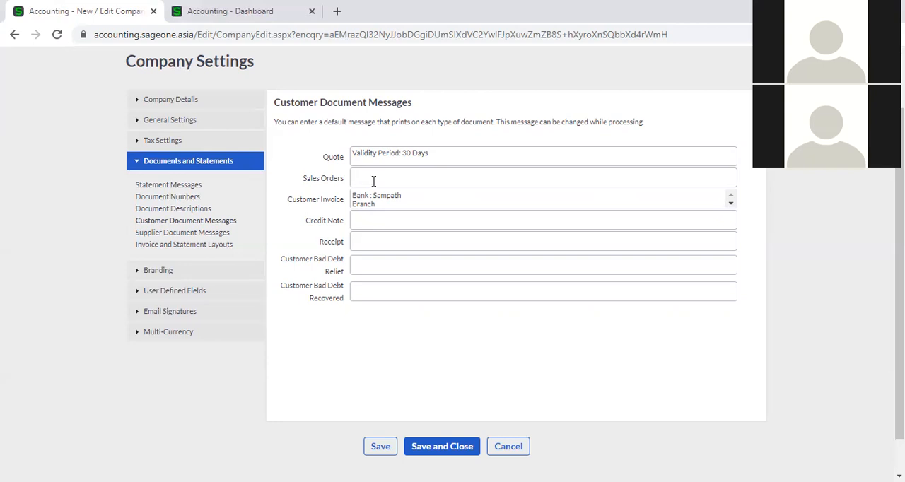
left_click(182, 234)
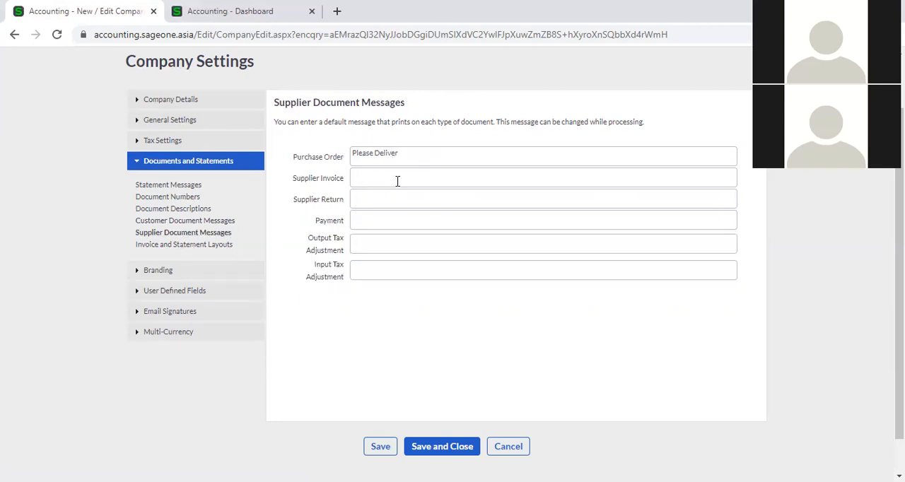
- Review the Invoice and Statement Layouts list for the layout assigned to each report
left_click(192, 248)
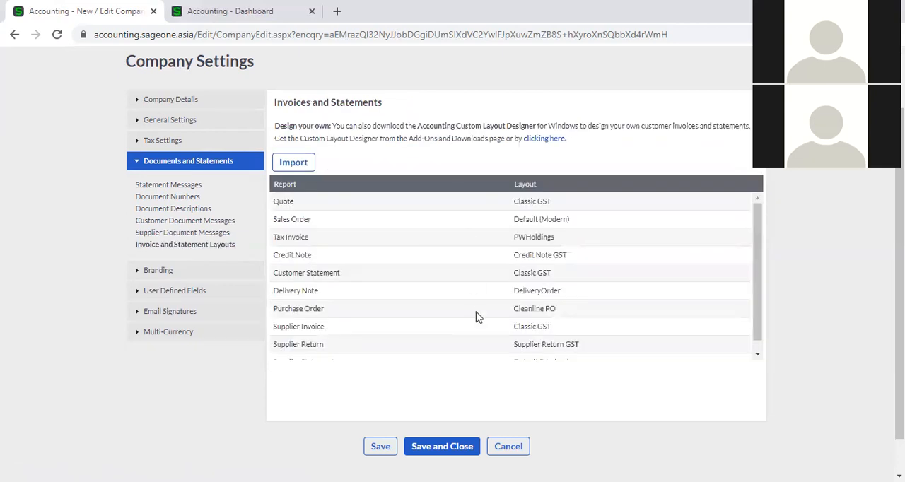
scroll(650, 261, "down", 1)
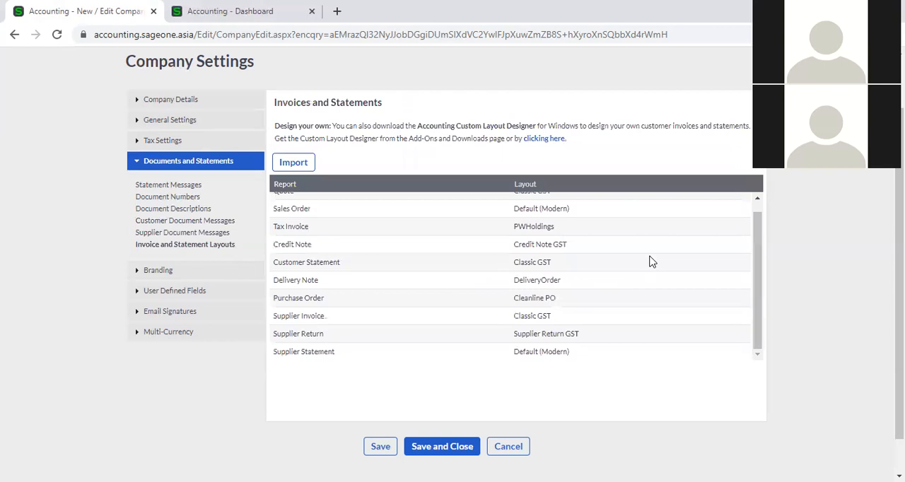
scroll(650, 258, "up", 1)
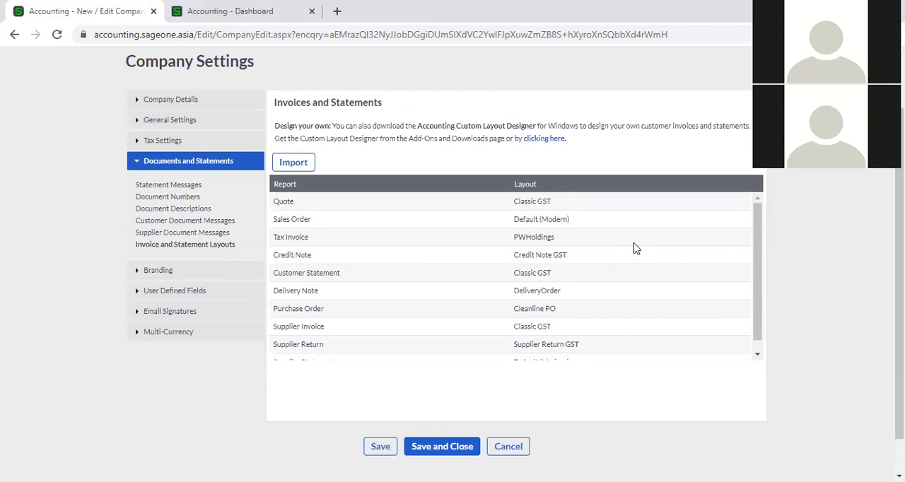
- Open the Branding settings and inspect the logo file selection, closing it without choosing a file
left_click(175, 272)
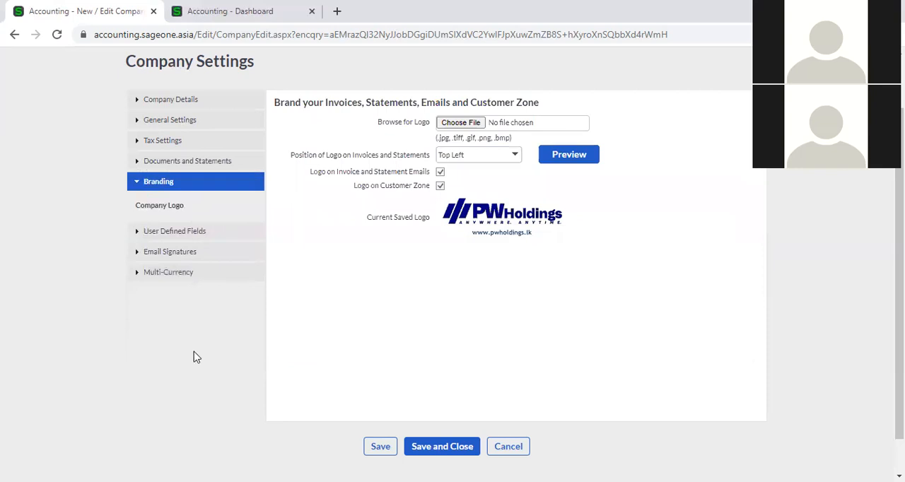
scroll(581, 364, "up", 2)
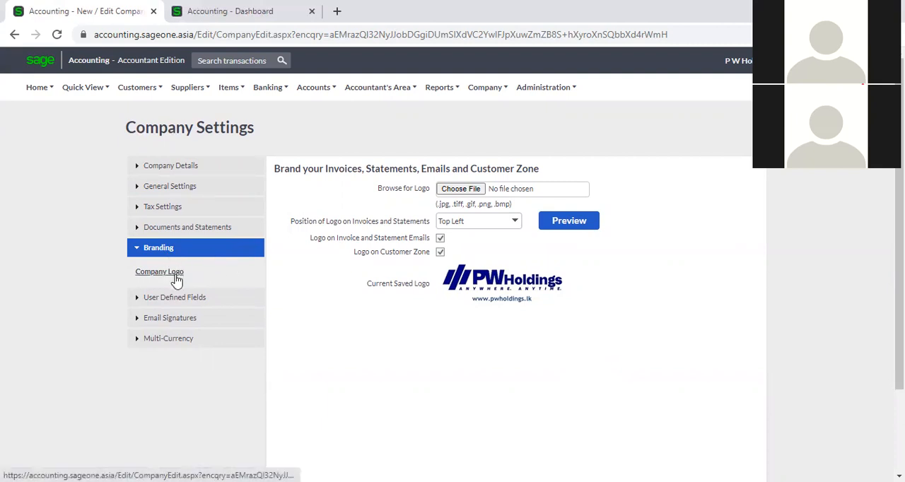
left_click(461, 189)
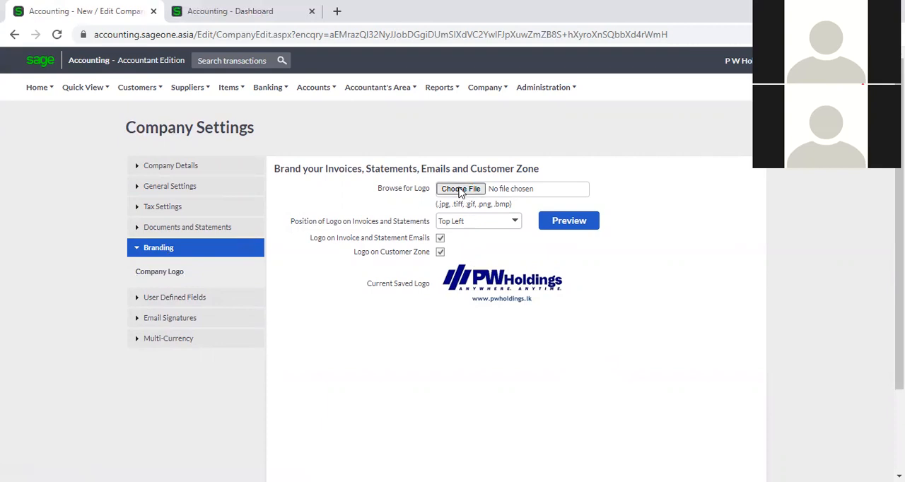
left_click(460, 190)
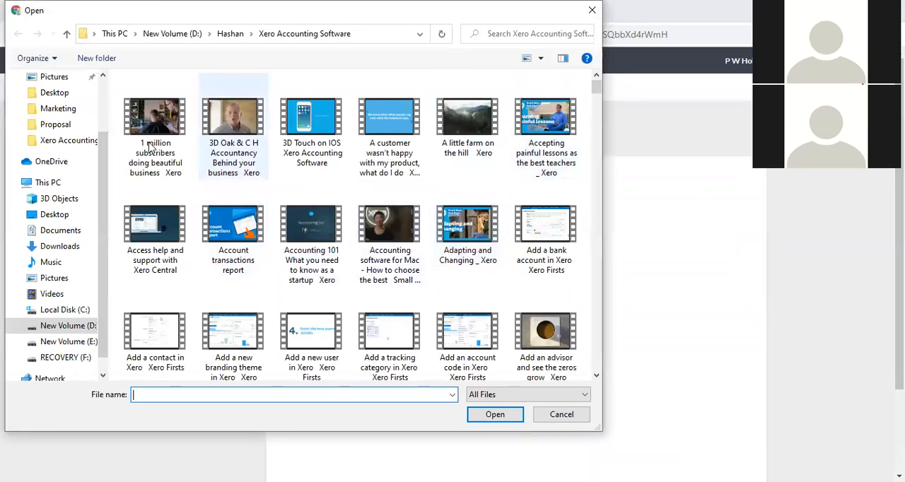
left_click(592, 11)
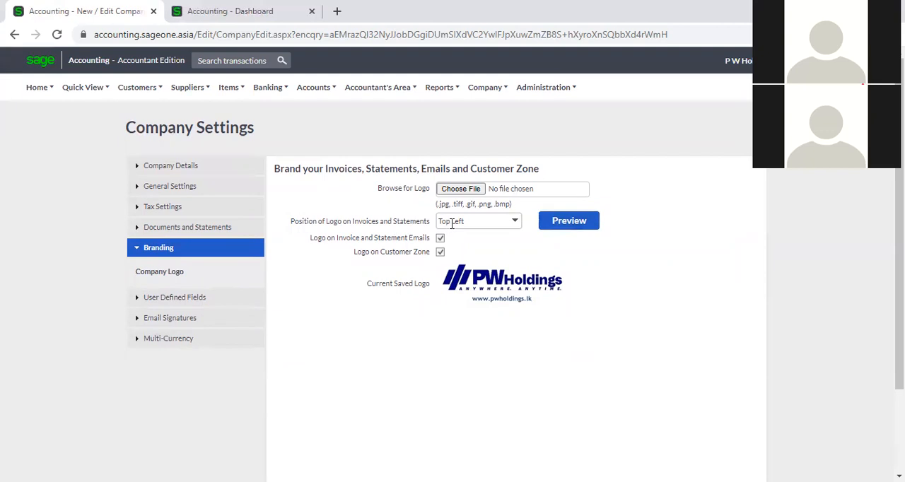
- Inspect the available positions for the logo on invoices and statements without changing the selection
left_click(516, 228)
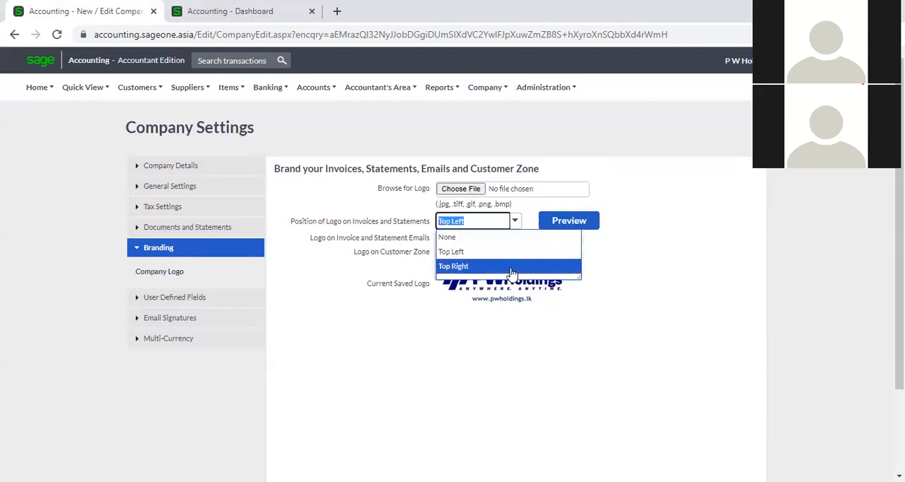
left_click(670, 293)
left_click(515, 220)
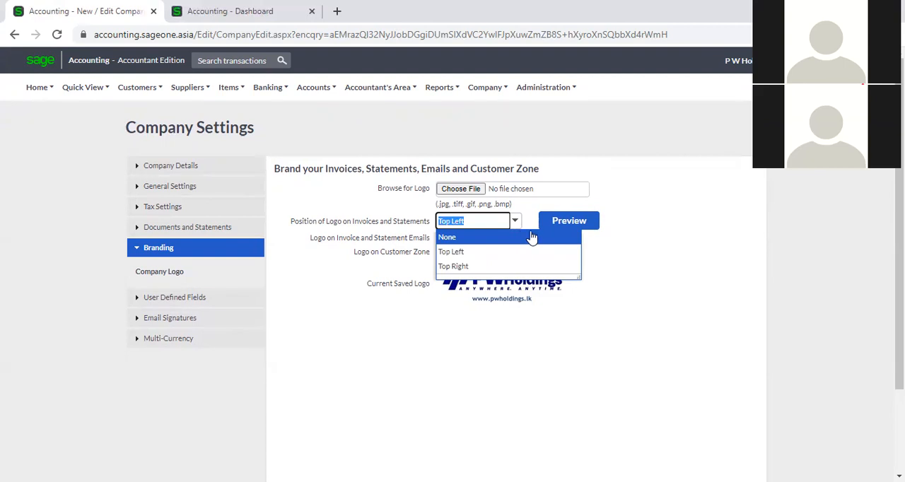
left_click(646, 254)
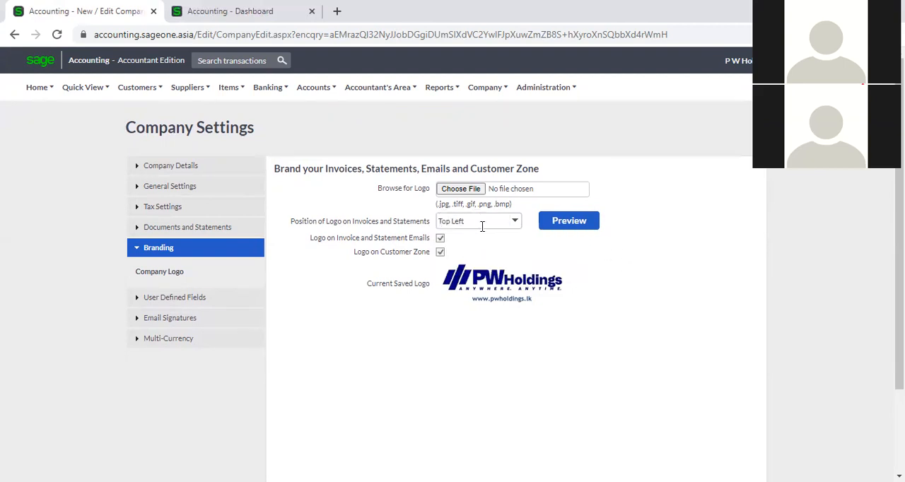
- Preview the company logo on the sample tax invoice, then close the preview
left_click(556, 225)
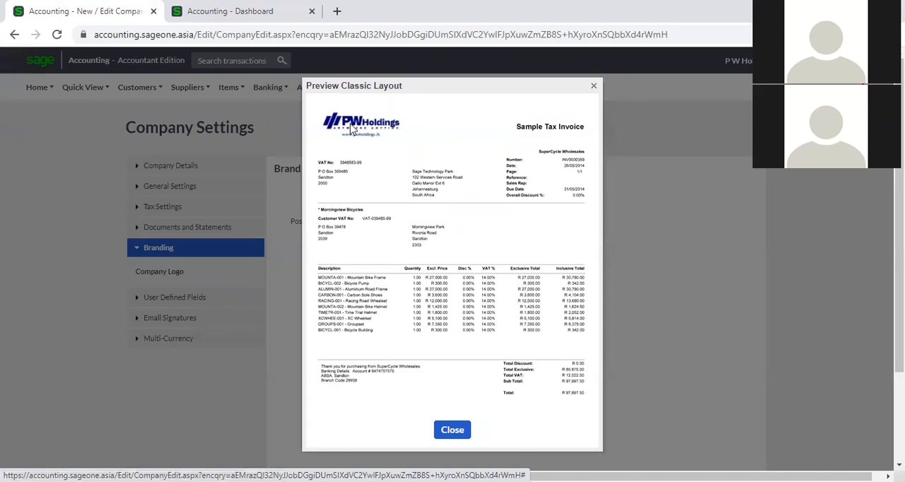
left_click(595, 86)
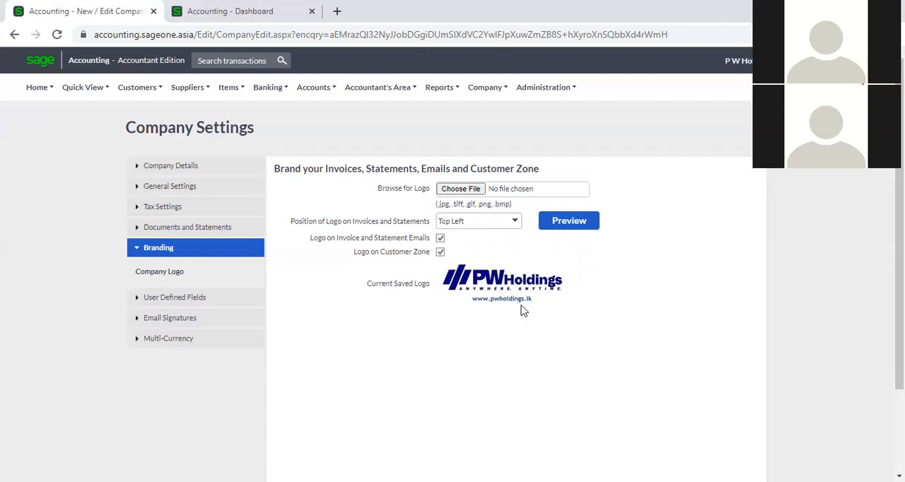
scroll(530, 309, "down", 1)
scroll(529, 309, "up", 1)
- Switch to the Dashboard browser tab and open the Branding section of its company settings
left_click(240, 16)
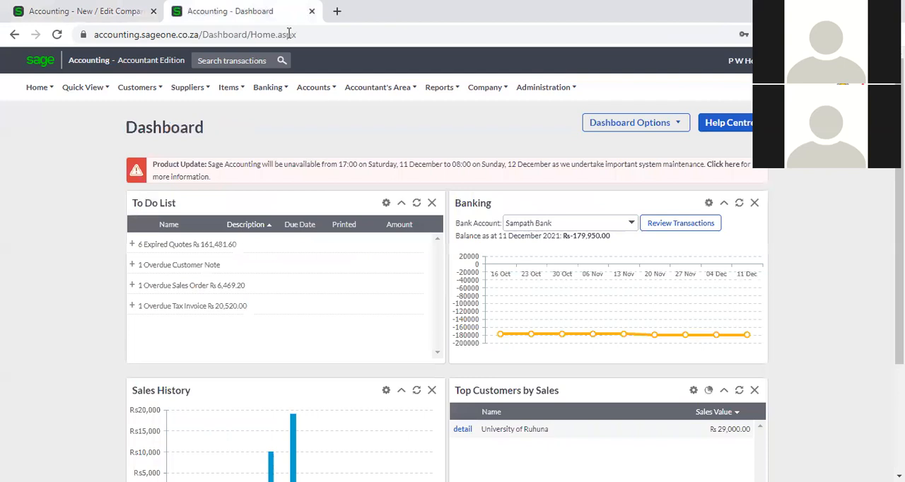
left_click(480, 90)
left_click(502, 132)
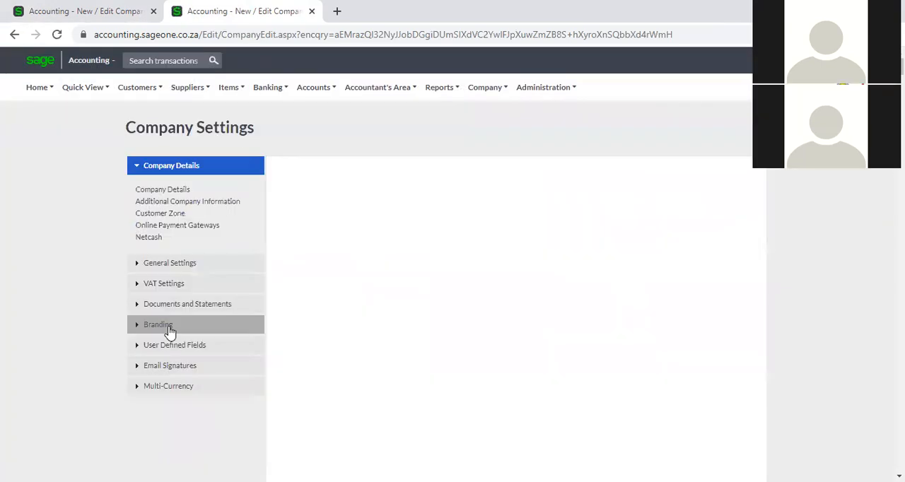
left_click(168, 329)
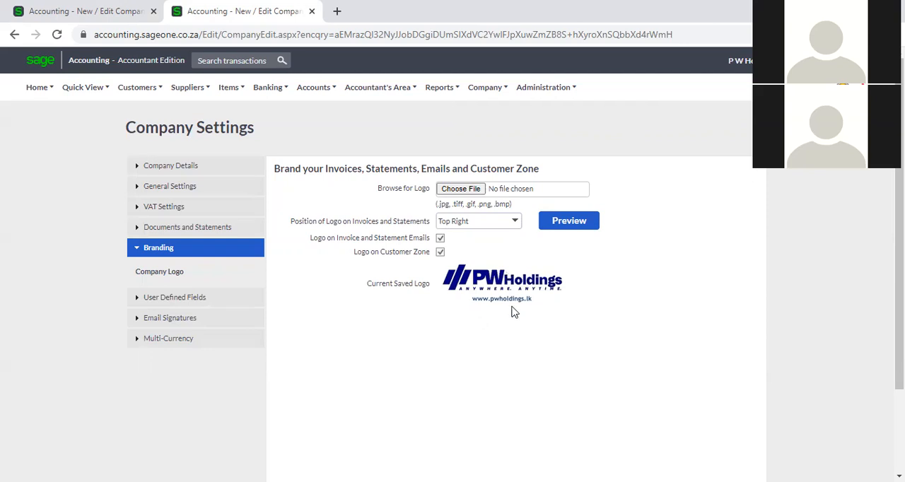
- Preview the sample invoice twice to examine the Top Right logo placement, closing the preview each time
left_click(558, 223)
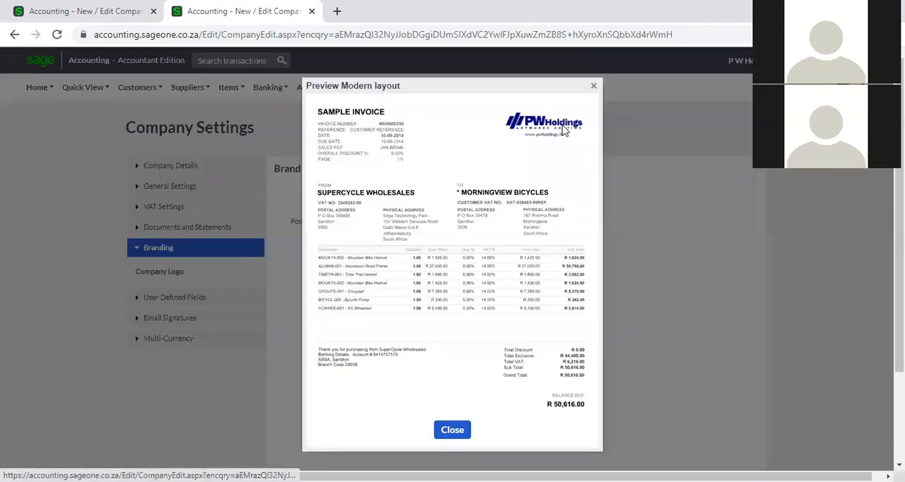
left_click(593, 87)
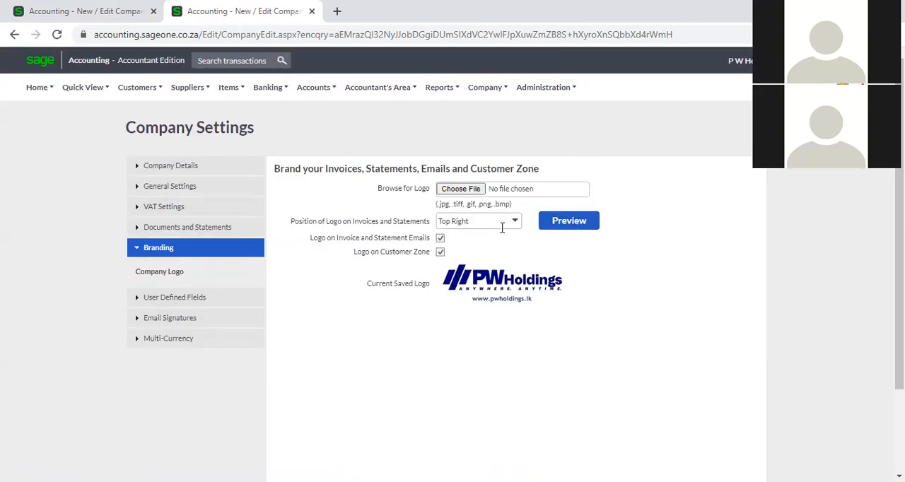
left_click(557, 228)
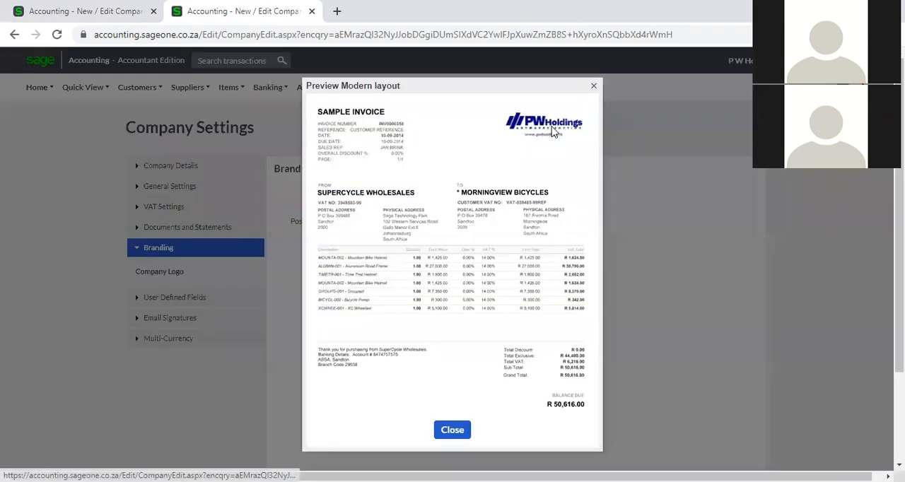
left_click(594, 87)
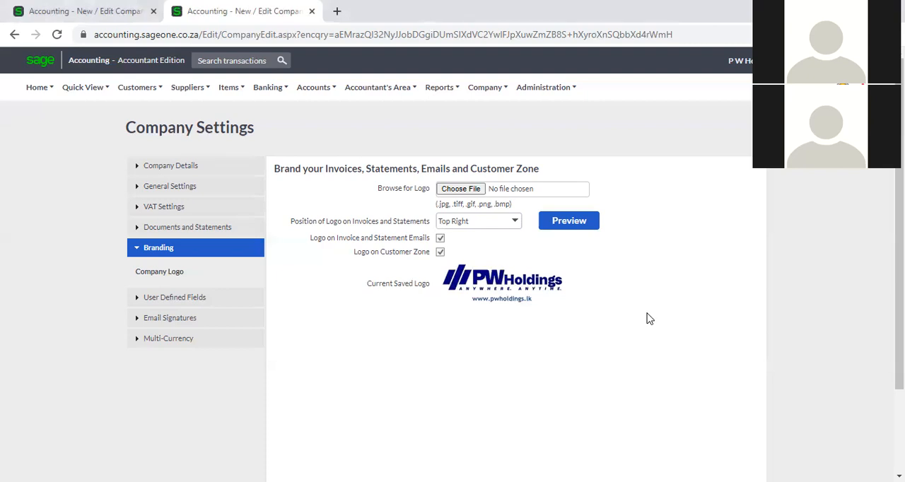
- Expand the User Defined Fields settings, and open a blank new customer form in a duplicate of the browser tab
left_click(227, 300)
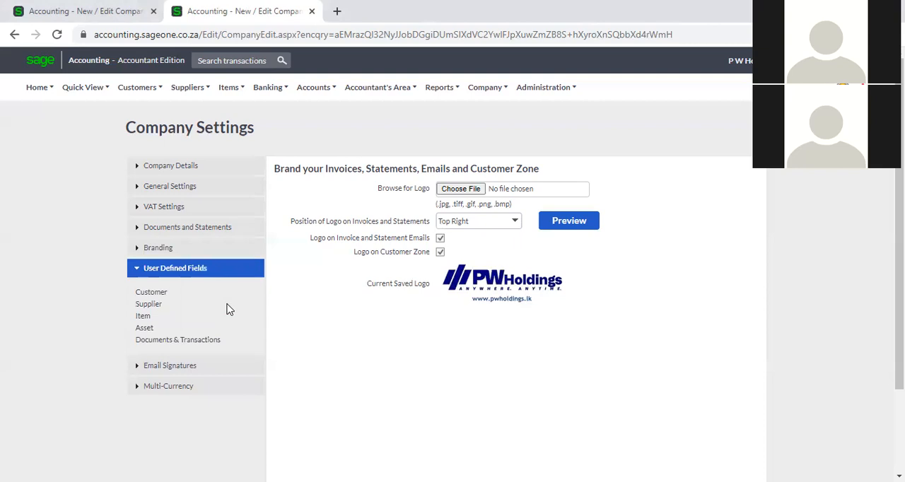
right_click(205, 16)
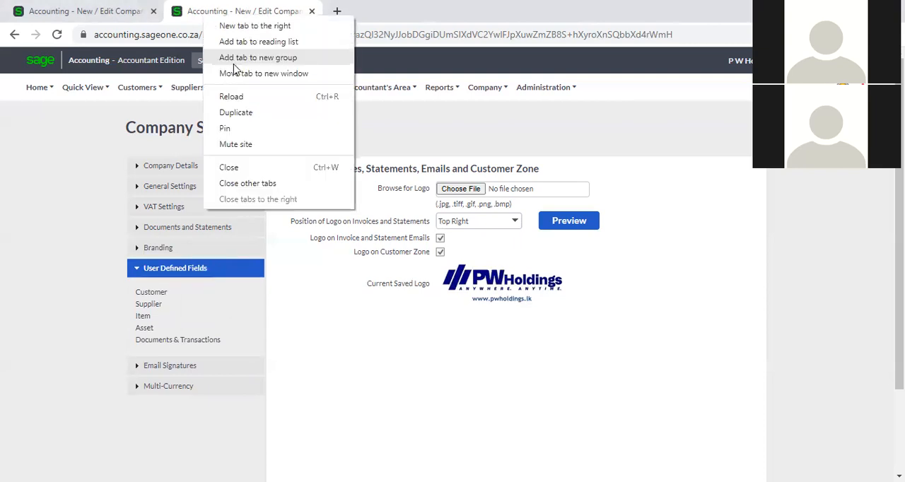
left_click(251, 111)
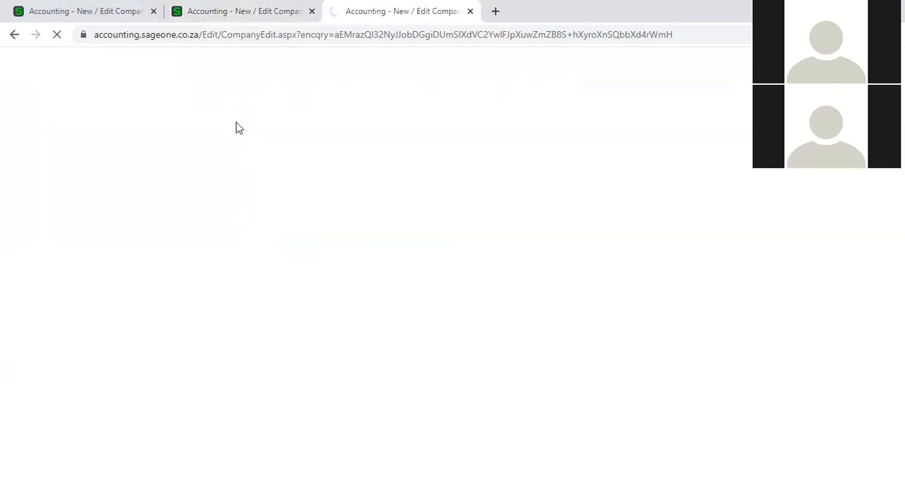
left_click(223, 13)
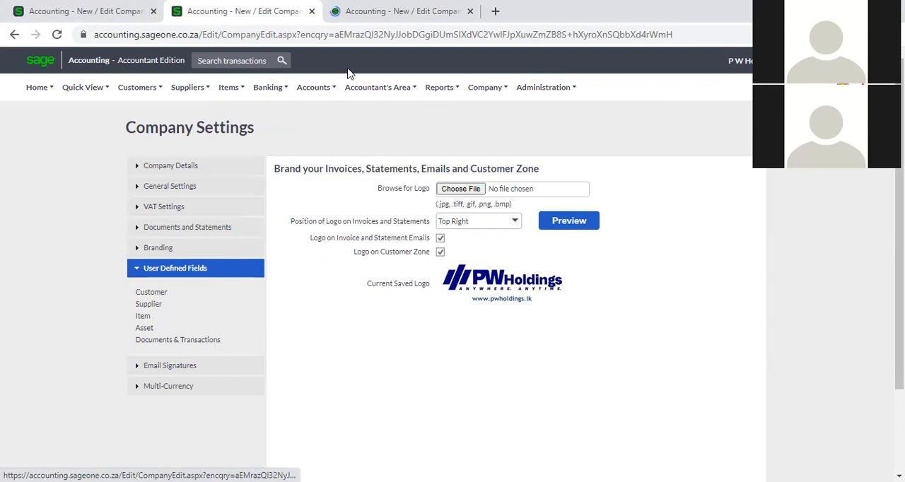
left_click(353, 12)
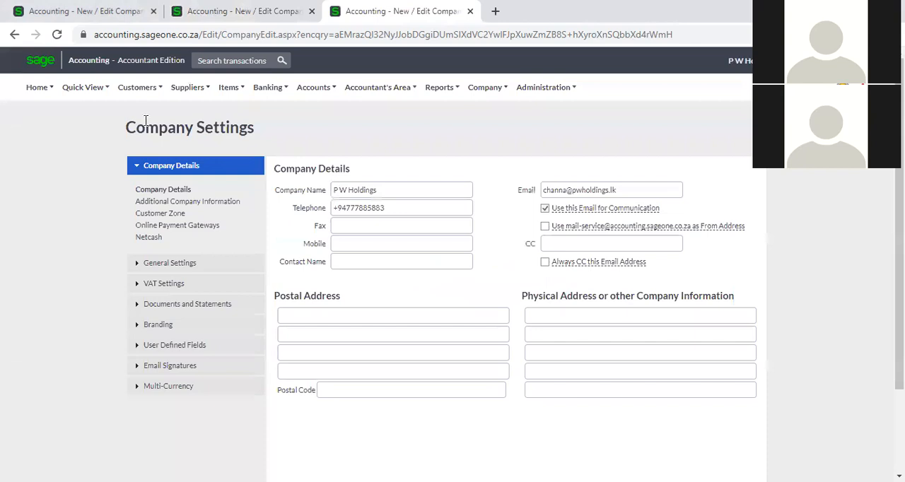
mouse_move(140, 96)
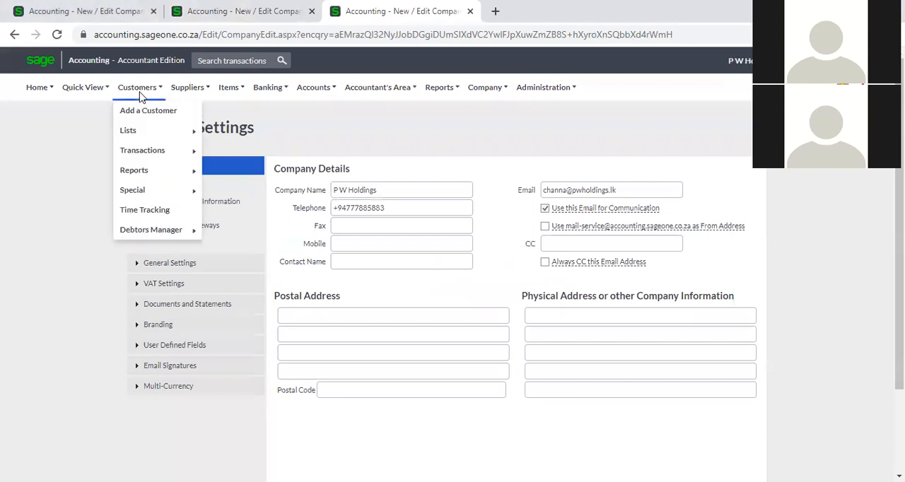
left_click(144, 111)
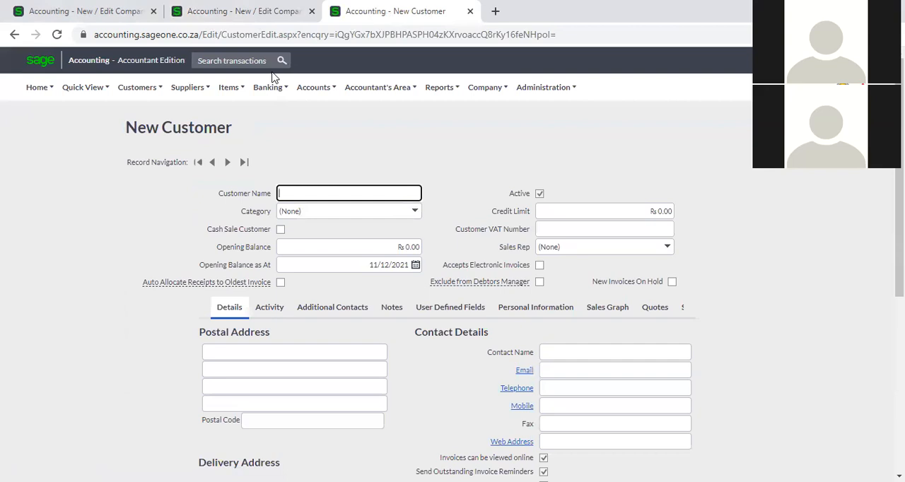
- Return to the company settings and review the Customer User Defined Fields
left_click(247, 13)
left_click(355, 9)
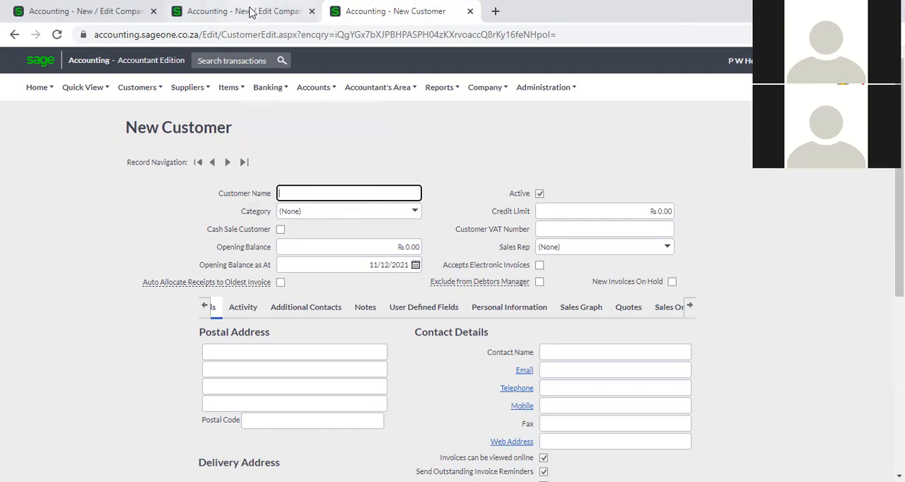
left_click(251, 12)
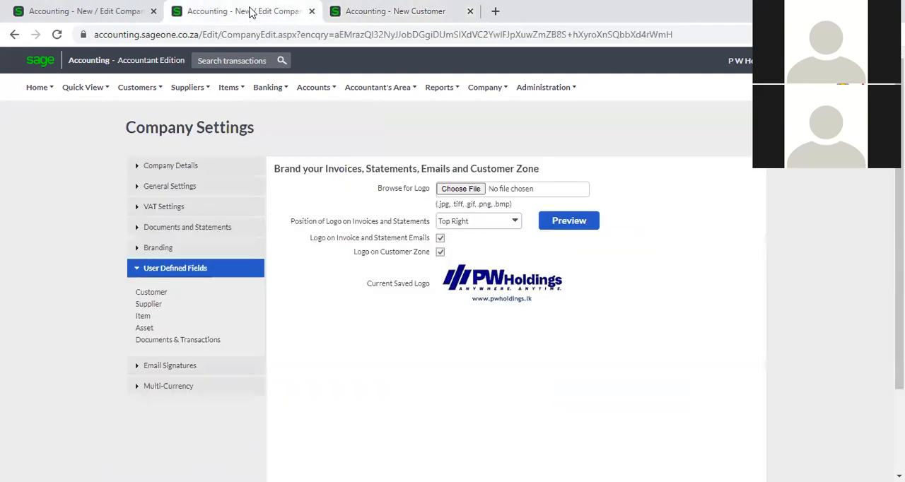
left_click(150, 293)
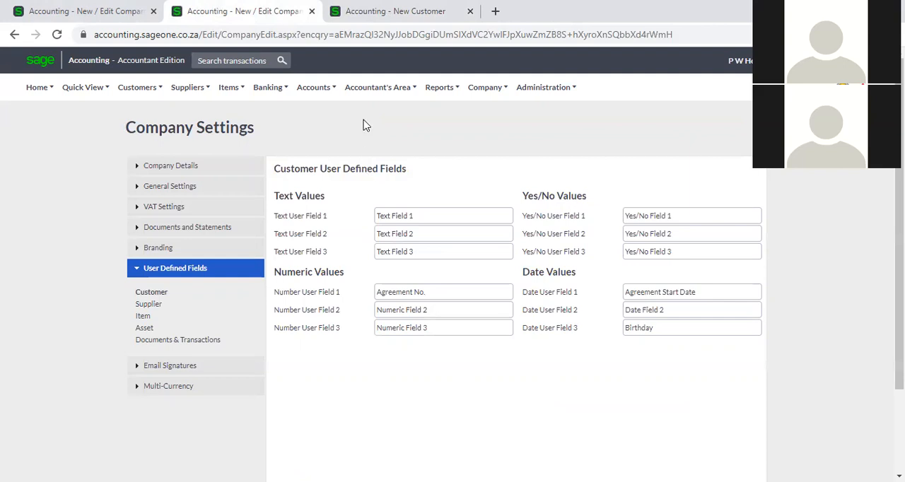
- Compare the customer field settings with the new customer form and display the form's User Defined Fields
left_click(392, 11)
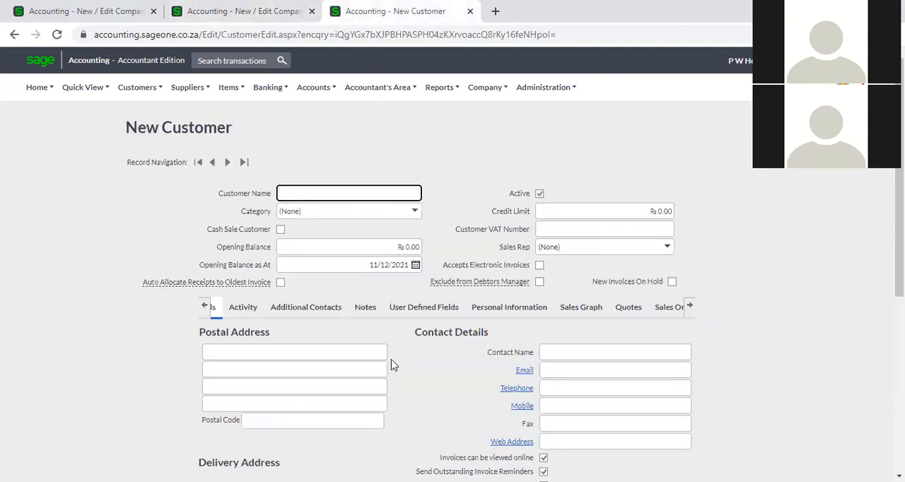
scroll(347, 177, "down", 1)
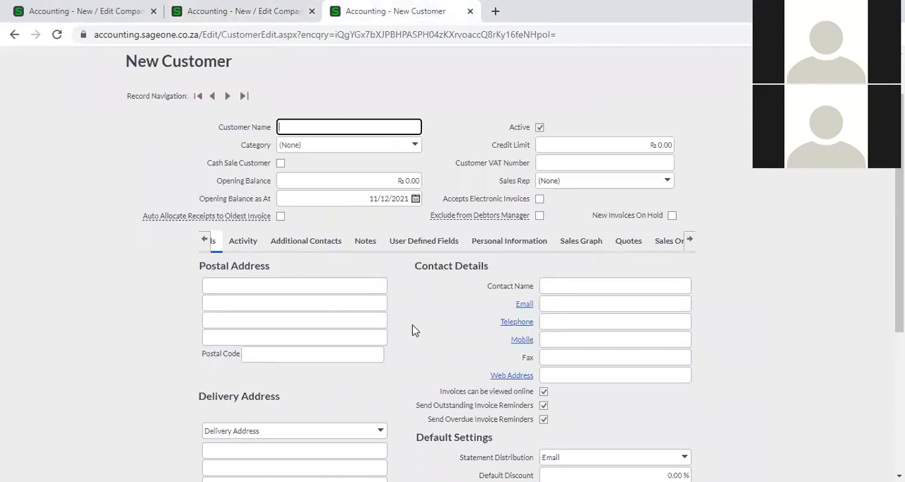
left_click(247, 11)
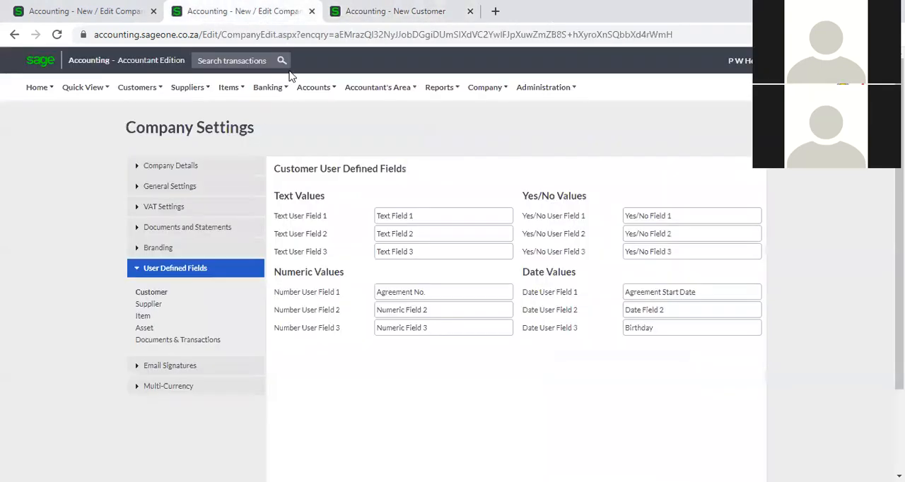
left_click(362, 7)
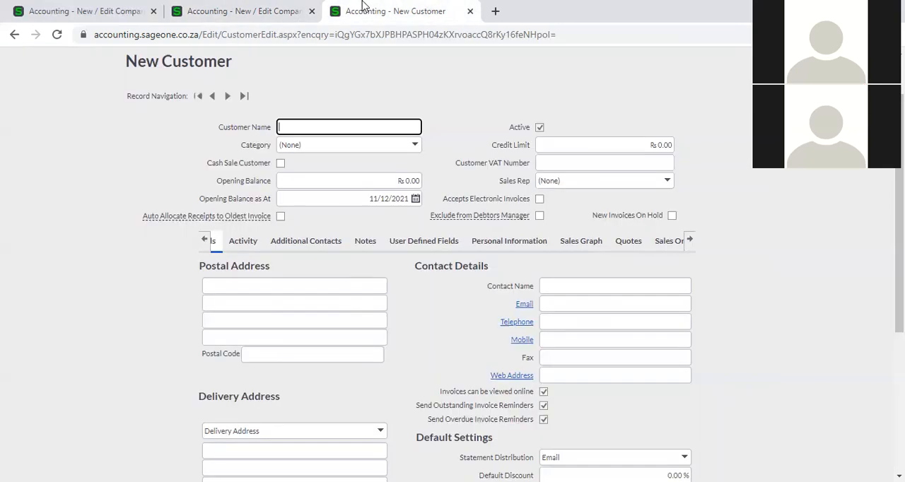
left_click(391, 245)
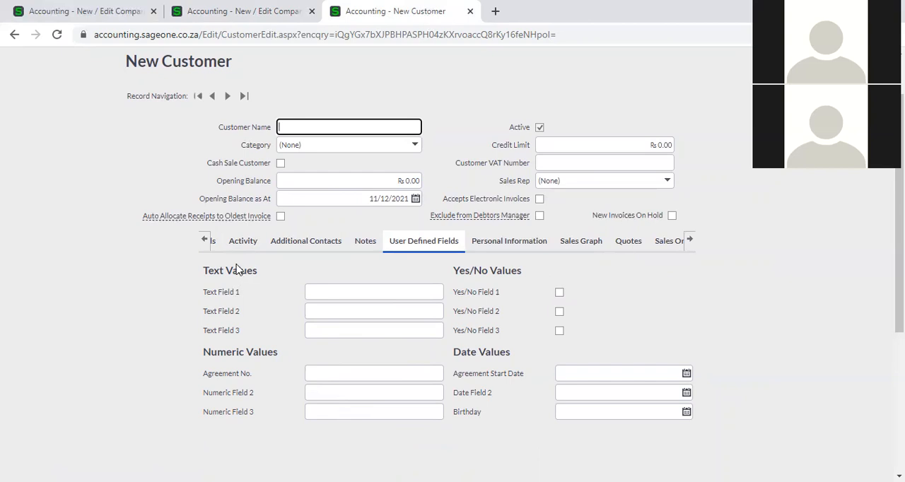
- Inspect the Birthday and Agreement No. fields among the new customer form's User Defined Fields
left_click(205, 246)
left_click(582, 415)
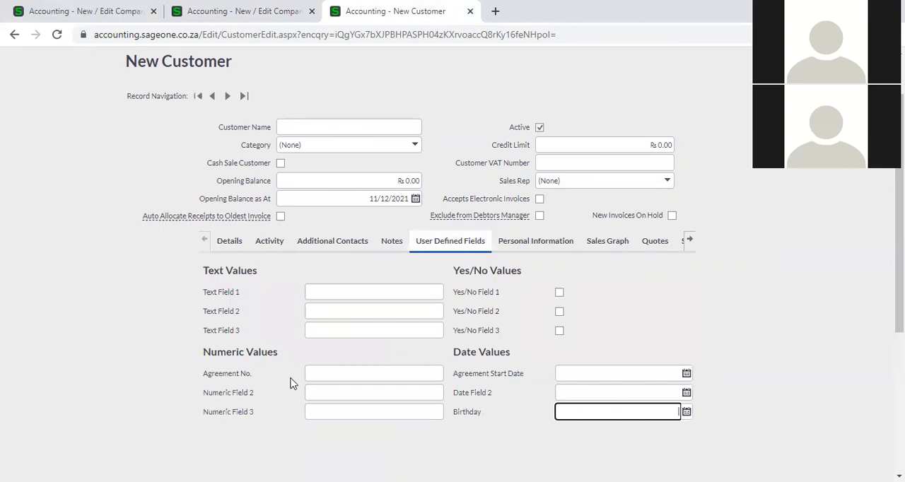
left_click(327, 375)
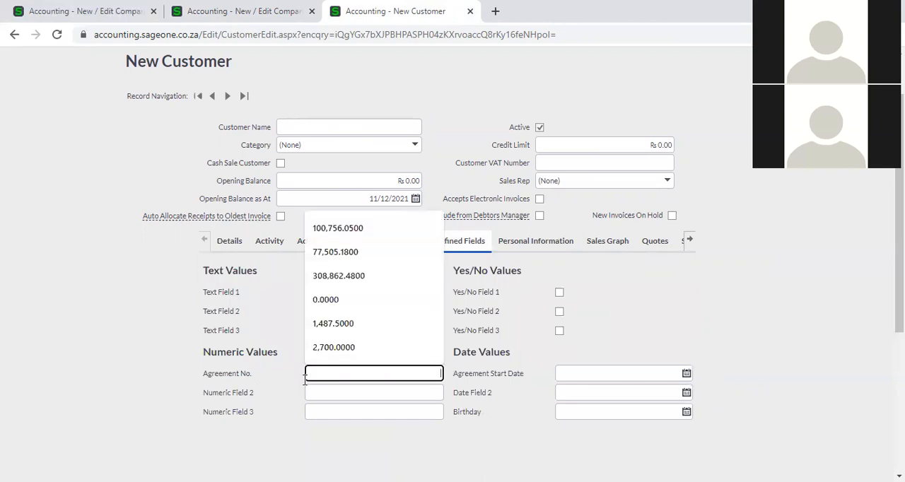
left_click(297, 406)
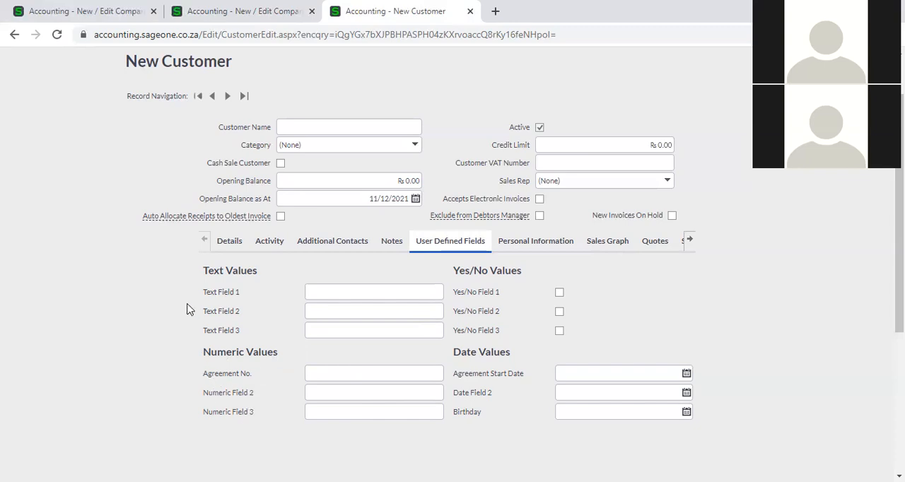
- Compare the Agreement No. label in the Customer User Defined Fields settings with the numeric values on the new customer form
left_click(241, 16)
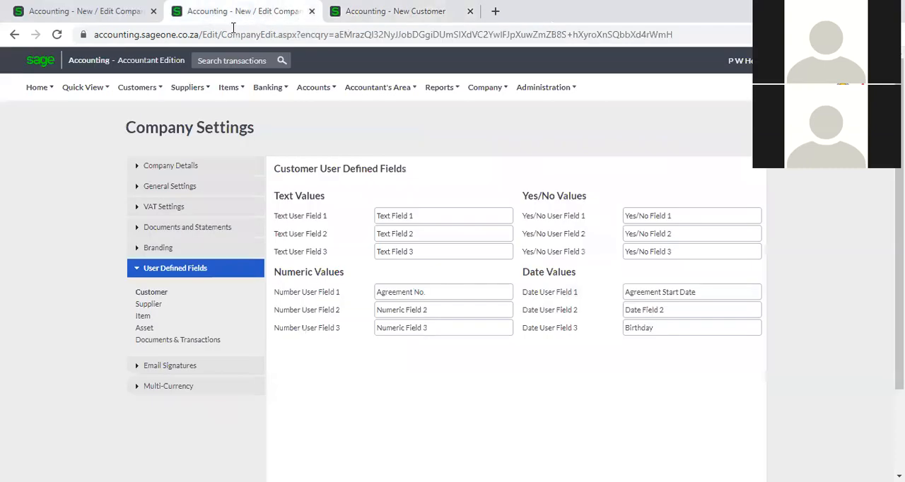
left_click(398, 11)
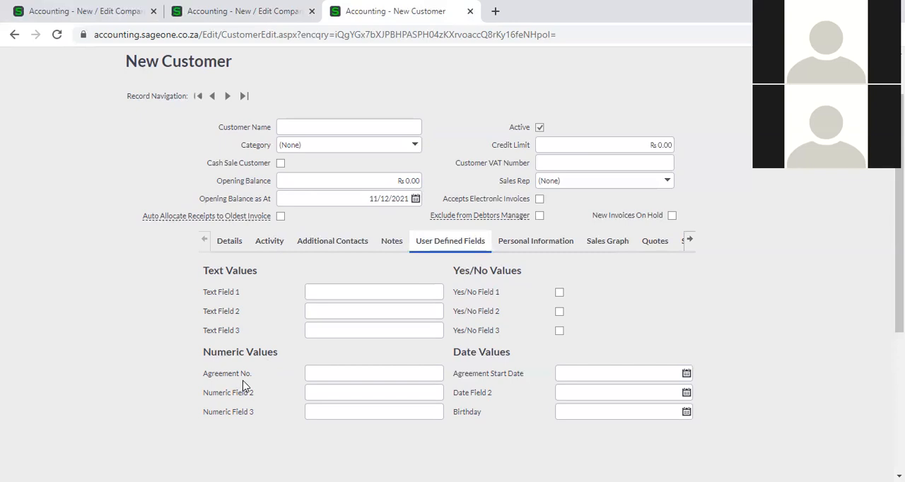
left_click(226, 13)
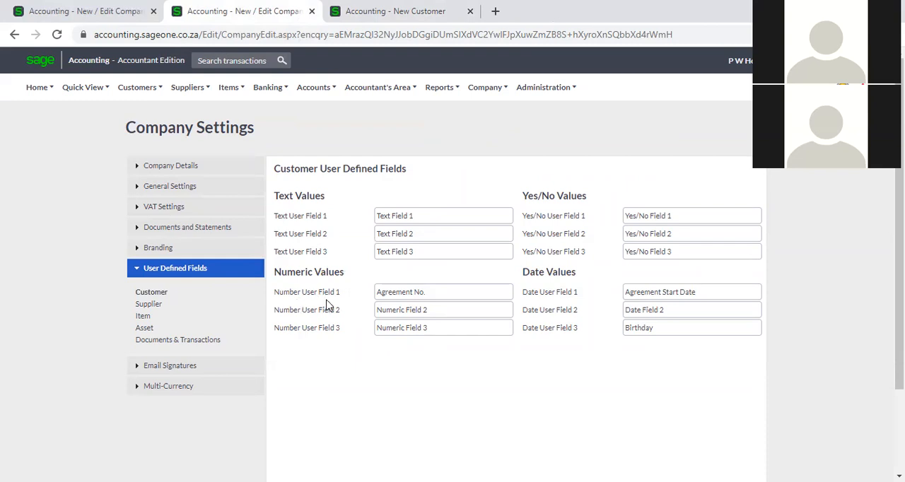
triple_click(453, 291)
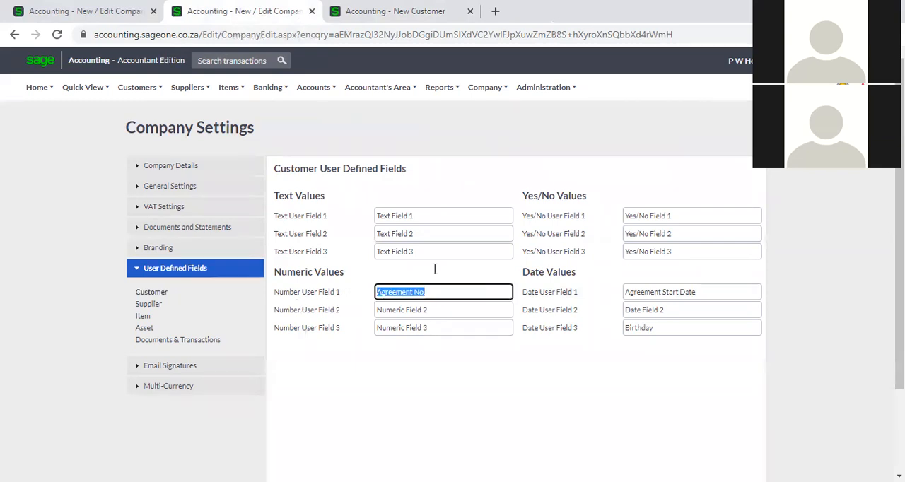
left_click(385, 16)
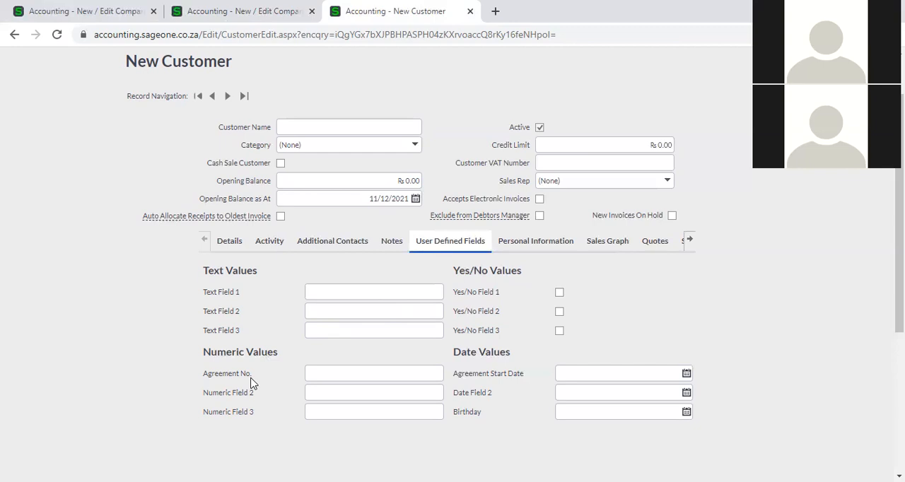
- Check the Birthday label in the customer field settings against the date values on the new customer form
left_click(267, 11)
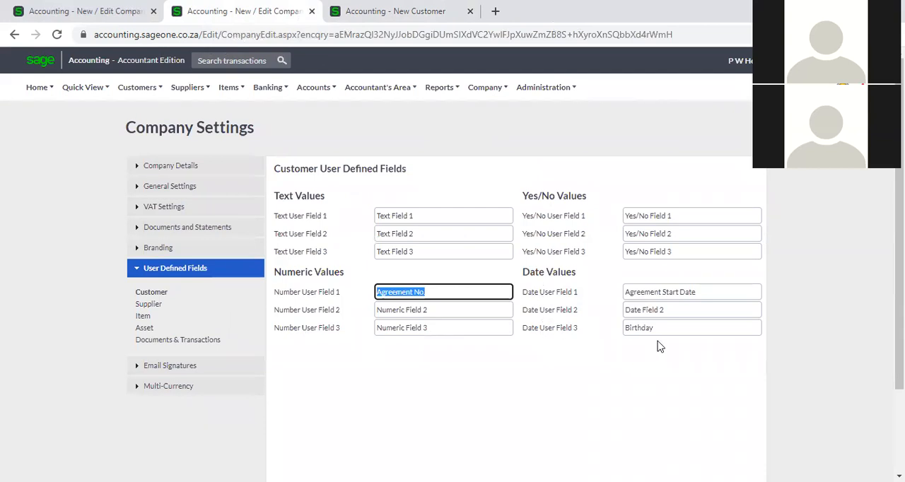
left_click(684, 330)
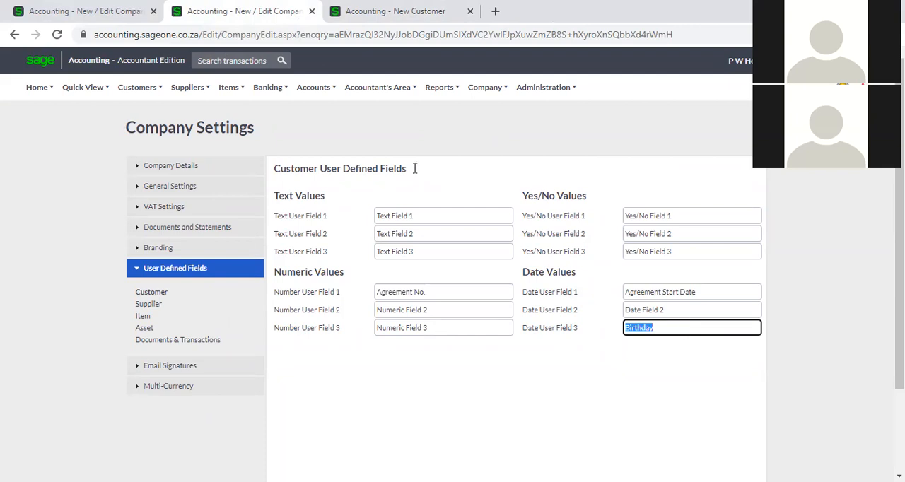
left_click(354, 12)
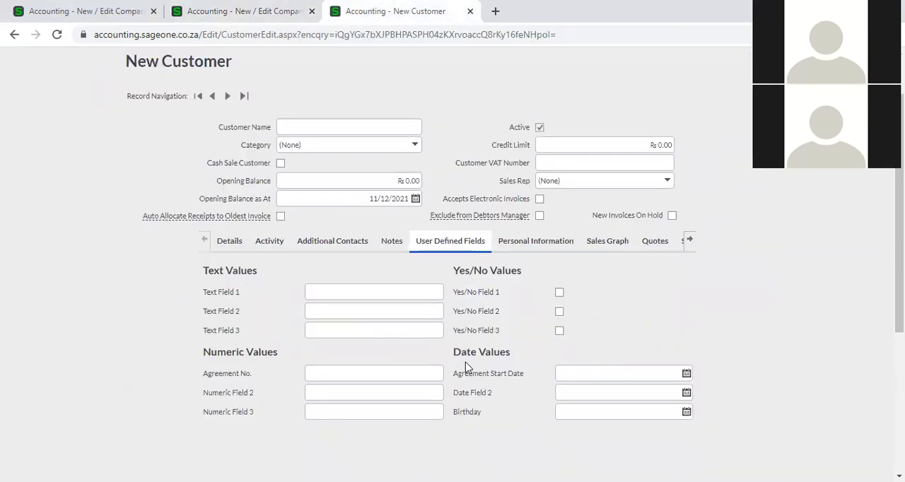
scroll(510, 391, "down", 1)
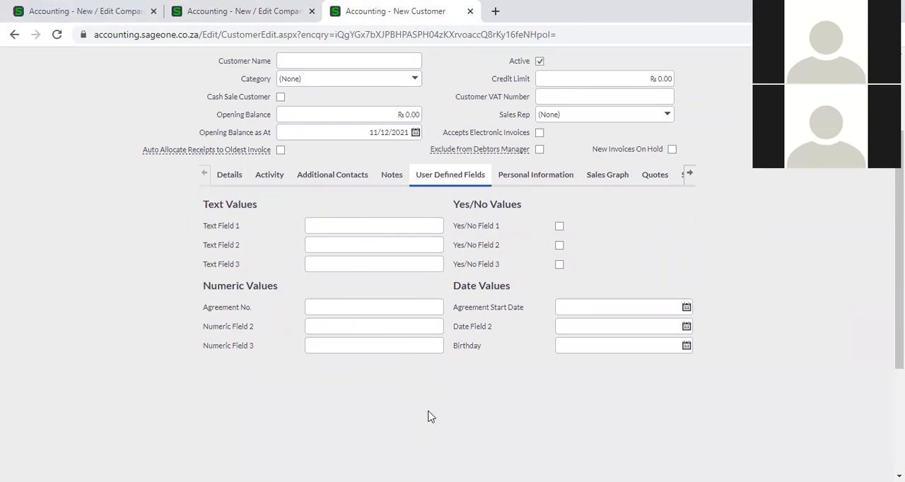
- Display the Supplier User Defined Fields settings, and open a blank new supplier form in the other browser tab
left_click(250, 8)
left_click(147, 304)
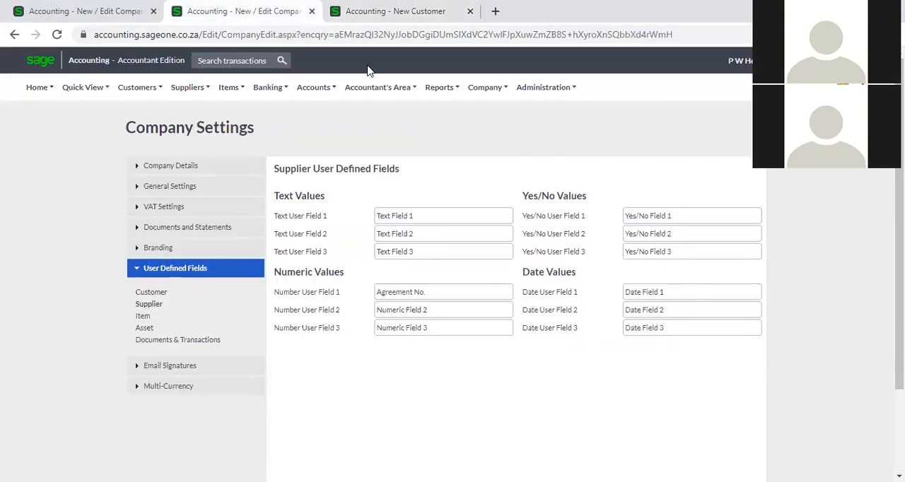
left_click(355, 17)
scroll(254, 226, "up", 2)
left_click(188, 87)
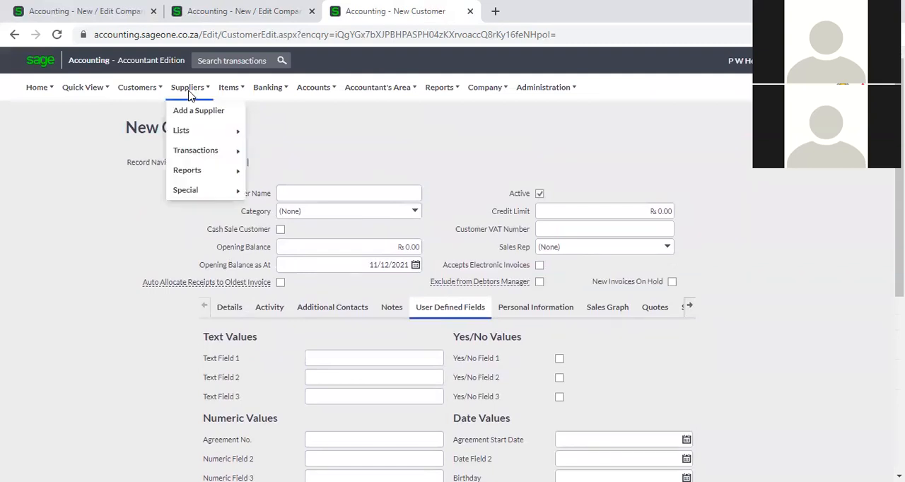
left_click(191, 113)
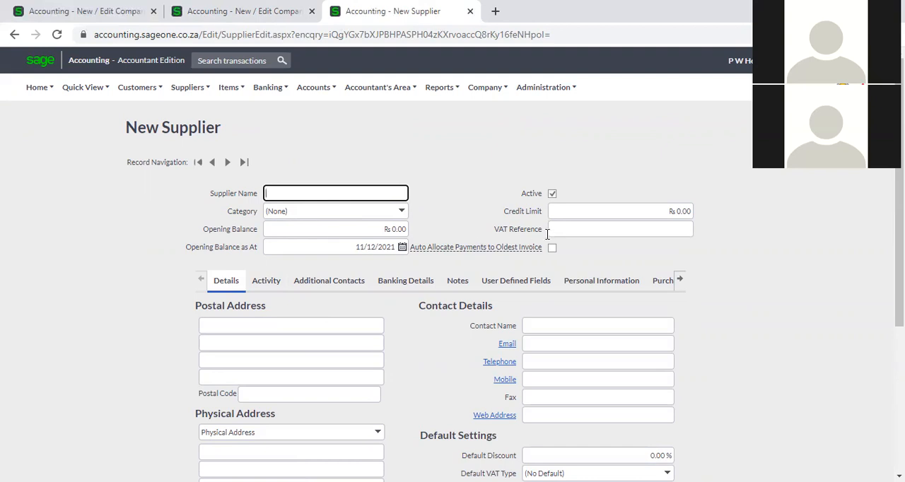
- Display and examine the User Defined Fields on the new supplier form
scroll(571, 355, "down", 1)
scroll(491, 389, "down", 2)
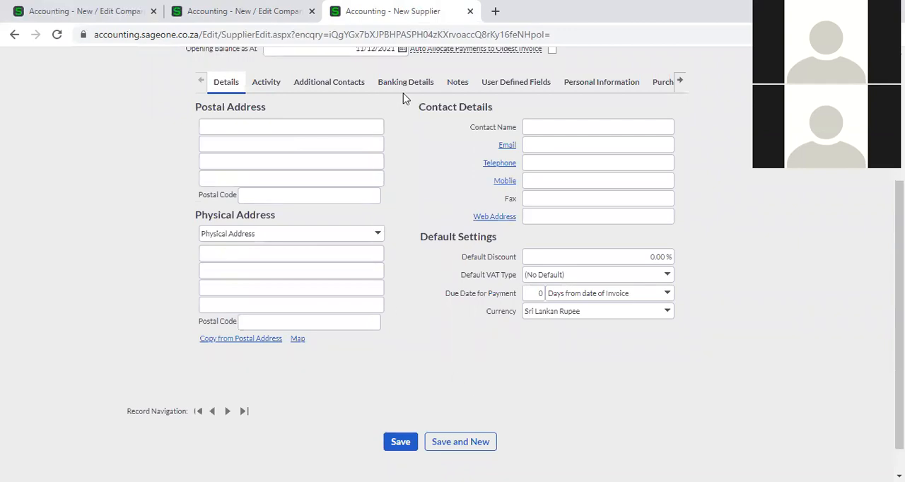
left_click(511, 82)
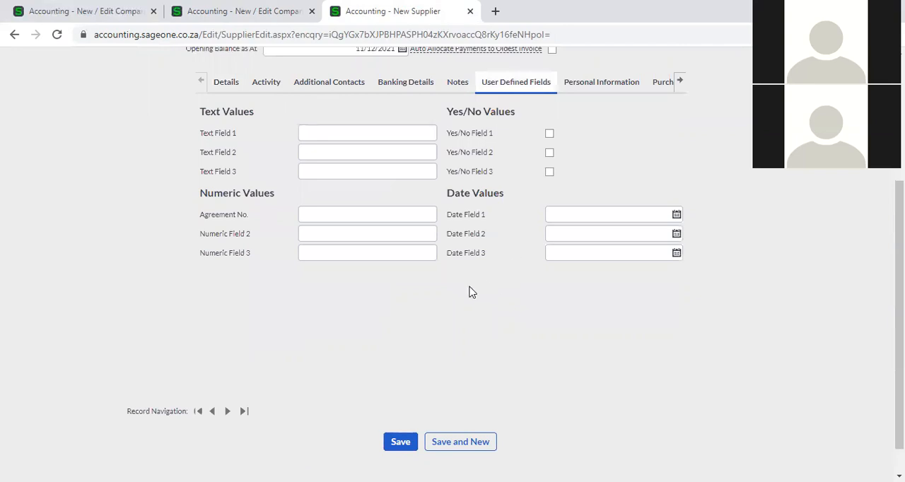
scroll(230, 218, "up", 1)
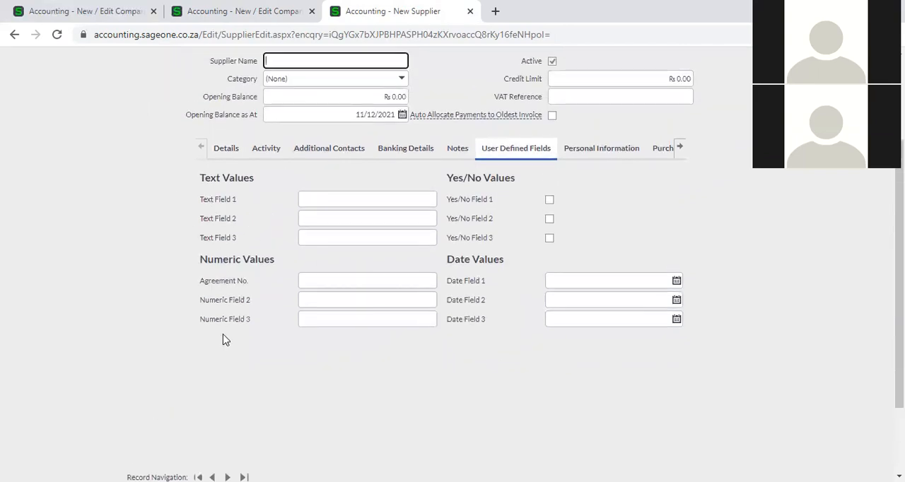
- Return to the company settings and review the Supplier User Defined Fields, including the first text field's label
left_click(219, 16)
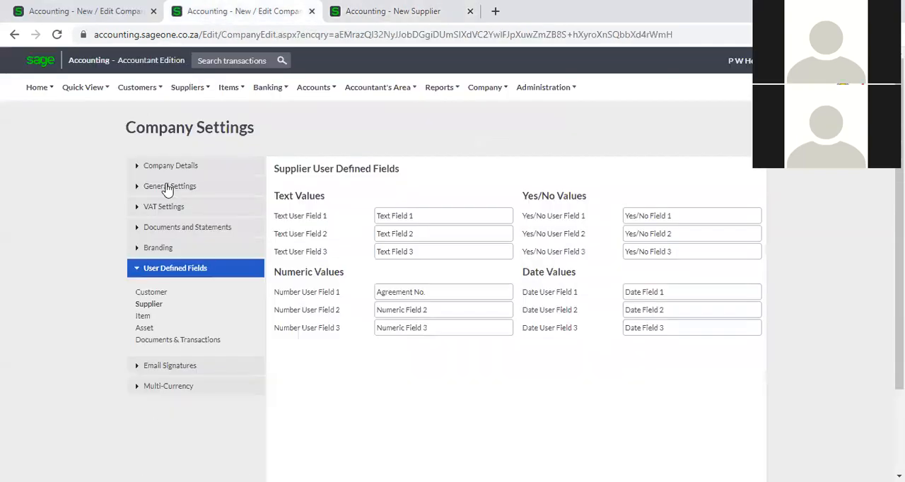
left_click(156, 306)
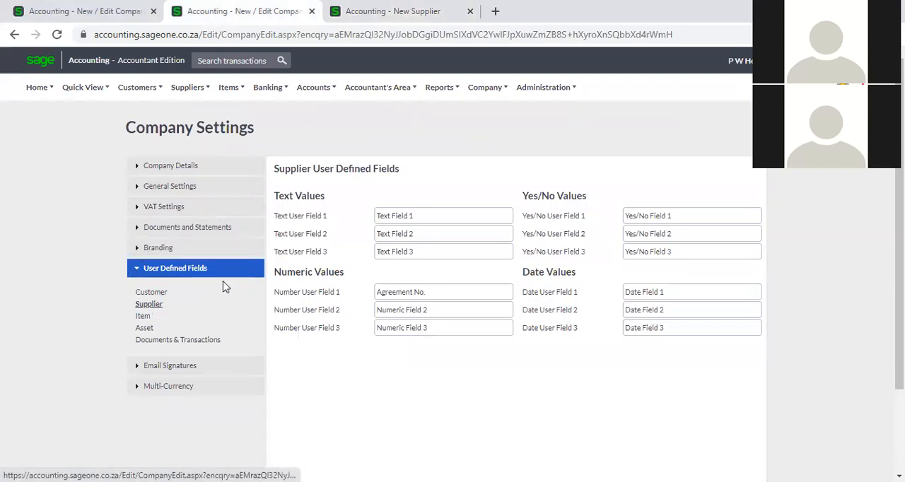
left_click(441, 214)
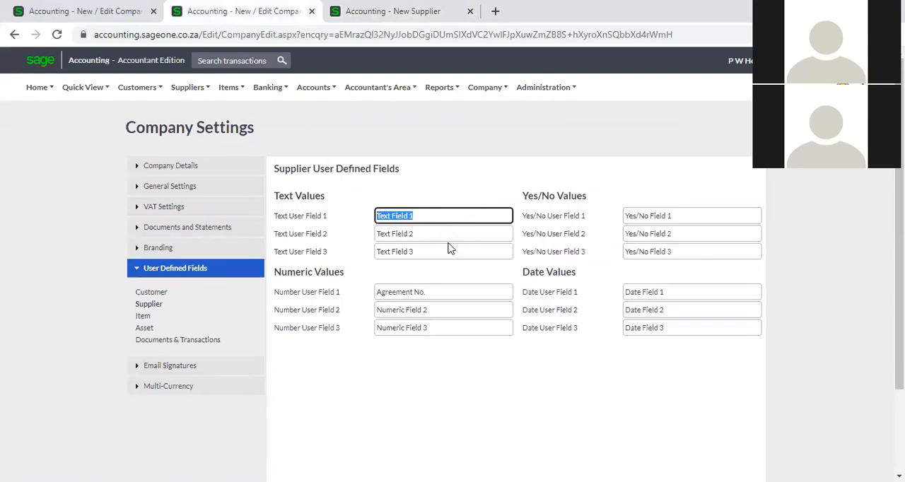
- Display the Item User Defined Fields settings, and open a blank new item form showing its User Defined Fields
left_click(145, 316)
left_click(400, 11)
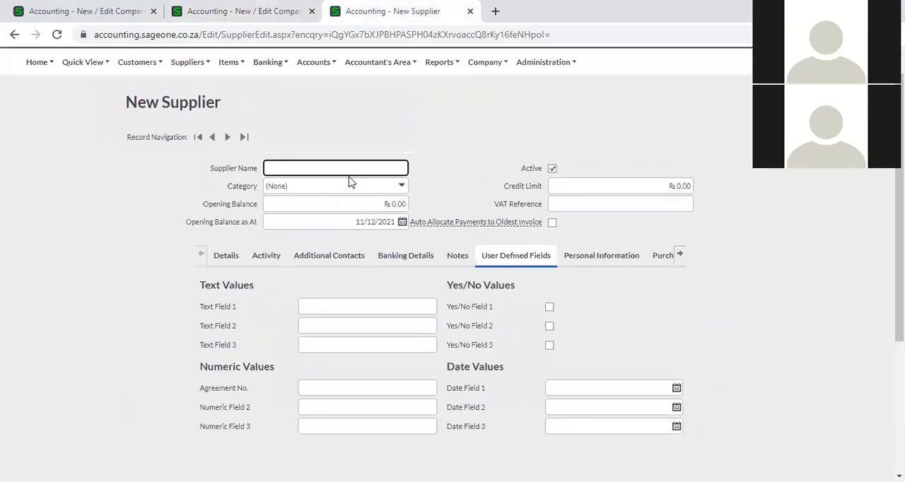
scroll(351, 181, "up", 1)
mouse_move(231, 98)
left_click(234, 113)
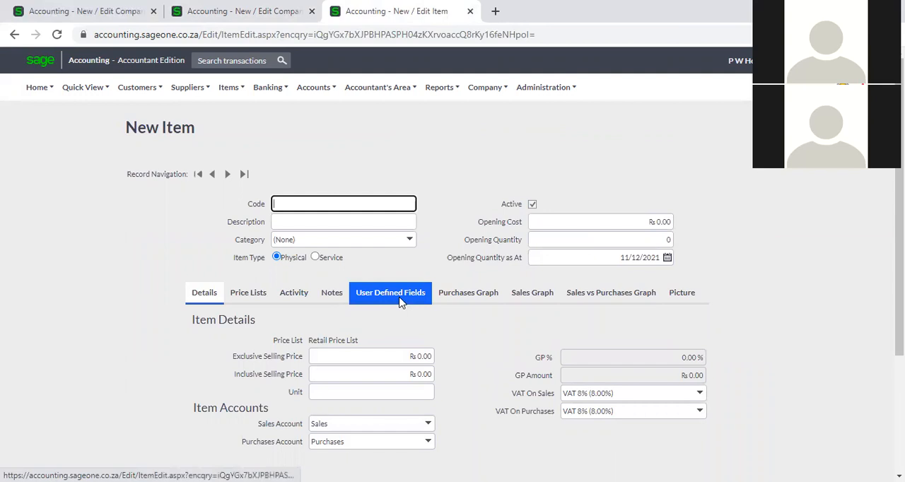
left_click(400, 302)
scroll(400, 318, "down", 3)
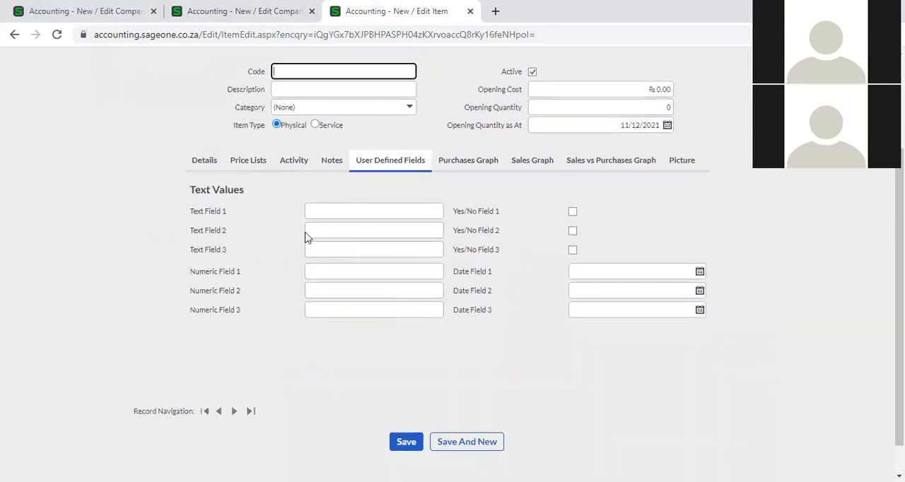
- Compare the Item User Defined Fields settings with the fields on the new item form, ending at the company settings
left_click(218, 10)
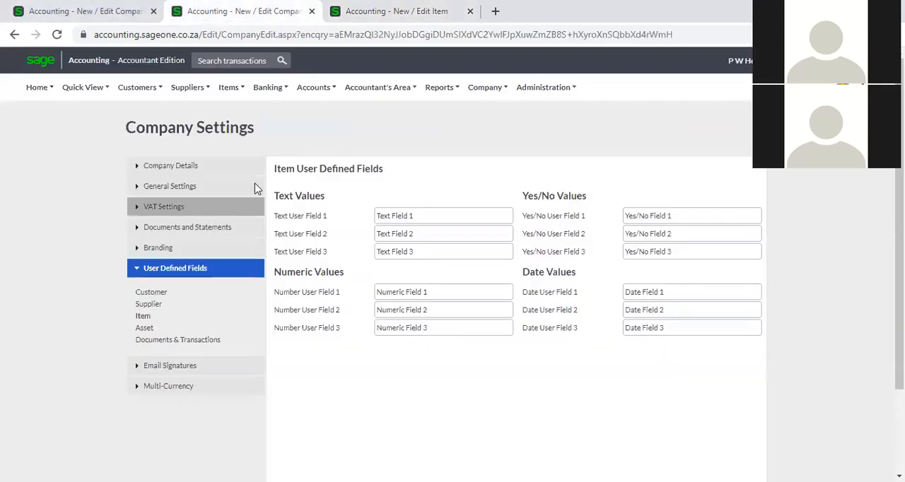
left_click(380, 15)
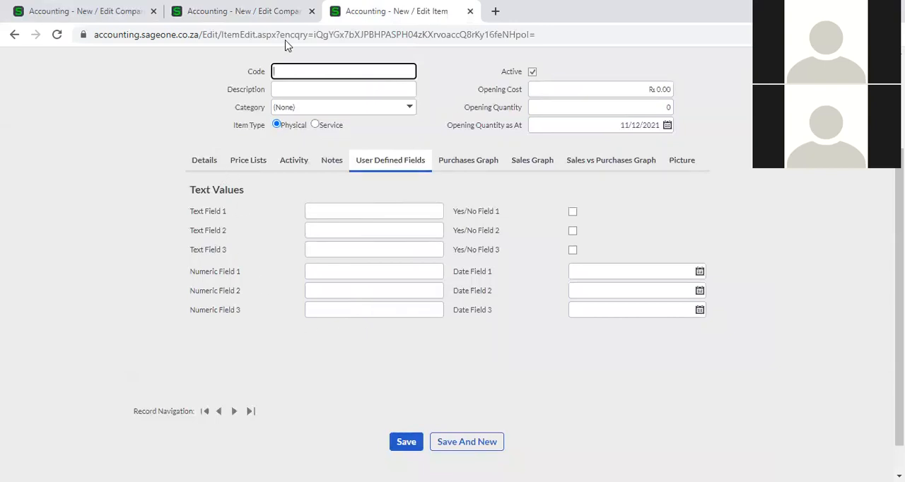
left_click(284, 7)
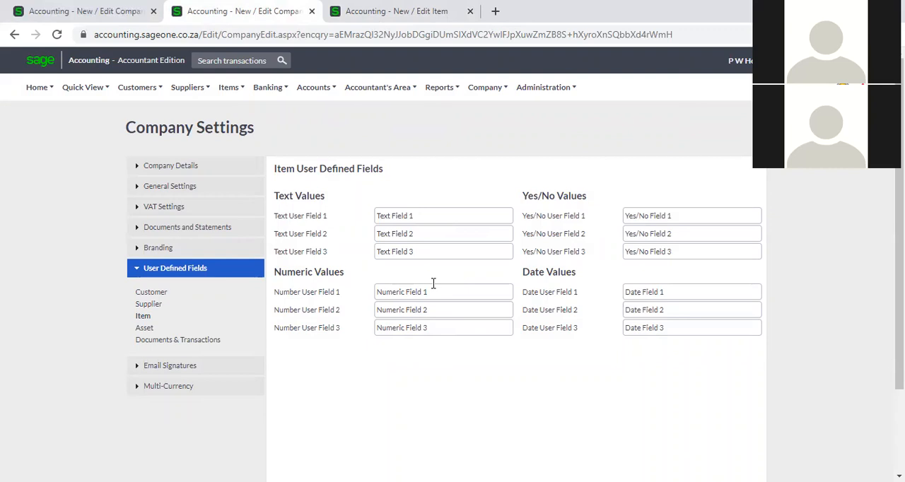
- Display the Asset User Defined Fields settings, and open a blank new asset form to examine its User Defined Fields
left_click(145, 328)
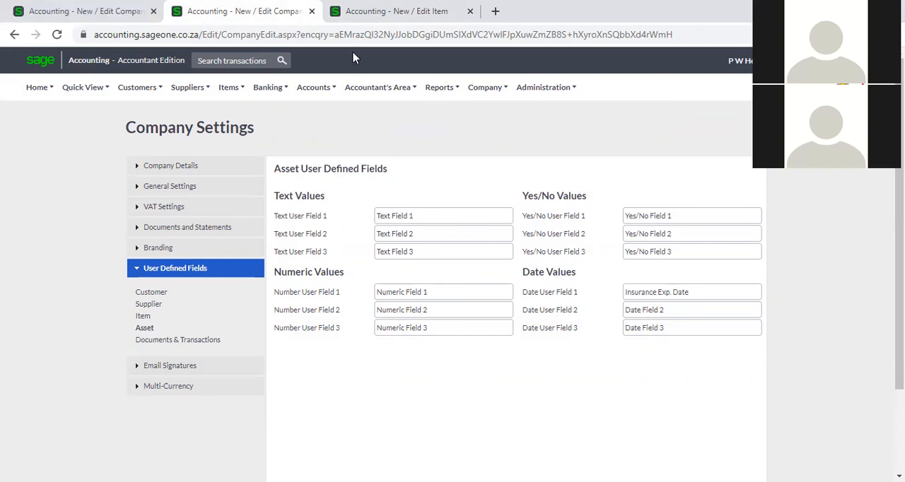
left_click(370, 14)
scroll(508, 145, "up", 2)
mouse_move(489, 98)
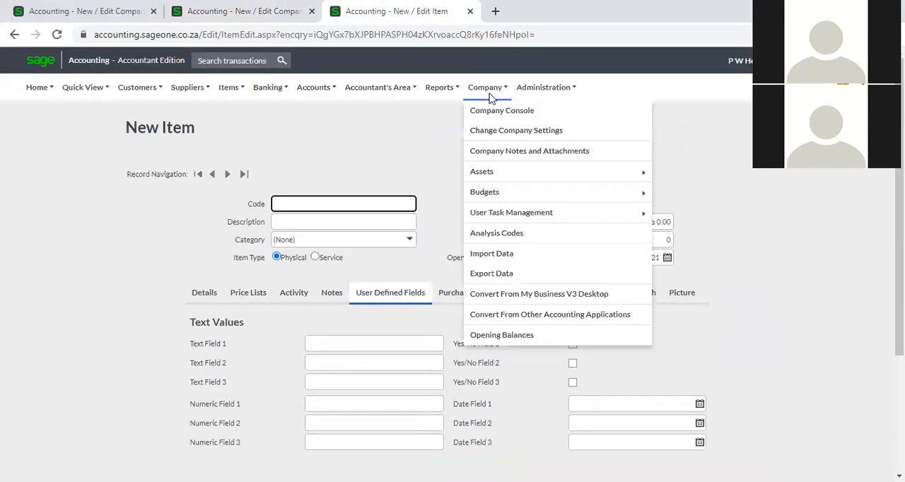
mouse_move(486, 175)
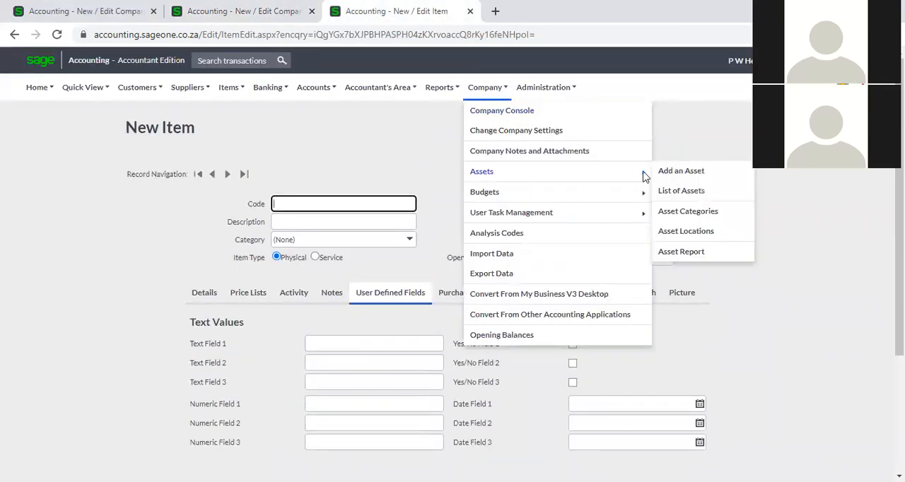
left_click(672, 172)
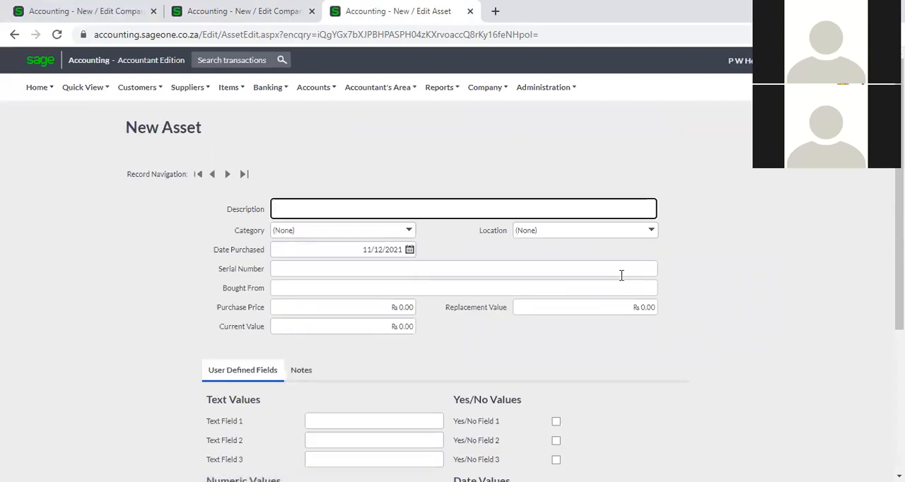
scroll(616, 285, "down", 2)
scroll(616, 290, "down", 2)
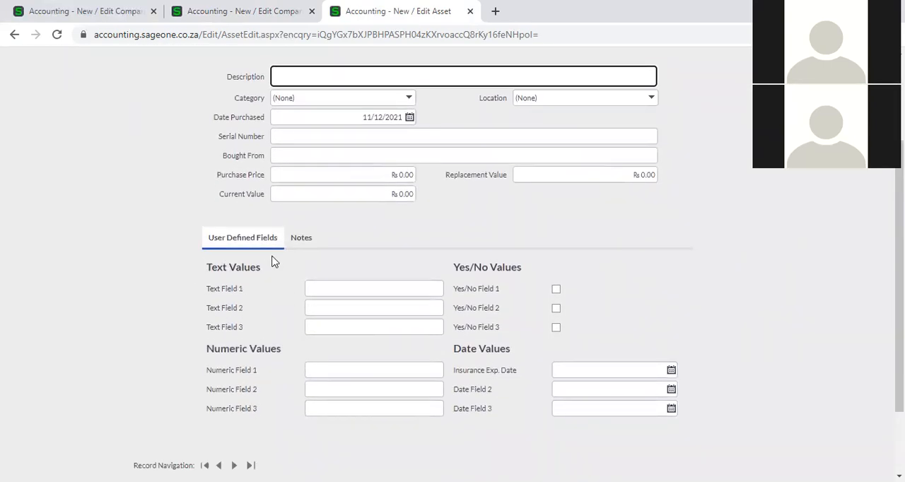
- Compare the Asset User Defined Fields settings with the new asset form, ending at the company settings
left_click(221, 6)
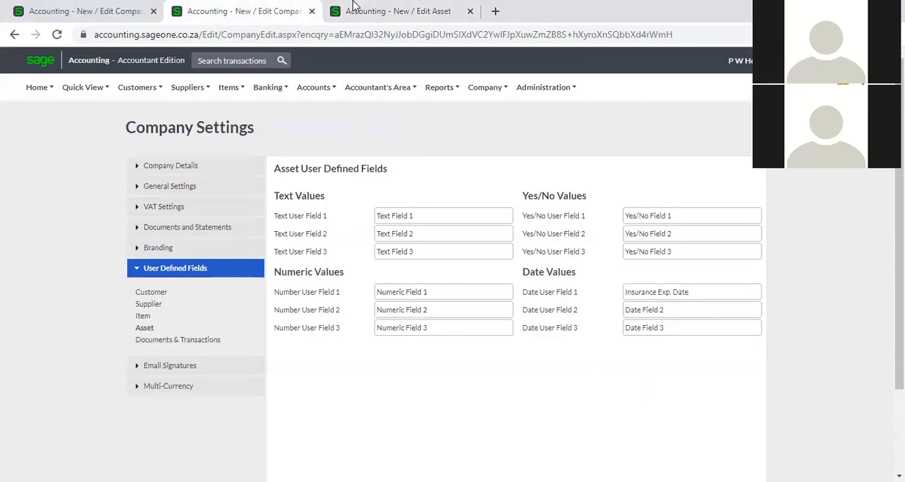
left_click(356, 9)
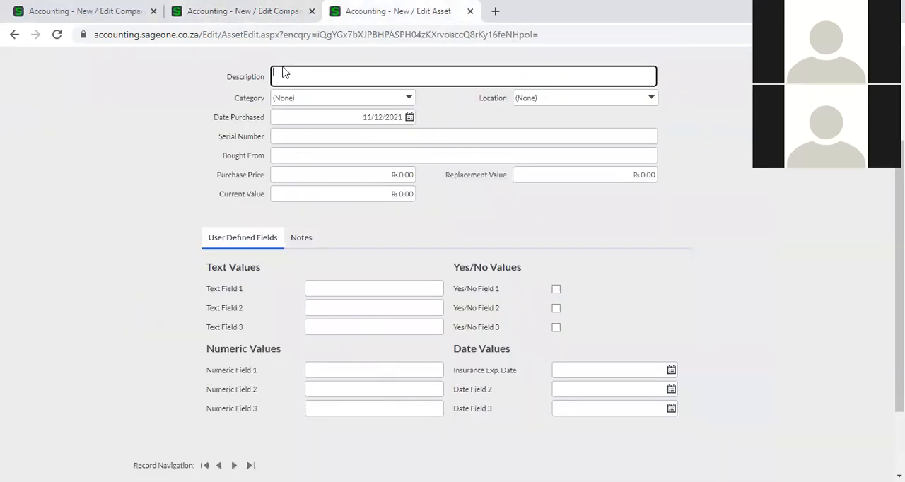
left_click(269, 13)
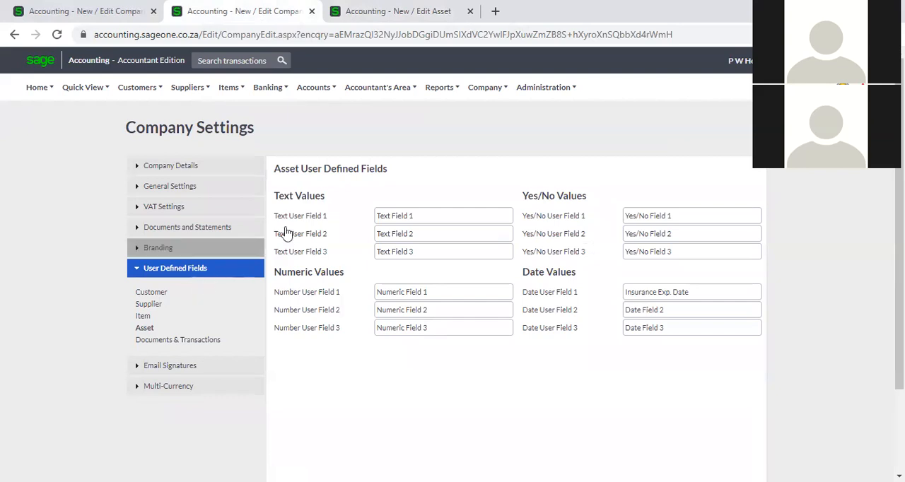
- Re-examine the User Defined Fields on the new asset form, ending at the Asset User Defined Fields settings
left_click(371, 14)
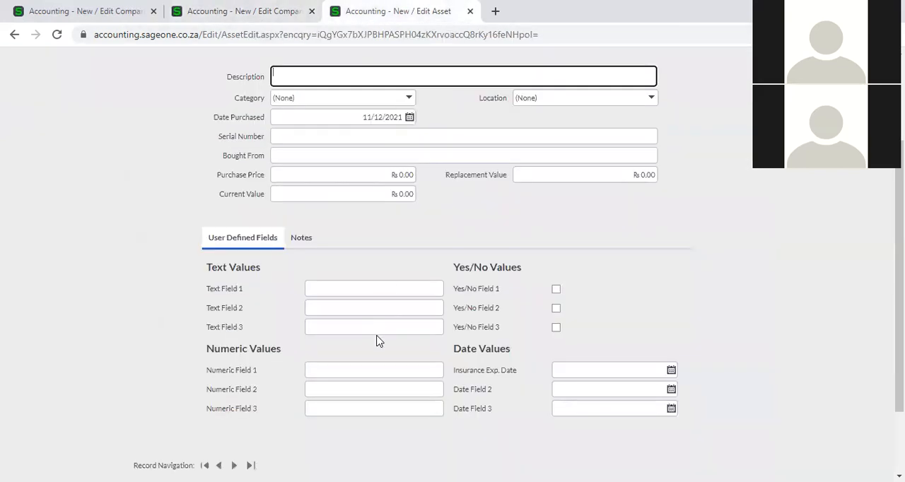
scroll(380, 341, "up", 1)
scroll(379, 341, "down", 1)
left_click(262, 11)
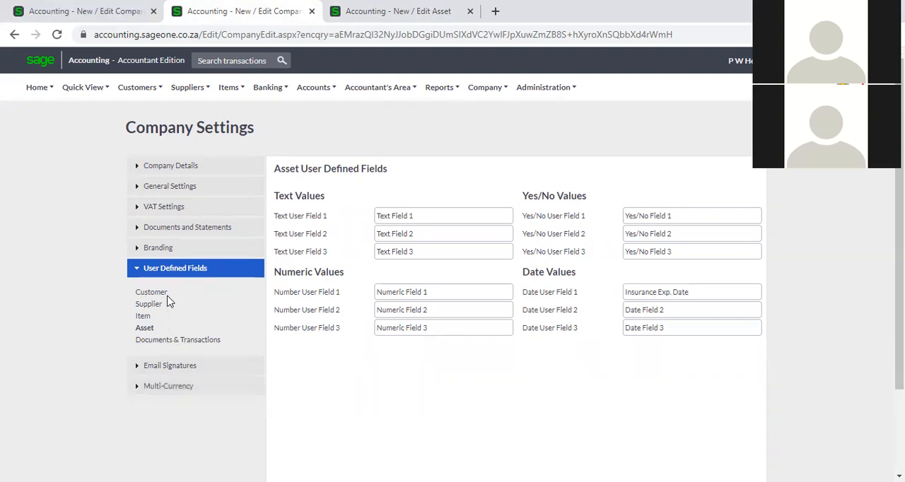
- Display the Documents & Transactions user defined fields settings, and open a blank new customer quote
left_click(185, 342)
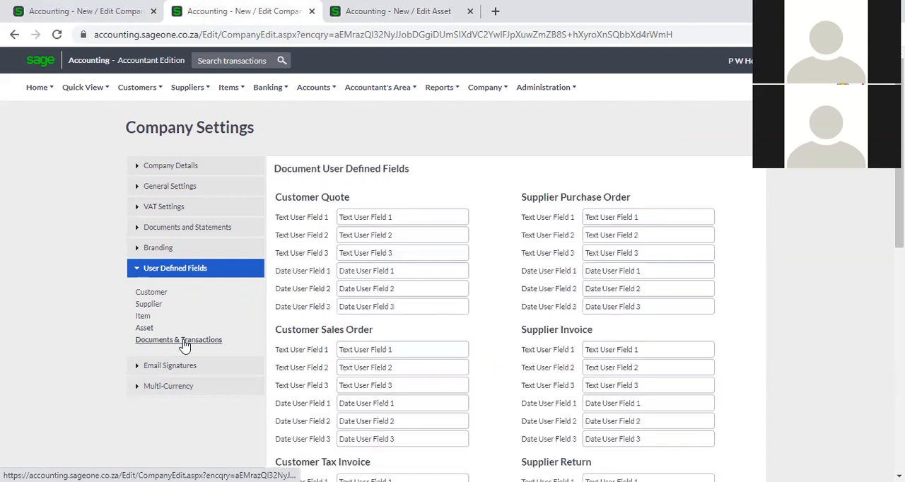
left_click(357, 7)
mouse_move(147, 103)
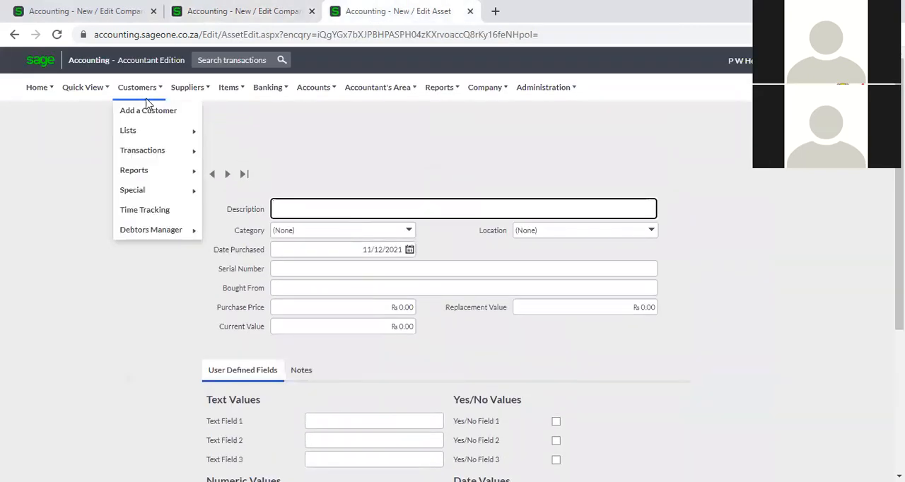
mouse_move(147, 153)
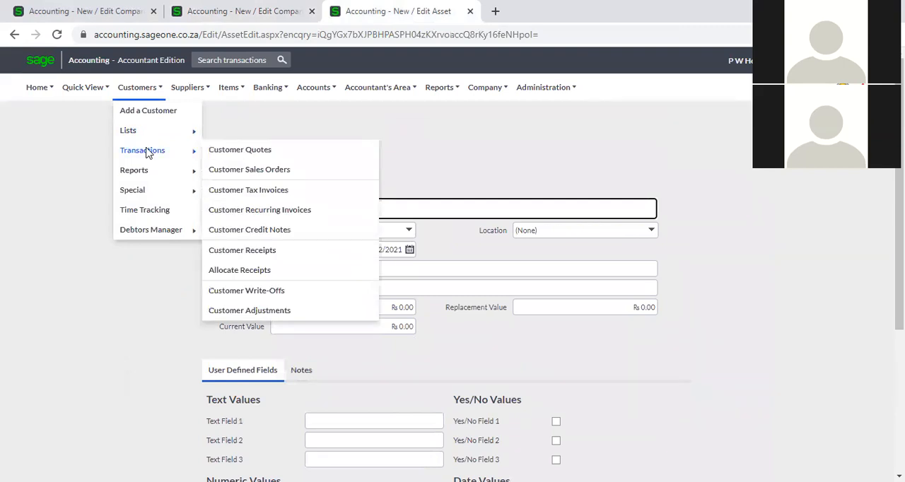
left_click(228, 153)
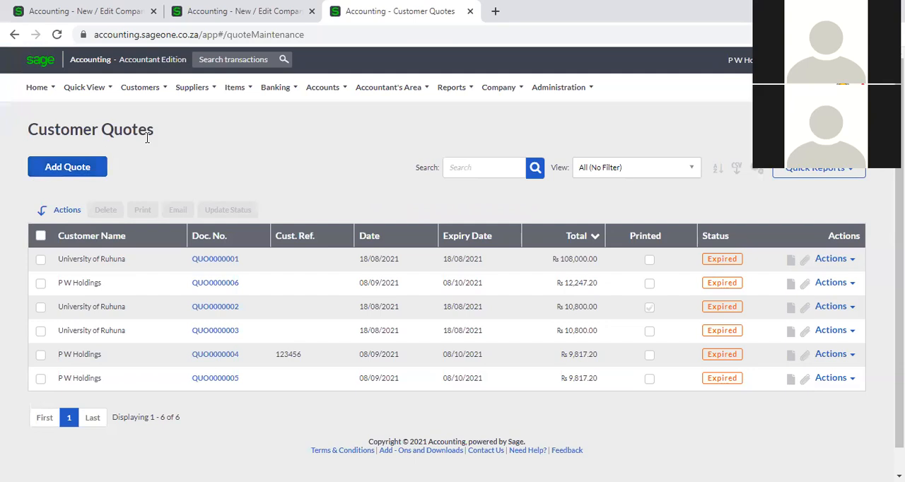
left_click(141, 88)
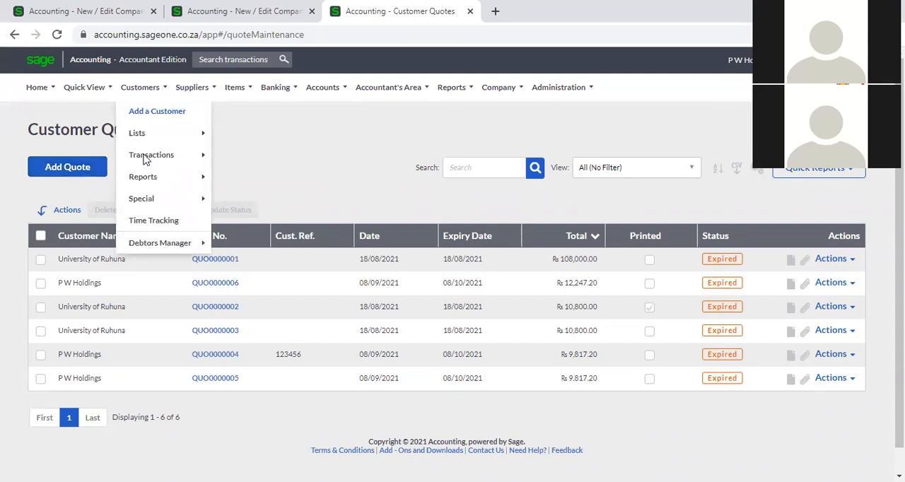
mouse_move(143, 158)
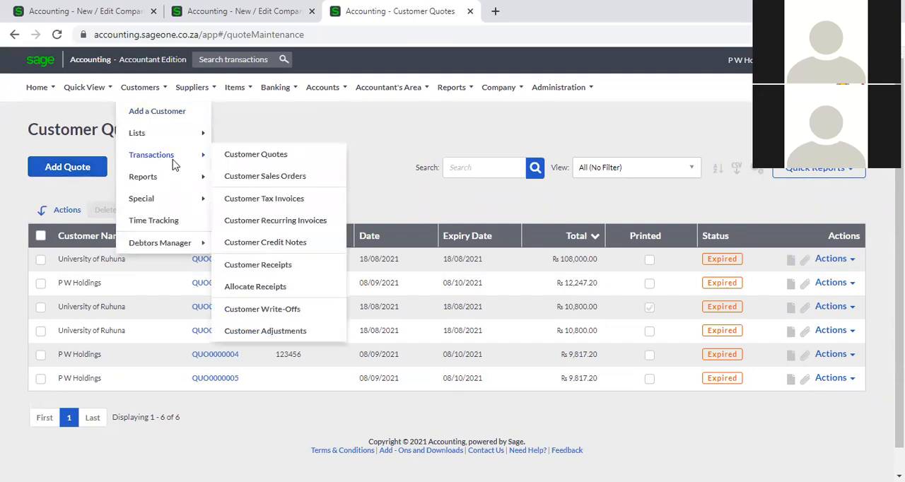
left_click(227, 162)
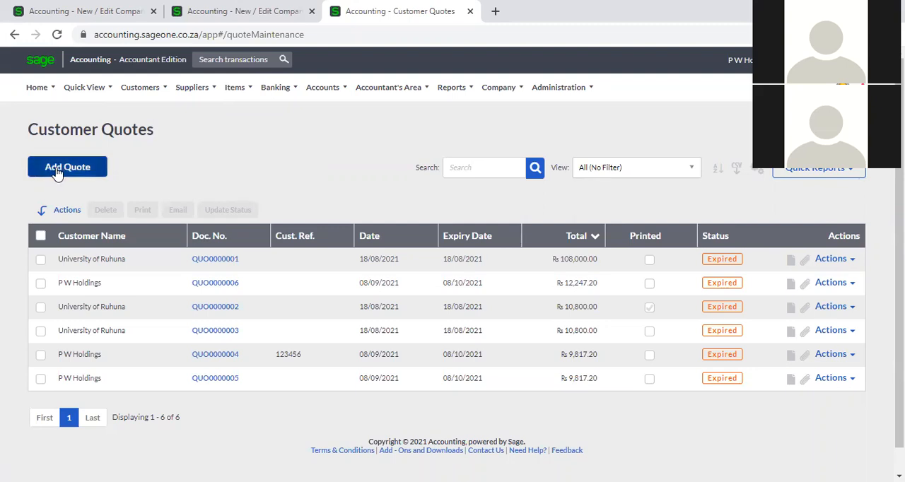
left_click(58, 173)
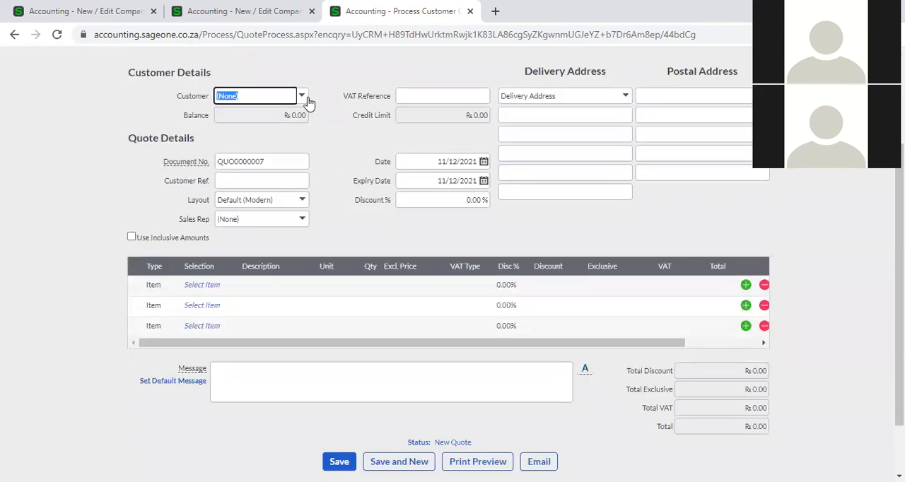
- Choose P W Holdings as the quote's customer, and show the quote's User Defined Fields
left_click(306, 97)
left_click(309, 155)
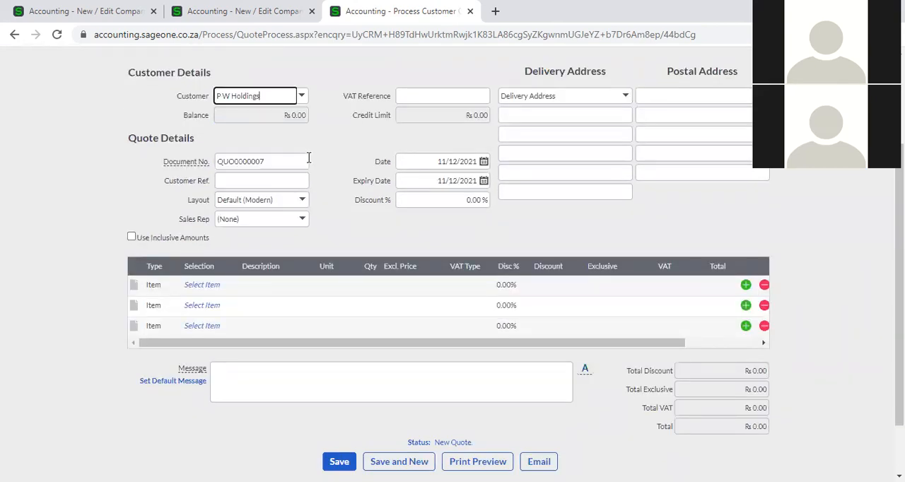
left_click(210, 284)
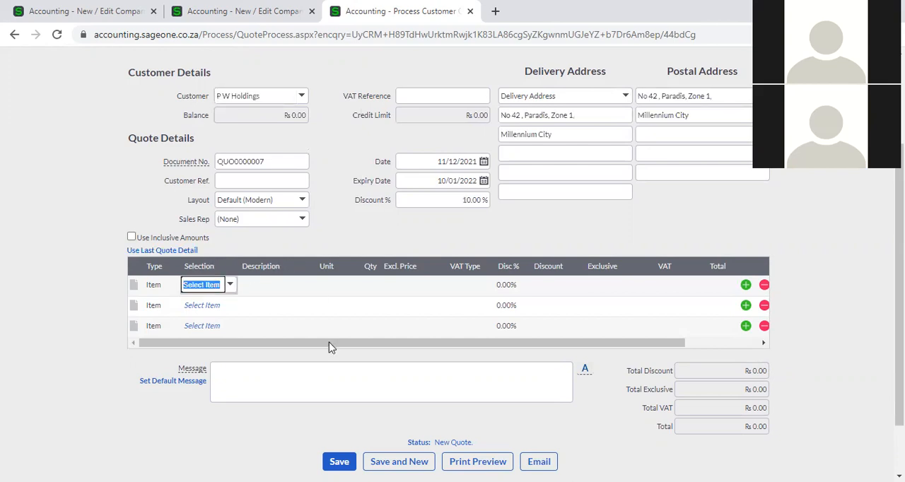
scroll(379, 182, "up", 2)
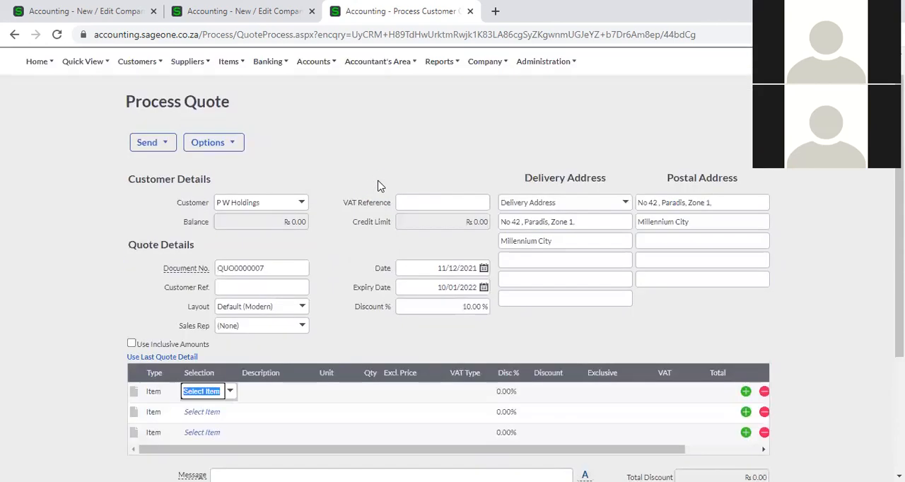
scroll(377, 185, "up", 1)
left_click(234, 174)
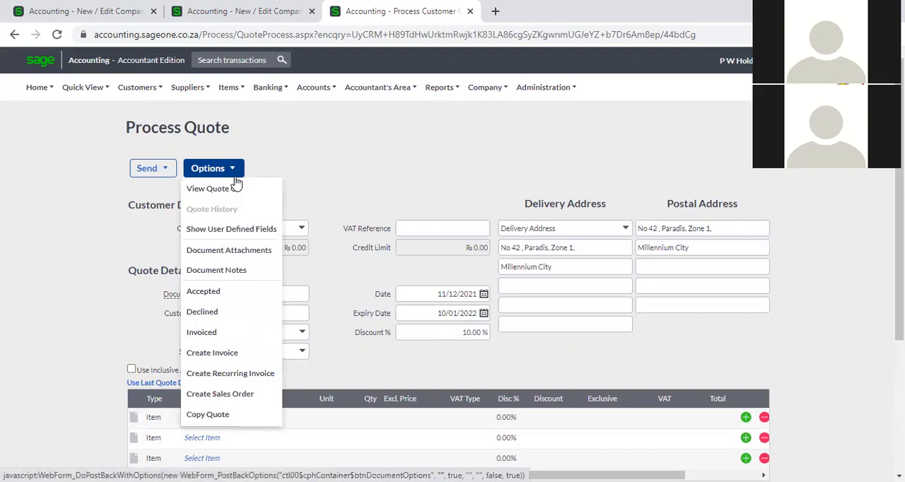
left_click(243, 236)
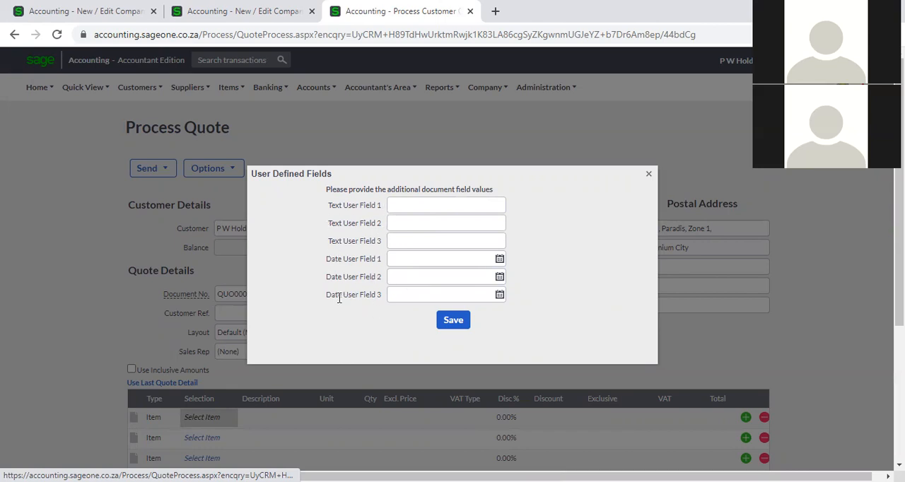
- Examine the document user defined fields settings for customer and supplier documents, banking transactions and journals
left_click(267, 11)
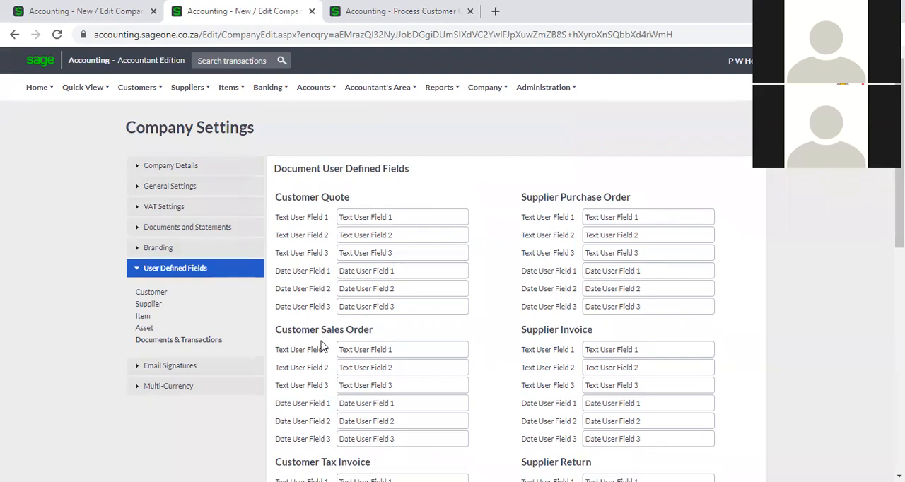
scroll(339, 345, "down", 2)
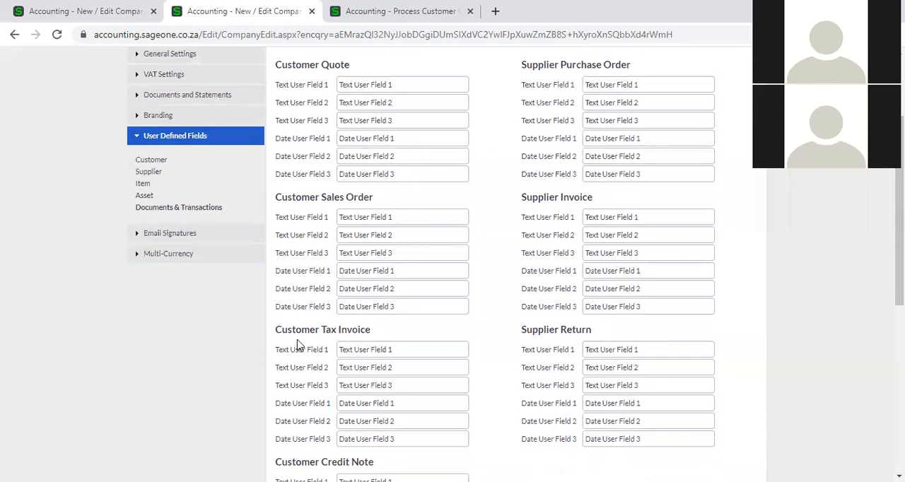
scroll(332, 346, "down", 2)
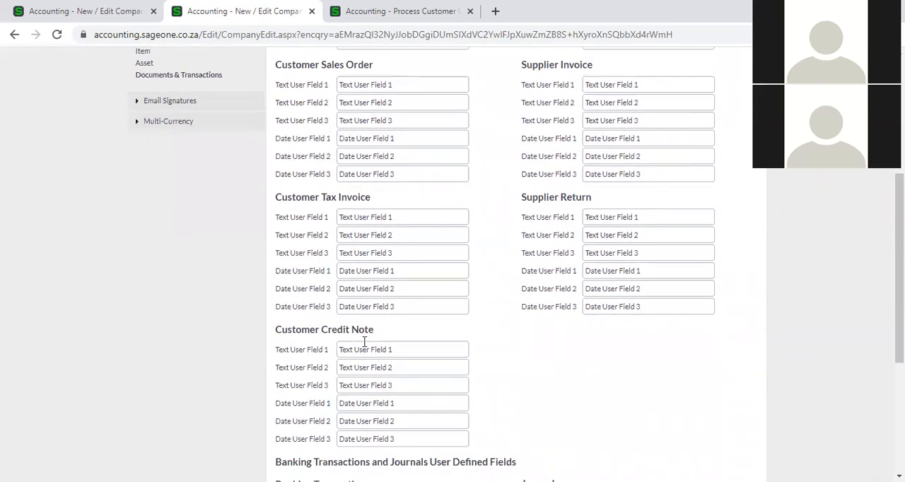
scroll(506, 323, "up", 4)
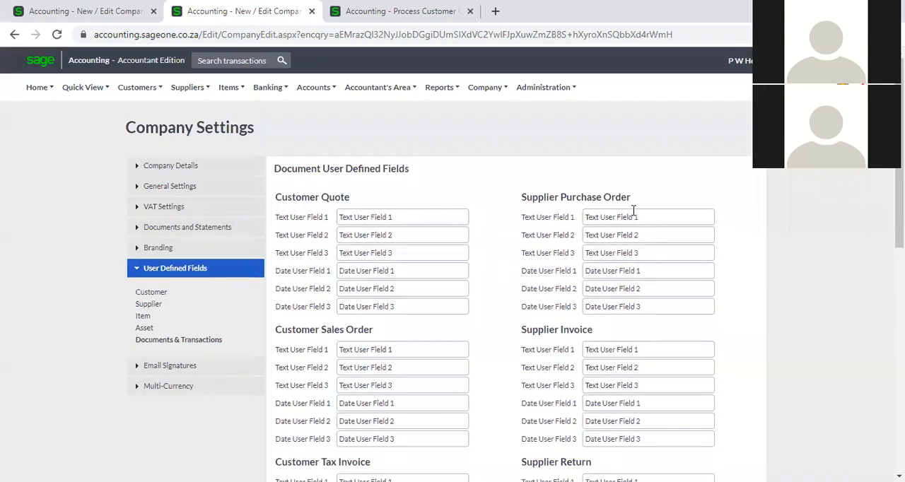
scroll(565, 344, "down", 2)
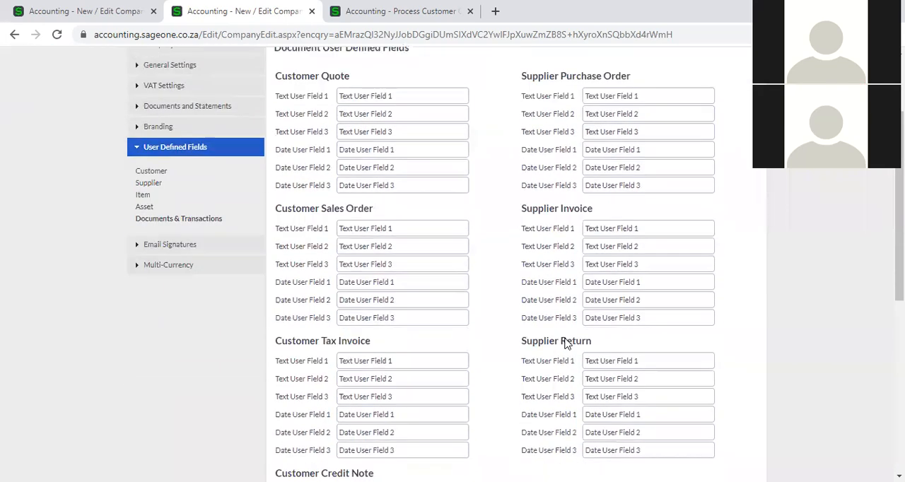
scroll(571, 349, "down", 4)
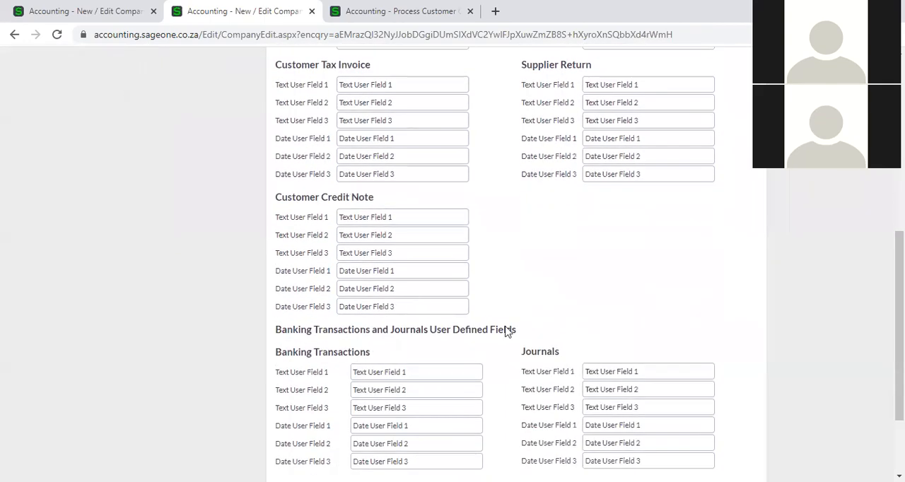
scroll(362, 258, "down", 2)
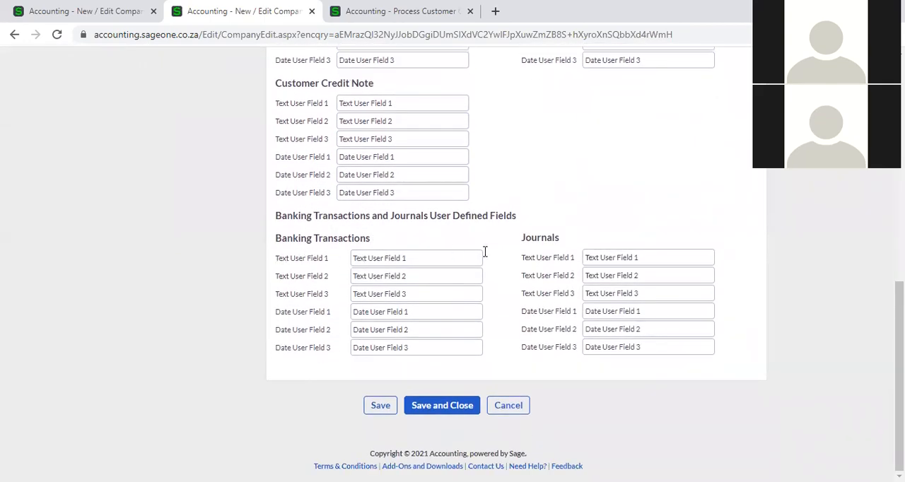
scroll(558, 252, "up", 1)
scroll(558, 252, "up", 7)
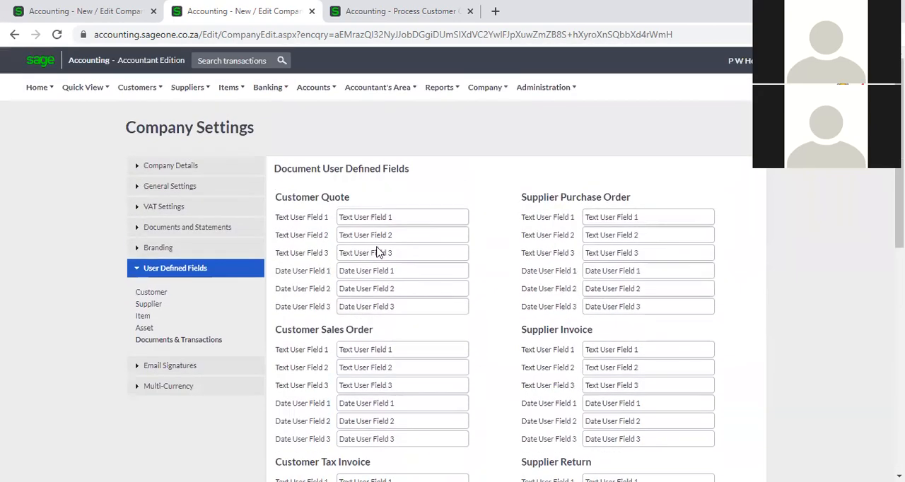
- Compare the Customer Quote fields in the document settings with the User Defined Fields on the open quote
left_click(394, 270)
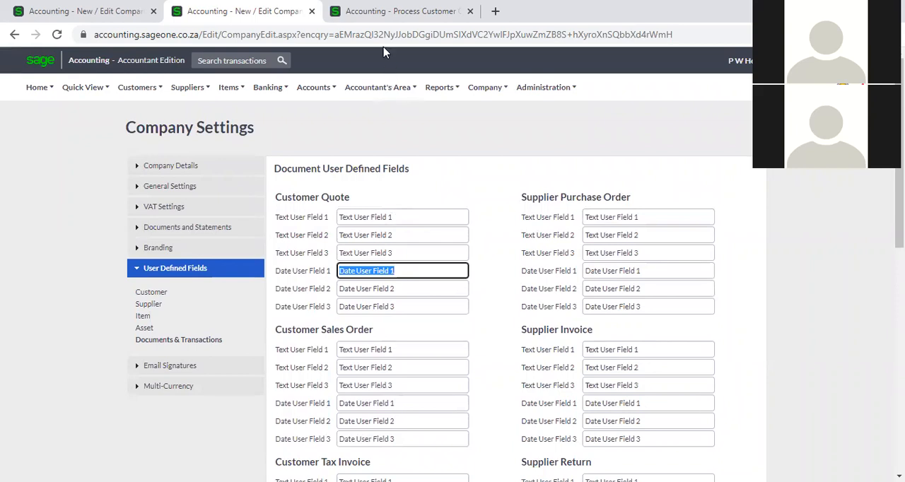
left_click(386, 10)
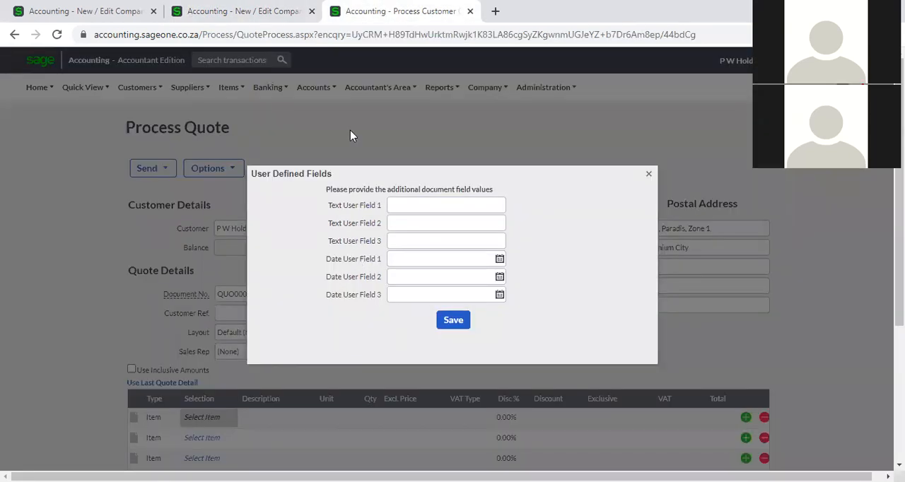
left_click(259, 12)
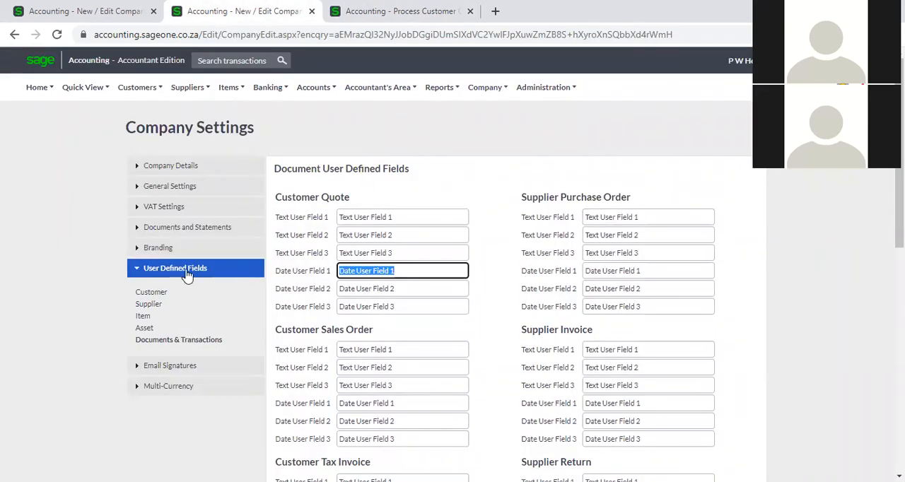
left_click(199, 347)
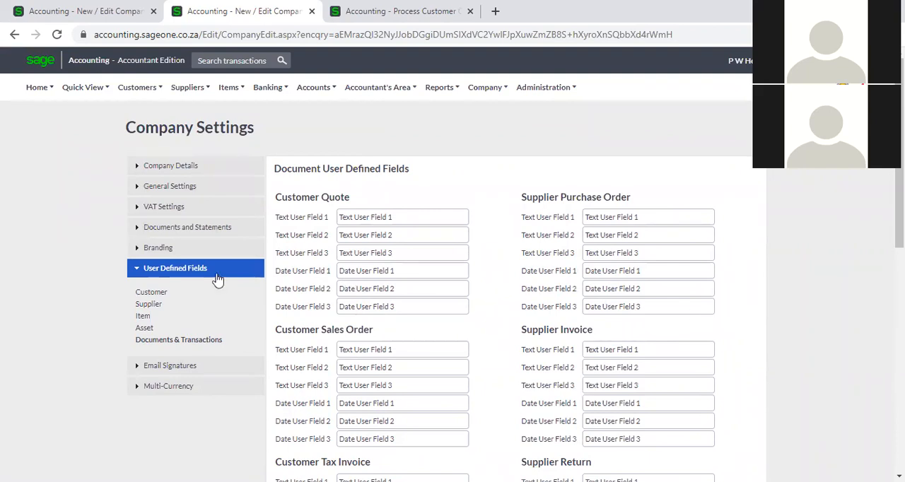
- Display the Customer User Defined Fields settings, and close the User Defined Fields dialog on the open quote
left_click(150, 294)
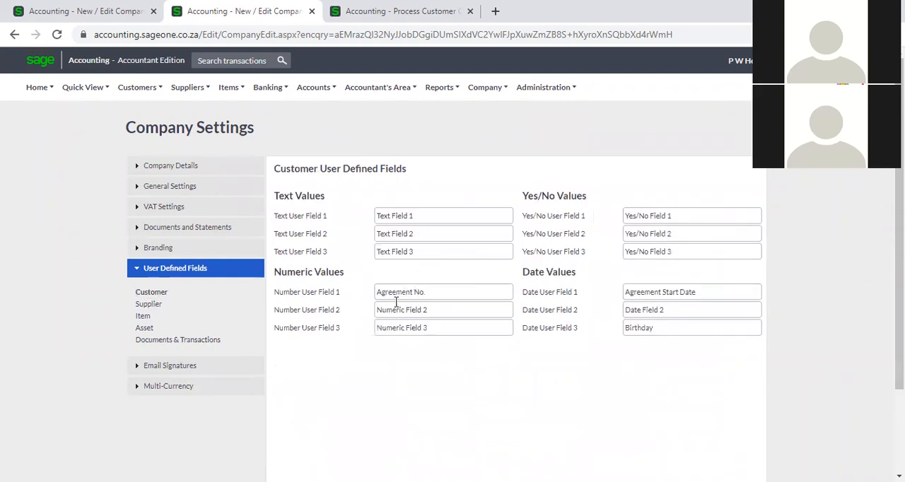
left_click(382, 10)
left_click(646, 173)
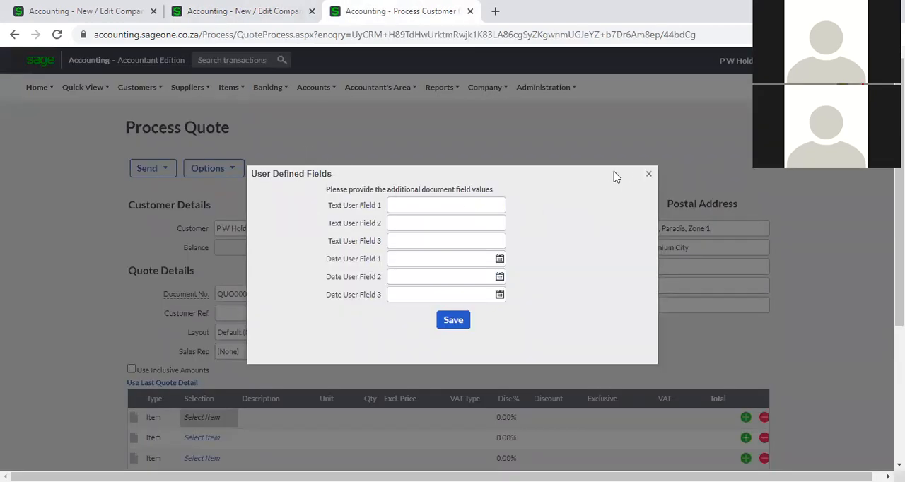
left_click(130, 87)
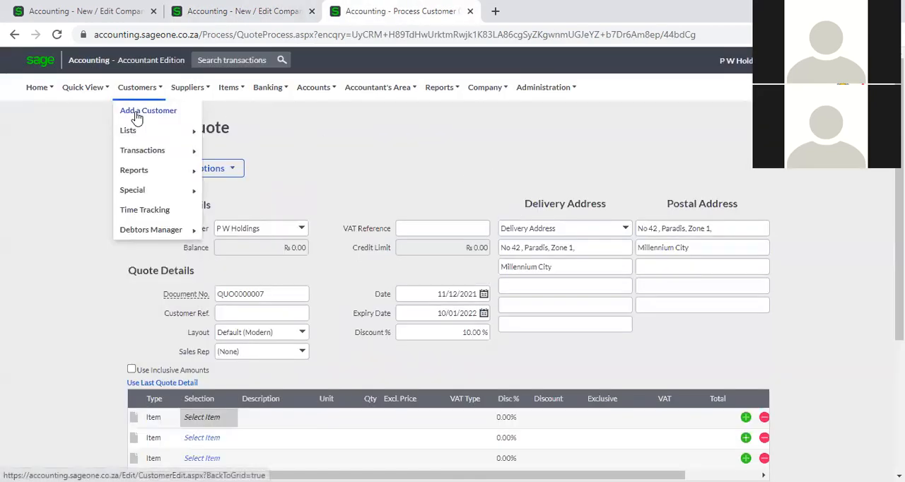
- Display the Supplier User Defined Fields settings, and open a blank new customer form, abandoning the unsaved quote
left_click(233, 10)
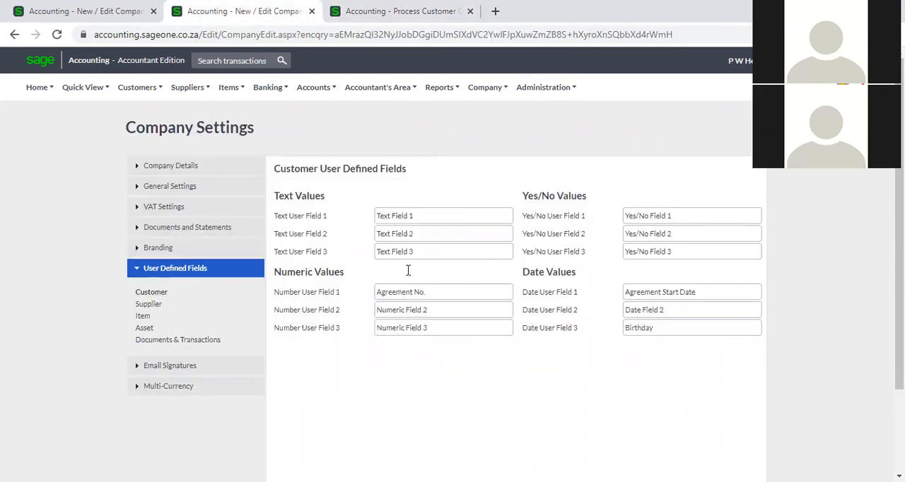
left_click(148, 304)
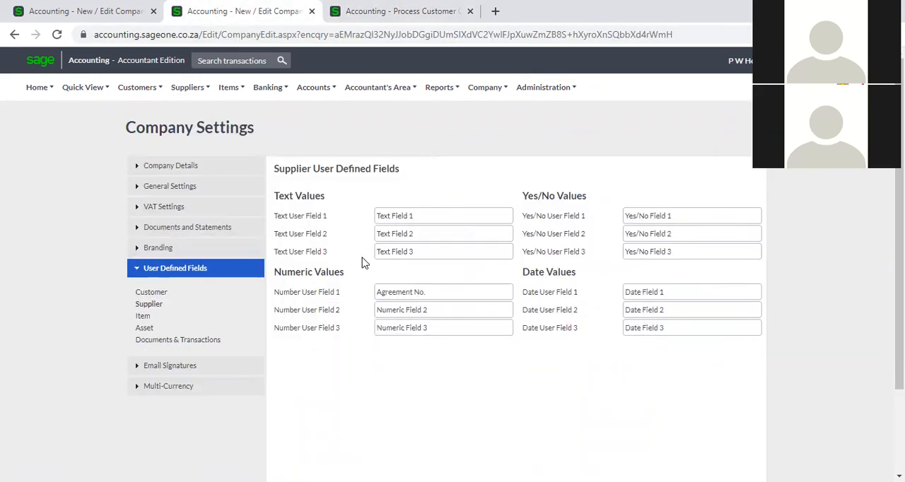
left_click(364, 10)
mouse_move(157, 95)
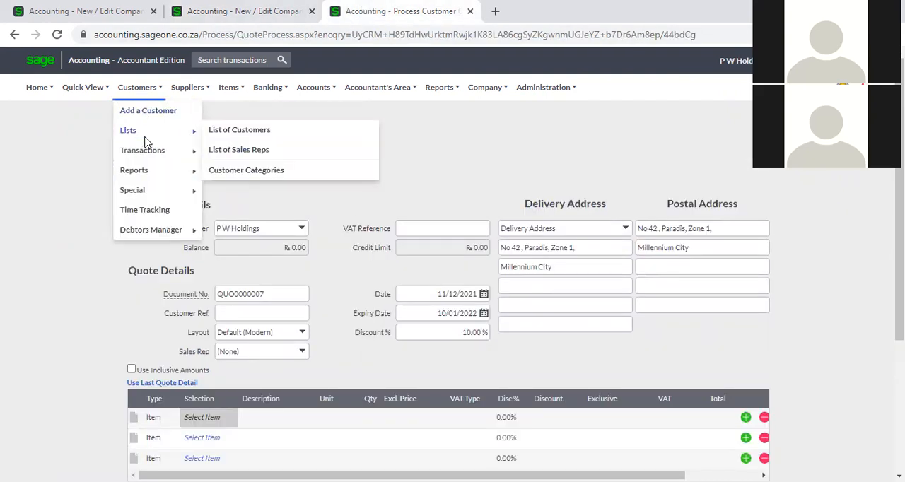
left_click(160, 116)
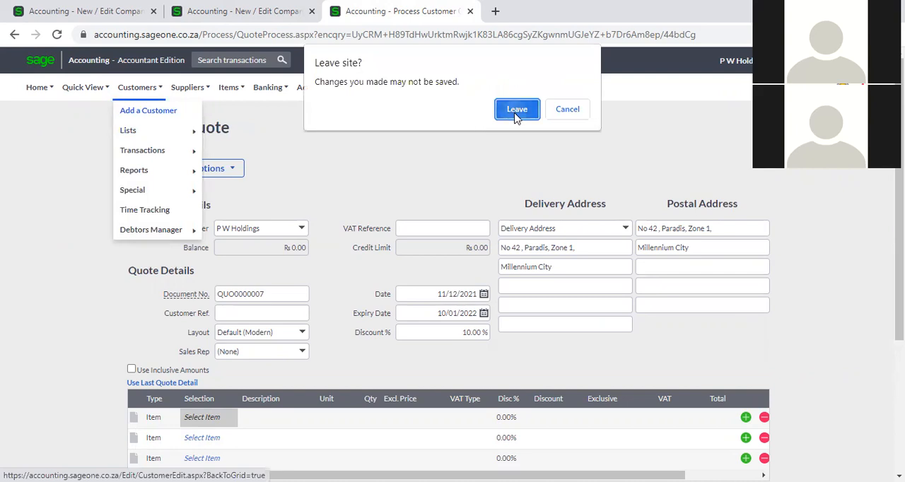
left_click(514, 109)
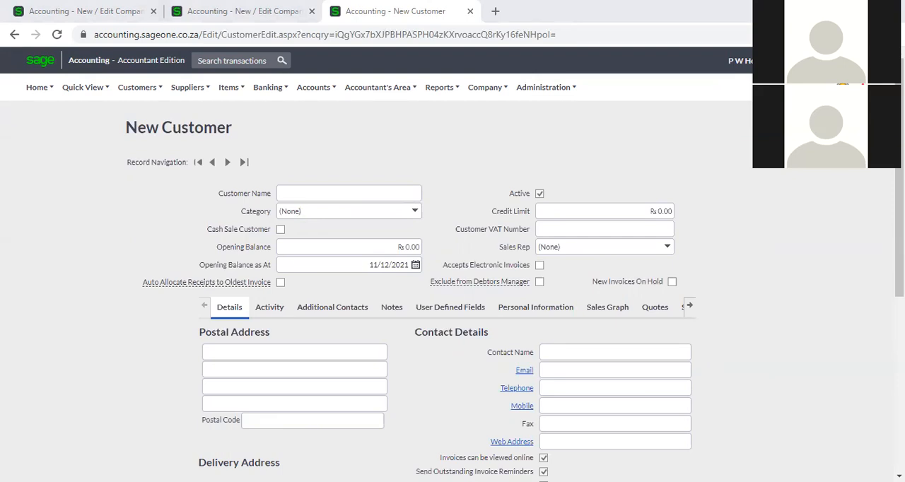
- Switch to the other company's session and display its list of customers
left_click(78, 5)
mouse_move(122, 93)
mouse_move(146, 134)
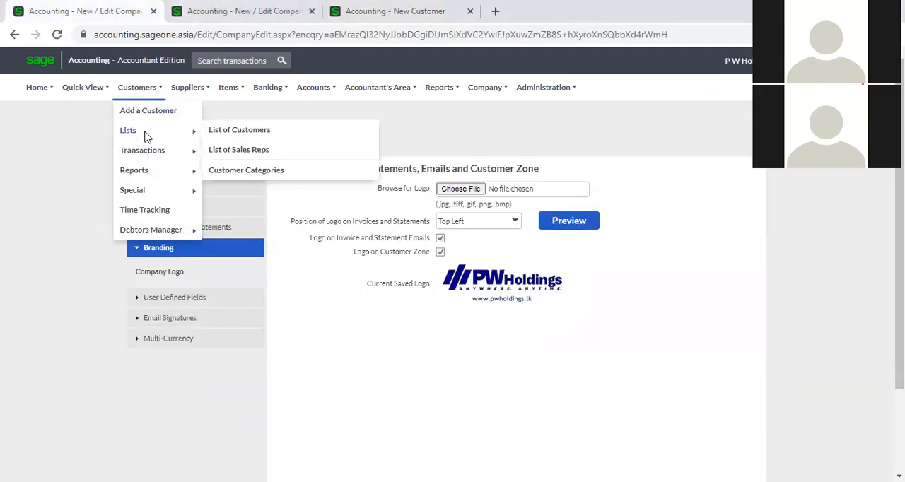
left_click(250, 136)
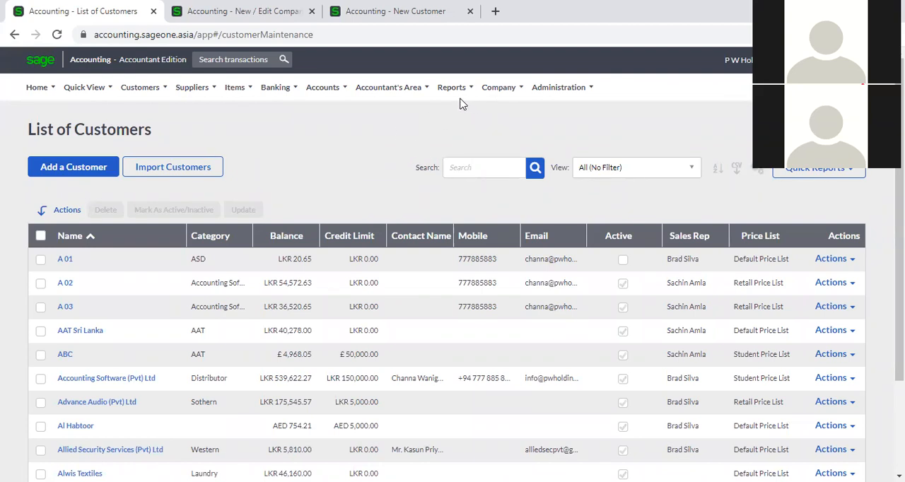
- Generate the Customer Listing Report in Summary style for all customers
mouse_move(141, 102)
mouse_move(147, 154)
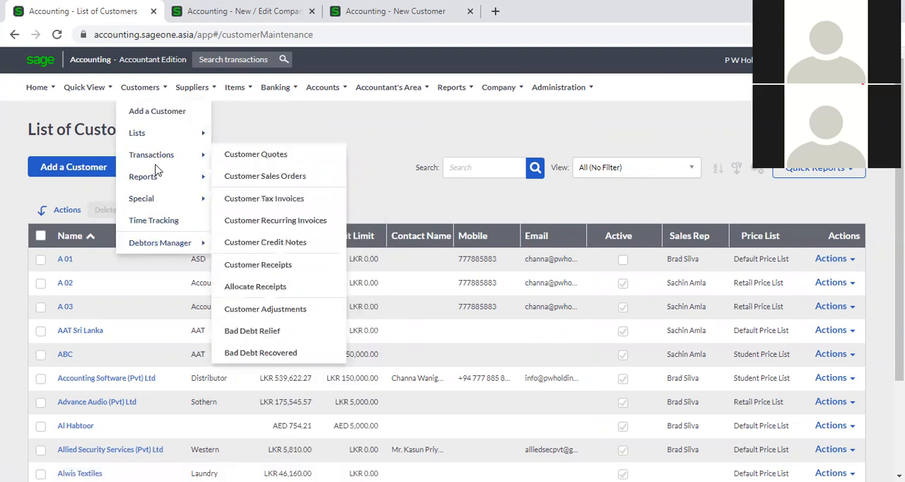
mouse_move(176, 183)
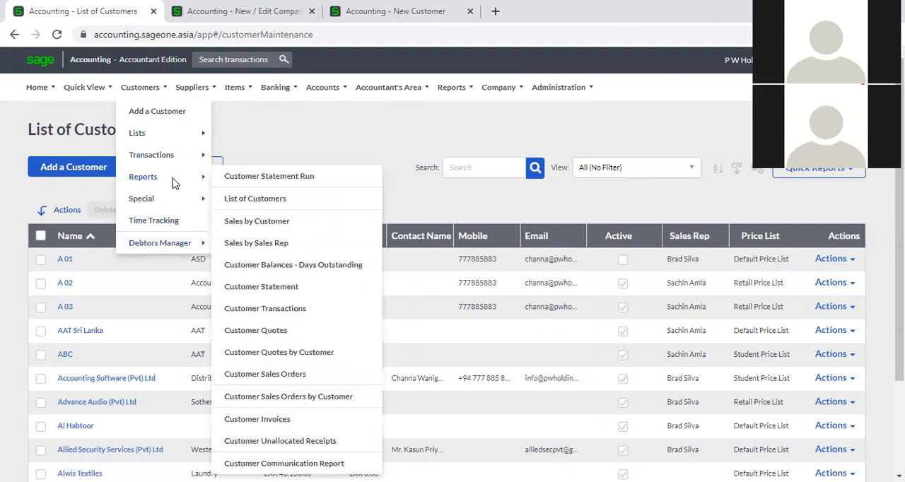
left_click(262, 201)
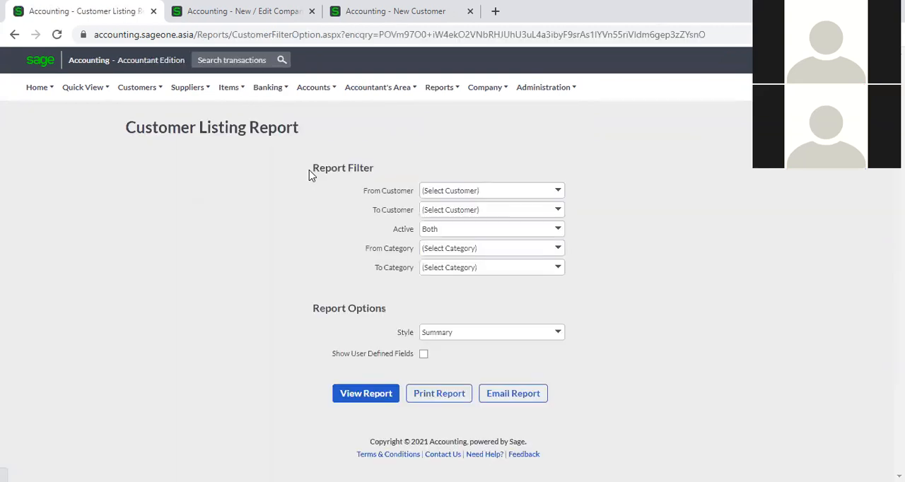
left_click(375, 403)
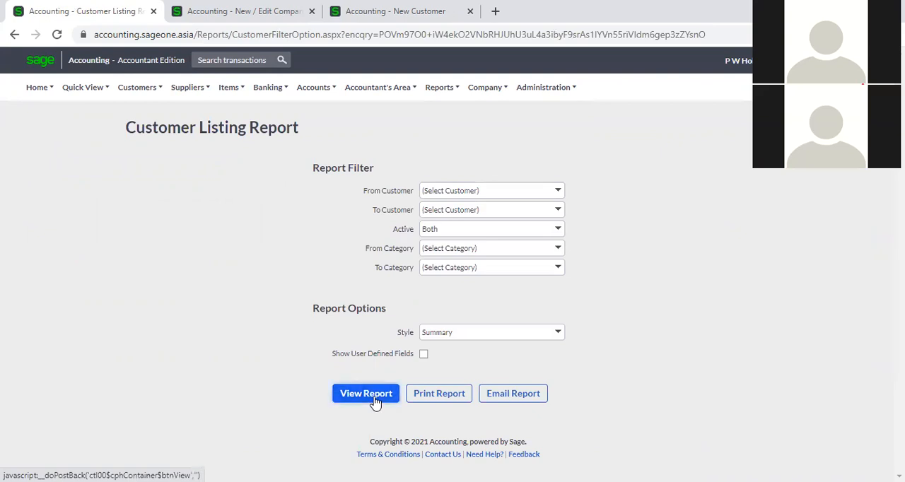
left_click(375, 403)
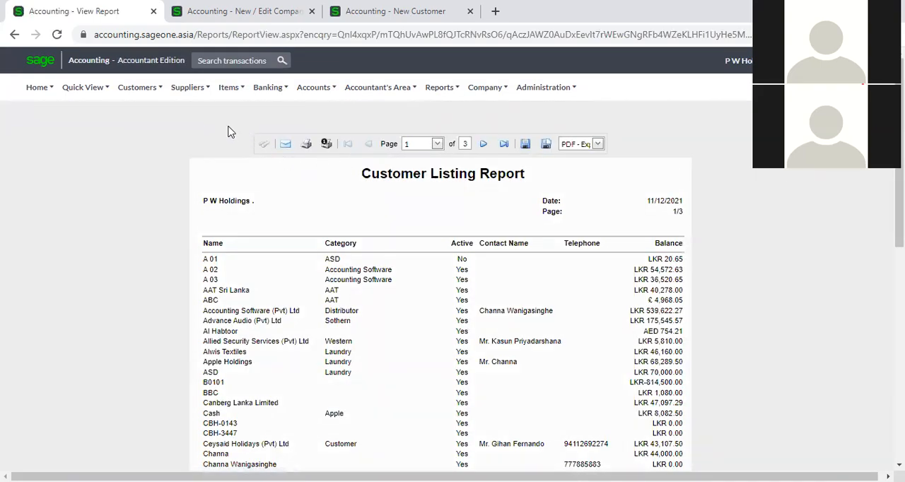
- Generate the Customer Listing Report again in Detailed style, toggling the Show User Defined Fields option
left_click(147, 91)
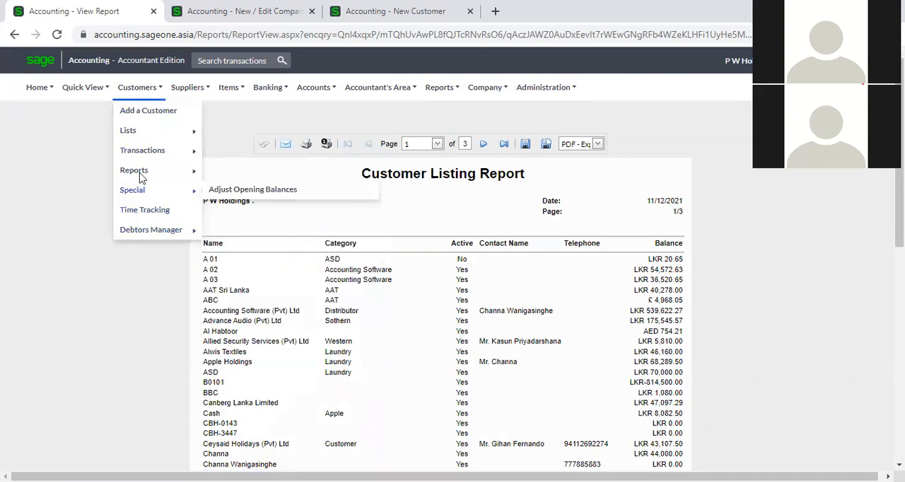
mouse_move(143, 171)
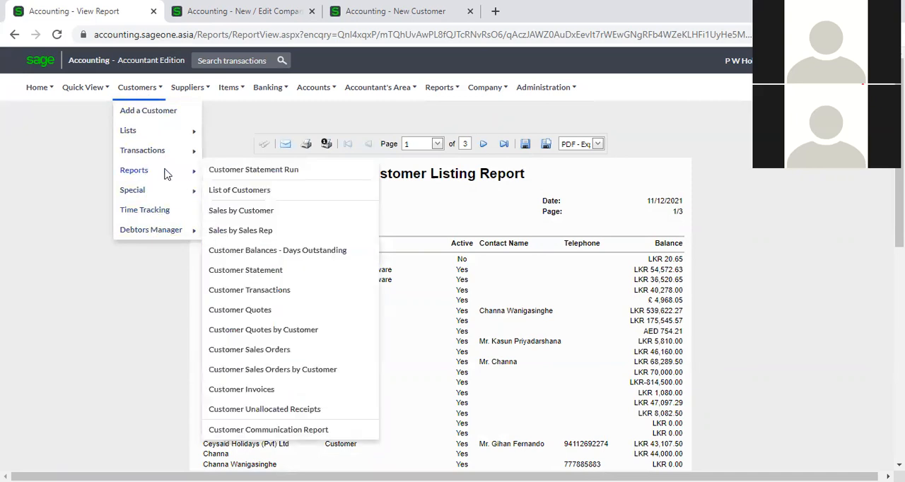
left_click(253, 191)
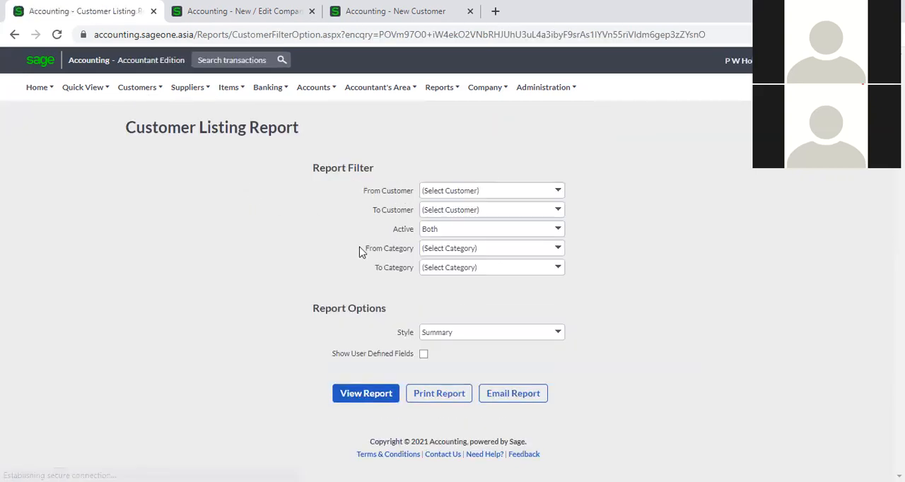
left_click(424, 358)
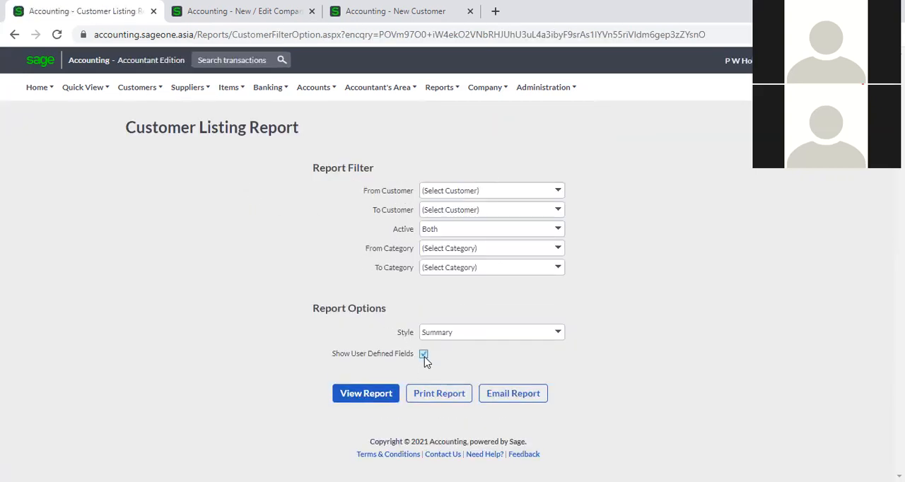
left_click(560, 336)
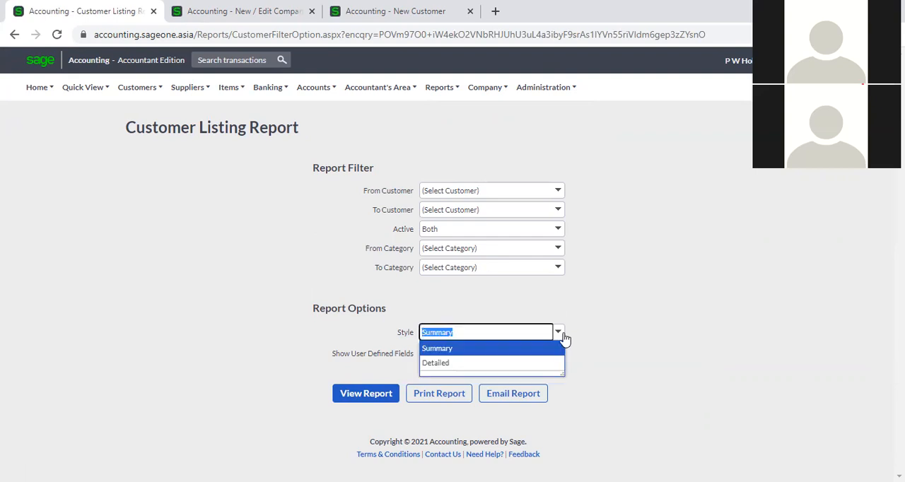
left_click(542, 364)
left_click(424, 354)
left_click(358, 397)
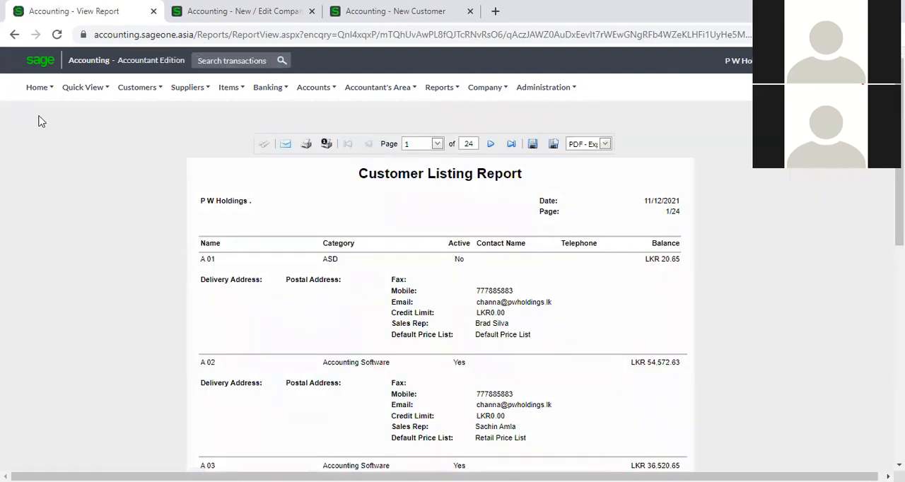
- Leave the customer report and display the Email Signatures settings in the company settings already open in another browser tab
left_click(14, 34)
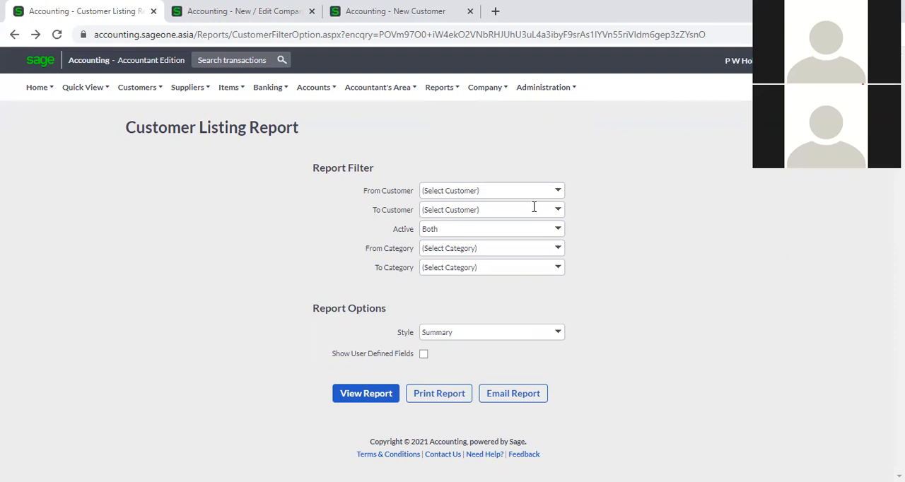
left_click(249, 12)
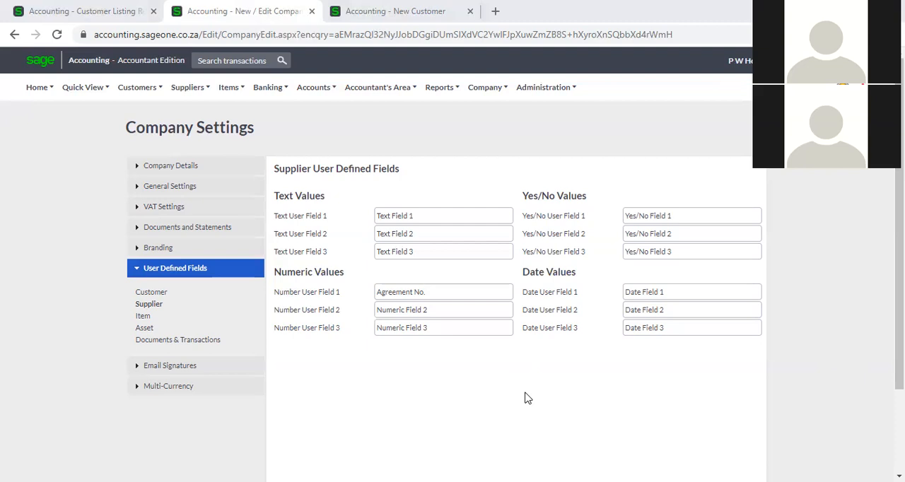
left_click(170, 367)
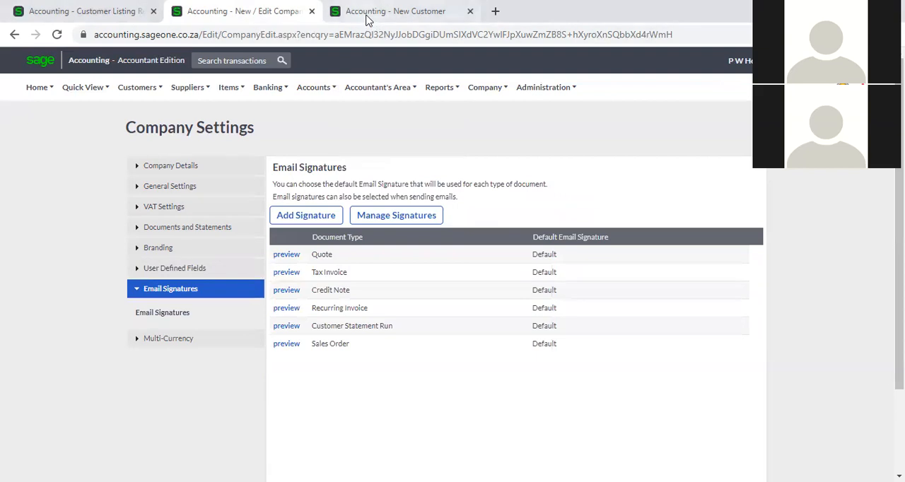
- Display the Customer Tax Invoices list and open the email form for the overdue invoice dated 01/09/2021
left_click(395, 11)
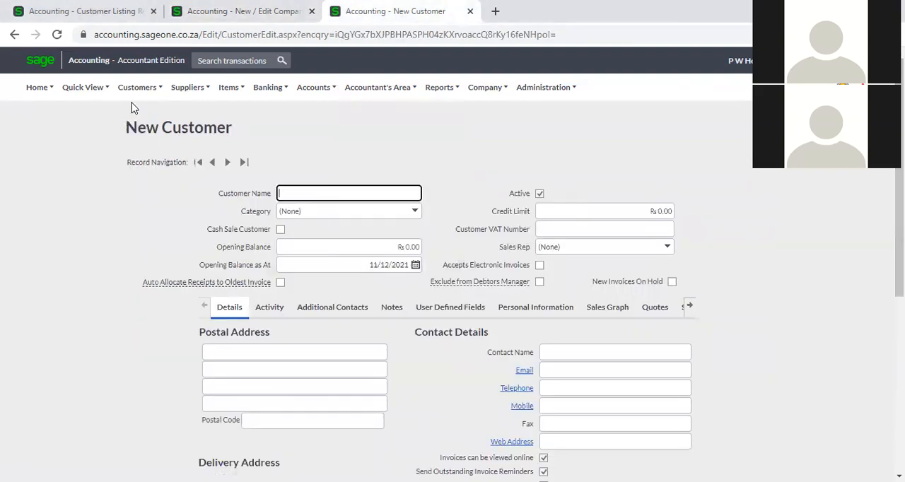
mouse_move(130, 97)
mouse_move(152, 154)
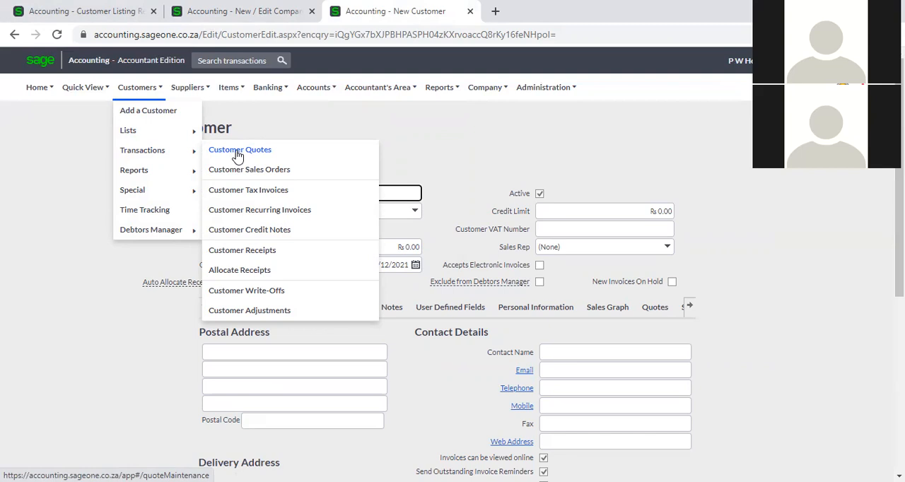
mouse_move(211, 94)
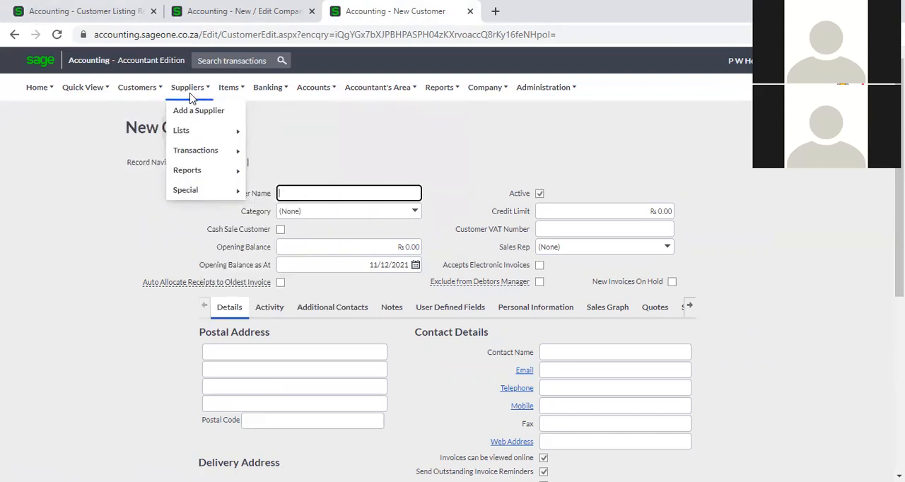
mouse_move(191, 133)
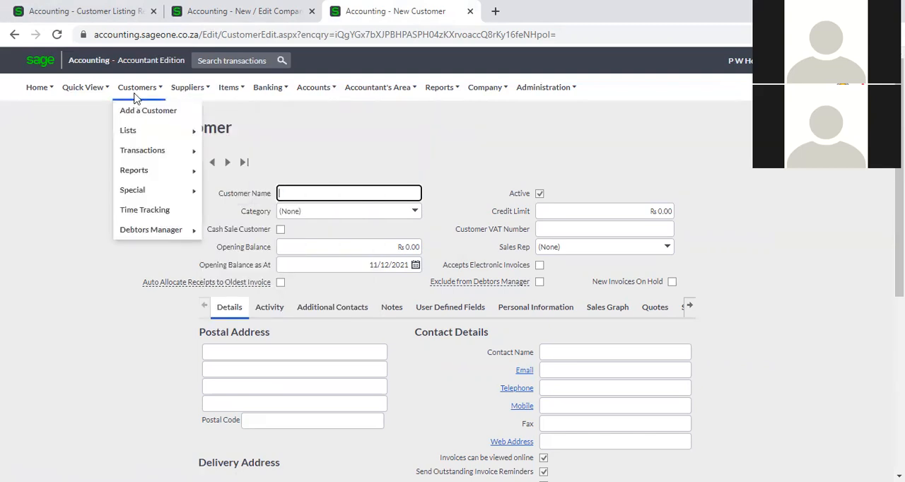
mouse_move(138, 136)
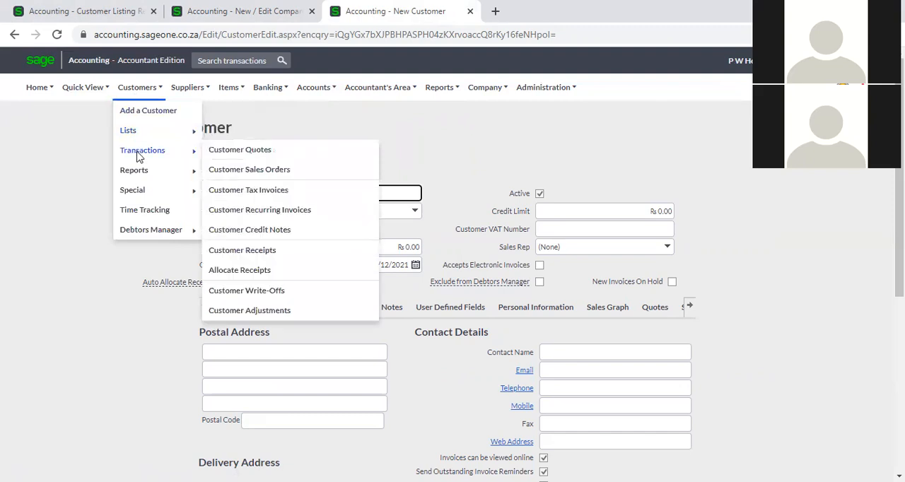
left_click(258, 201)
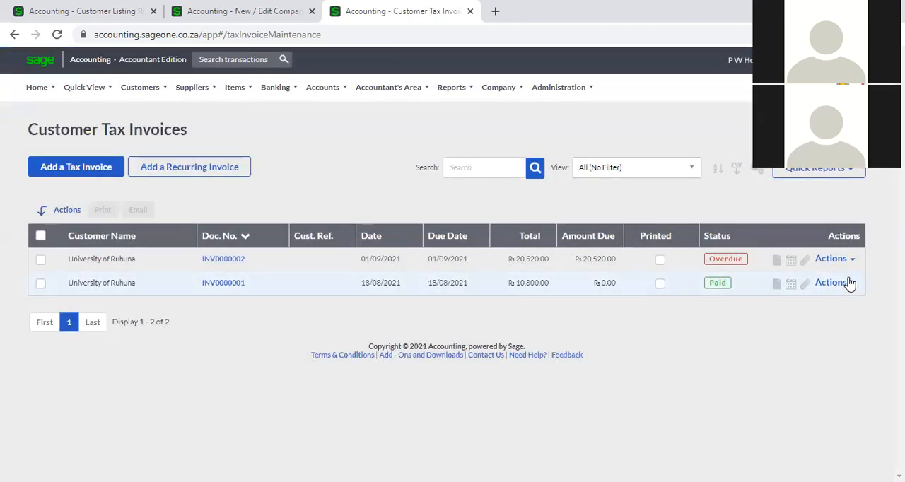
left_click(849, 258)
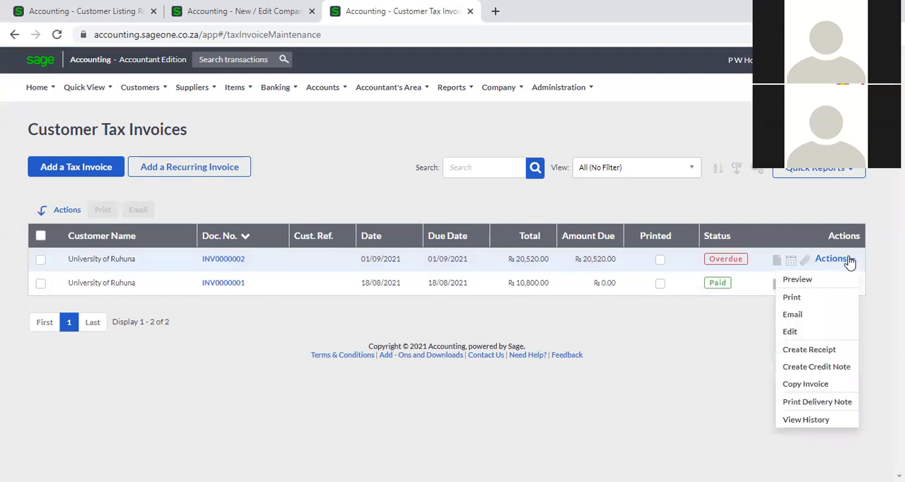
left_click(809, 319)
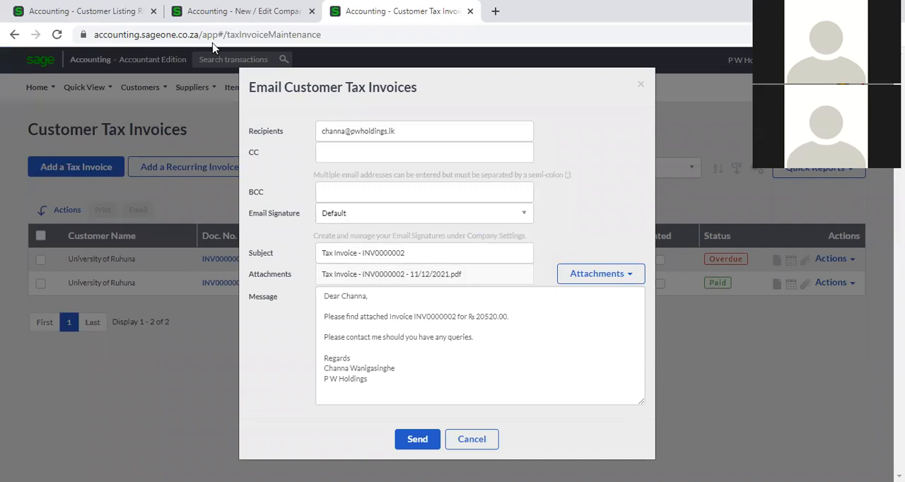
- Try to preview the Tax Invoice email template from the Email Signatures settings
left_click(224, 12)
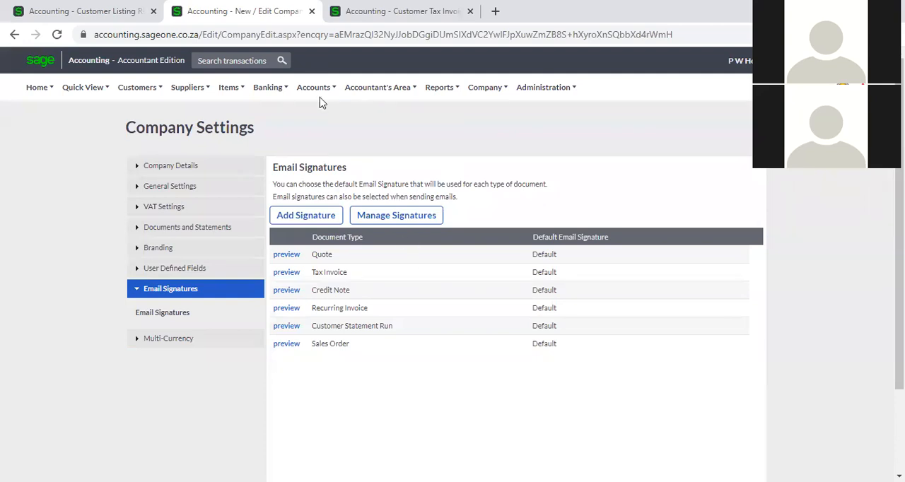
left_click(294, 275)
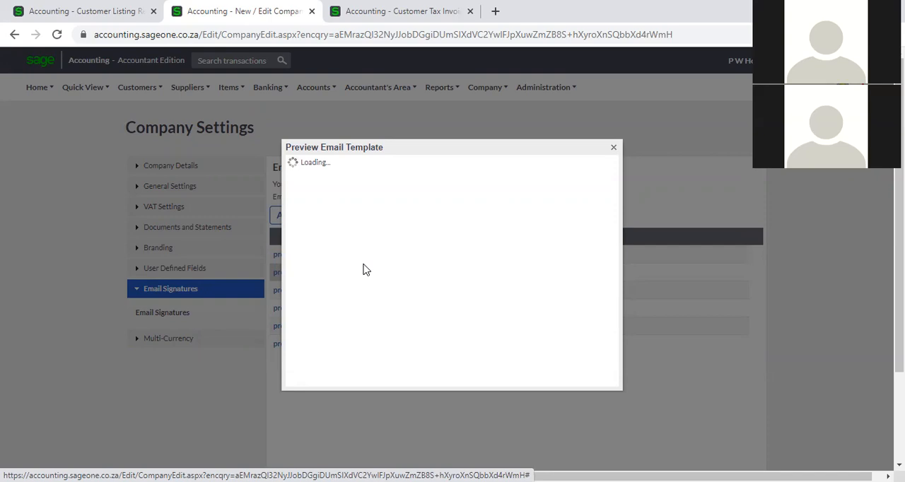
- Open the company settings in the session showing the Customer Listing Report, checking the pending email template preview while they load
left_click(121, 12)
mouse_move(408, 81)
mouse_move(481, 91)
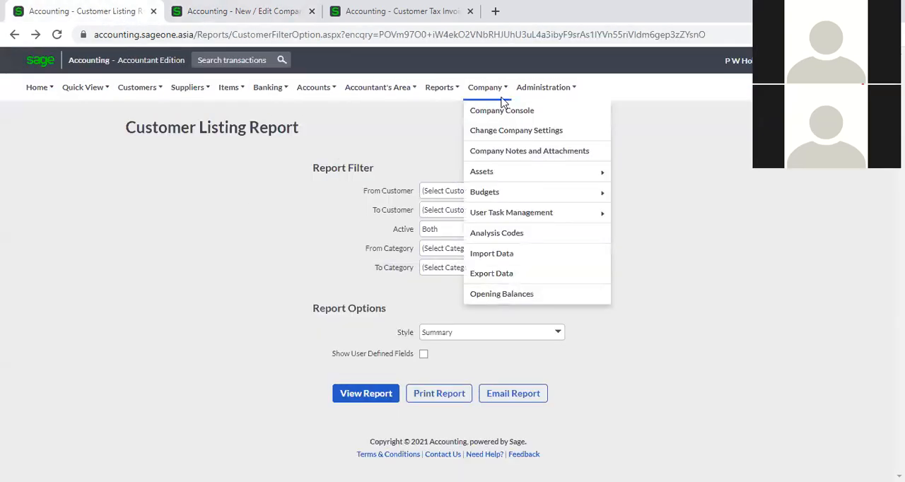
left_click(502, 130)
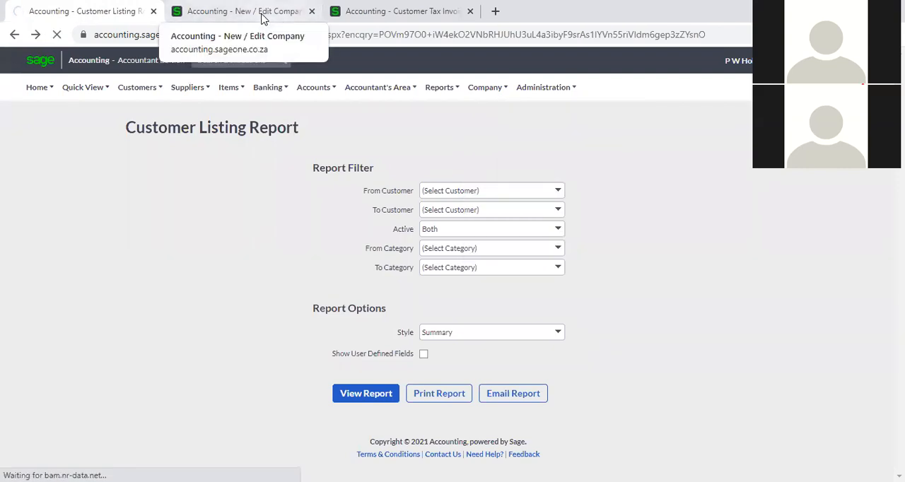
left_click(261, 12)
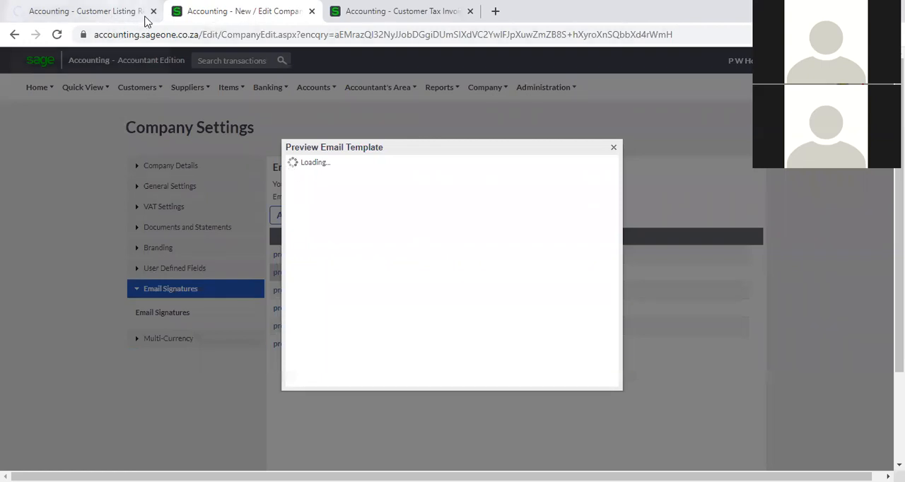
left_click(92, 18)
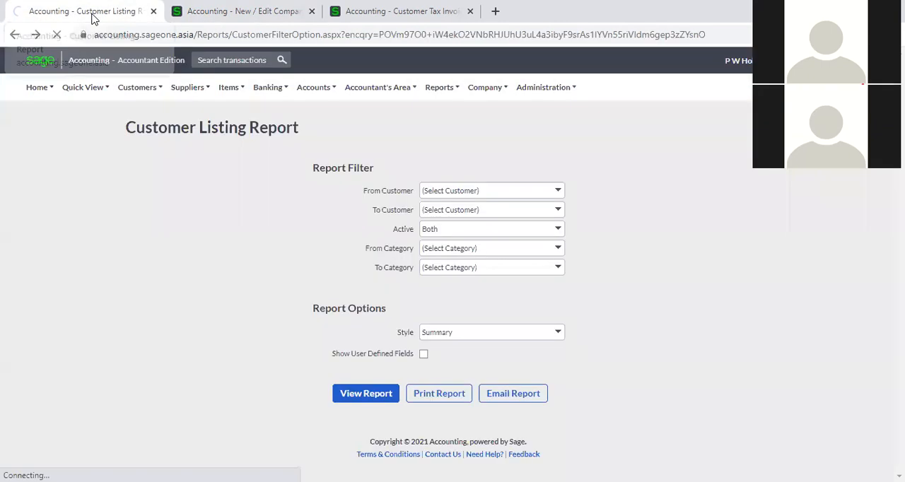
left_click(204, 16)
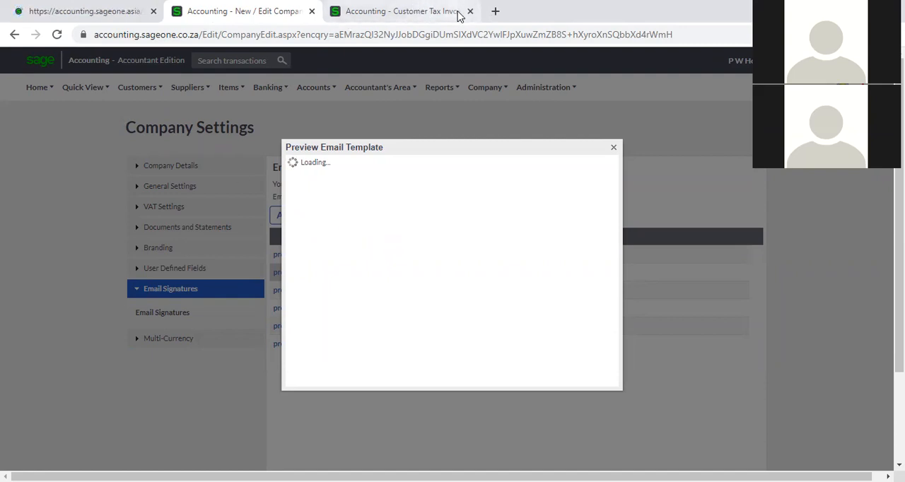
left_click(67, 11)
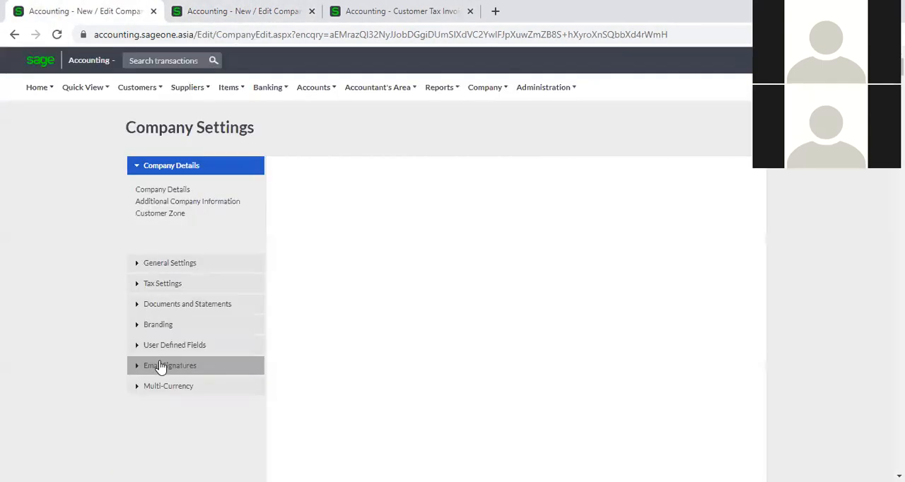
- Display the Email Signatures settings, preview the Tax Invoice email template and highlight its subject line
left_click(160, 365)
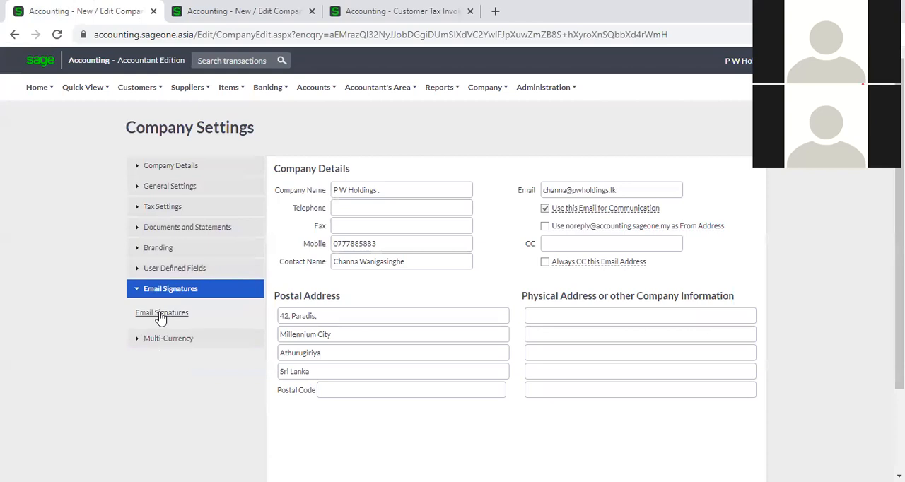
left_click(161, 315)
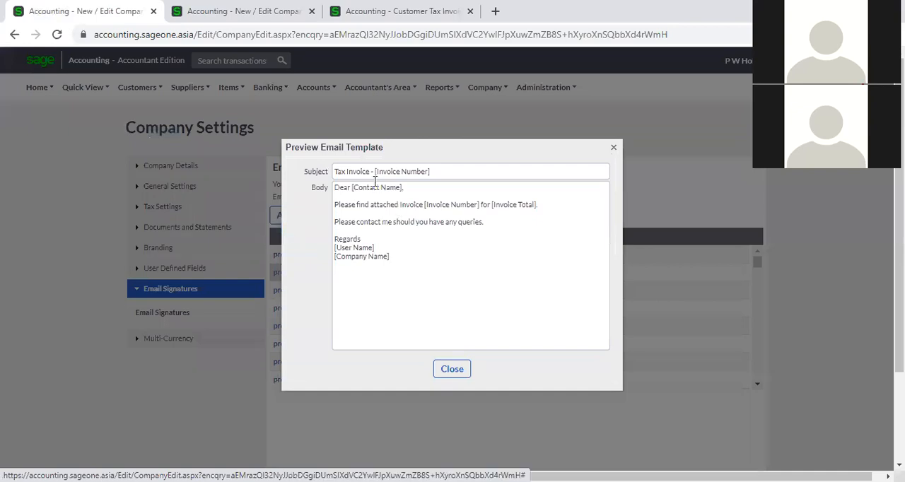
triple_click(348, 172)
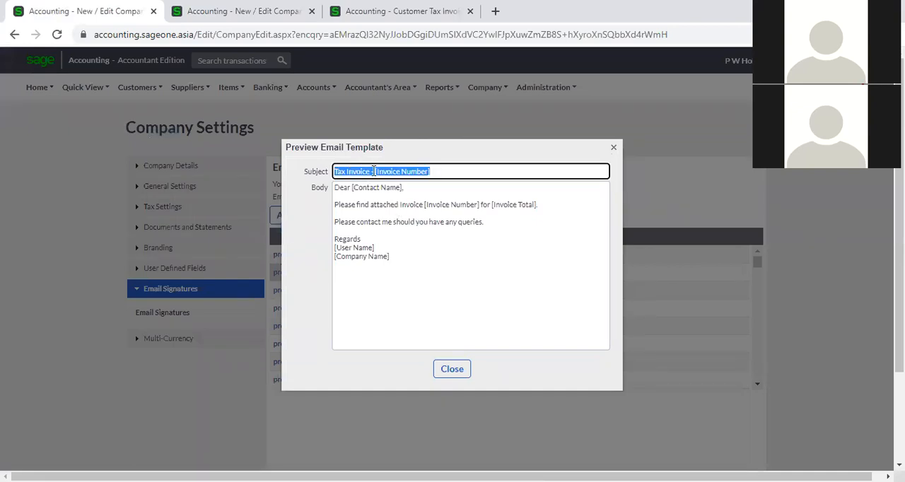
- Examine the greeting and contact name placeholder in the Tax Invoice template's body, and close the preview
left_click(368, 172)
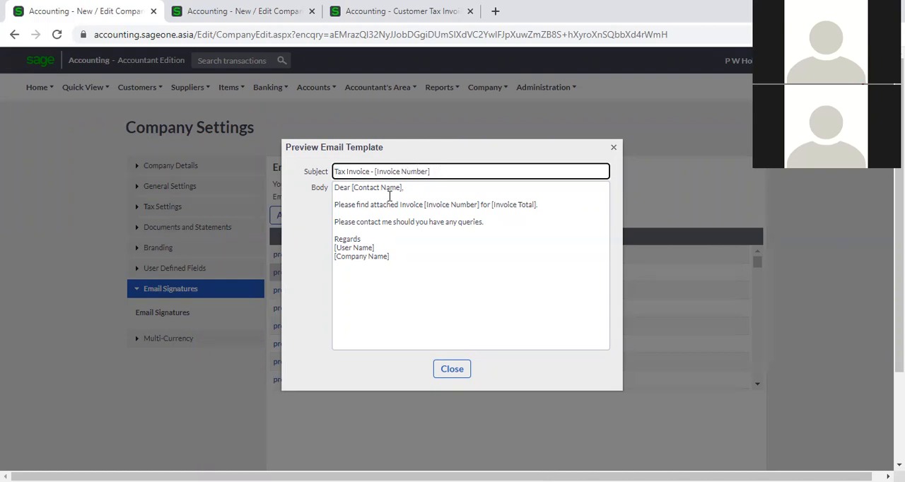
left_click(339, 188)
key("ctrl+a")
left_click(339, 188)
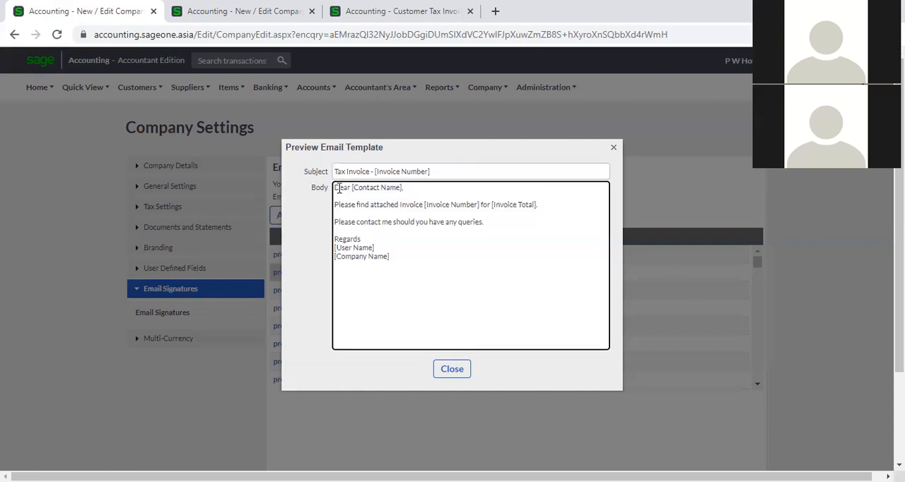
left_click_drag(347, 188, 340, 188)
left_click(386, 189)
left_click(452, 370)
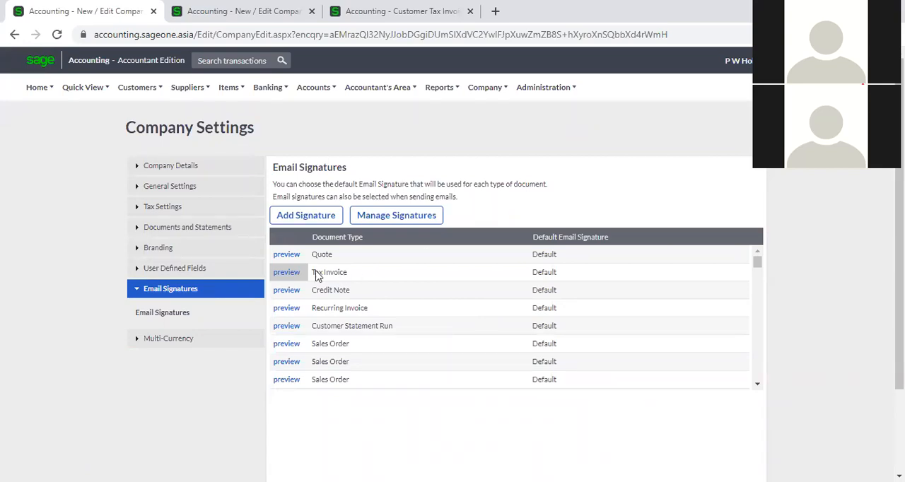
- Start a new email signature from the Email Signatures settings and name it SBCA001
left_click(194, 288)
left_click(181, 288)
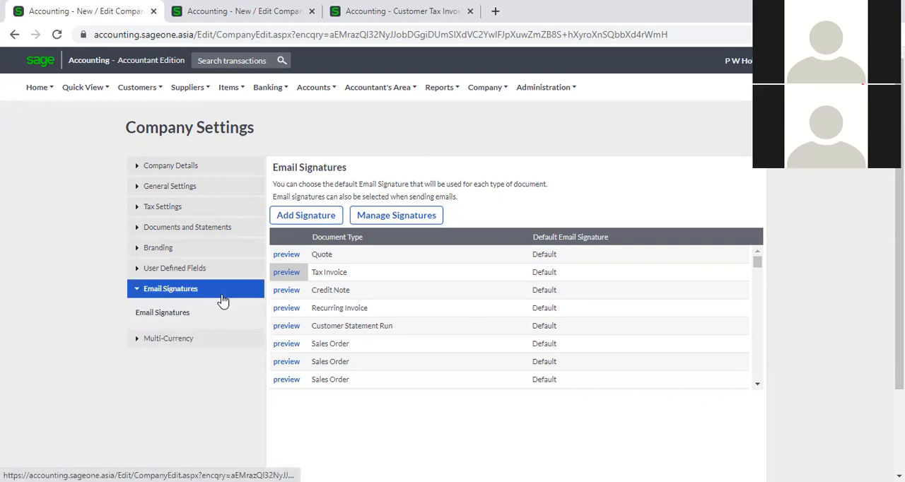
left_click(305, 220)
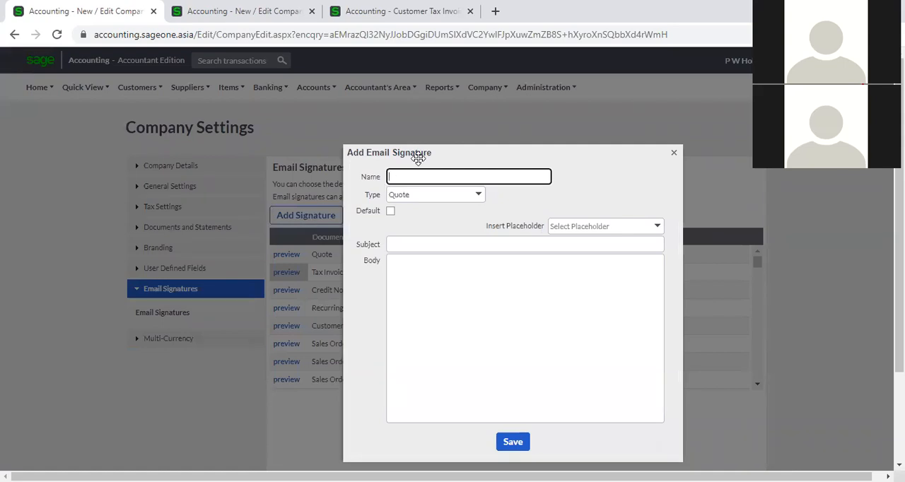
left_click_drag(422, 157, 527, 133)
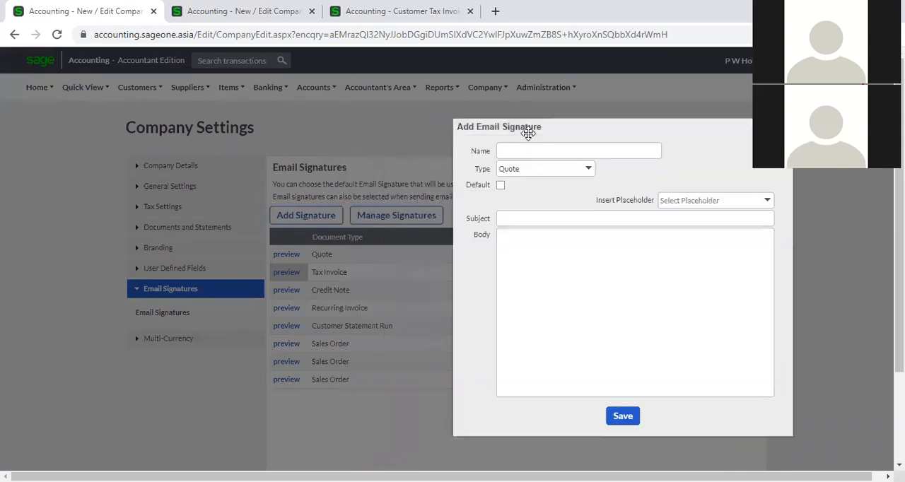
left_click(529, 145)
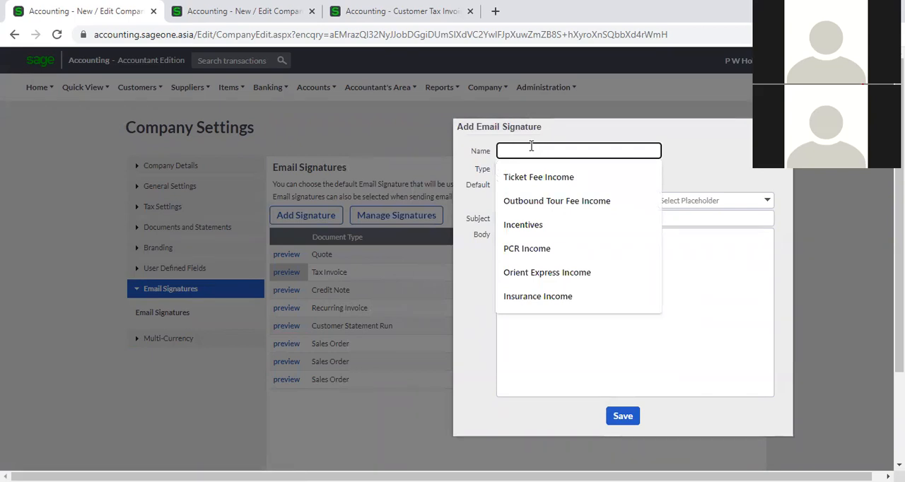
type("SBCA")
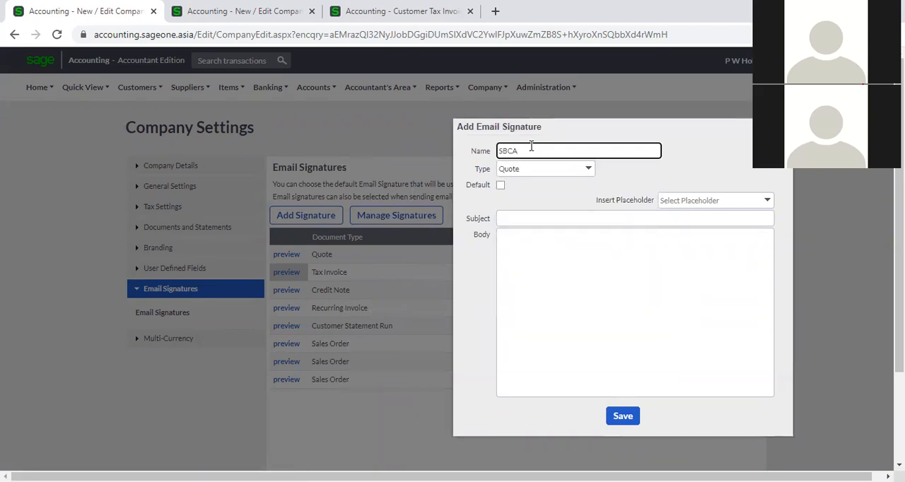
type("001")
left_click(691, 165)
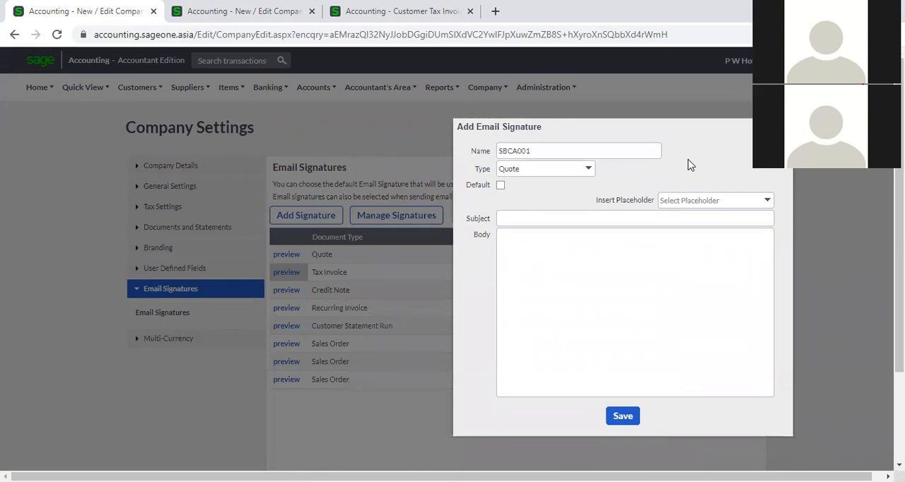
- Set the new signature's type to Tax Invoice without making it the default, and review the available placeholders
left_click(590, 173)
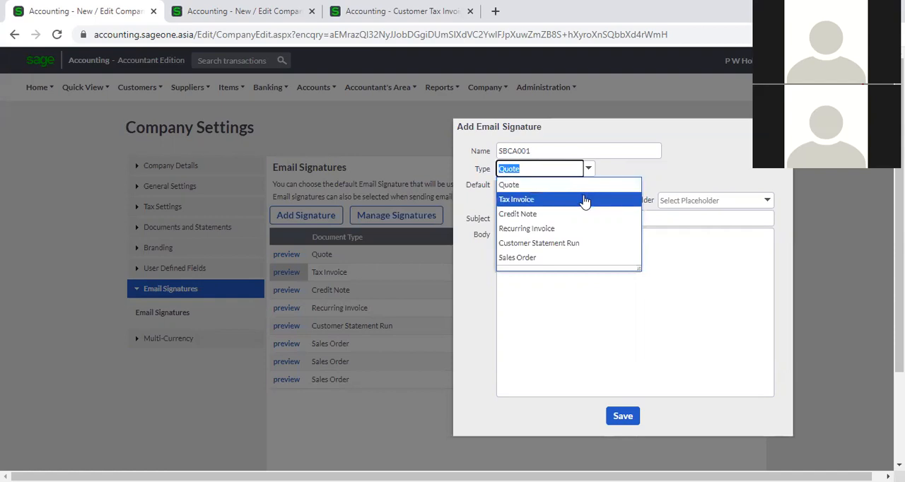
left_click(584, 198)
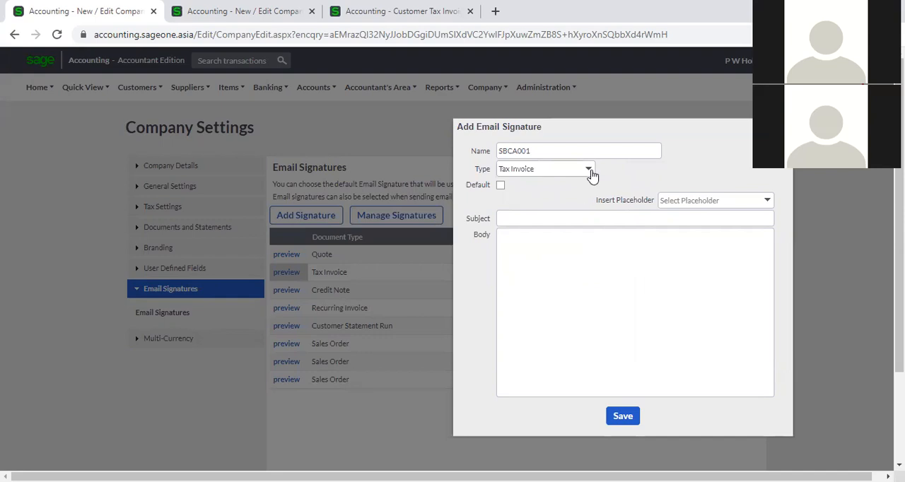
left_click(588, 168)
left_click(585, 200)
left_click(501, 185)
left_click(501, 186)
left_click(767, 203)
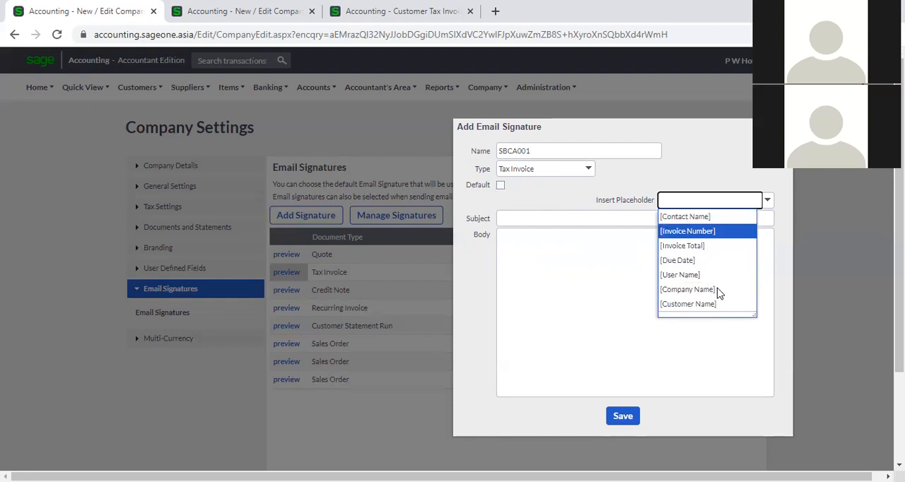
left_click(567, 205)
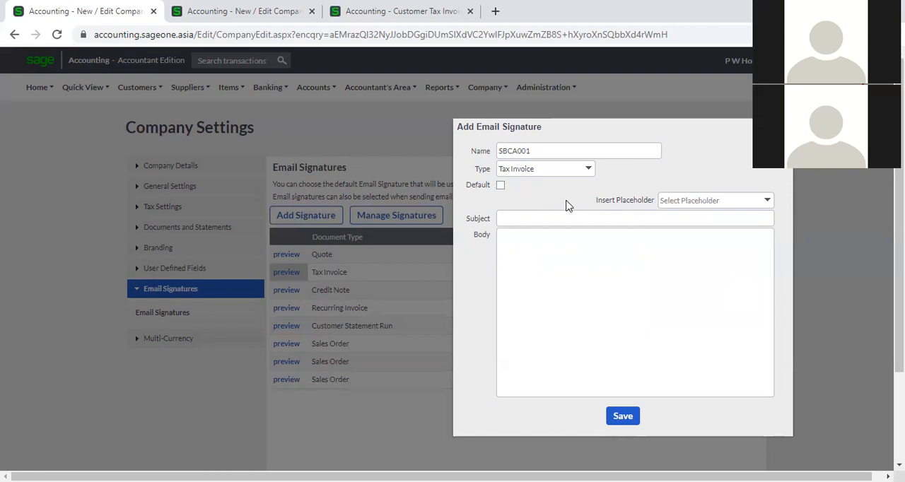
- Set the signature's subject to "Tax Invoice -" followed by the [Invoice Number] placeholder
left_click(572, 216)
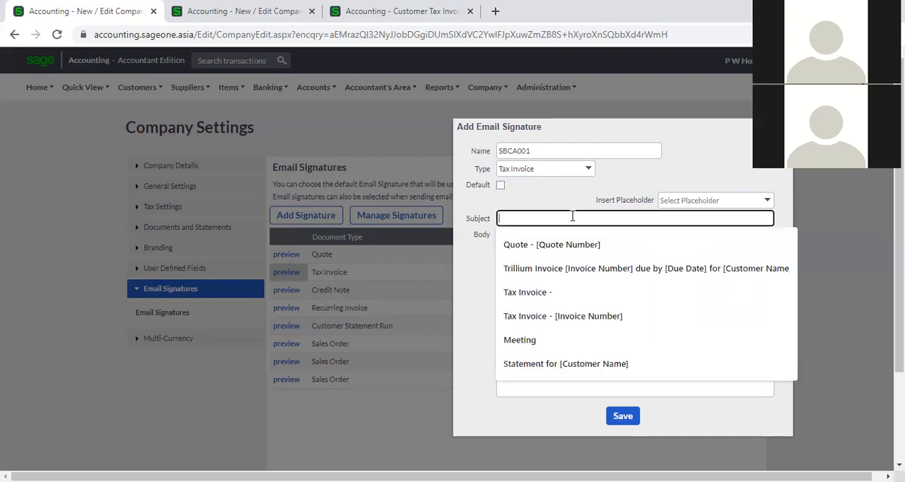
left_click(564, 215)
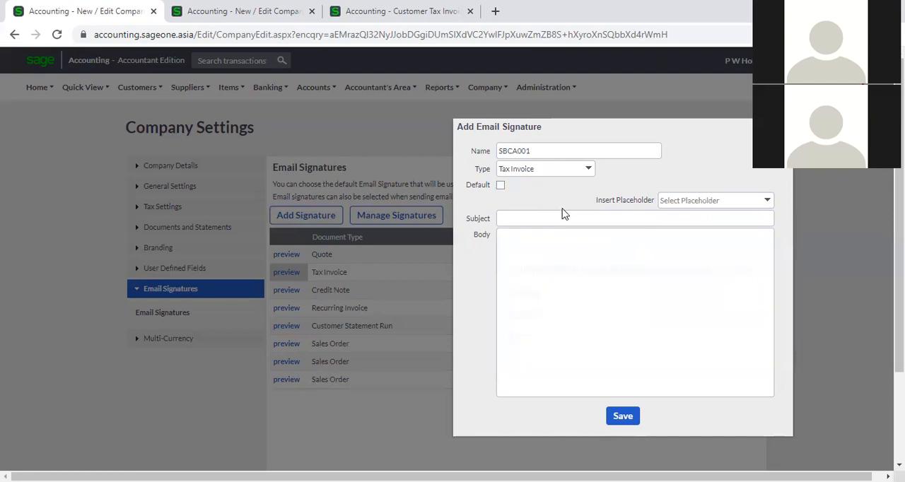
left_click(562, 216)
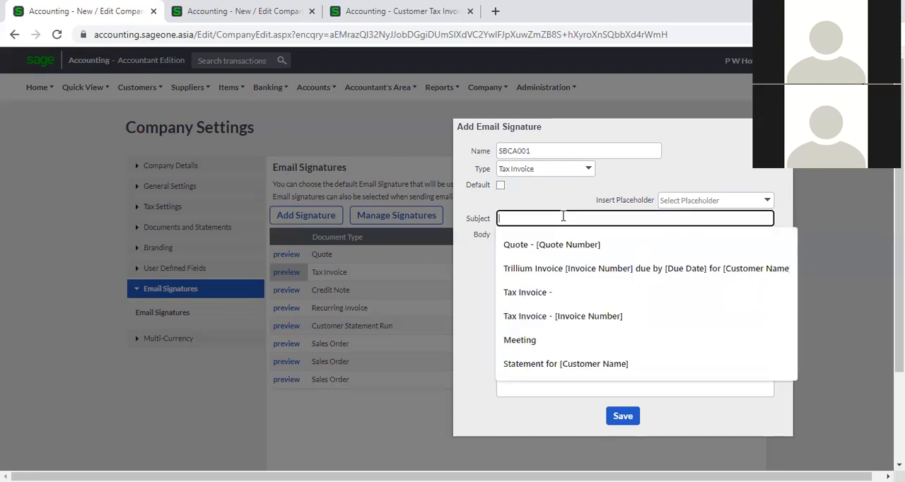
type("Tax")
key("Down")
key("Return")
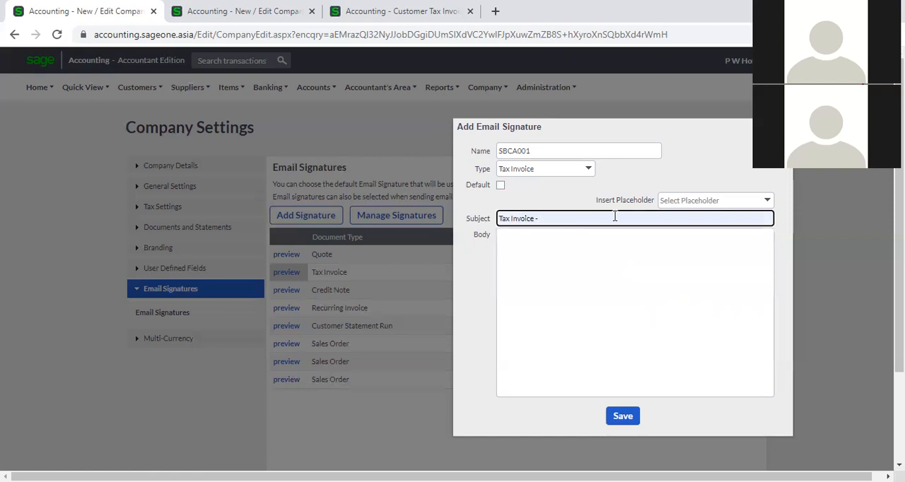
left_click(767, 202)
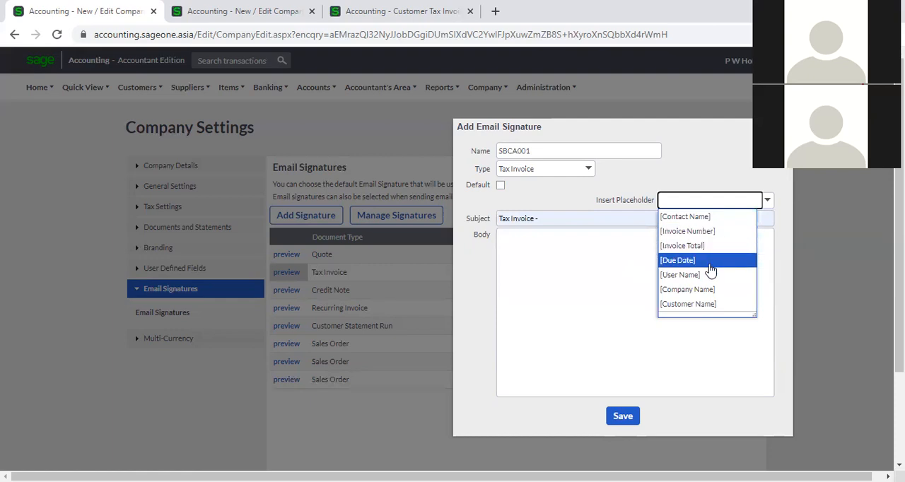
left_click(709, 237)
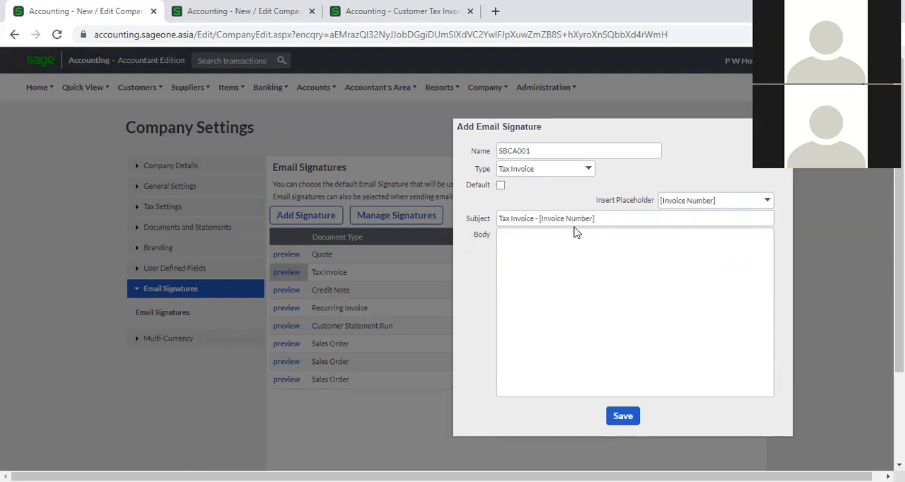
- Check the invoice number in the subject of the overdue invoice's email form, and cancel the form
left_click(401, 13)
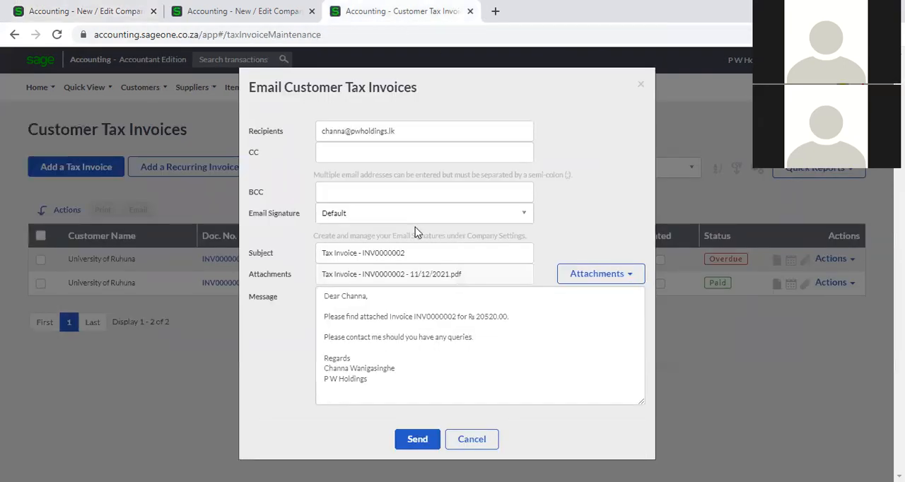
left_click(395, 252)
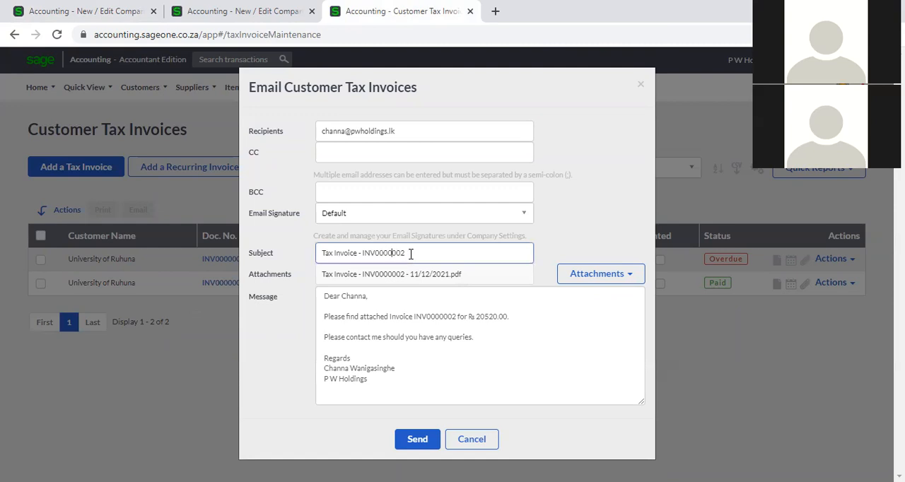
mouse_move(410, 254)
left_mouse_down()
mouse_move(369, 252)
mouse_move(393, 251)
left_mouse_up()
left_click(480, 438)
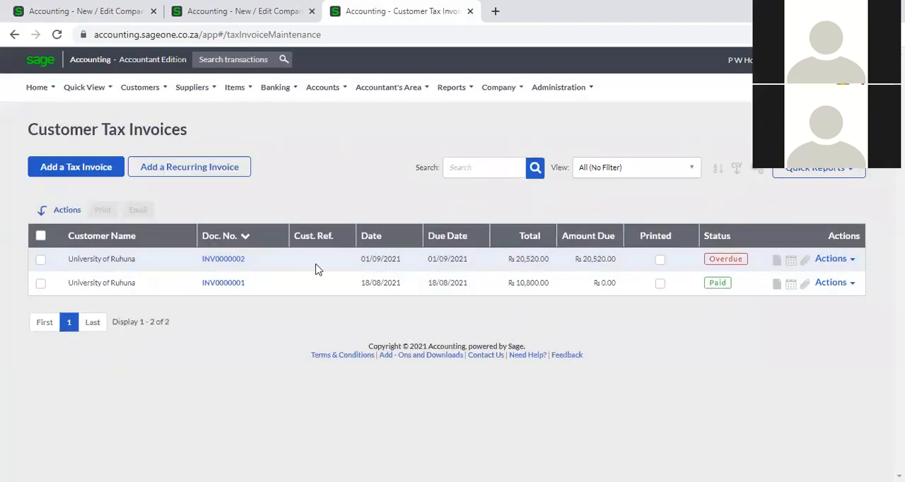
- Open the email form for the paid invoice dated 18/08/2021 to inspect its subject and message
left_click(845, 287)
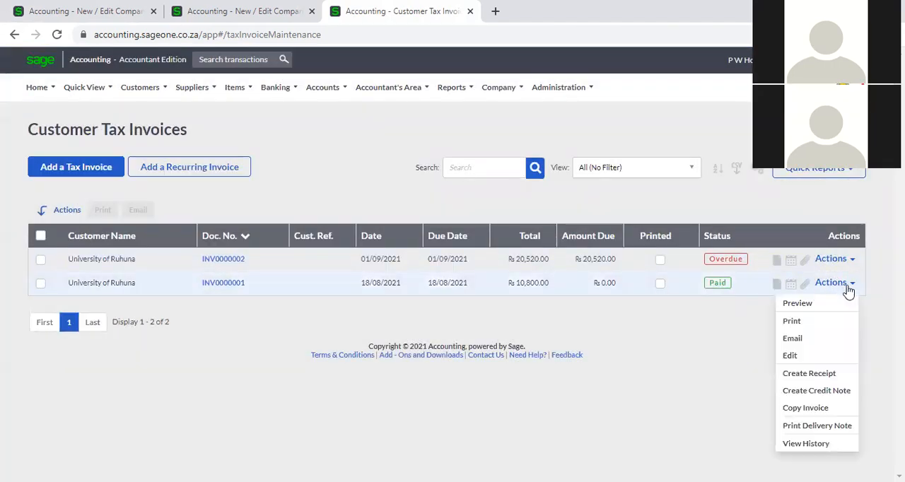
left_click(799, 339)
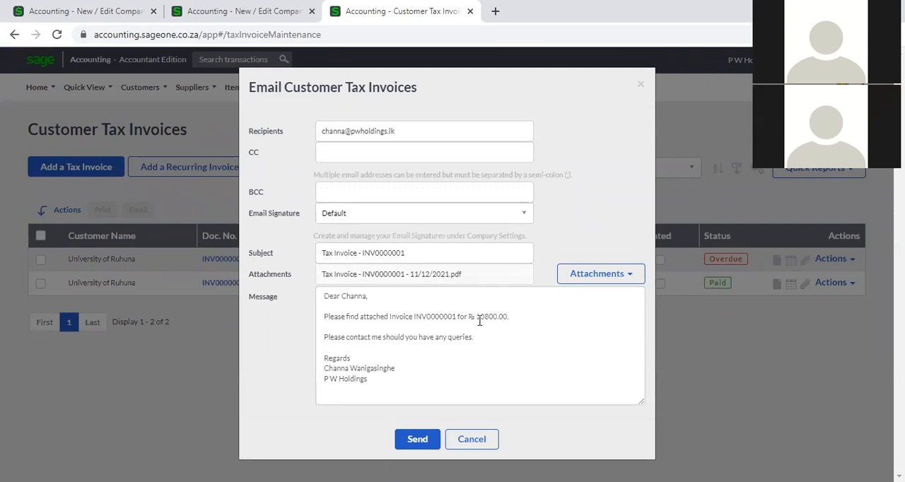
left_click_drag(496, 90, 469, 81)
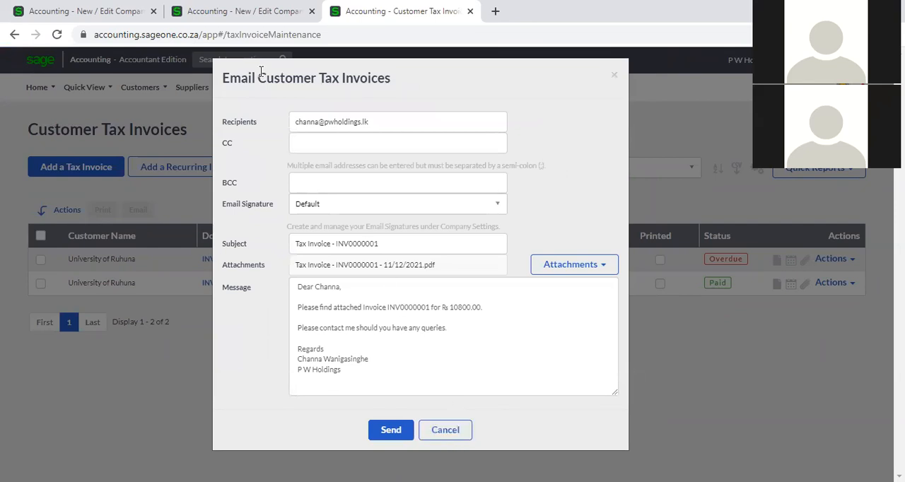
- Return to the new SBCA001 email signature and begin its body with "Dear"
left_click(103, 8)
left_click(546, 244)
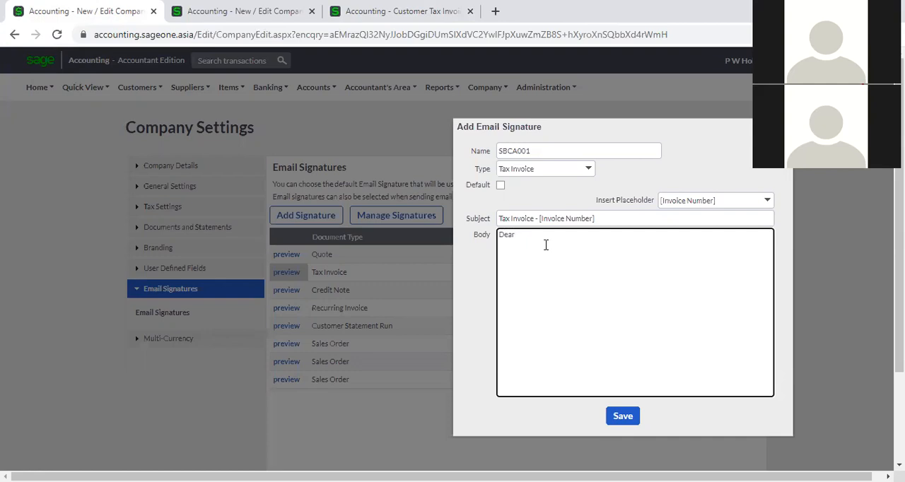
- Duplicate the browser tab showing the company settings with the pending email template preview
right_click(112, 9)
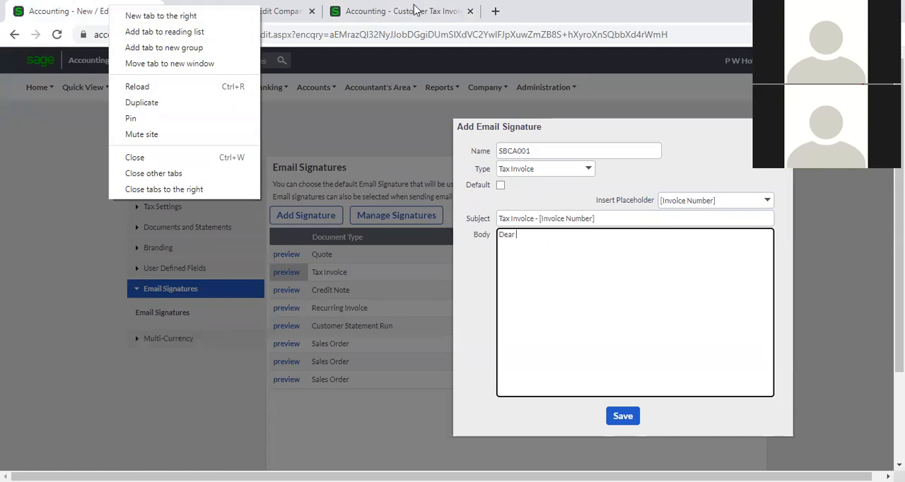
left_click(333, 11)
left_click(301, 12)
right_click(299, 10)
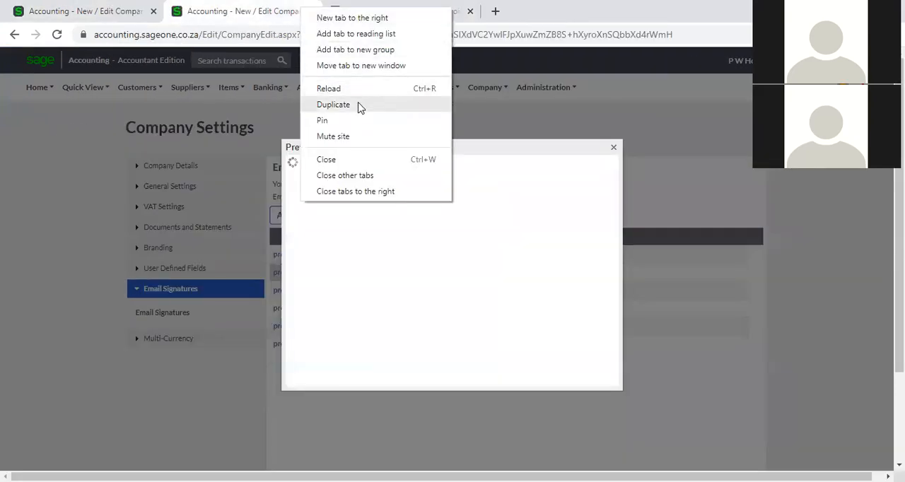
left_click(358, 104)
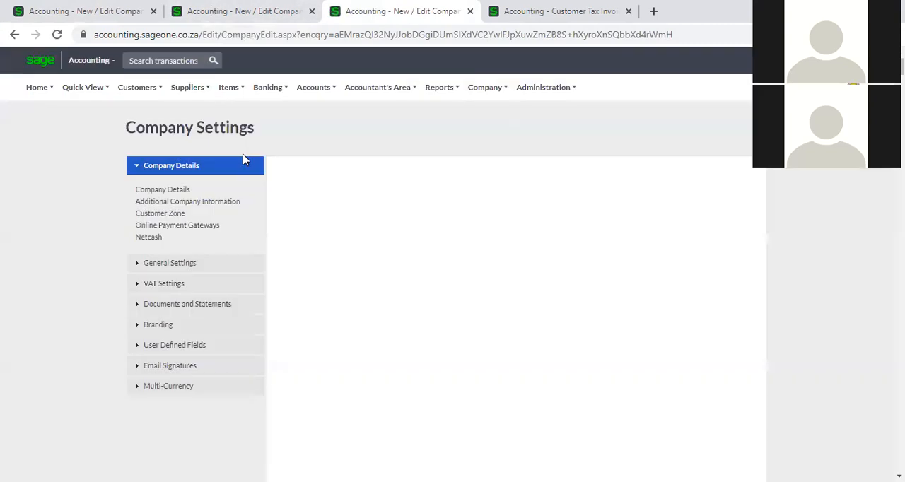
- Open the University of Ruhuna customer record, check its contact name, and return to the paid invoice's email form for comparison
mouse_move(129, 96)
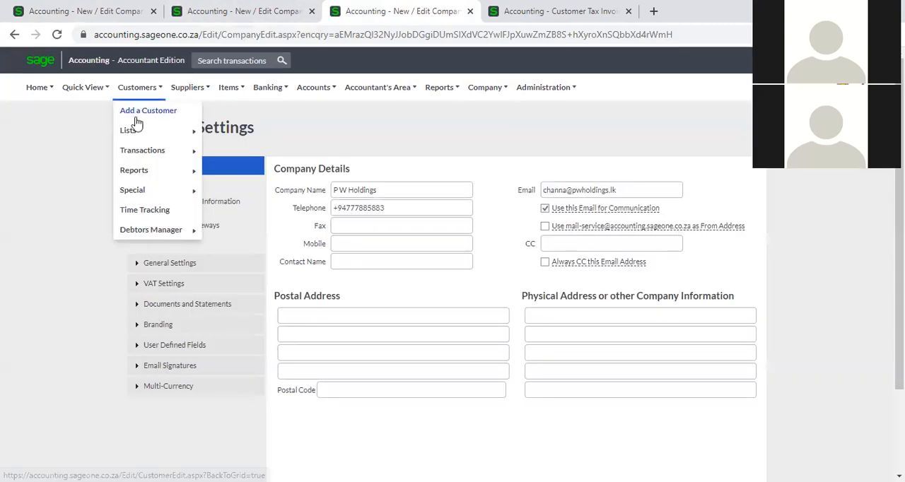
mouse_move(136, 129)
left_click(252, 134)
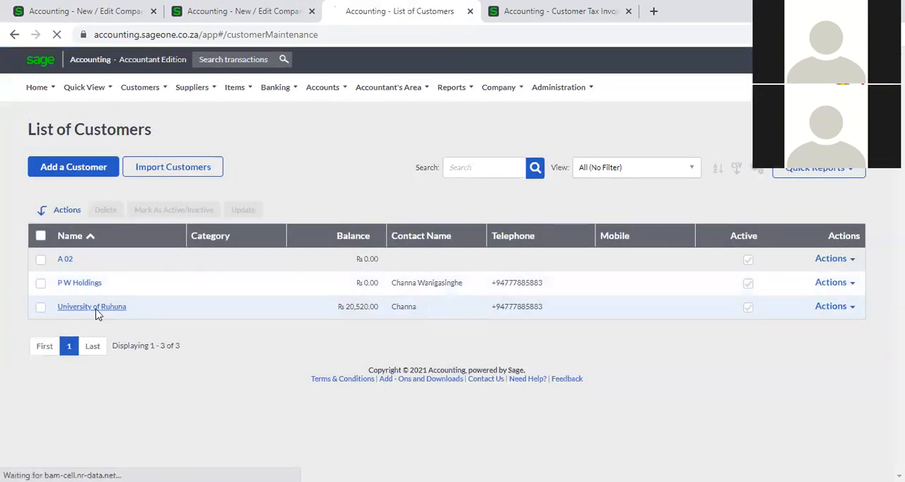
left_click(255, 305)
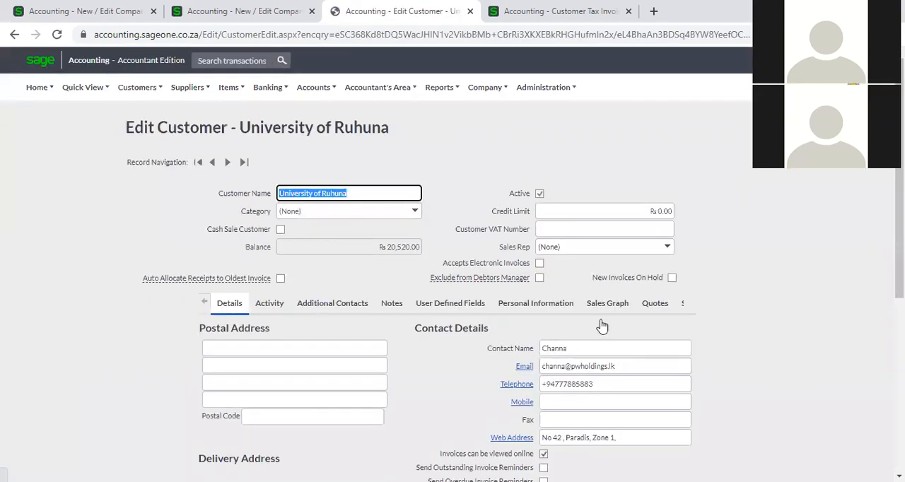
left_click(574, 351)
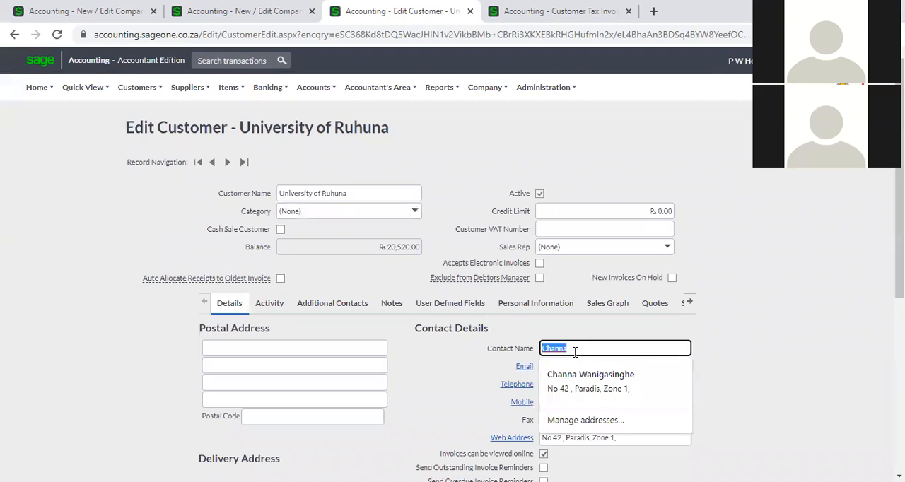
left_click(544, 12)
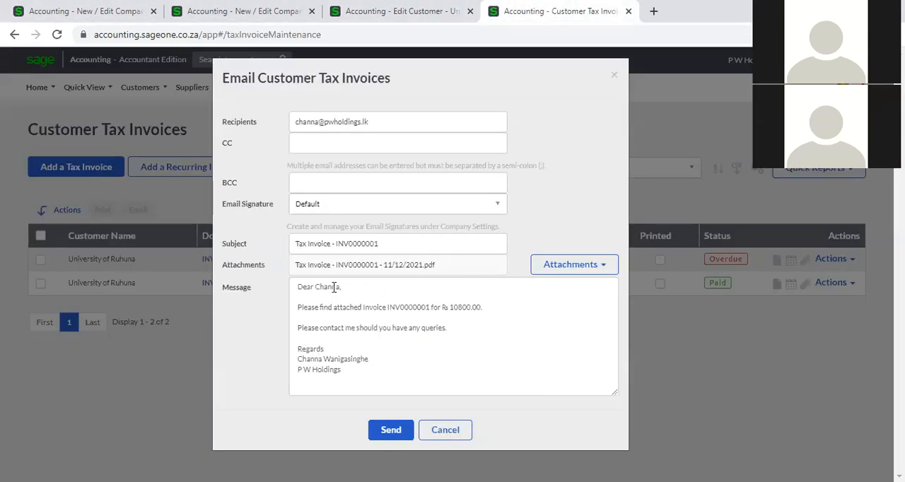
- Return to the SBCA001 email signature and insert the [Contact Name] placeholder after "Dear" in the body
left_click(83, 12)
left_click(539, 236)
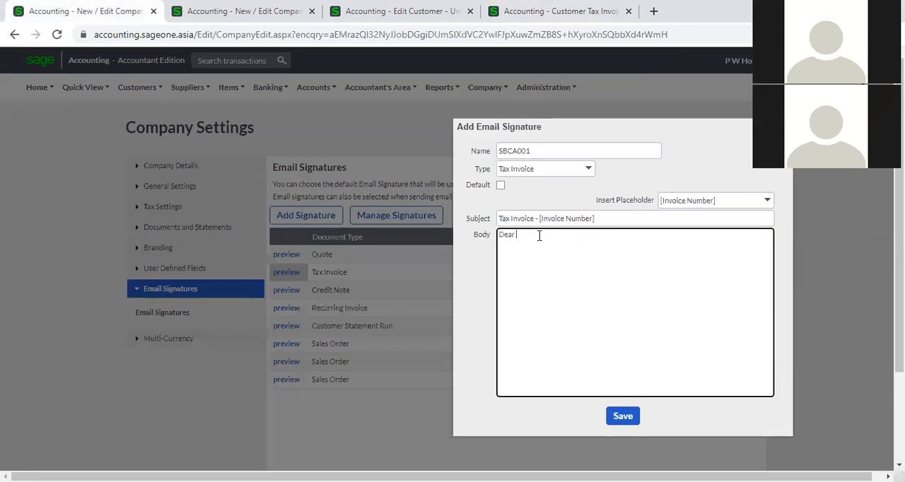
left_click(768, 202)
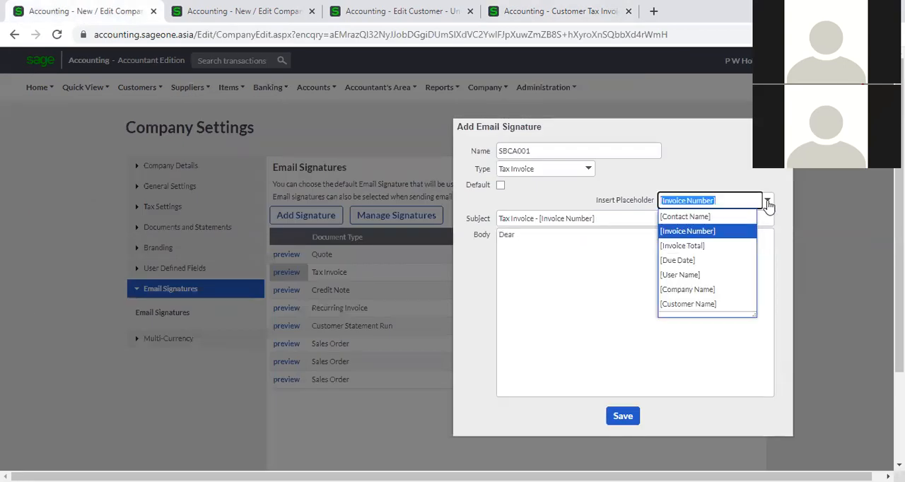
left_click(726, 220)
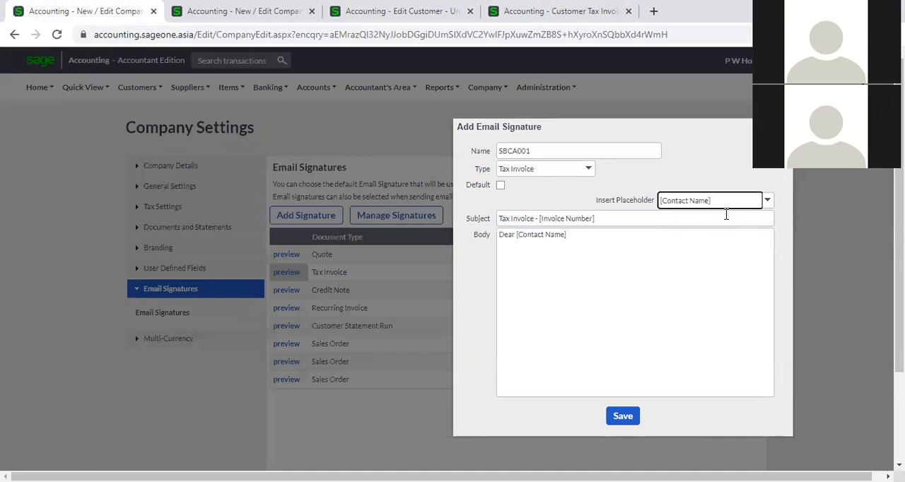
- Add the [Invoice Total] and [Due Date] placeholders on consecutive lines below the greeting, leaving a blank line after it
triple_click(571, 238)
left_click(576, 235)
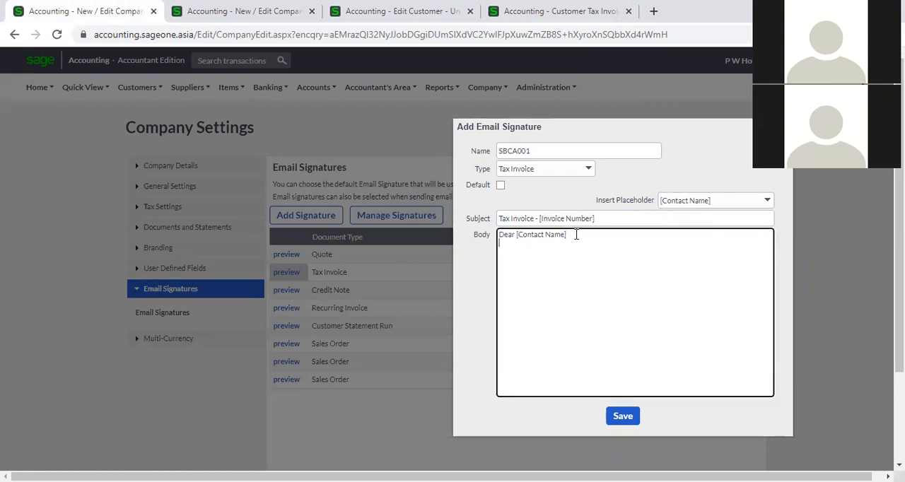
key("Return")
left_click(767, 202)
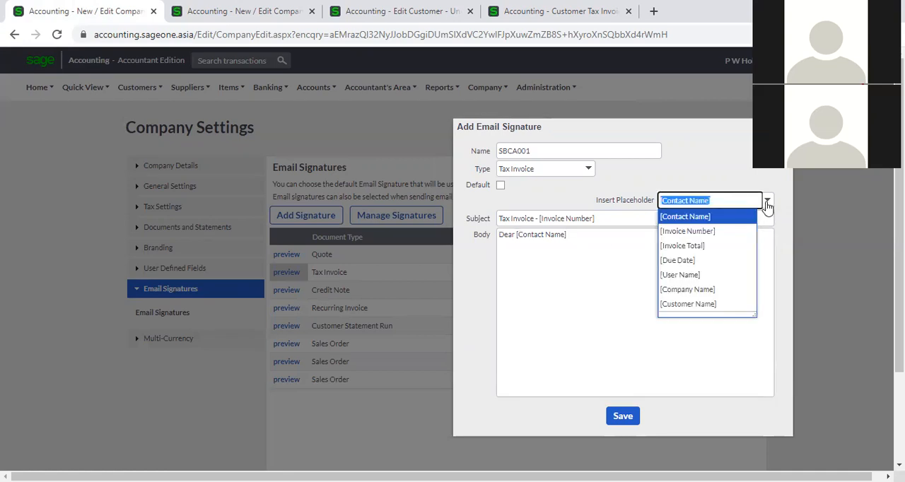
left_click(713, 245)
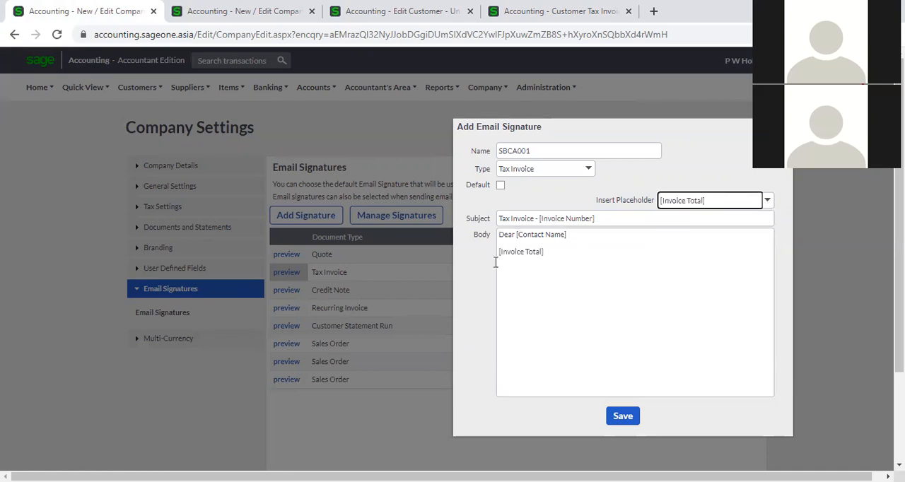
key("ctrl+a")
left_click(558, 254)
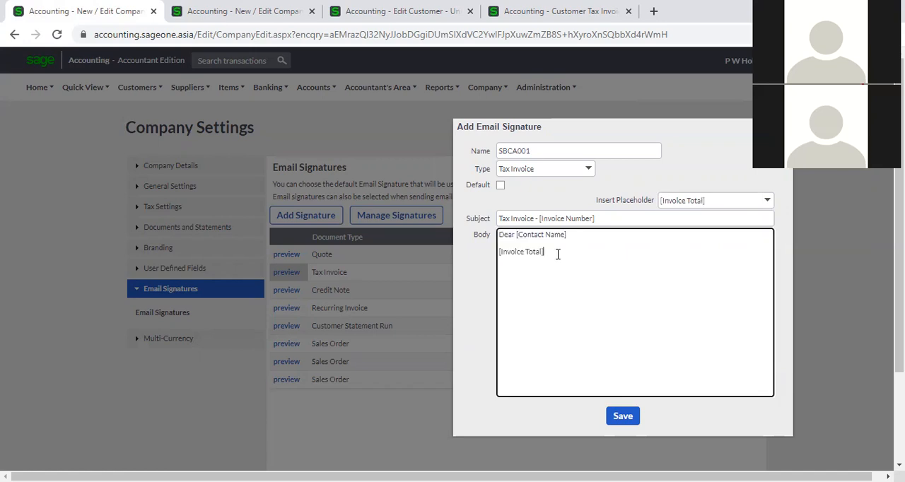
left_click(765, 203)
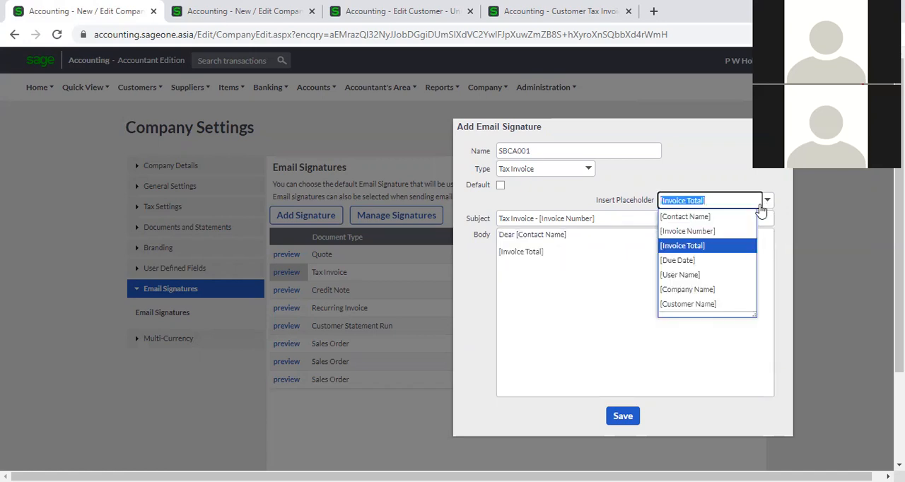
left_click(714, 260)
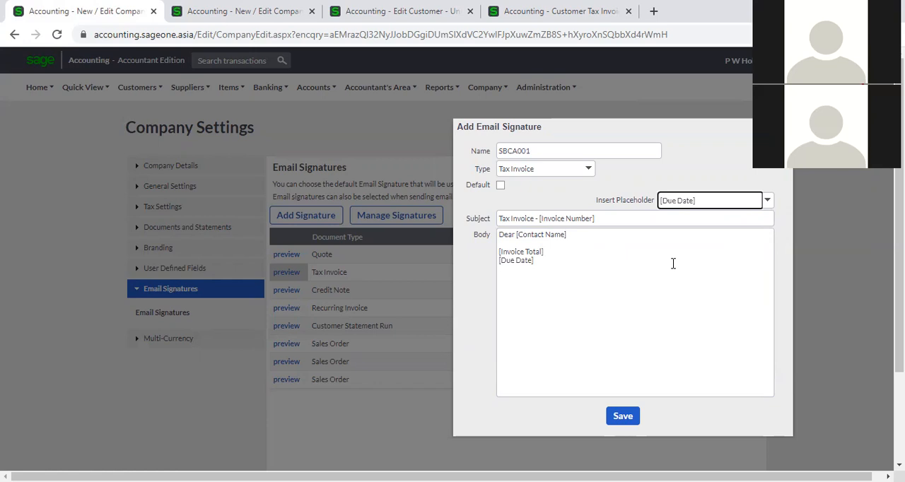
- Close the body with the [User Name] and [Company Name] placeholders on consecutive lines after a blank line, and save the signature
left_click(770, 204)
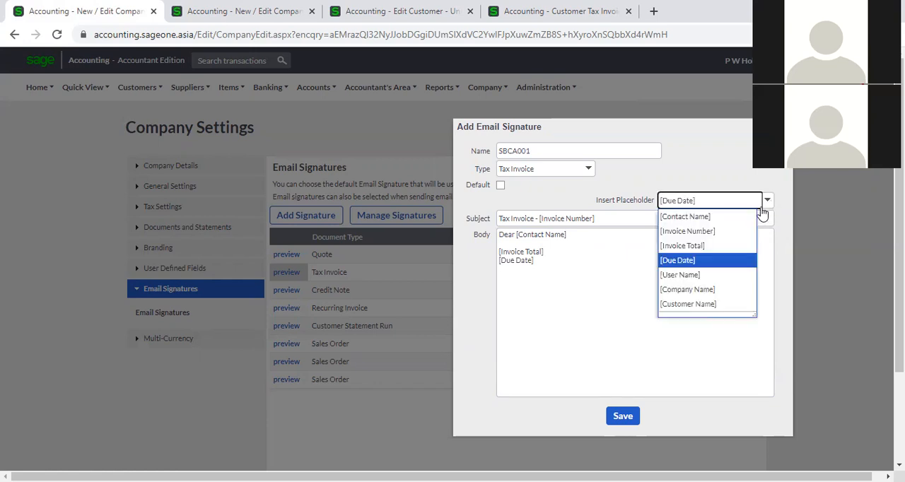
left_click(564, 272)
left_click(552, 265)
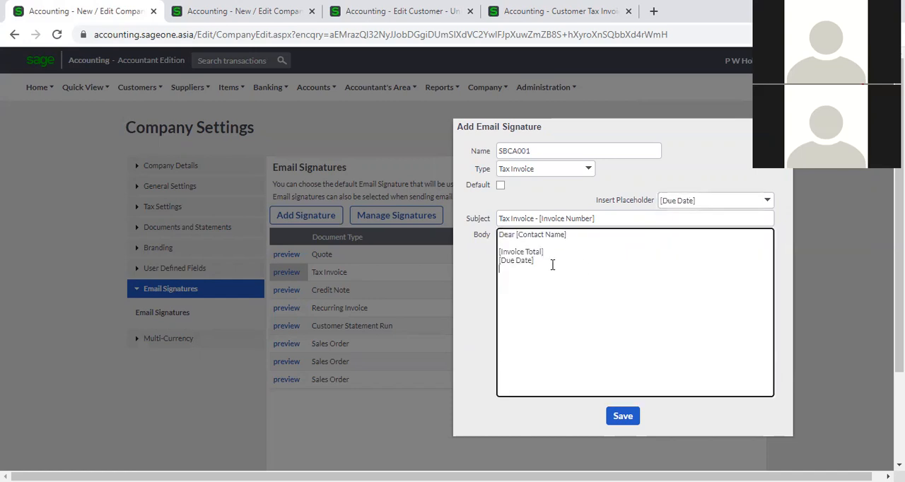
left_click(772, 201)
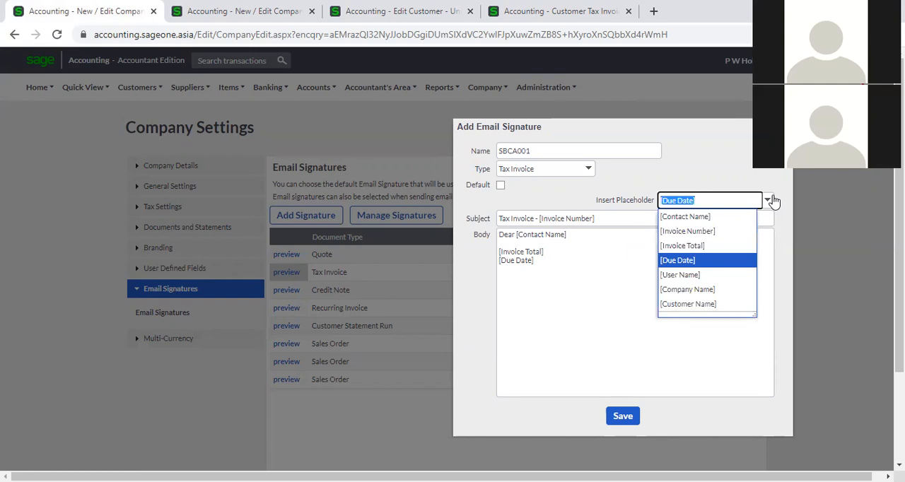
left_click(702, 275)
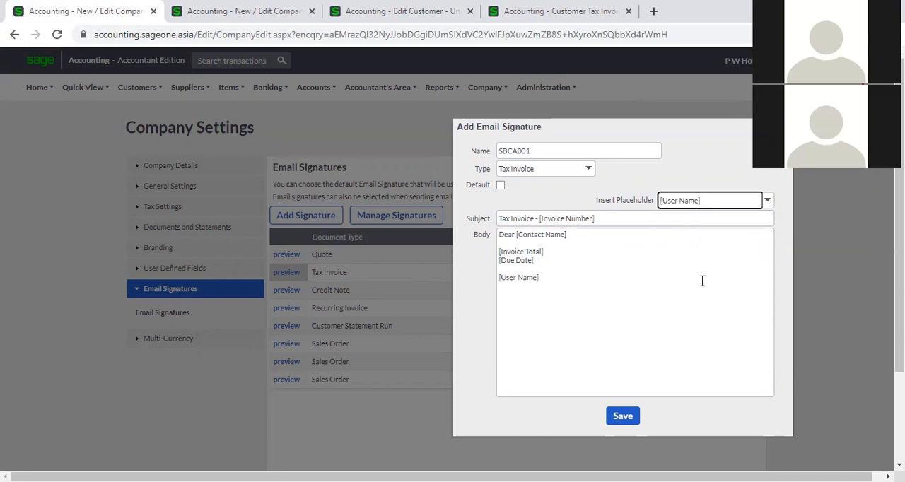
left_click(645, 281)
key("ctrl+a")
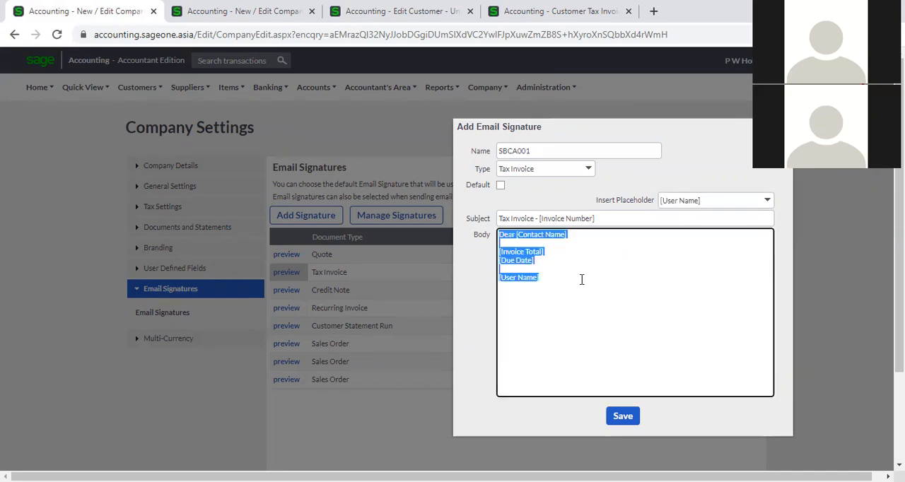
left_click(581, 279)
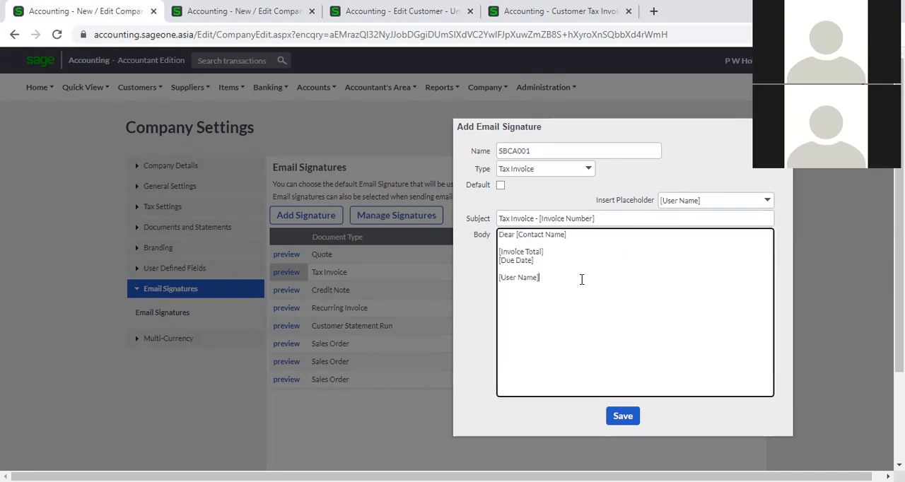
left_click(768, 206)
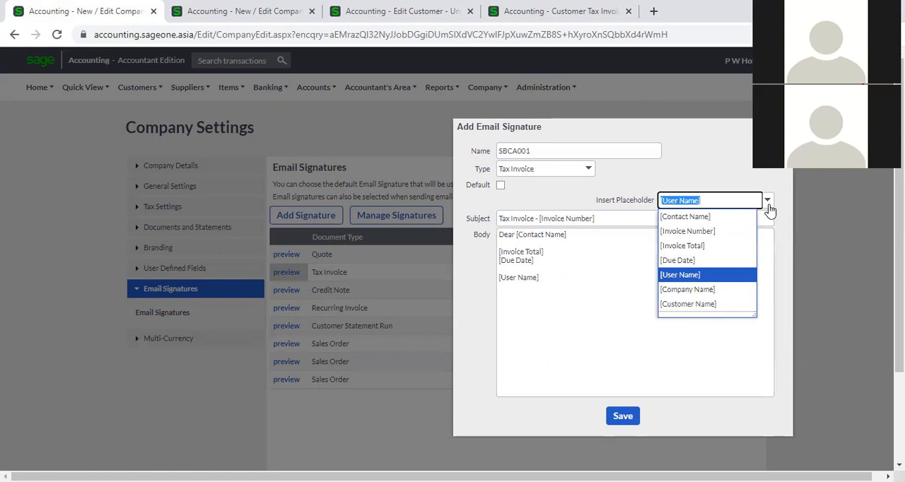
left_click(716, 289)
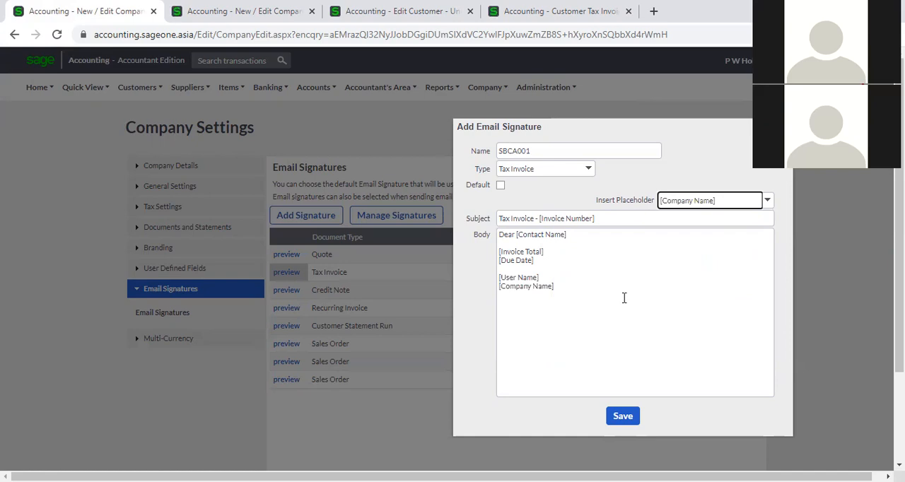
left_click(623, 418)
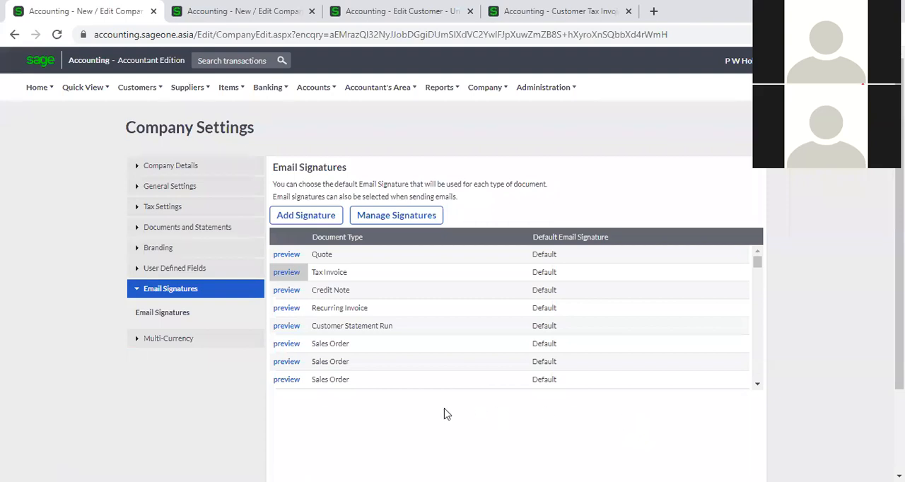
- Check which default email signatures can be chosen for the Tax Invoice document type, leaving the selection as it is
left_click(574, 273)
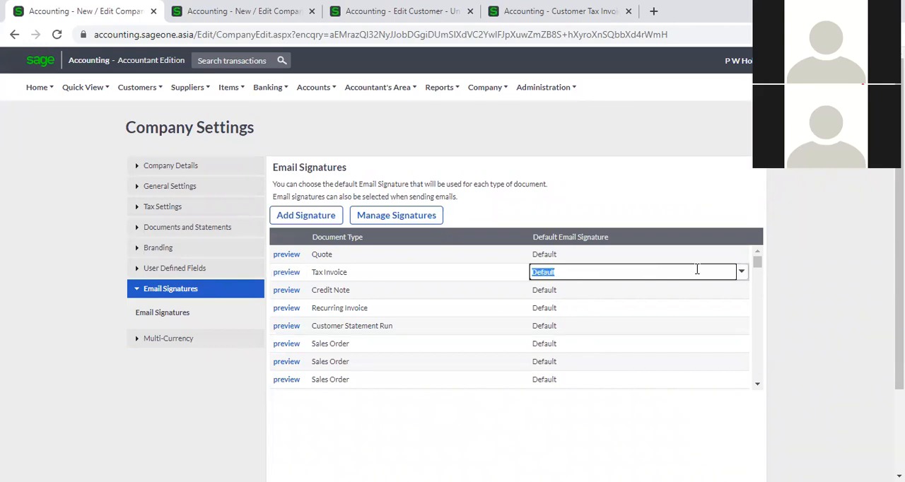
left_click(740, 272)
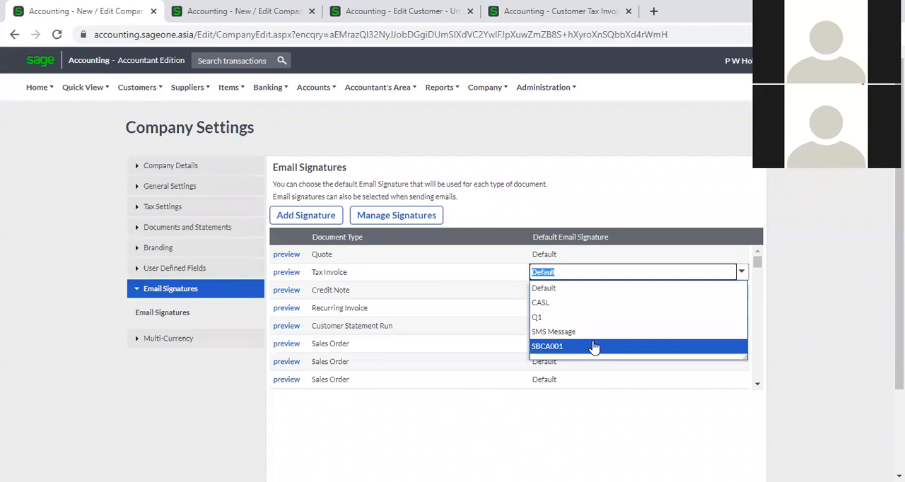
left_click(827, 321)
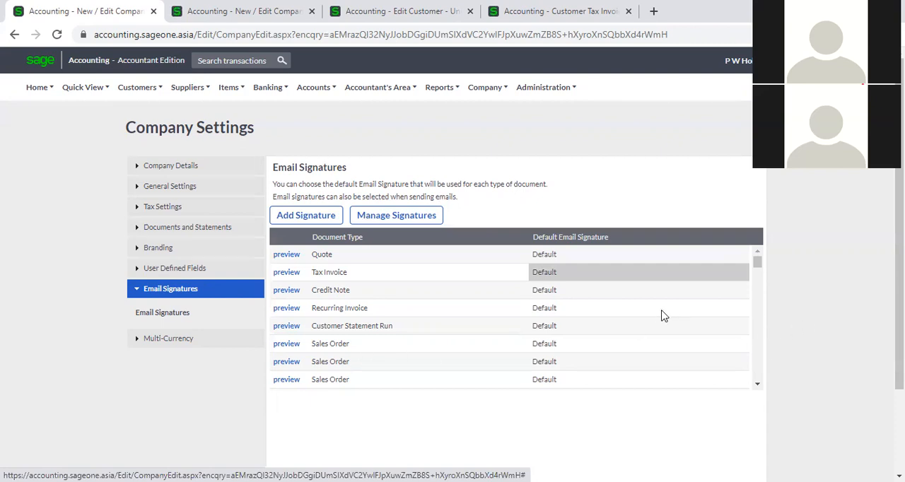
scroll(427, 335, "down", 2)
scroll(428, 336, "up", 2)
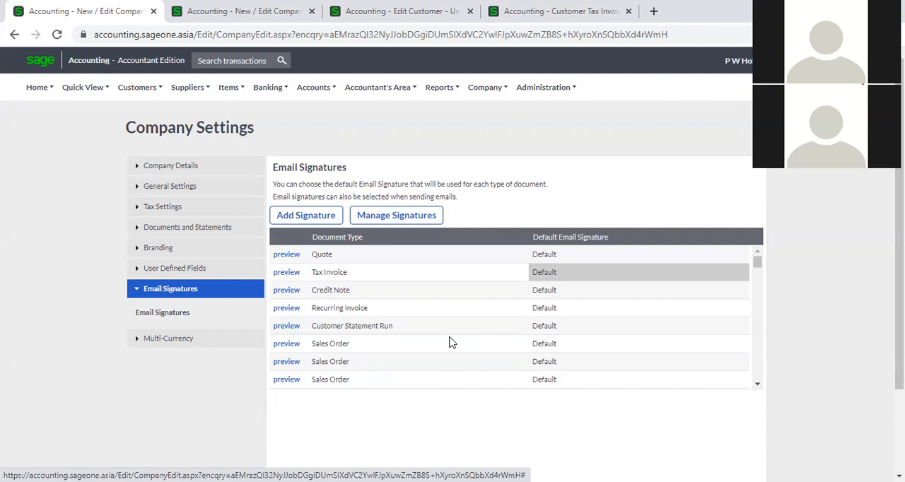
- Start a new email signature and examine the available document types and the placeholders offered for Quote, leaving the form empty
left_click(485, 89)
left_click(283, 217)
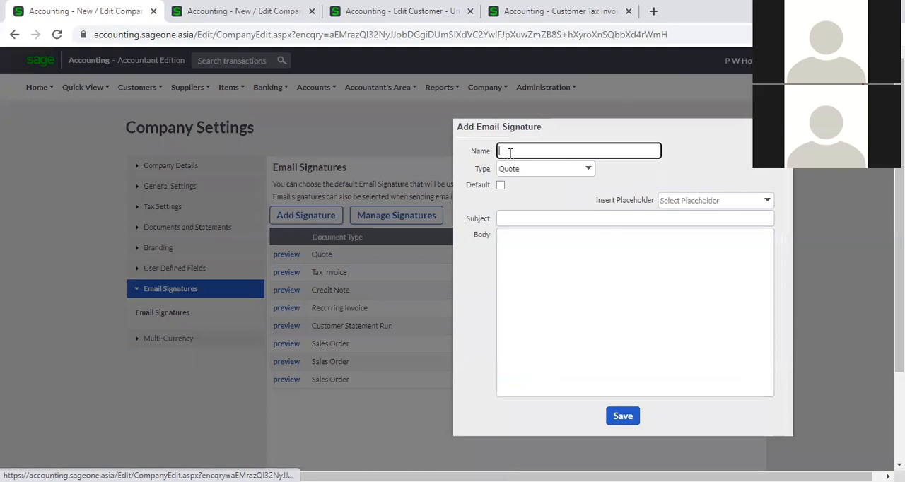
left_click(589, 169)
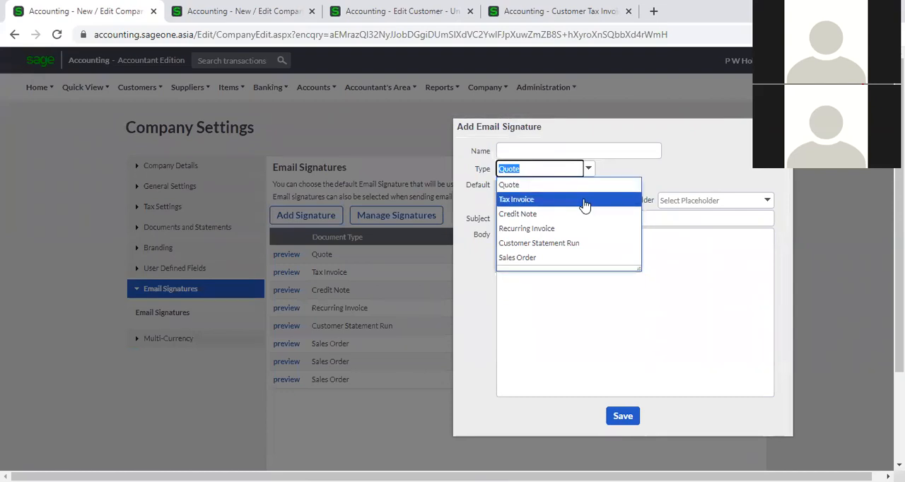
left_click(663, 178)
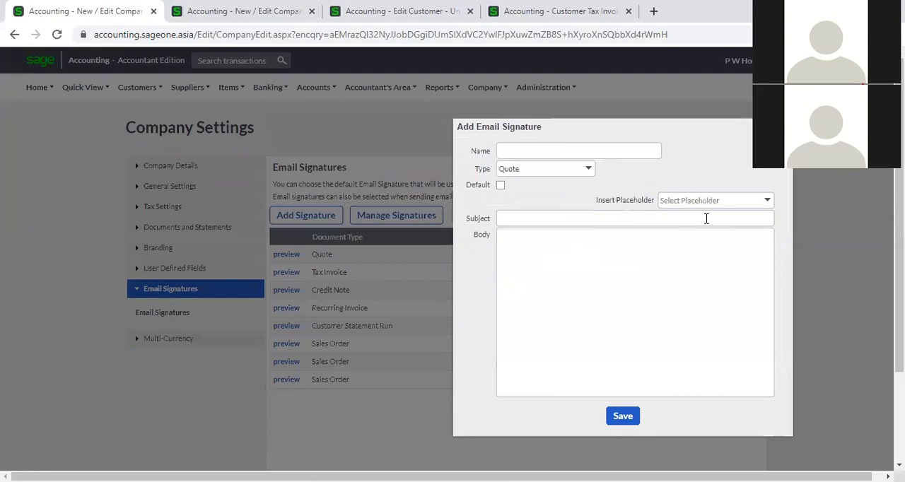
left_click(768, 201)
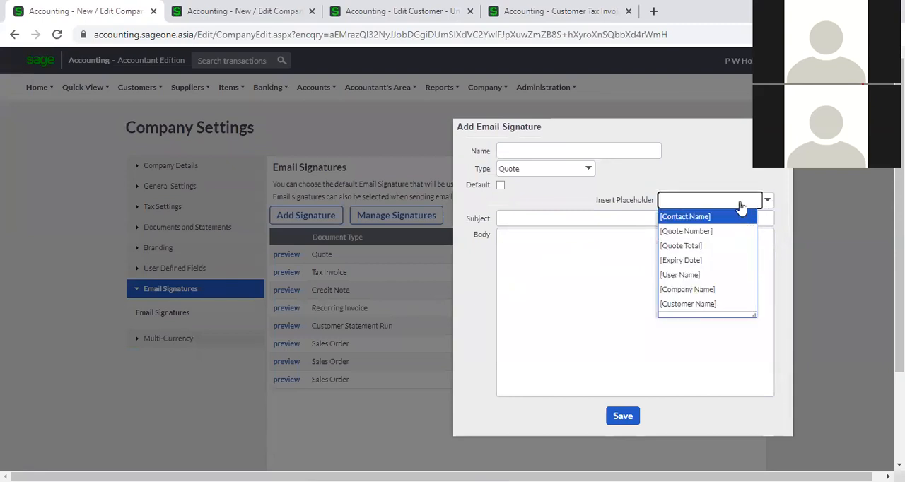
left_click(735, 173)
left_click(593, 217)
left_click(594, 216)
left_click(603, 191)
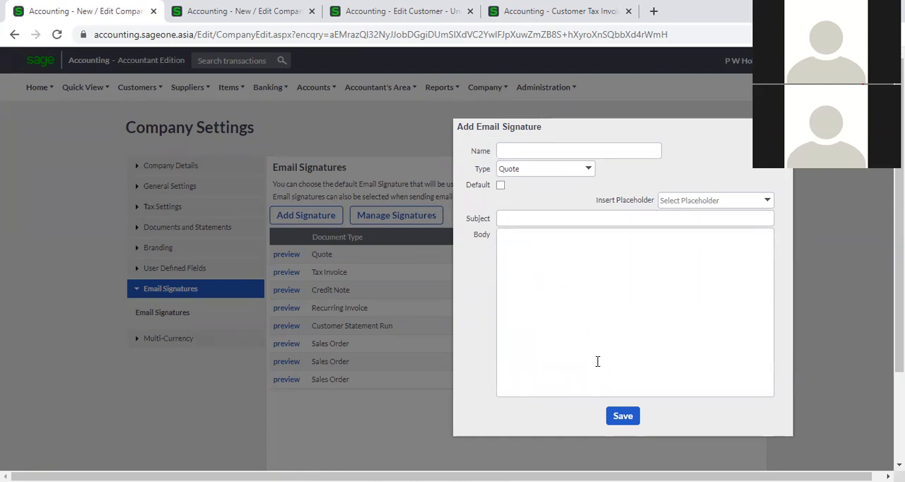
left_click(621, 423)
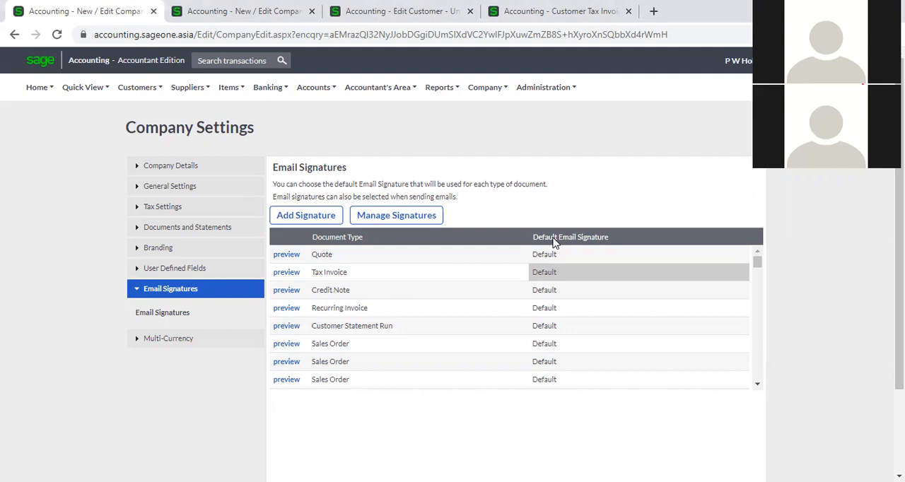
- Close the Customer Tax Invoice browser tab and return to the Email Signatures page in Company Settings
left_click(583, 14)
left_click(628, 12)
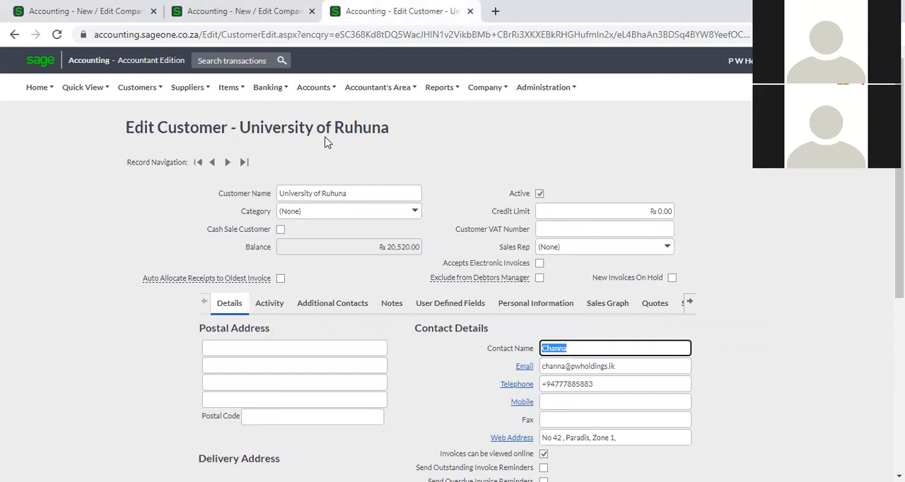
left_click(63, 12)
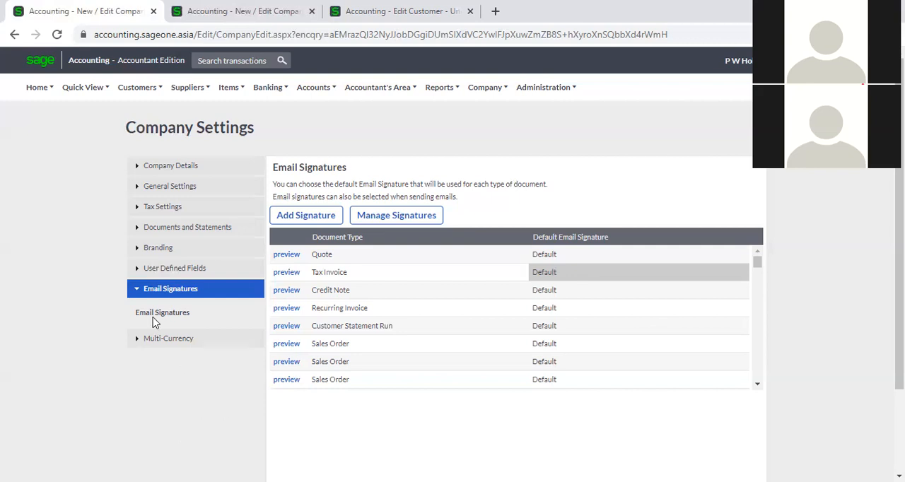
- Review which signatures can be chosen as the Tax Invoice default, without changing the selection
left_click(709, 271)
left_click(741, 275)
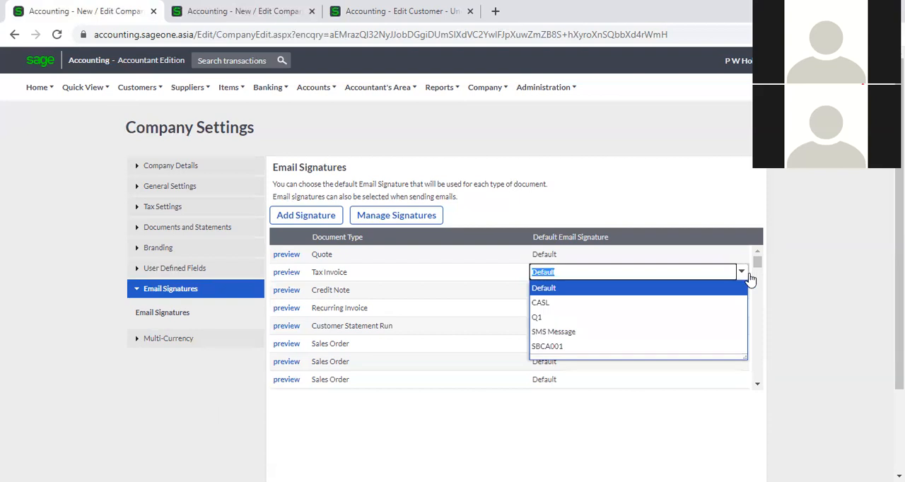
left_click(824, 292)
left_click(233, 87)
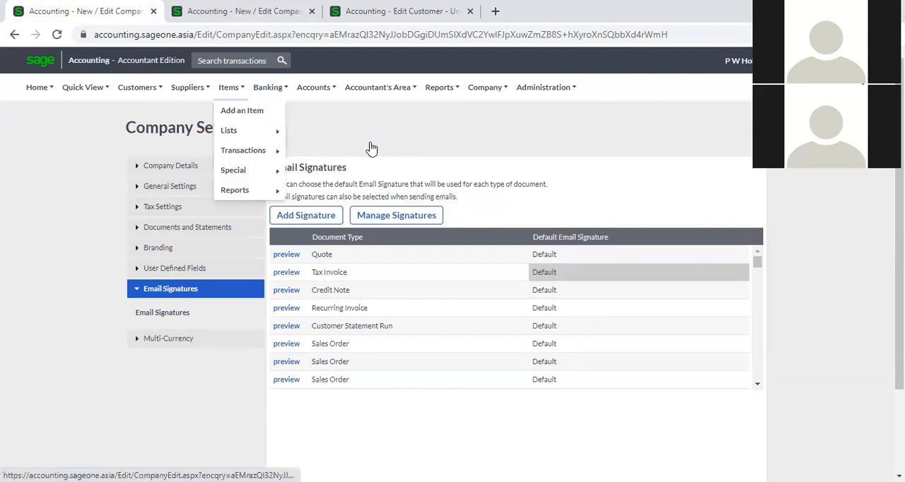
- Open the Customer Tax Invoices list, view the email draft for the overdue University of Ruhuna invoice, and close it unsent
left_click(398, 12)
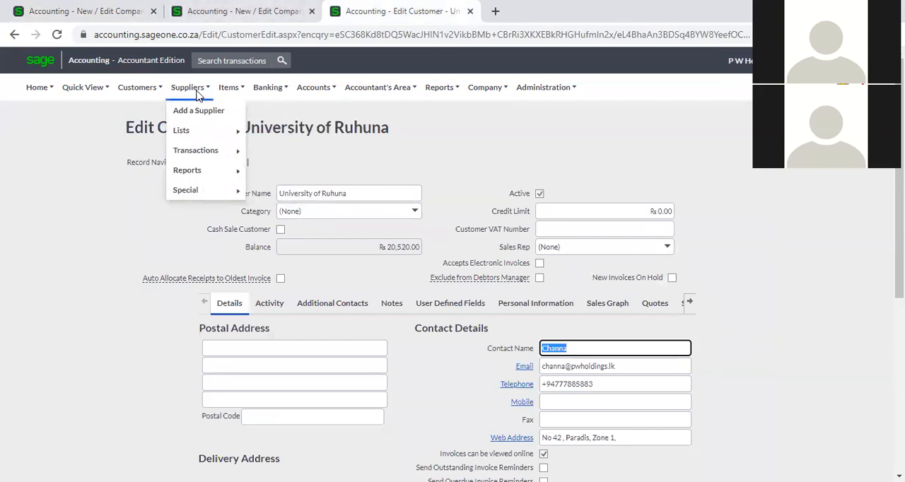
mouse_move(139, 93)
mouse_move(122, 150)
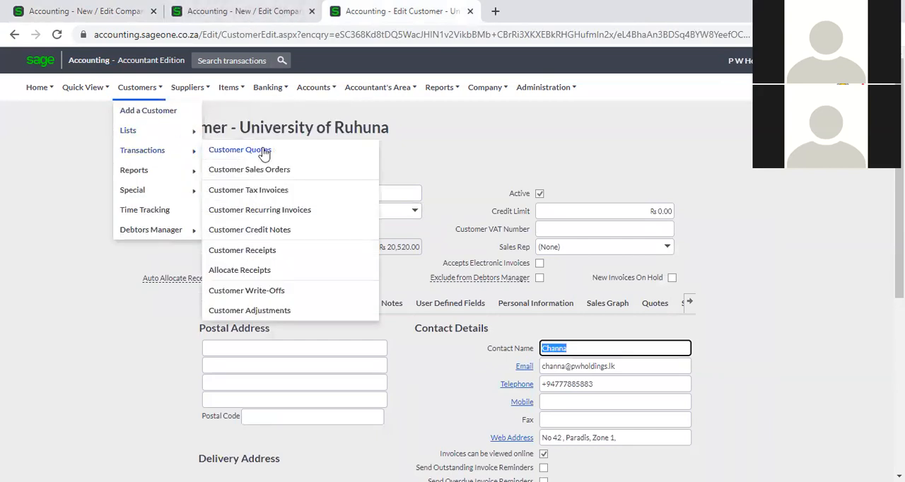
left_click(275, 192)
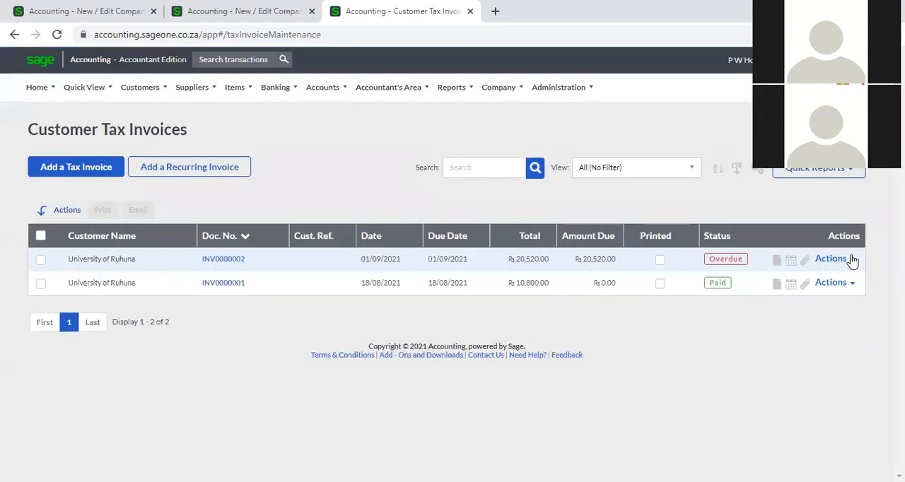
left_click(848, 259)
left_click(819, 315)
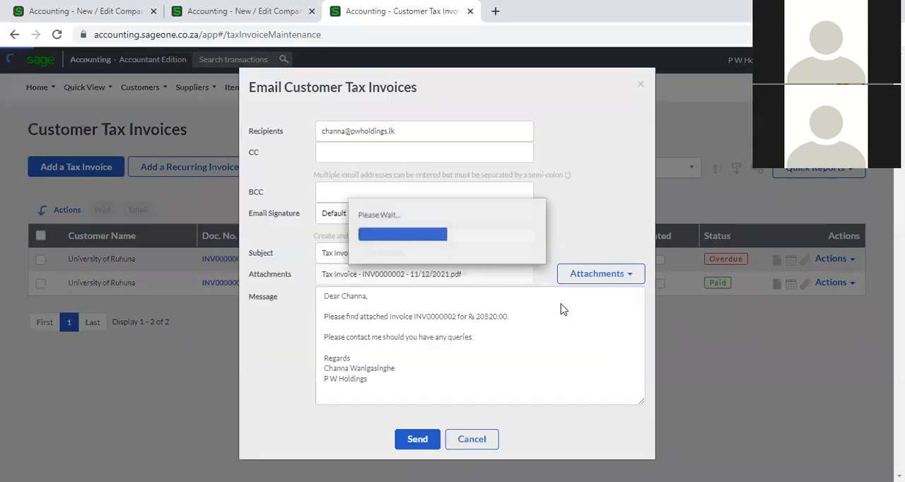
left_click(641, 85)
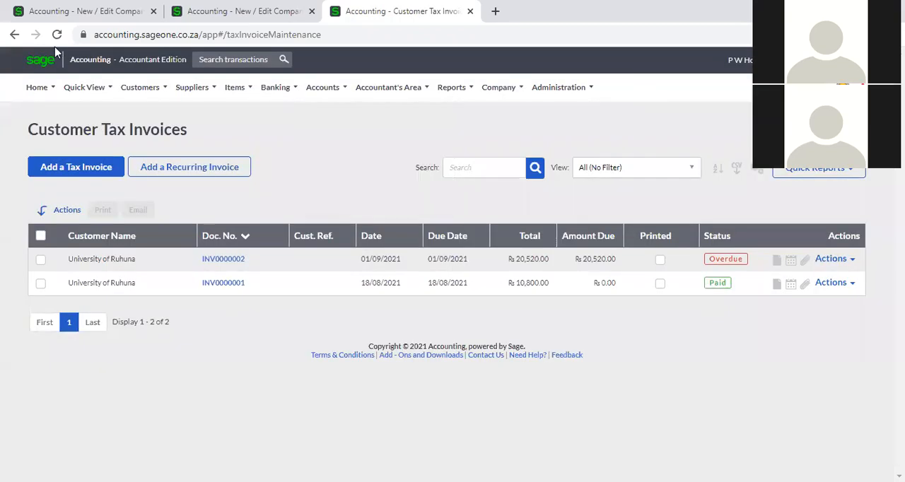
- Close the email template preview in the other Company Settings tab and view that company's Multi-Currency settings
left_click(63, 14)
left_click(257, 16)
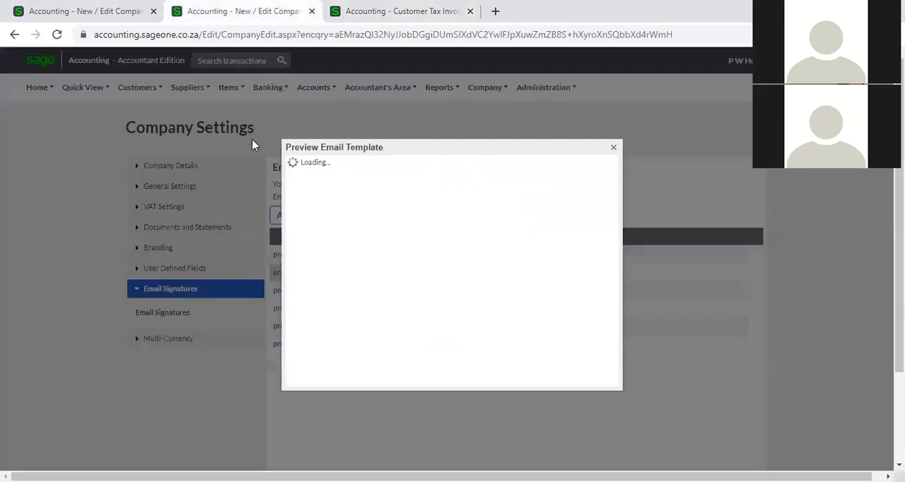
left_click(613, 147)
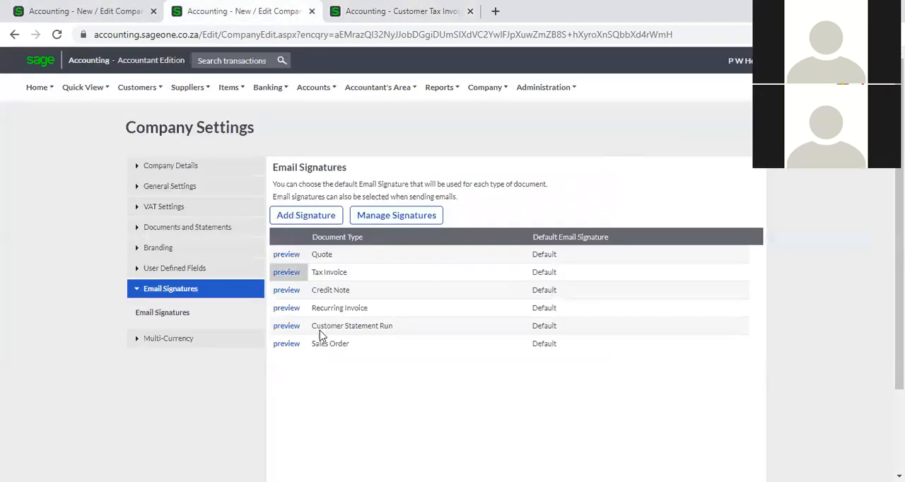
left_click(169, 339)
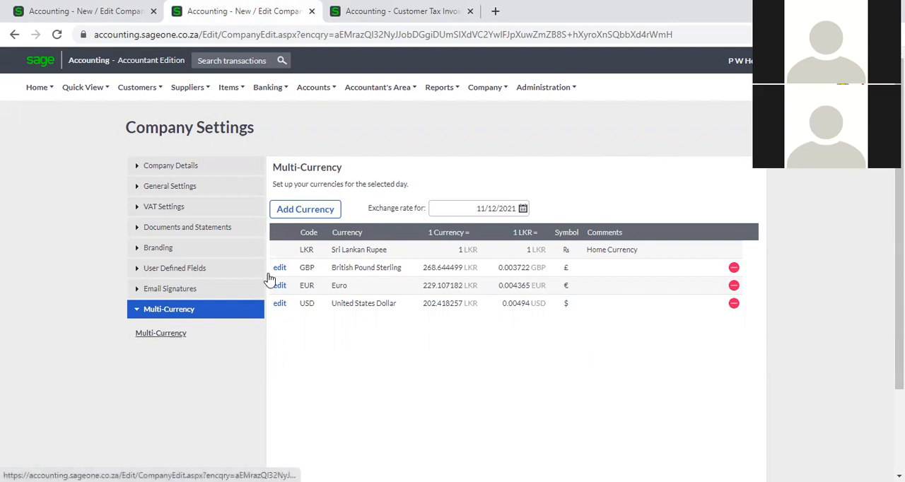
- Open the subscription upgrade from My Profile and examine the current package and module options, including Multi-Currency
left_click(533, 92)
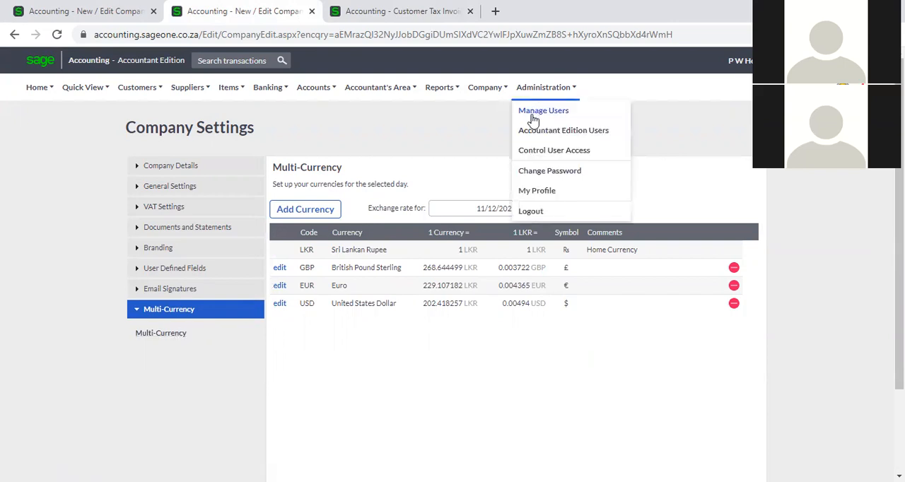
left_click(537, 191)
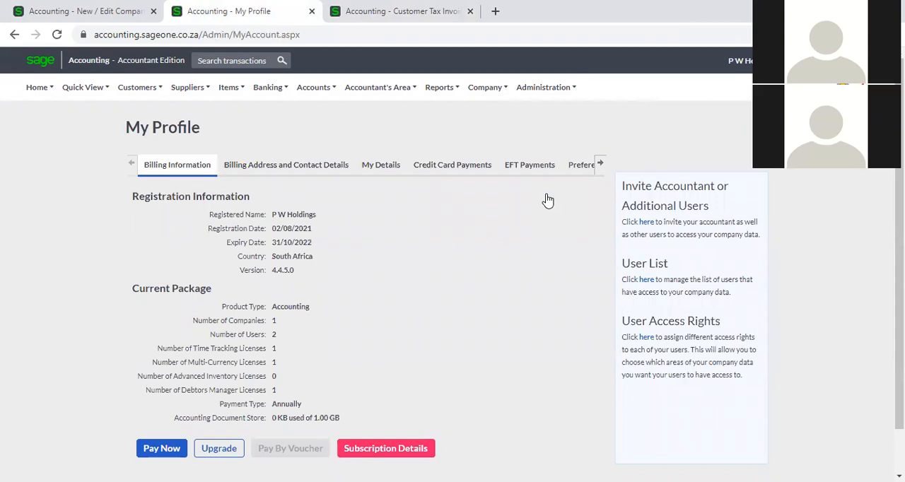
scroll(428, 261, "down", 1)
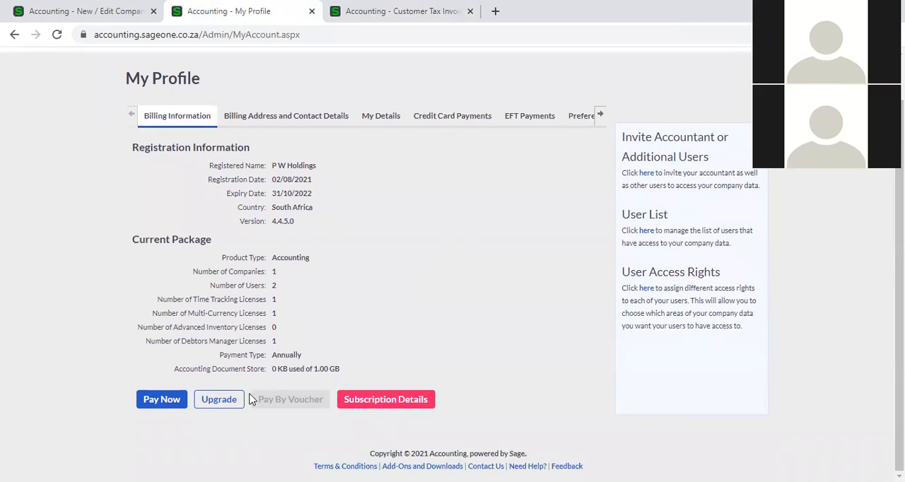
left_click(218, 400)
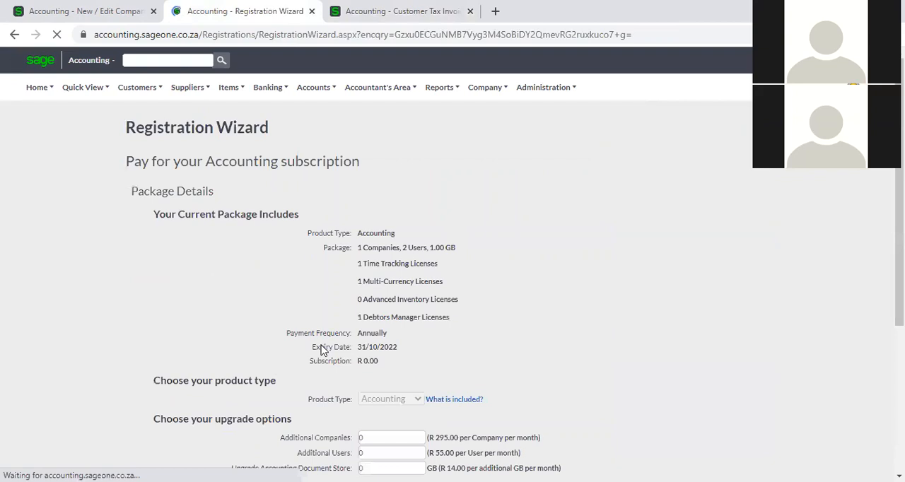
scroll(321, 350, "down", 3)
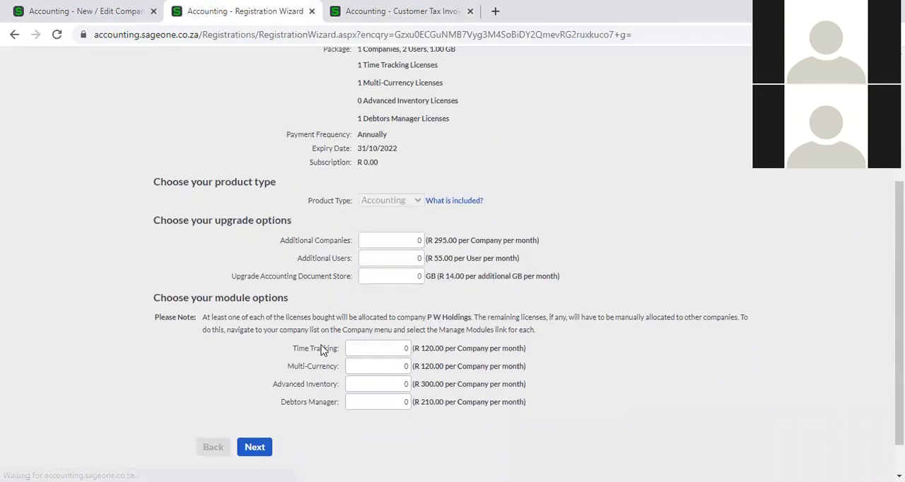
left_click(389, 363)
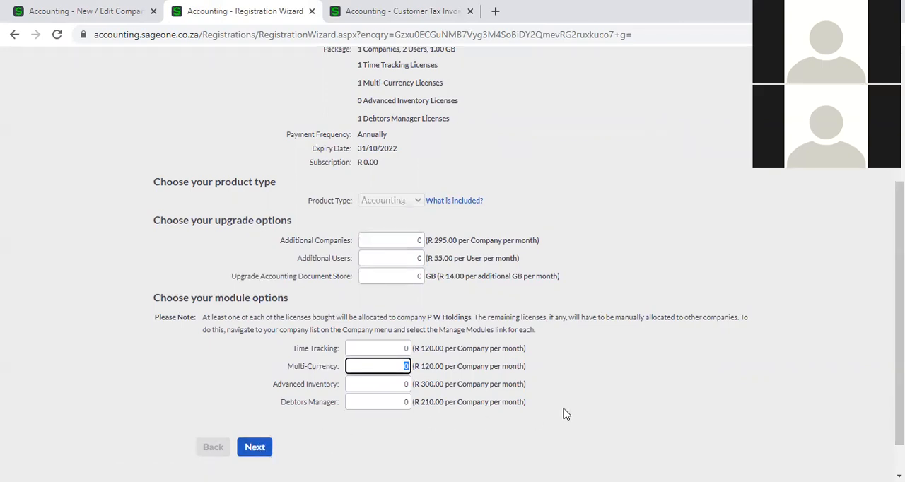
scroll(563, 414, "up", 5)
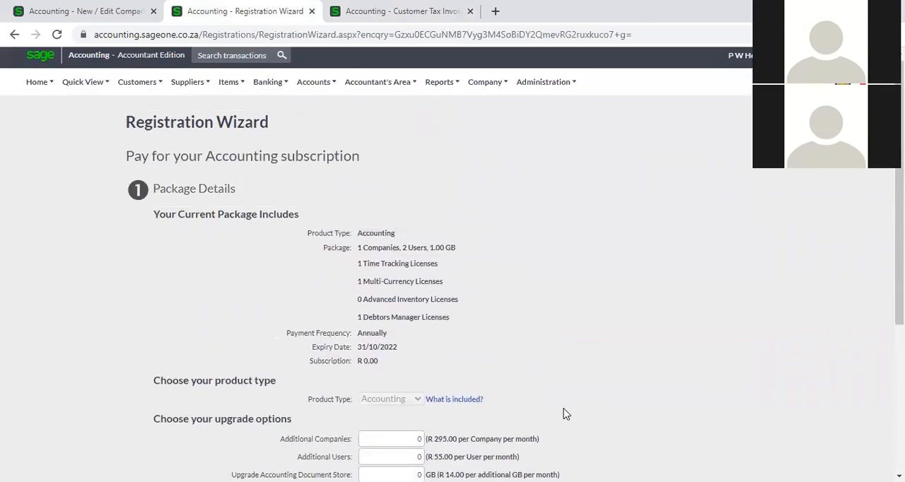
- View the Multi-Currency rates in the first Company Settings tab, and switch to the company "P W Holdings.."
left_click(111, 14)
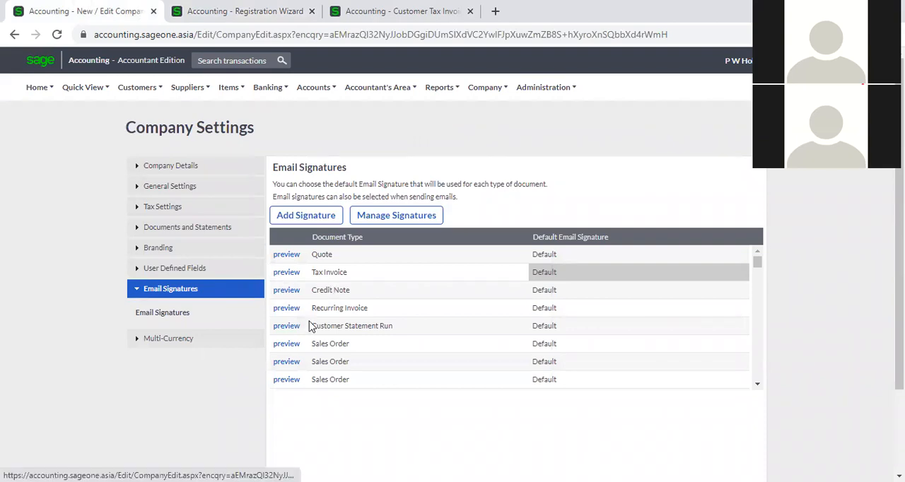
left_click(178, 338)
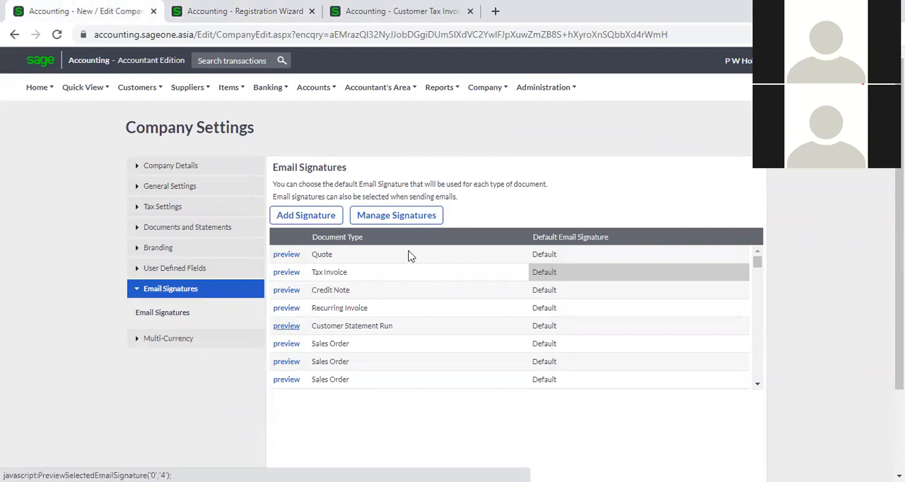
left_click(738, 62)
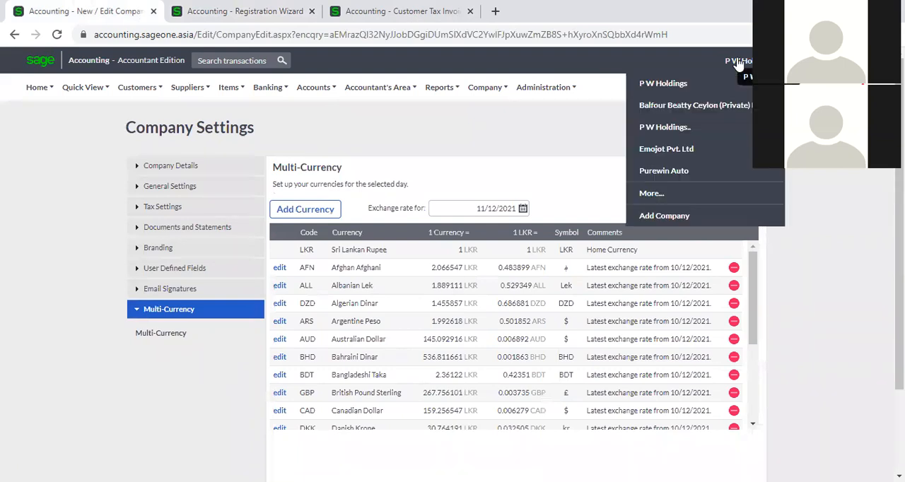
left_click(708, 126)
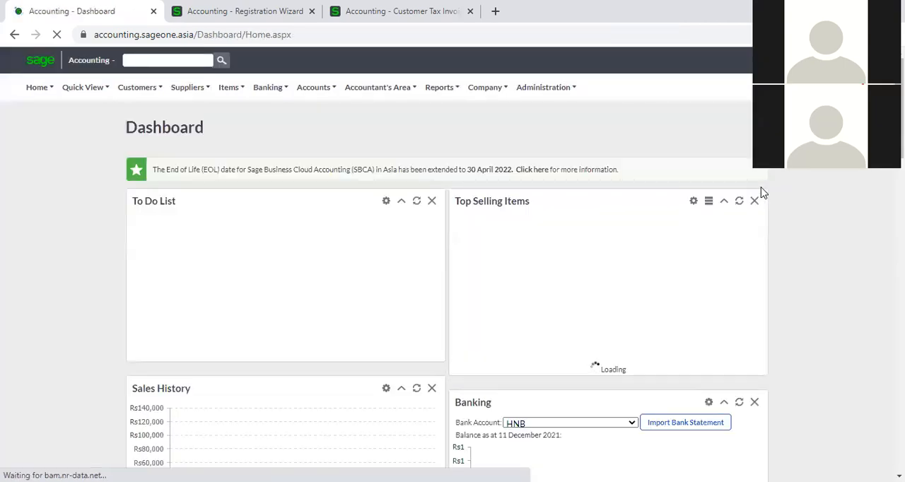
- Open the Multi-Currency section in the company settings of "P W Holdings.."
left_click(485, 87)
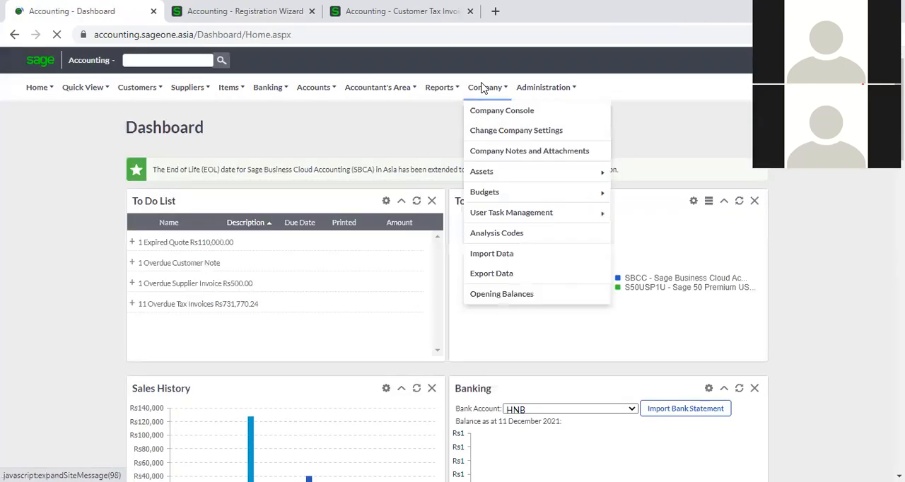
left_click(499, 135)
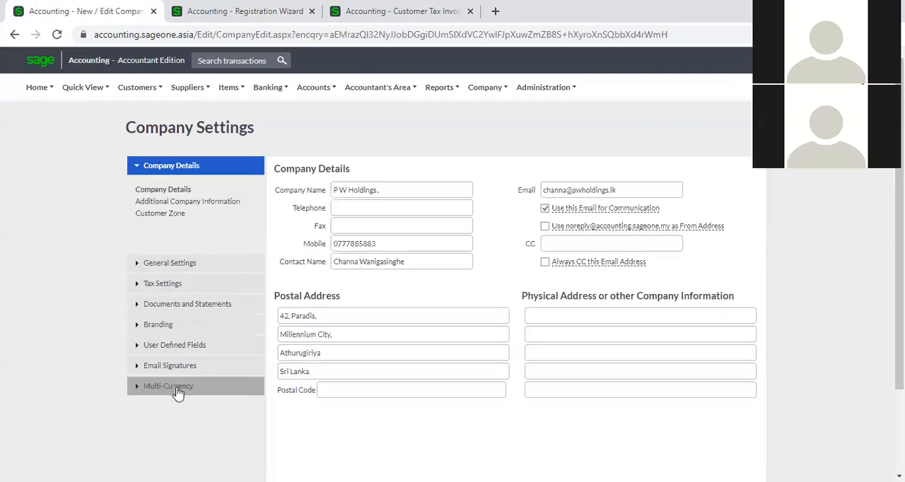
left_click(178, 386)
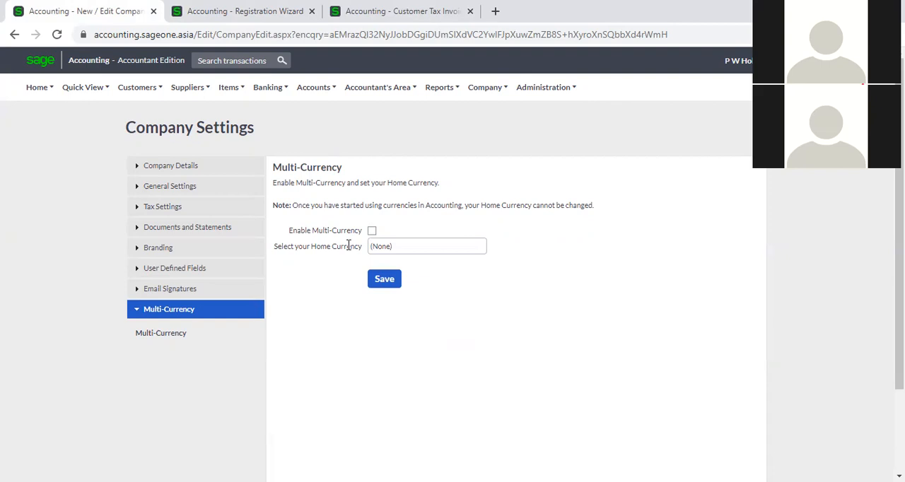
- Enable Multi-Currency and select Sri Lankan Rupee as the home currency
left_click(371, 231)
left_click(385, 282)
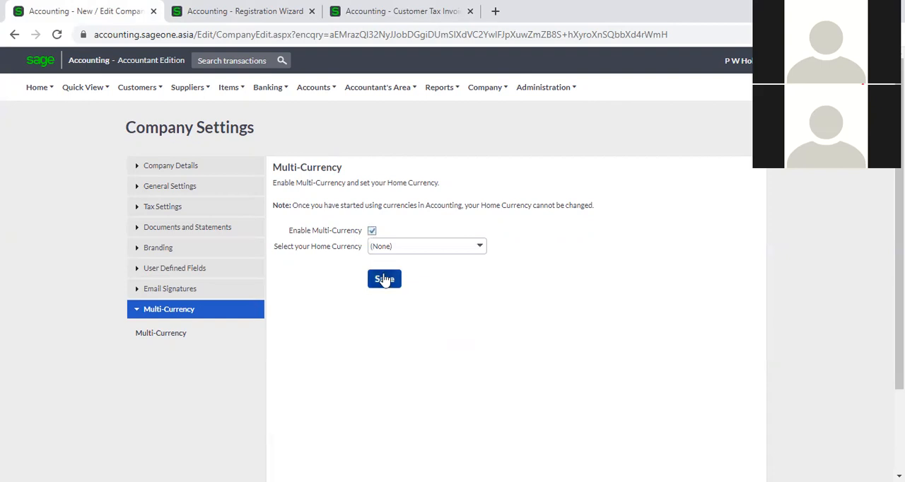
left_click(478, 254)
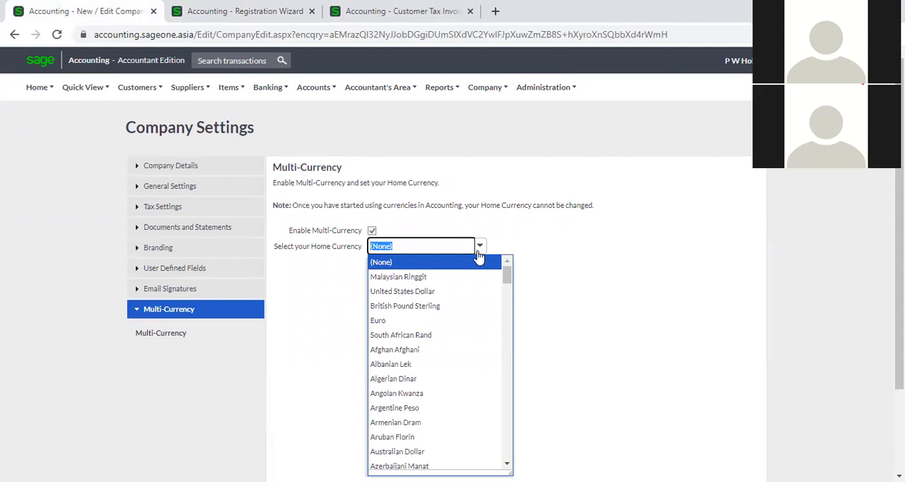
type("S")
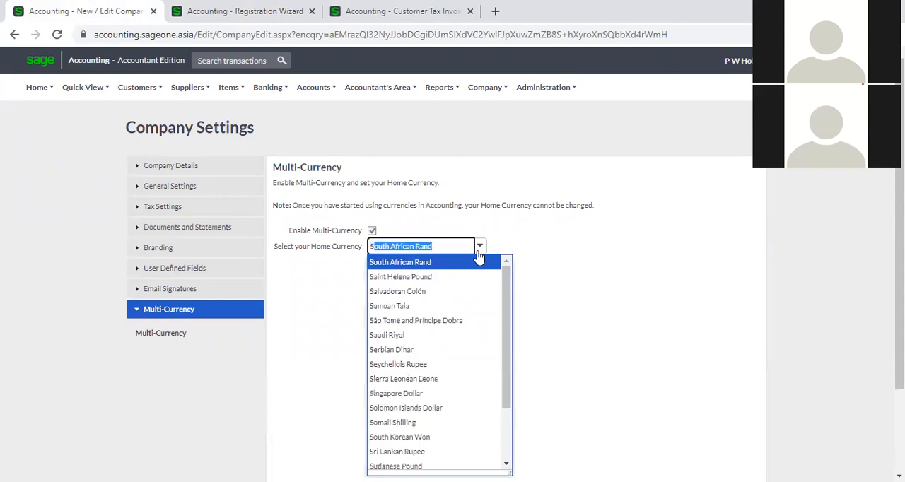
type("ri Lankan Rupee")
left_click(479, 260)
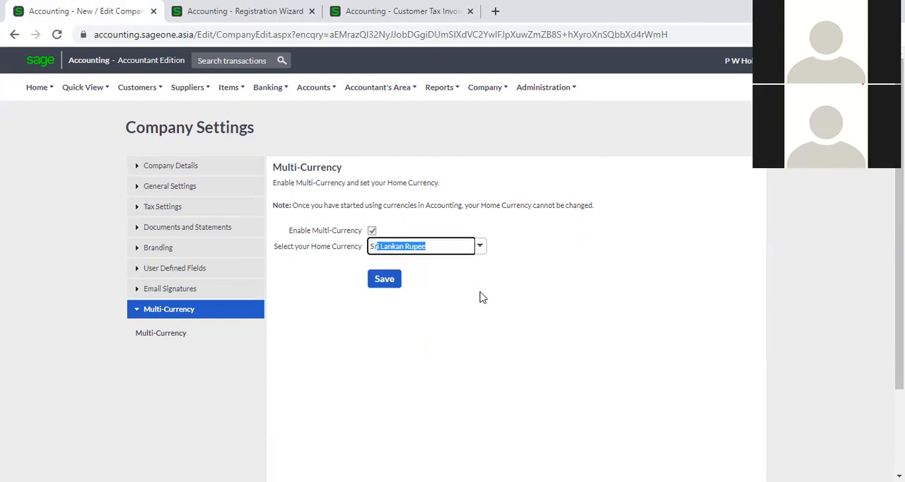
- Try United States Dollar and Australian Dollar as the company's home currency
left_click(485, 254)
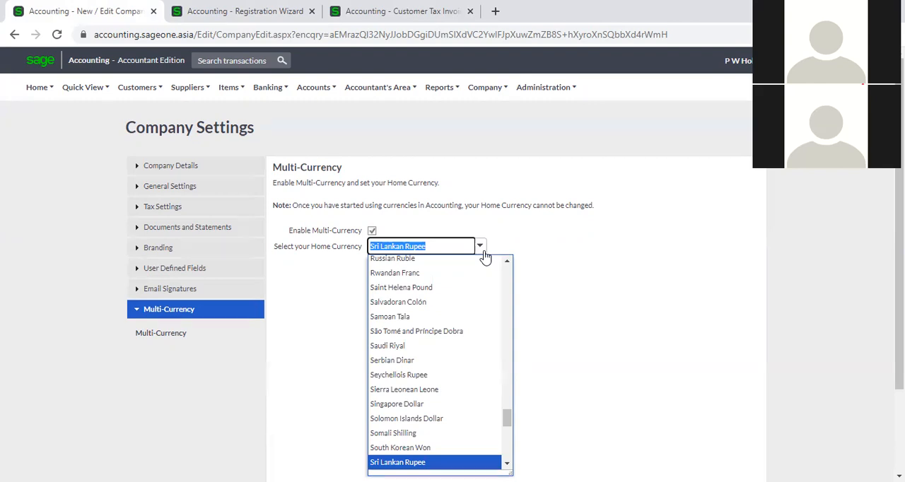
type("United States Dollar")
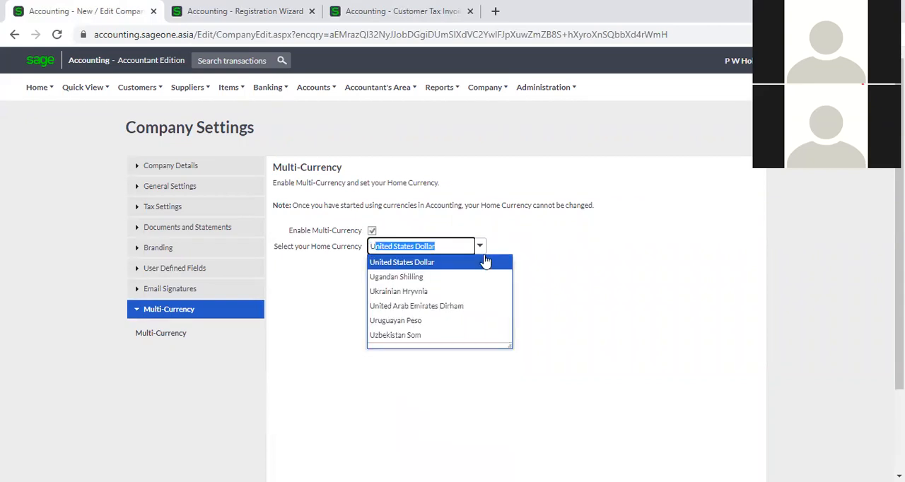
key("Return")
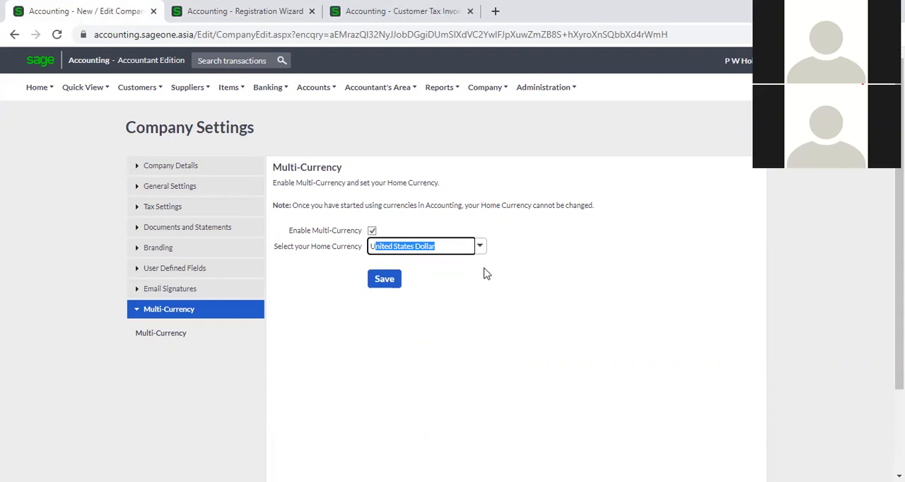
left_click(486, 273)
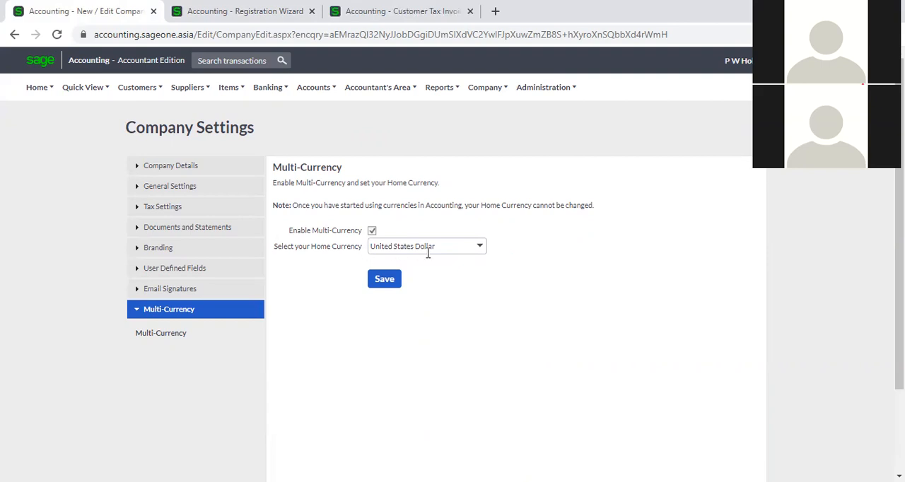
left_click(480, 248)
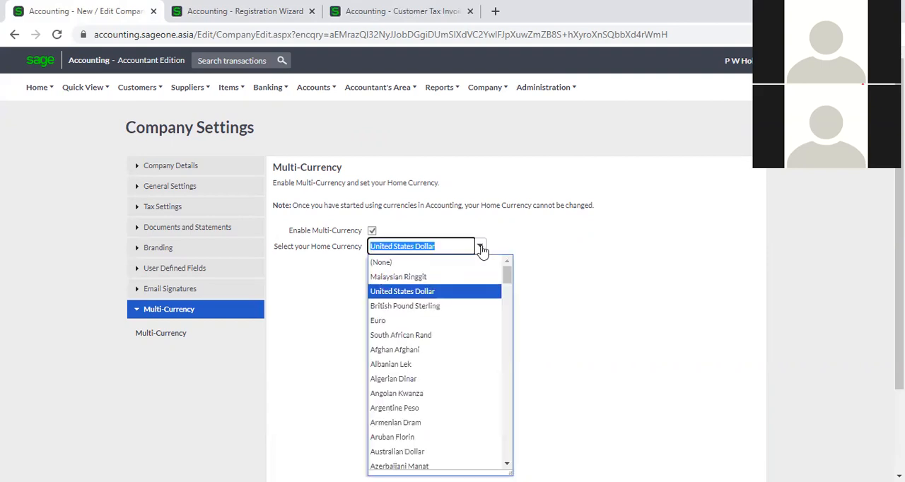
type("Australian")
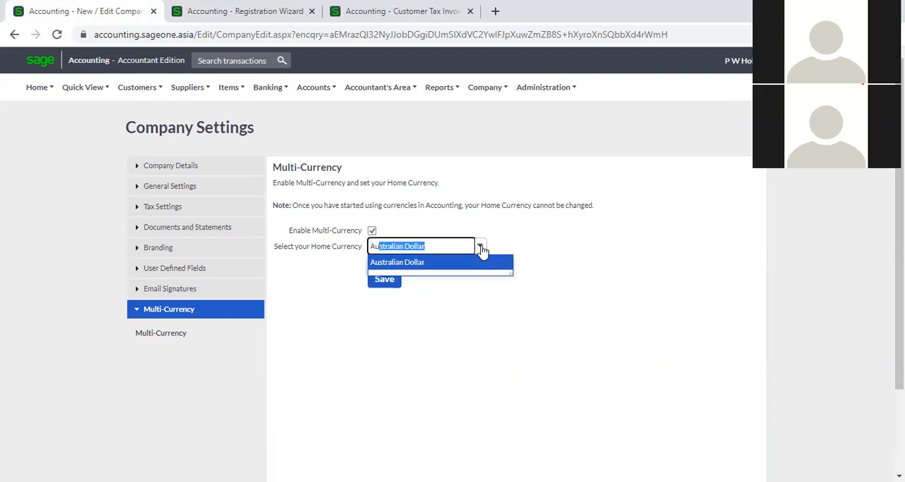
left_click(483, 264)
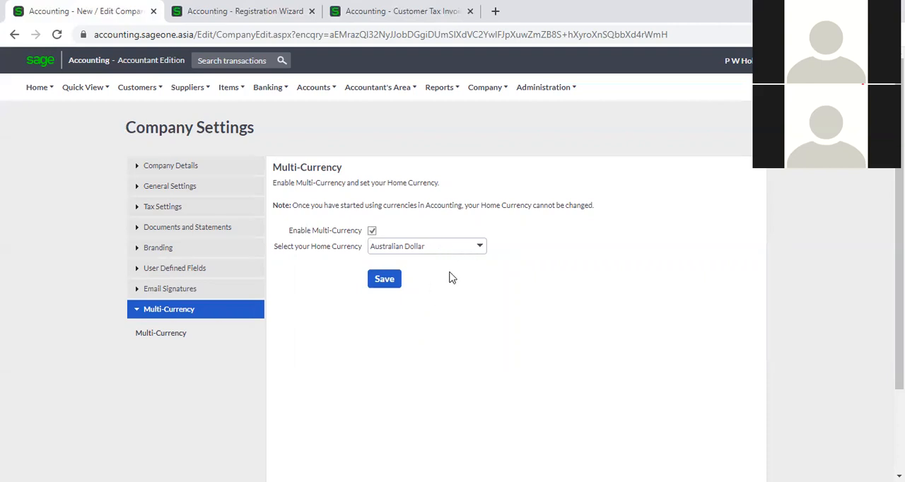
- Reselect Sri Lankan Rupee as the home currency
left_click(481, 248)
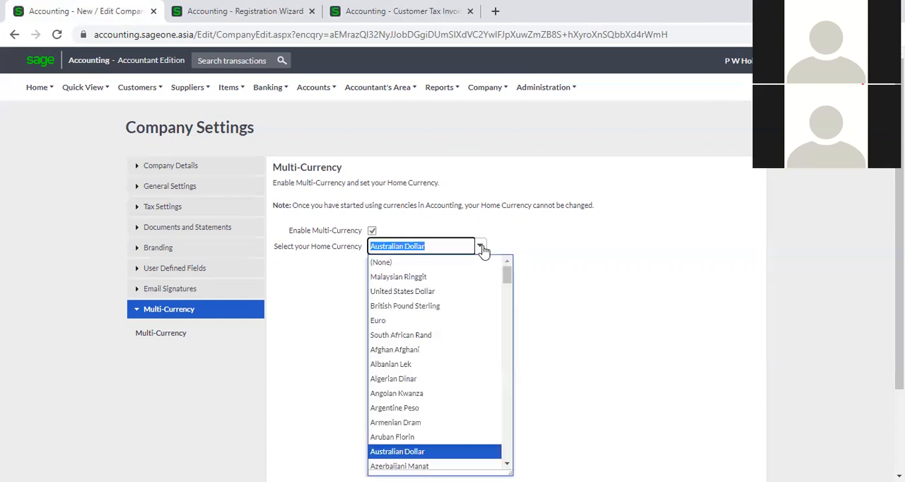
type("sr")
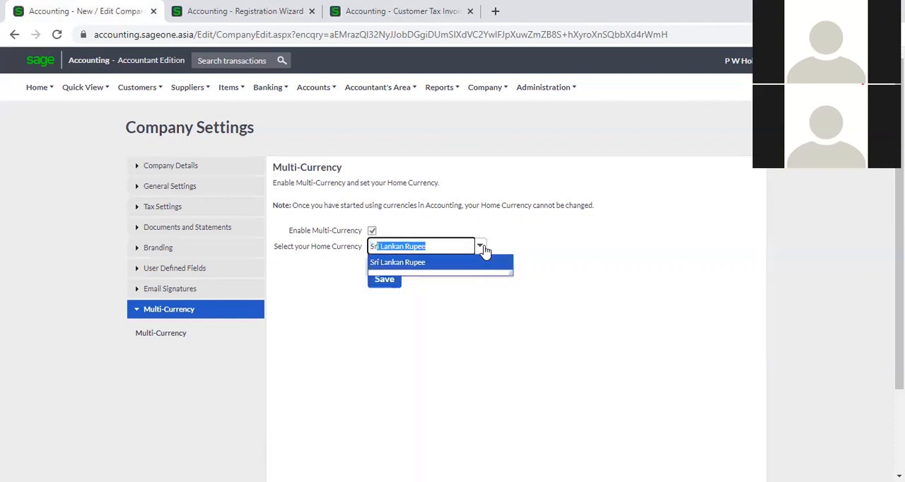
left_click(503, 263)
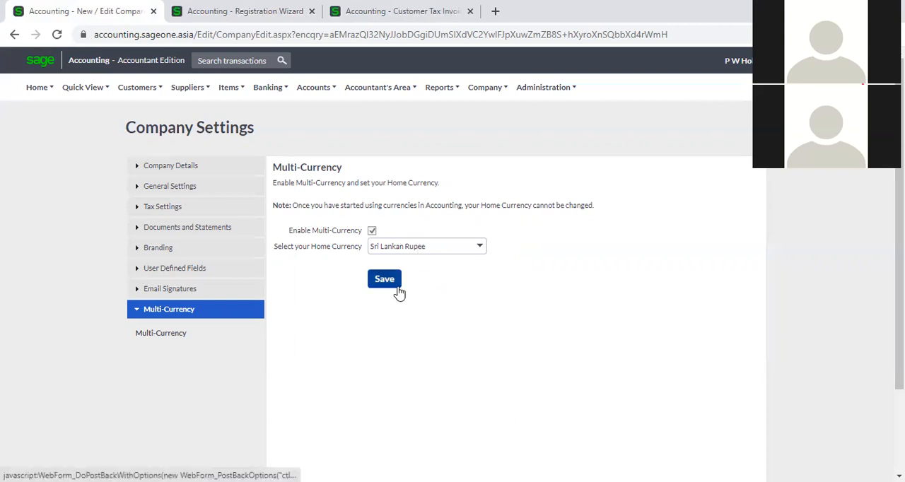
- Switch back to the company with Multi-Currency already set up and open the Multi-Currency section of its company settings
left_click(728, 66)
left_click(689, 83)
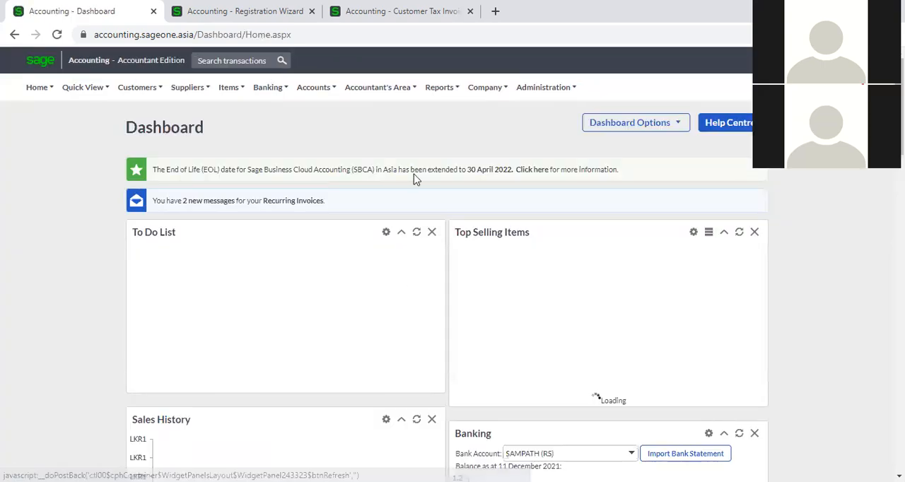
left_click(478, 89)
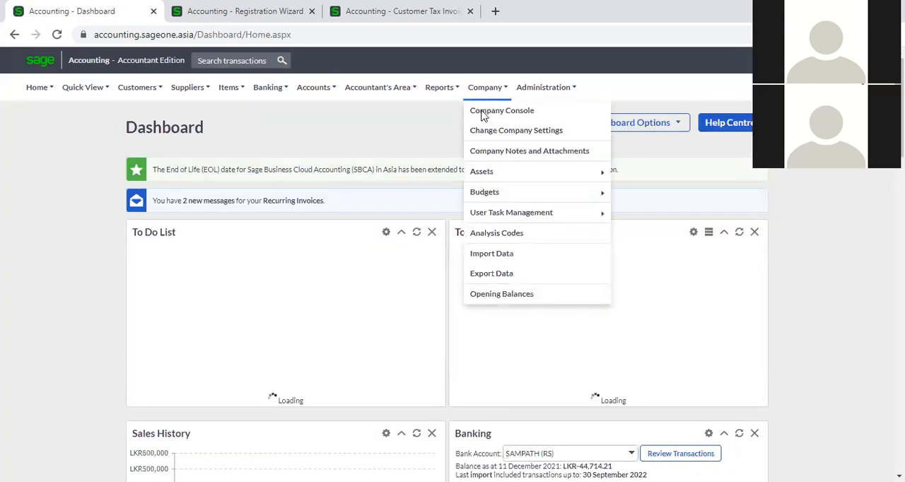
left_click(484, 133)
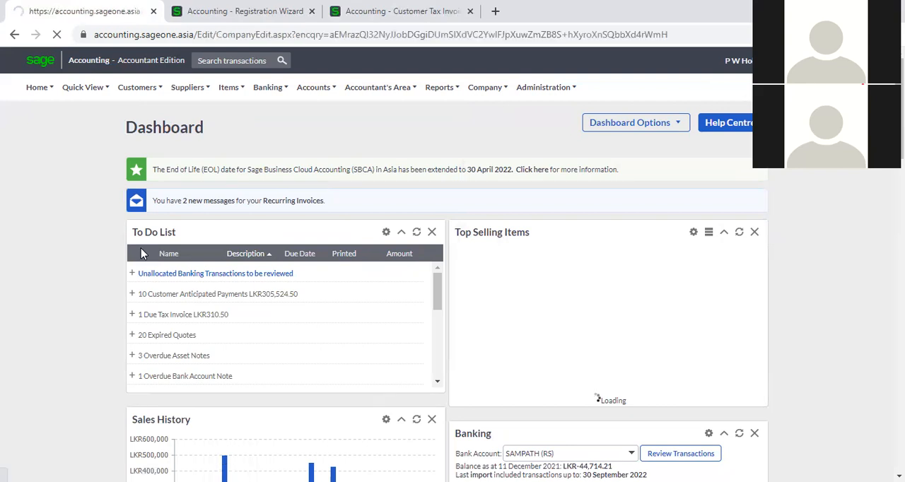
left_click(156, 387)
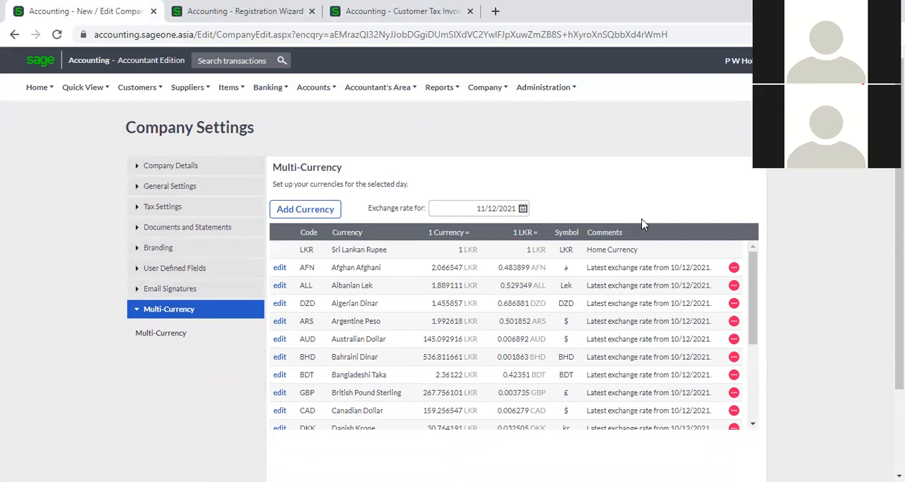
- Add Botswanan Pula to the company's currency list and check its entry among the exchange rates
left_click(300, 210)
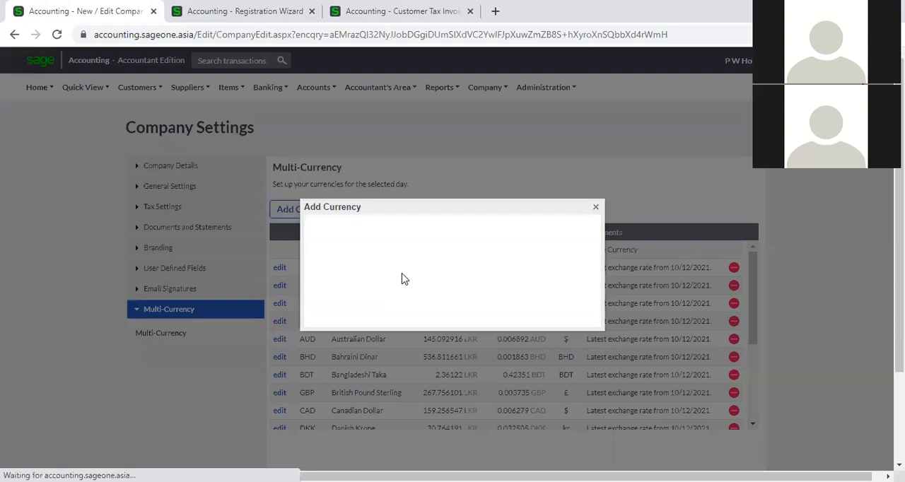
left_click(595, 208)
left_click(308, 210)
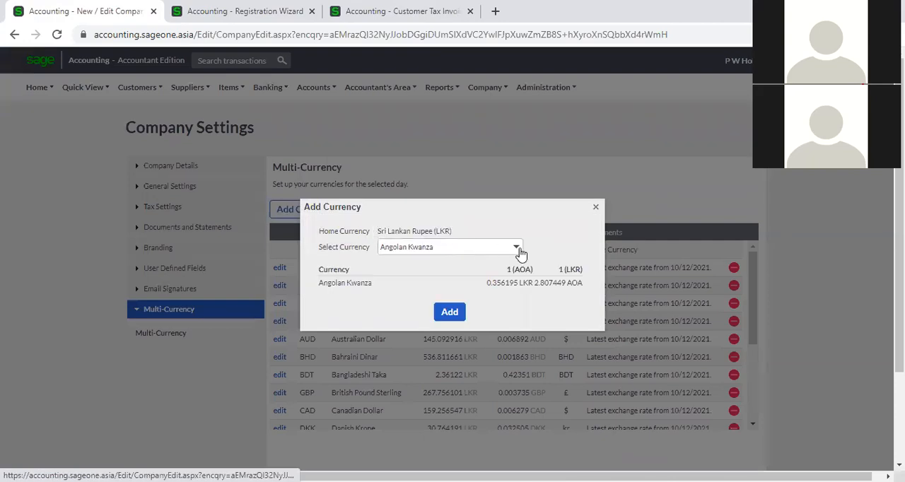
left_click(517, 248)
scroll(479, 284, "down", 2)
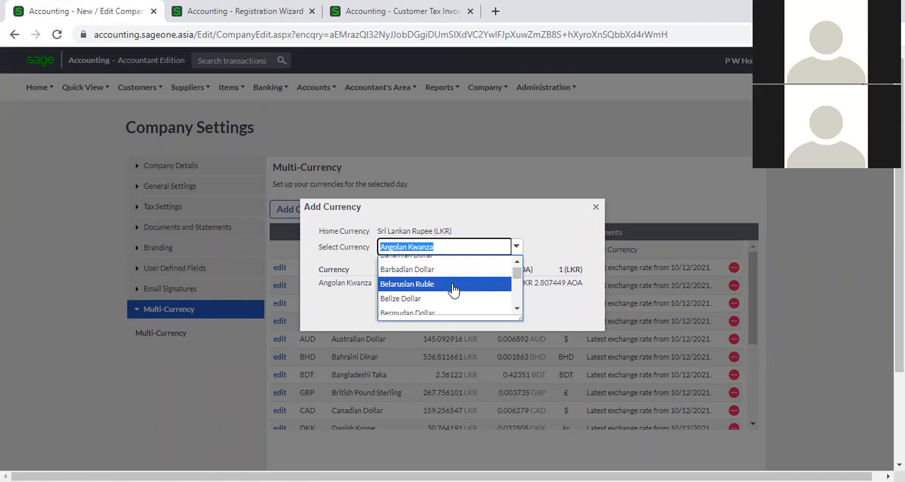
scroll(453, 290, "down", 1)
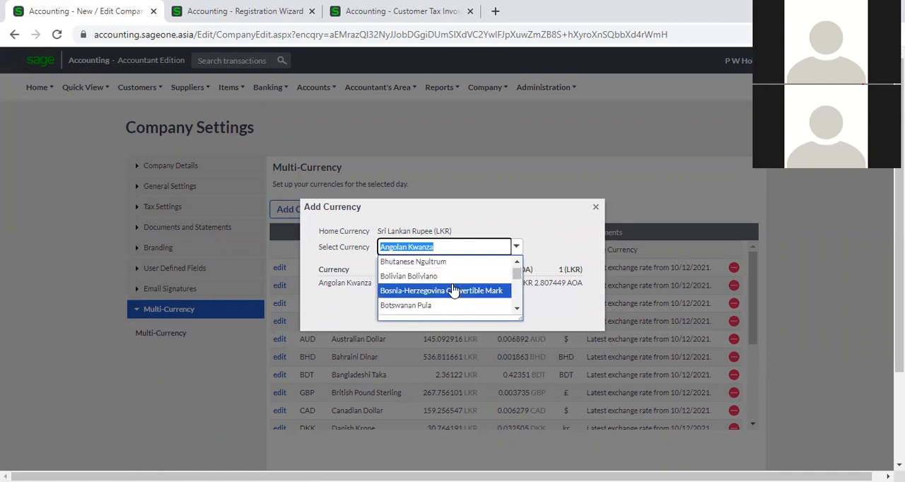
left_click(448, 308)
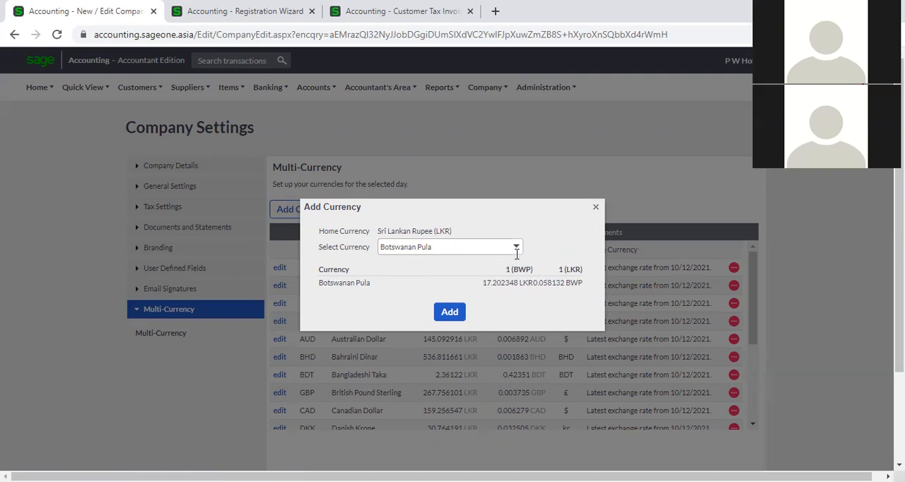
left_click(446, 316)
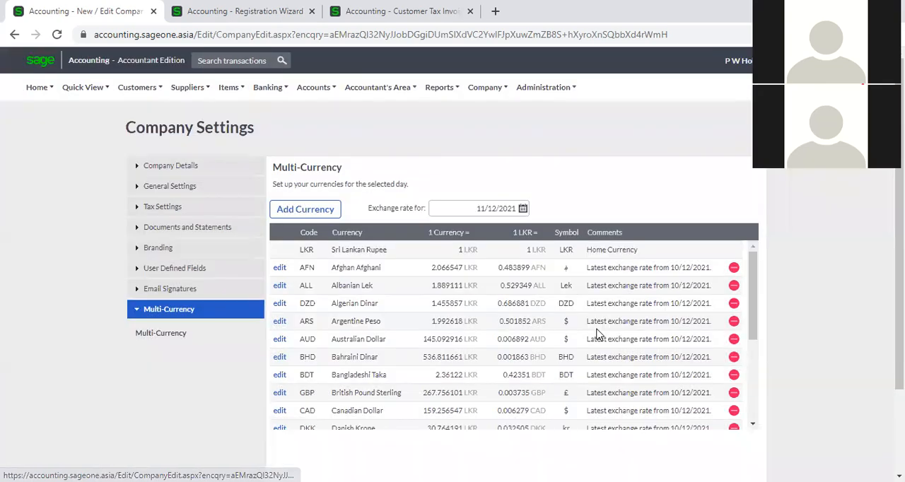
scroll(372, 297, "down", 5)
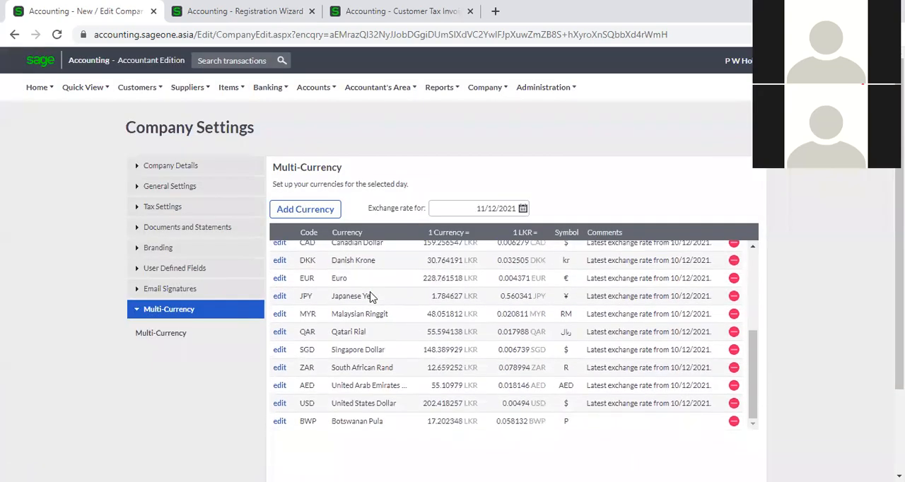
scroll(372, 297, "up", 5)
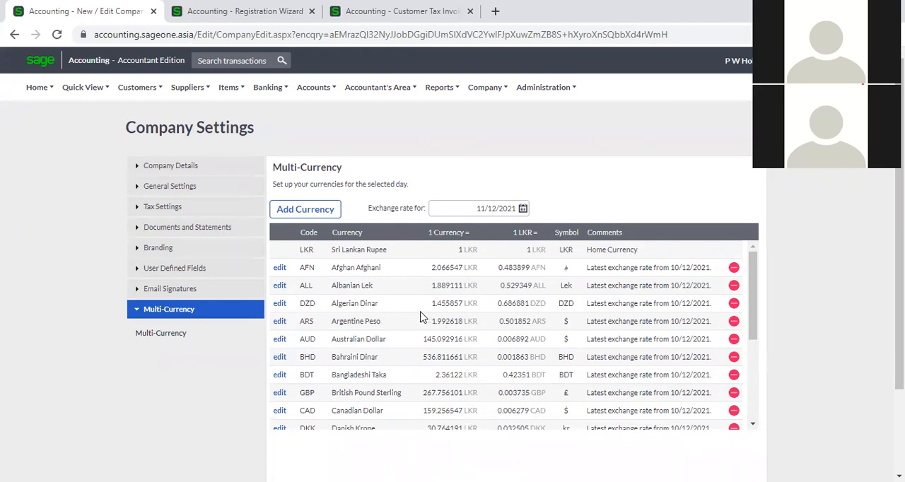
- Examine the new custom exchange rate option for Afghan Afghani and close it without updating
left_click(279, 268)
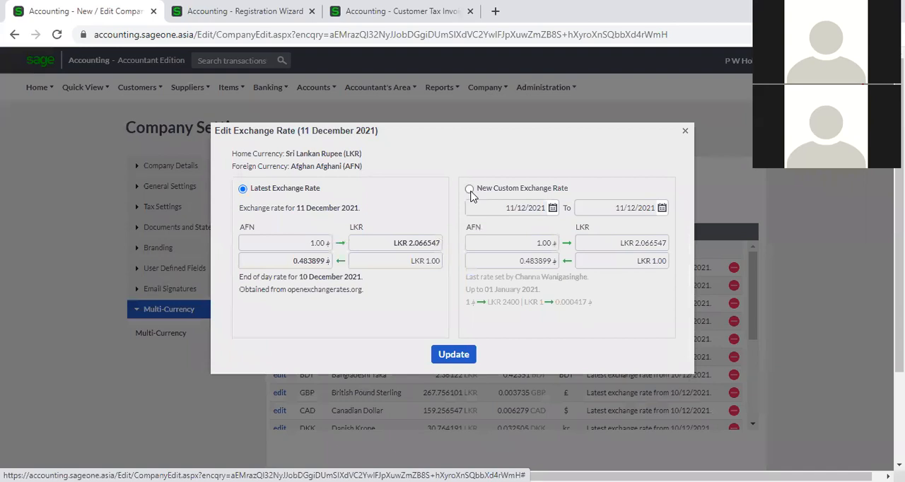
left_click(470, 191)
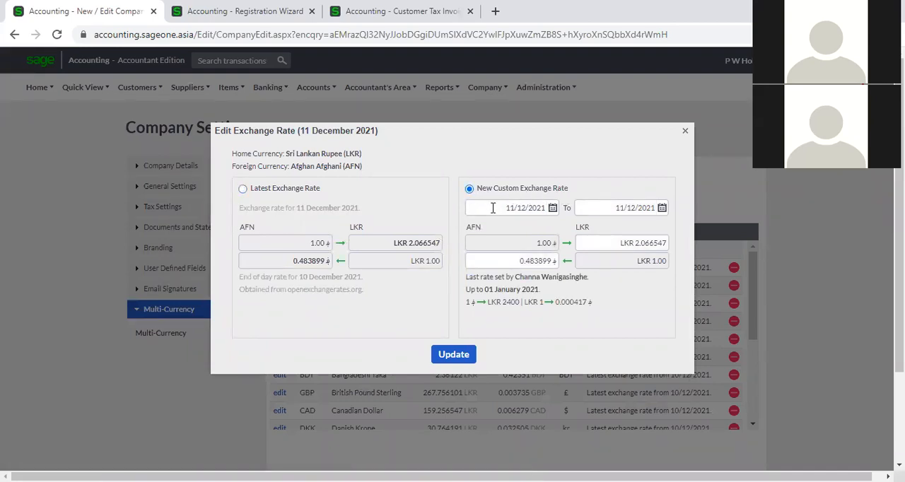
left_click(614, 246)
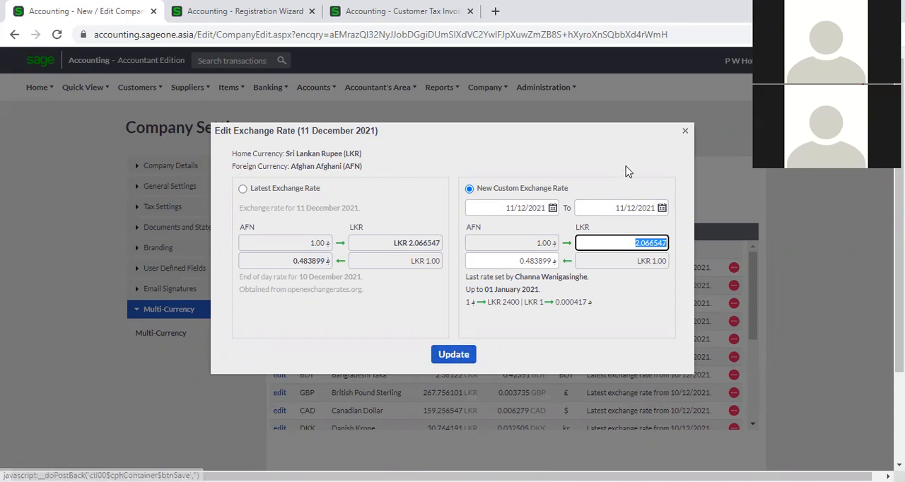
left_click(684, 134)
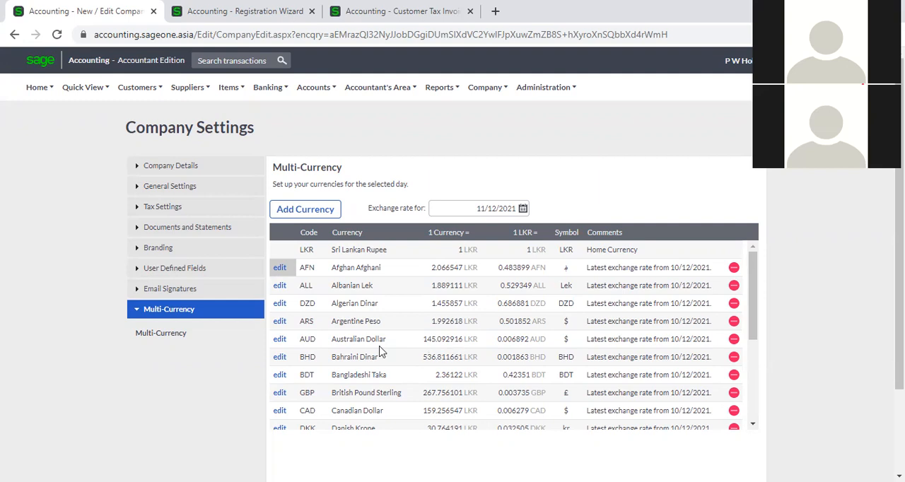
- Set a custom Australian Dollar exchange rate of 150 LKR for 11/12/2021 and save the update
left_click(280, 340)
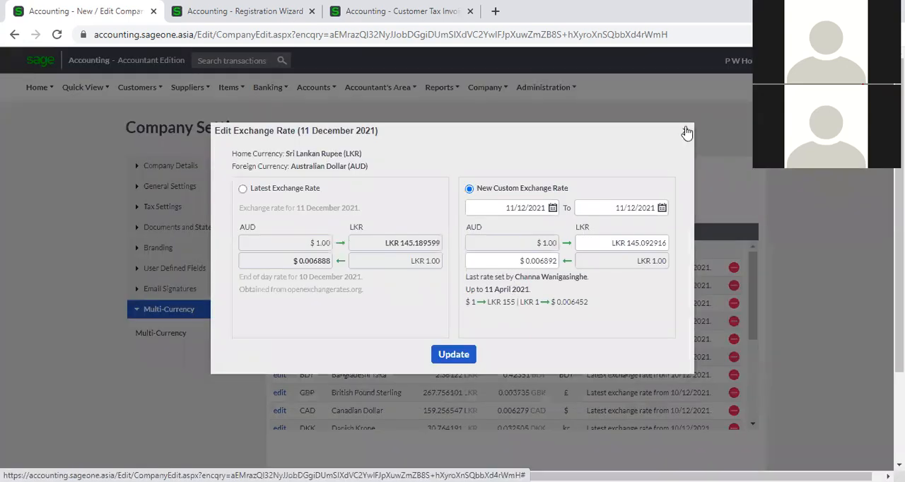
left_click(685, 131)
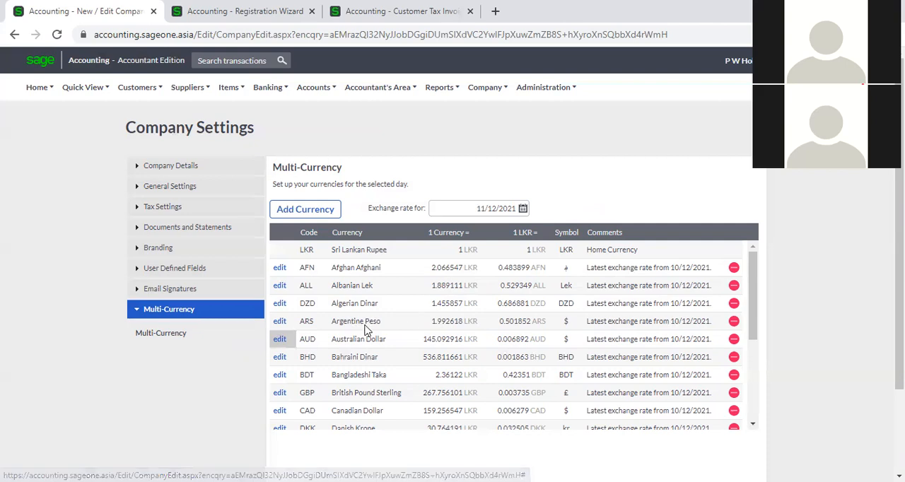
left_click(279, 342)
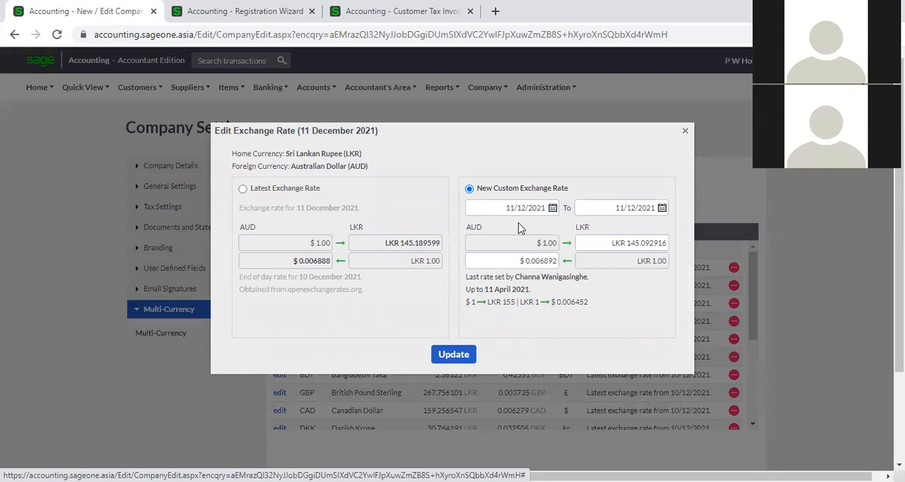
left_click(604, 246)
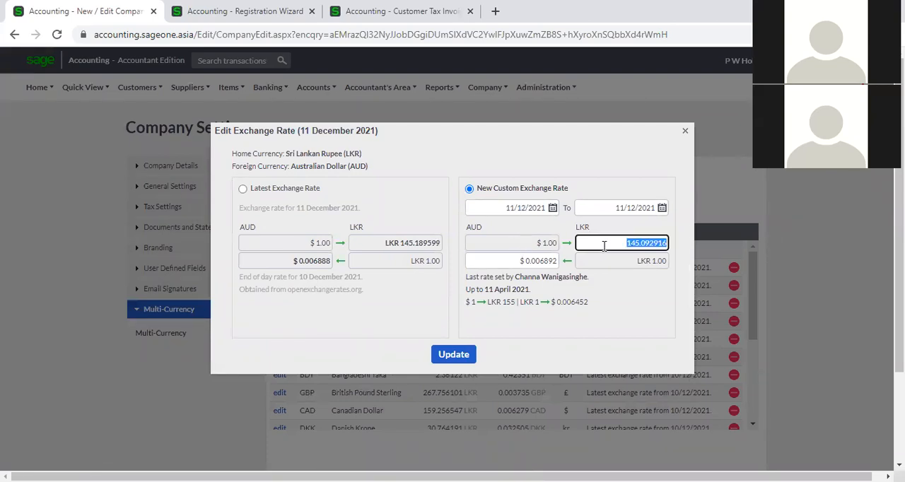
type("150")
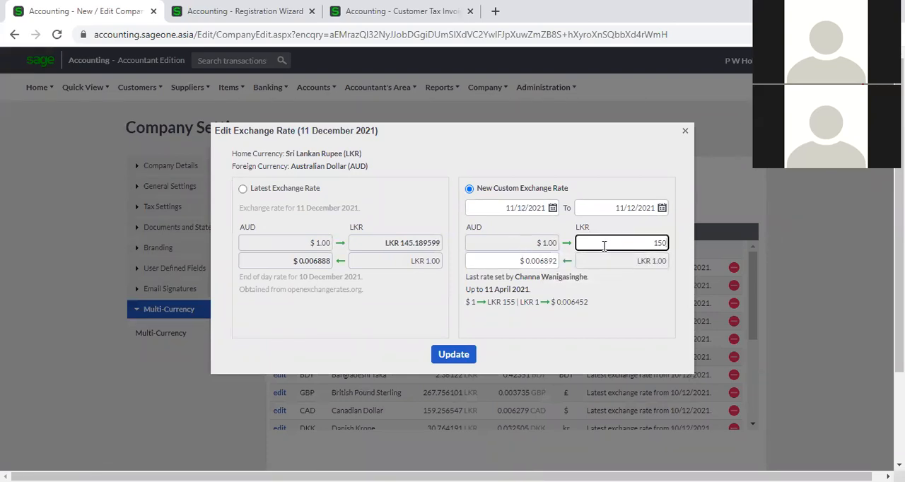
left_click(631, 317)
left_click(454, 354)
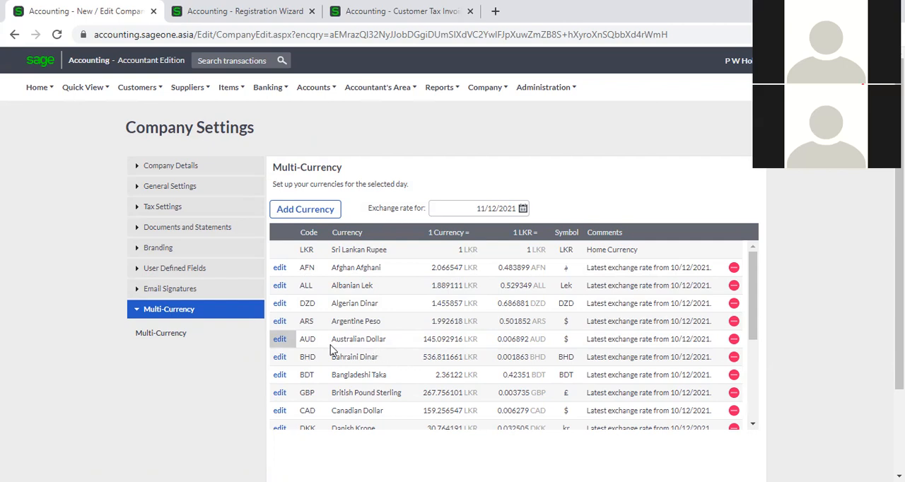
- Check the last custom rate recorded for Australian Dollar and review the remaining currencies in the list
left_click(280, 339)
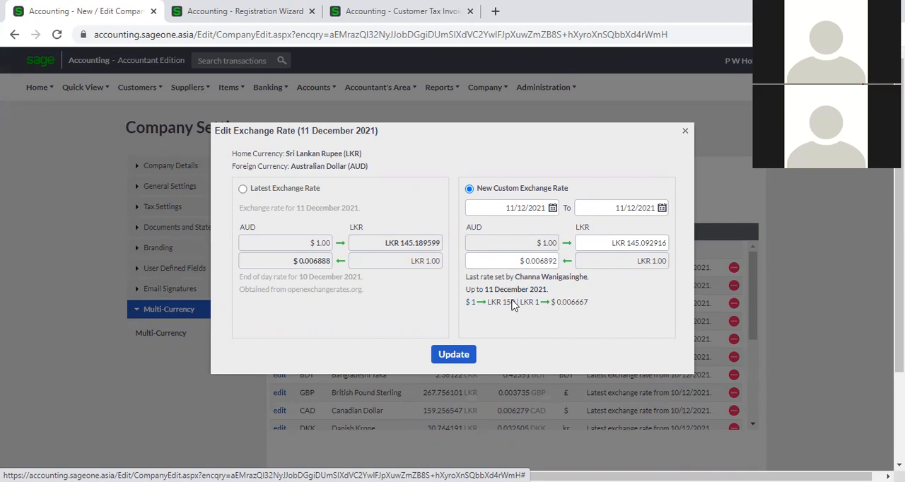
left_click(685, 135)
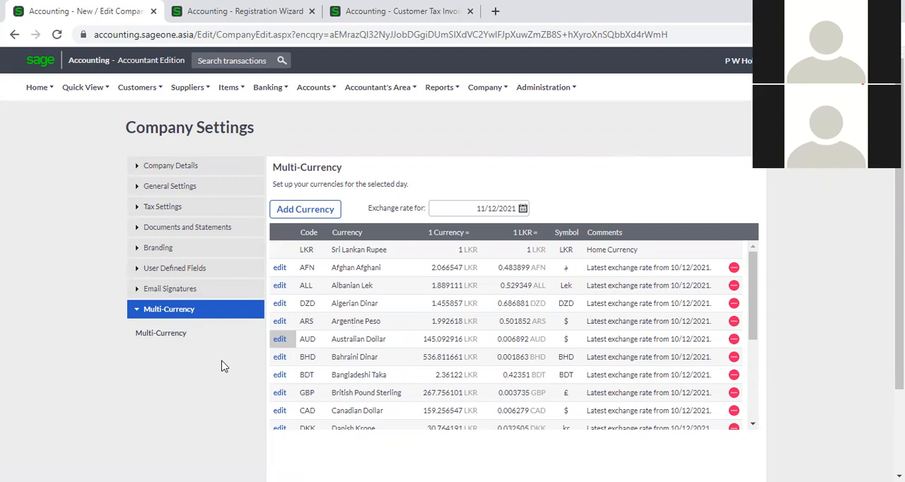
scroll(665, 353, "down", 3)
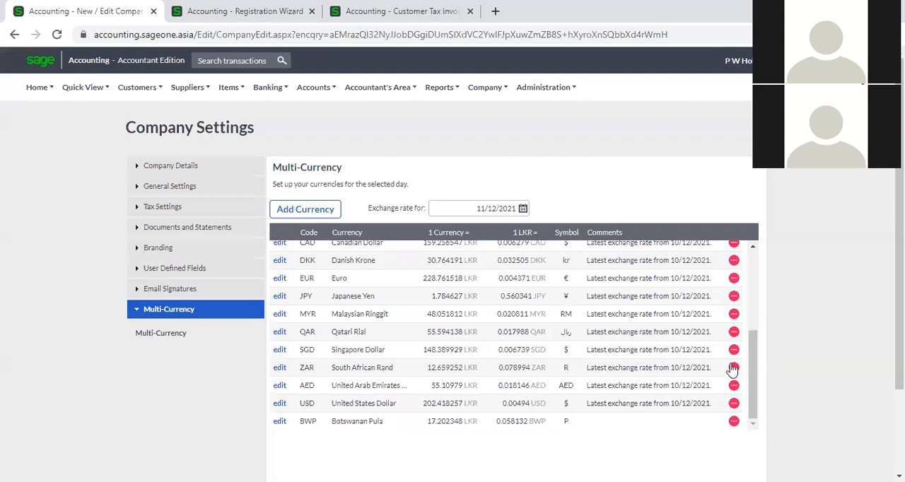
- Remove Botswanan Pula from the company's currency list and look over the remaining currencies
left_click(734, 422)
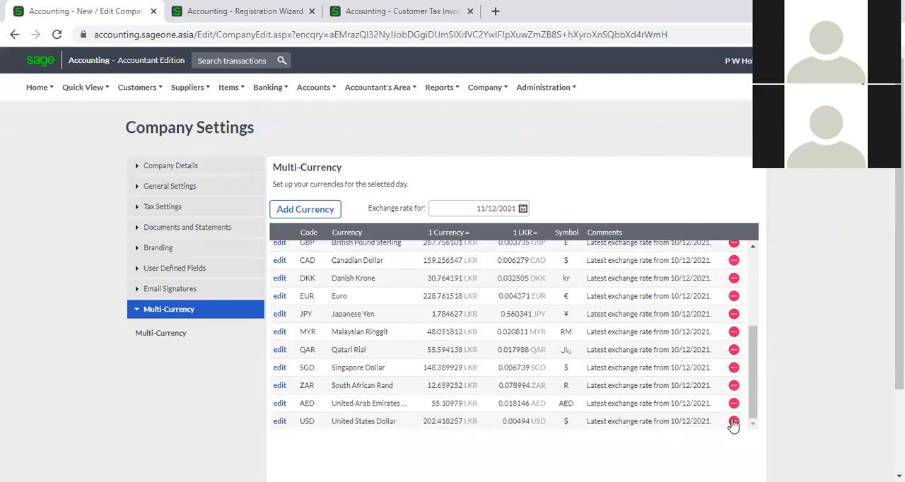
scroll(735, 403, "down", 3)
scroll(735, 304, "up", 5)
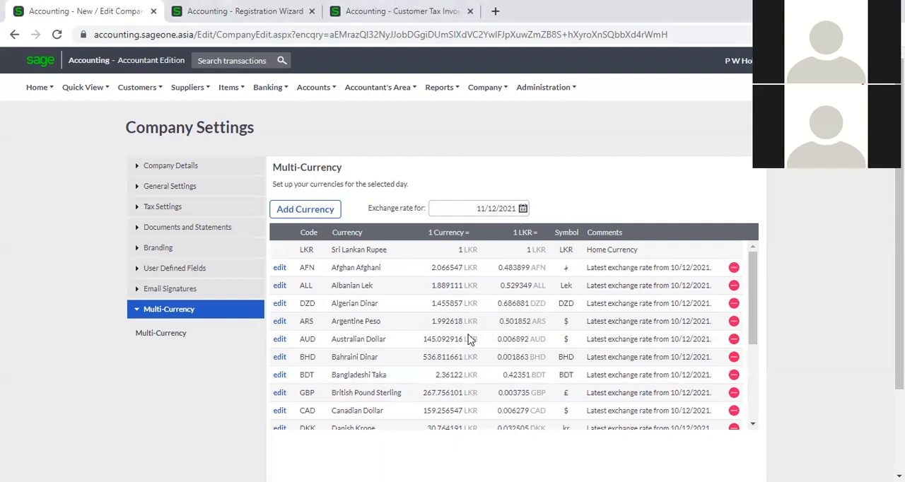
- Show the exchange rates for 01/12/2021 and review them across the currency list
left_click(513, 208)
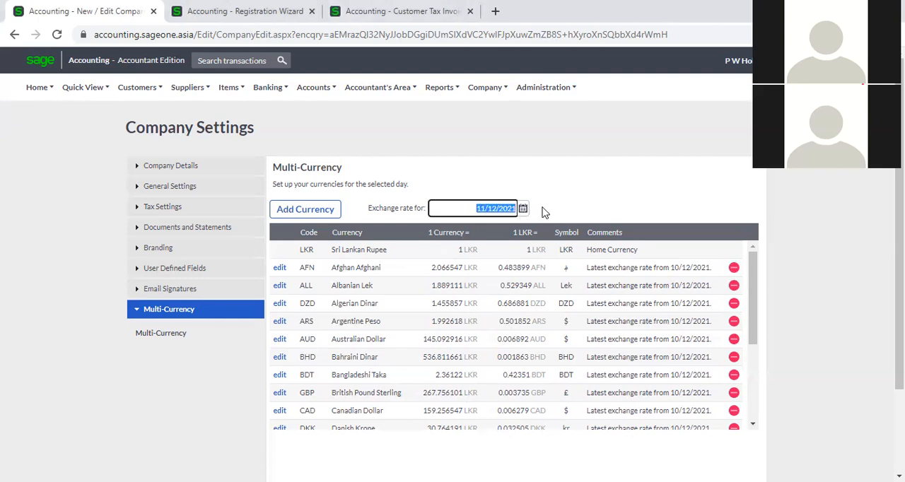
left_click(522, 207)
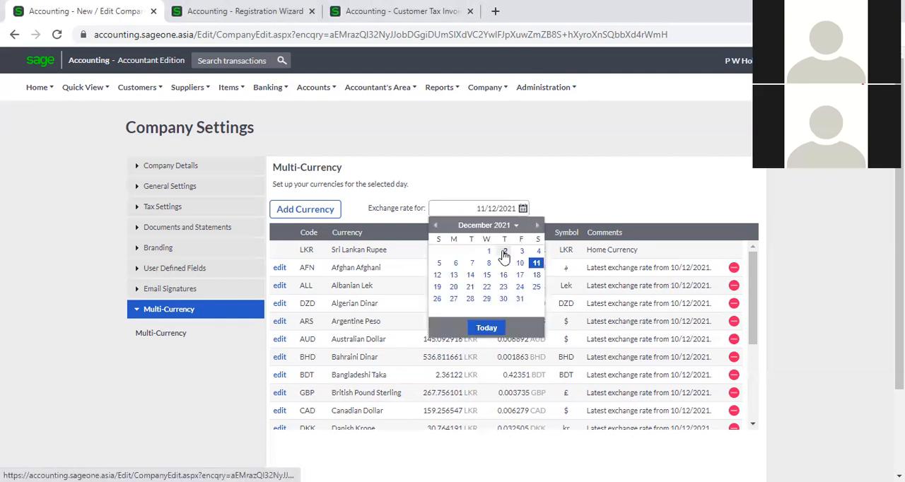
left_click(489, 253)
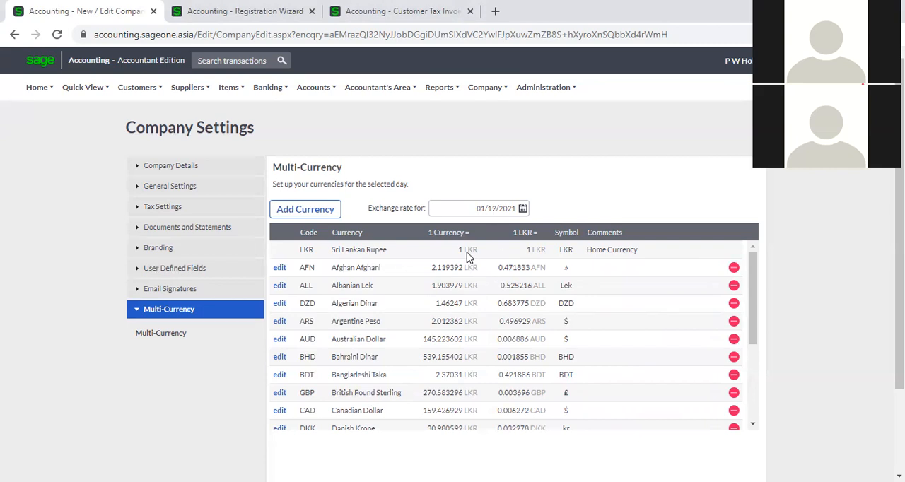
scroll(429, 307, "down", 3)
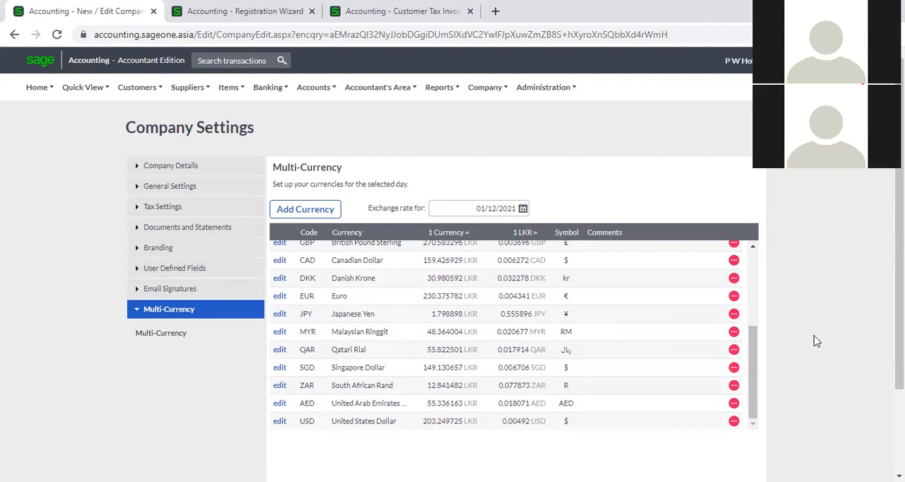
- Remove Danish Krone from the company's currency list and review the remaining currencies
scroll(647, 354, "down", 1)
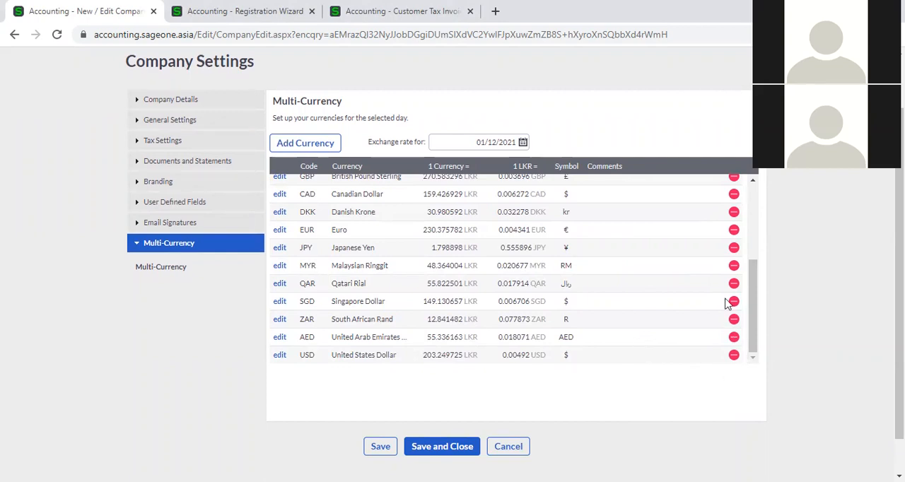
left_click(734, 213)
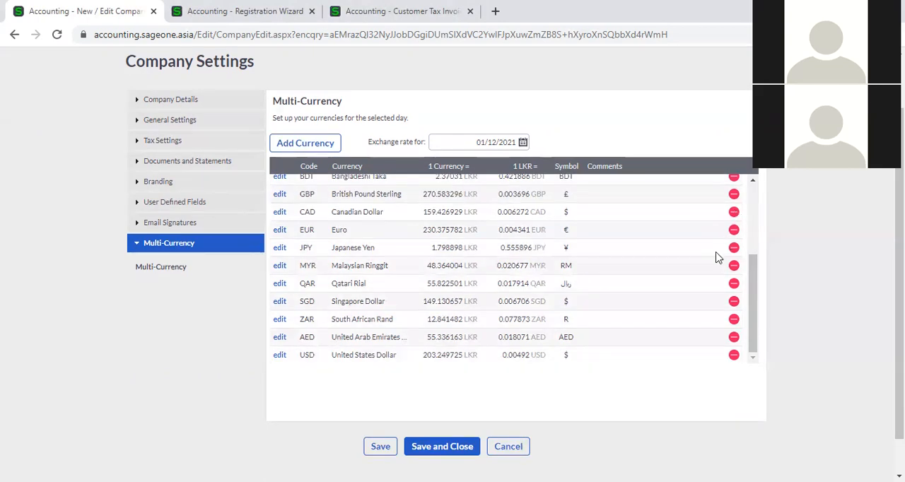
scroll(715, 256, "up", 3)
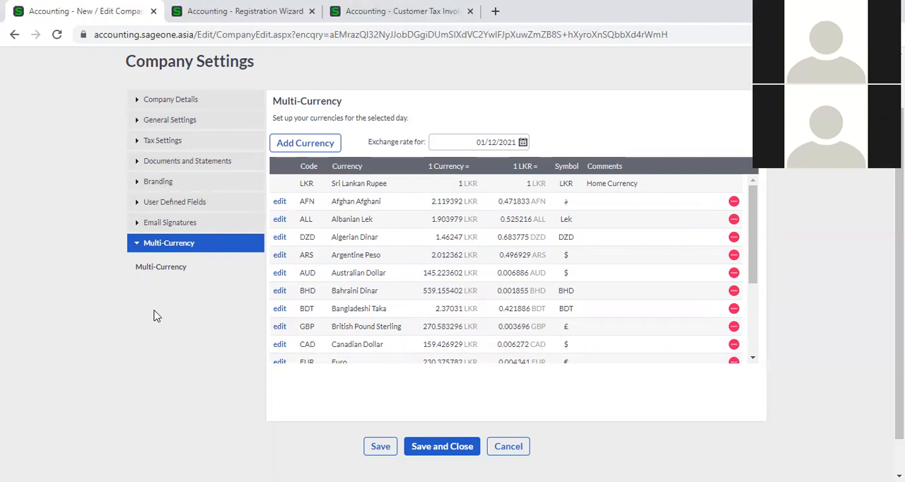
scroll(183, 359, "up", 2)
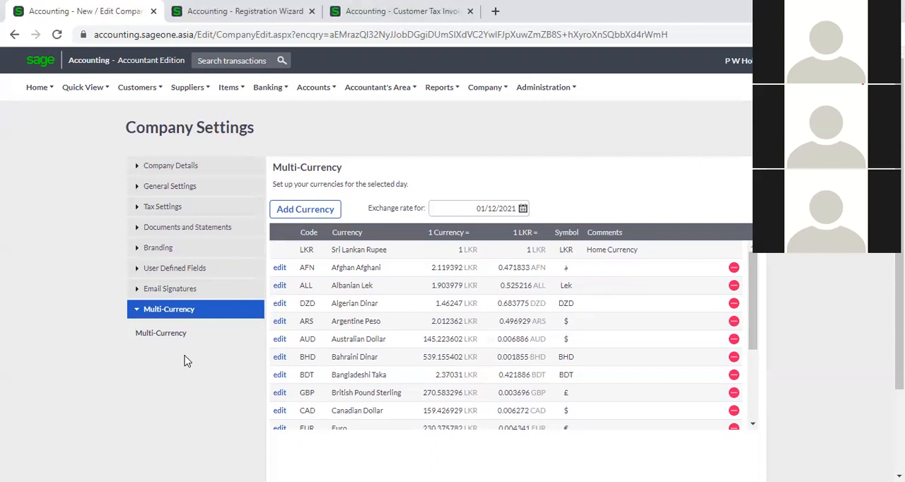
scroll(616, 324, "down", 2)
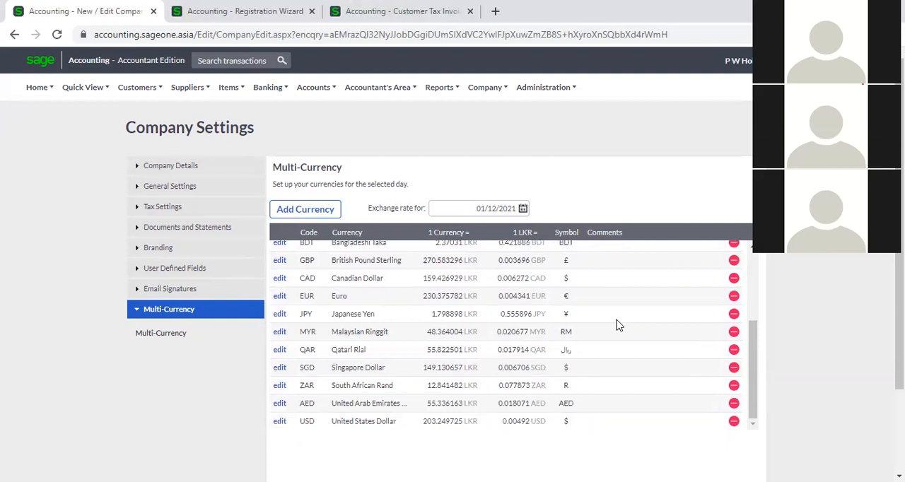
scroll(615, 323, "up", 3)
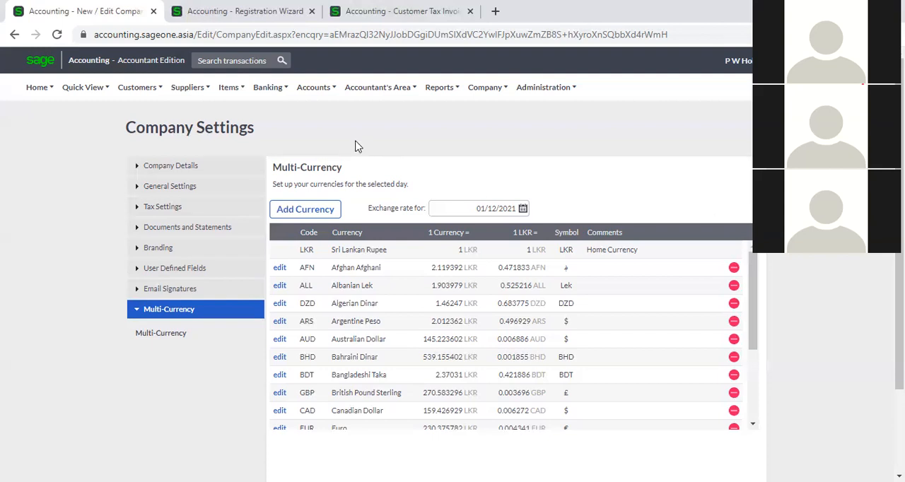
- Start a new supplier record and enter P W Holdings as the supplier name
mouse_move(201, 92)
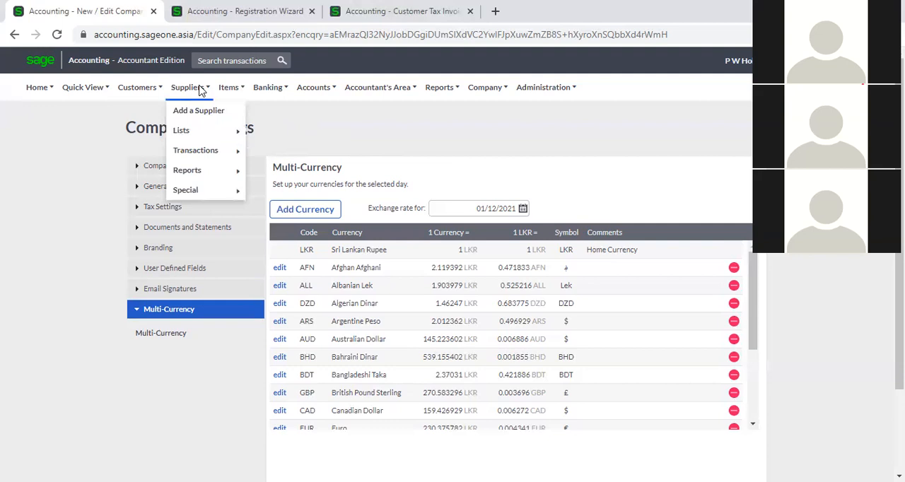
mouse_move(127, 93)
left_click(200, 118)
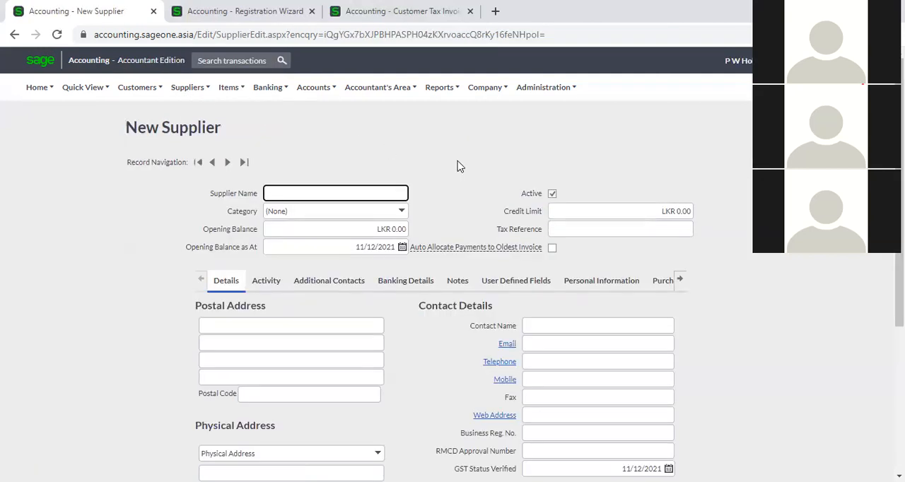
left_click(301, 193)
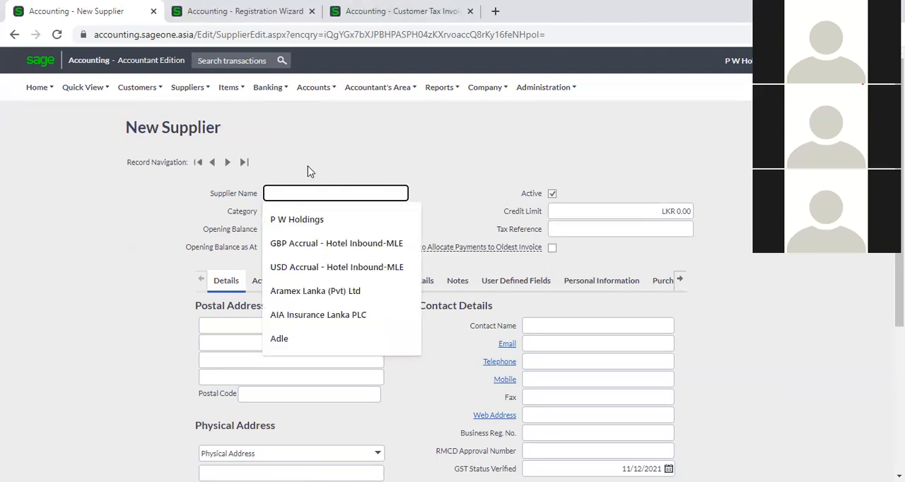
left_click(308, 170)
left_click(313, 192)
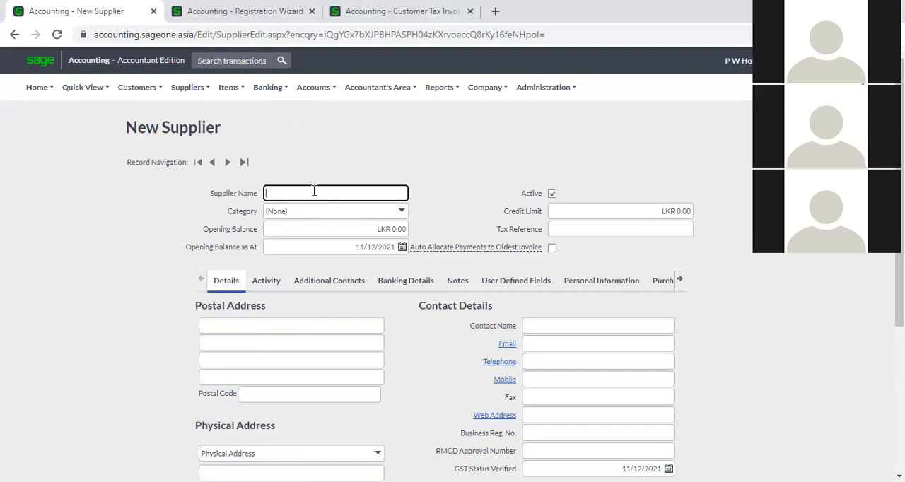
left_click(316, 219)
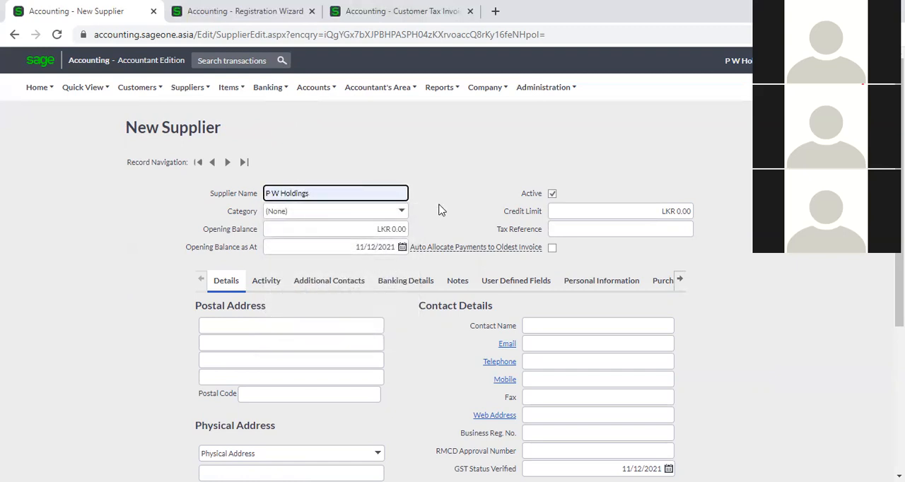
- Review the available supplier categories and assign the Software category to the new supplier
left_click(401, 214)
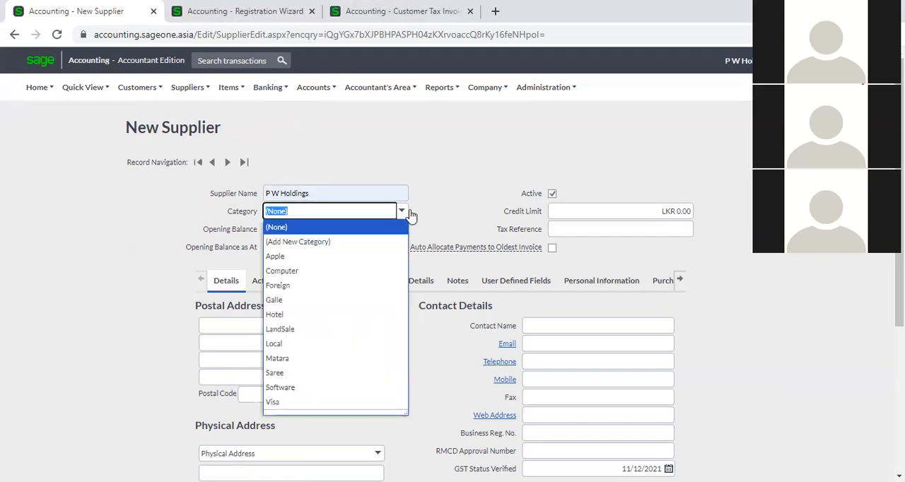
left_click(437, 217)
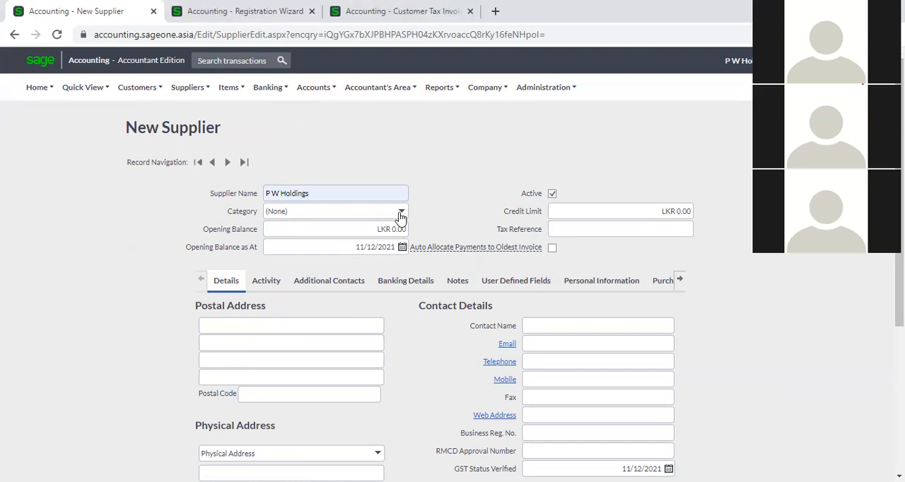
left_click(401, 214)
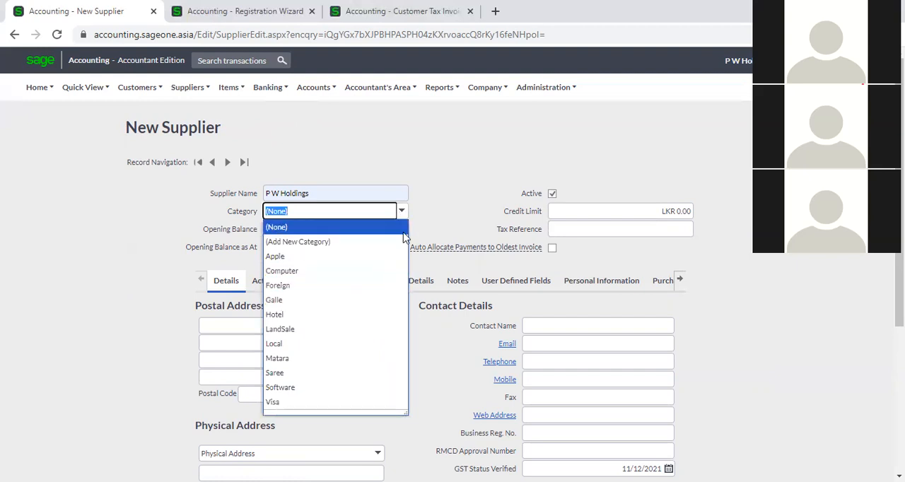
left_click(447, 191)
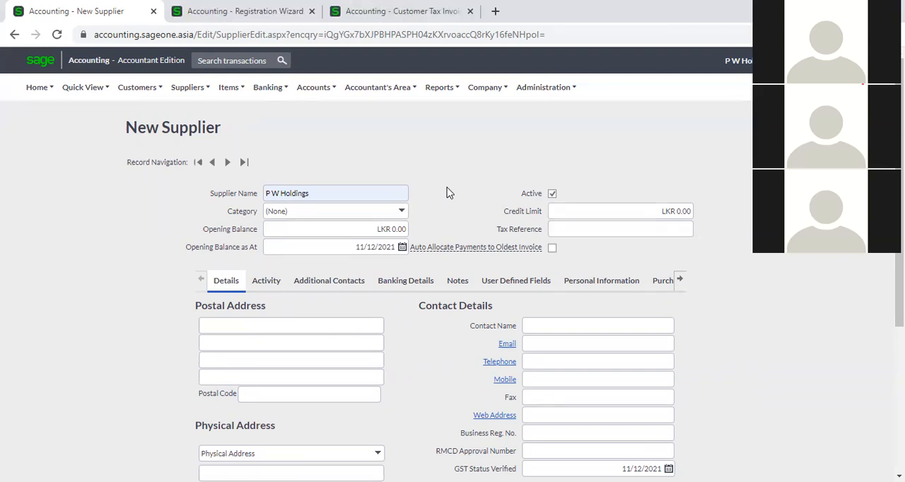
left_click(405, 214)
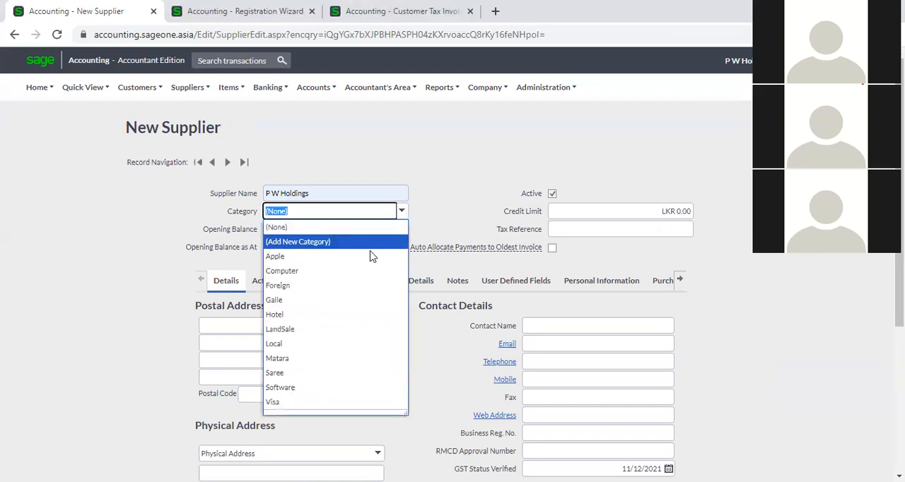
left_click(318, 385)
left_click(434, 217)
- Examine the option for adding a new supplier category and close its form without saving
left_click(403, 214)
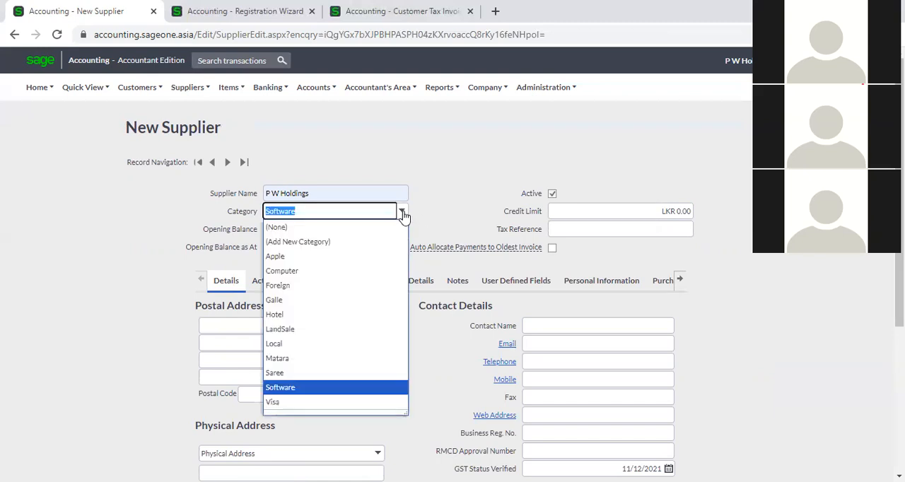
left_click(300, 243)
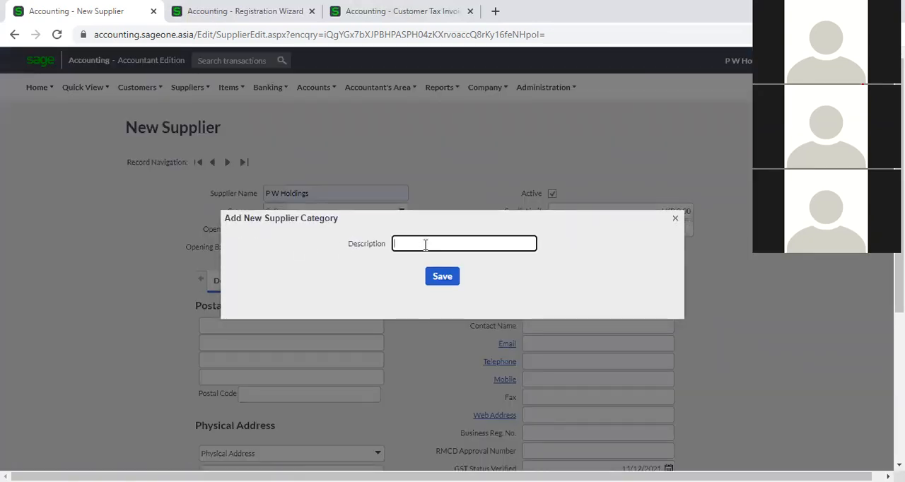
left_click(675, 218)
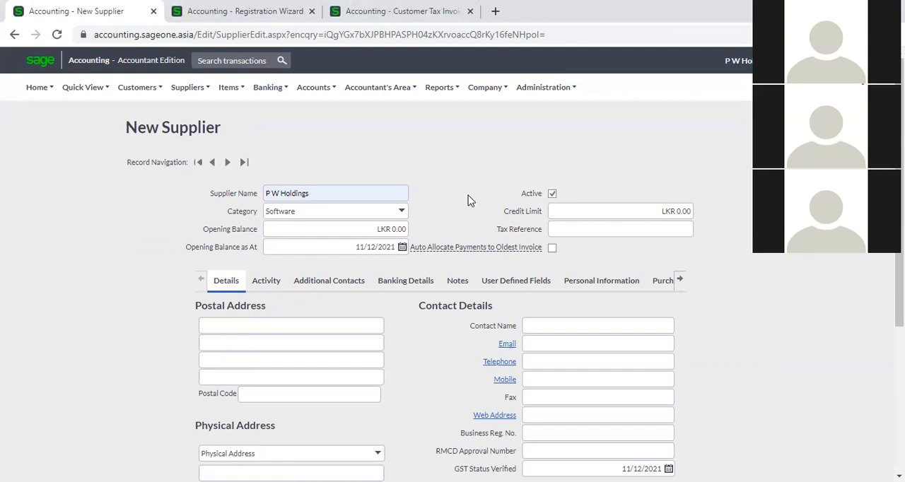
left_click(401, 212)
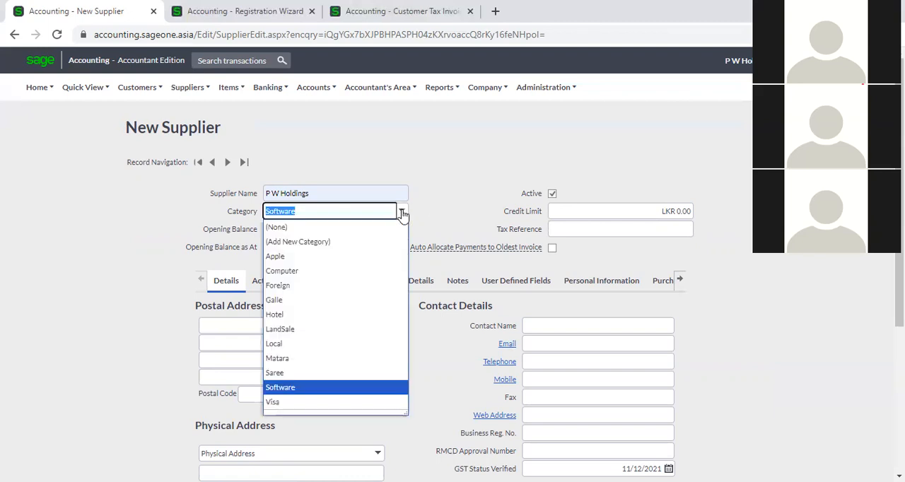
left_click(359, 248)
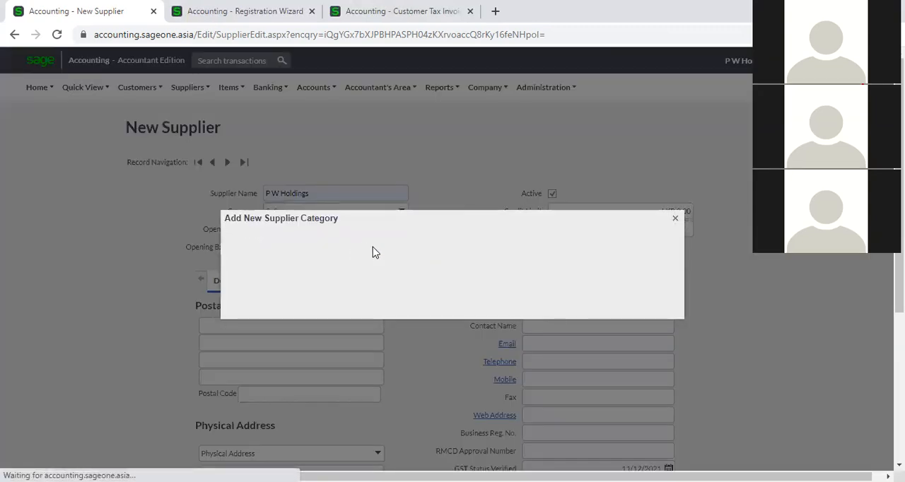
left_click(675, 219)
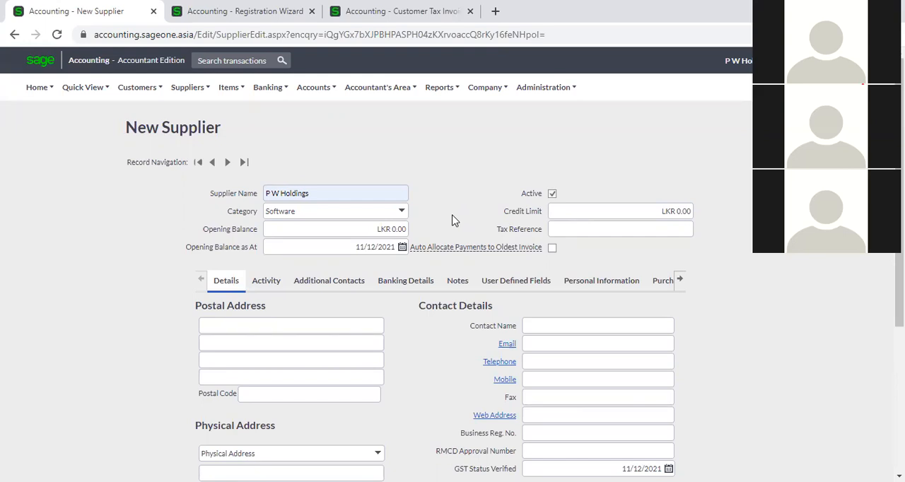
- Set the new supplier's opening balance to LKR 500,000.00
left_click(367, 229)
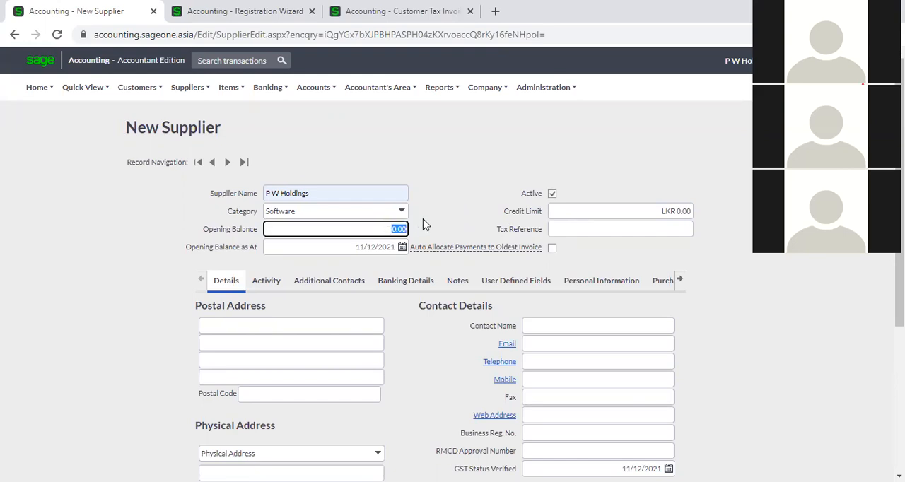
left_click(453, 221)
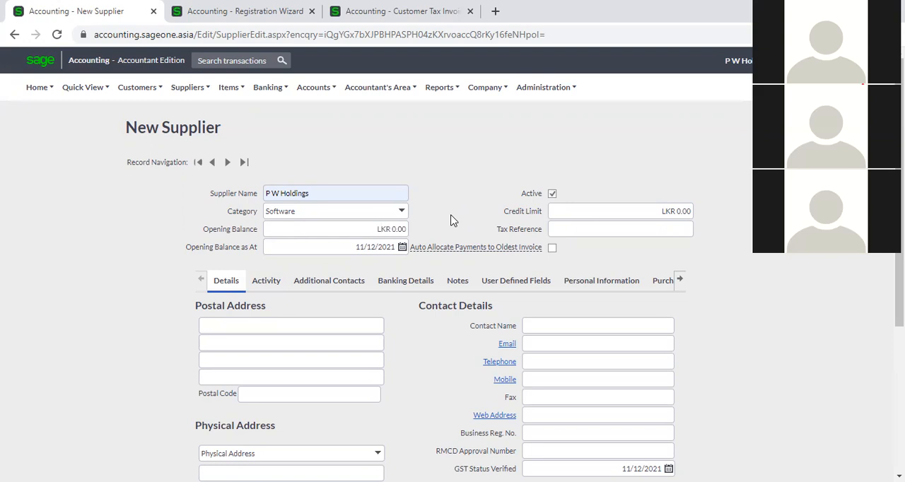
left_click(402, 226)
type("500000")
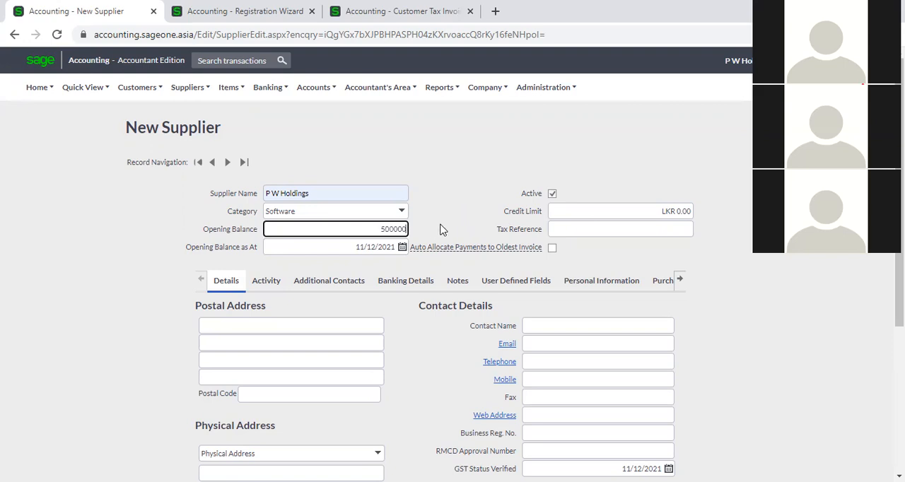
left_click(441, 229)
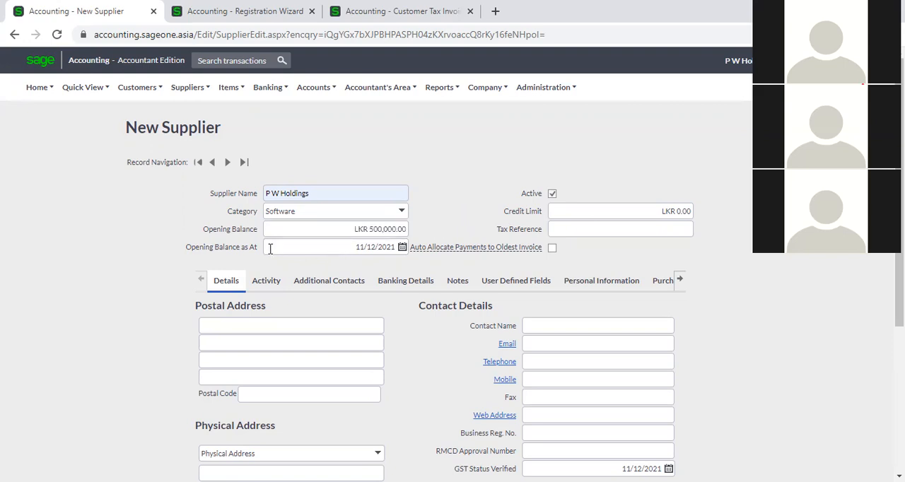
- Set the supplier's opening balance date to 30/11/2021
left_click(403, 248)
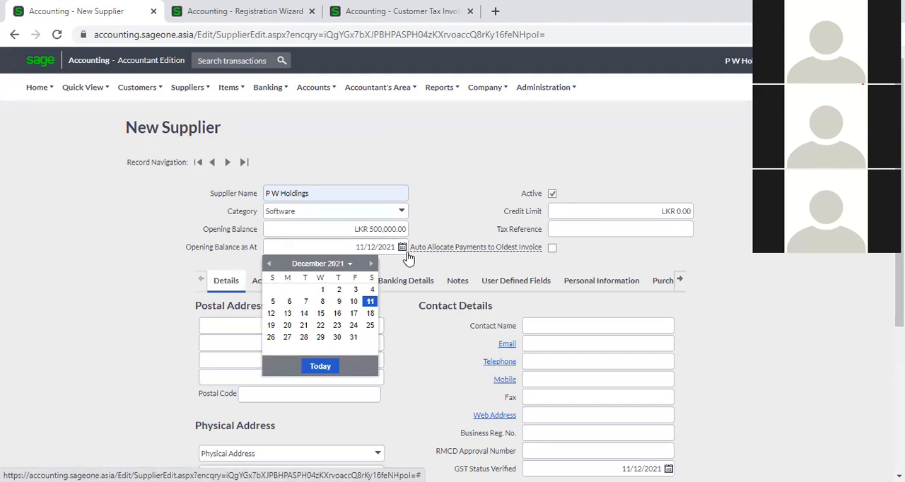
left_click(268, 266)
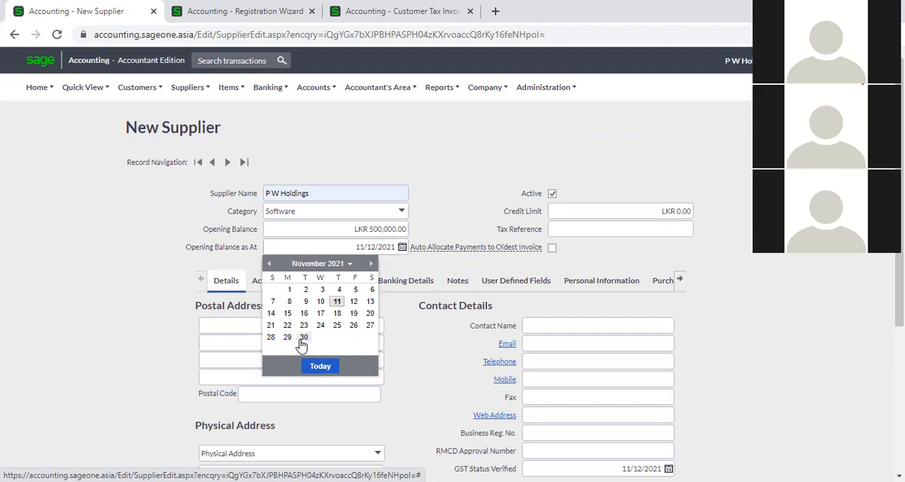
left_click(304, 338)
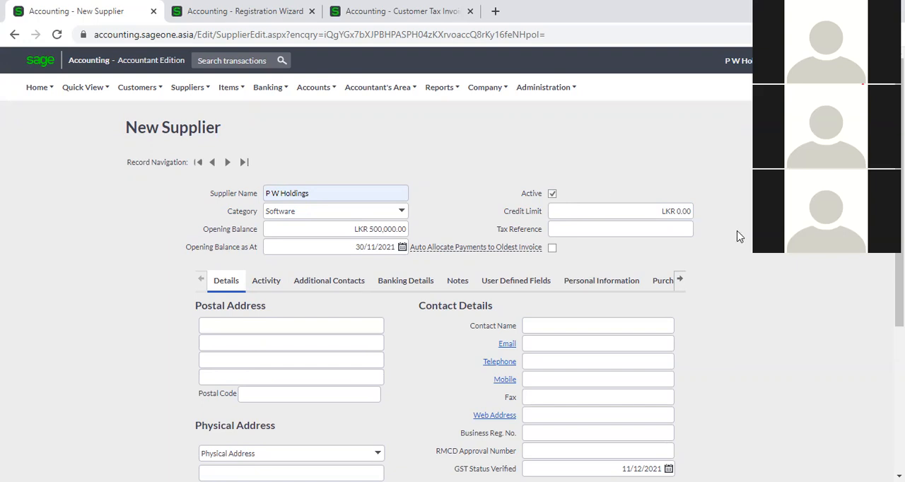
- Set the new supplier's credit limit to LKR 1,000,000.00 and fill in its tax reference number
left_click(671, 212)
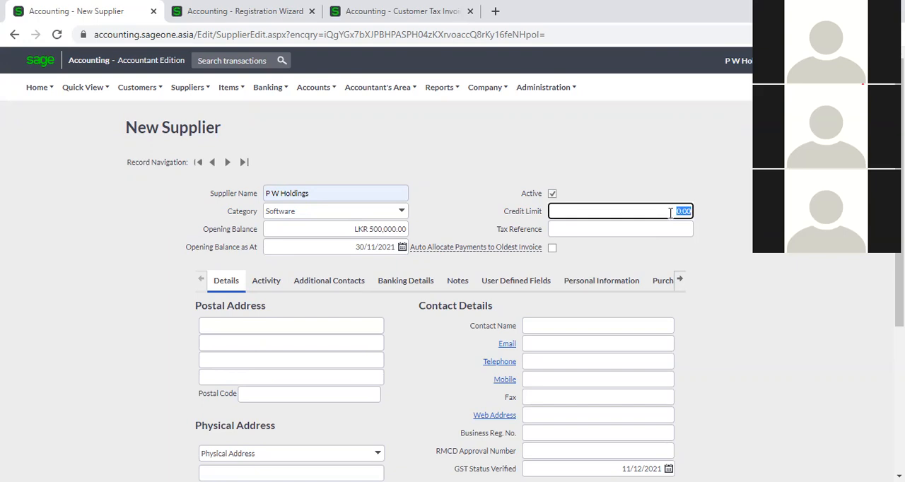
type("1000000")
left_click(751, 258)
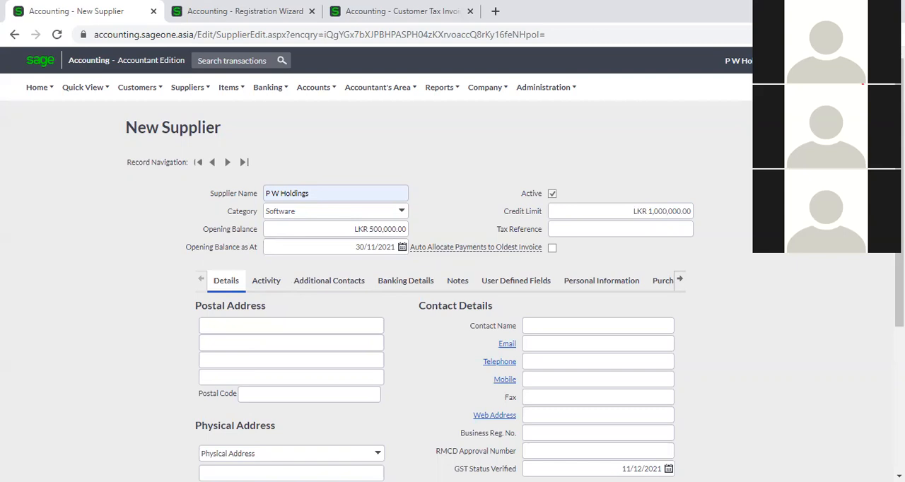
left_click(672, 227)
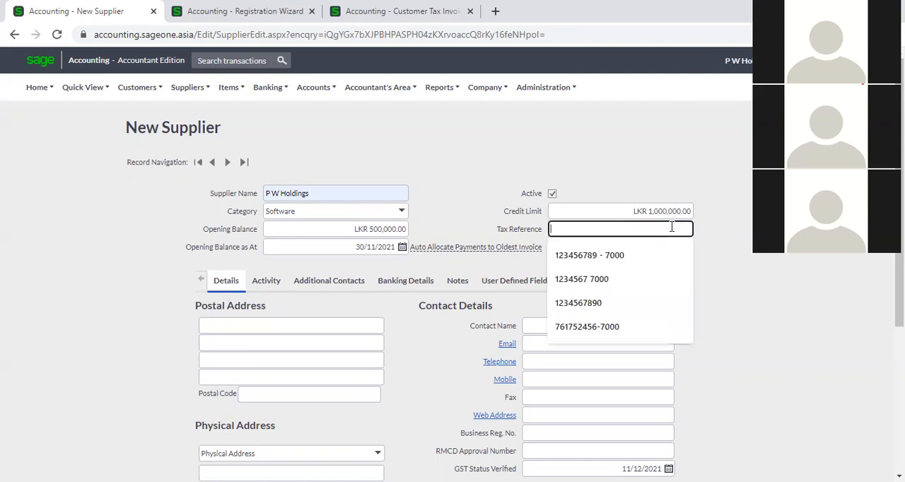
left_click(651, 256)
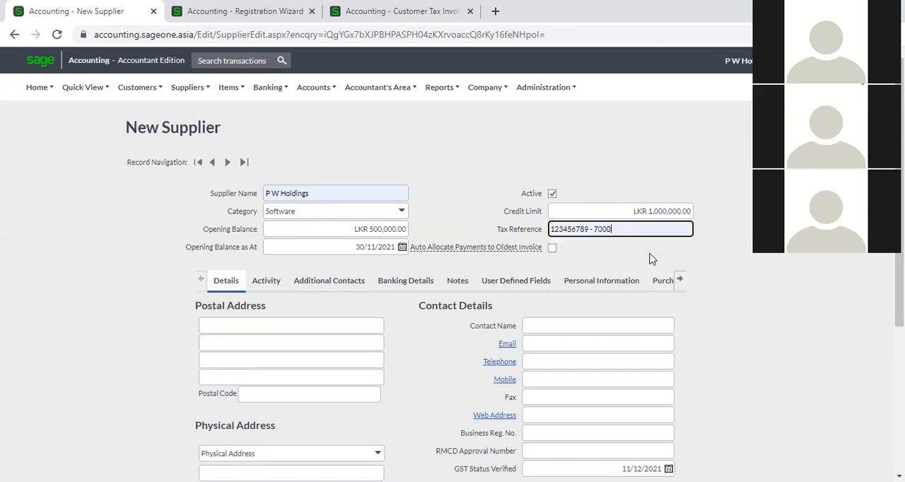
left_click(725, 264)
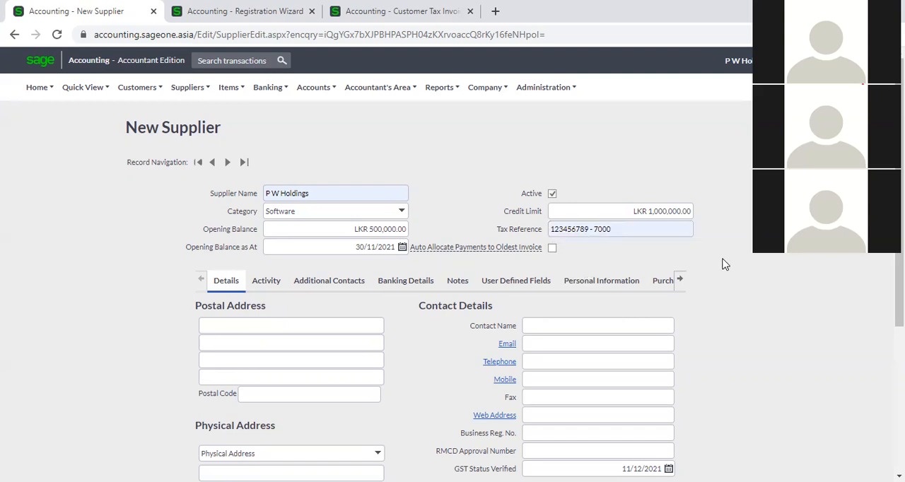
- Duplicate the New Supplier browser tab and open the List of Suppliers in the duplicate
mouse_move(510, 249)
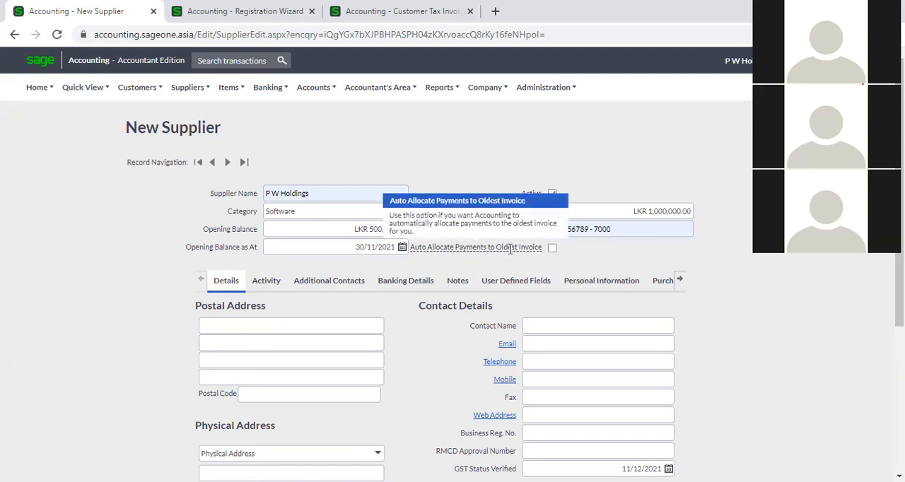
right_click(79, 17)
left_click(106, 112)
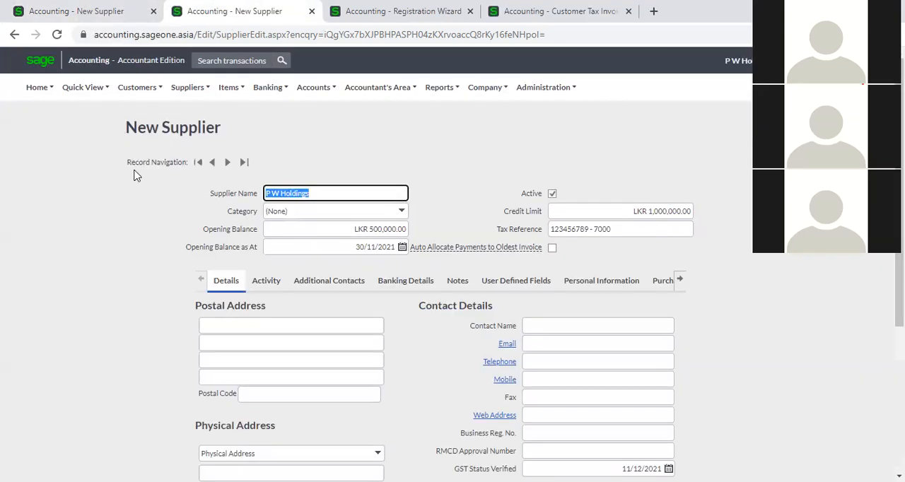
mouse_move(187, 87)
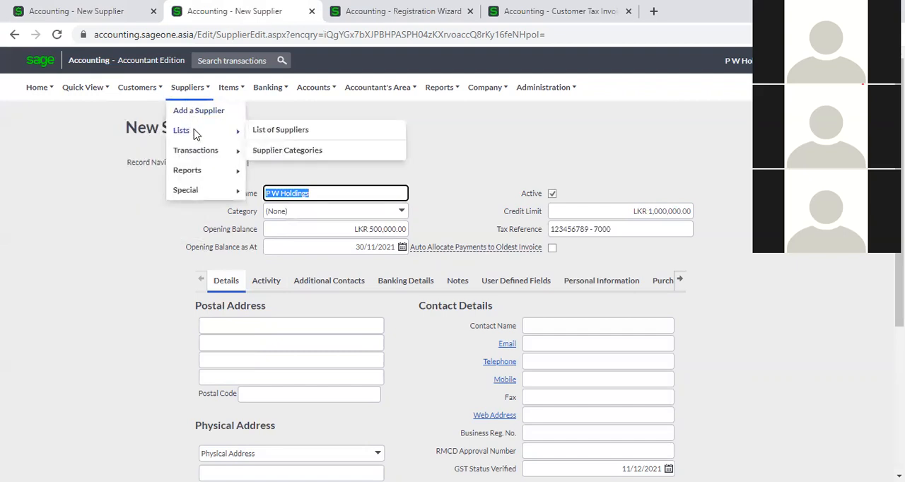
mouse_move(221, 154)
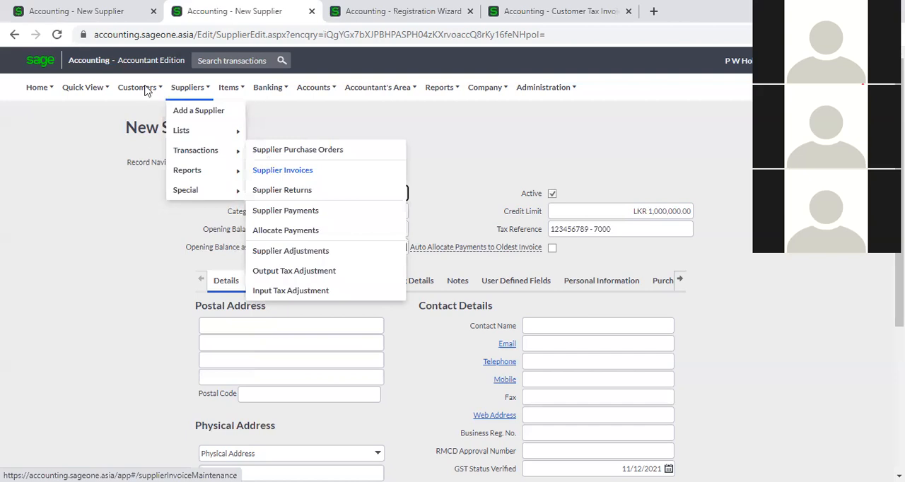
mouse_move(146, 89)
mouse_move(146, 155)
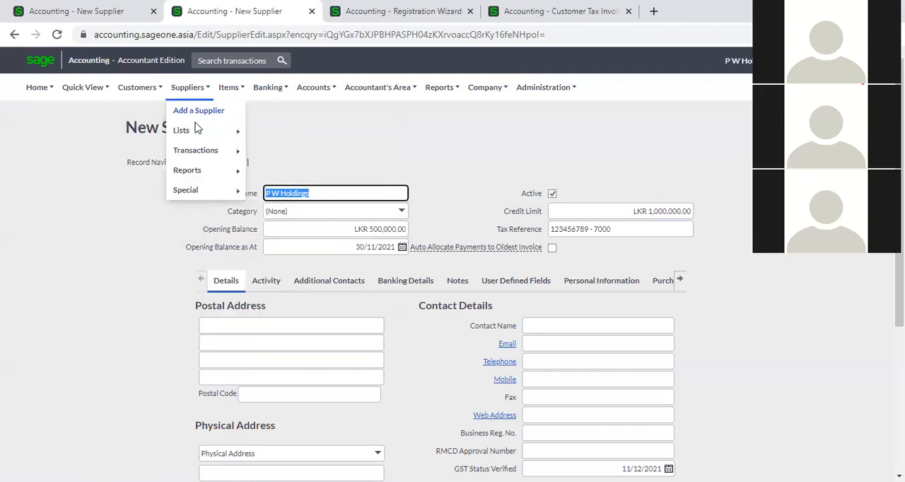
mouse_move(198, 130)
left_click(278, 133)
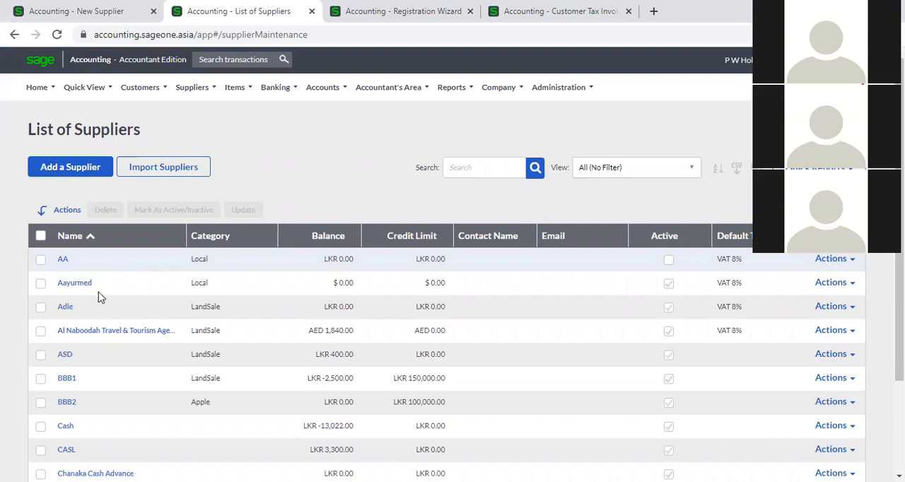
- Look through all five pages of the supplier list, checking each supplier's category, balance and credit limit
scroll(111, 335, "down", 3)
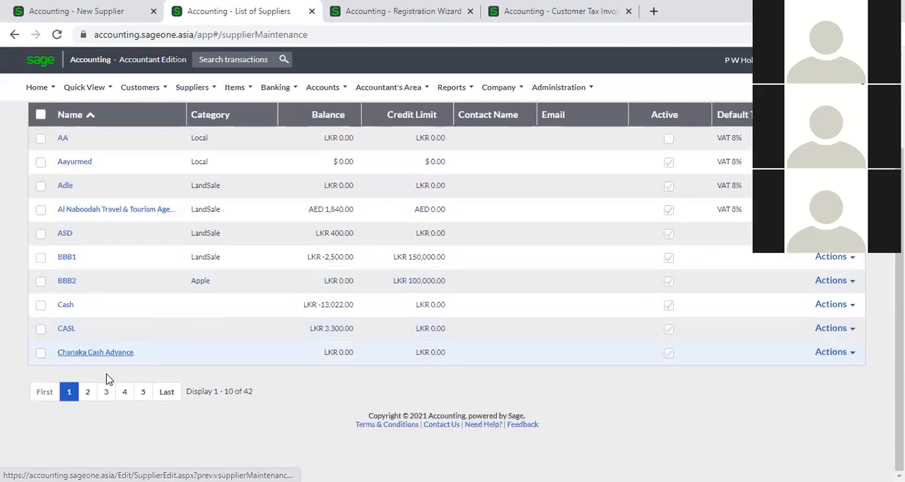
left_click(87, 393)
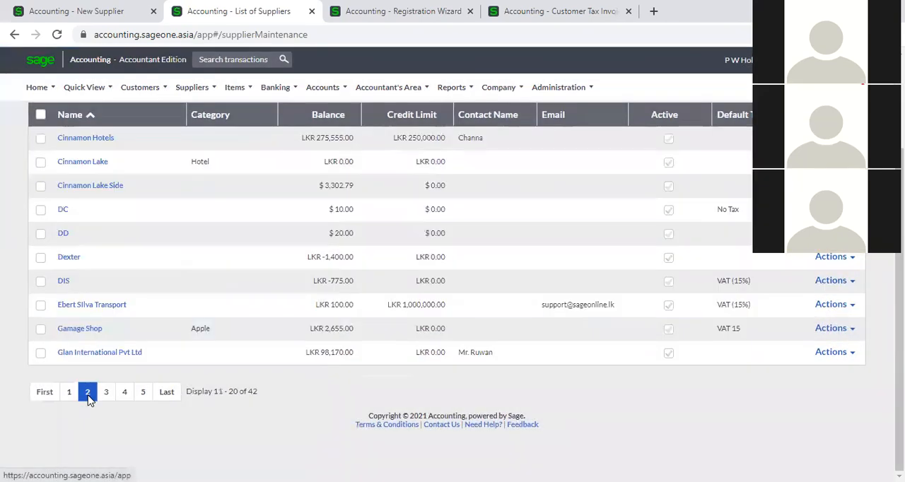
left_click(70, 393)
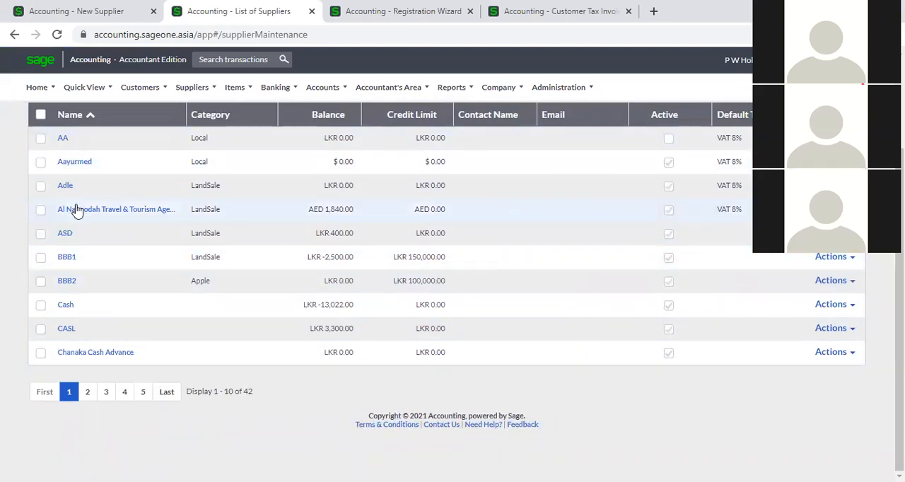
left_click(87, 393)
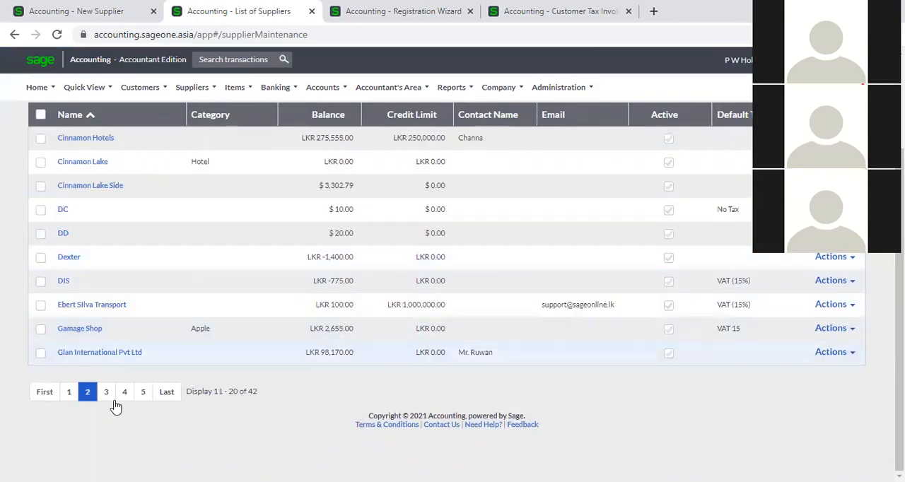
left_click(106, 394)
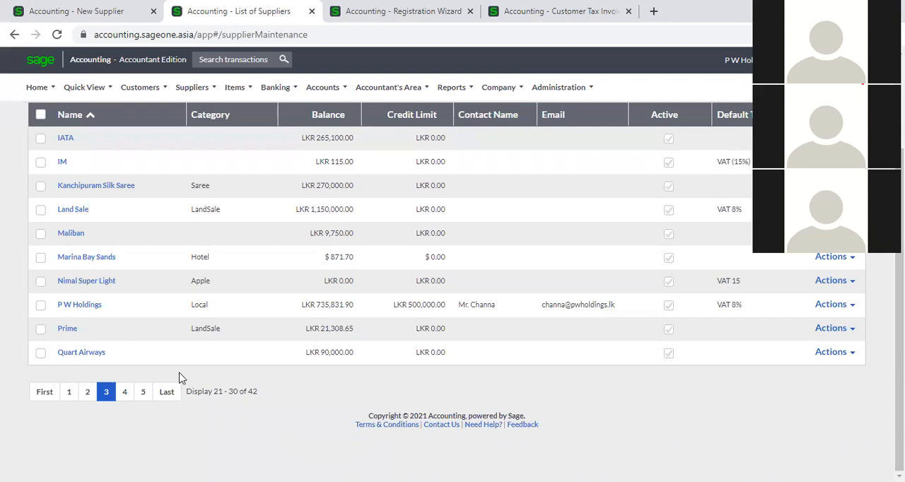
left_click(125, 393)
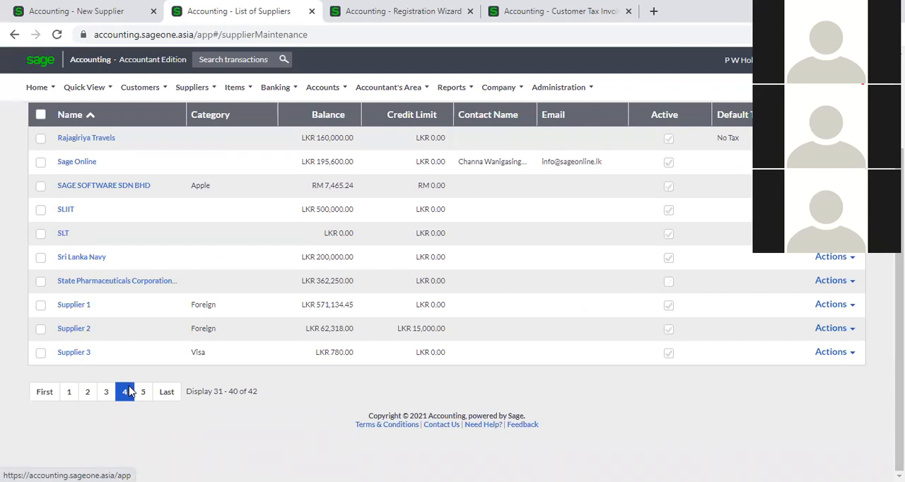
left_click(145, 395)
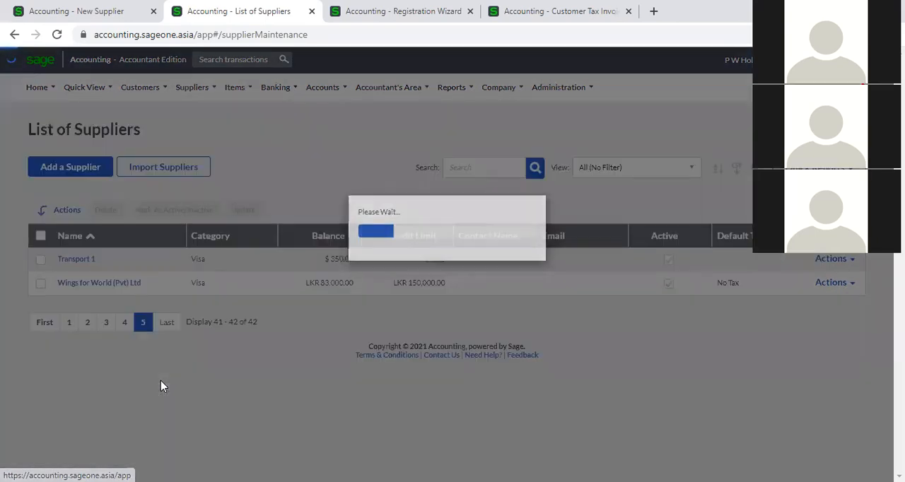
- Return to the first page of suppliers, open the Cash supplier and examine its automatic payment allocation setting
left_click(69, 323)
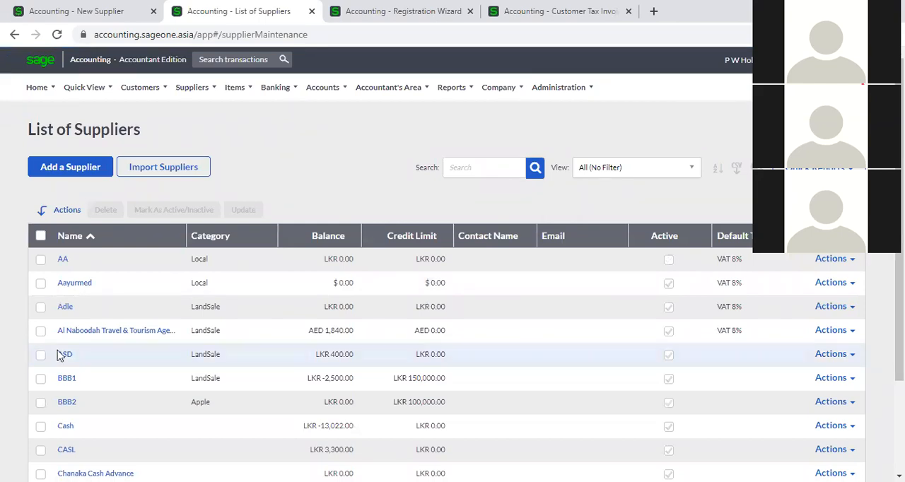
scroll(65, 356, "down", 1)
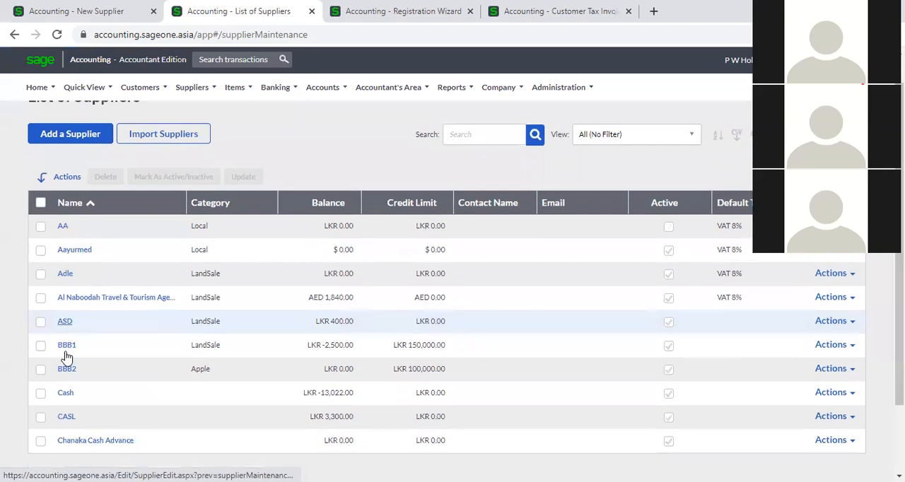
scroll(253, 366, "down", 1)
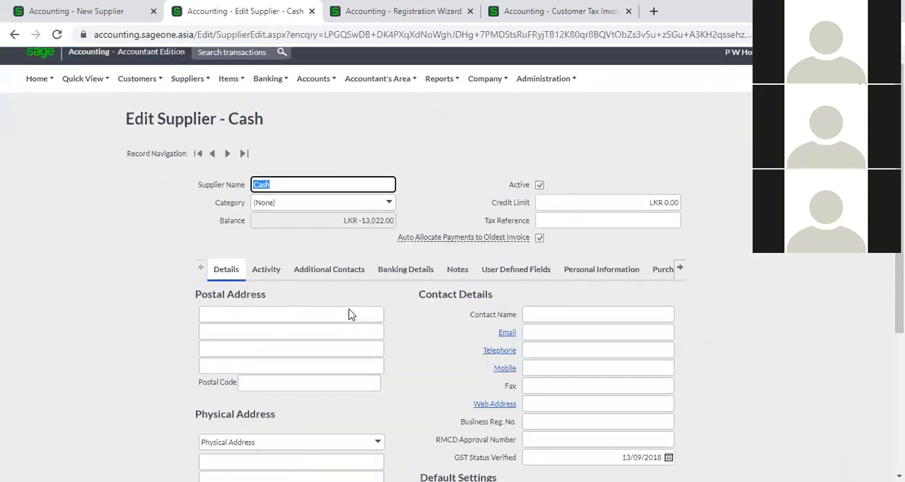
scroll(351, 314, "down", 2)
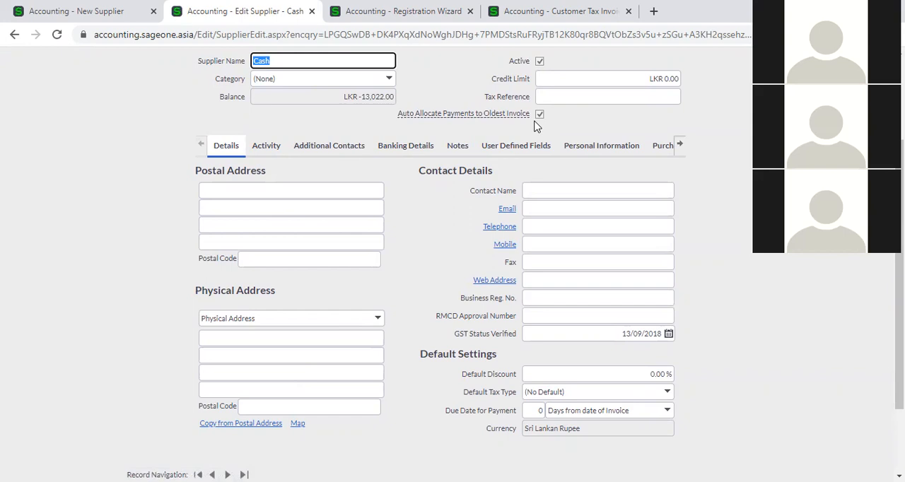
scroll(538, 128, "up", 1)
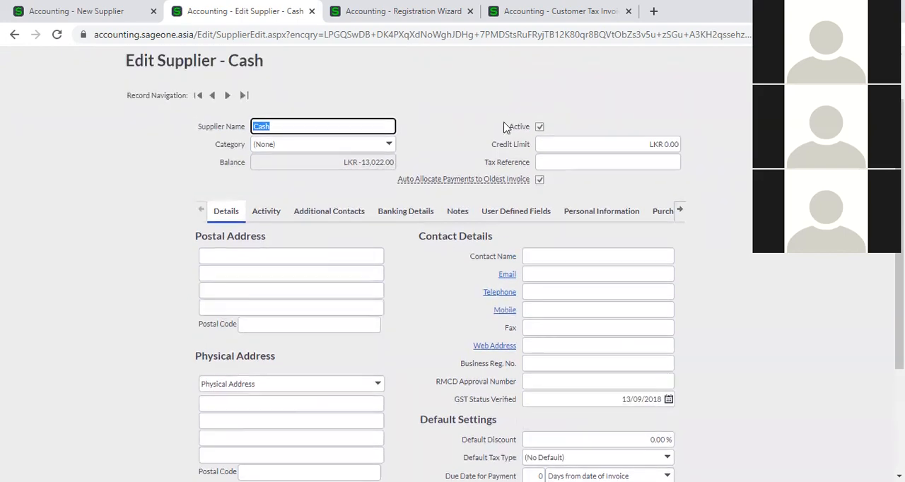
scroll(180, 116, "up", 1)
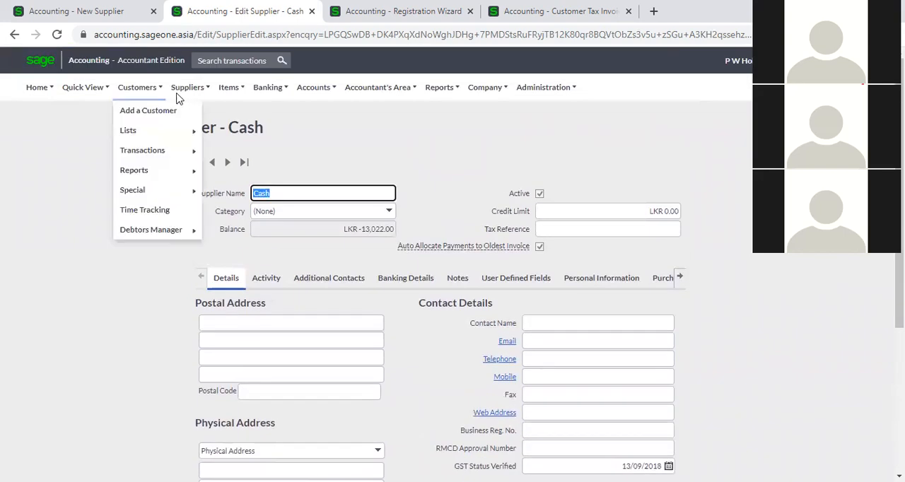
- Start a new supplier payment and select Cash as the supplier
mouse_move(194, 98)
mouse_move(192, 150)
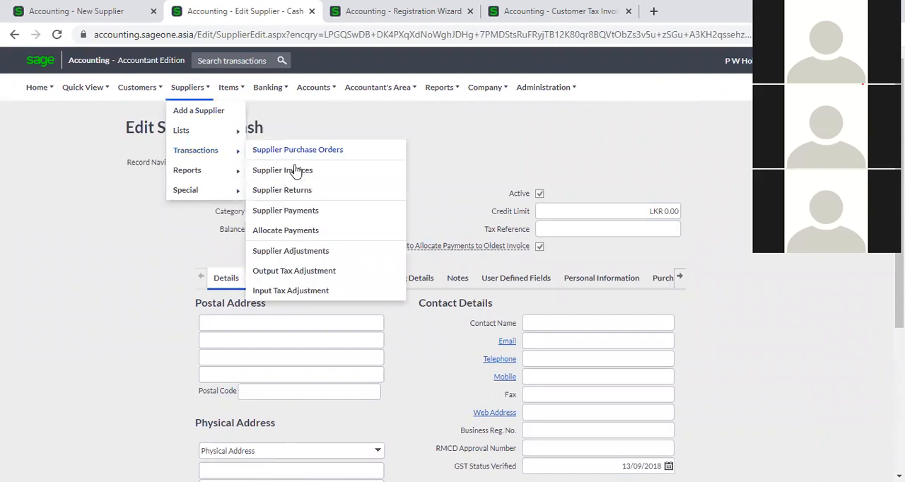
left_click(297, 215)
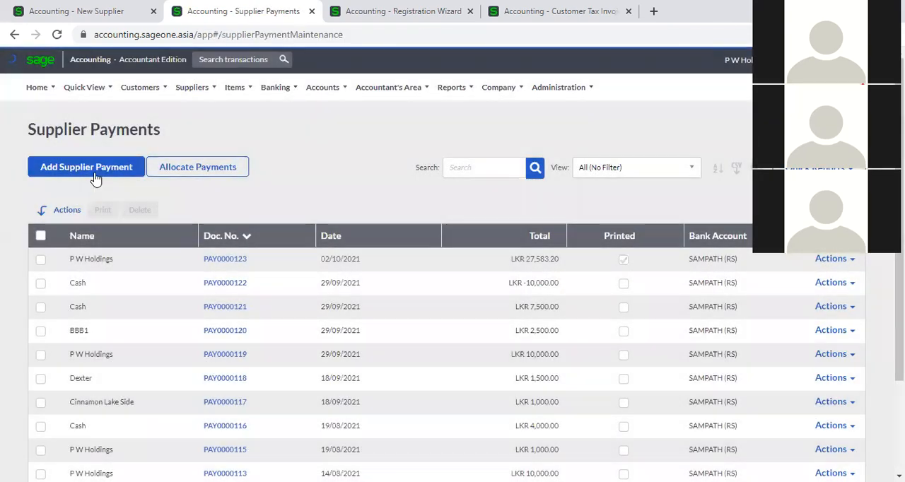
left_click(95, 176)
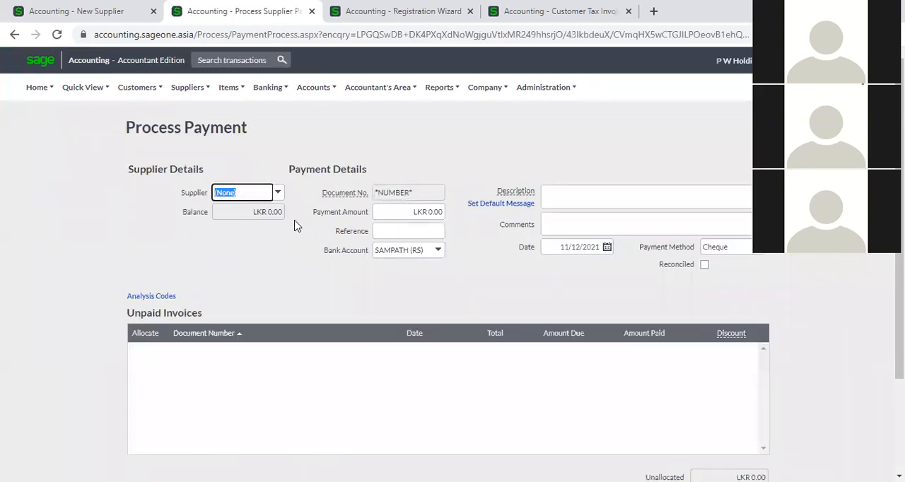
type("Cash")
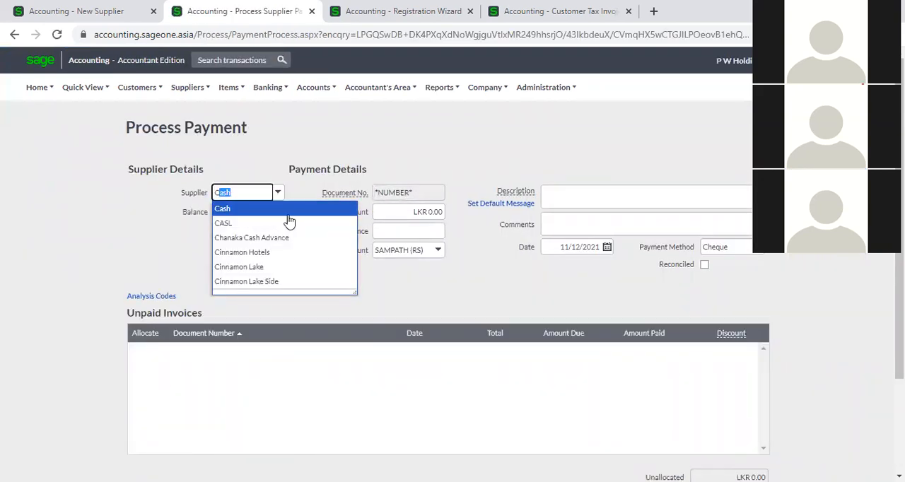
left_click(289, 220)
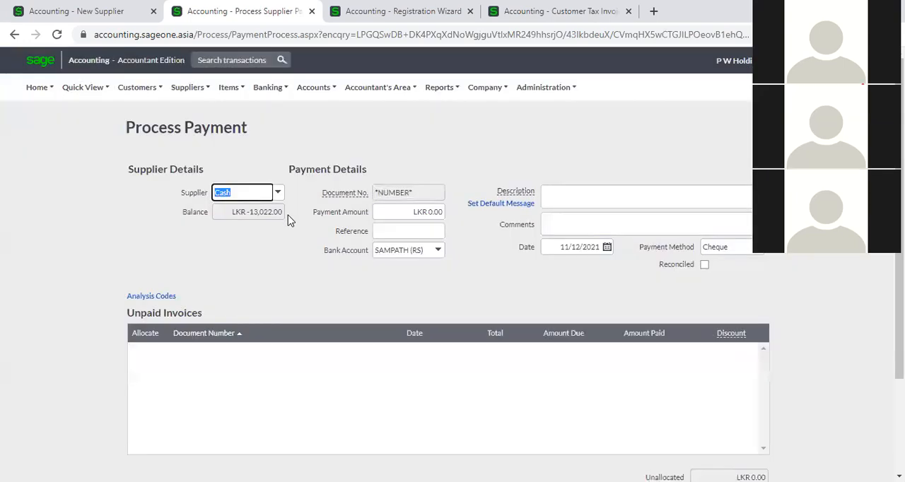
- Change the payment's supplier to P W Holdings
left_click(277, 200)
type("P W Holdings")
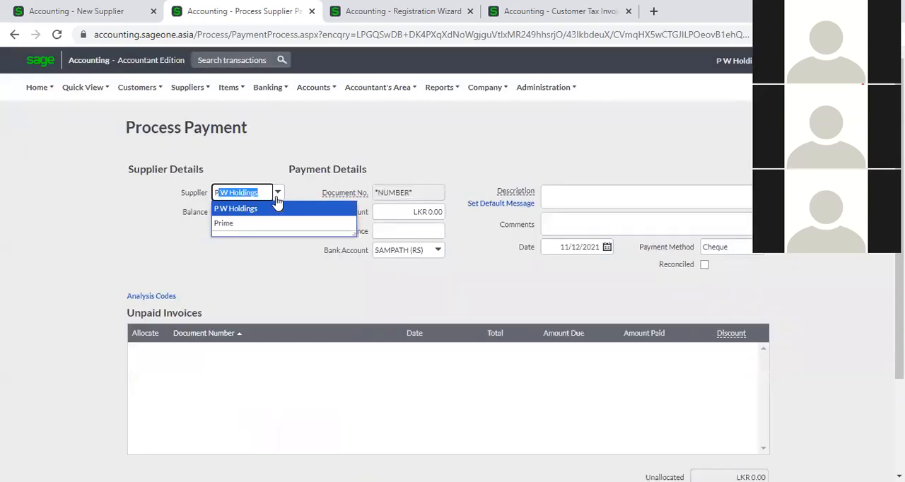
left_click(277, 212)
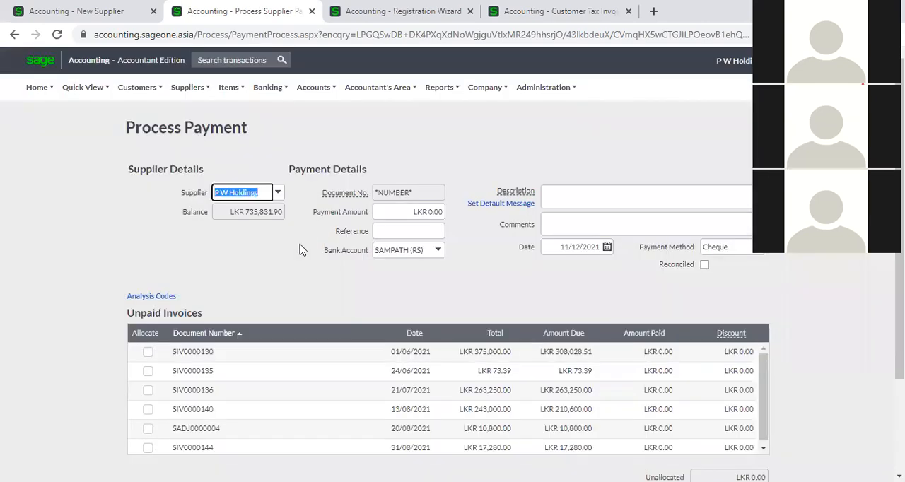
left_click(247, 268)
- Try a payment amount of LKR 10,000,000.00 for P W Holdings
left_click(400, 211)
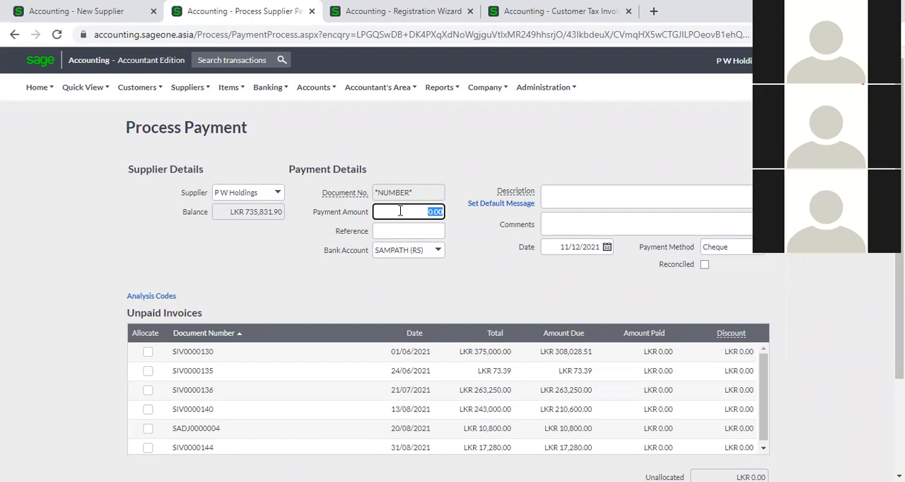
type("10000000")
key("Tab")
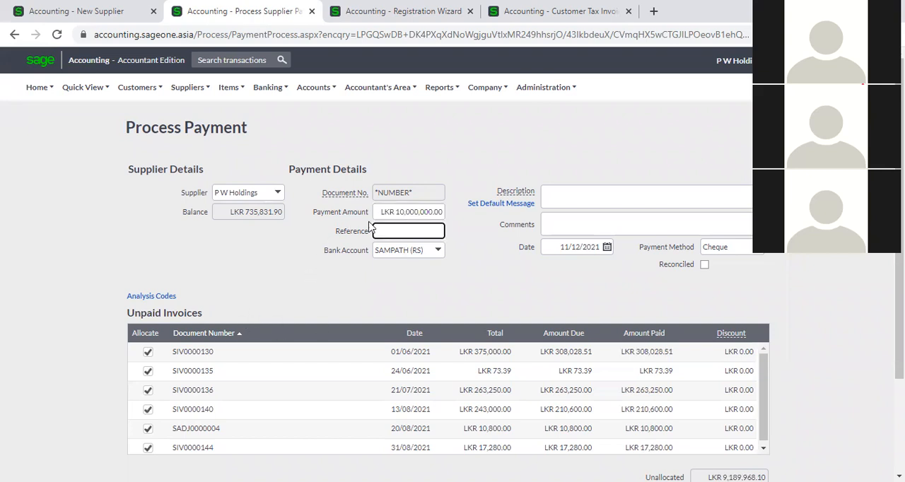
- Try a payment amount of LKR 500,000.00 for P W Holdings and check how it is allocated across the unpaid invoices
left_click(389, 213)
key("BackSpace")
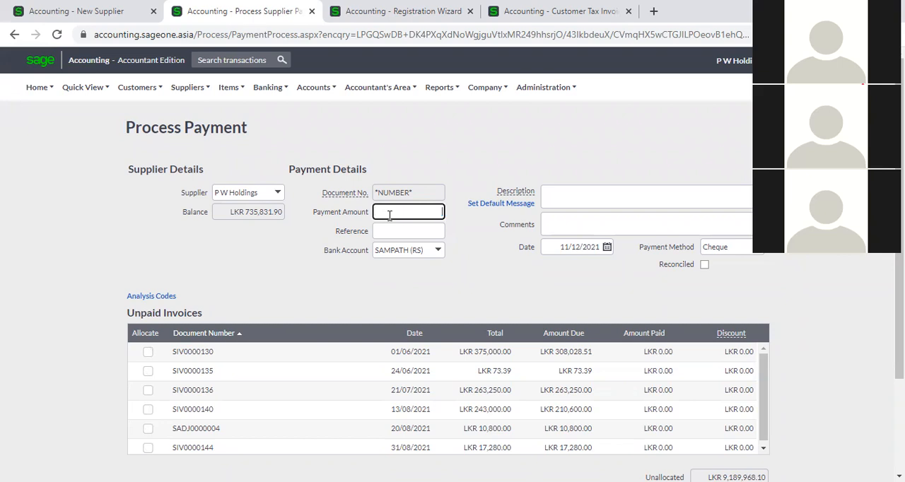
scroll(454, 312, "down", 1)
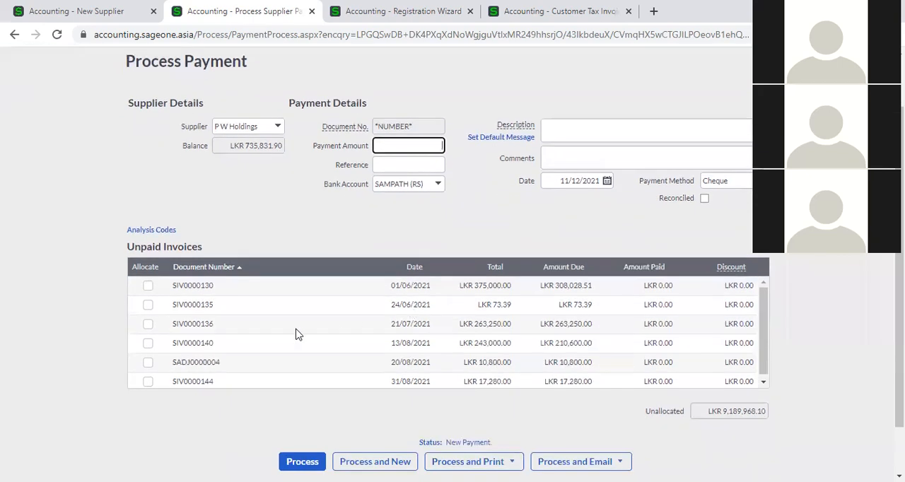
scroll(252, 331, "down", 1)
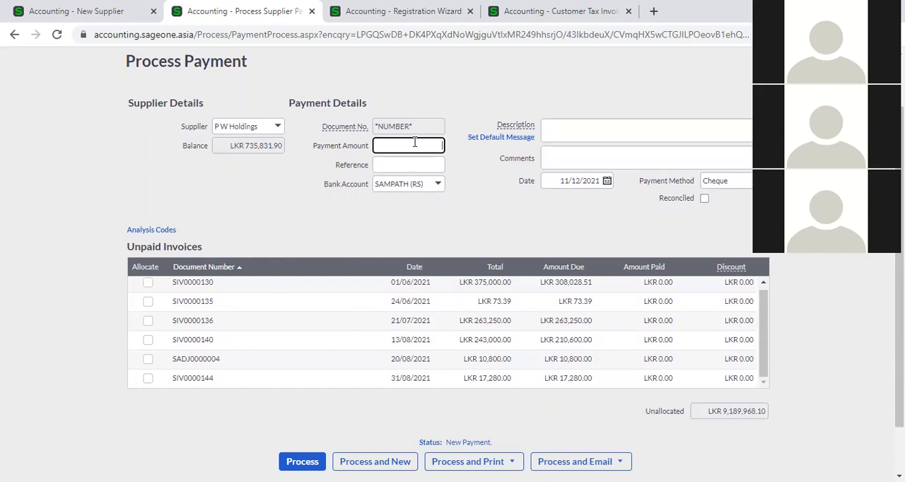
type("00000")
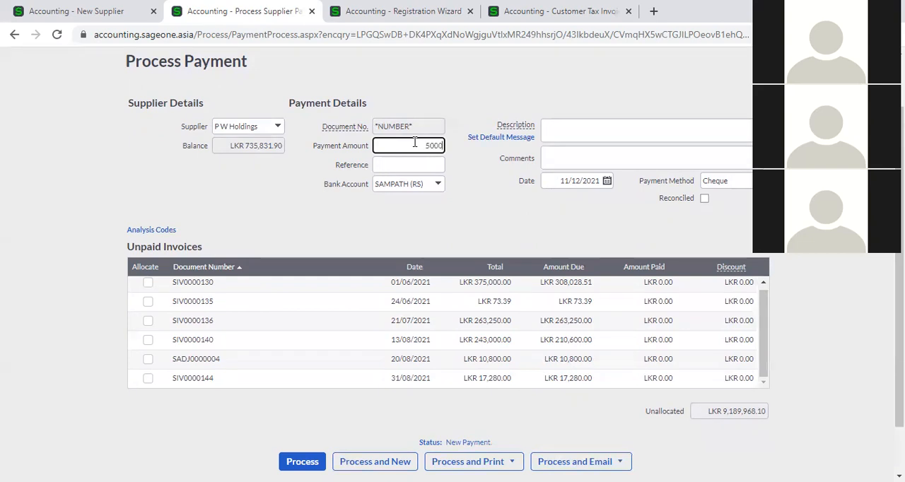
key("Tab")
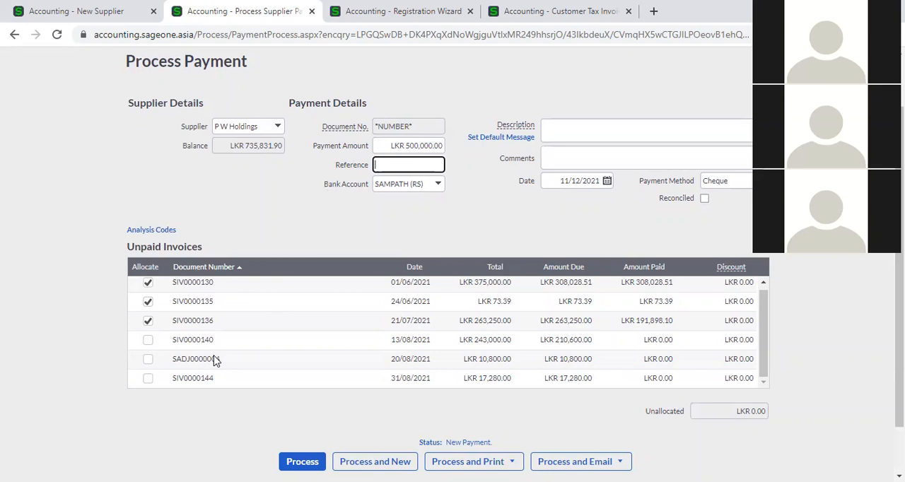
- Read the explanation of Auto Allocate Payments to Oldest Invoice on the new supplier record and return to the payment
left_click(104, 16)
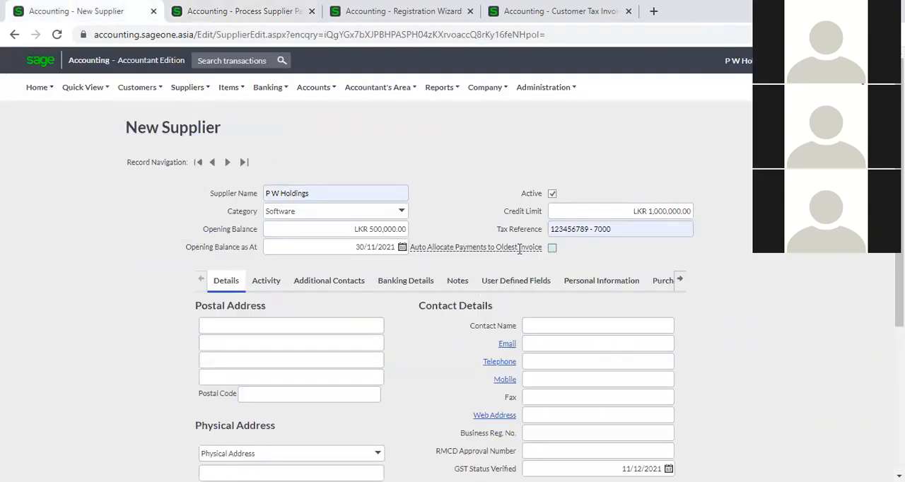
mouse_move(513, 247)
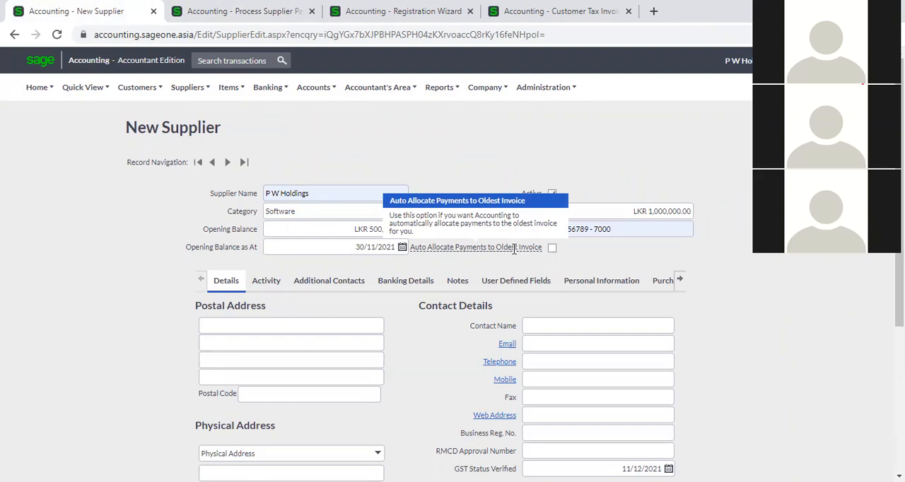
left_click(269, 13)
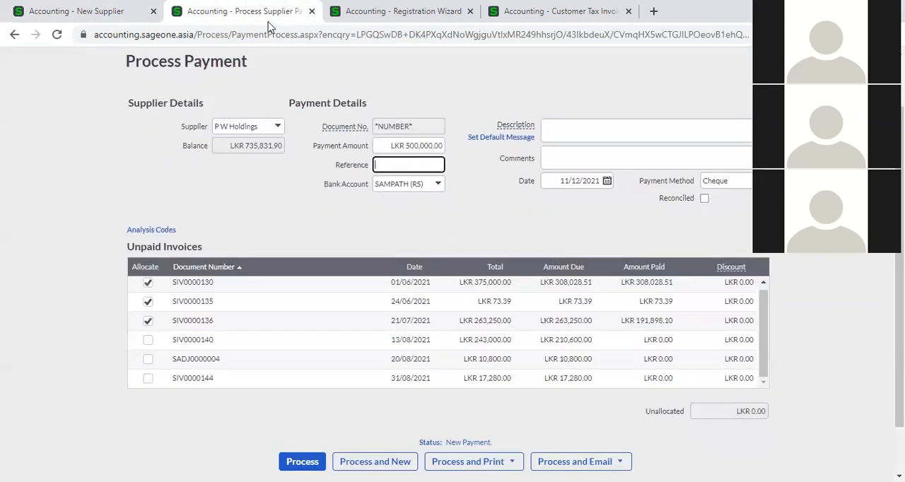
- Try a payment amount of LKR 700,000.00 for P W Holdings
left_click(417, 146)
key("BackSpace")
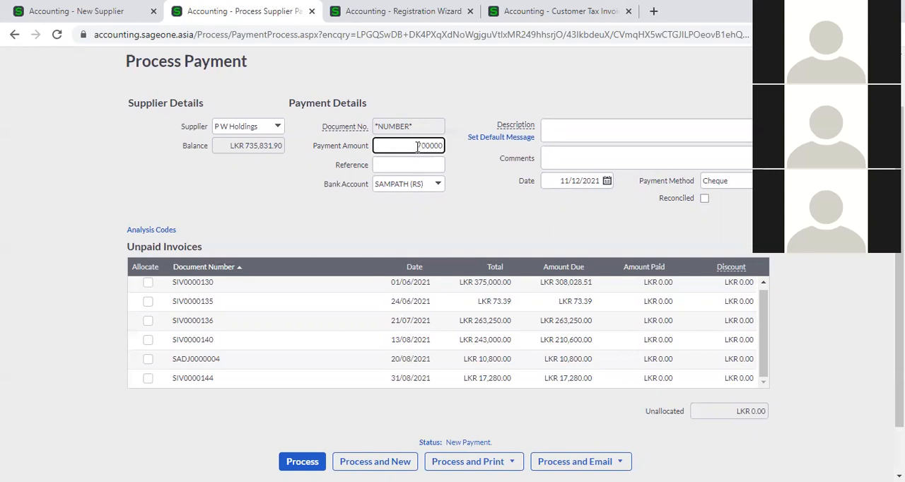
key("Tab")
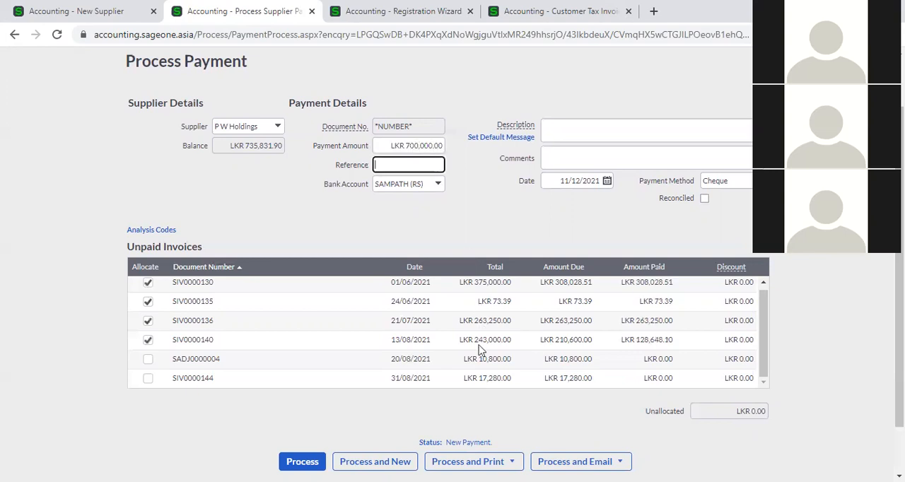
- Sort the payment's unpaid invoices by date
left_click(410, 266)
scroll(414, 333, "down", 1)
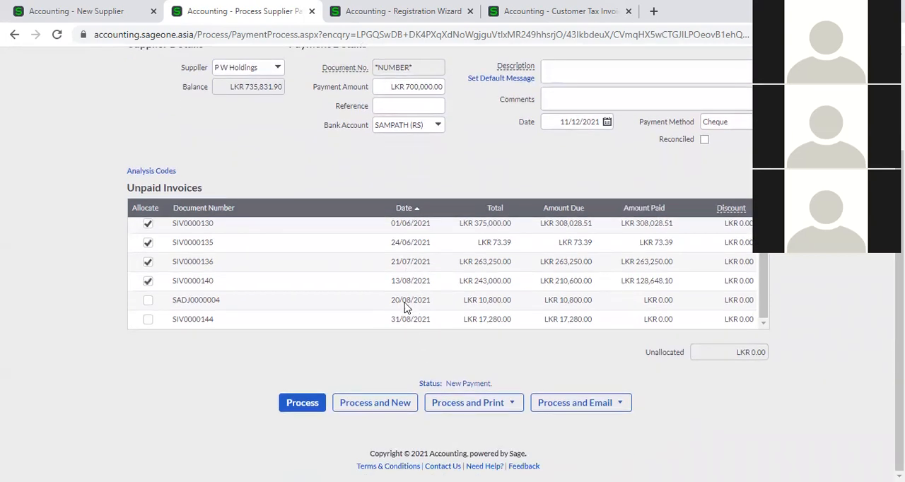
scroll(404, 306, "up", 1)
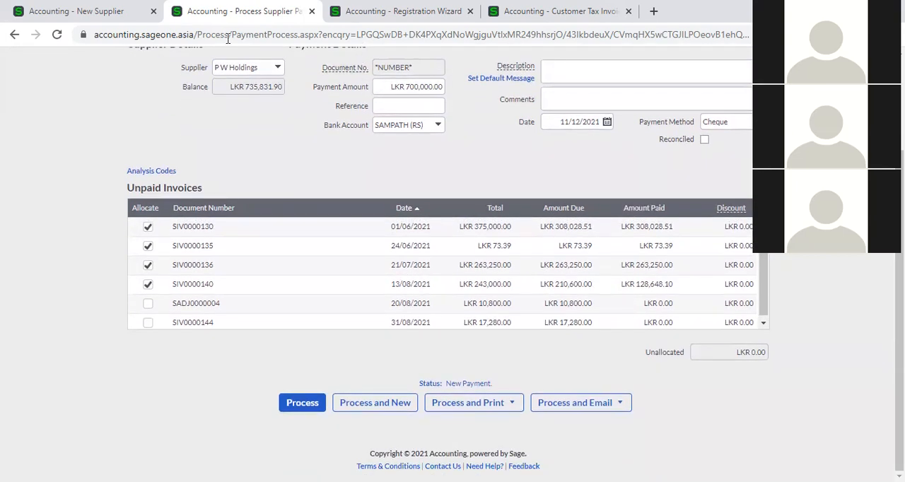
- Revisit the new supplier's automatic allocation option and clear the amount of the P W Holdings payment
left_click(93, 12)
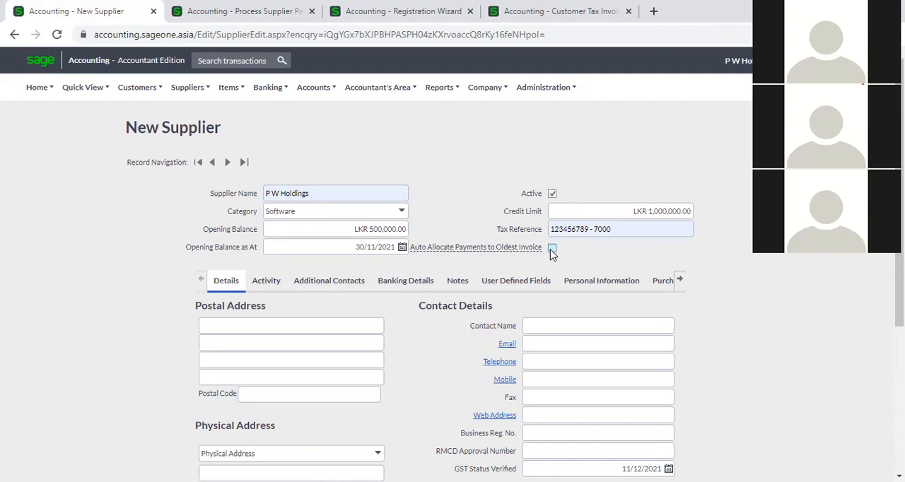
left_click(257, 13)
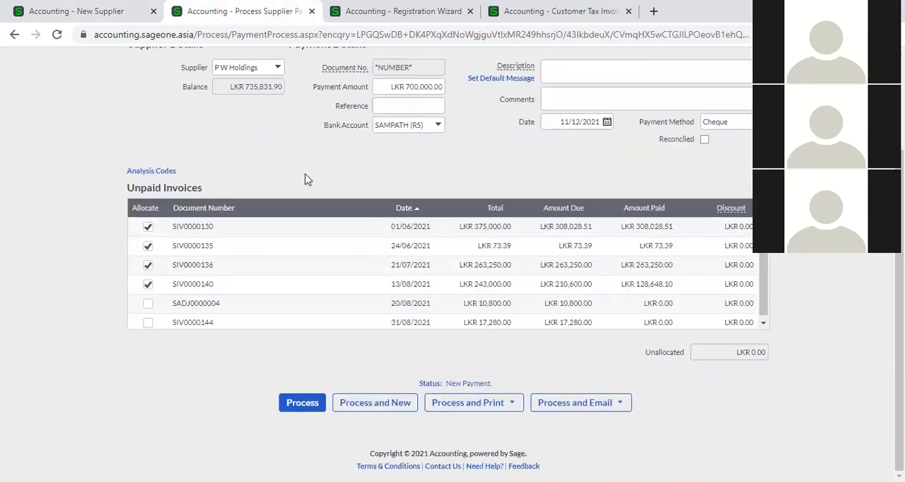
left_click(393, 86)
key("BackSpace")
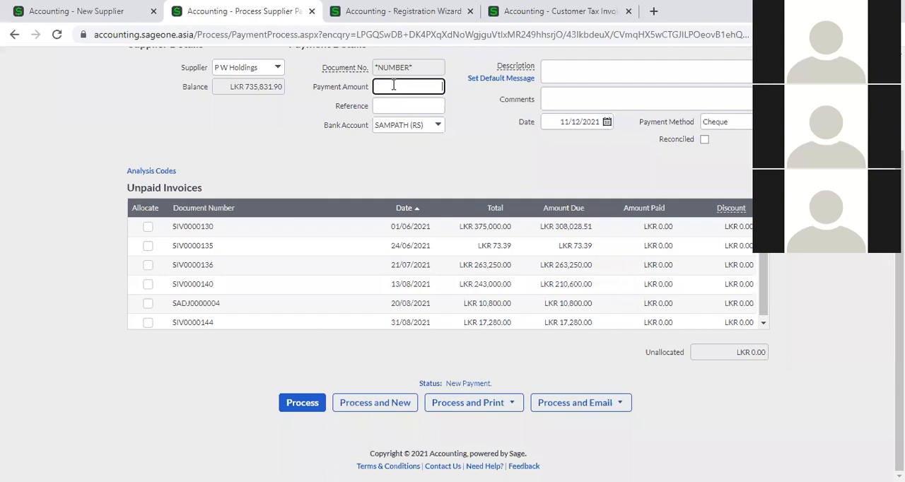
left_click(349, 170)
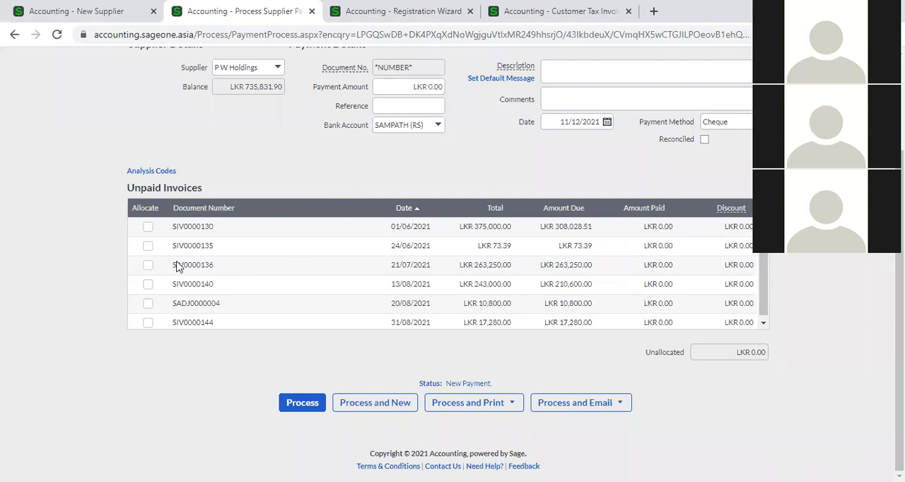
- Compare the Auto Allocate Payments to Oldest Invoice option on the new supplier record with the payment's unpaid invoices
left_click(111, 11)
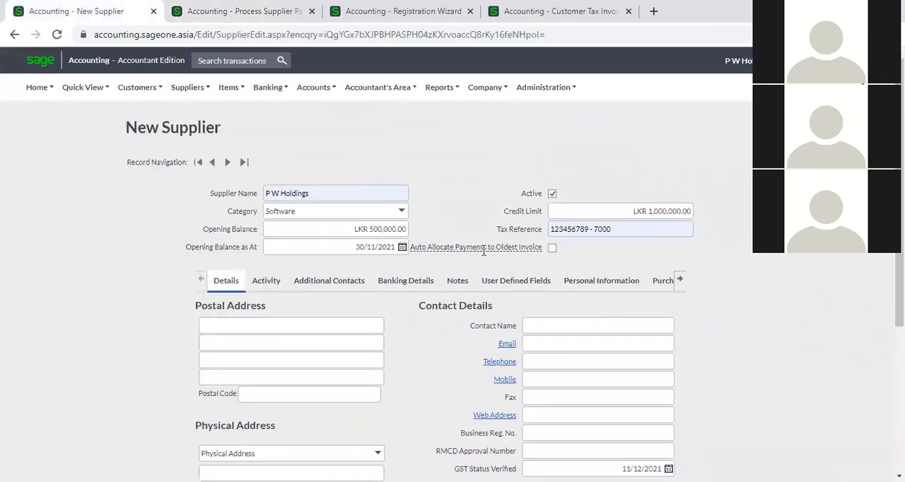
mouse_move(482, 249)
left_click(269, 14)
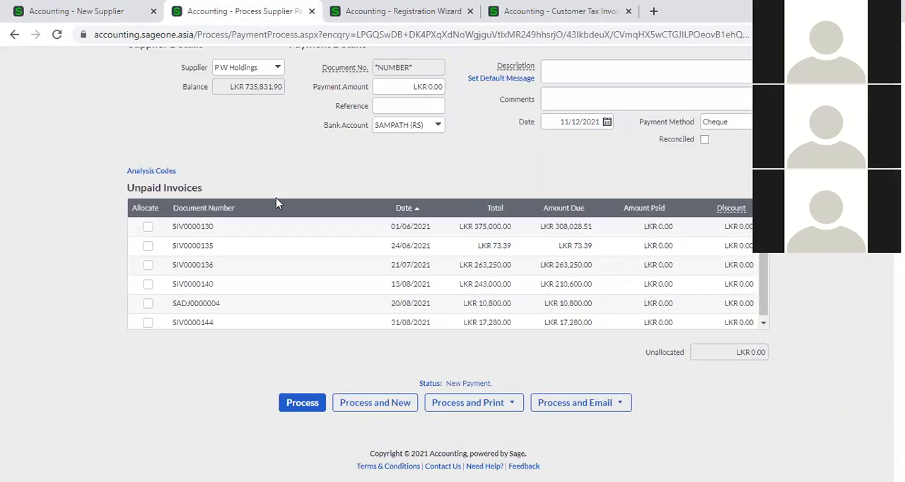
left_click(116, 20)
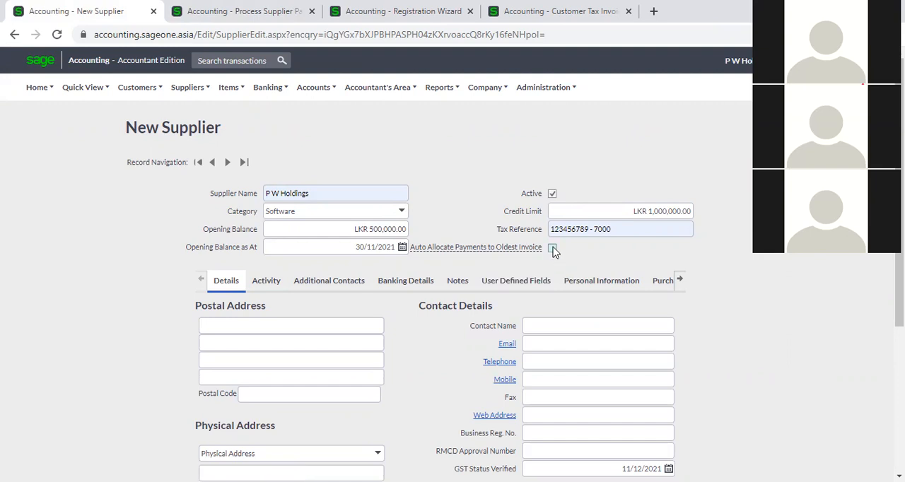
left_click(228, 11)
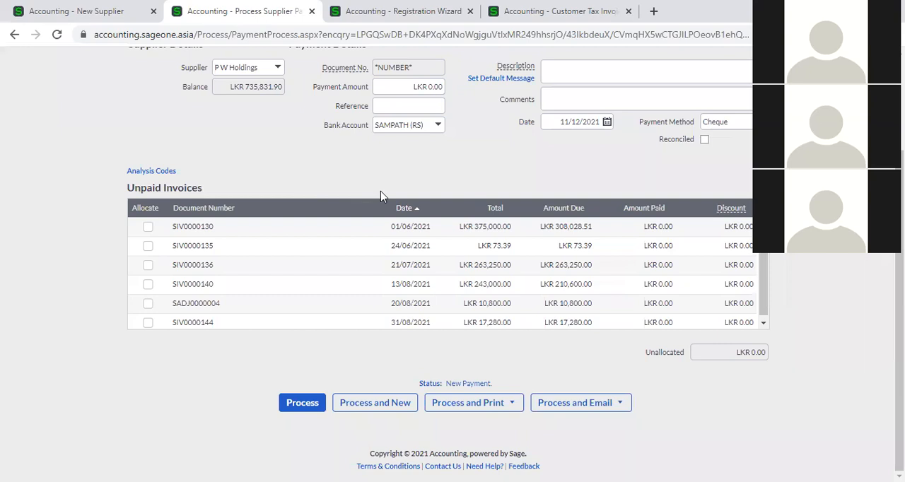
- Manually allocate the payment to the invoices dated 13/08/2021, 24/06/2021 and 31/08/2021
scroll(386, 196, "up", 1)
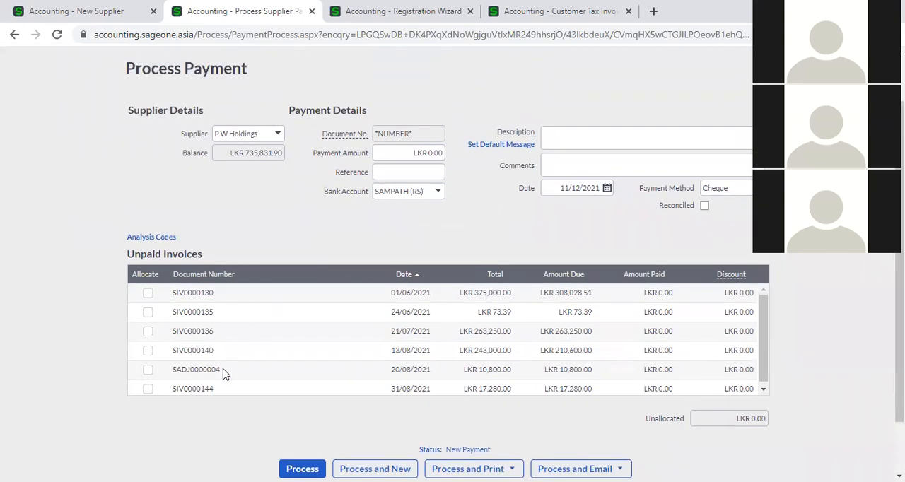
left_click(147, 351)
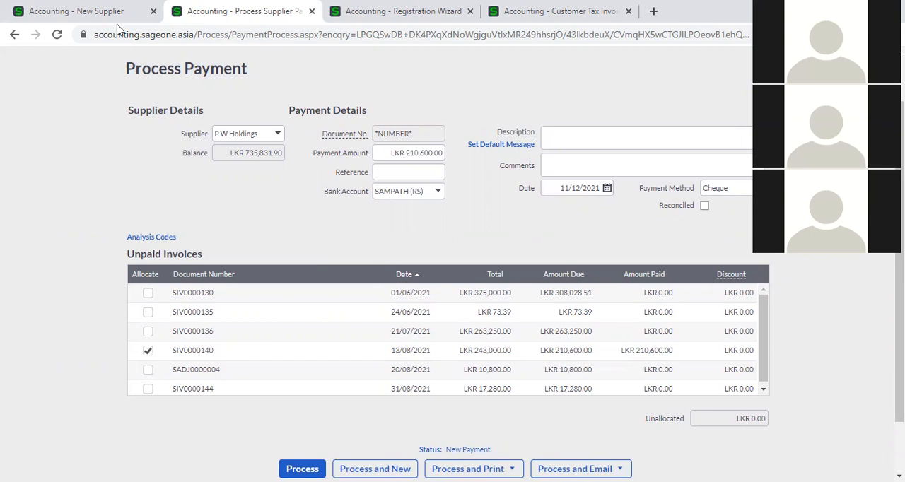
left_click(92, 10)
left_click(148, 313)
left_click(148, 389)
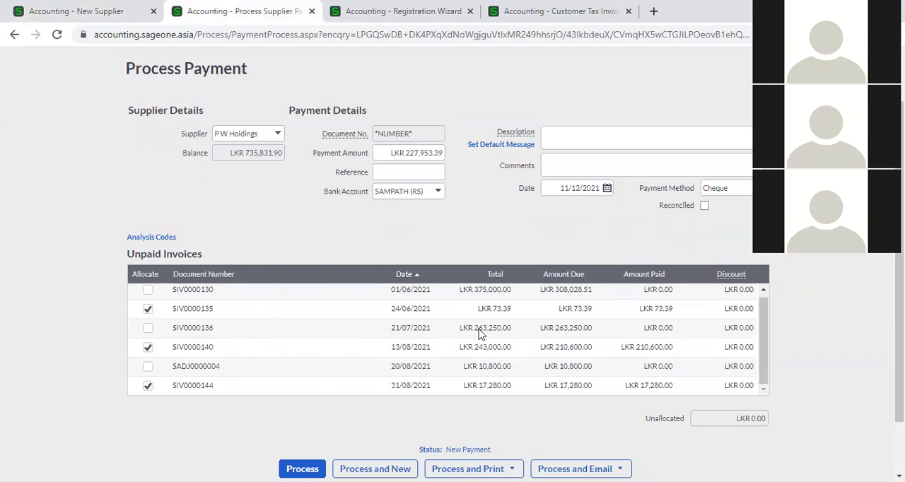
- Check the automatic allocation checkbox on the new supplier record again and return to the payment
scroll(474, 331, "down", 1)
left_click(77, 10)
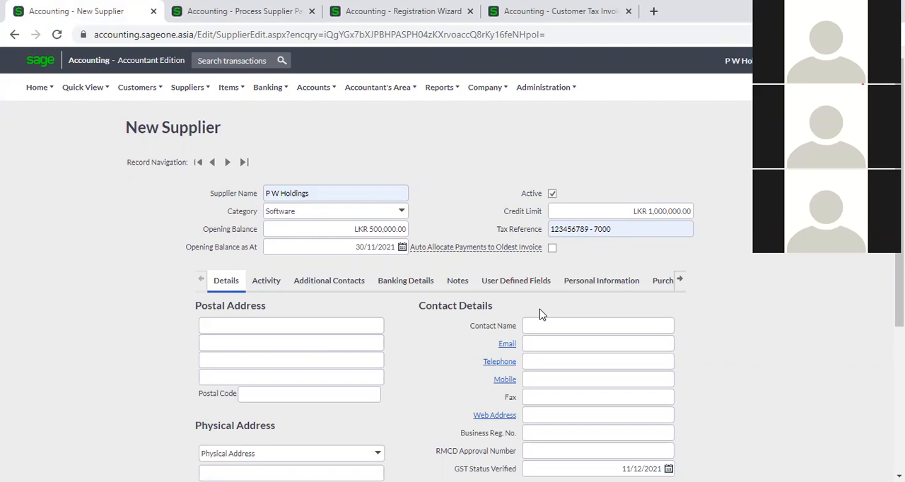
left_click(200, 10)
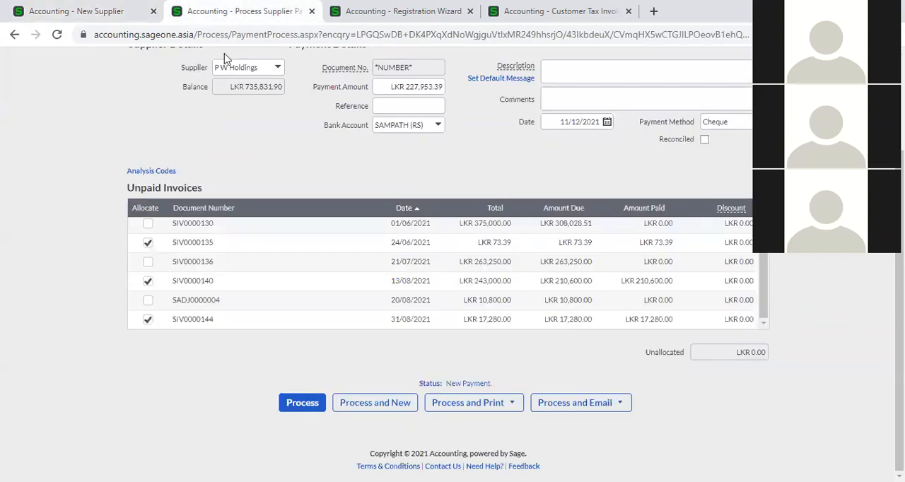
- Remove the manual allocations from the invoices dated 24/06/2021, 13/08/2021 and 31/08/2021
left_click(147, 244)
left_click(148, 282)
left_click(147, 319)
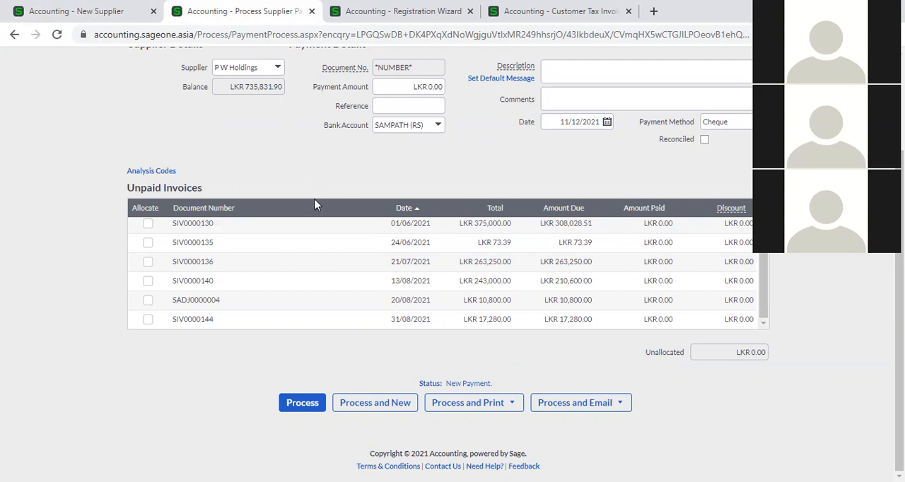
scroll(364, 279, "up", 1)
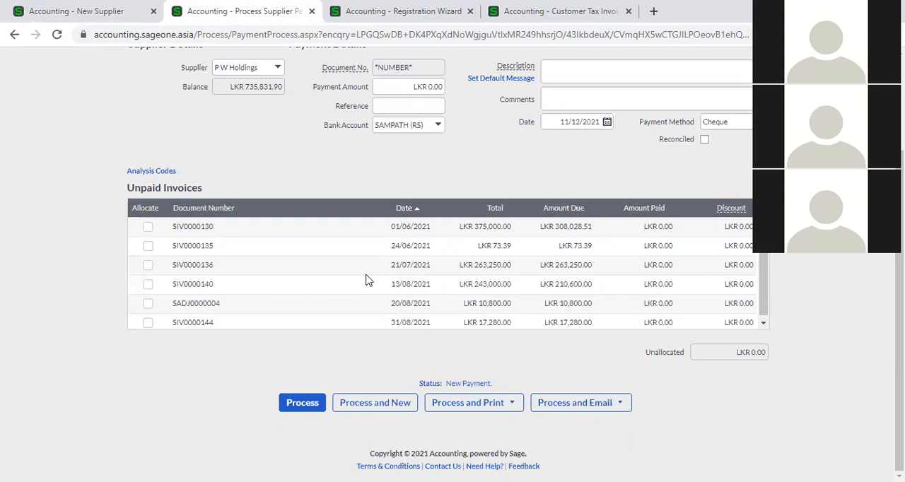
- Fill the new supplier's postal address and contact details from the first saved entry, and copy that address to the physical address
left_click(106, 11)
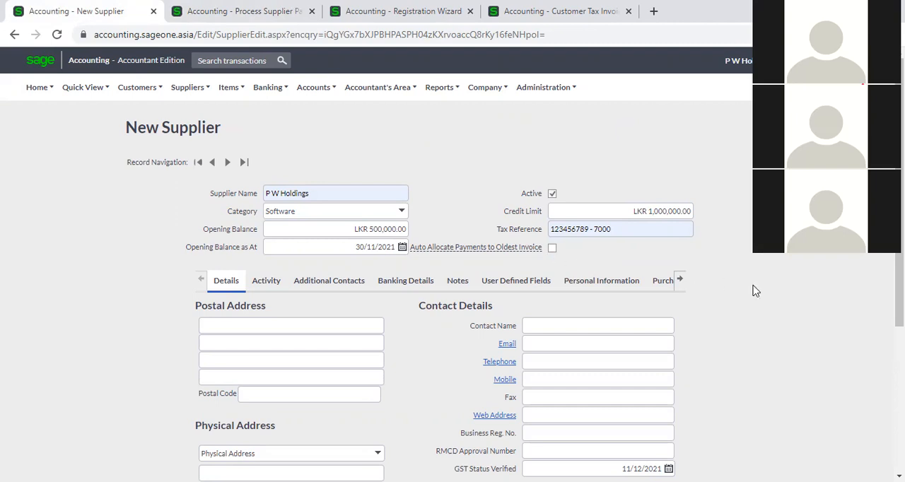
scroll(298, 340, "down", 2)
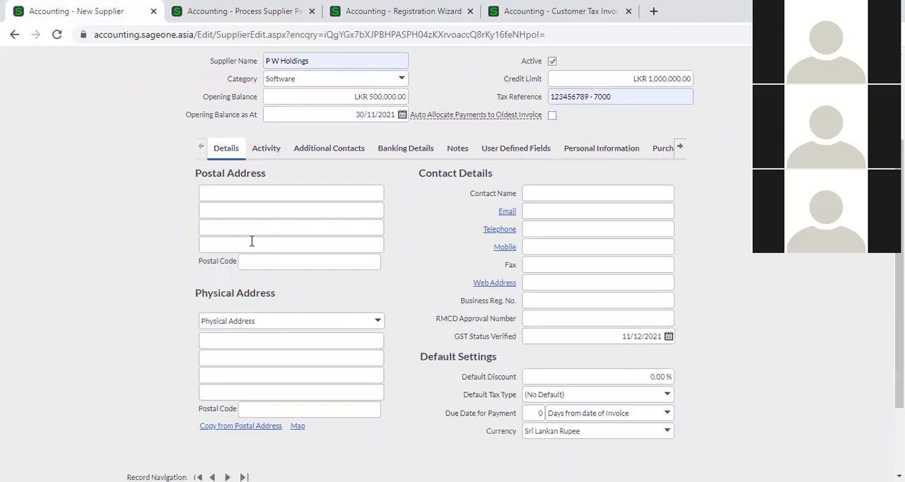
left_click(233, 193)
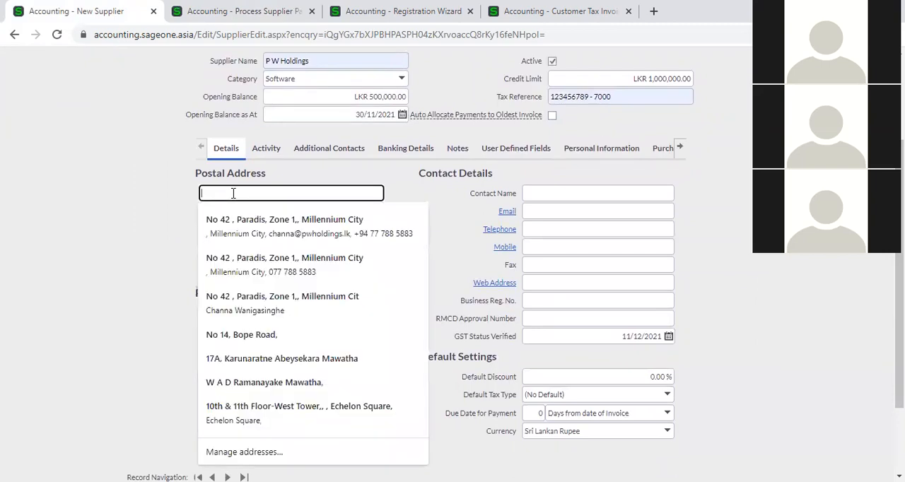
left_click(123, 277)
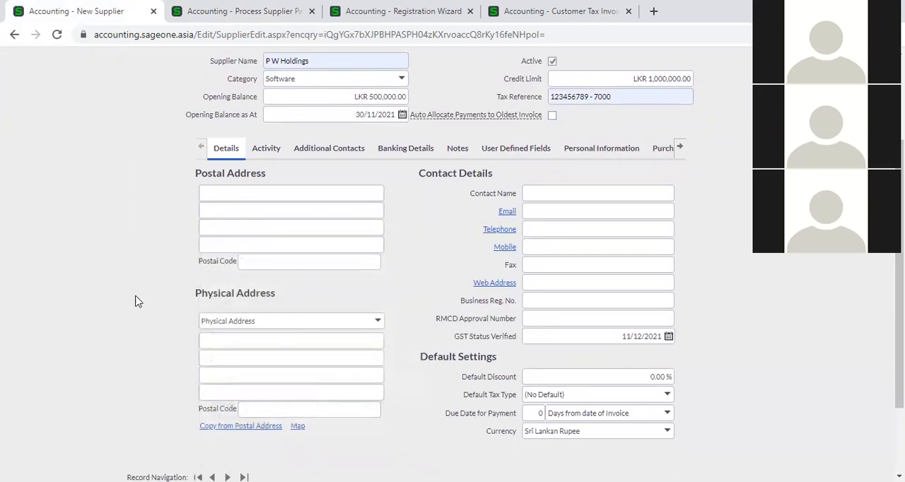
left_click(248, 343)
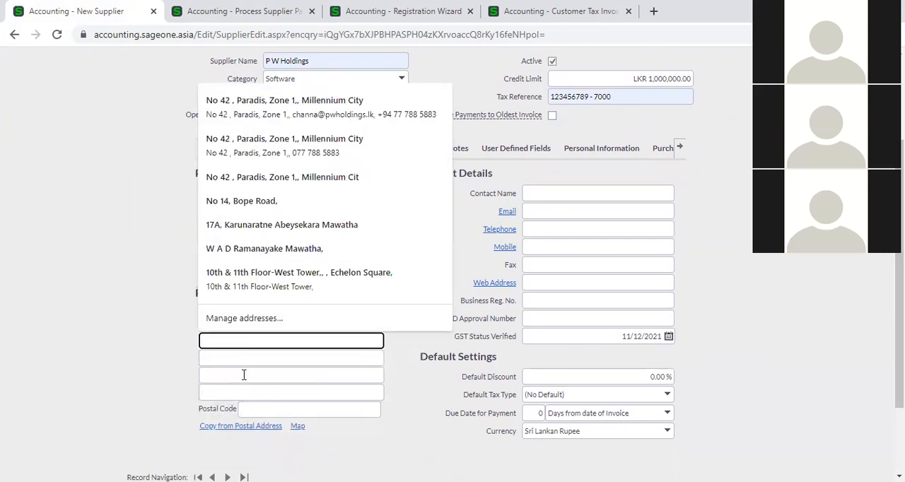
left_click(152, 369)
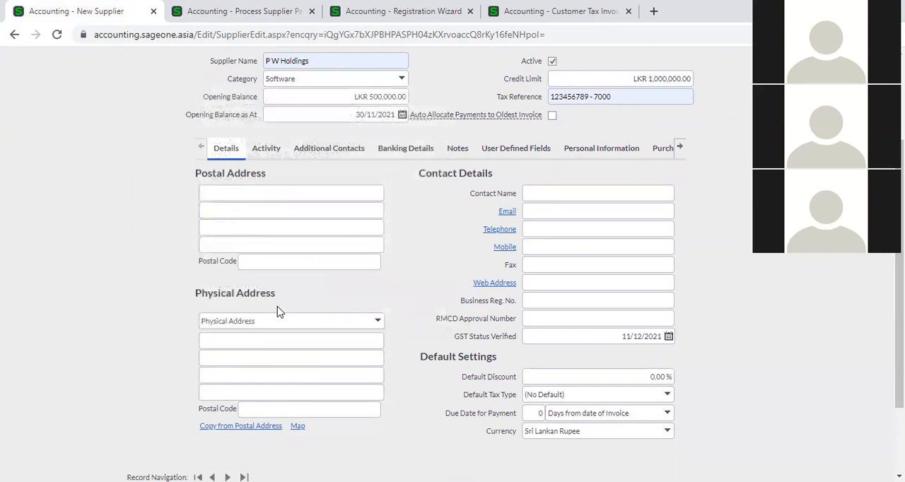
left_click(238, 195)
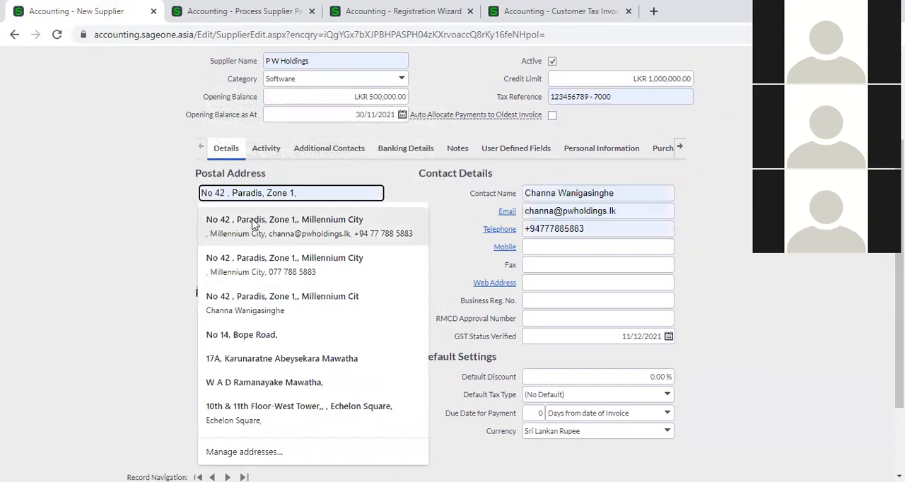
left_click(253, 223)
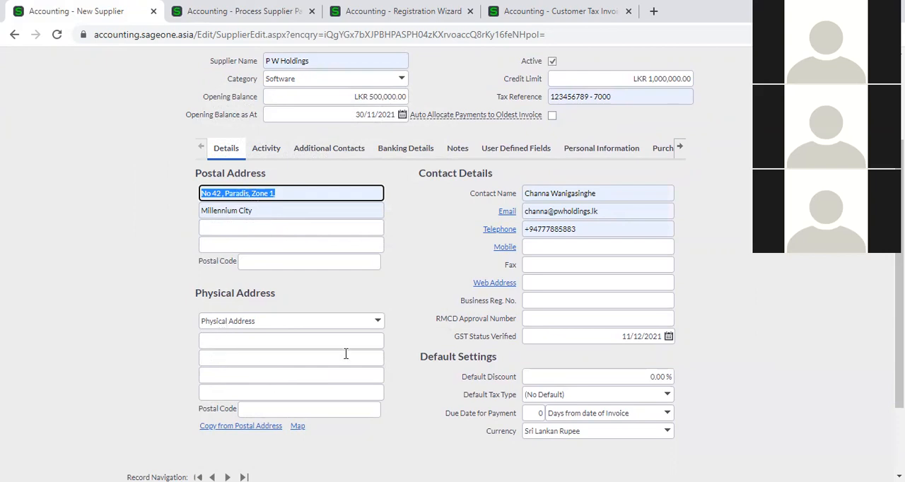
left_click(206, 428)
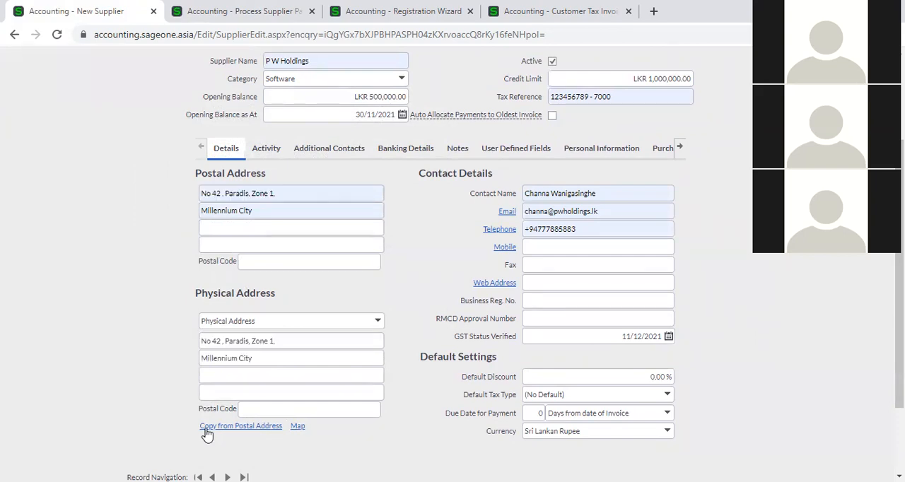
triple_click(256, 360)
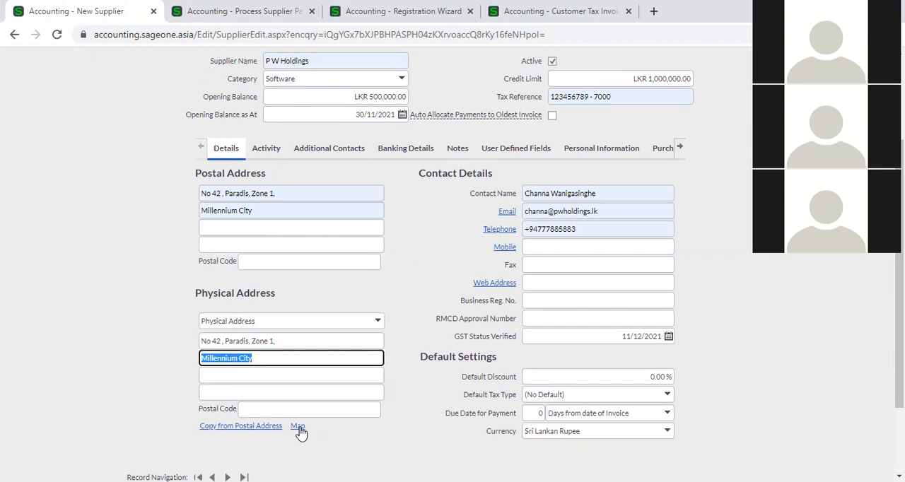
- Replace the supplier's postal address with World Trade Centre and copy it to the physical address
triple_click(288, 191)
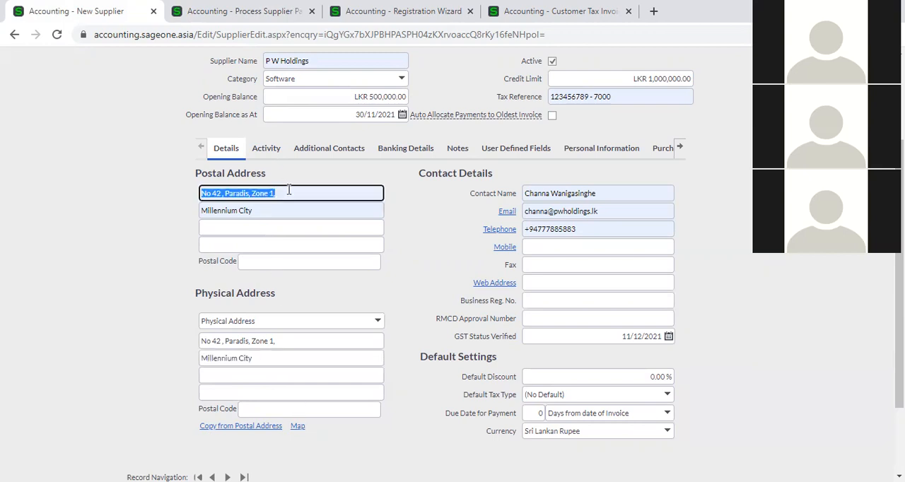
key("BackSpace")
triple_click(284, 211)
key("BackSpace")
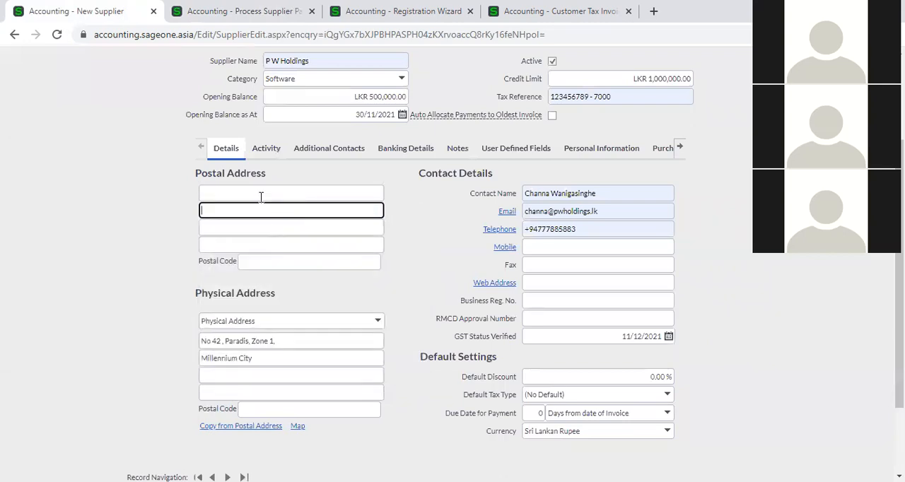
left_click(261, 197)
type("W")
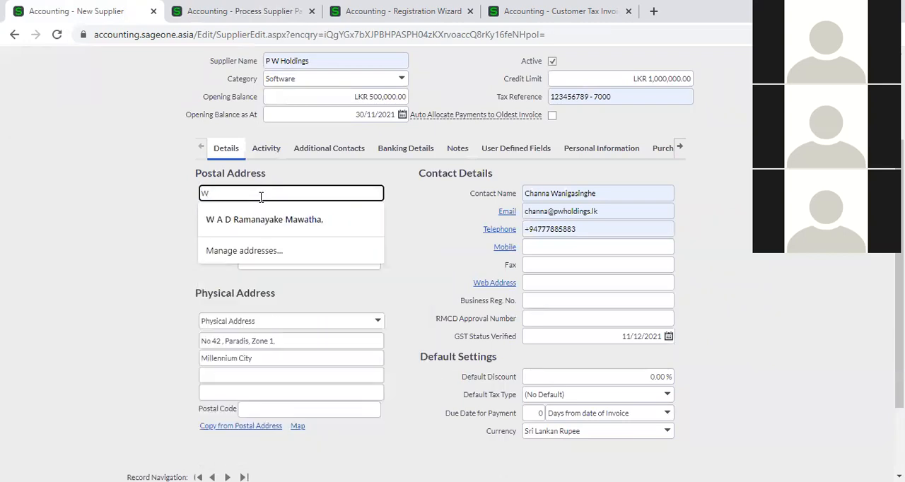
type("orld Trade Centr")
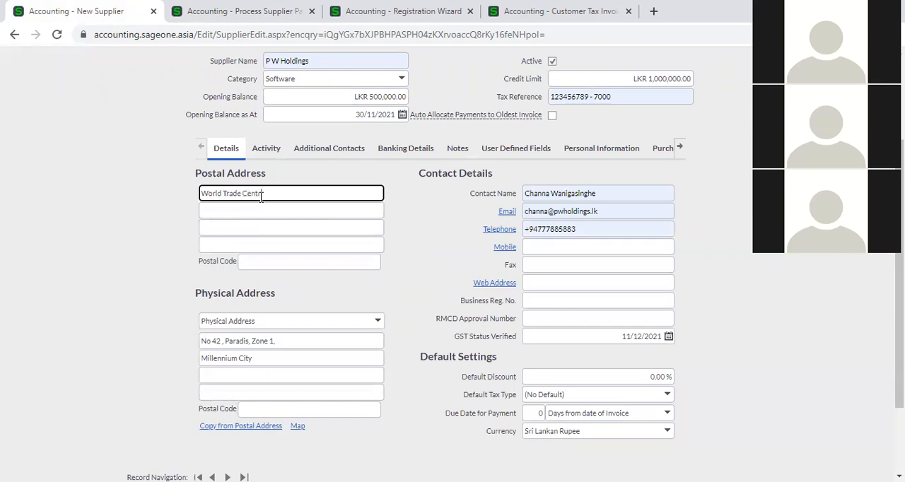
type("e")
left_click(229, 426)
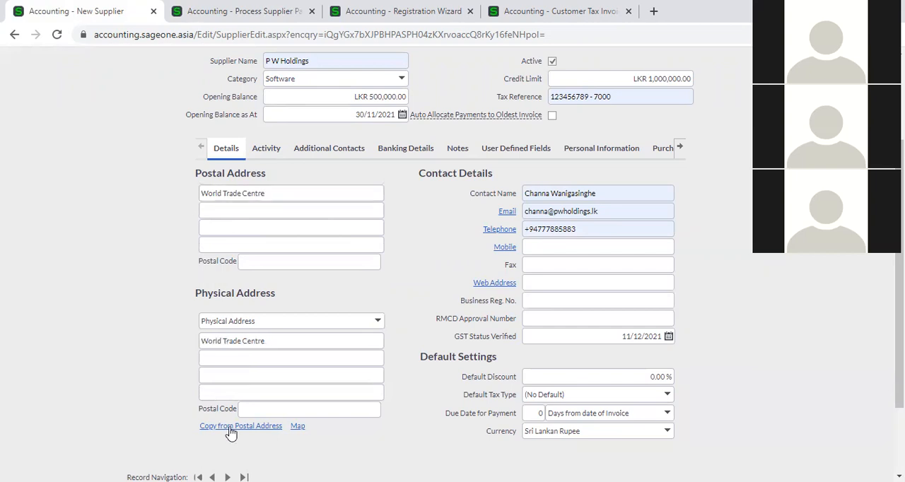
- View the supplier's physical address on the map and return to the supplier record
left_click(300, 427)
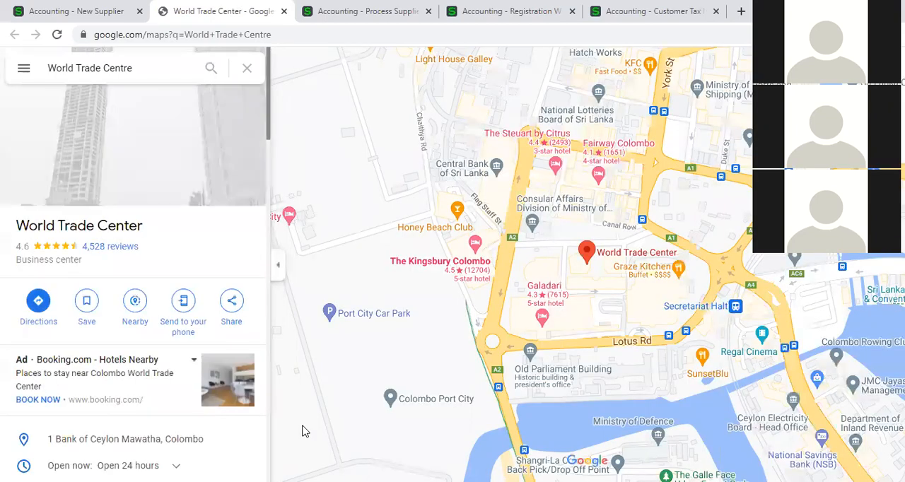
left_click(588, 252)
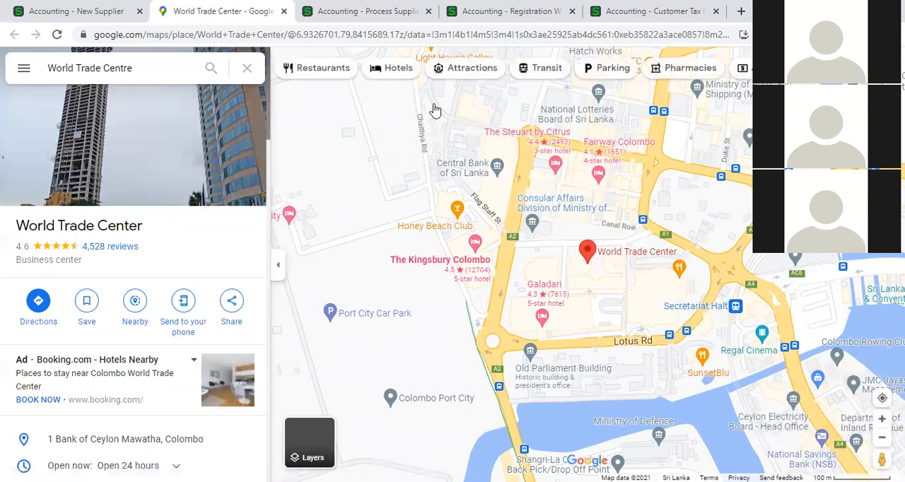
left_click(284, 11)
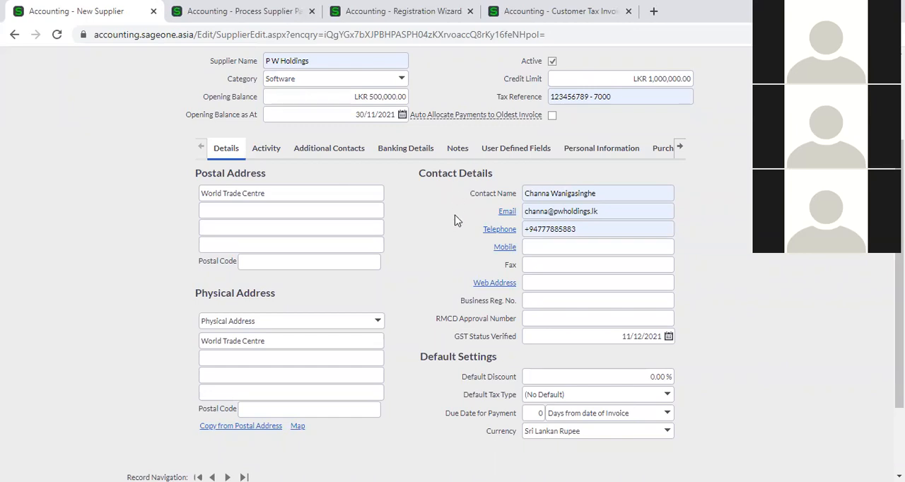
left_click(599, 195)
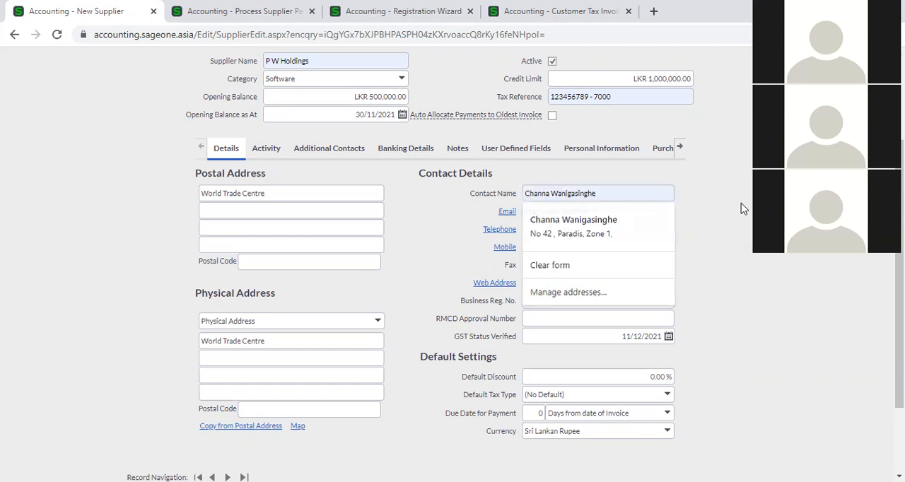
left_click(738, 206)
left_click(625, 211)
left_click(703, 234)
left_click(636, 230)
left_click(703, 250)
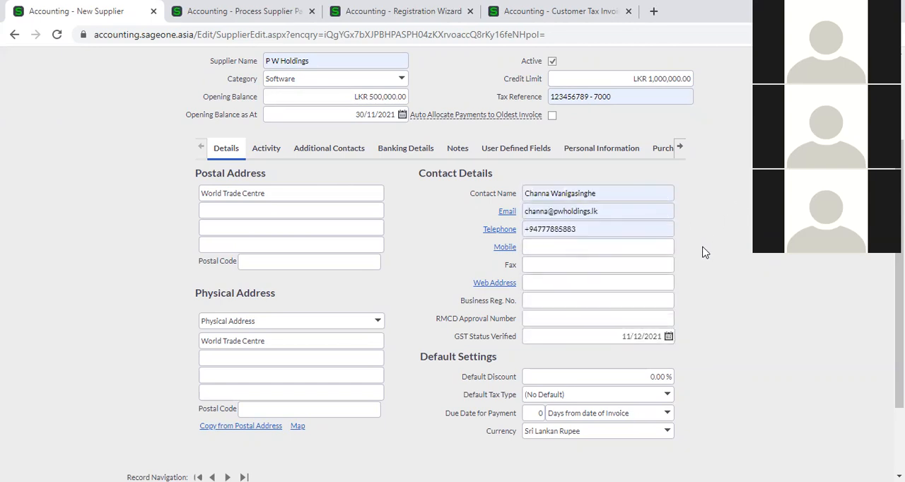
left_click(582, 247)
left_click(625, 256)
left_click(599, 281)
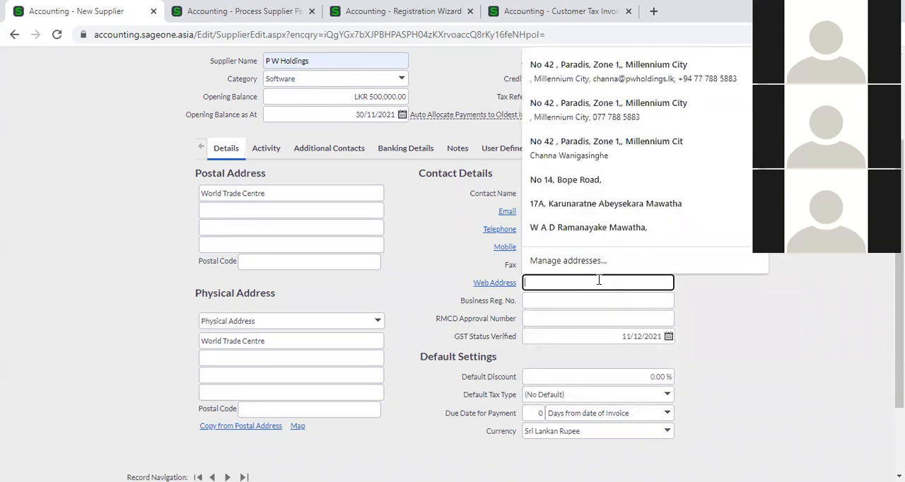
type("www.pwholdings.lk")
left_click(601, 308)
left_click(717, 301)
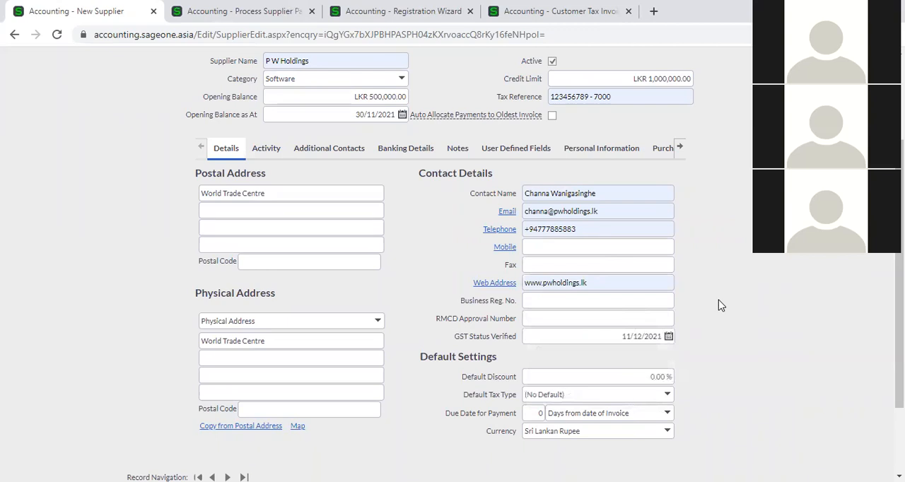
- Try the supplier's telephone link without opening an app, and view the supplier's website through the web address link
left_click(504, 230)
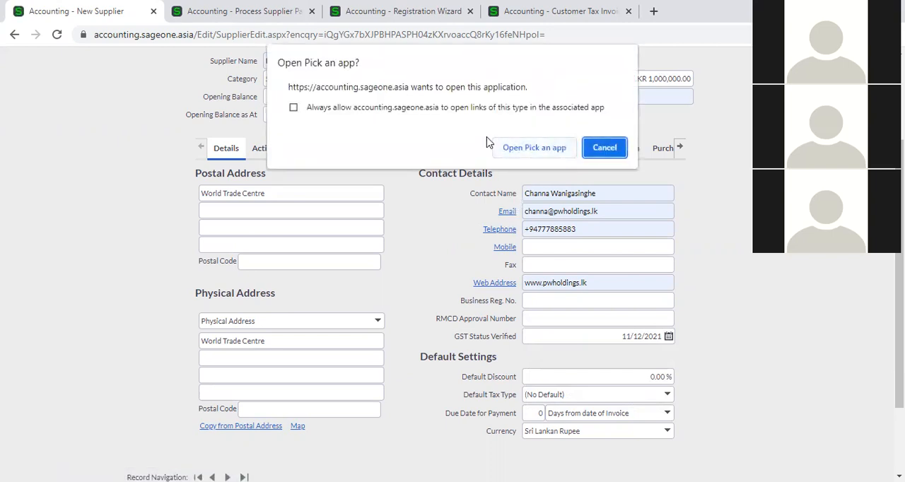
left_click(608, 148)
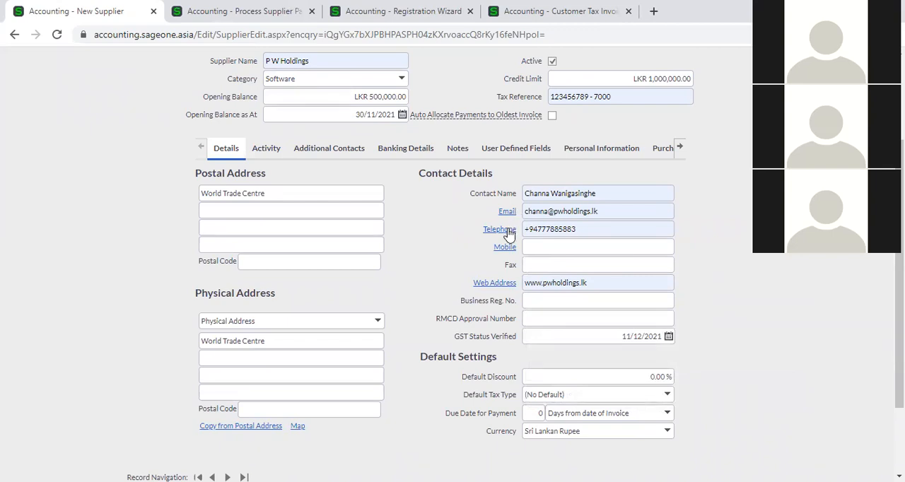
left_click(488, 284)
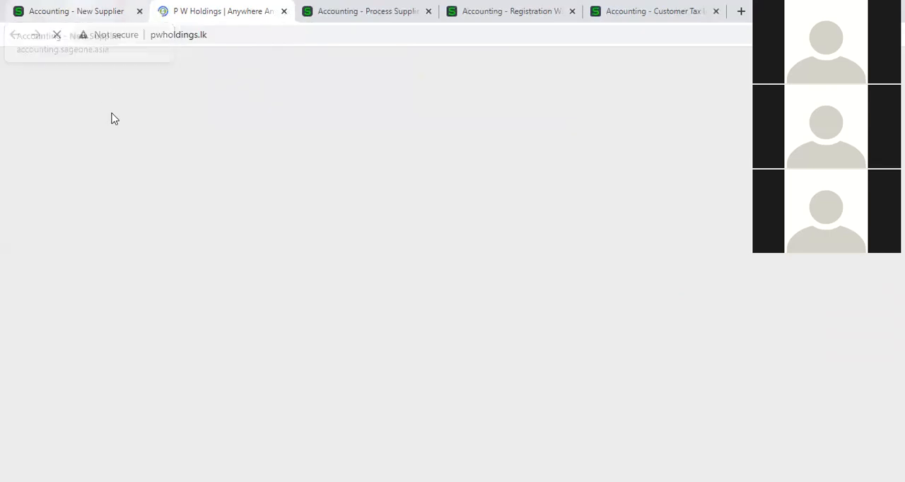
left_click(76, 14)
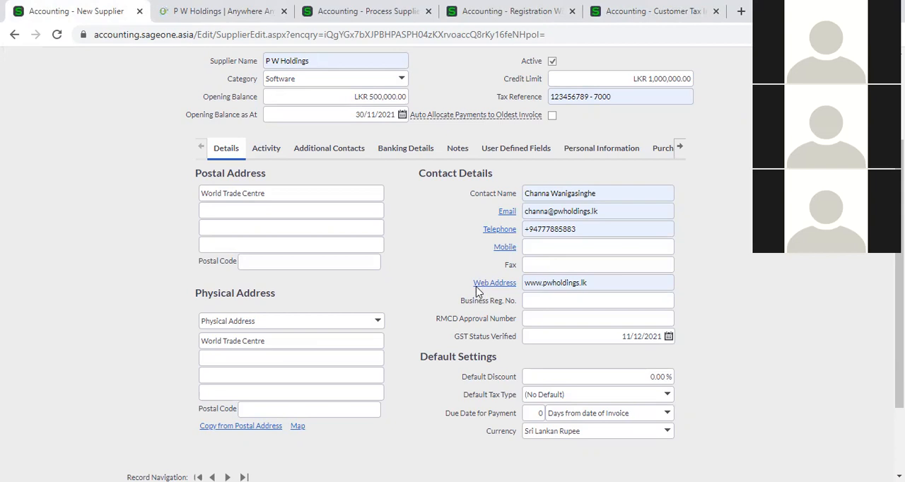
left_click(617, 308)
left_click(712, 280)
scroll(467, 385, "down", 2)
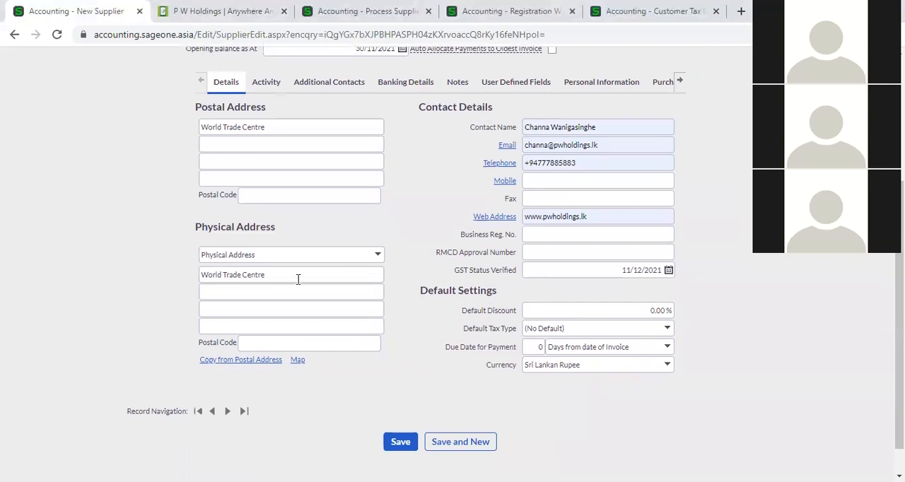
left_click_drag(173, 10, 50, 16)
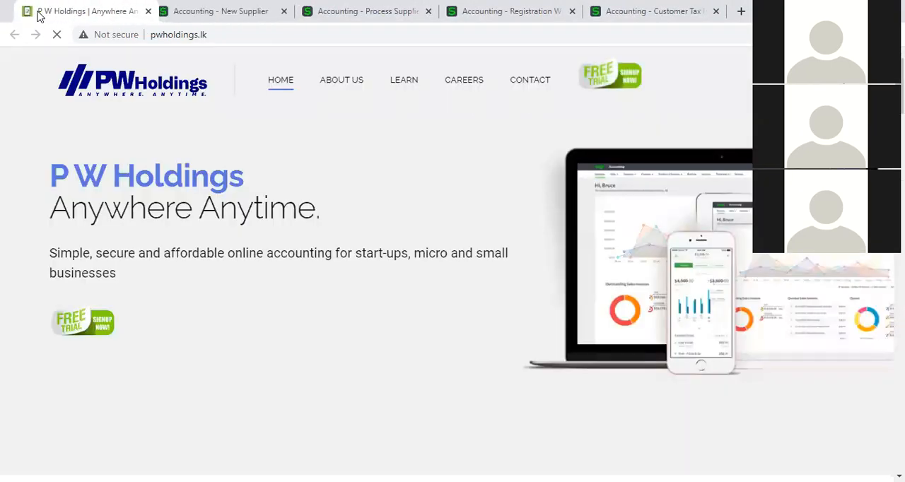
left_click(176, 14)
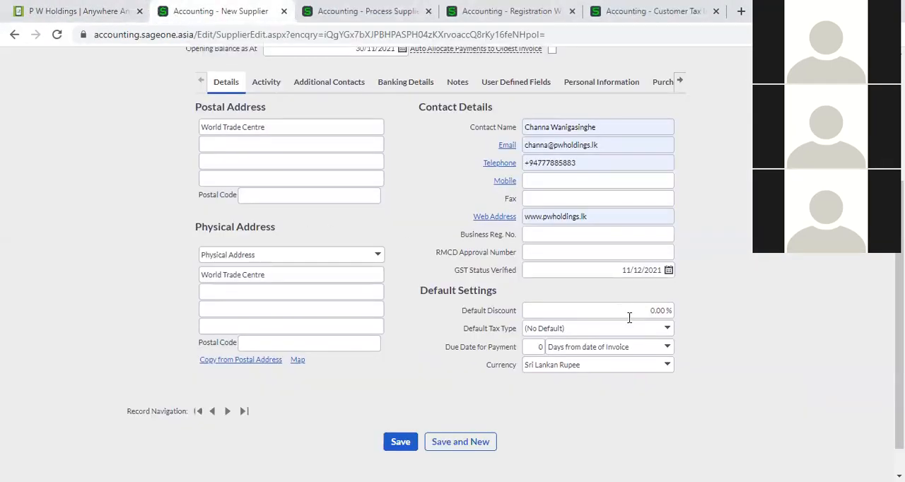
- Go through the supplier's default tax type and payment due date settings, and set the default discount to 10 %
left_click(667, 329)
left_click(698, 327)
left_click(538, 346)
left_click(776, 362)
left_click(654, 311)
type("10")
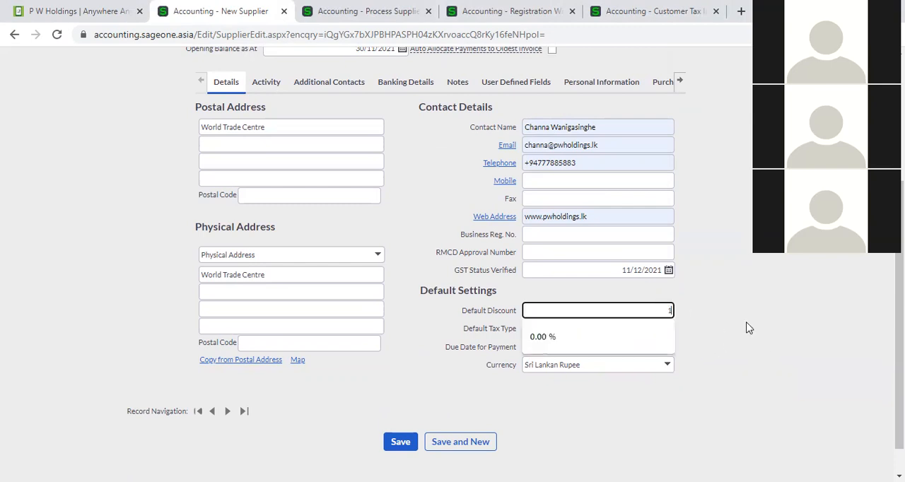
left_click(707, 277)
- Leave the supplier payment unsaved and open a new supplier invoice
scroll(286, 214, "up", 3)
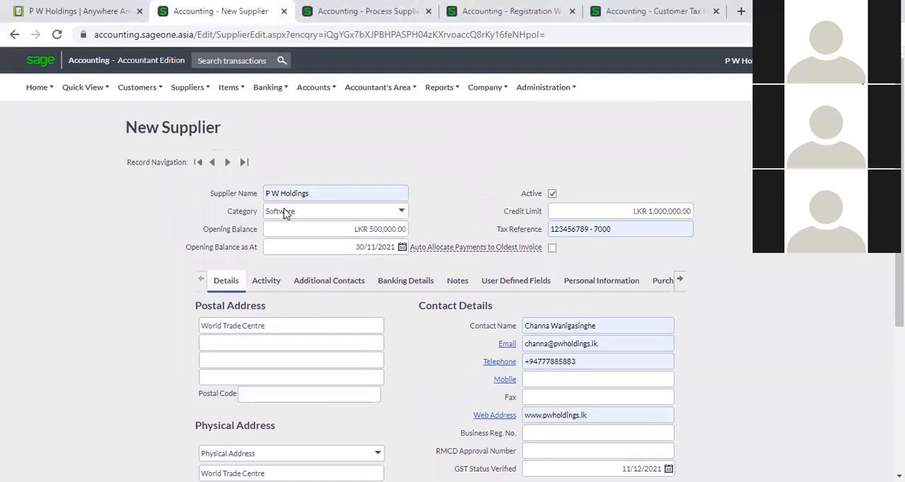
left_click(316, 6)
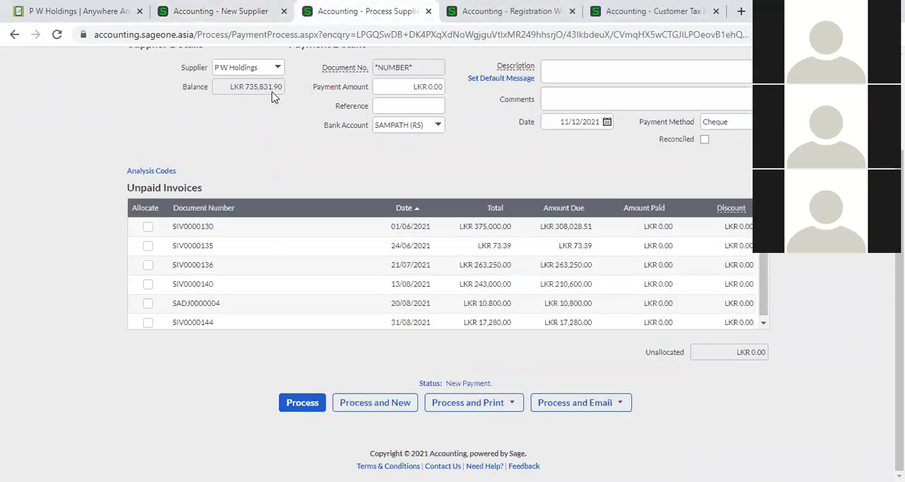
scroll(226, 145, "up", 2)
left_click(138, 87)
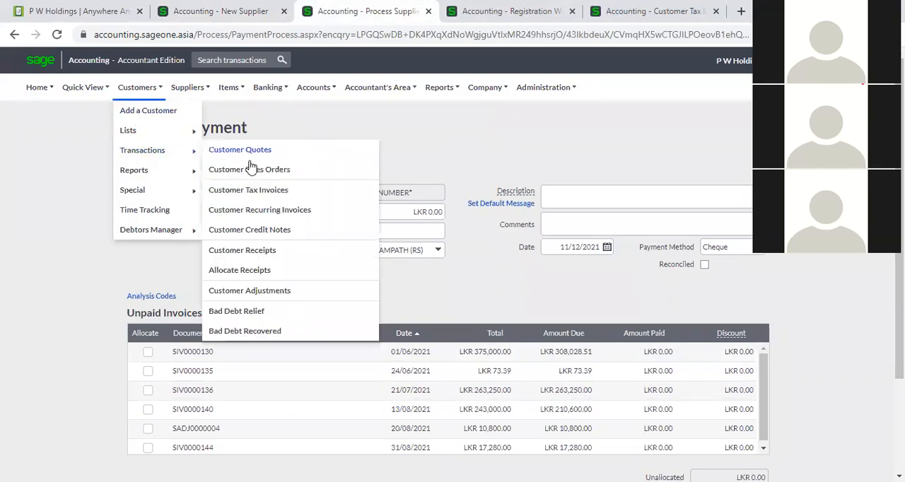
mouse_move(190, 87)
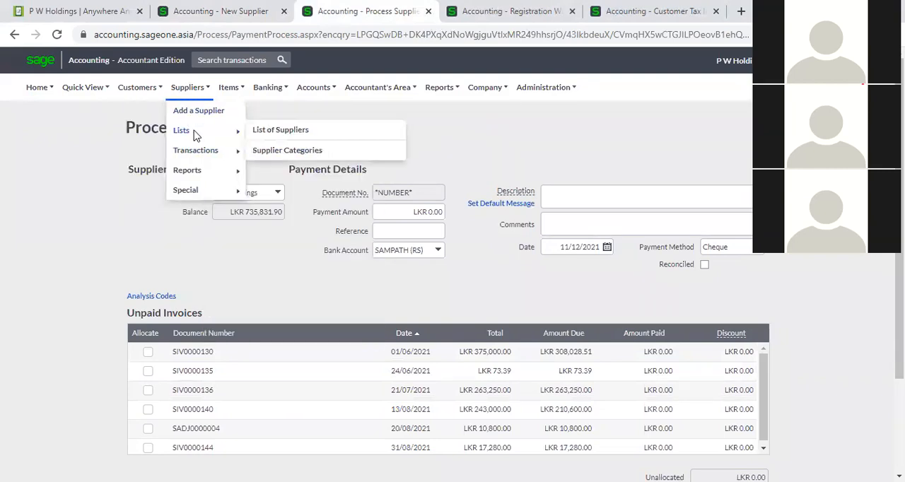
mouse_move(196, 153)
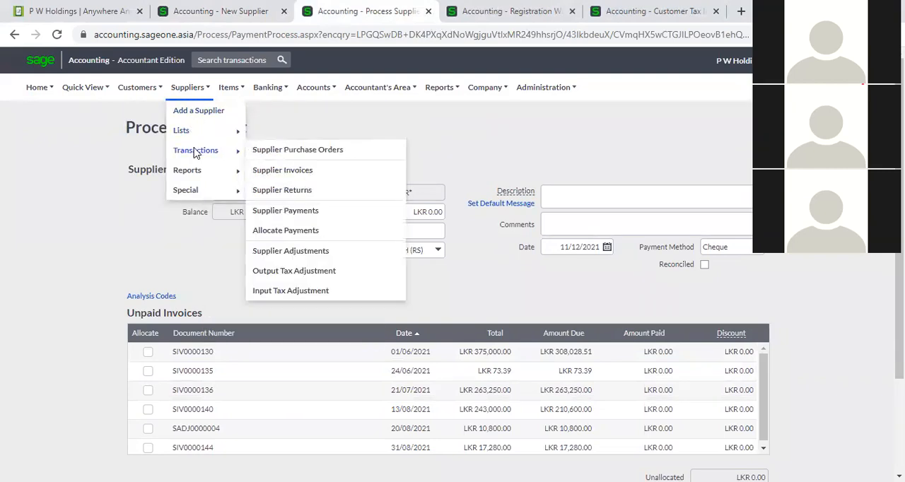
left_click(289, 170)
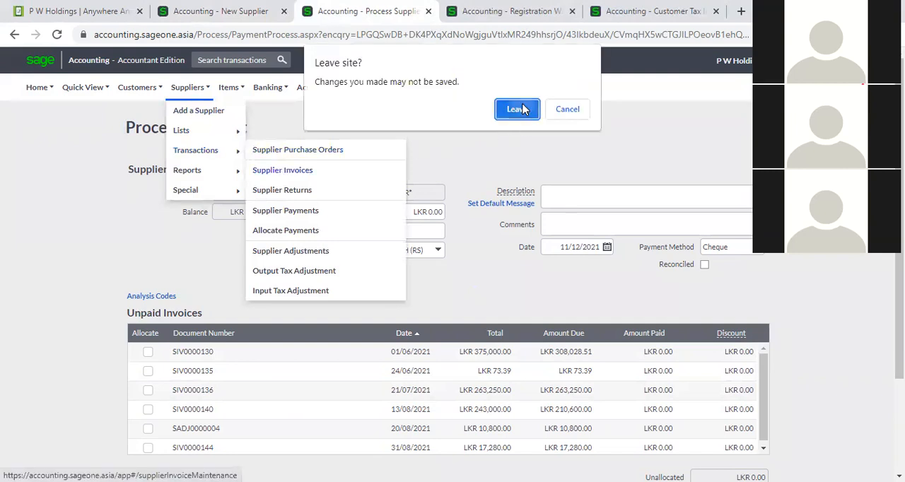
left_click(516, 109)
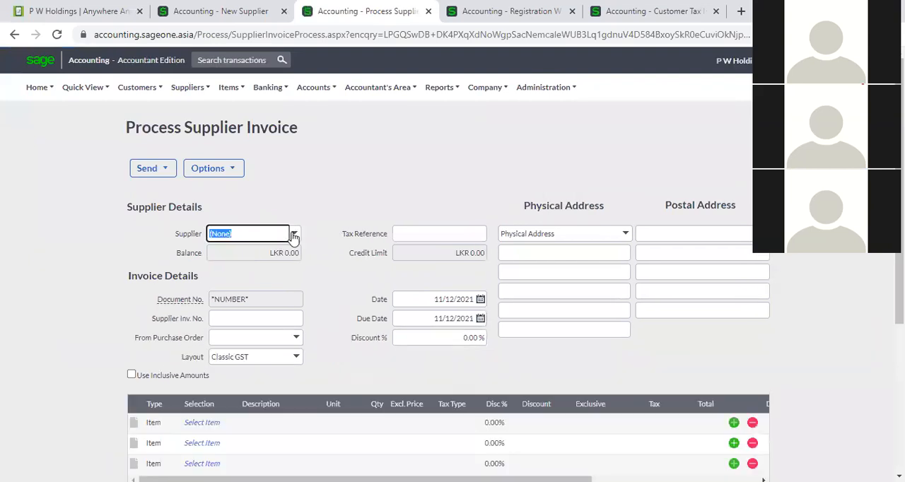
- Choose P W Holdings as the invoice's supplier and check the discount percentage filled in from its record
type("P W Holdings")
left_click(292, 247)
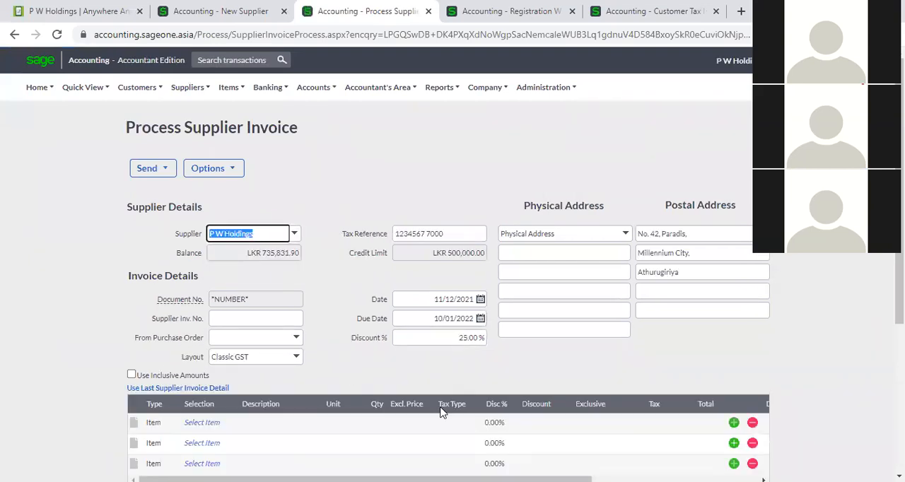
left_click(473, 337)
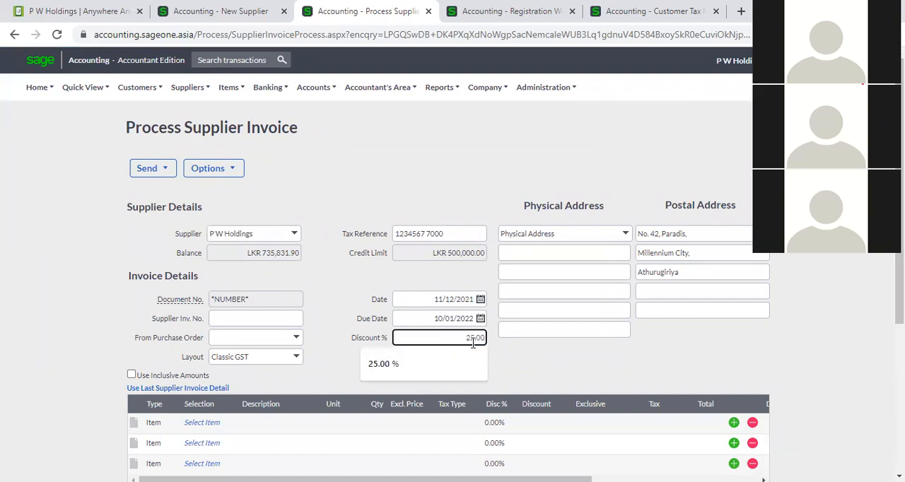
left_click(535, 347)
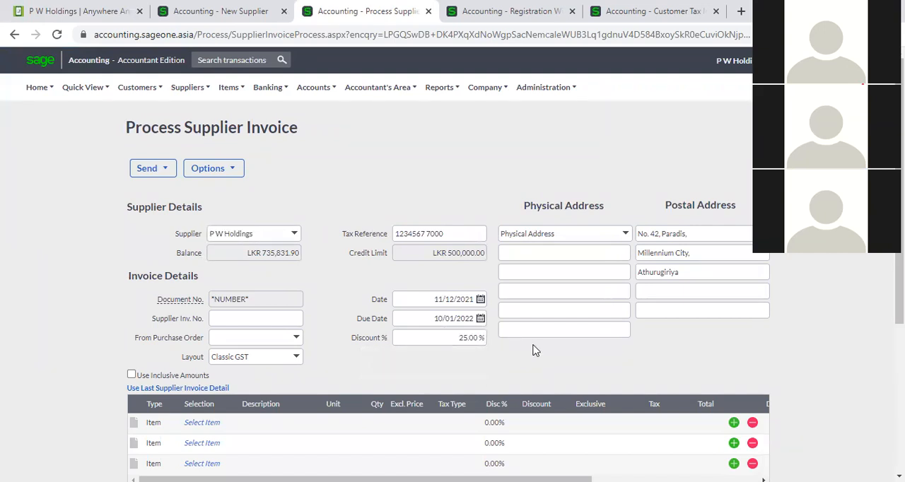
- Set the new supplier's default tax type to VAT 8% (8.00%) in its default settings
left_click(176, 17)
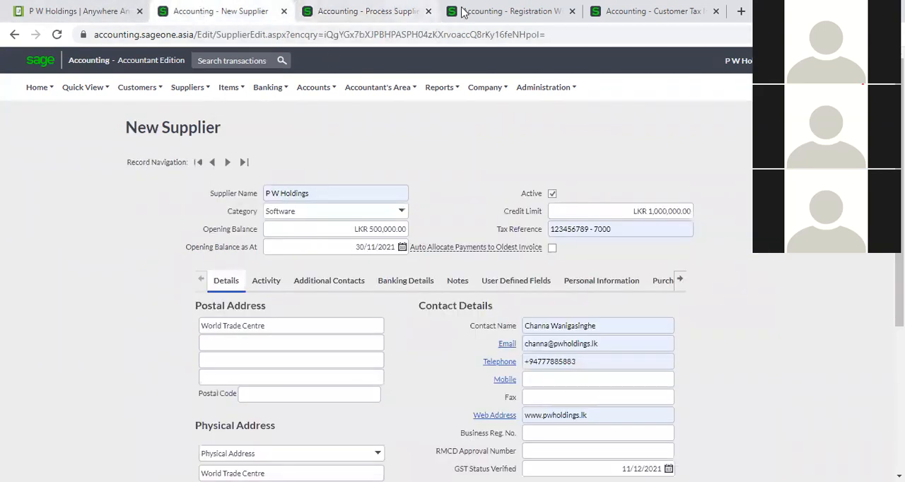
scroll(552, 368, "down", 3)
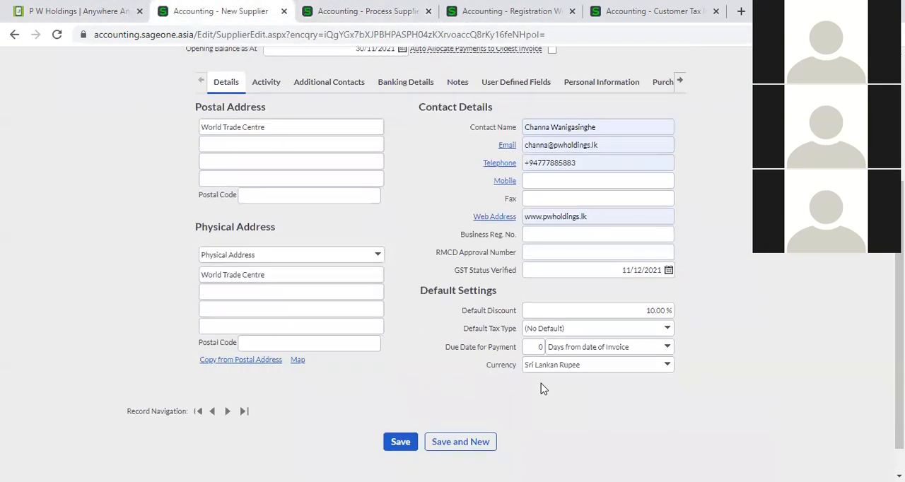
left_click(670, 331)
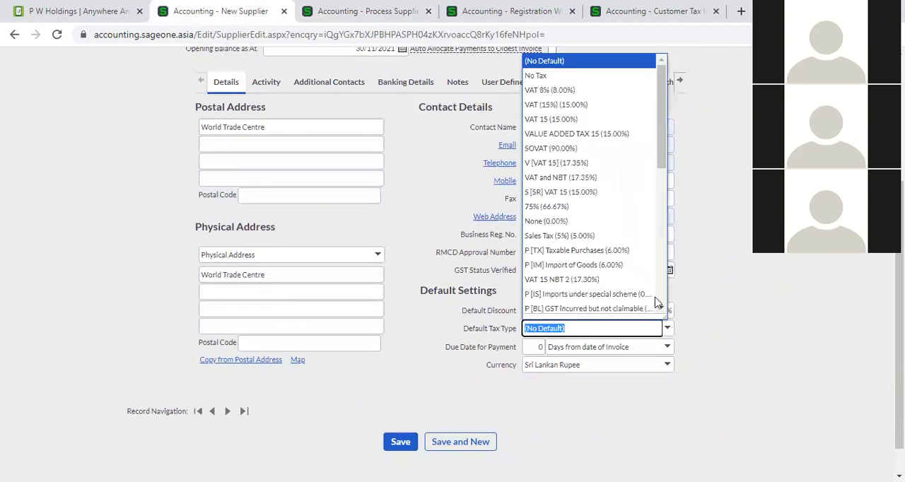
left_click(600, 92)
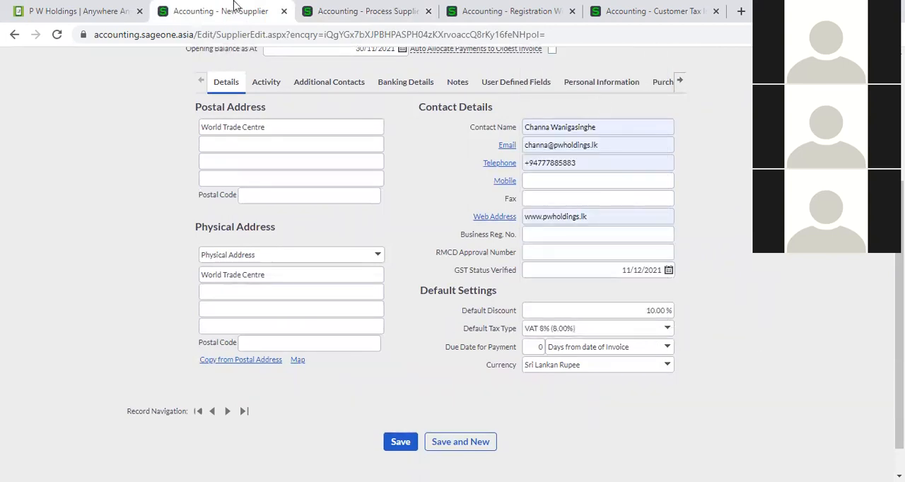
left_click(309, 10)
left_click(205, 422)
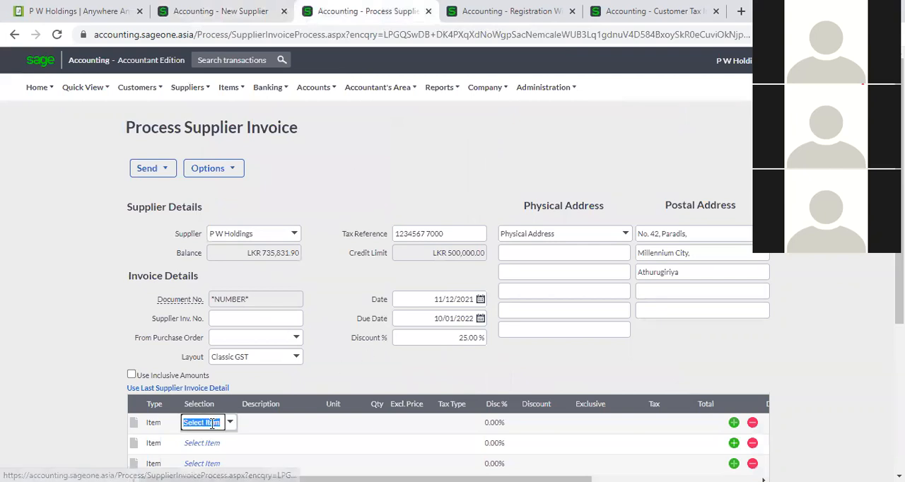
left_click(229, 423)
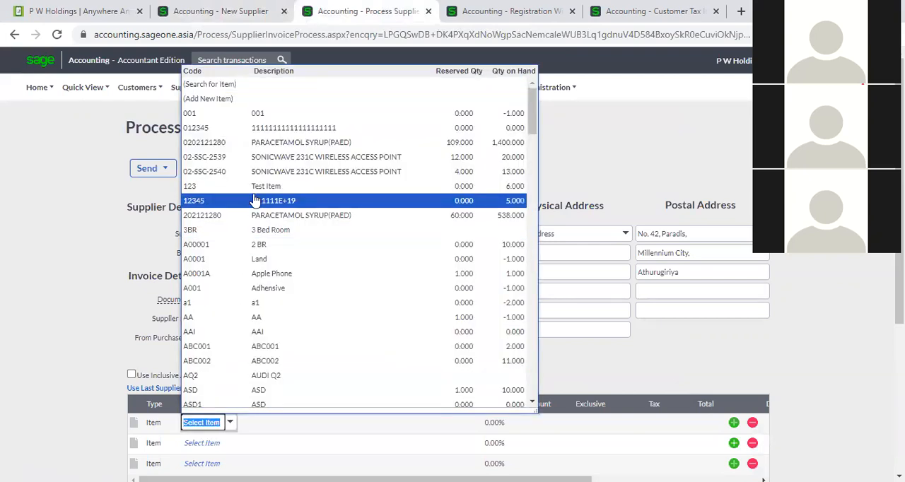
left_click(263, 142)
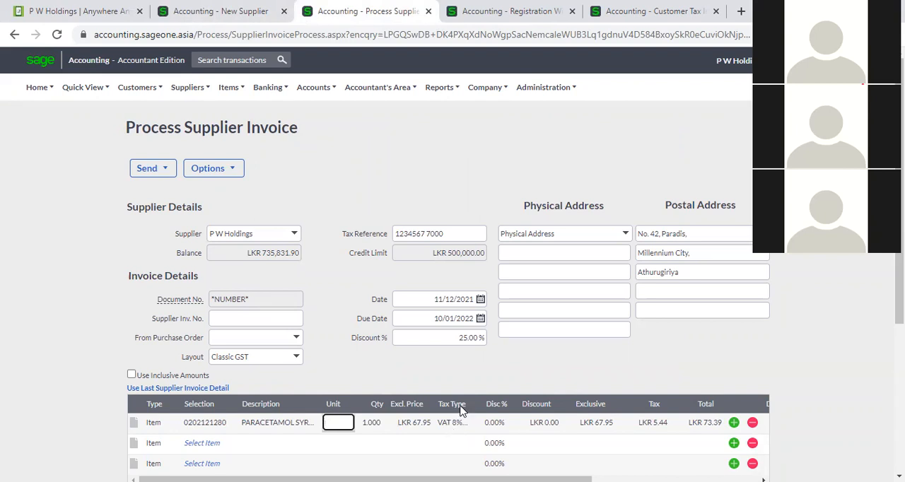
- Set the new supplier's due date for payment to 30 days from date of invoice
left_click(212, 12)
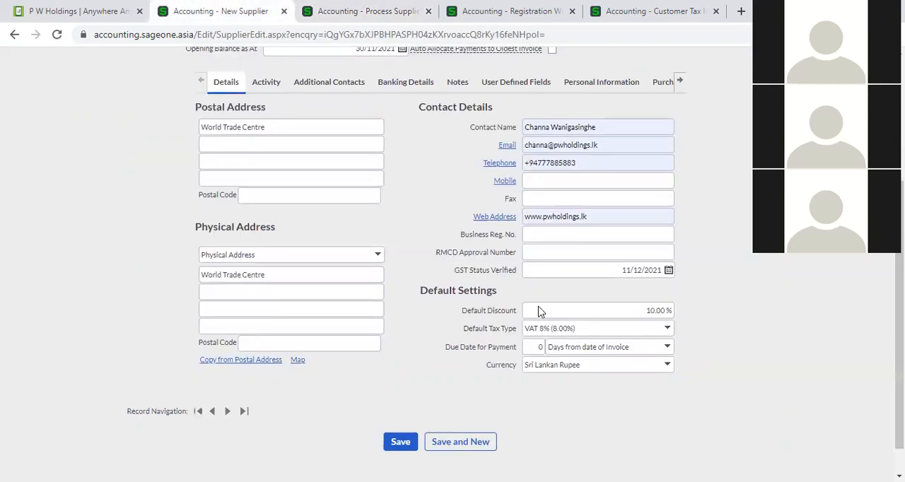
left_click(532, 347)
type("3")
left_click(541, 373)
- Compare the date and due date on the P W Holdings supplier invoice
left_click(359, 11)
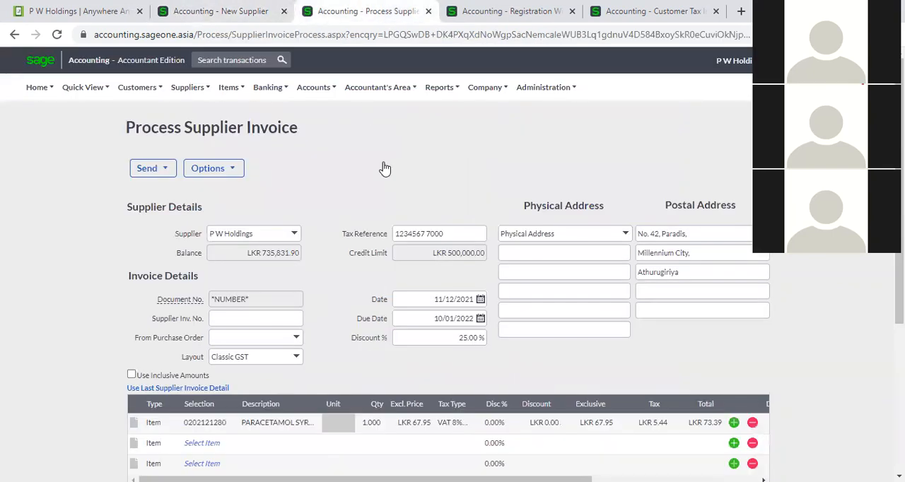
left_click(431, 320)
left_click(430, 303)
left_click(431, 320)
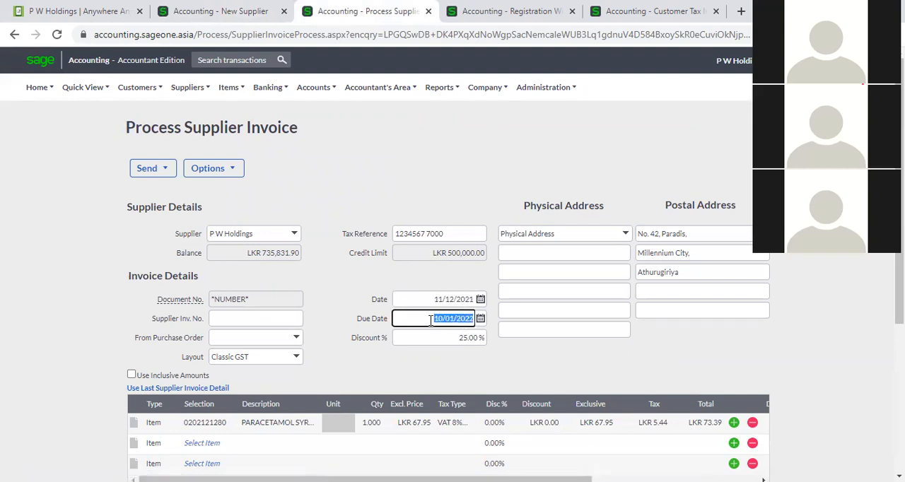
left_click(429, 299)
left_click(431, 318)
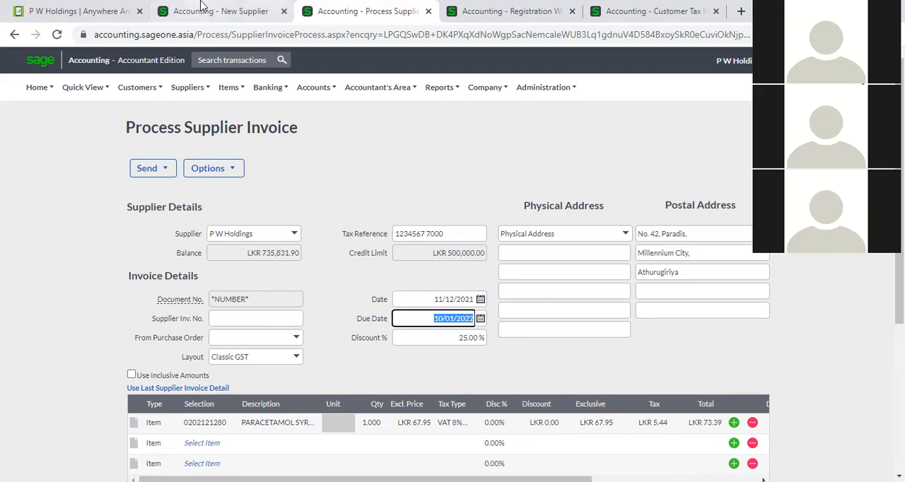
- Check the currency choices in the new supplier's default settings
left_click(256, 11)
left_click(665, 366)
left_click(723, 366)
- Duplicate the supplier invoice page in a separate browser tab and open the list of suppliers there
left_click(333, 24)
right_click(332, 23)
left_click(363, 115)
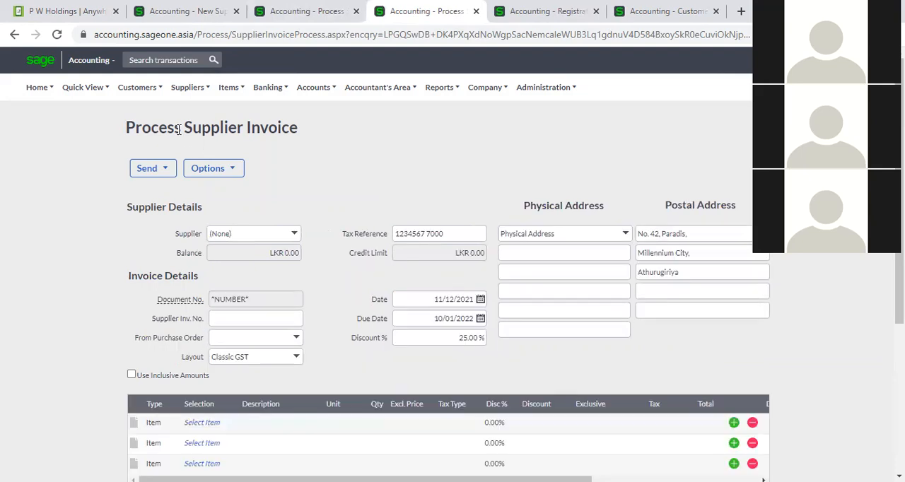
mouse_move(191, 90)
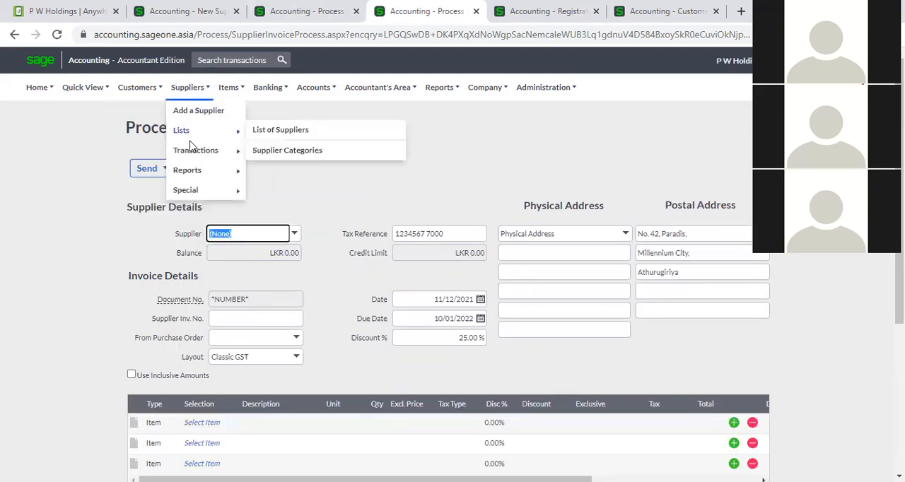
left_click(263, 132)
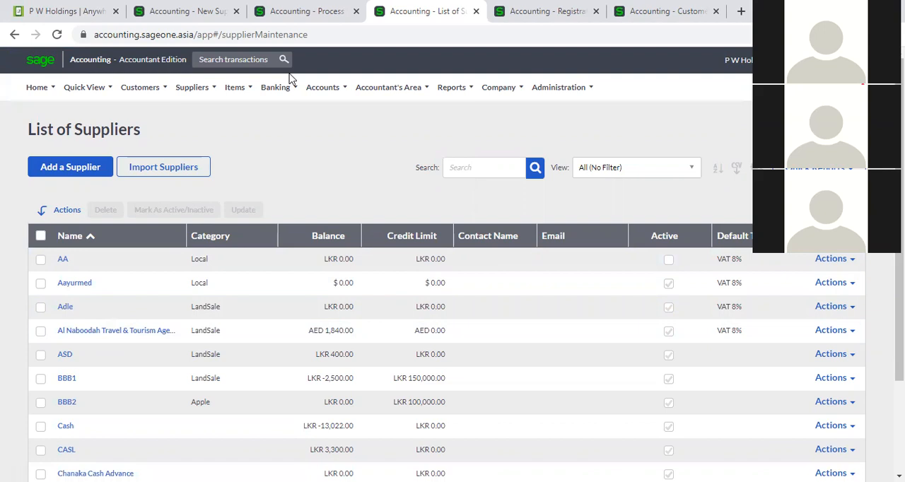
- Discard the unsaved P W Holdings invoice and start a new supplier invoice
left_click(304, 11)
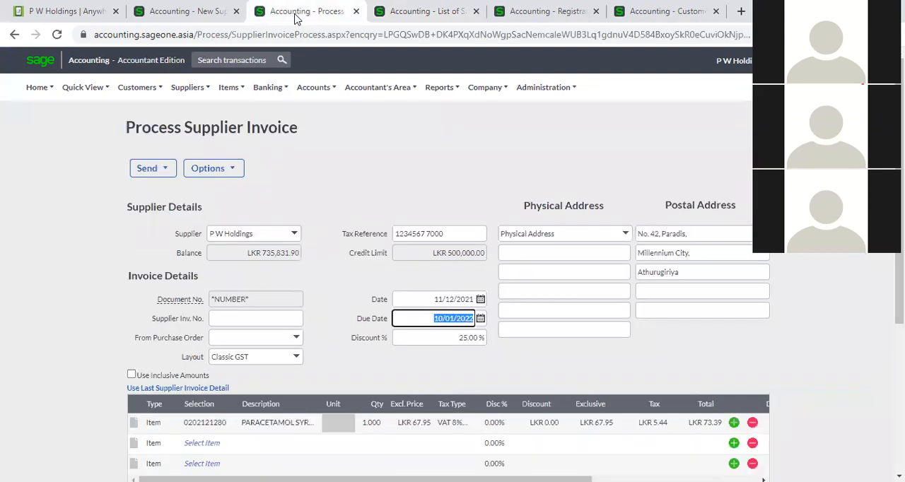
mouse_move(191, 88)
mouse_move(200, 157)
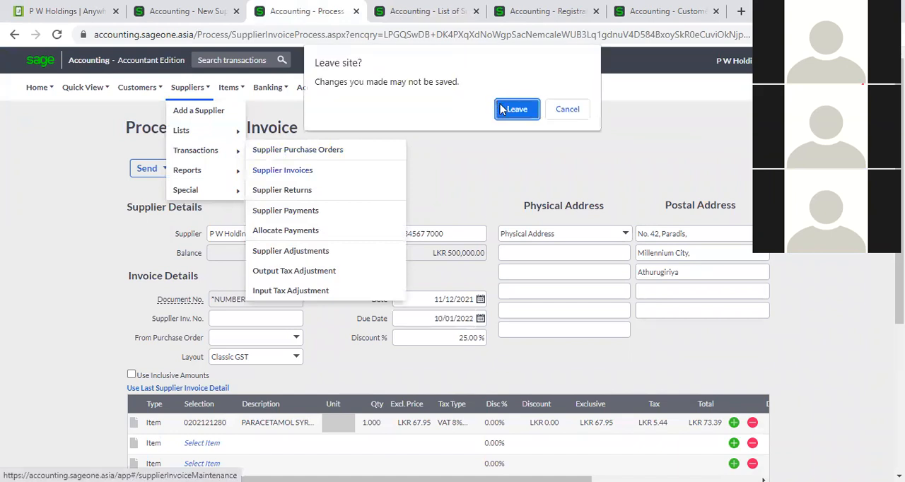
left_click(506, 108)
left_click(411, 11)
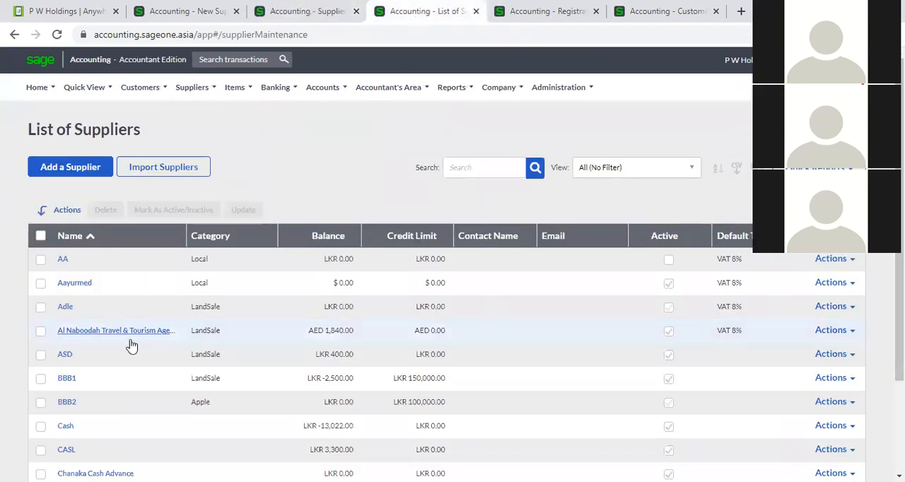
left_click(282, 12)
mouse_move(275, 87)
mouse_move(291, 154)
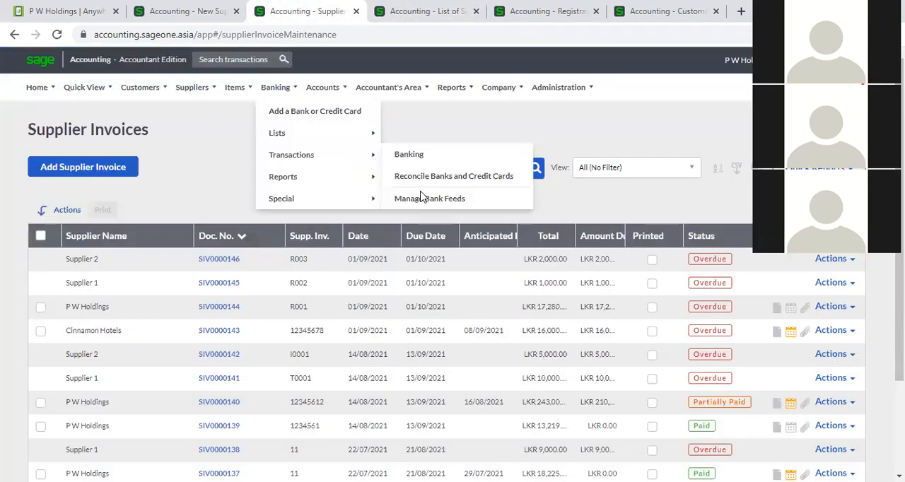
left_click(120, 168)
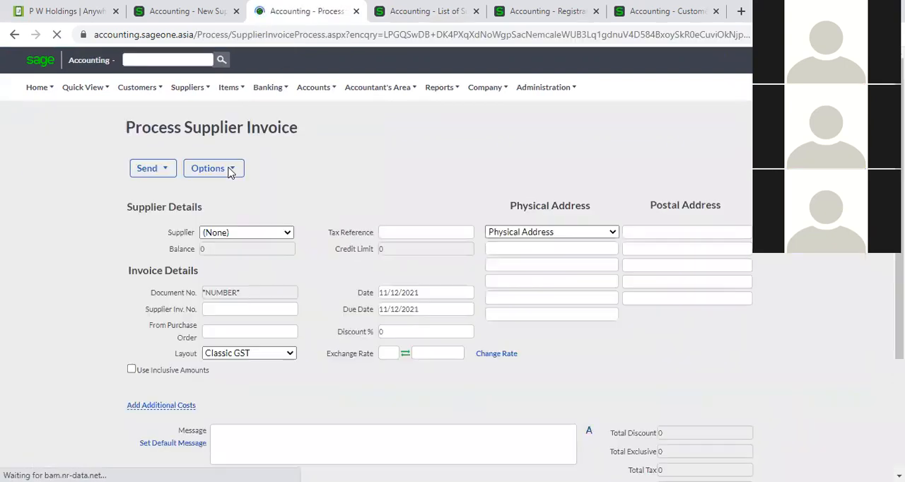
- Choose Al Naboodah Travel & Tourism Agencies LLC as the invoice's supplier and view the exchange rate and line area
left_click(282, 234)
type("avel & To")
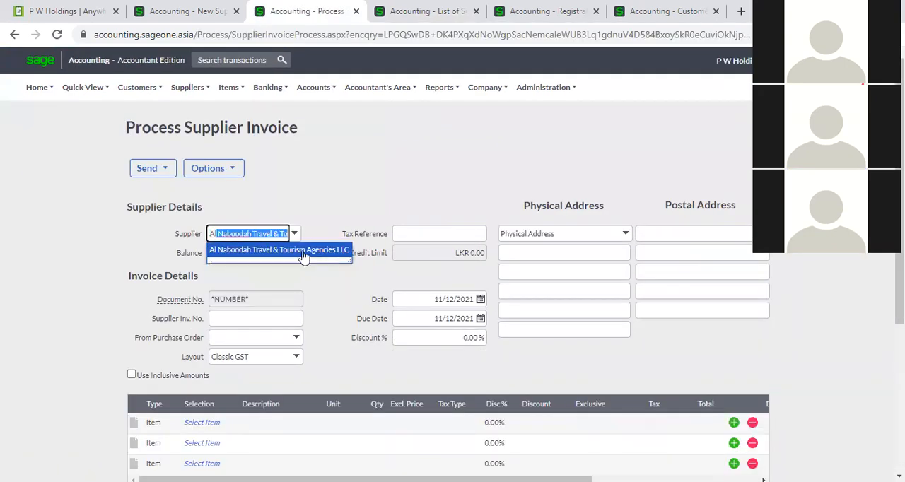
left_click(304, 253)
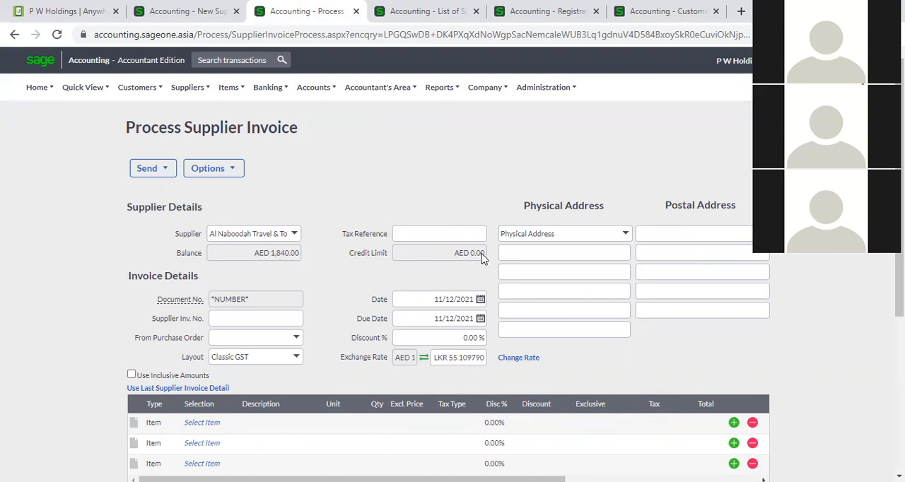
scroll(476, 258, "down", 1)
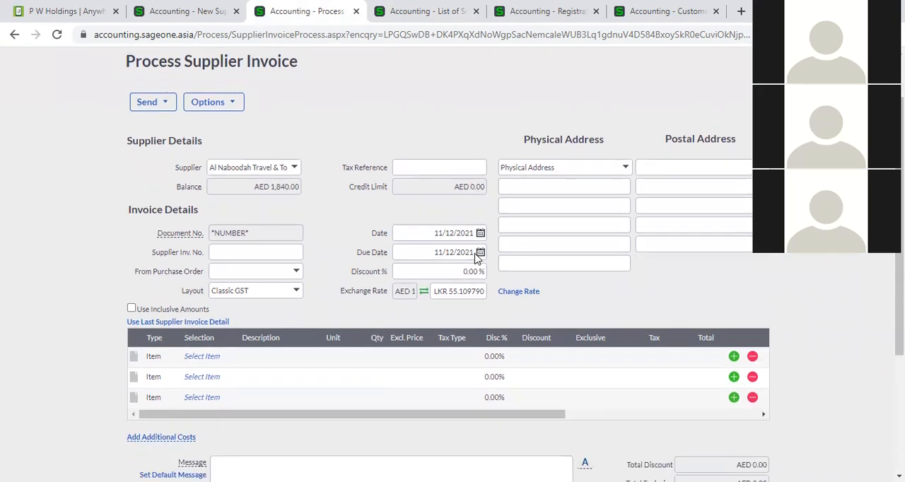
- Change the supplier on the open supplier invoice to P W Holdings
left_click(182, 10)
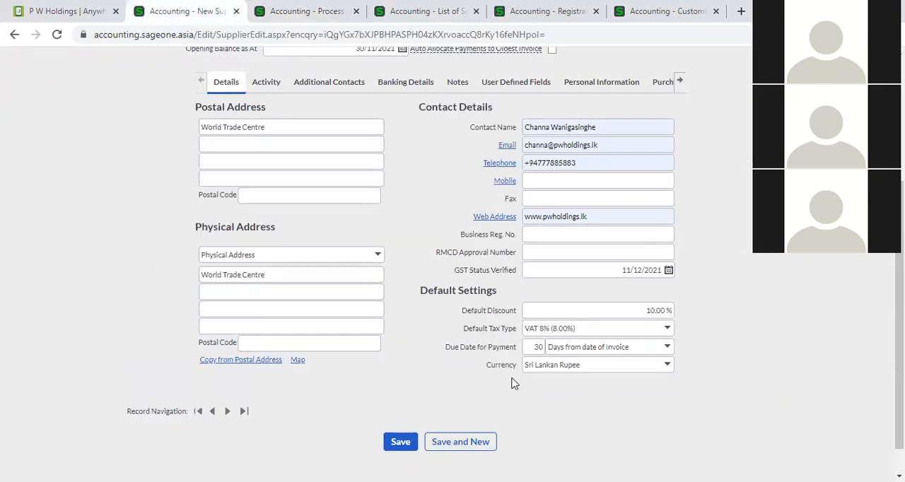
left_click(330, 14)
left_click(295, 168)
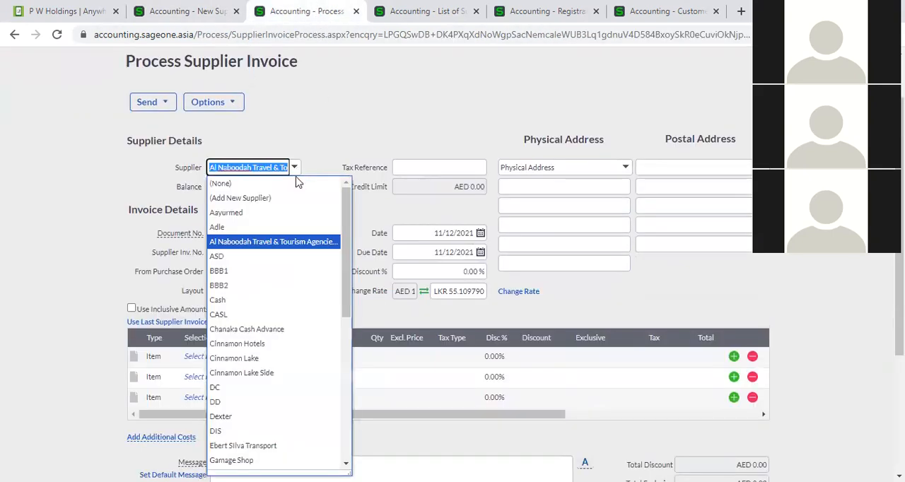
type("p")
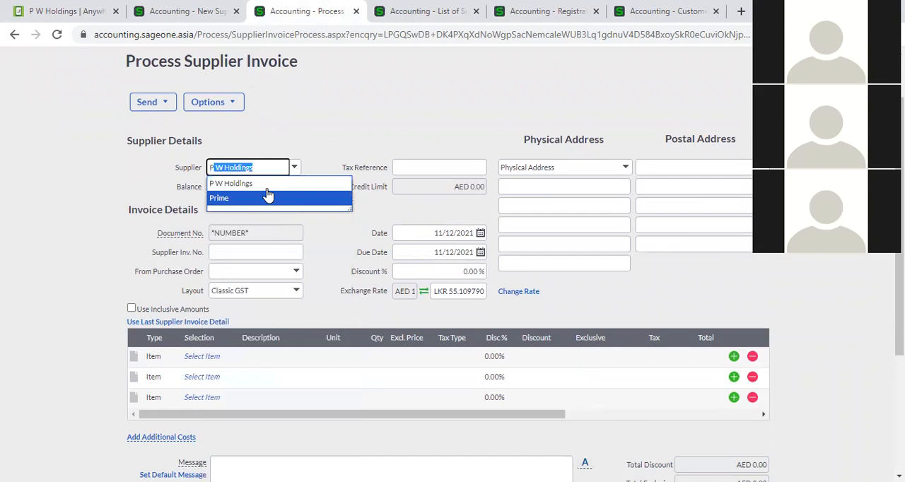
left_click(276, 183)
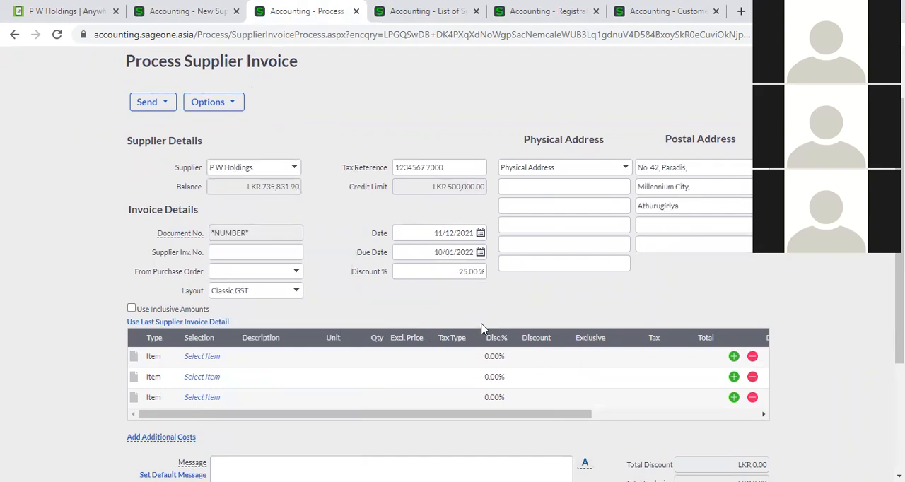
- Set the default discount on the new supplier form to 25 %
left_click(210, 10)
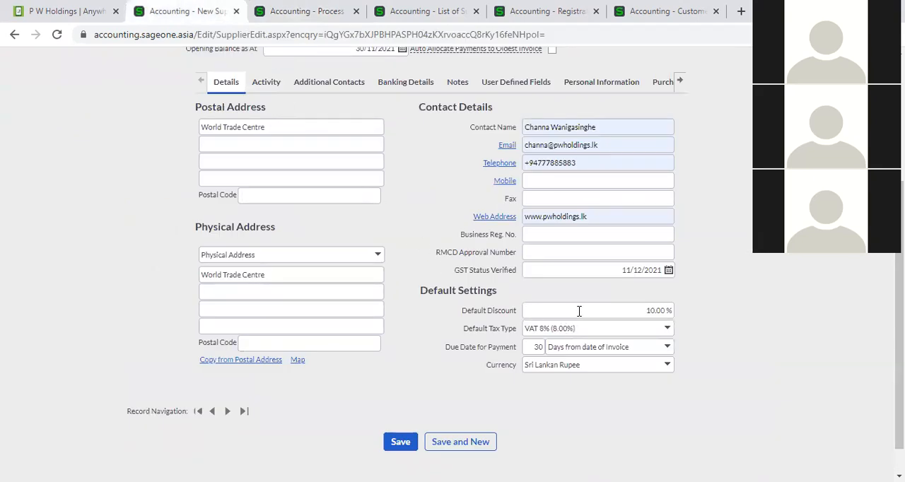
left_click(579, 311)
type("25")
left_click(851, 387)
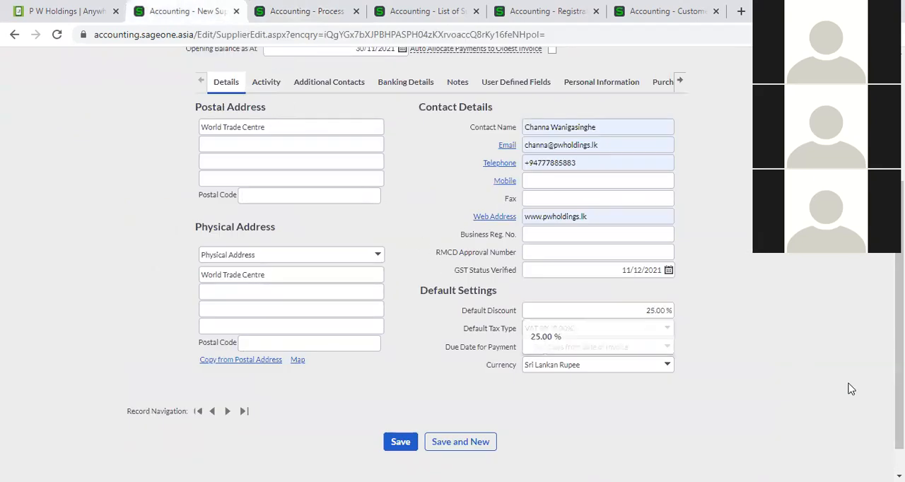
- Override the discount on the P W Holdings invoice with 10 %
left_click(314, 12)
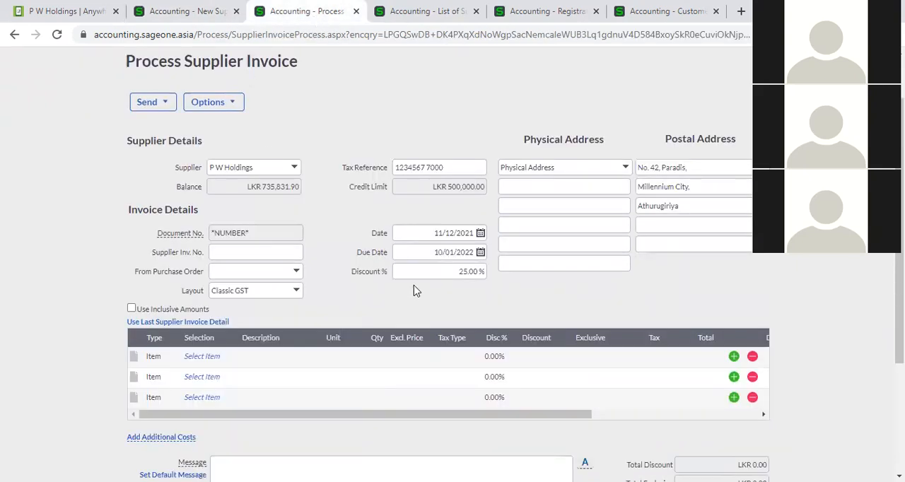
left_click(432, 276)
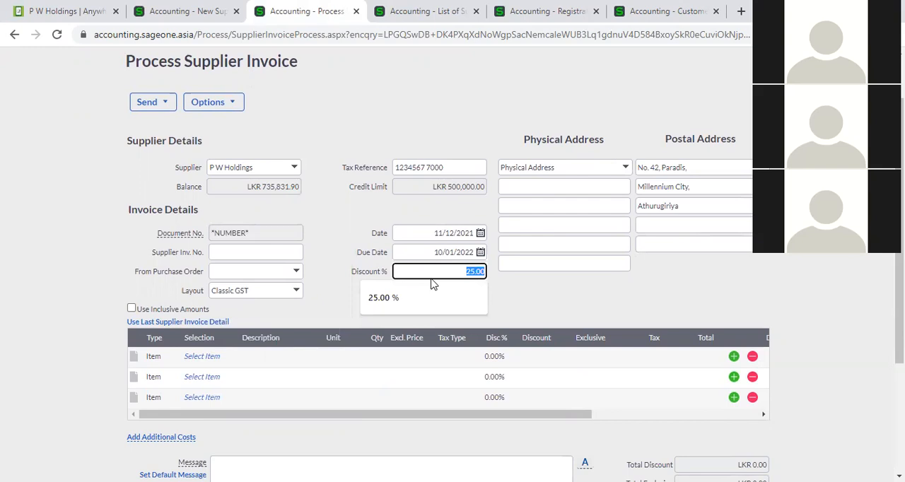
type("10")
left_click(551, 317)
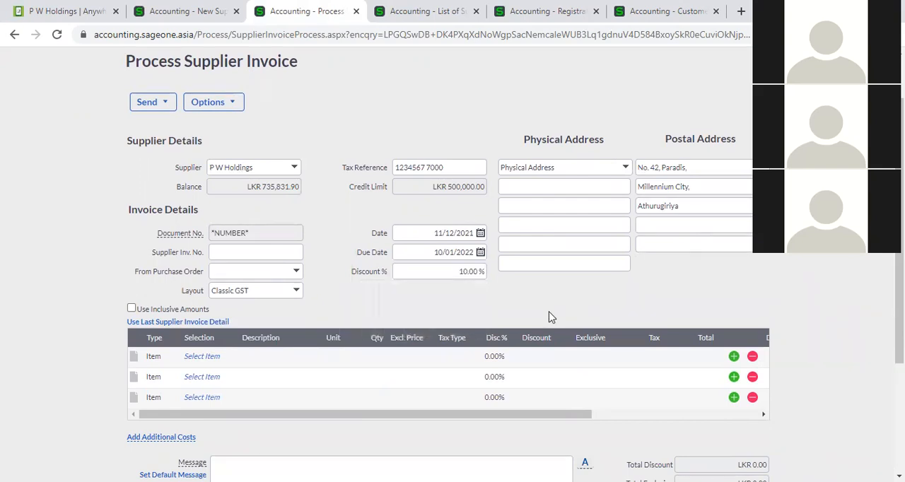
- Compare the payment terms on the new supplier form with the invoice's due date and its calendar
left_click(191, 11)
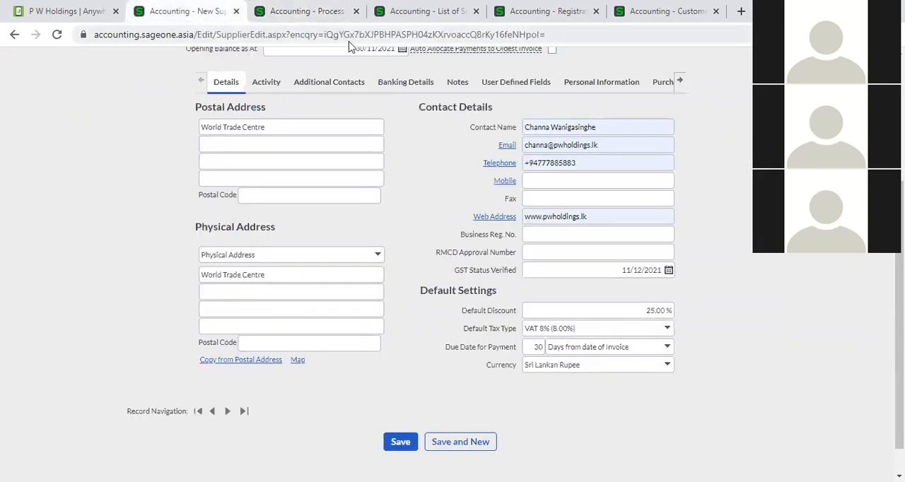
left_click(307, 10)
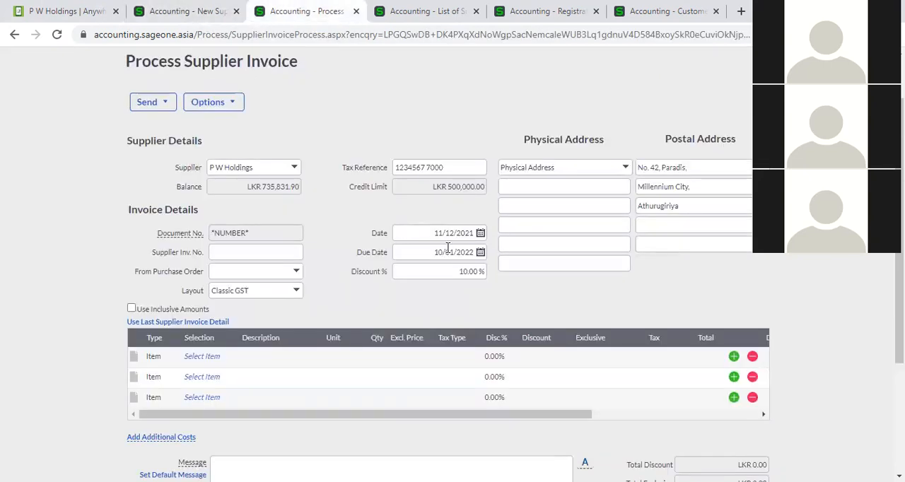
left_click(480, 253)
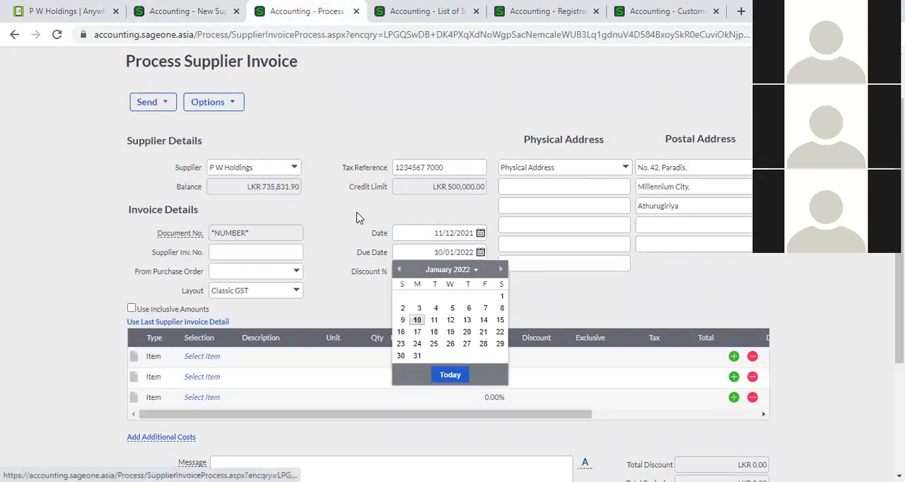
left_click(360, 238)
left_click(424, 367)
left_click(459, 361)
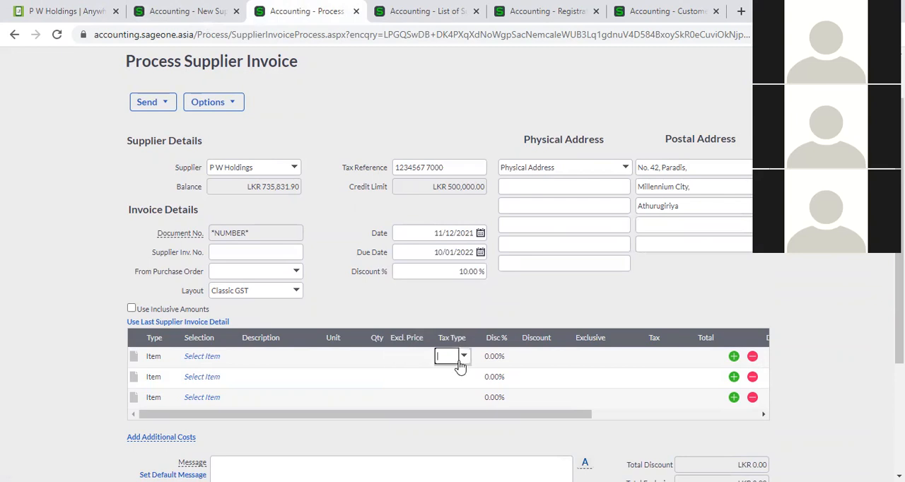
left_click(216, 361)
left_click(229, 356)
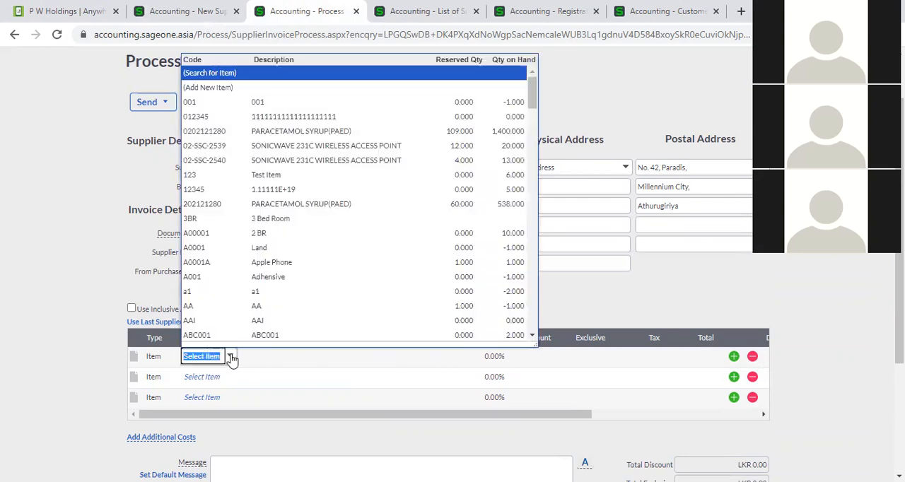
left_click(273, 132)
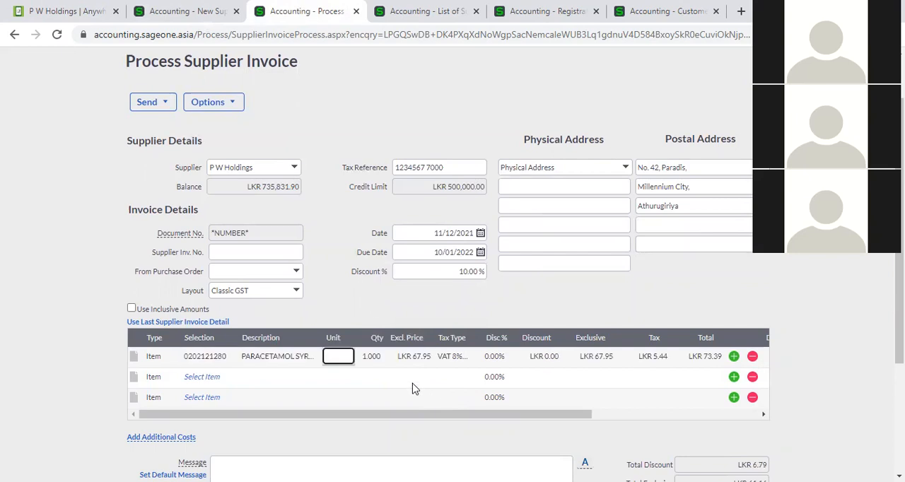
- Leave the new supplier form without saving and open the list of suppliers
left_click(174, 10)
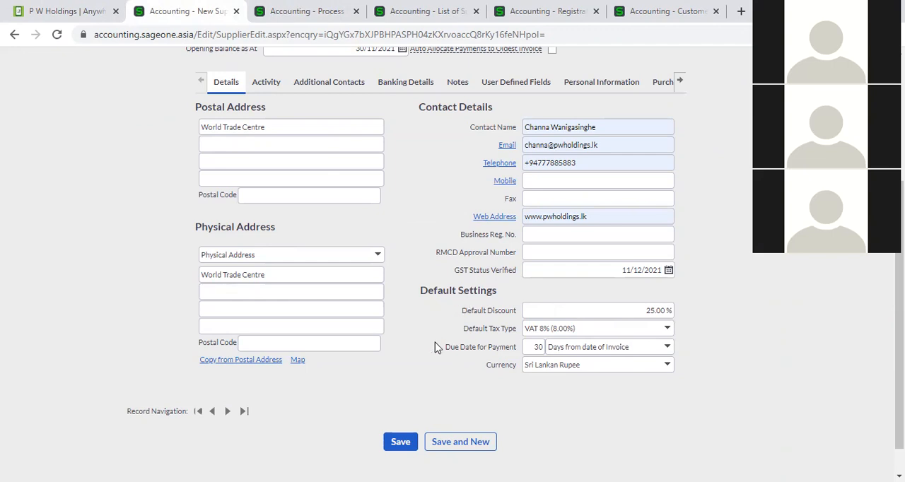
scroll(436, 347, "up", 1)
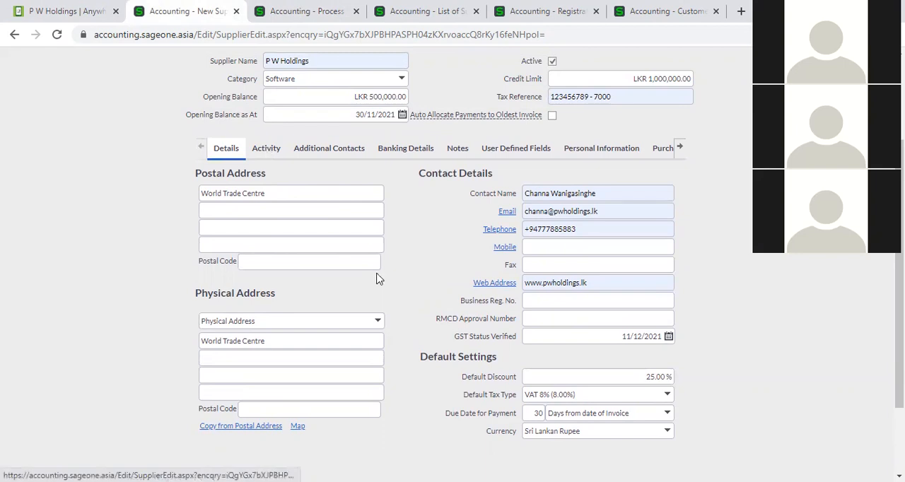
scroll(399, 322, "up", 2)
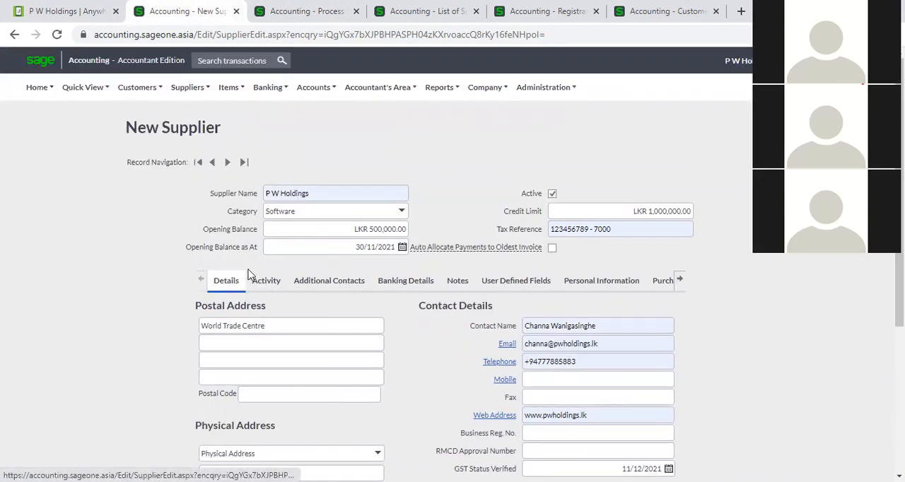
left_click(188, 88)
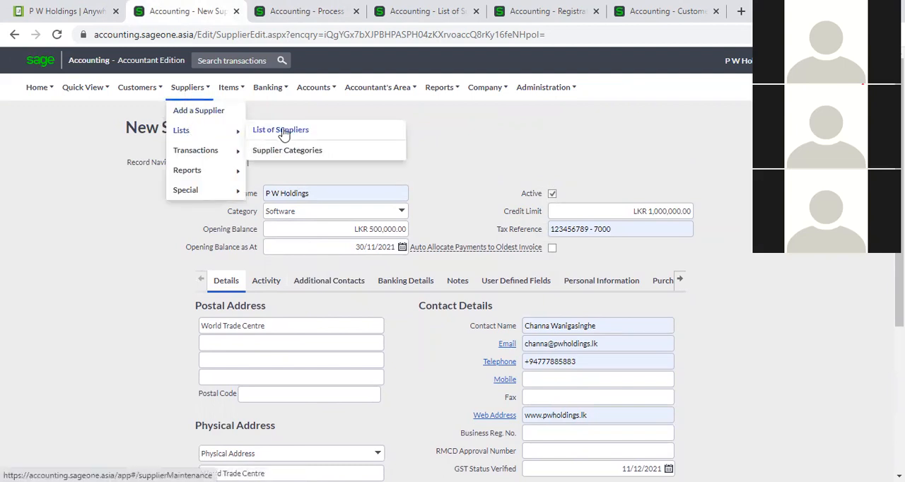
left_click(284, 134)
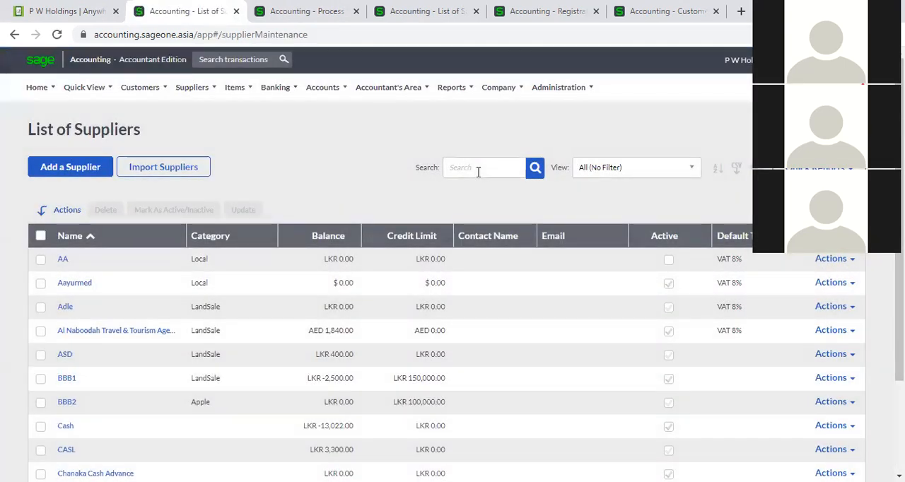
- Search the supplier list for "p w" and open the existing P W Holdings record
left_click(478, 170)
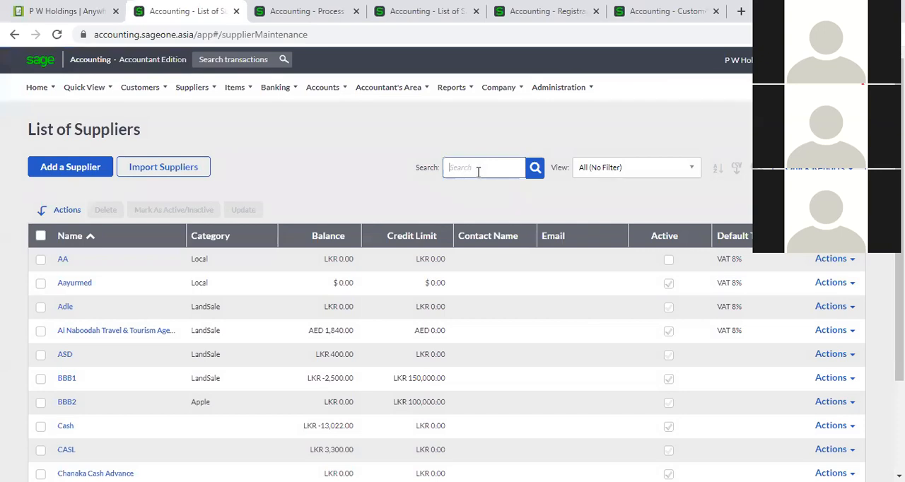
type("c")
type(" w")
key("Return")
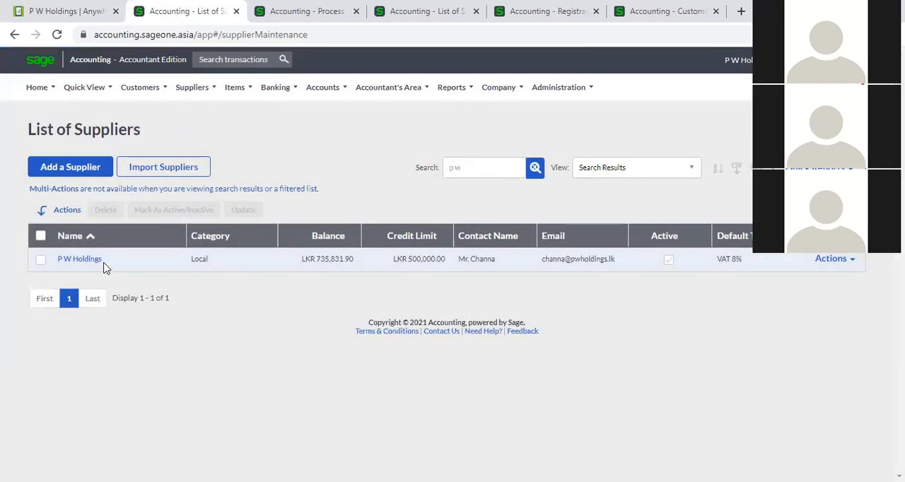
left_click(95, 259)
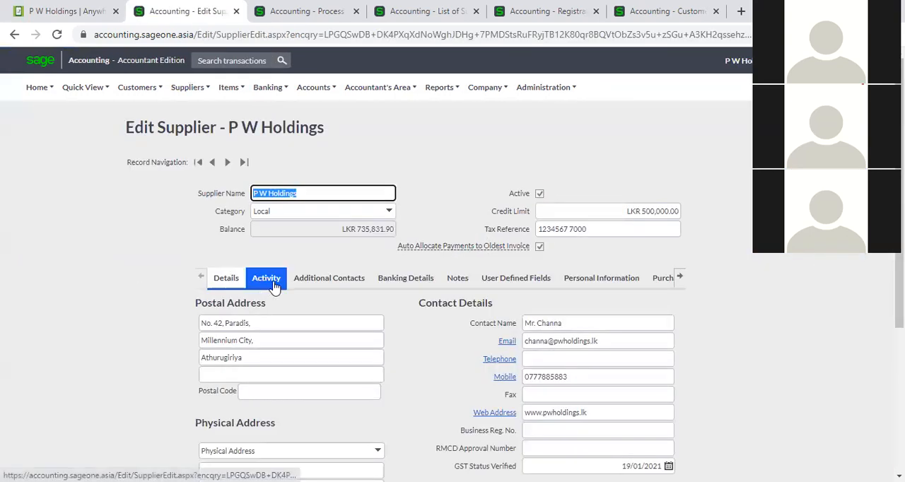
- Examine the activity summary of P W Holdings and its individual supplier invoices, and return to the summary
left_click(273, 283)
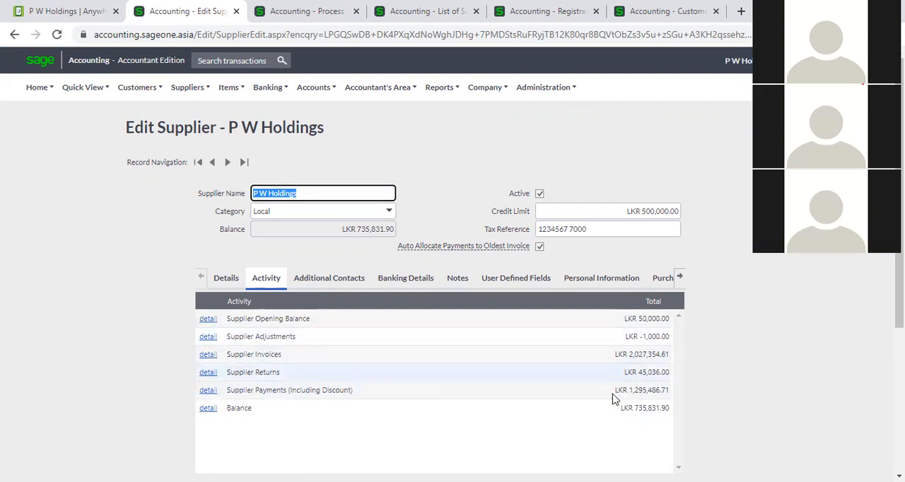
scroll(492, 348, "down", 2)
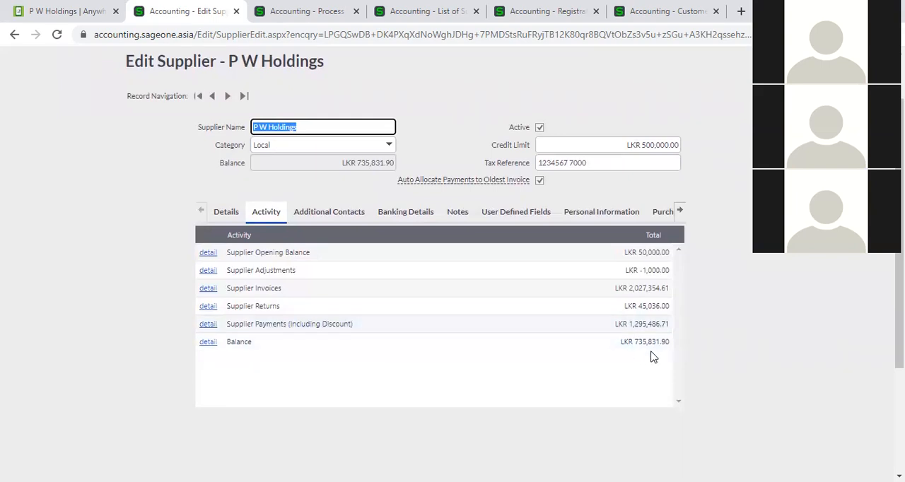
left_click(208, 289)
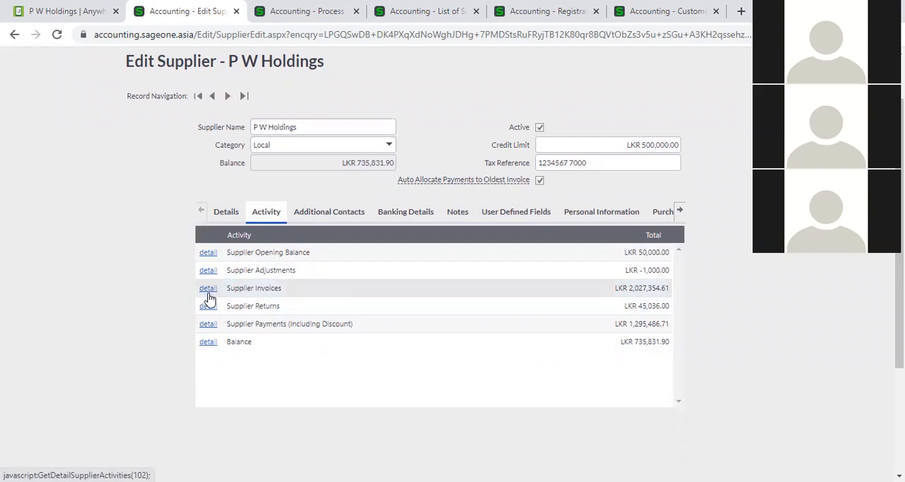
left_click(208, 290)
scroll(315, 330, "down", 1)
scroll(311, 358, "up", 1)
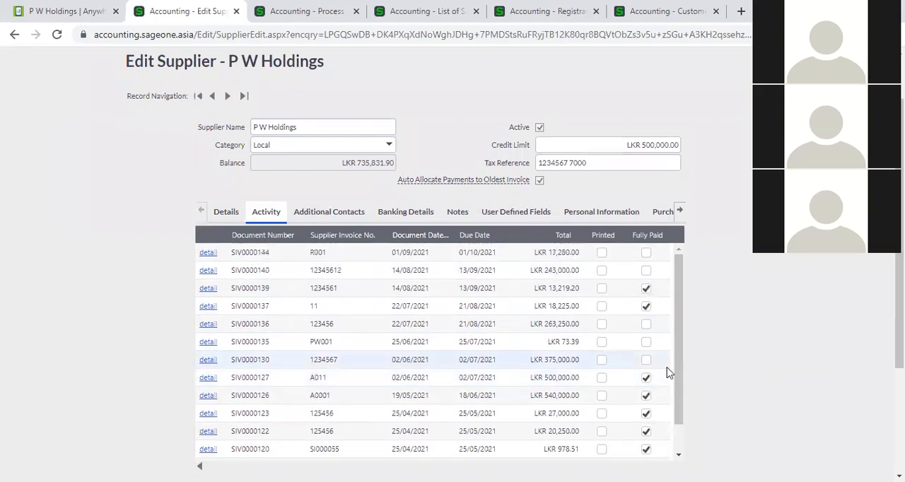
scroll(356, 400, "down", 1)
scroll(215, 418, "down", 1)
scroll(215, 417, "down", 1)
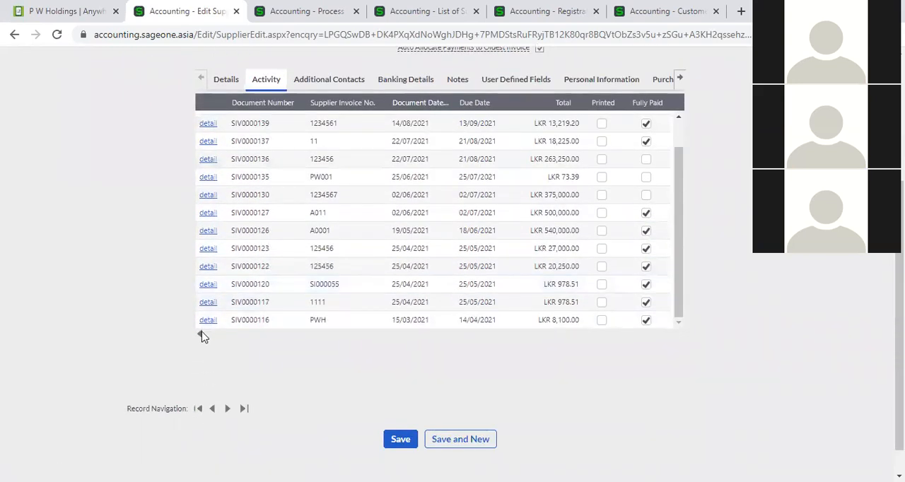
left_click(202, 336)
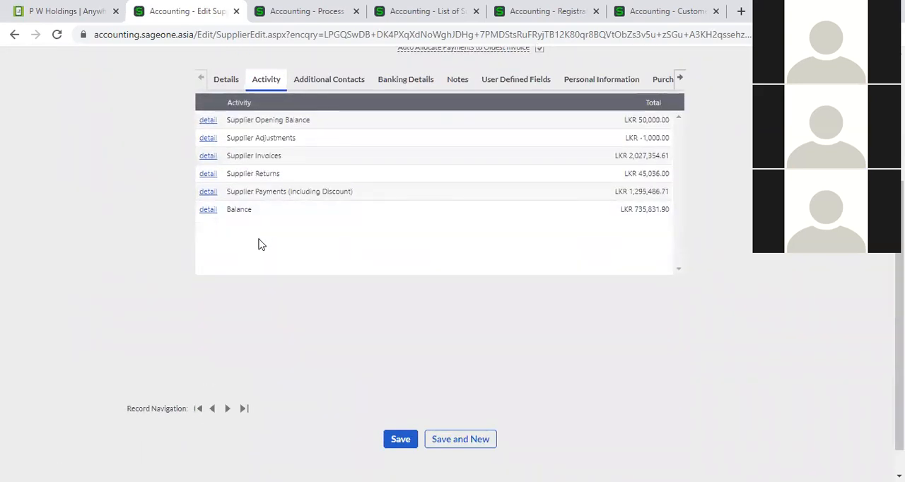
scroll(261, 271, "up", 1)
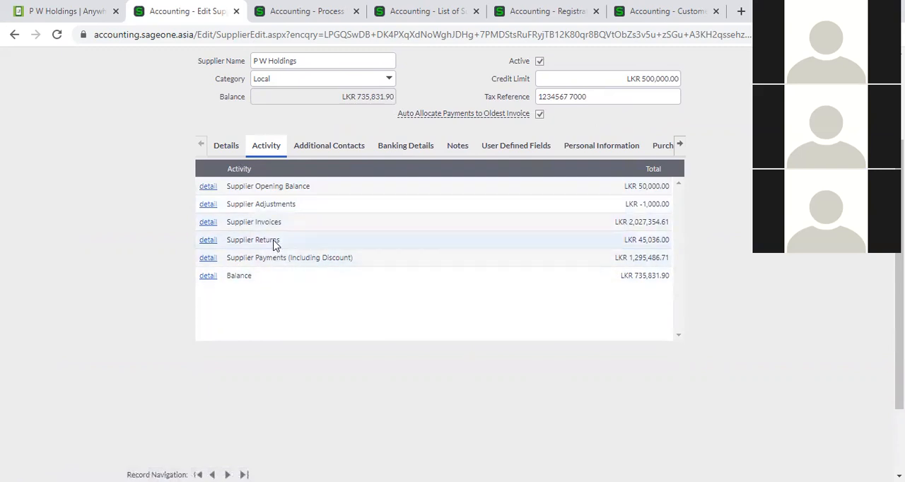
- Compare the additional contacts section of P W Holdings with the main contact details
left_click(339, 147)
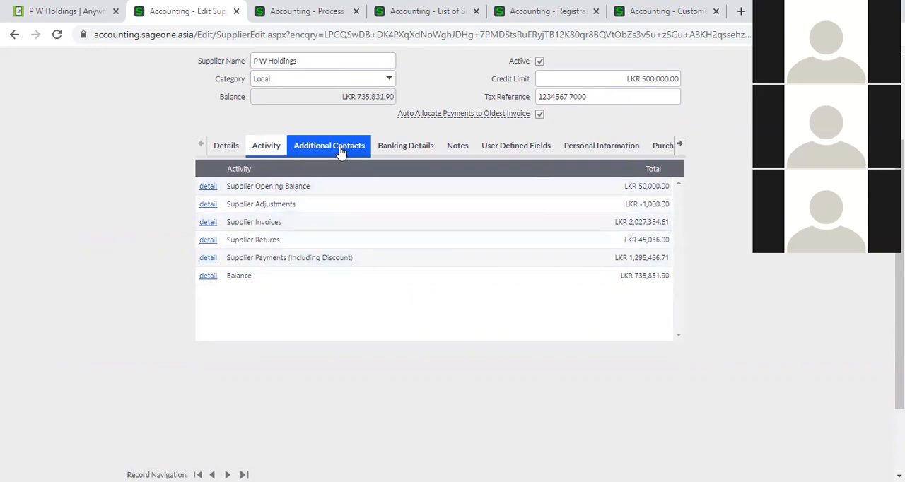
scroll(357, 309, "up", 2)
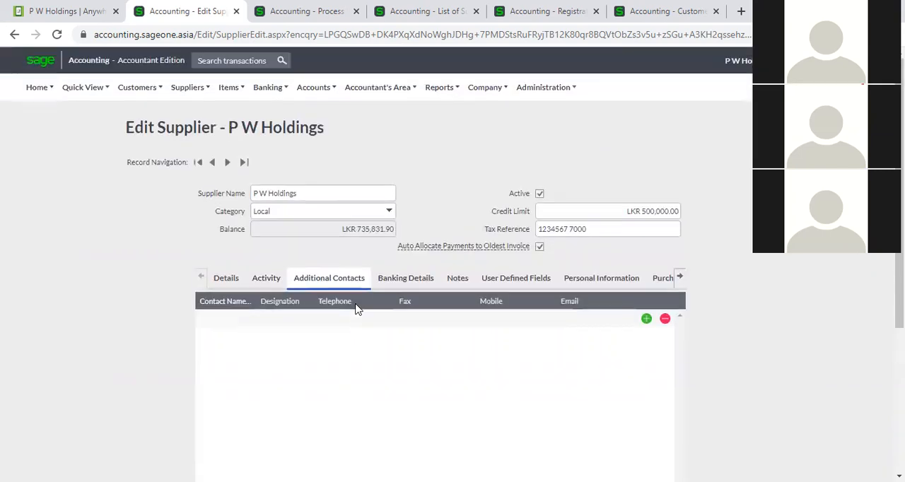
left_click(226, 278)
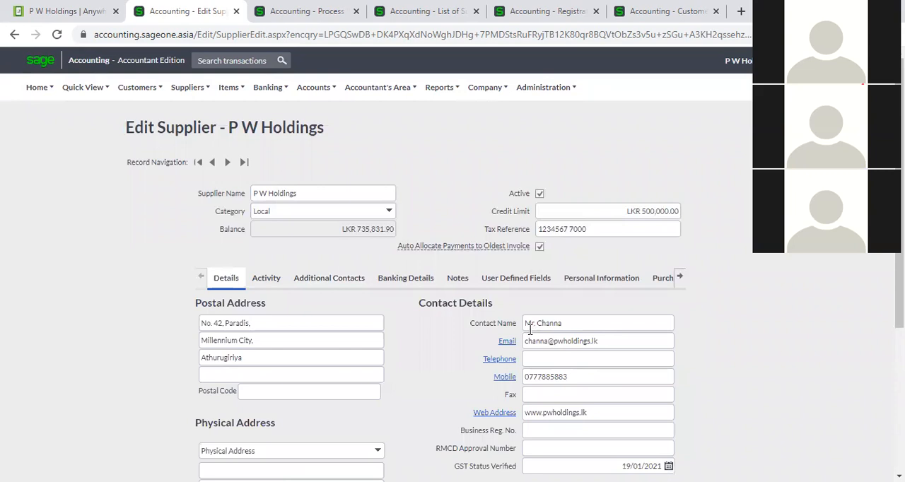
left_click(309, 283)
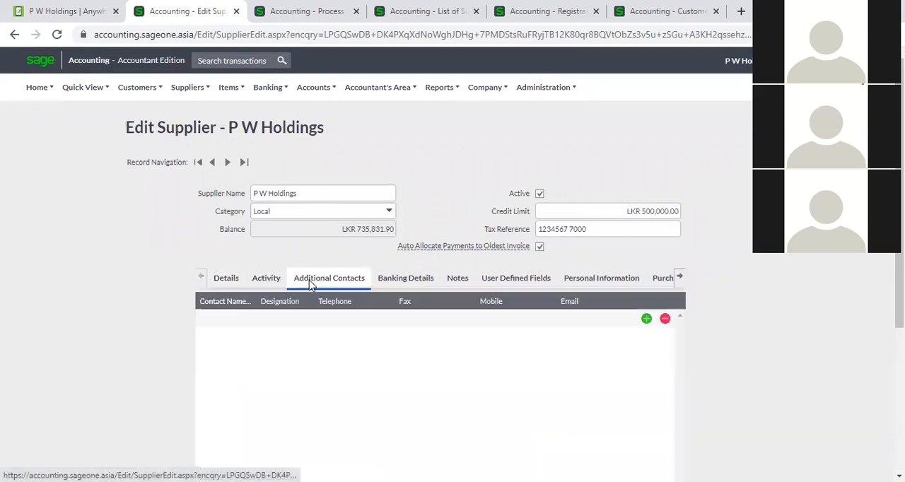
- Go through the name, designation, telephone, fax, mobile and email fields of the first additional contact row
left_click(244, 320)
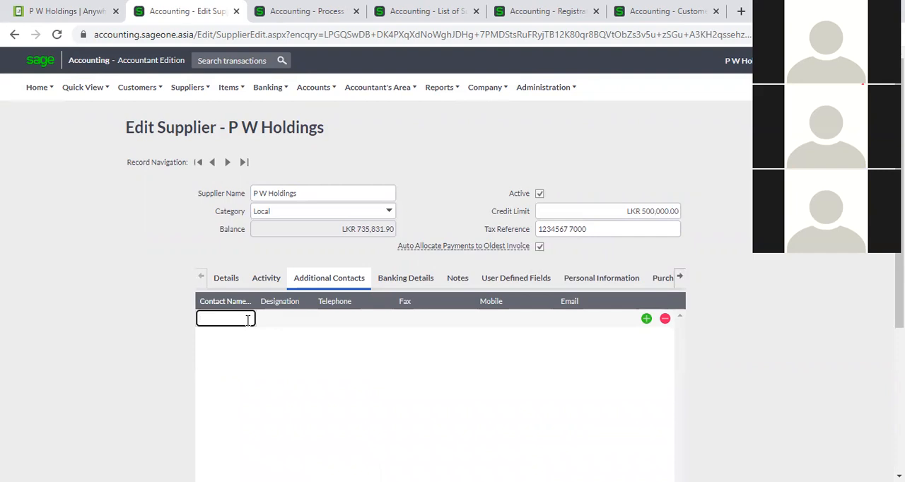
left_click(249, 319)
left_click(286, 319)
left_click(338, 321)
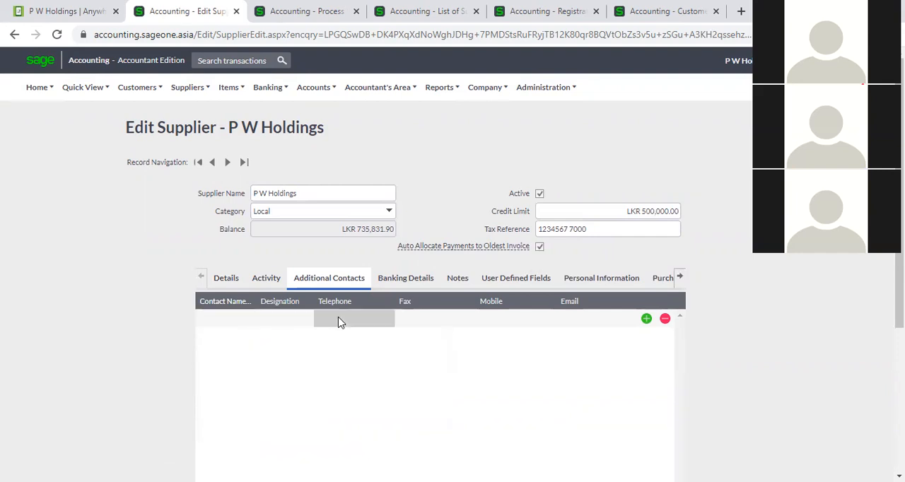
left_click(431, 318)
left_click(514, 318)
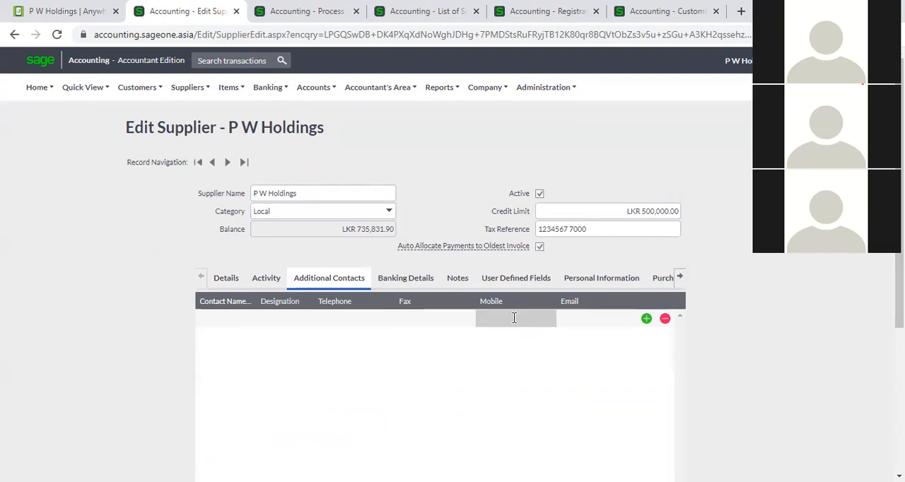
left_click(575, 320)
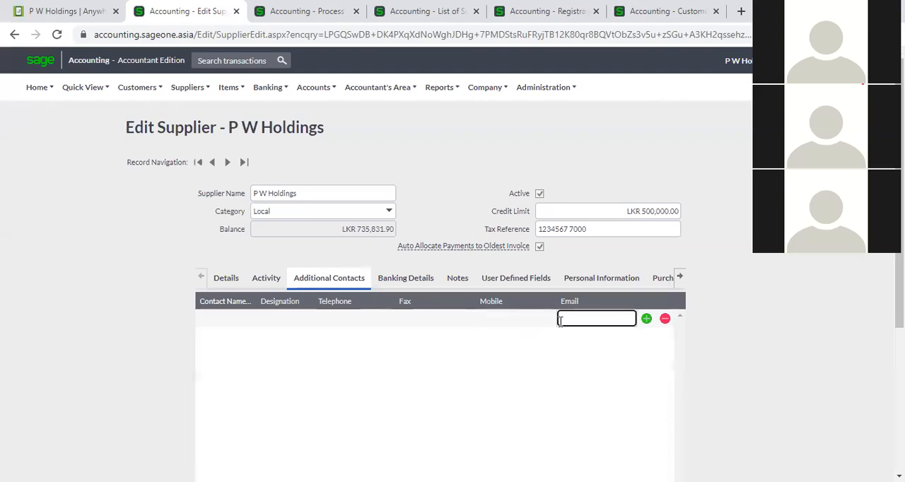
- Add two blank rows to the additional contacts table and delete one of them
left_click(646, 320)
left_click(646, 336)
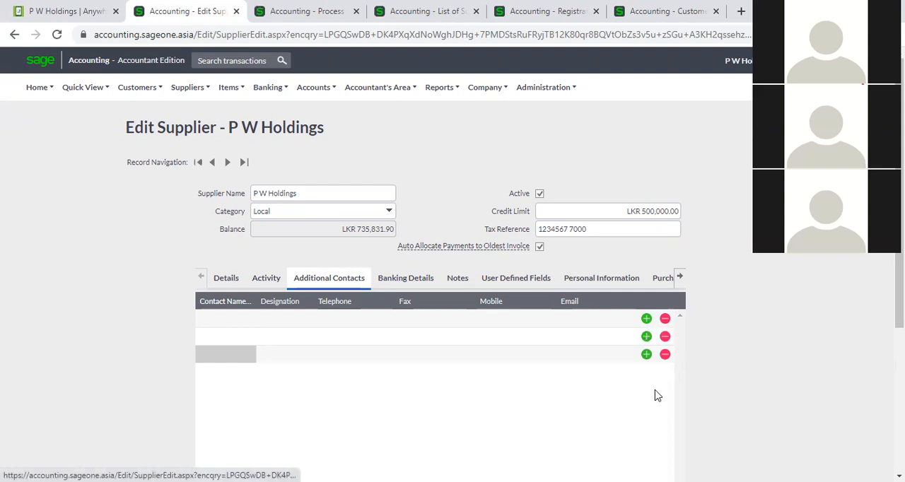
left_click(664, 337)
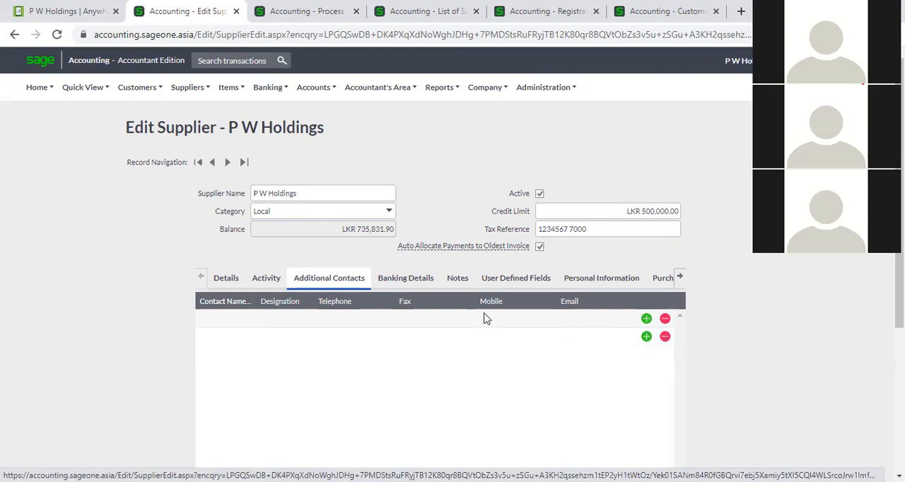
- Examine the supplier's banking detail fields and the available account types
left_click(407, 282)
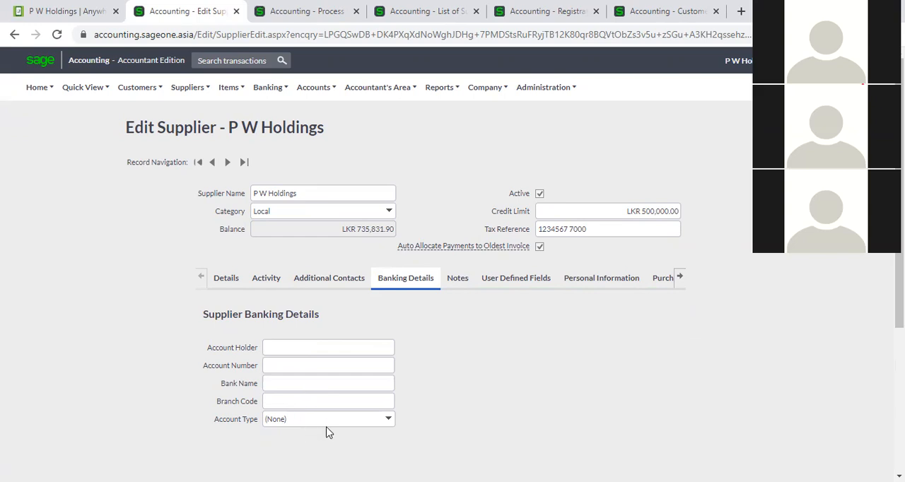
left_click(304, 342)
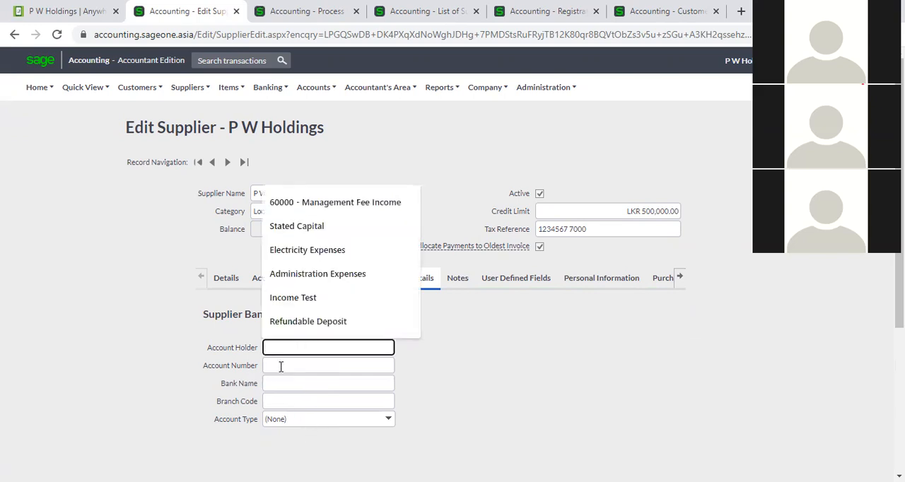
left_click(280, 366)
left_click(279, 383)
left_click(278, 395)
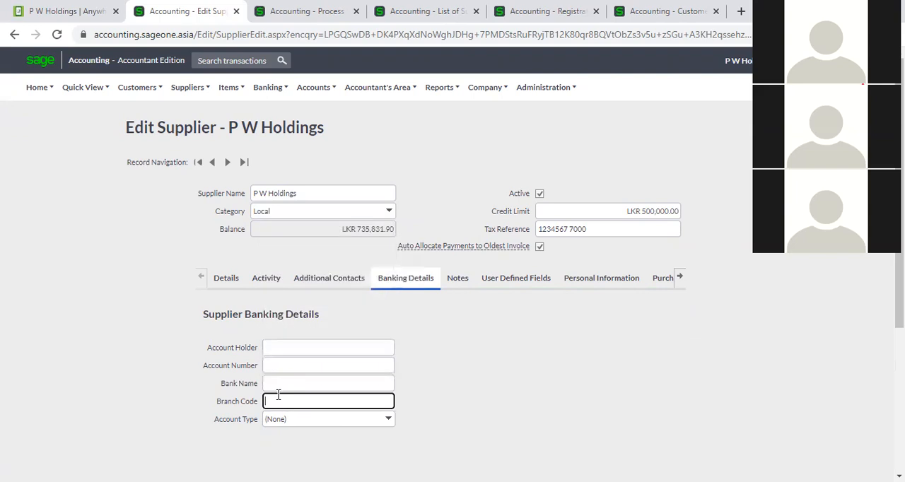
left_click(389, 426)
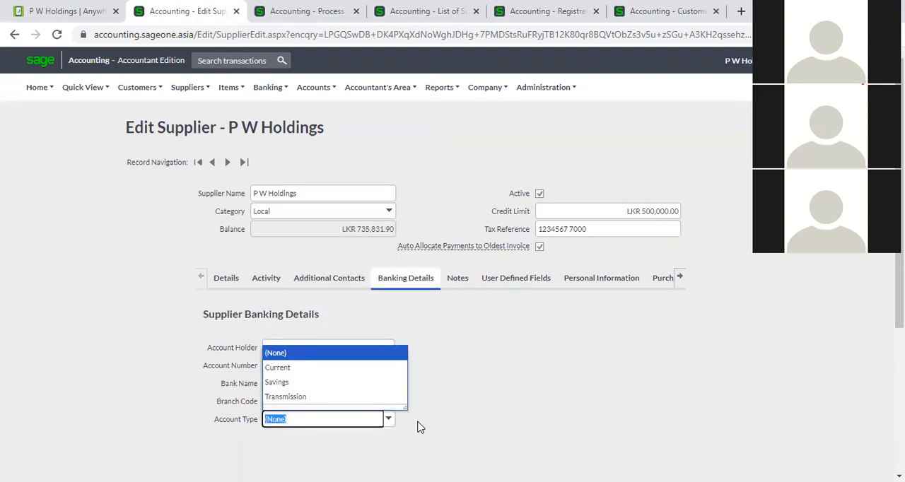
left_click(417, 427)
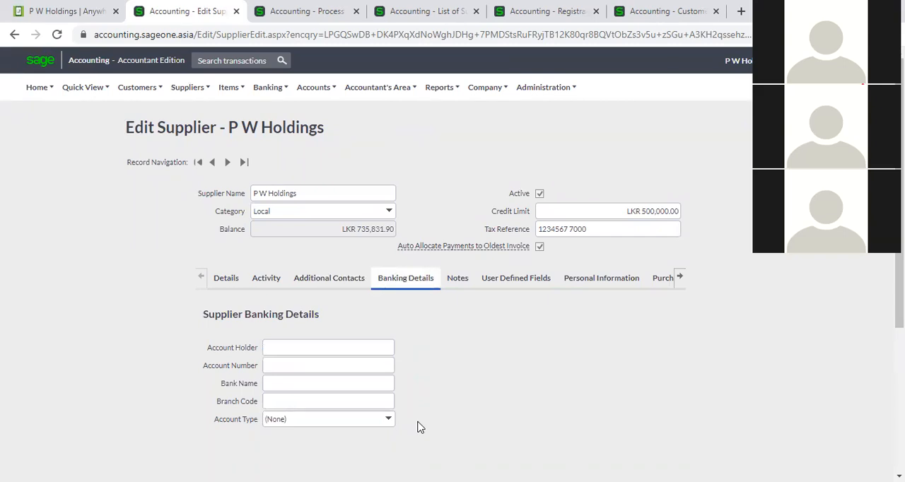
- Add a second note to P W Holdings with the action date 14/12/2021
left_click(458, 282)
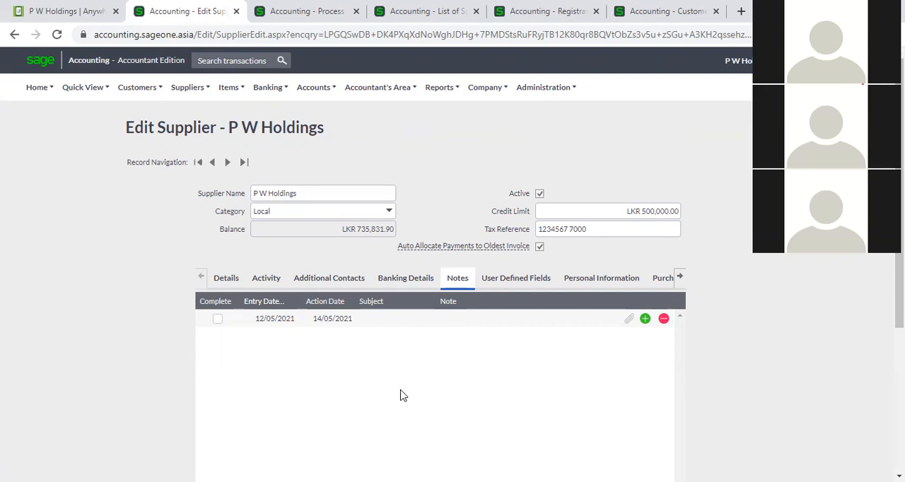
left_click(646, 319)
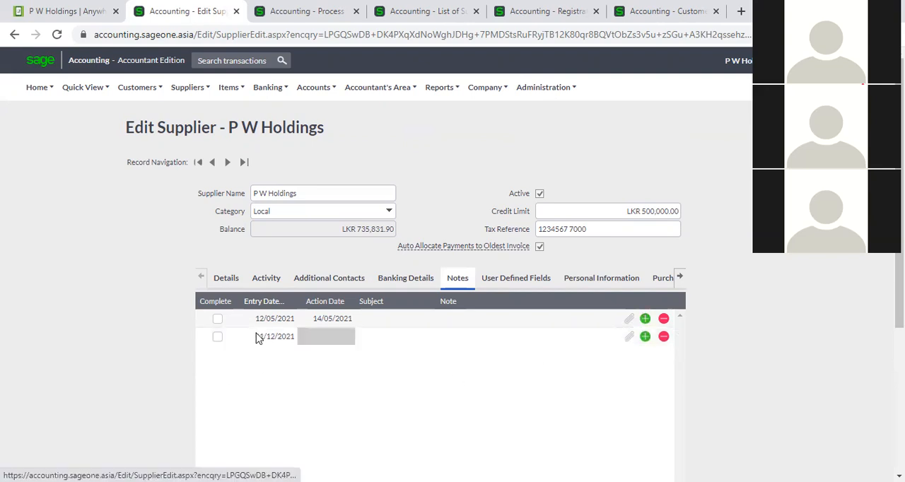
left_click(335, 337)
left_click(348, 338)
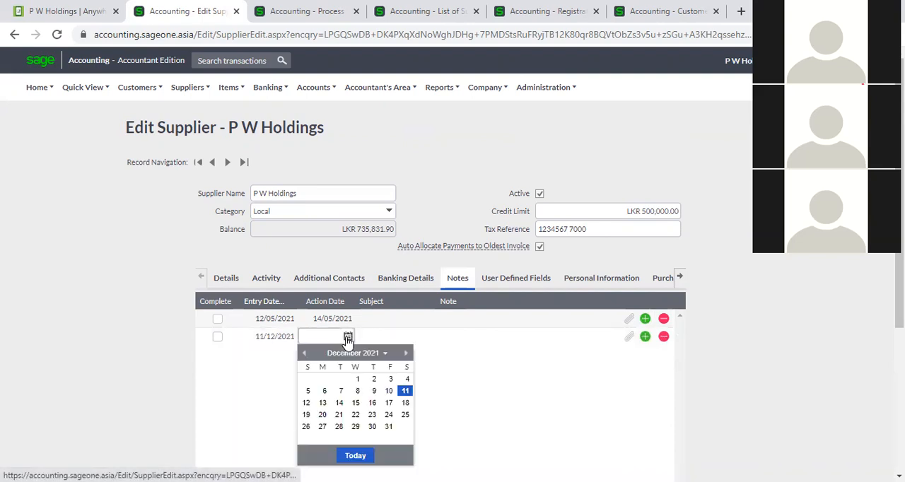
left_click(339, 402)
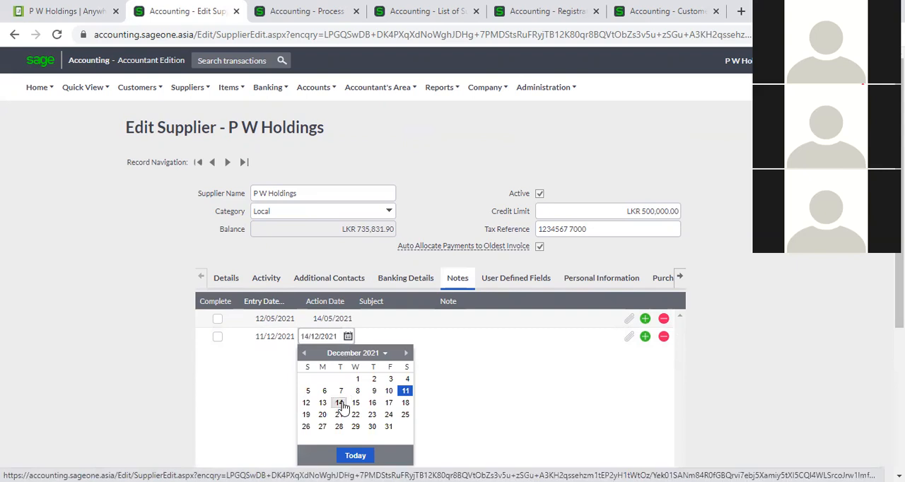
- Give the new supplier note the subject "Meeting" and the note text "Payment meeting"
key("Tab")
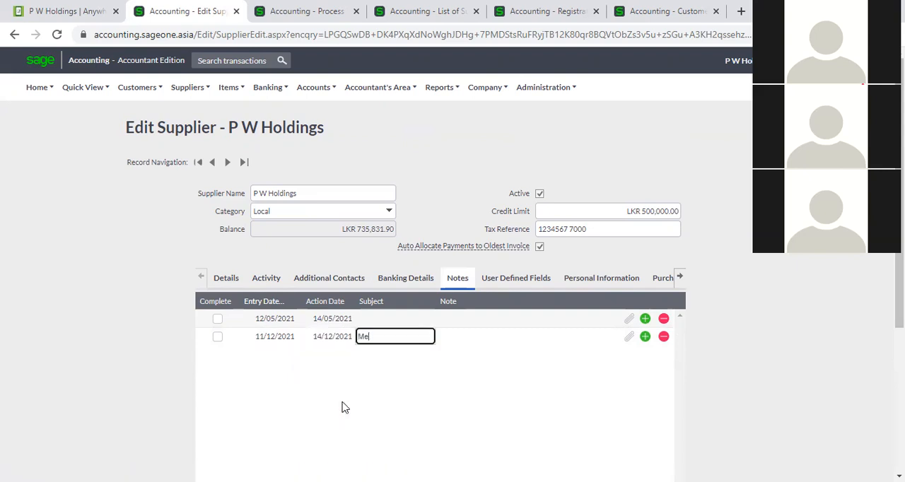
type("Meeting")
key("Tab")
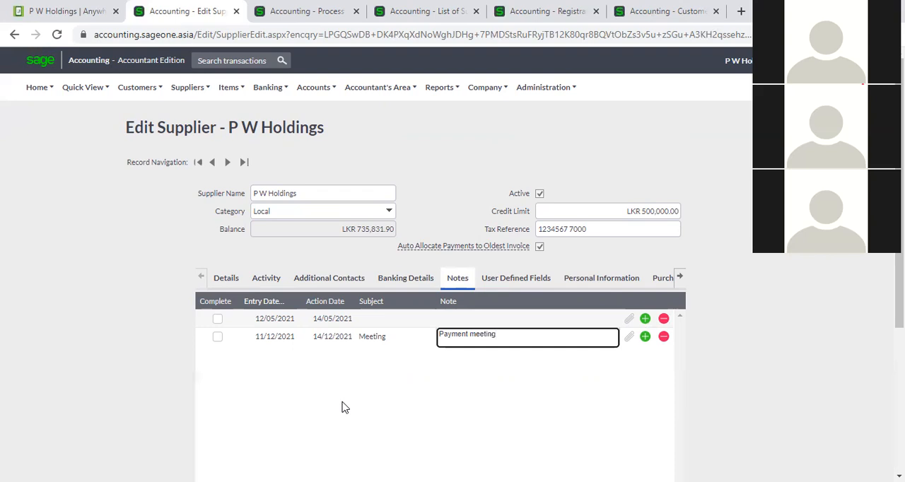
left_click(751, 420)
scroll(353, 449, "down", 2)
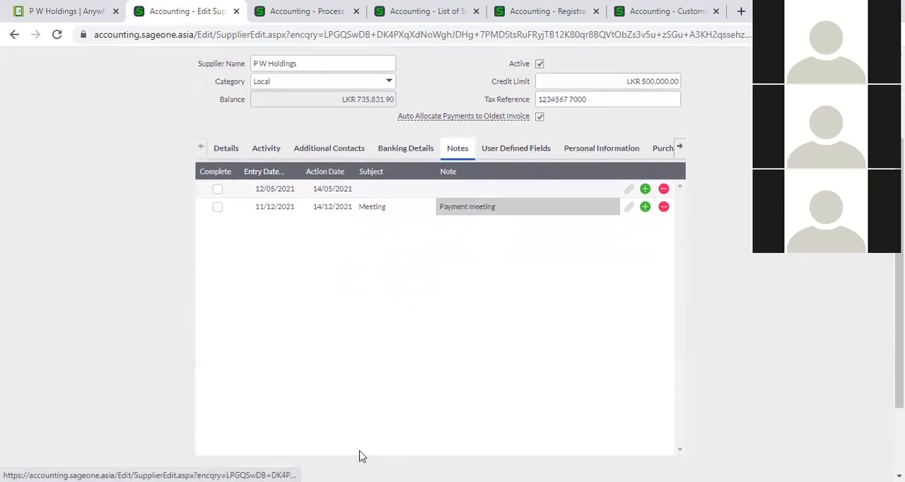
scroll(350, 445, "down", 2)
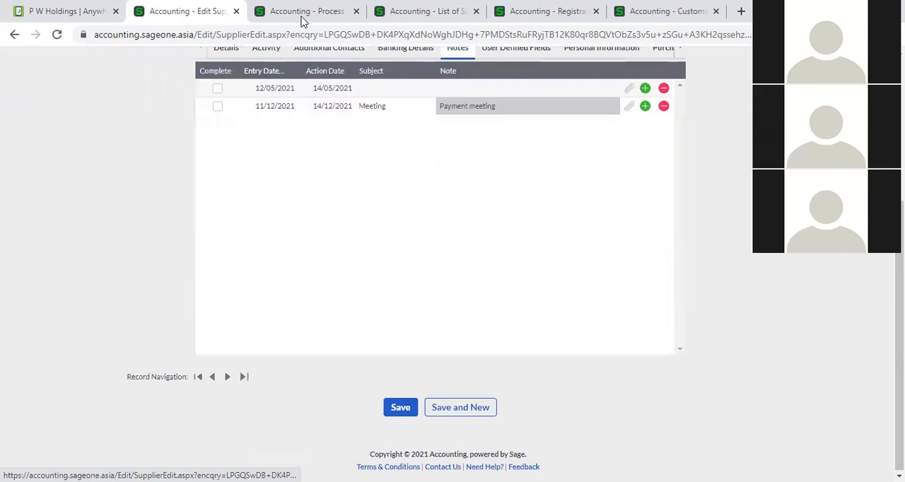
- Leave the open supplier invoice without saving and go to the main Dashboard
left_click(301, 21)
scroll(198, 167, "up", 2)
left_click(37, 87)
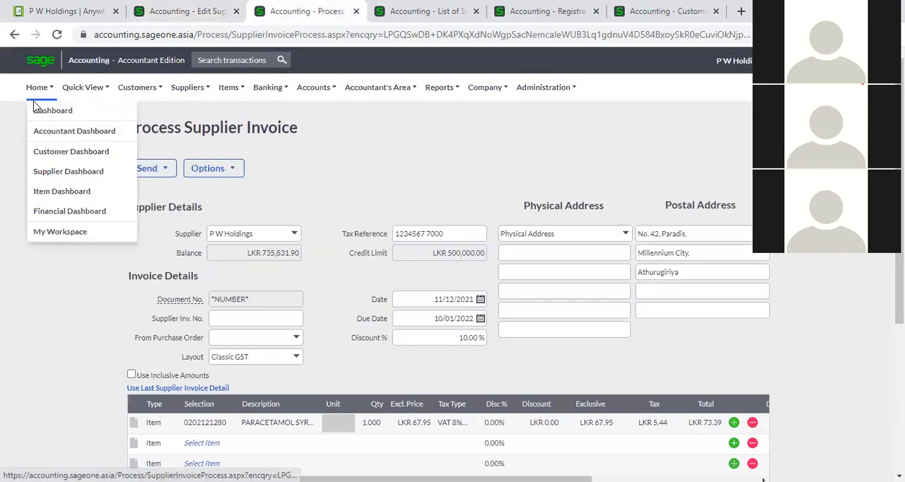
left_click(39, 111)
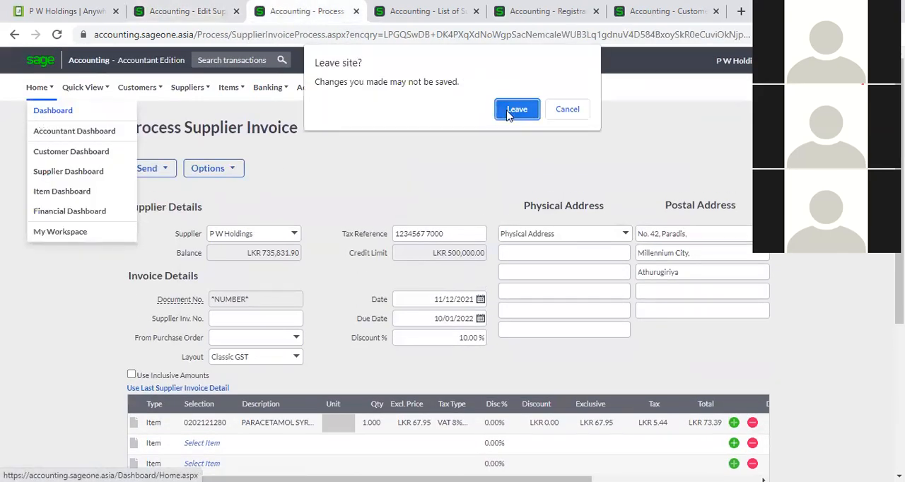
left_click(509, 110)
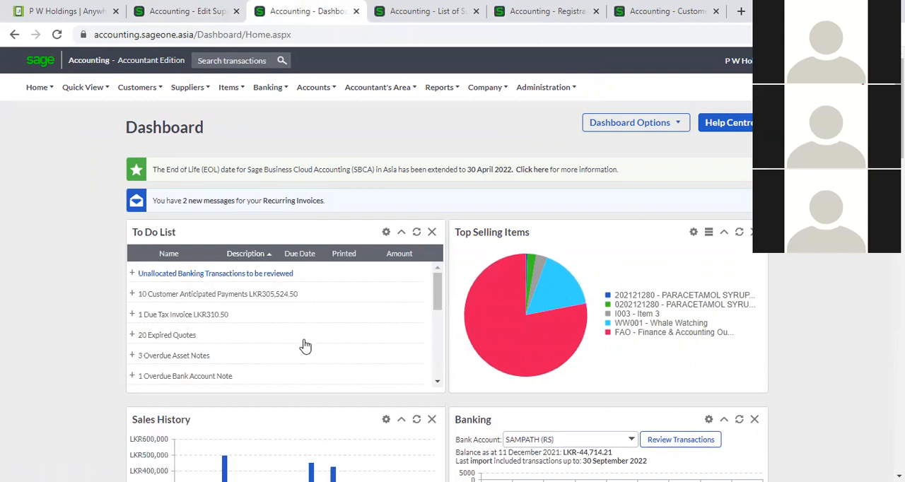
- Examine the dashboard's To Do List and expand its overdue supplier notes to see the individual entries
scroll(305, 345, "down", 2)
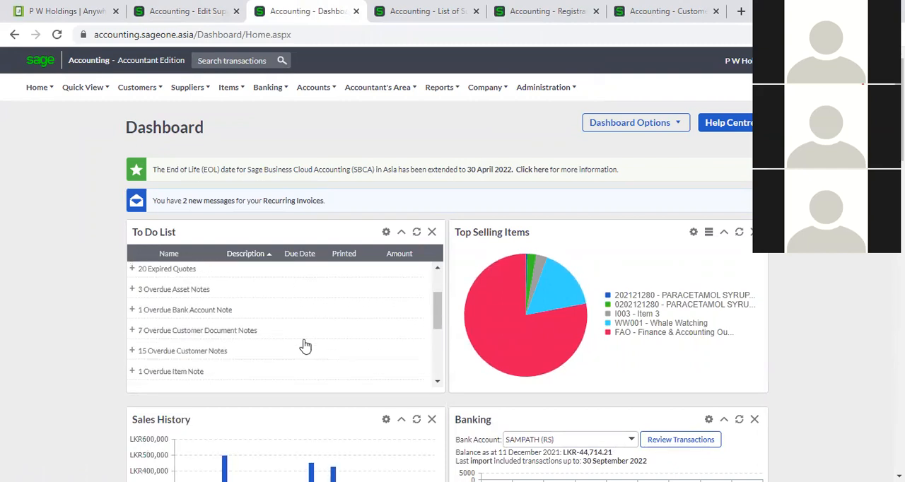
scroll(305, 345, "down", 2)
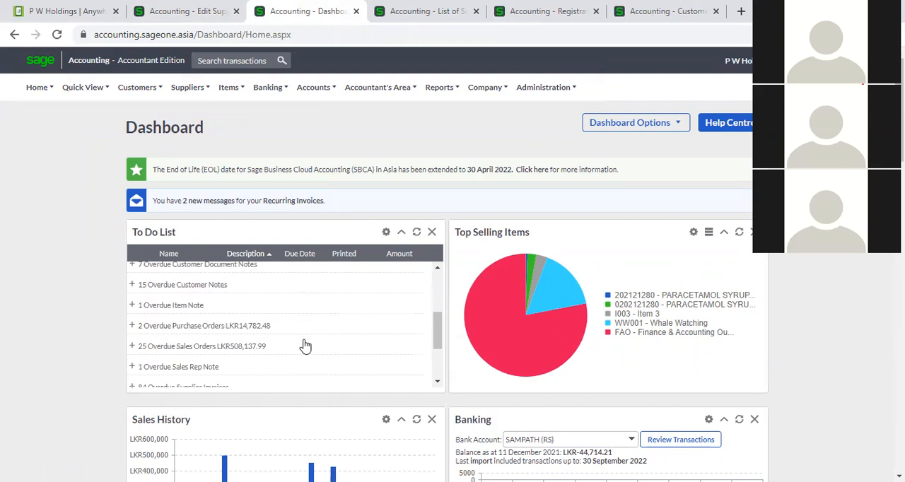
scroll(304, 345, "down", 2)
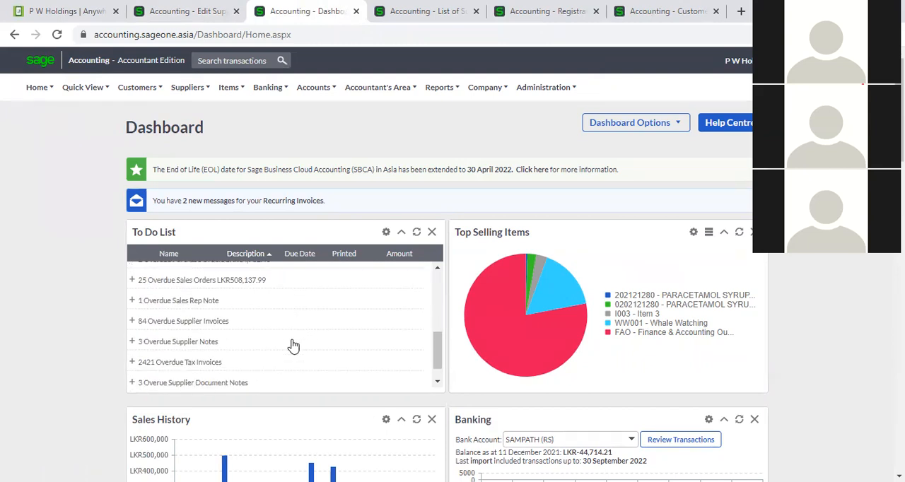
left_click(148, 343)
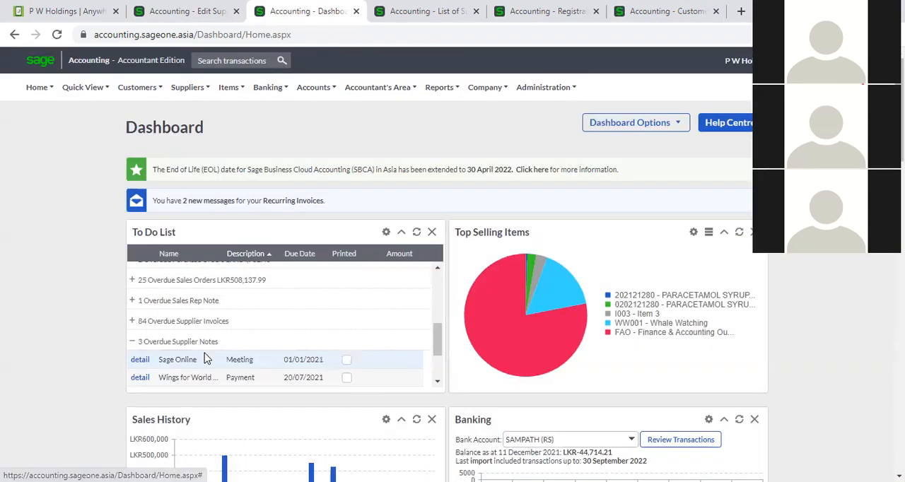
scroll(264, 362, "down", 3)
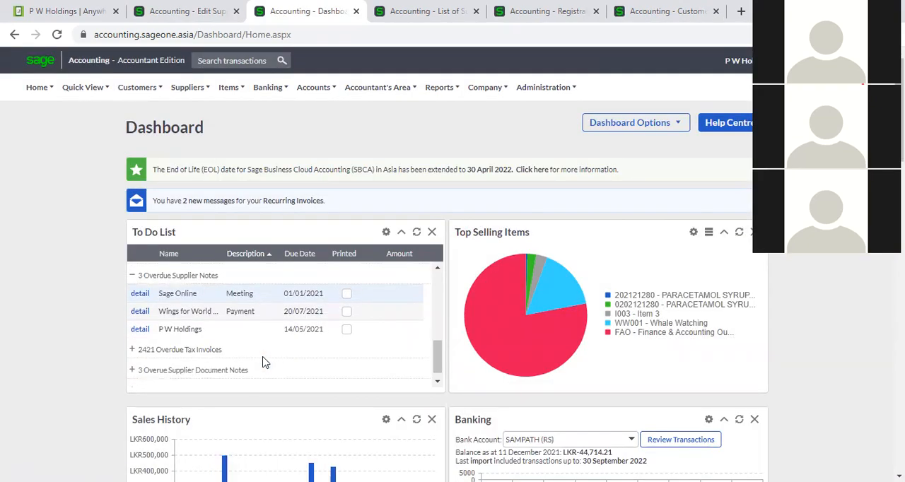
scroll(264, 362, "up", 3)
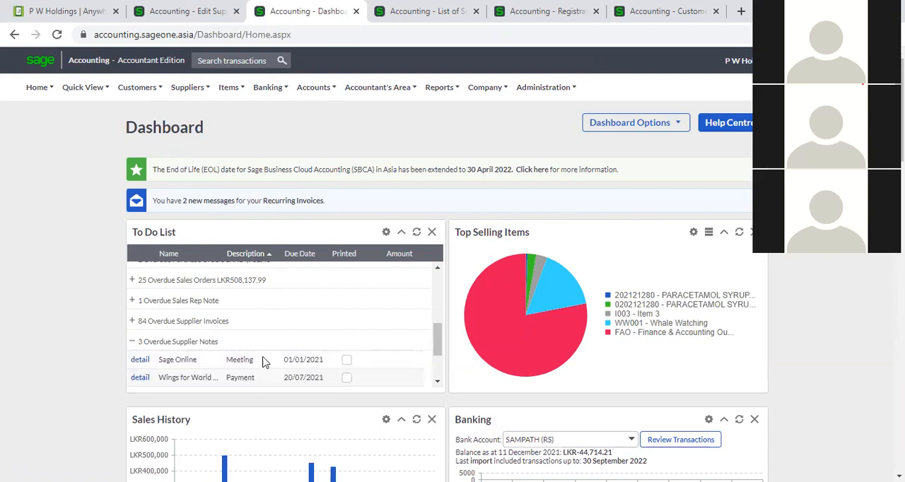
scroll(264, 362, "up", 5)
- Return to the notes on the P W Holdings supplier record
left_click(418, 11)
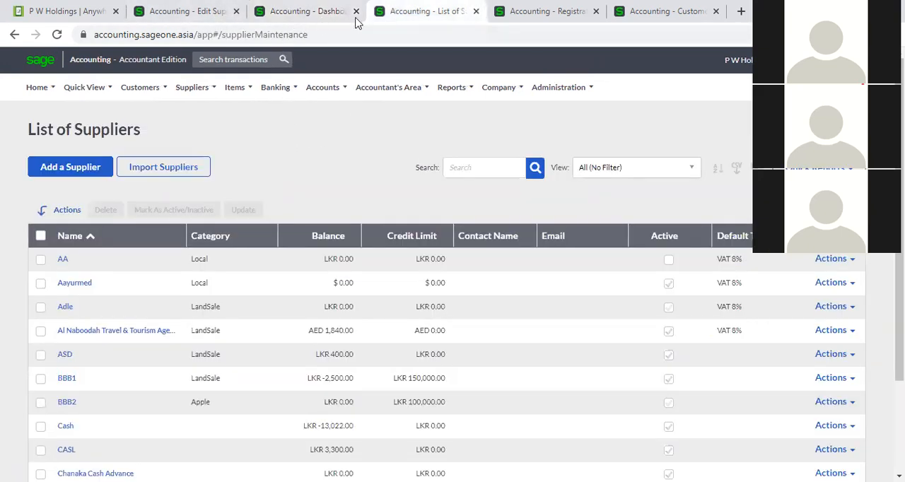
left_click(303, 12)
left_click(195, 12)
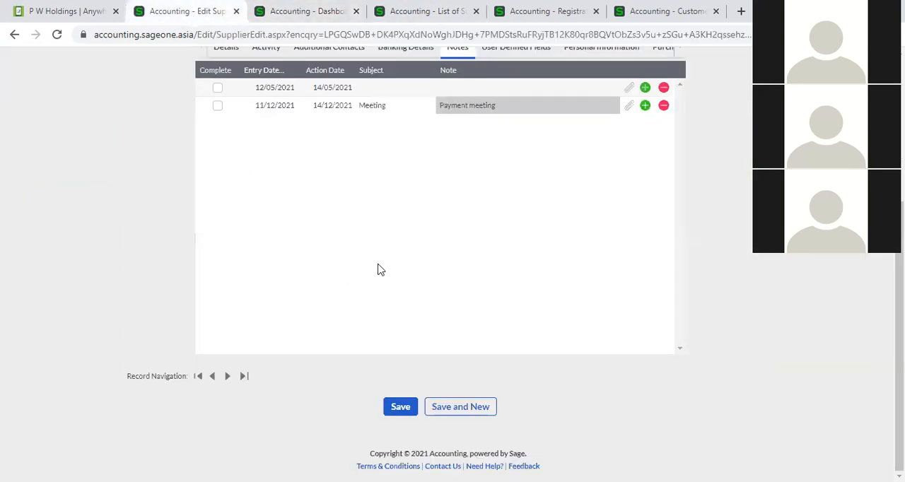
scroll(386, 248, "up", 3)
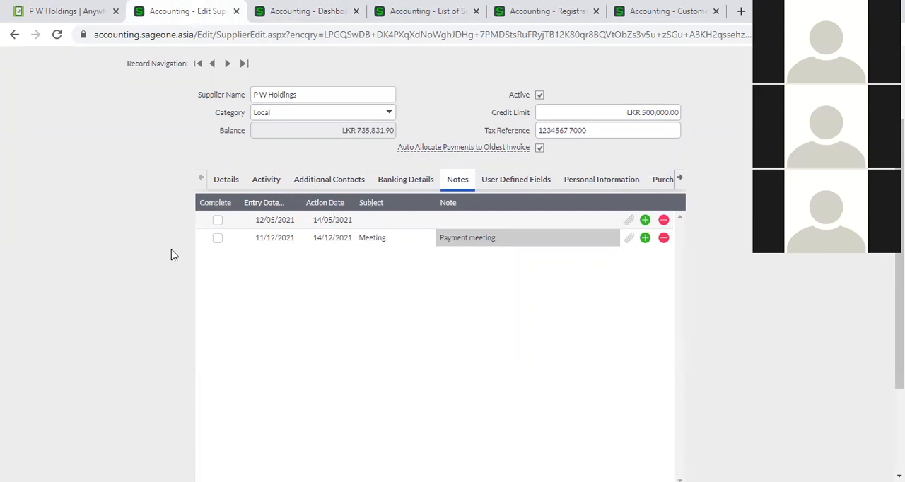
- Check the Meeting note's attachments and add another supplier note with the subject "Agreement"
left_click(629, 240)
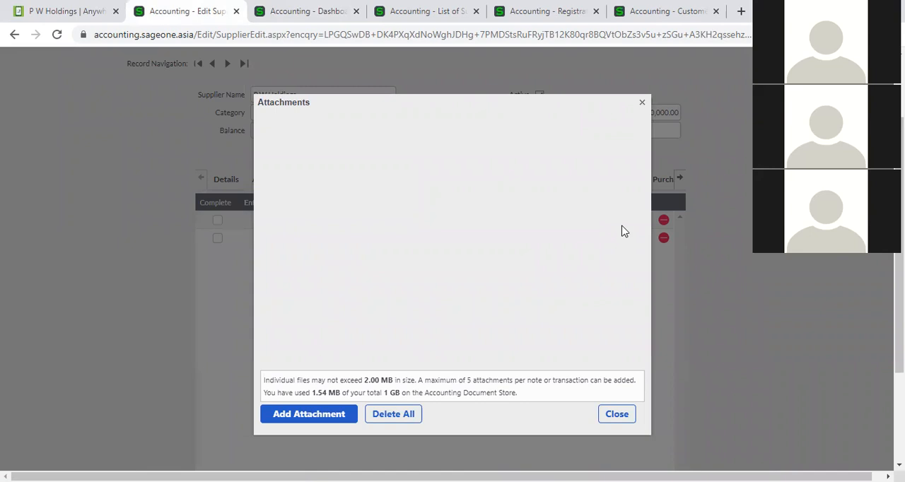
left_click(642, 102)
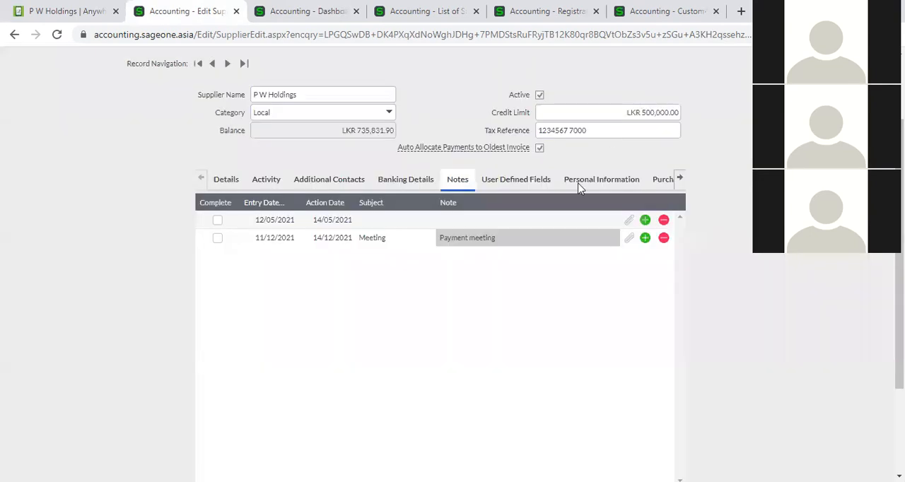
left_click(645, 238)
left_click(328, 261)
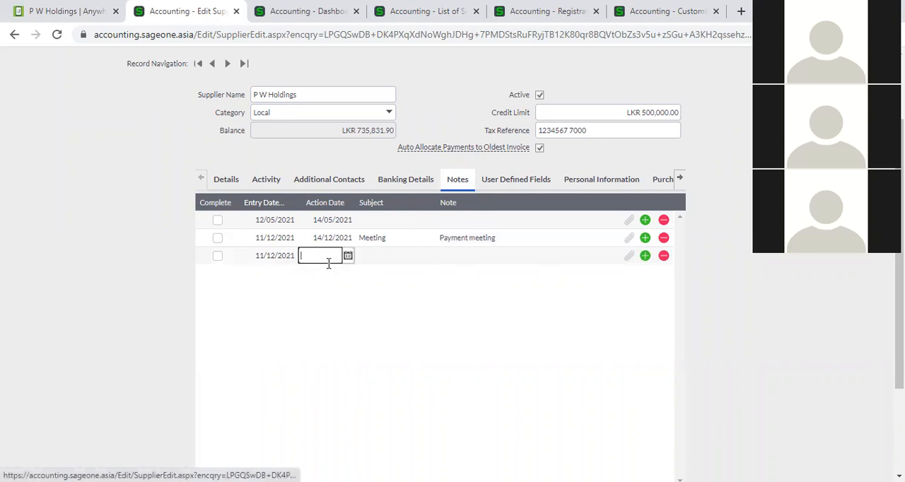
left_click(405, 259)
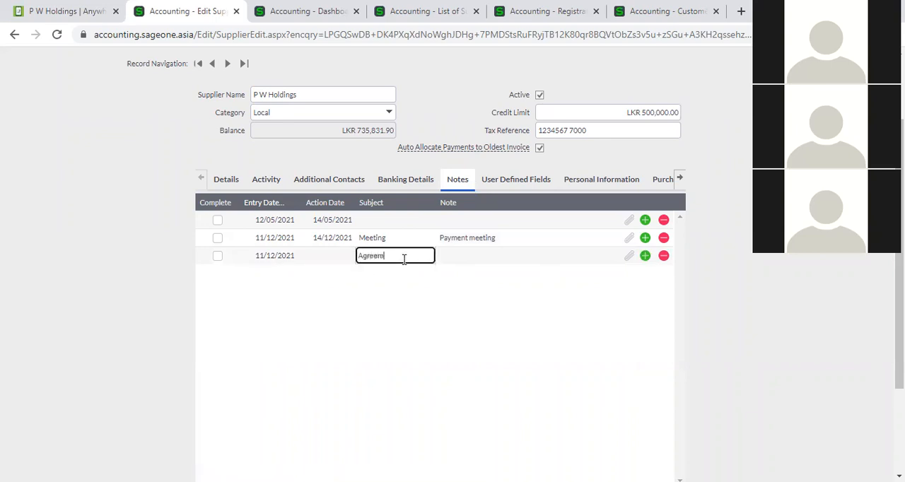
key("Tab")
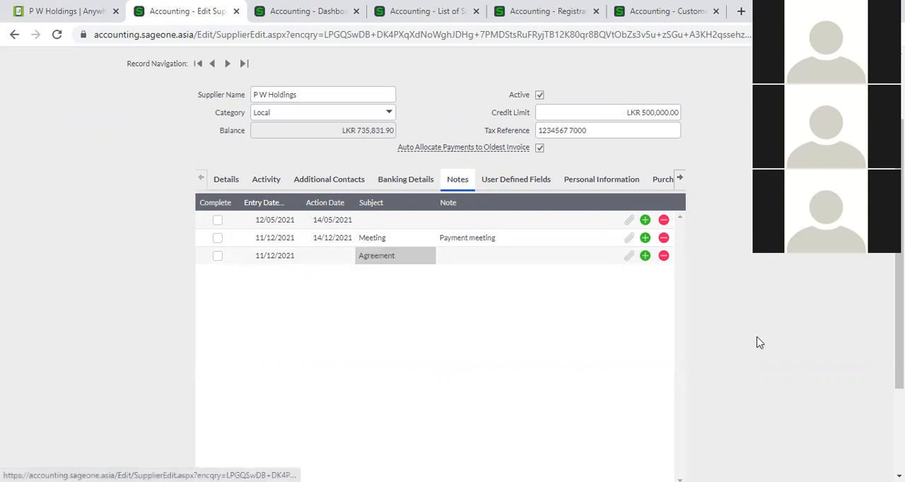
- View the attachment options of the Agreement note and close them without adding a file
left_click(631, 256)
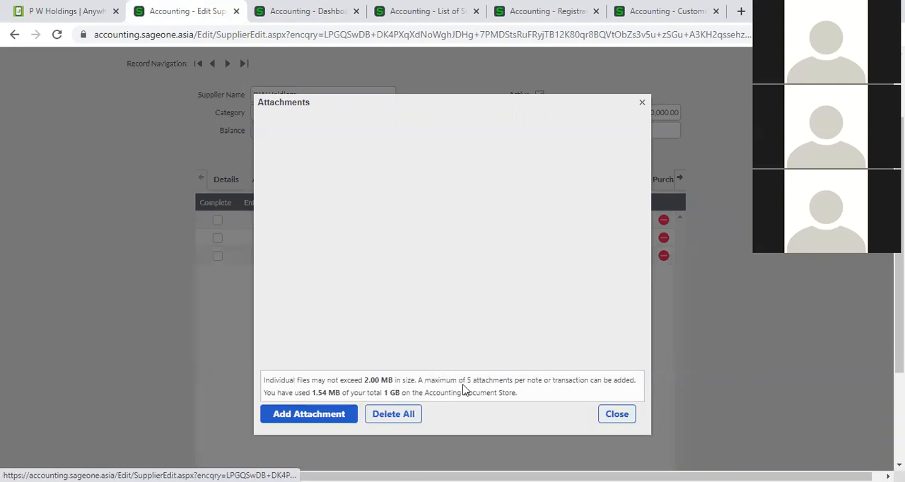
left_click(618, 417)
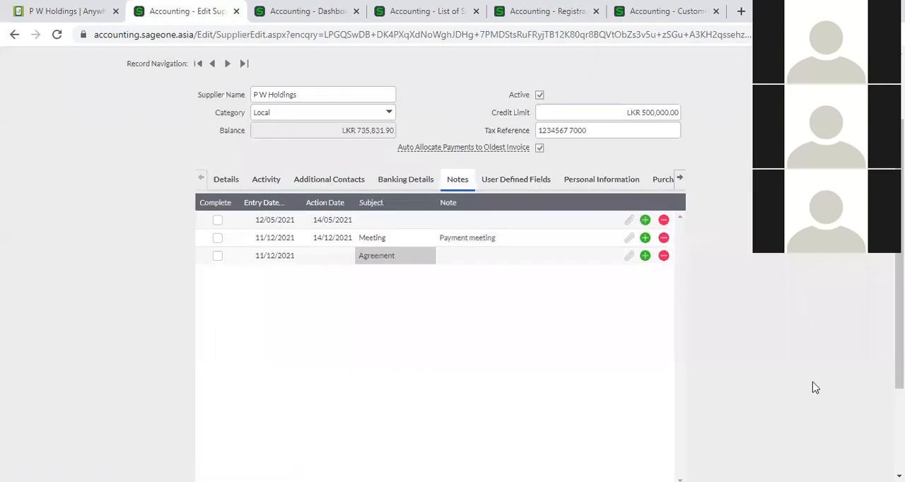
scroll(813, 387, "down", 2)
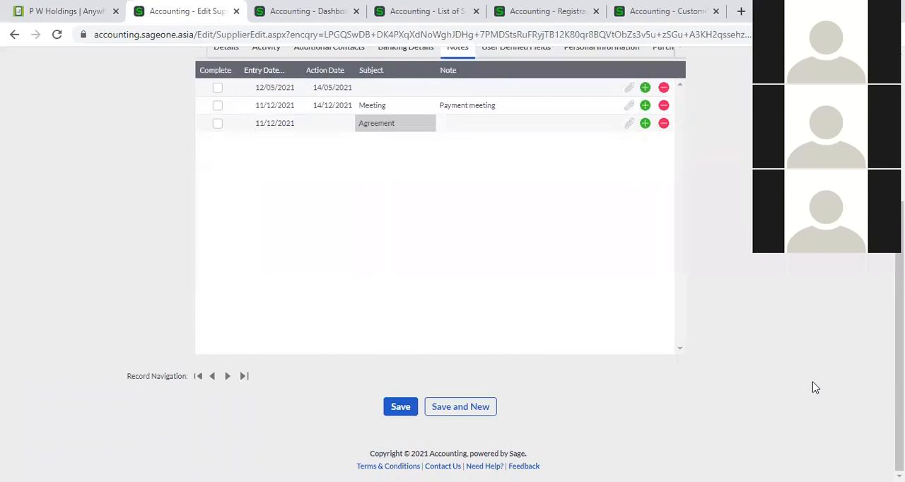
scroll(511, 341, "up", 2)
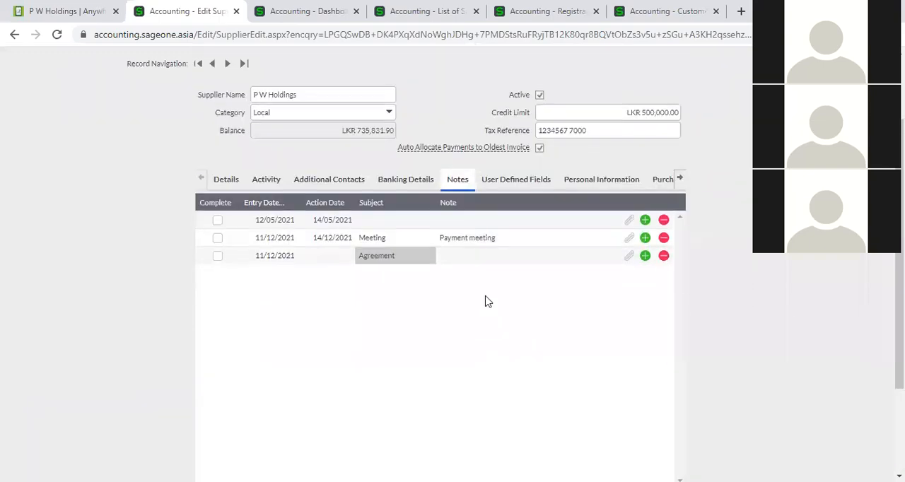
- Examine the supplier's user defined fields and the previously used entries for the Cash Supplier text field
left_click(491, 184)
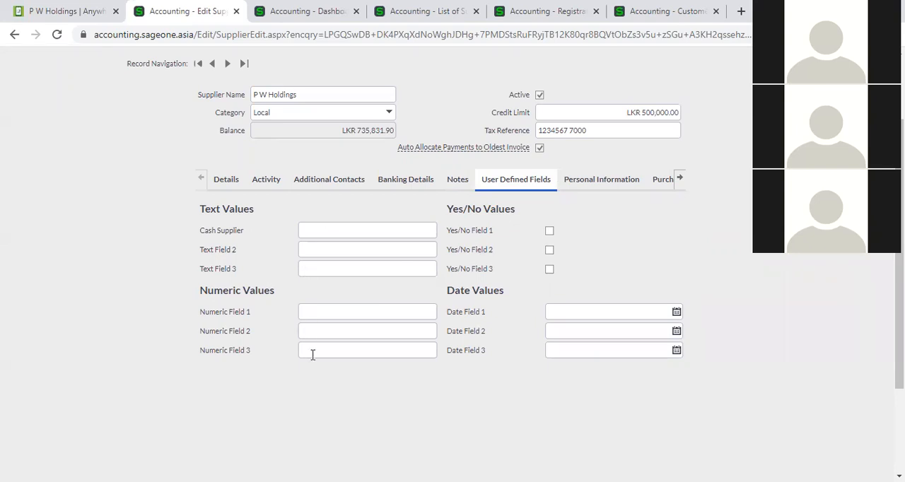
left_click(310, 230)
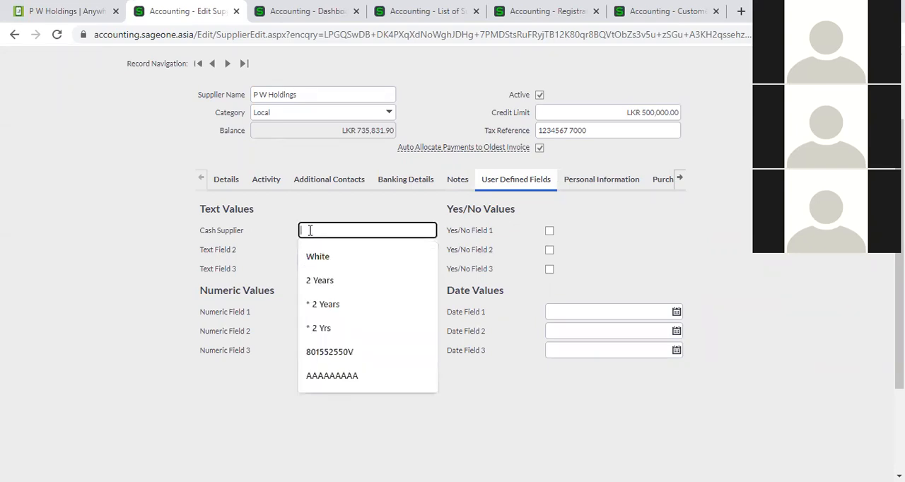
left_click(261, 274)
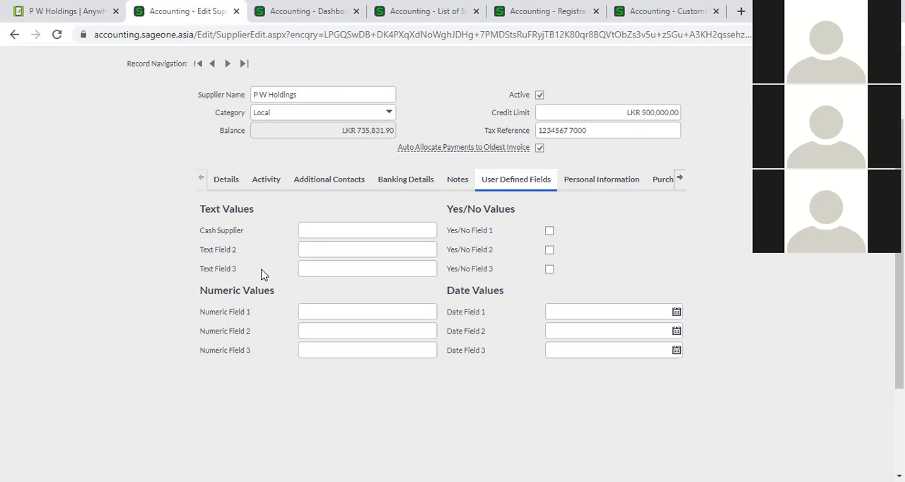
- Try the Extended Removal Date option in the supplier's personal information, view its calendar, and switch the option off again
left_click(598, 185)
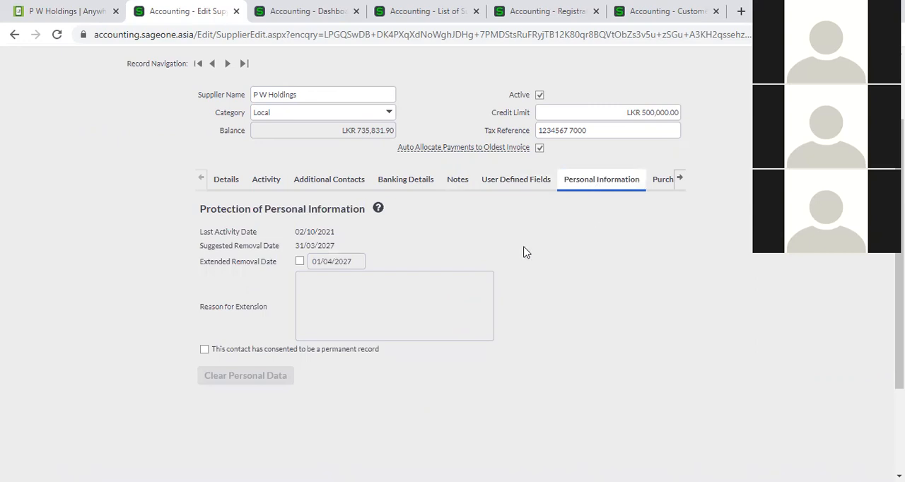
left_click(299, 262)
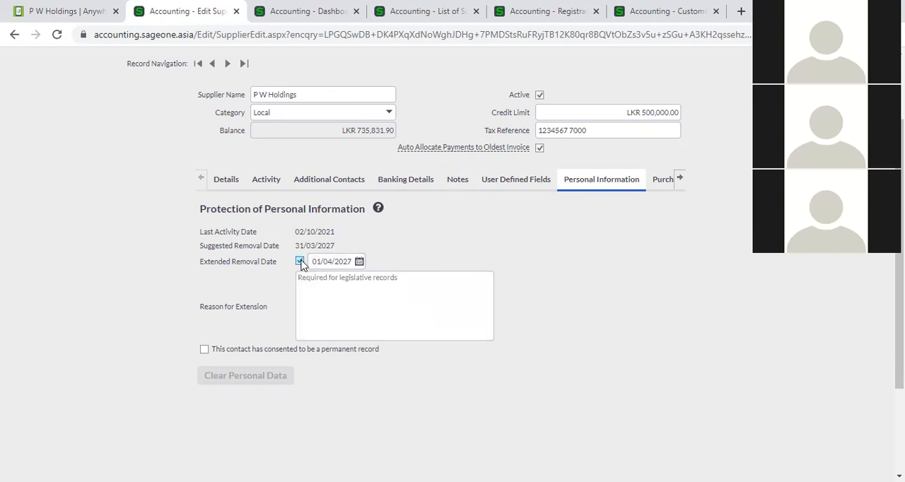
left_click(359, 261)
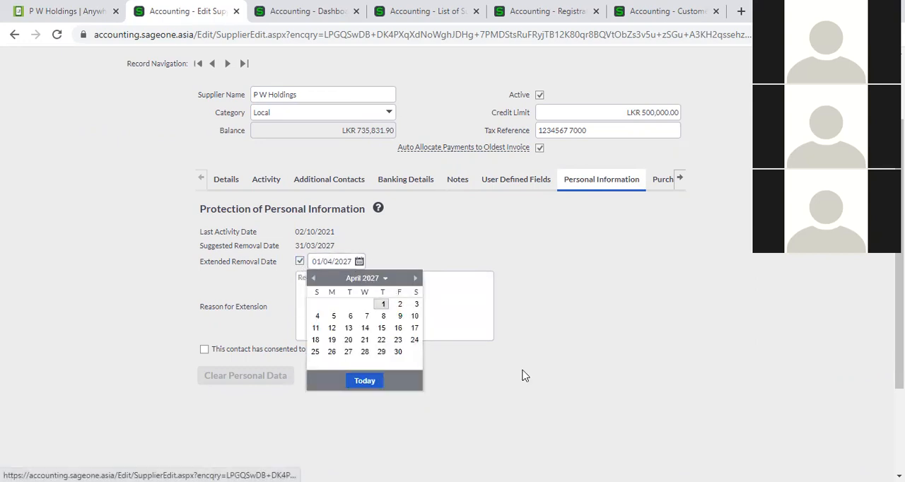
left_click(550, 387)
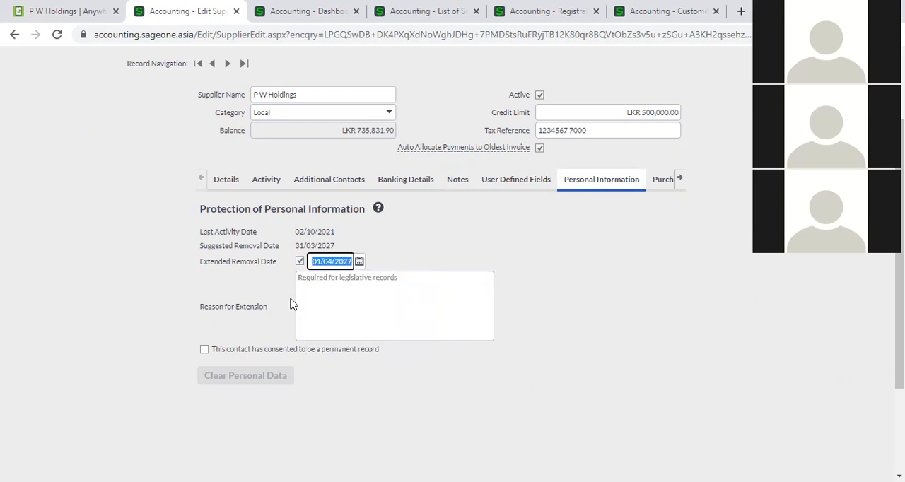
left_click(299, 261)
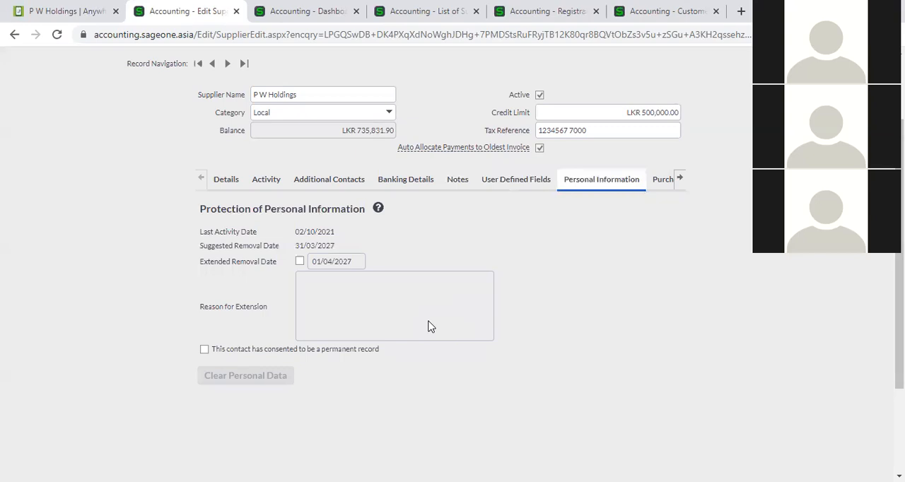
- View the supplier's purchases graph and look over its transaction type and financial category settings
left_click(652, 187)
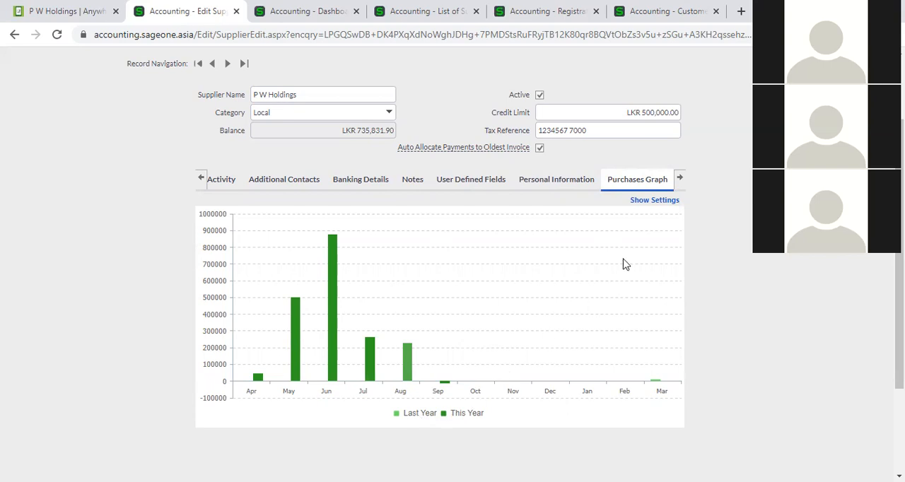
left_click(674, 202)
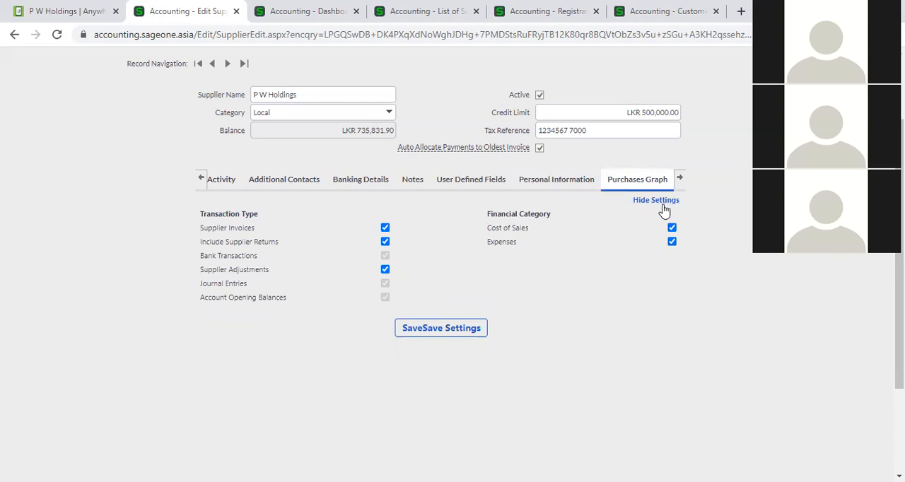
left_click(663, 203)
- View the list of purchase orders recorded for the supplier
left_click(680, 178)
left_click(680, 177)
left_click(574, 179)
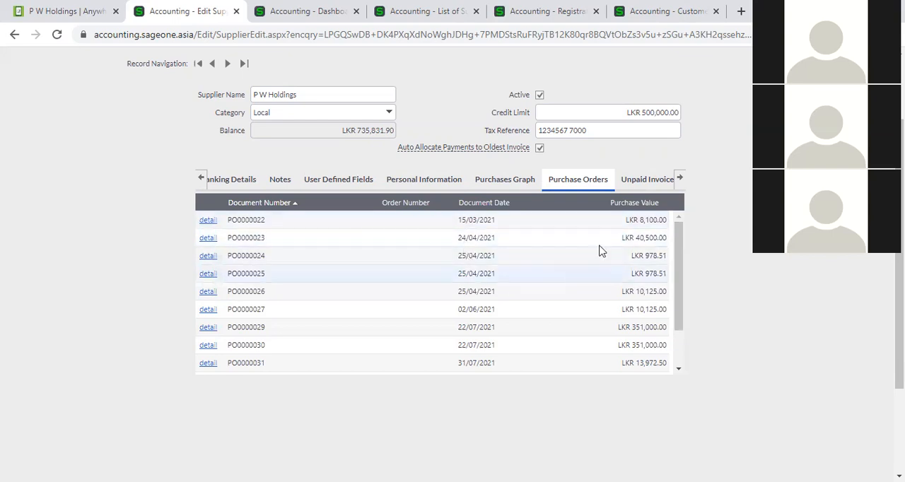
- Review the supplier's unpaid invoices across to the Status column
left_click(657, 188)
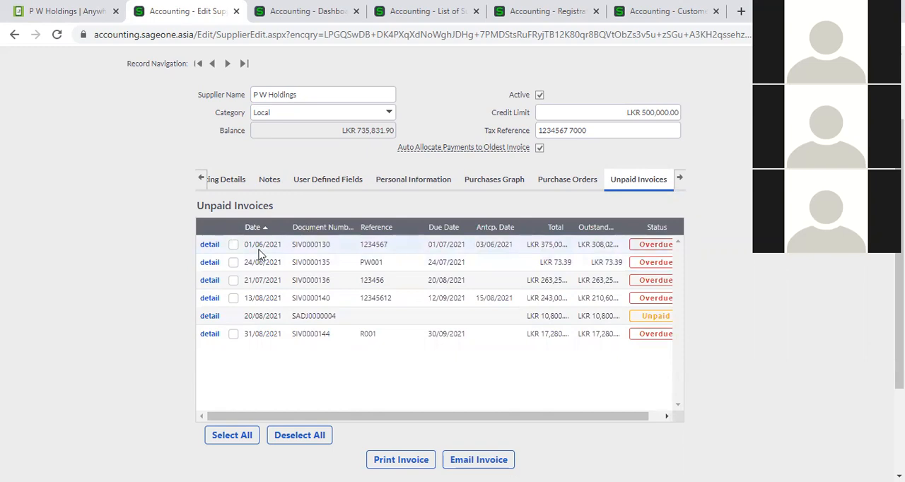
scroll(382, 420, "right", 2)
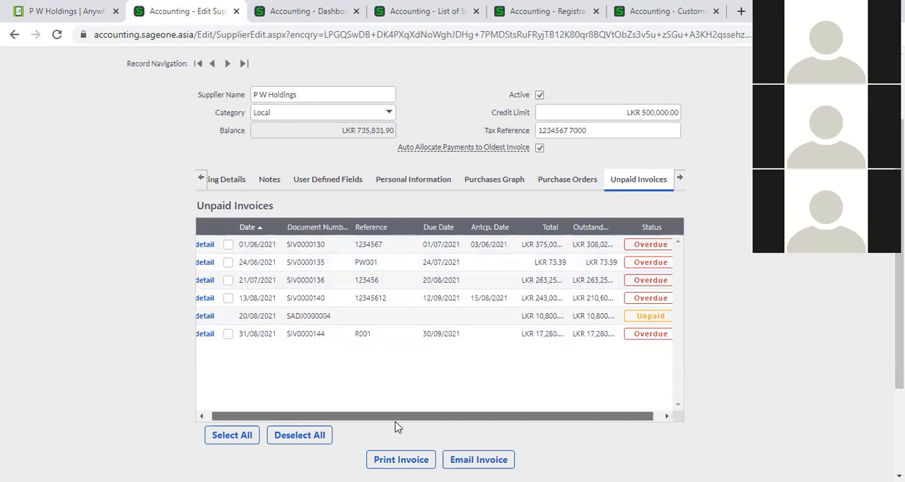
left_click_drag(395, 423, 407, 423)
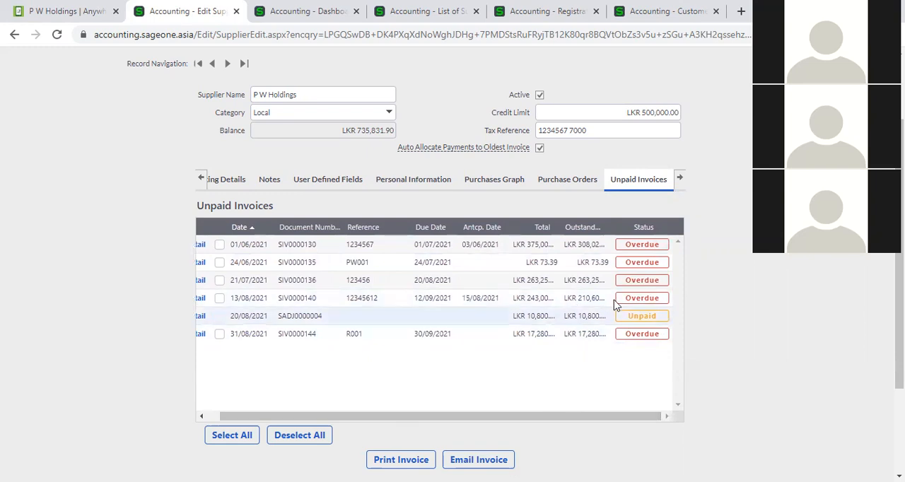
- Examine the supplier's report layouts and the layout choices offered for the Purchase Order, leaving Cleanline PO selected
left_click(681, 179)
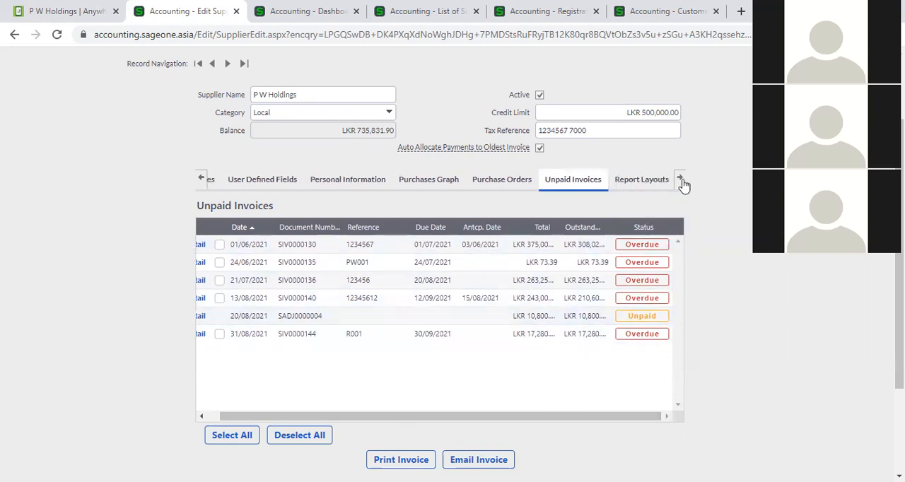
left_click(634, 183)
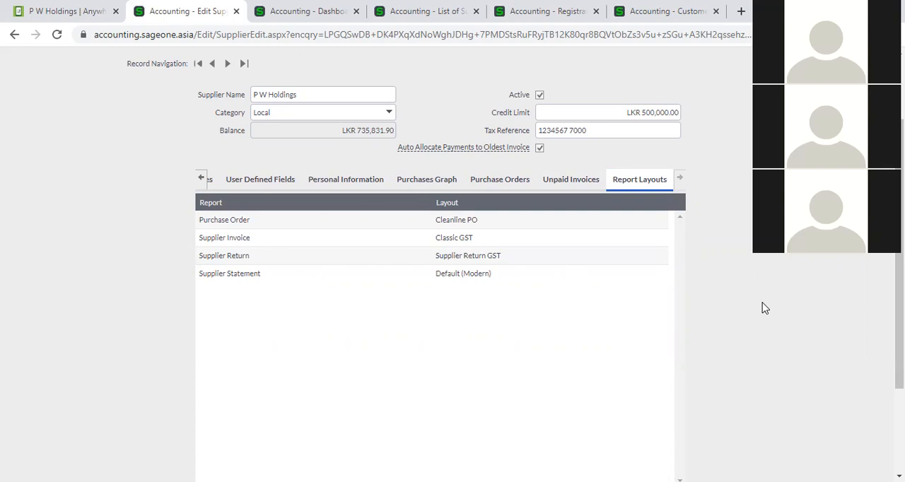
left_click(658, 219)
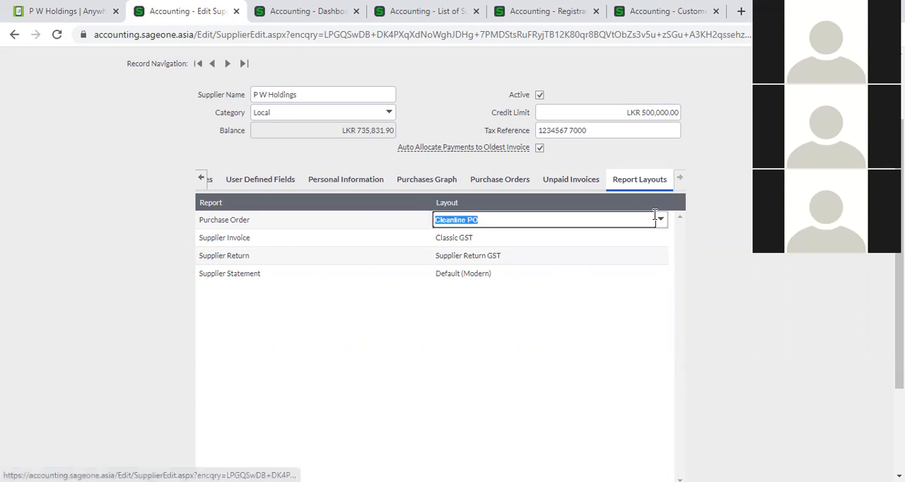
left_click(663, 224)
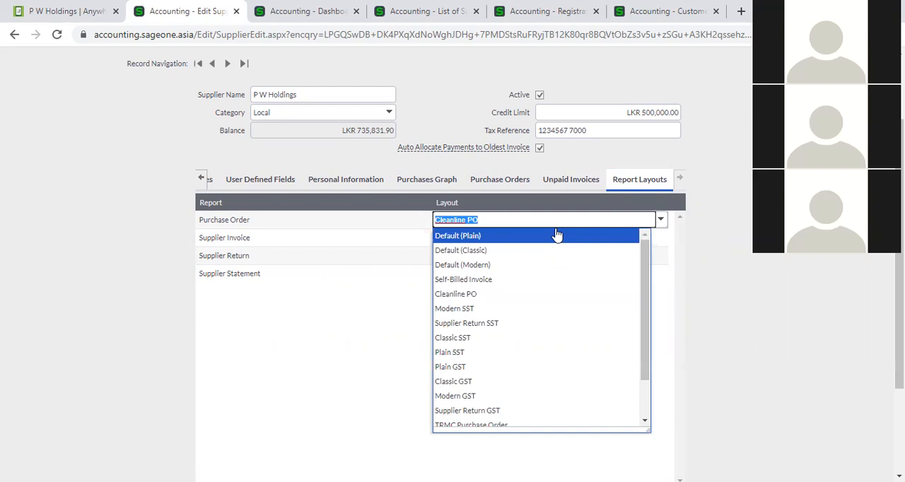
scroll(552, 269, "up", 1)
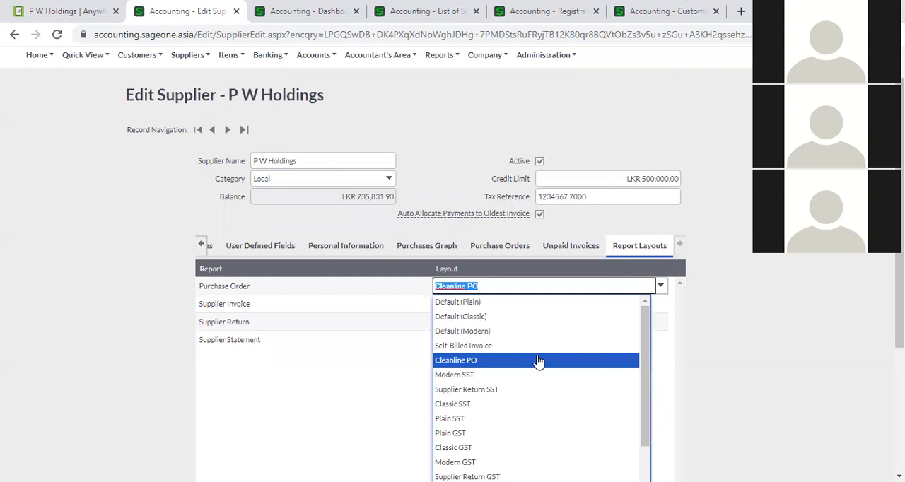
left_click(712, 361)
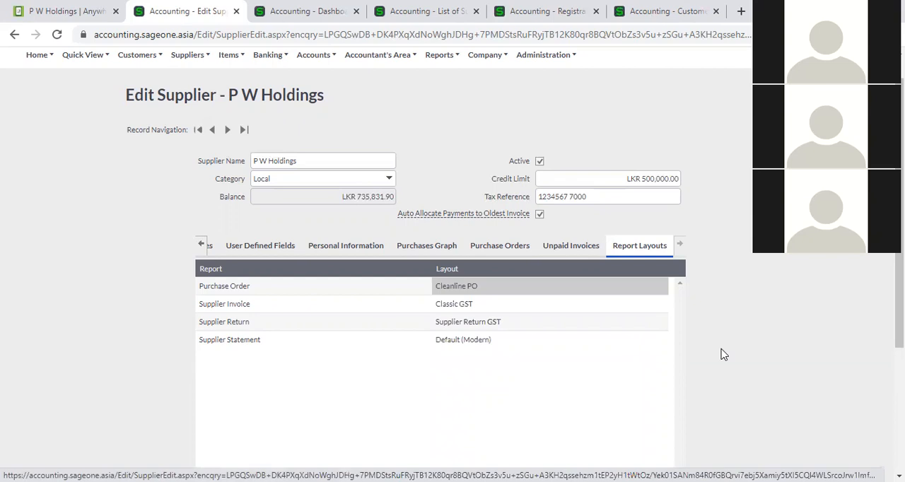
- Save the P W Holdings supplier record
scroll(653, 352, "down", 3)
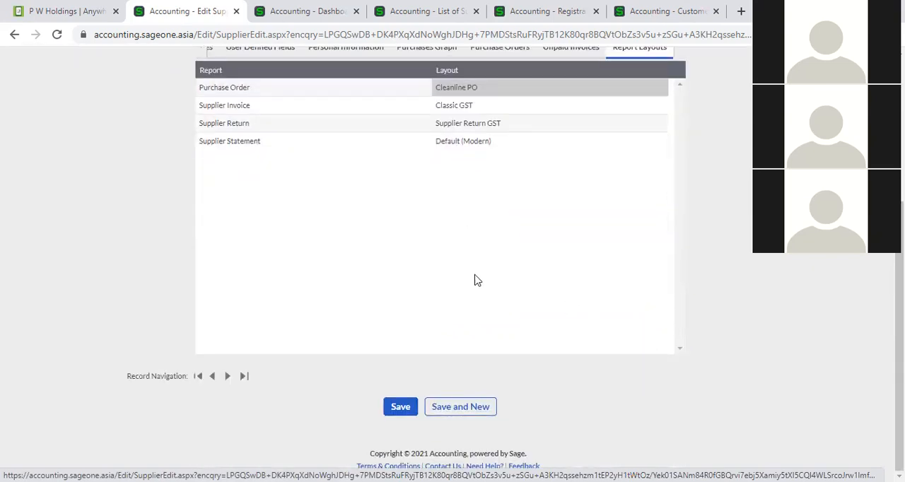
left_click(400, 406)
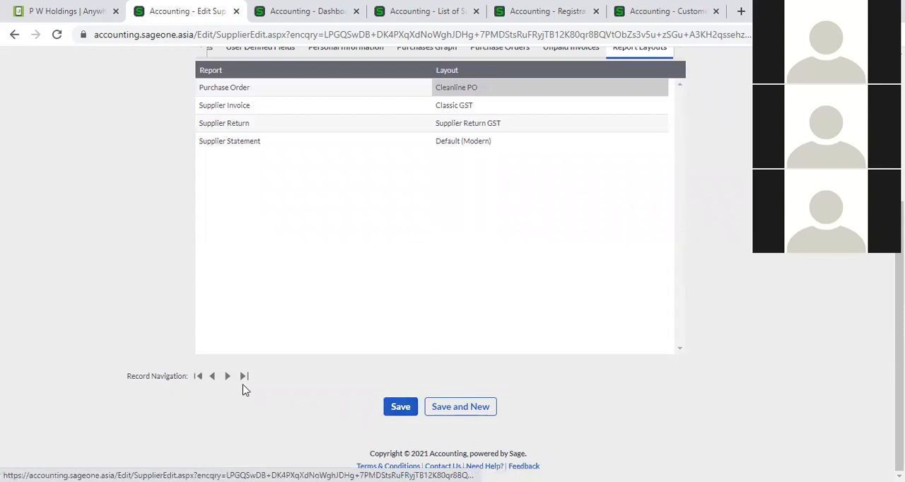
- Go back over the supplier's details, activity, additional contacts and banking details
scroll(662, 363, "up", 1)
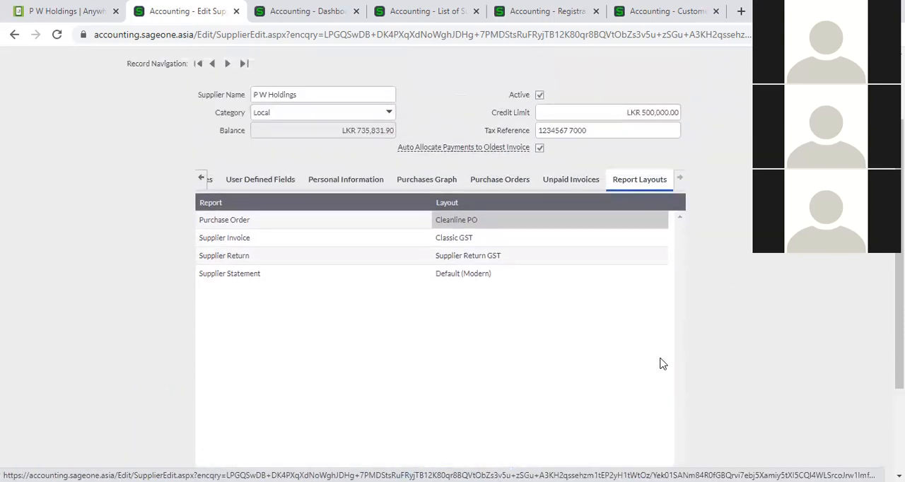
left_click(201, 180)
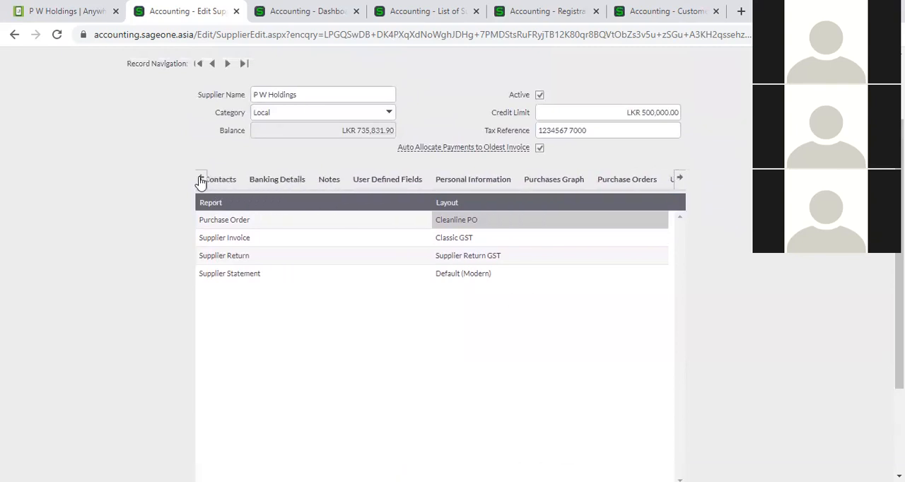
left_click(219, 179)
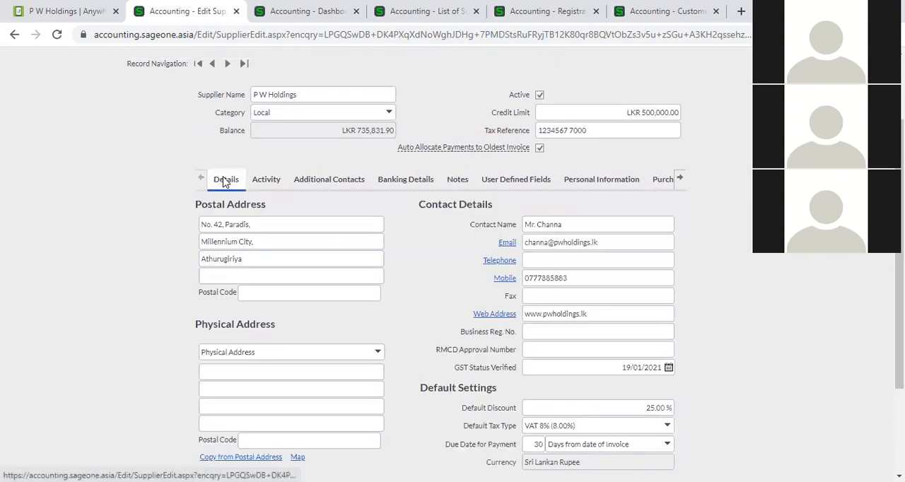
left_click(263, 184)
left_click(324, 182)
left_click(397, 182)
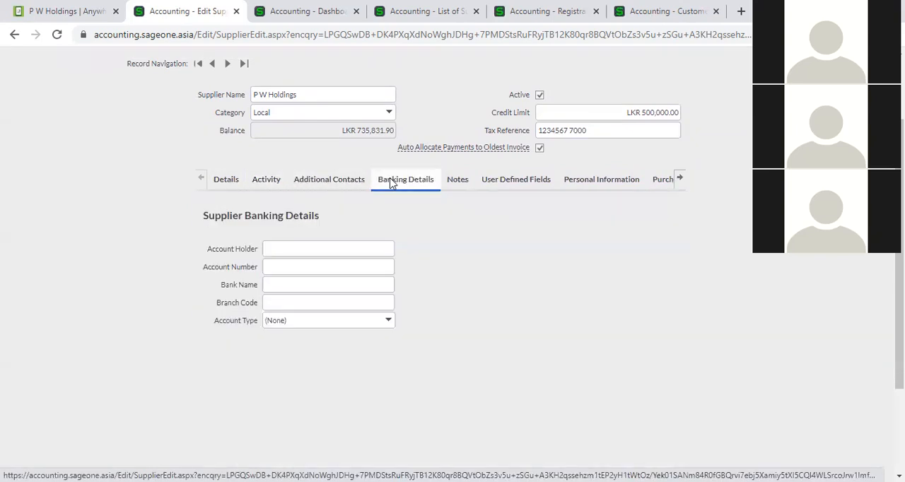
- Go back over the supplier's notes, user defined fields and activity totals, and the remaining sections through Report Layouts
left_click(444, 184)
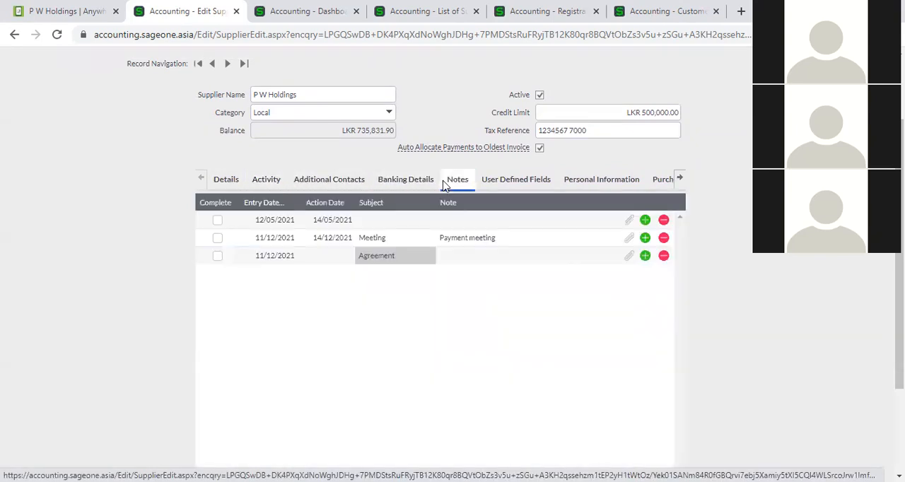
left_click(497, 184)
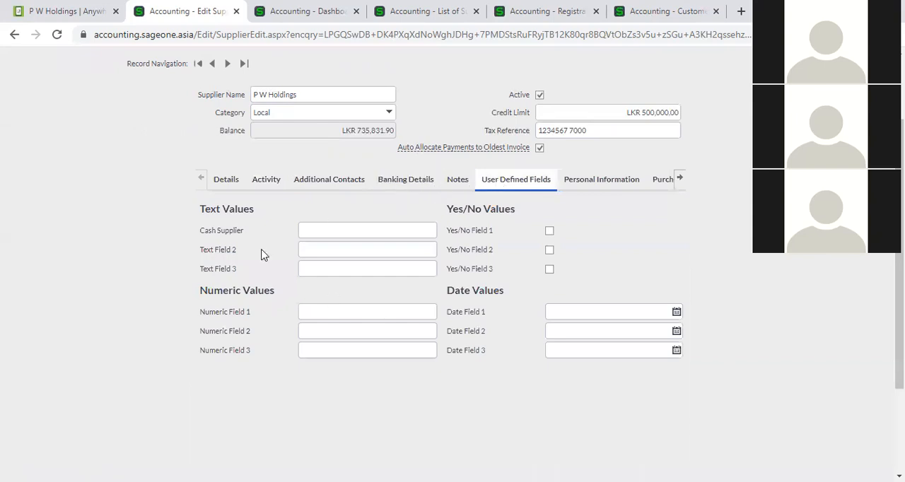
left_click(258, 189)
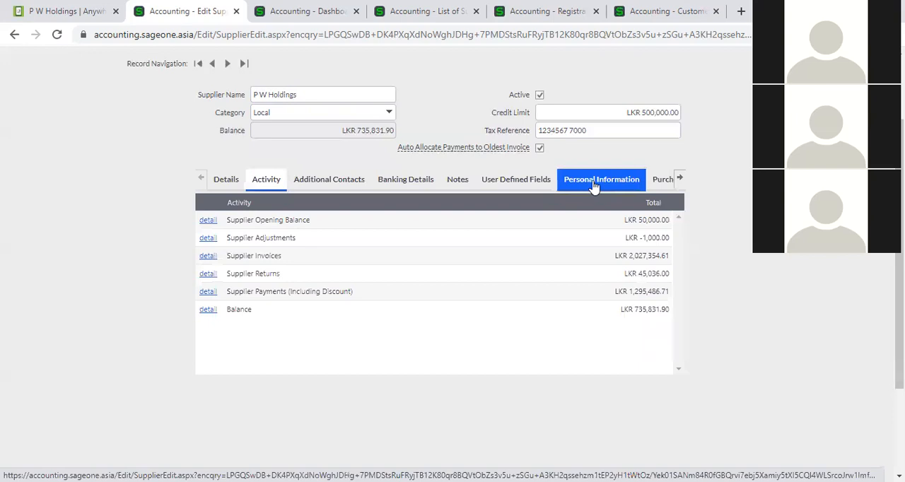
left_click(680, 178)
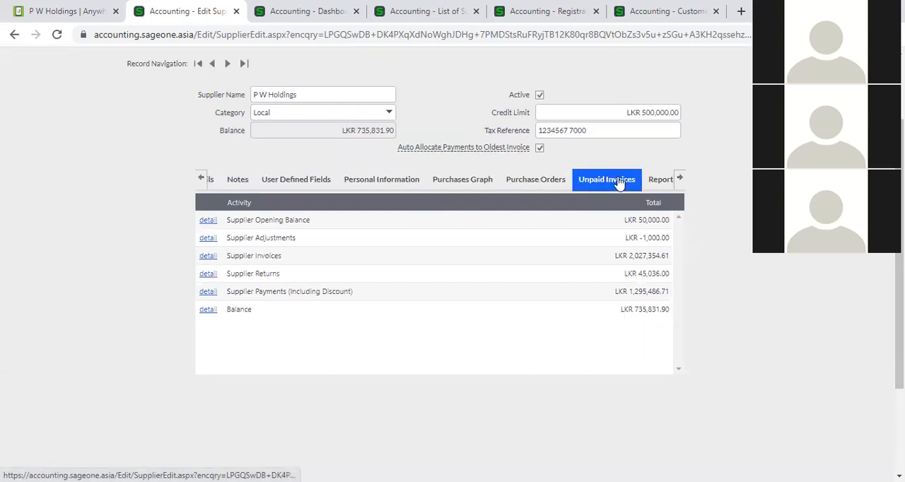
left_click(679, 178)
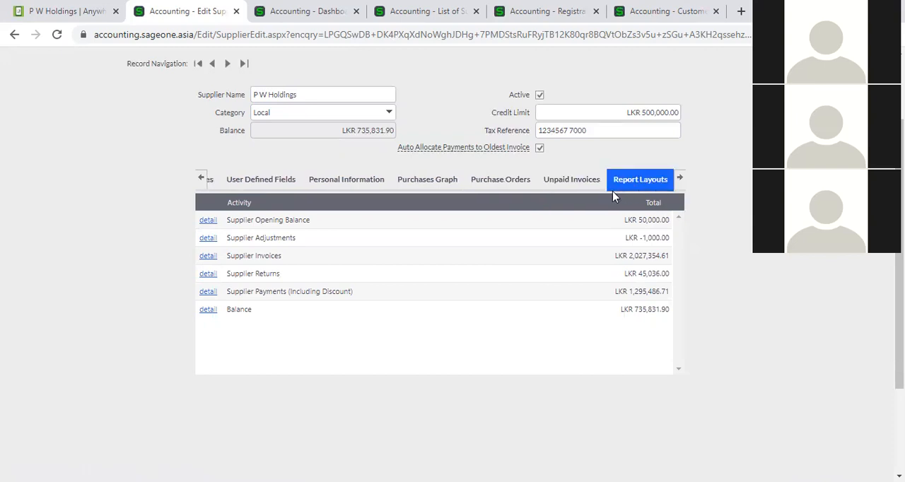
- Return to the supplier's Details section showing the postal address and contact details
left_click(200, 178)
left_click(201, 179)
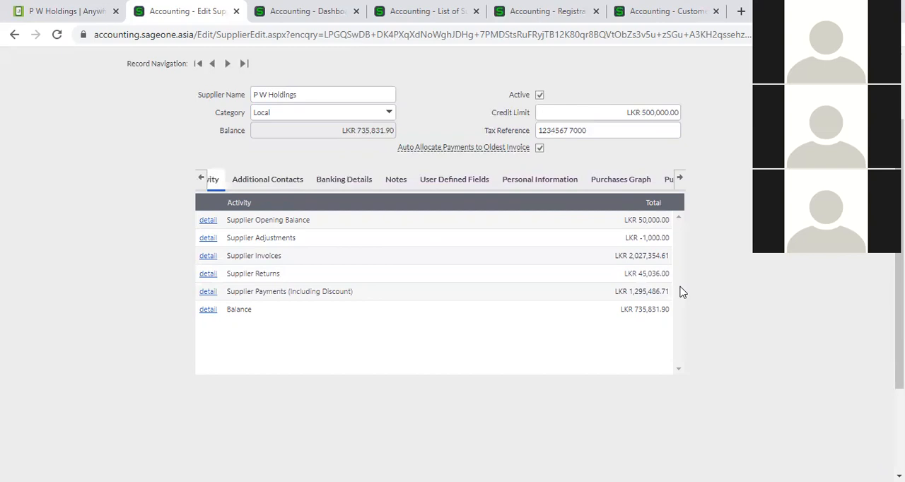
left_click(200, 178)
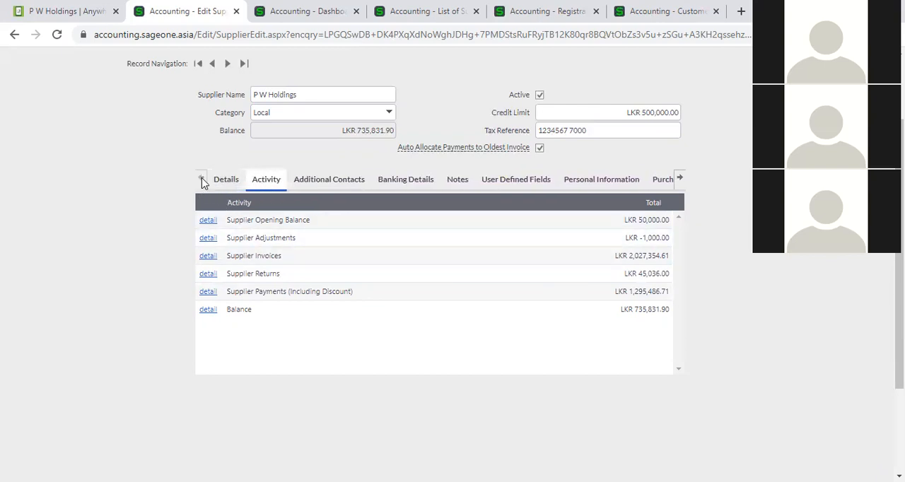
scroll(127, 259, "up", 1)
scroll(127, 260, "up", 1)
left_click(226, 279)
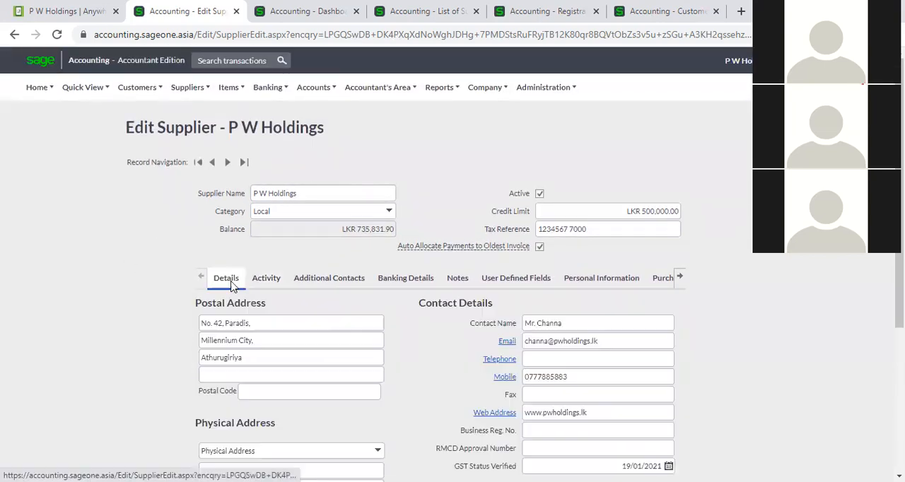
mouse_move(188, 89)
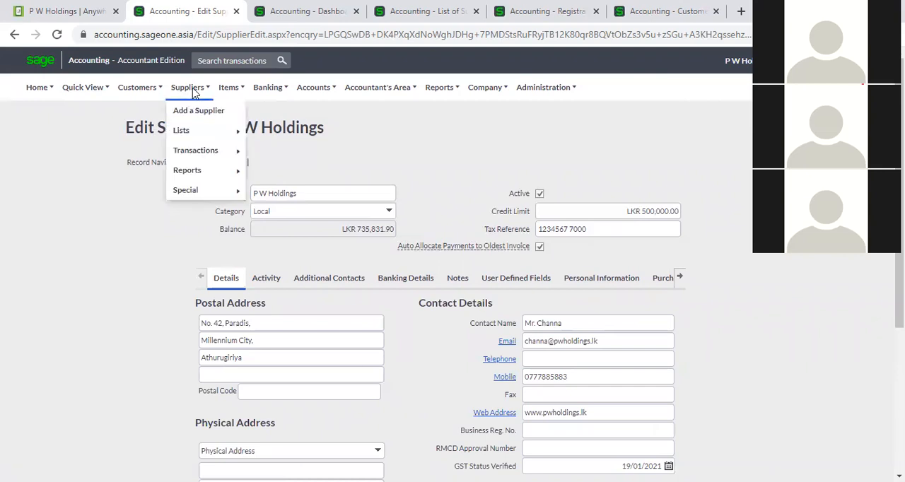
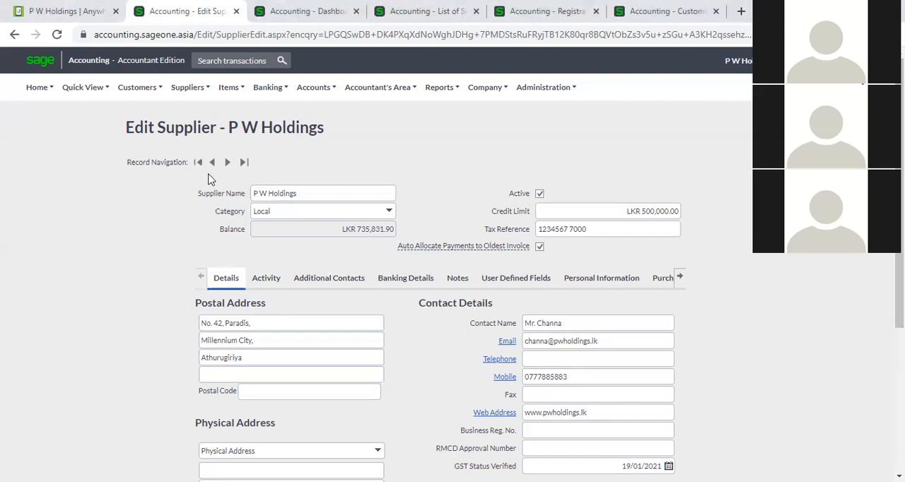
- Leave the supplier record and show the List of Suppliers
left_click(183, 90)
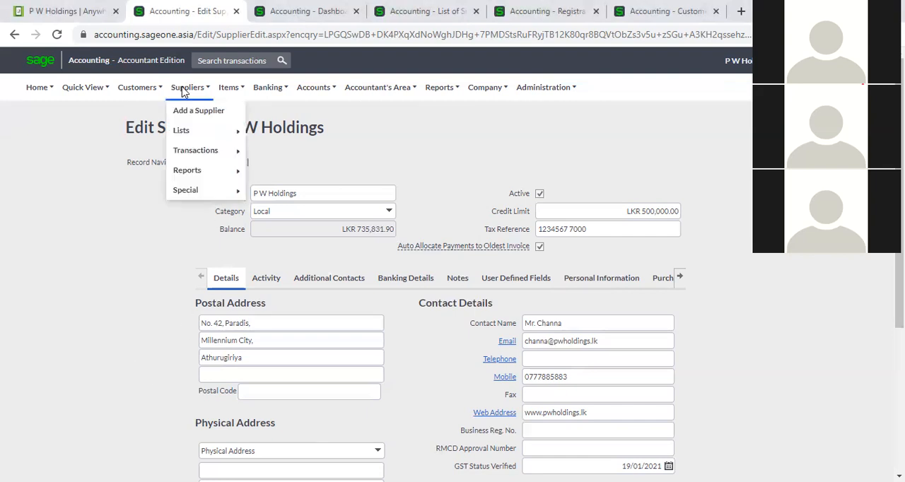
mouse_move(195, 132)
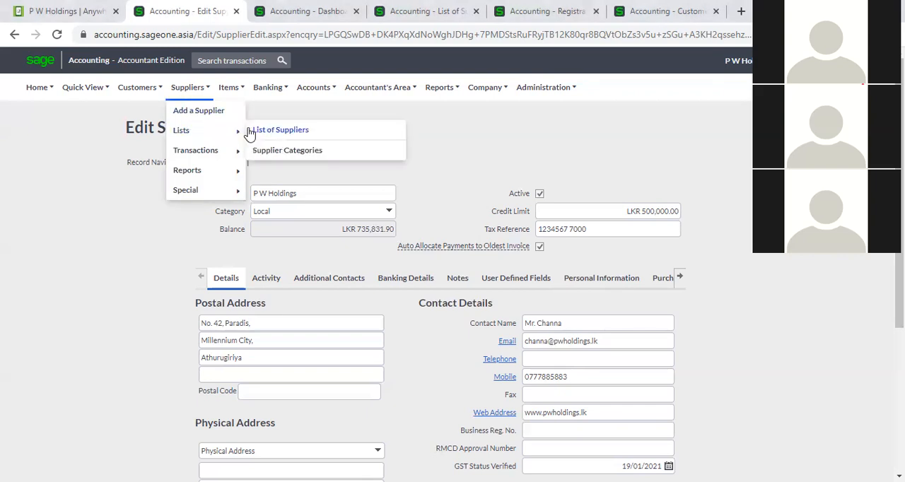
left_click(280, 131)
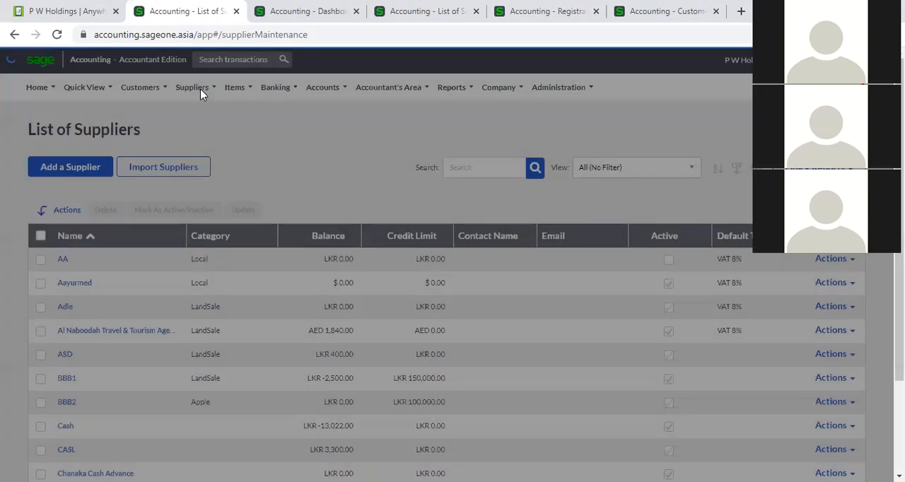
left_click(200, 88)
mouse_move(210, 137)
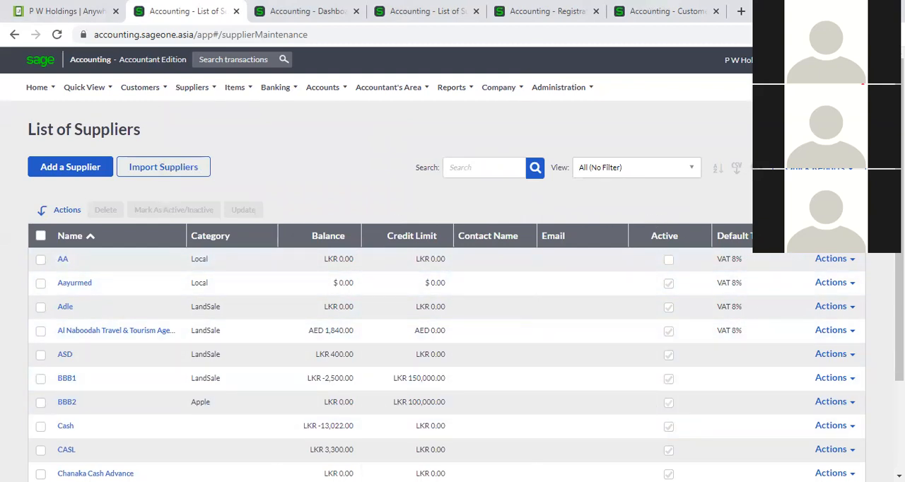
- Customise the supplier grid to add Mobile Number and Tel Number and remove Credit Limit, Default Tax Type and Email, saving the layout
left_click(751, 168)
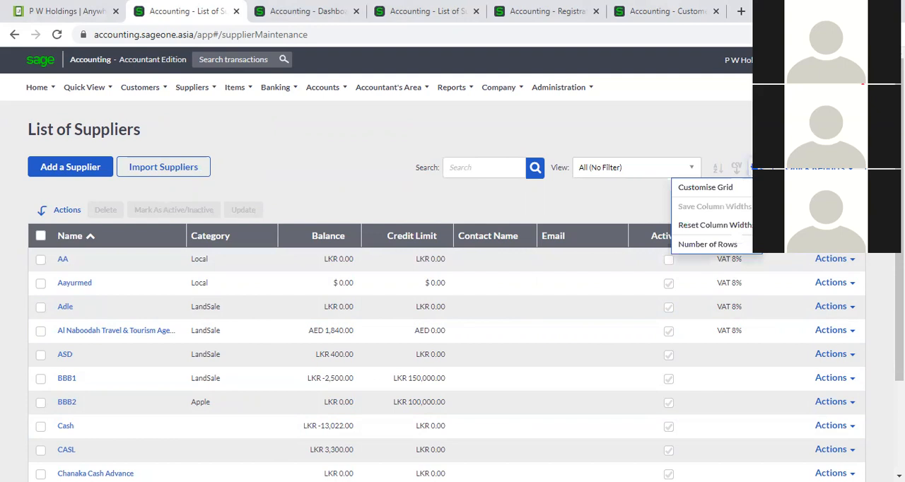
left_click(739, 187)
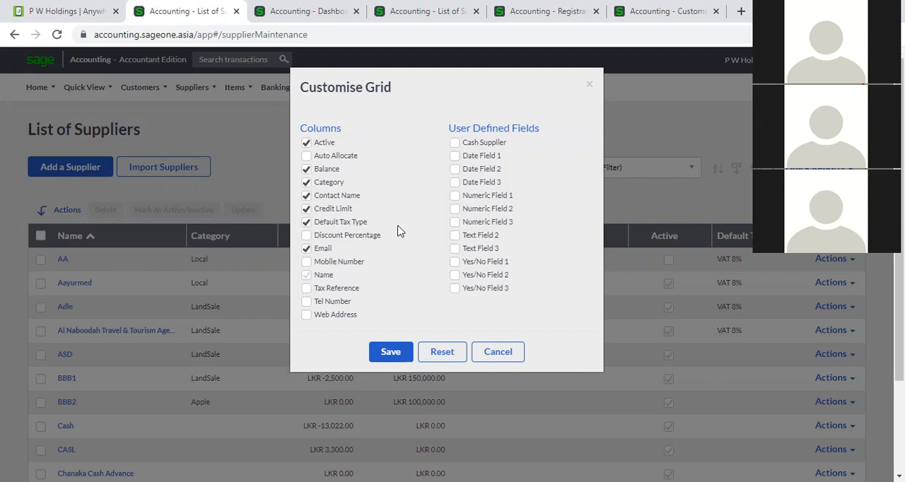
left_click(306, 263)
left_click(306, 223)
left_click(454, 143)
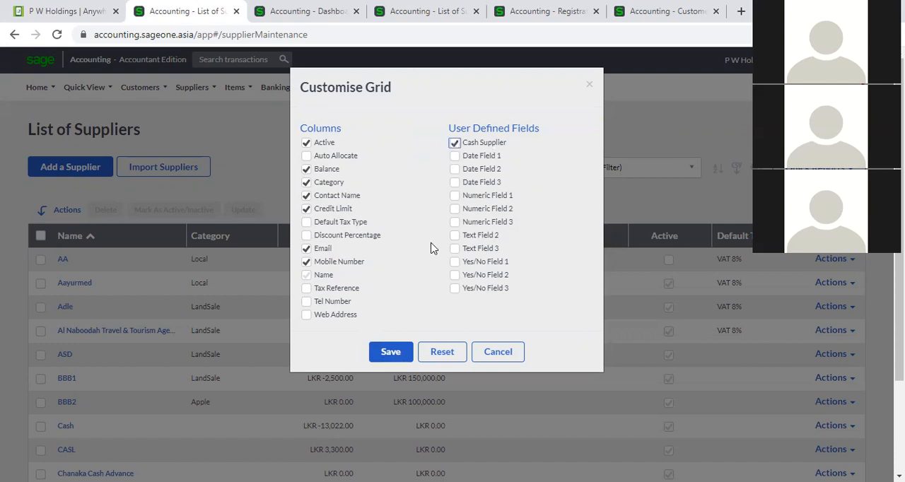
left_click(388, 352)
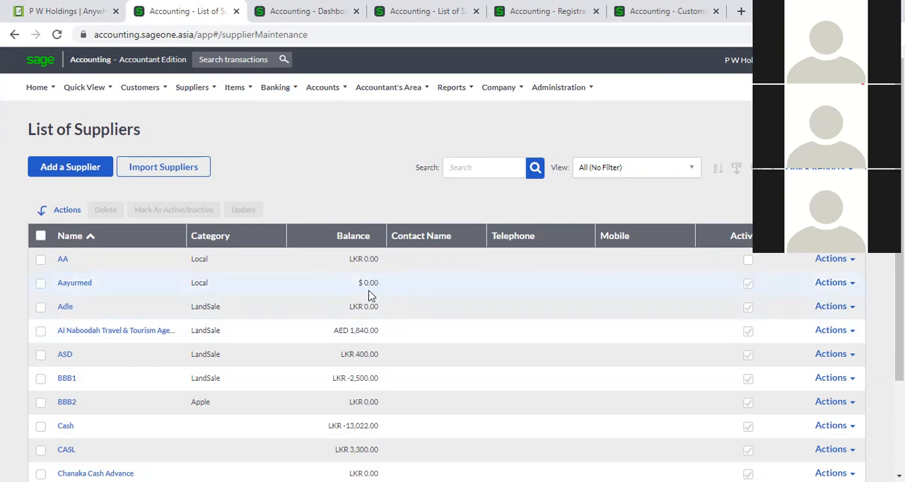
- Check the customised columns on the second page of suppliers and return to the first page
scroll(368, 296, "down", 2)
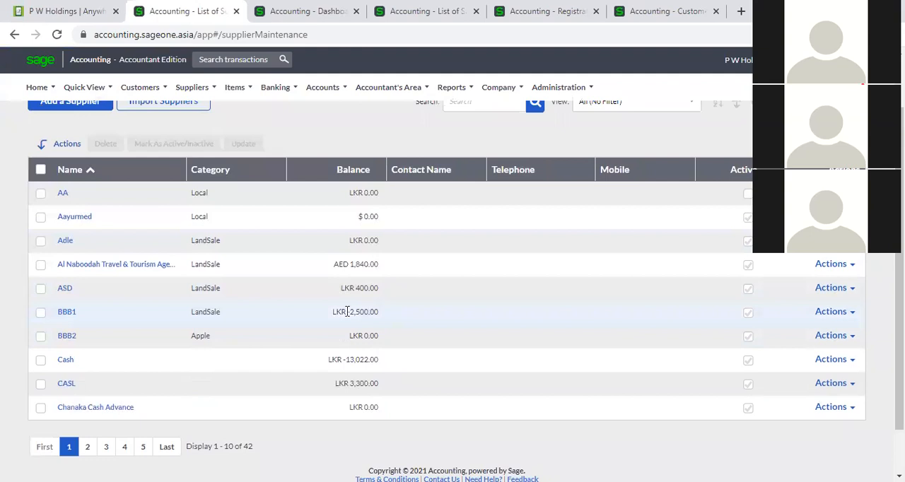
left_click(89, 449)
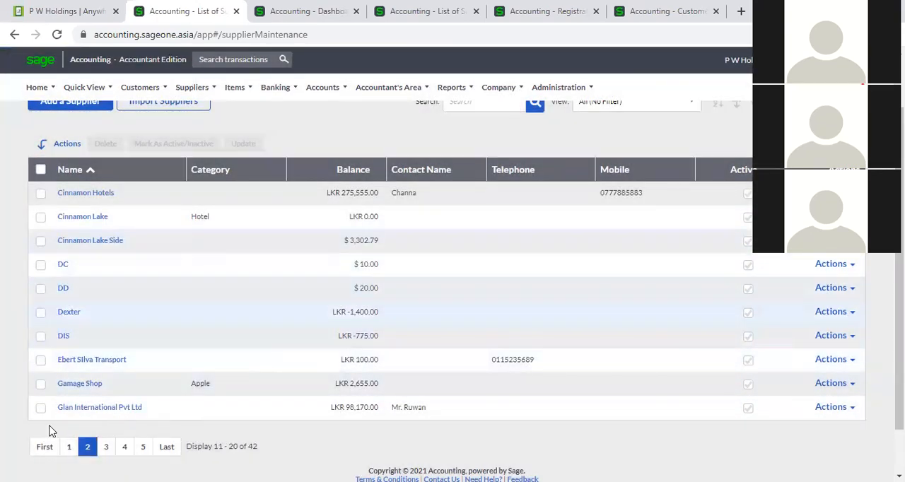
left_click(68, 447)
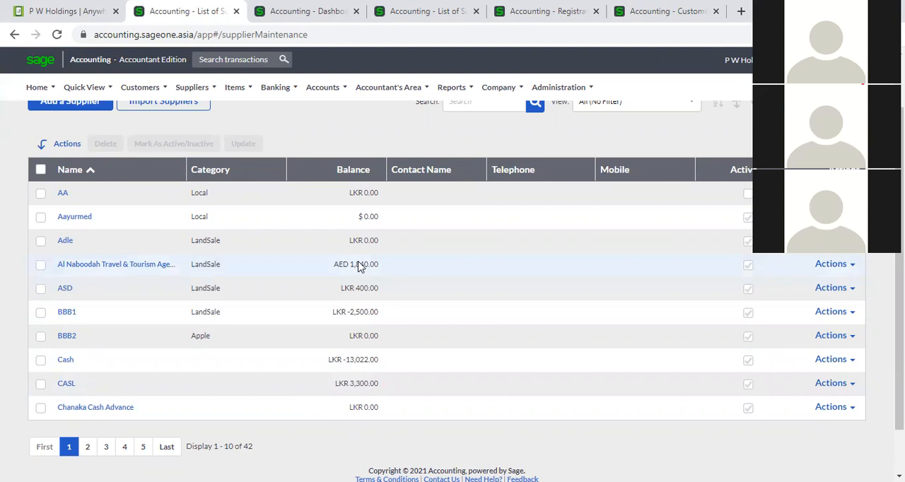
scroll(624, 285, "up", 2)
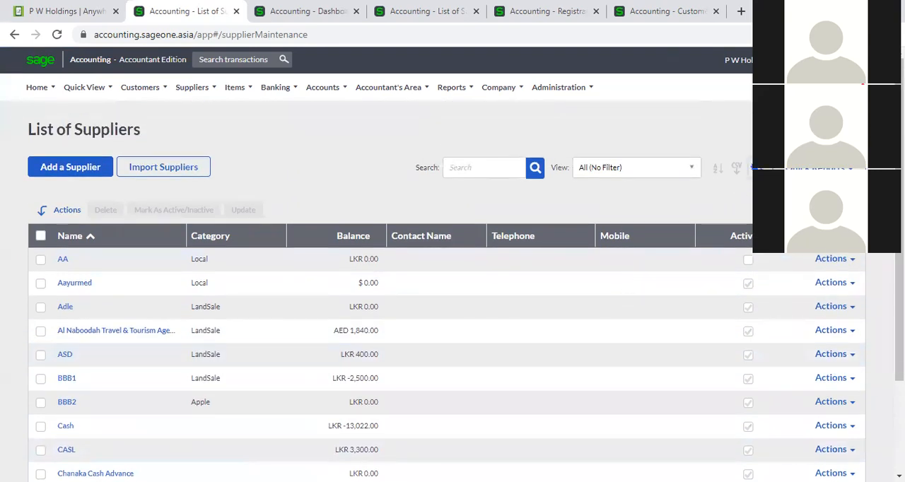
- Add the Credit Limit column back to the supplier grid, save the layout and look over the rows
left_click(737, 168)
left_click(742, 188)
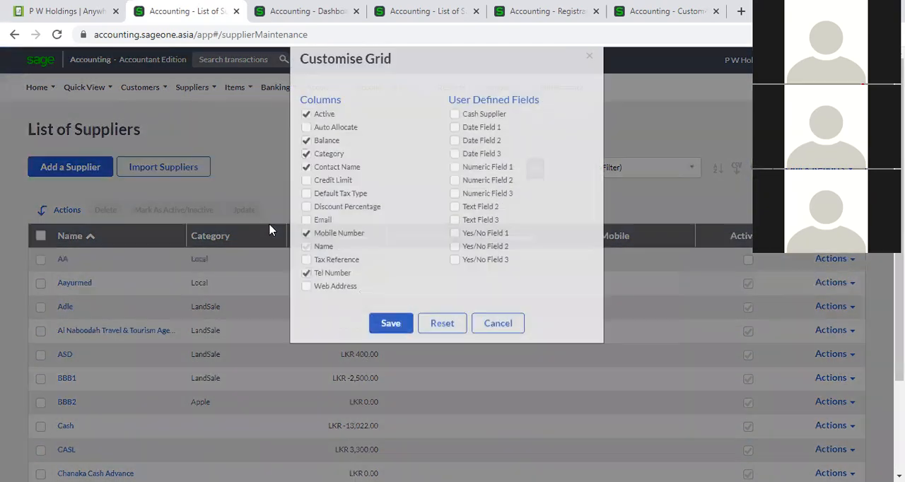
left_click(306, 208)
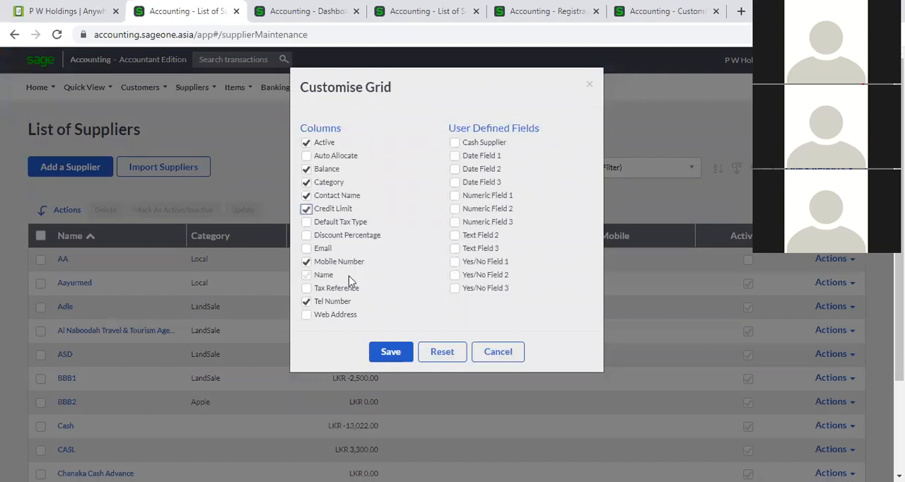
left_click(391, 351)
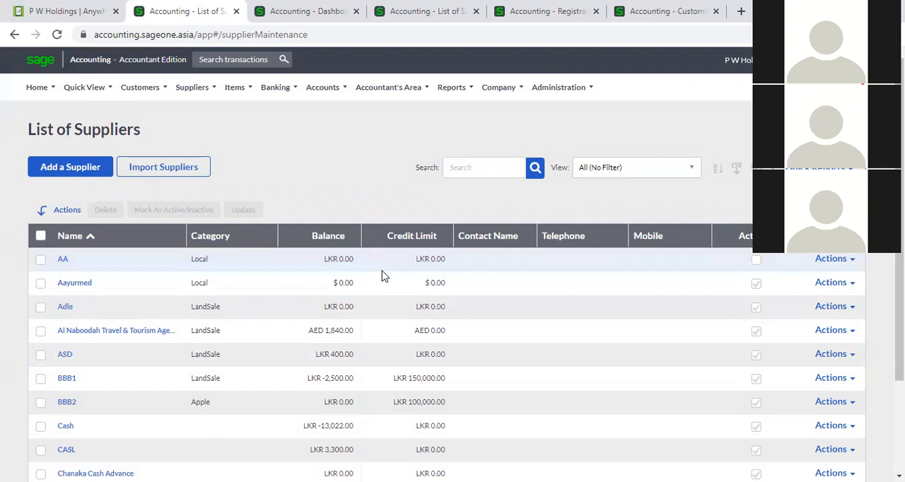
scroll(384, 293, "down", 2)
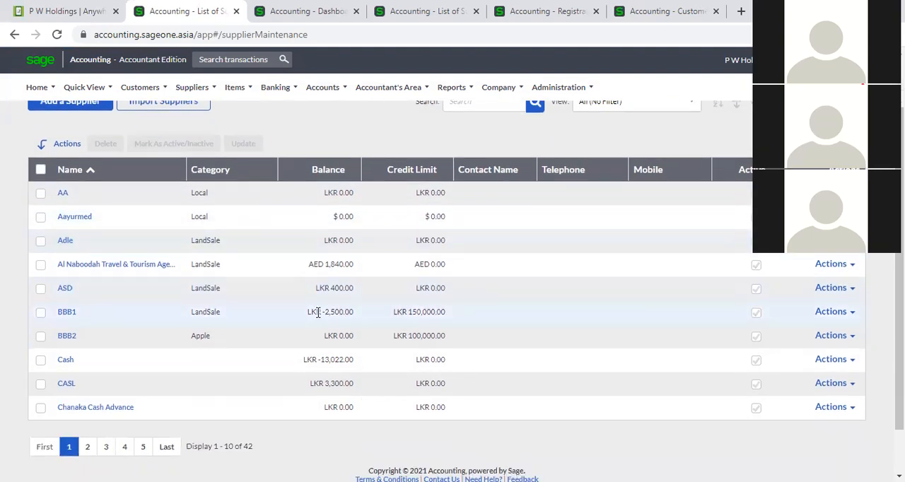
scroll(318, 312, "up", 2)
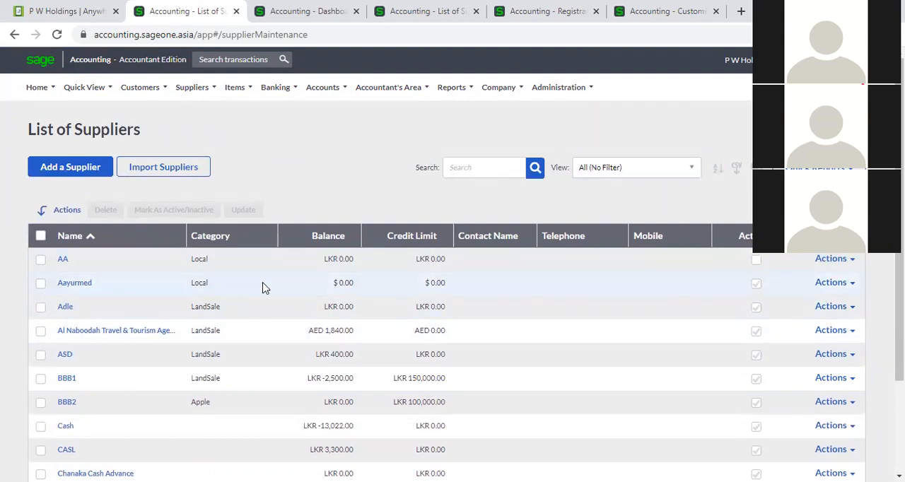
- Sort the supplier list by category, and switch its name sorting between ascending and descending order
left_click(221, 240)
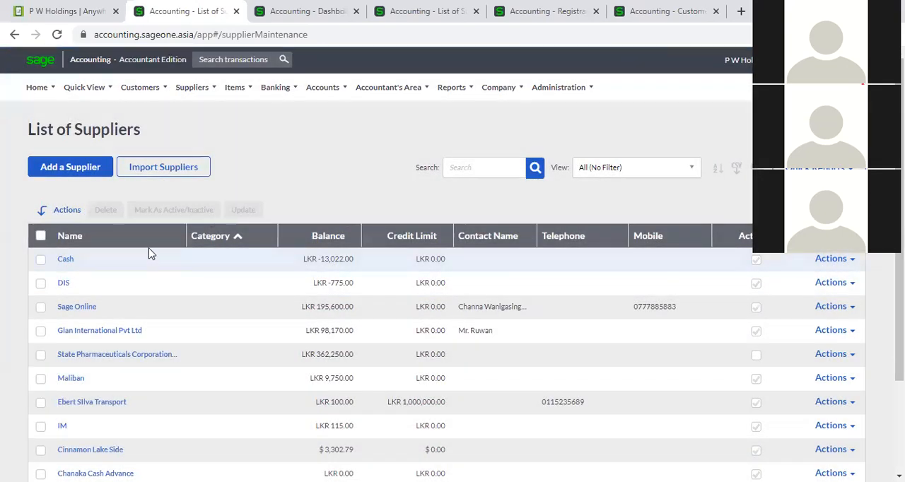
left_click(141, 243)
left_click(141, 245)
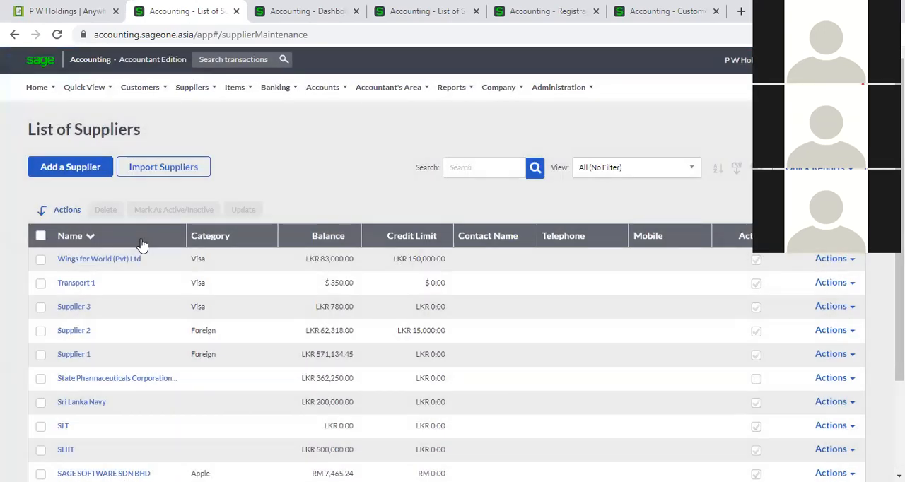
left_click(142, 244)
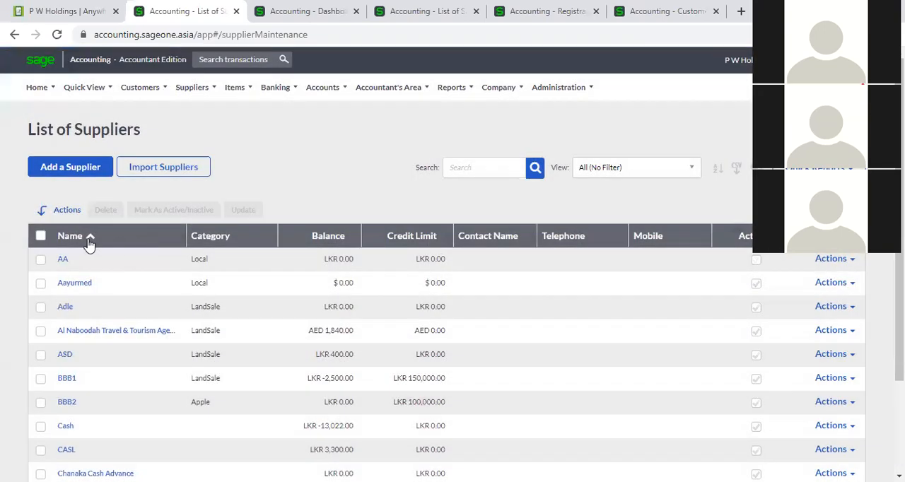
left_click(128, 243)
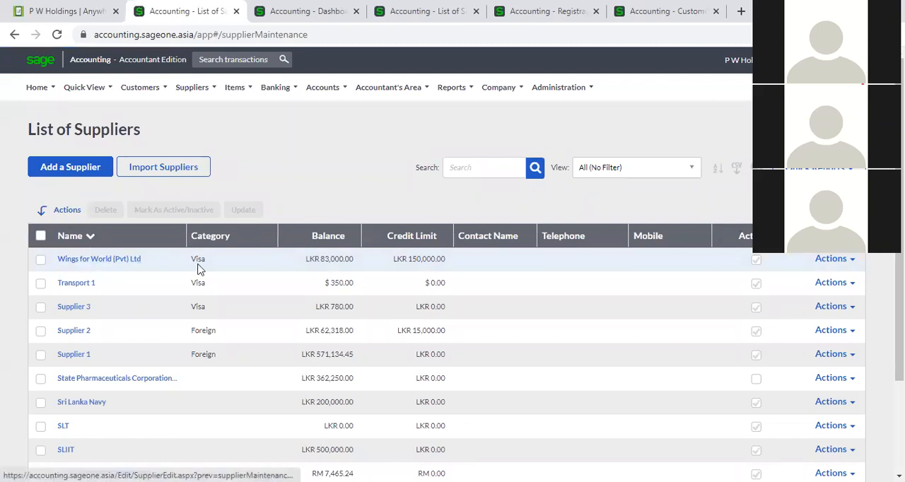
- Sort the suppliers by balance from largest to smallest and export the list to a CSV file
left_click(317, 246)
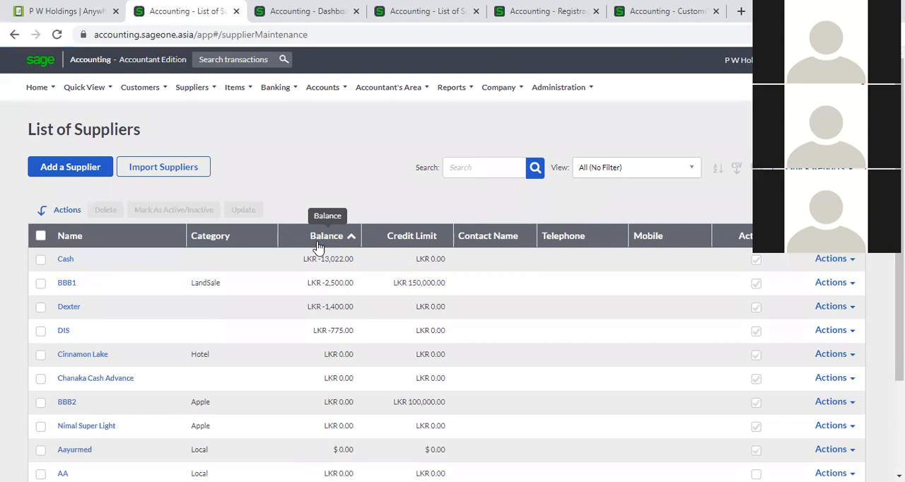
left_click(318, 246)
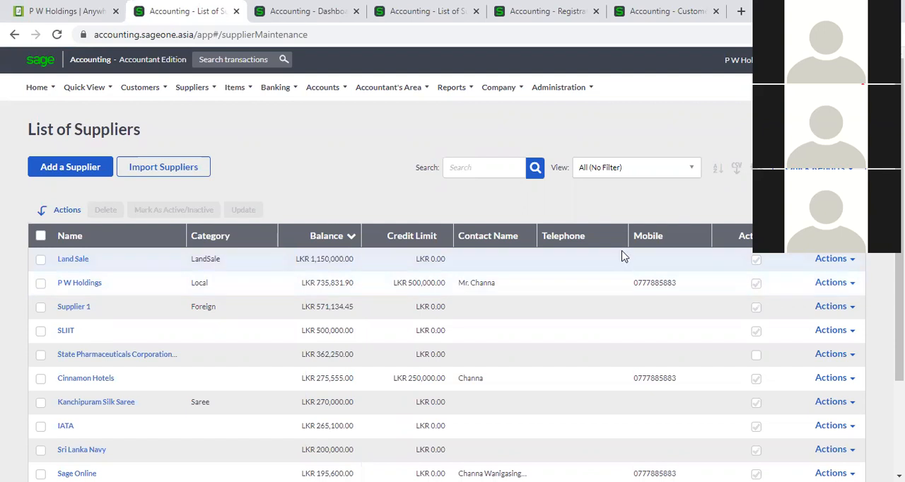
left_click(737, 169)
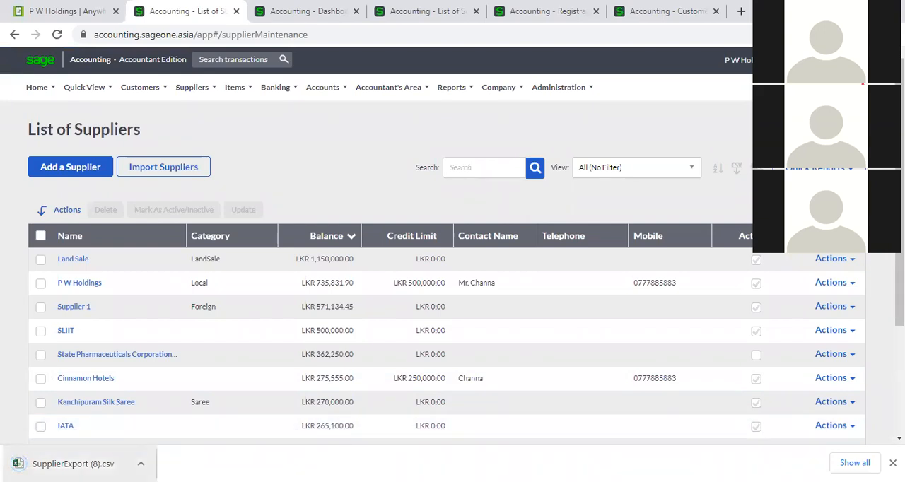
- Apply a two-level multi column sort to the suppliers: Name A to Z, followed by Balance Smallest to Largest
left_click(718, 171)
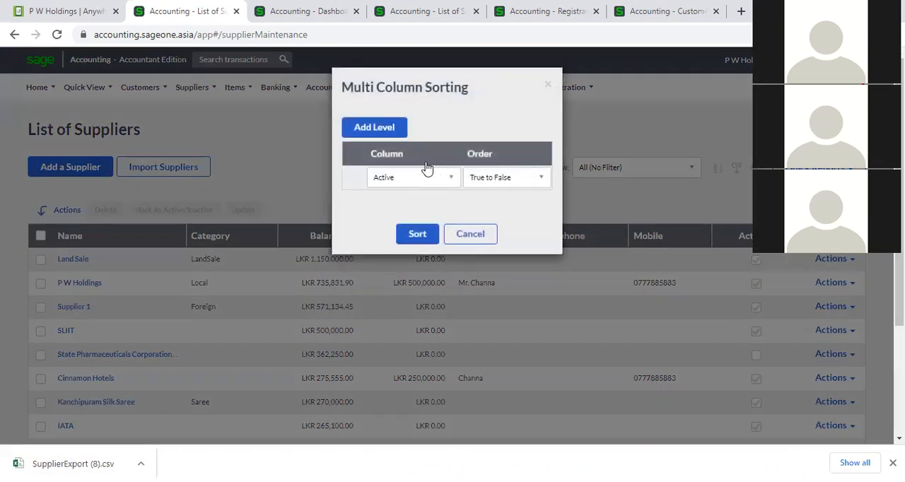
left_click(380, 130)
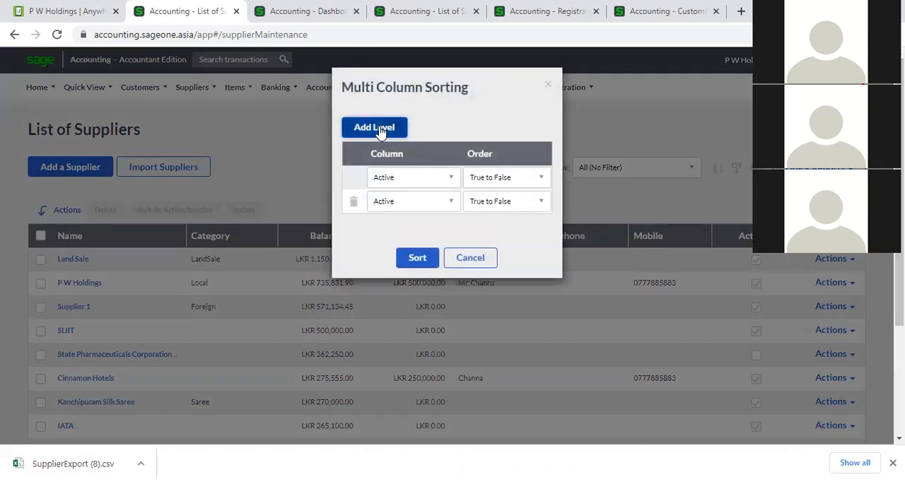
left_click(454, 177)
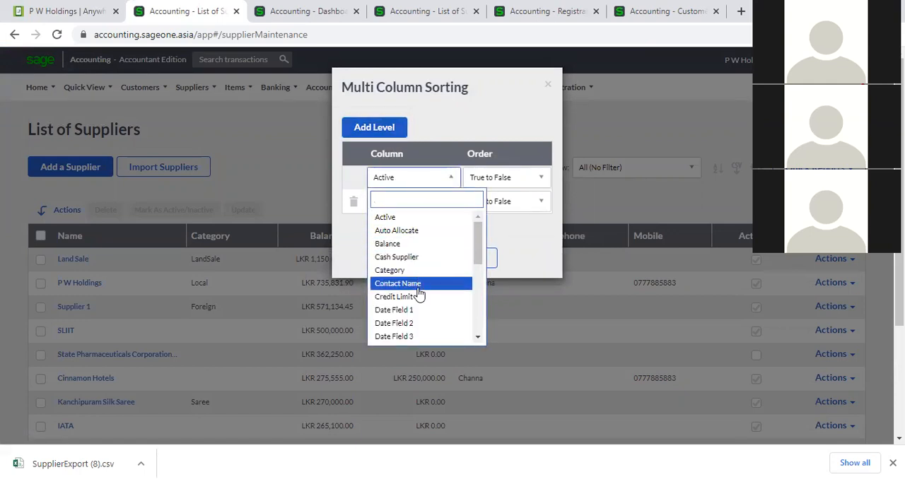
scroll(421, 296, "down", 2)
scroll(412, 315, "down", 3)
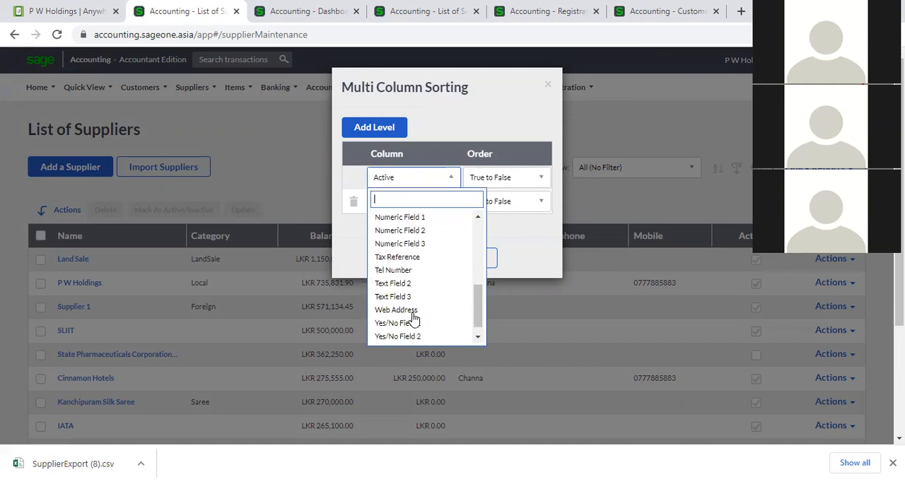
scroll(405, 220, "up", 2)
left_click(400, 257)
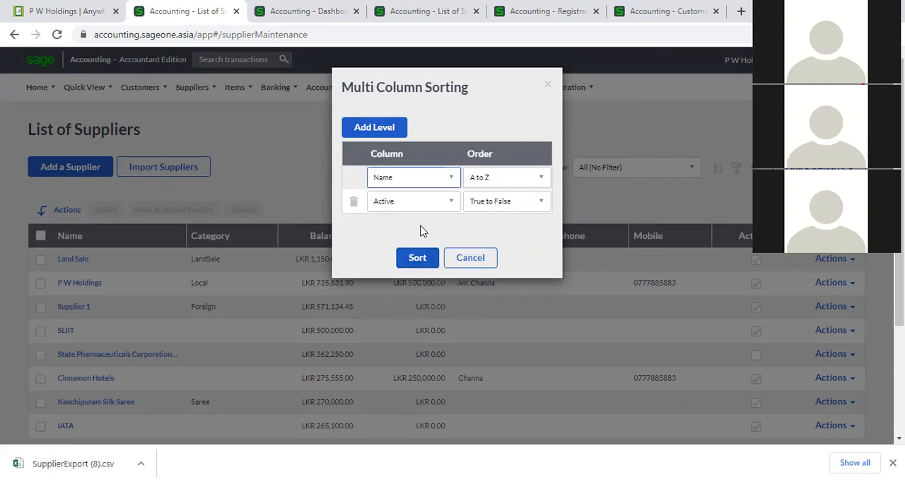
left_click(445, 203)
left_click(426, 267)
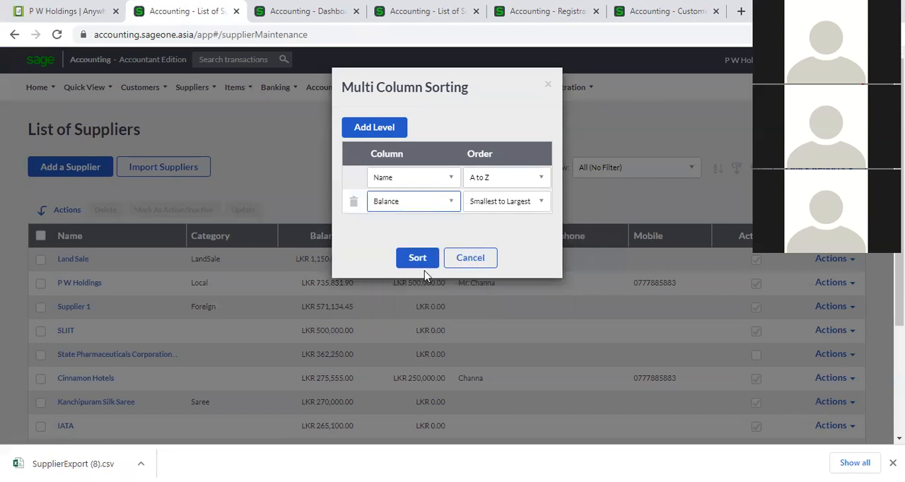
left_click(423, 257)
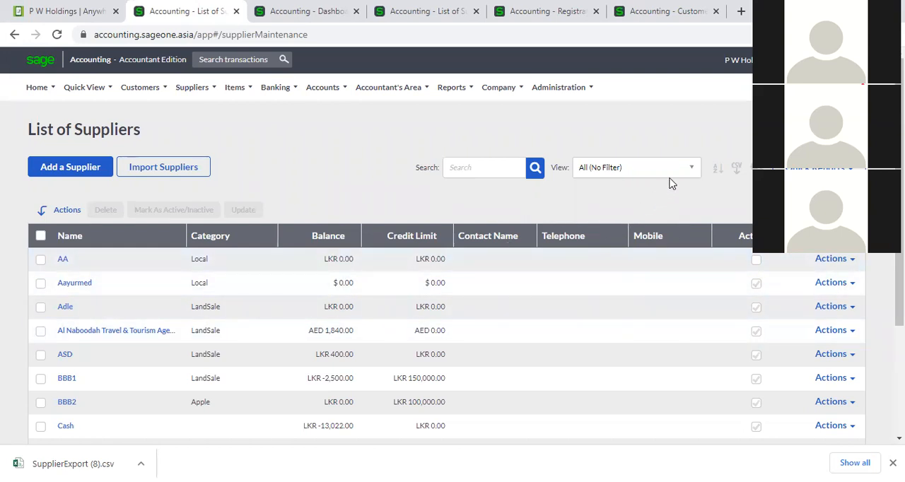
- Filter the list by suppliers bought from today and by suppliers bought from this month, and return the view to All (No Filter)
left_click(692, 168)
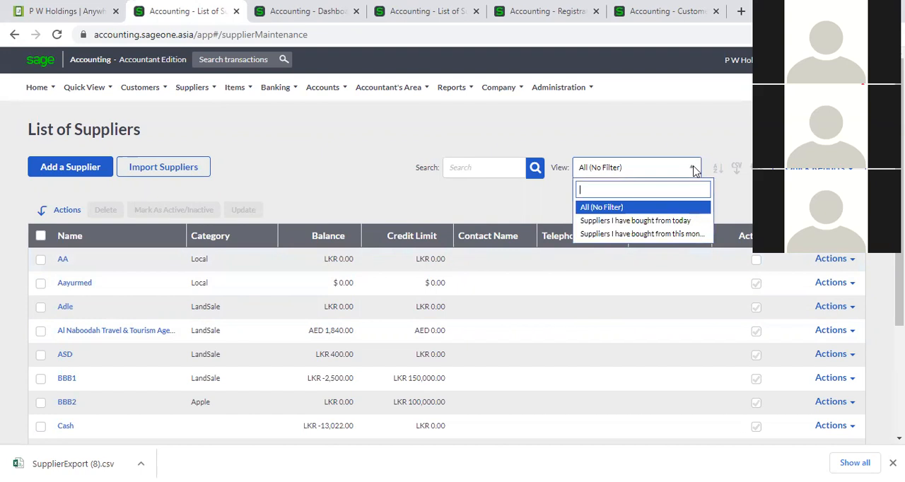
left_click(675, 221)
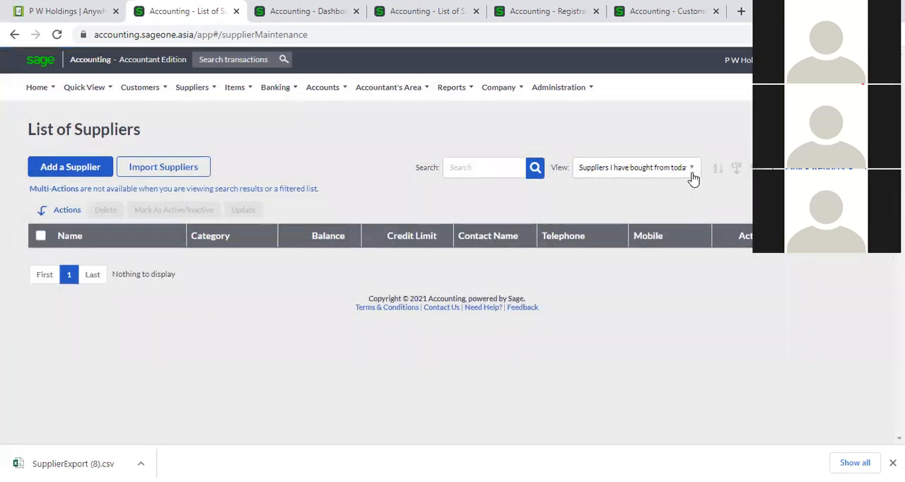
left_click(691, 172)
left_click(665, 233)
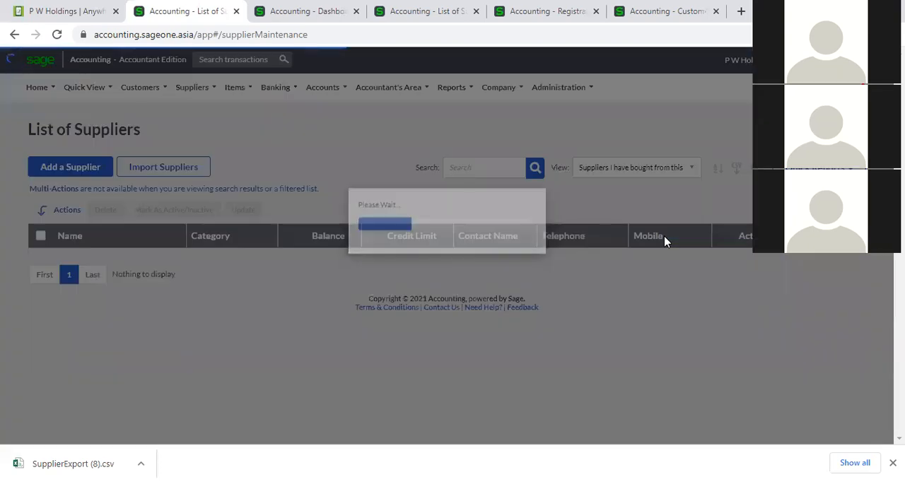
left_click(686, 174)
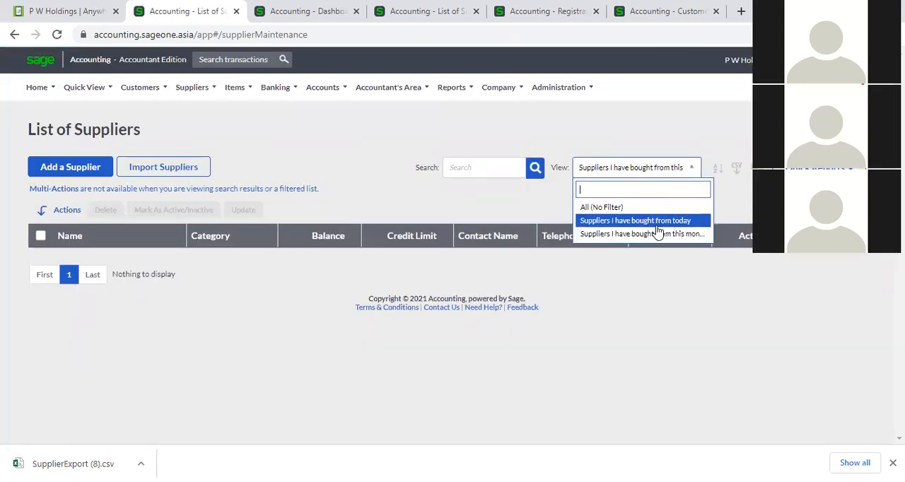
left_click(613, 207)
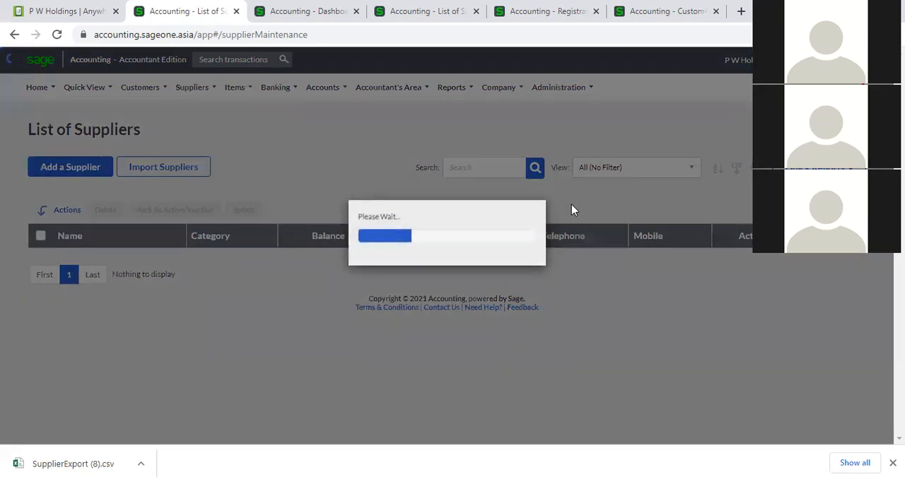
scroll(527, 247, "down", 1)
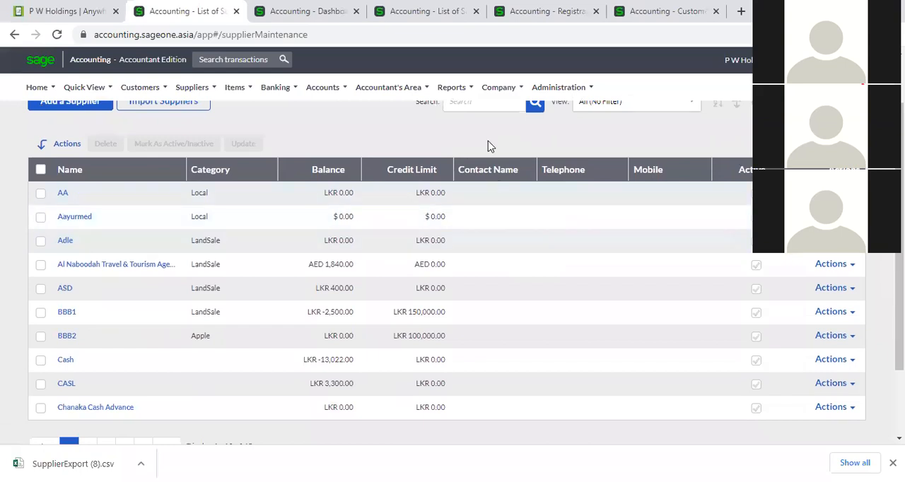
- Search the suppliers for "P W" and clear the search, and view the row actions available for supplier AA
scroll(488, 146, "up", 1)
left_click(482, 170)
type("P W")
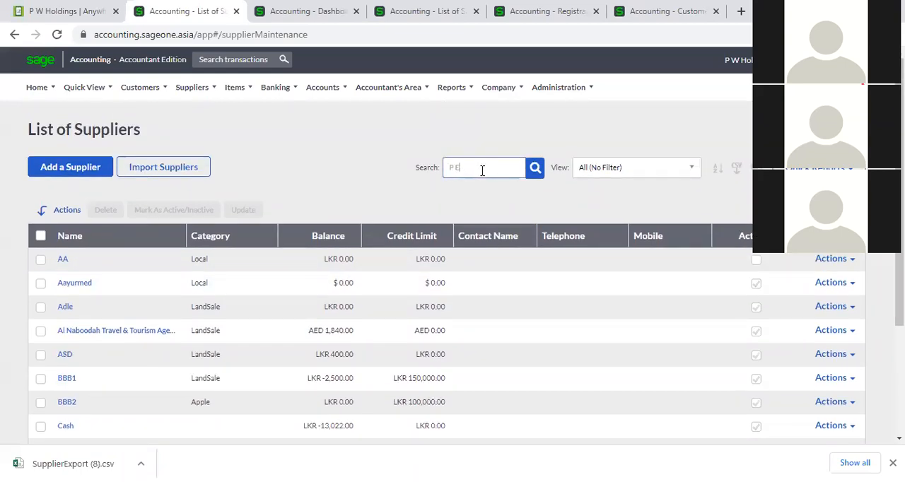
key("Return")
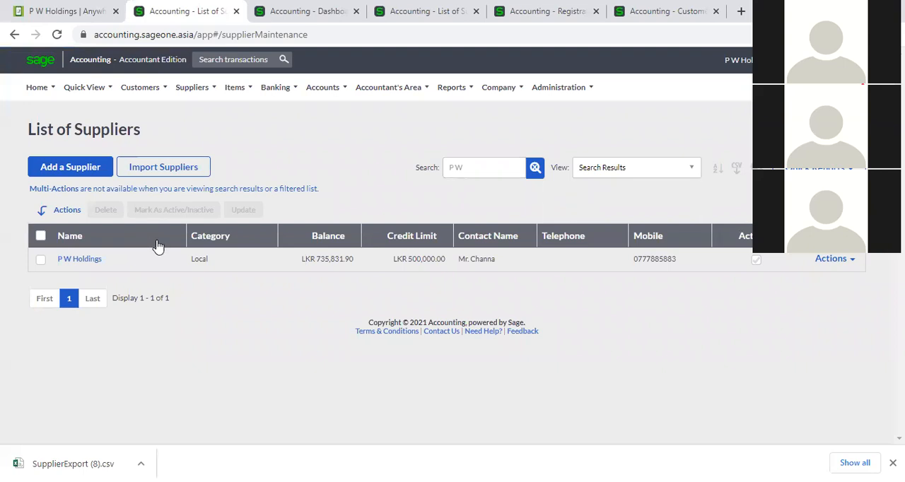
left_click(535, 168)
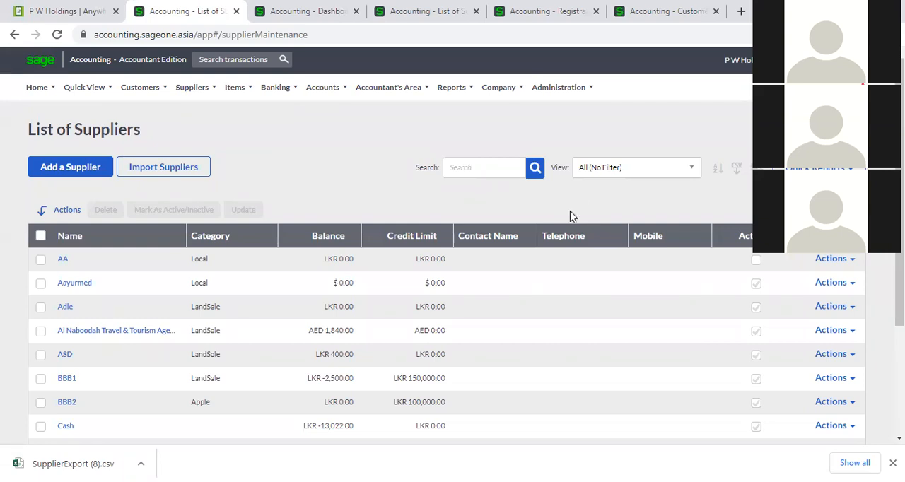
left_click(852, 262)
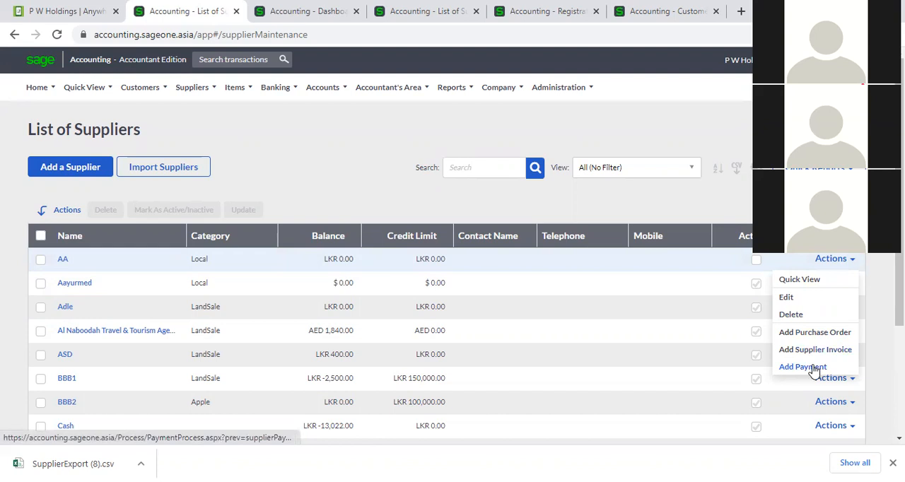
left_click(880, 311)
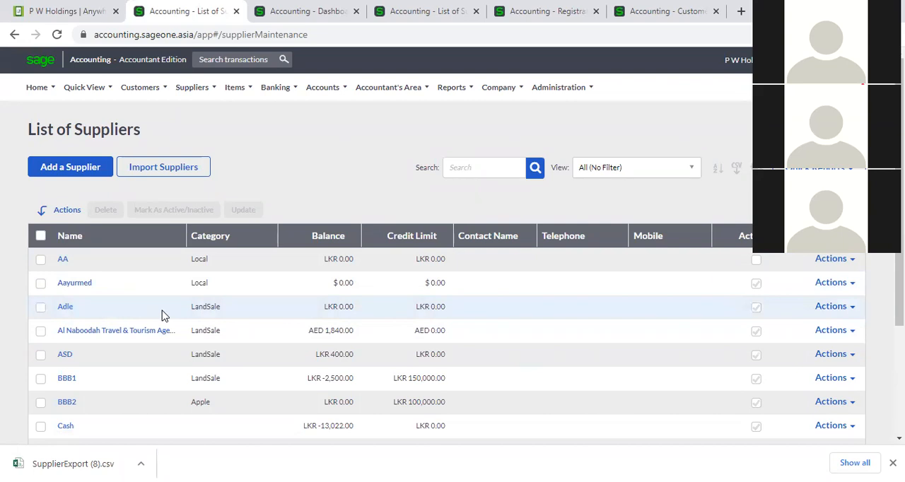
- Mark the suppliers AA, Aayurmed, Adle and Al Naboodah Travel & Tourism as inactive in one bulk update
left_click(40, 260)
left_click(40, 283)
left_click(40, 308)
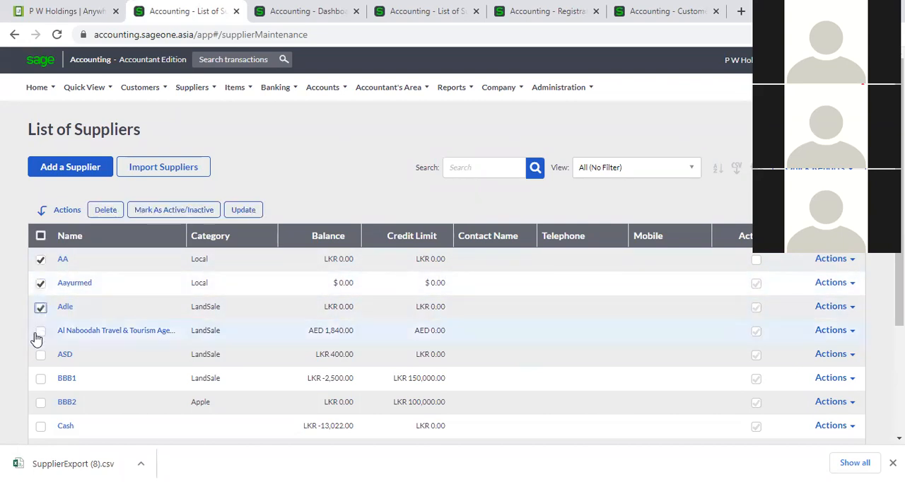
left_click(40, 331)
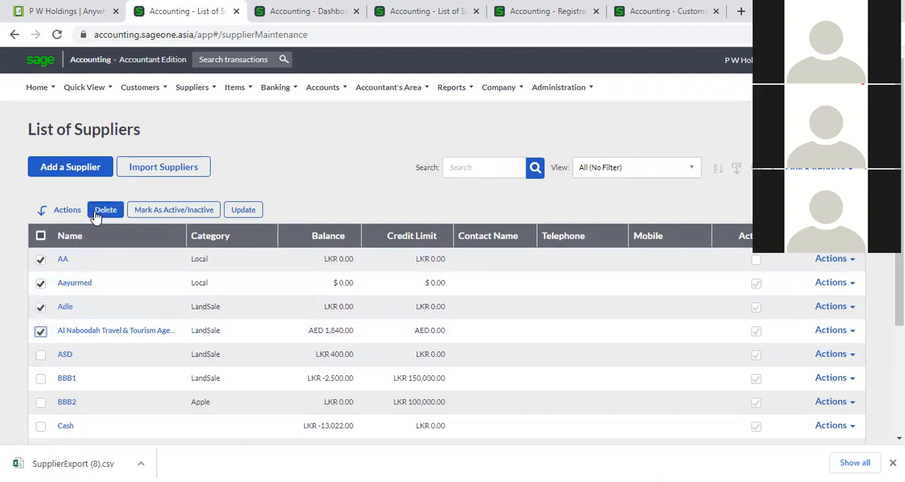
left_click(169, 212)
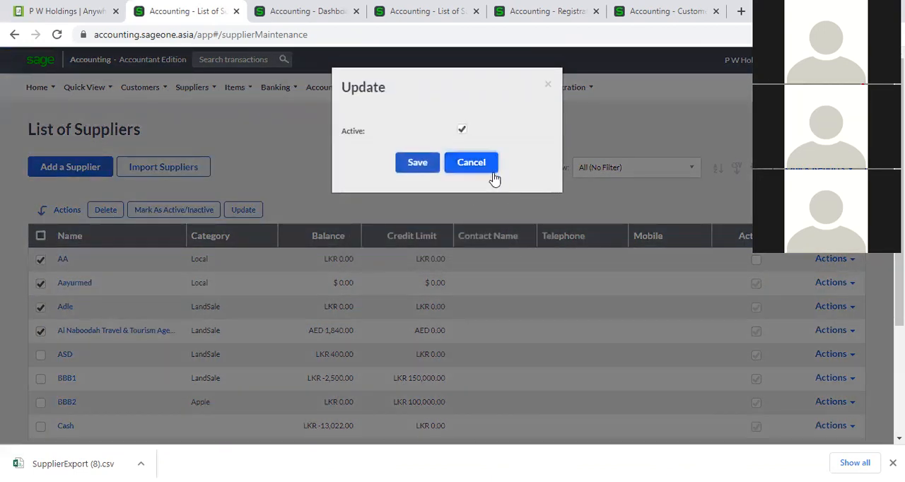
left_click(493, 172)
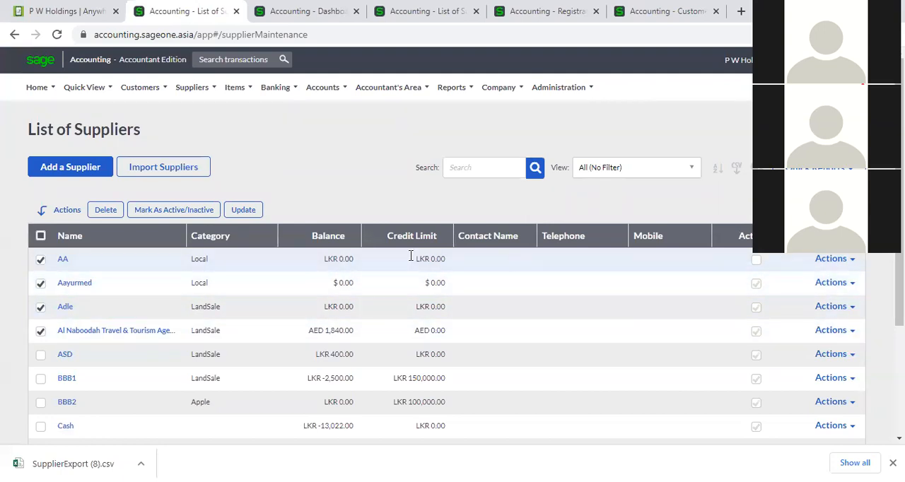
left_click(161, 209)
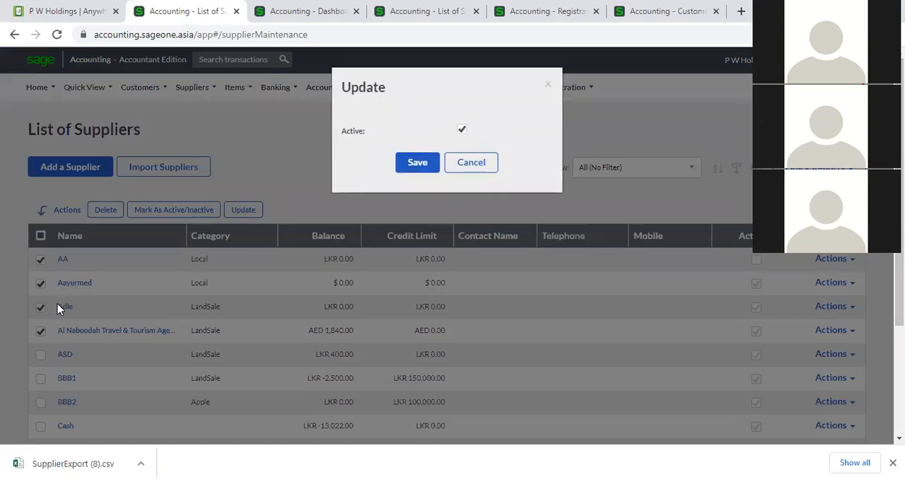
left_click(462, 129)
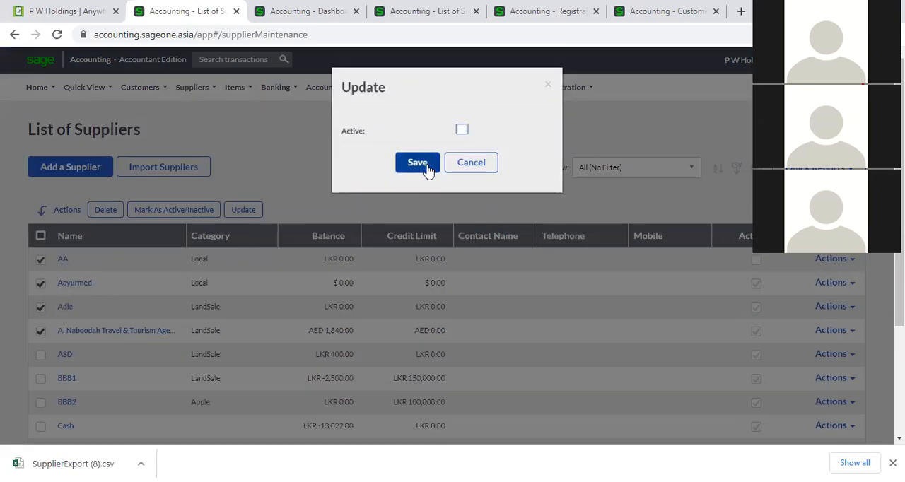
left_click(426, 167)
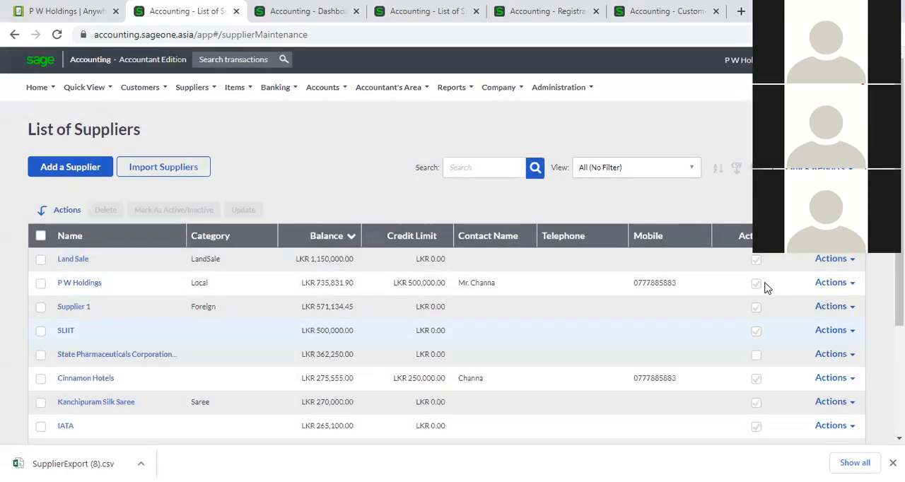
- Sort the list by name ascending and mark Aayurmed, Adle and Al Naboodah Travel & Tourism as active
left_click(130, 236)
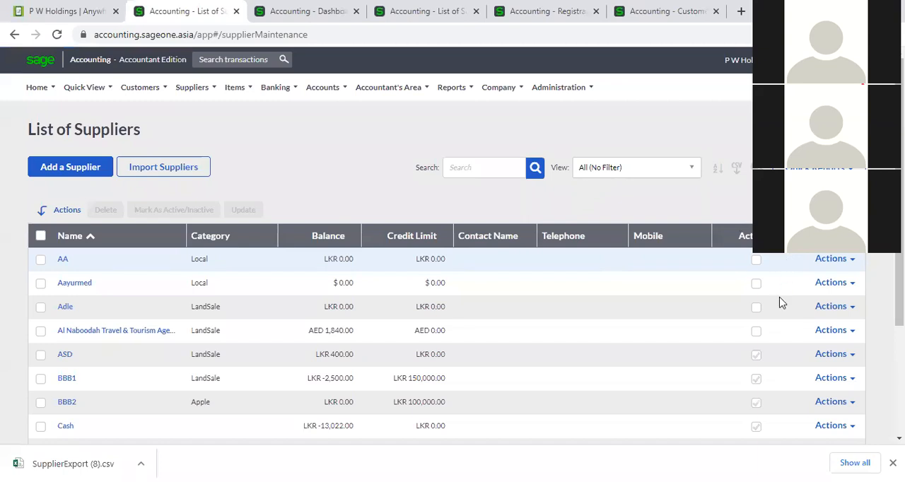
left_click(41, 282)
left_click(40, 307)
left_click(40, 330)
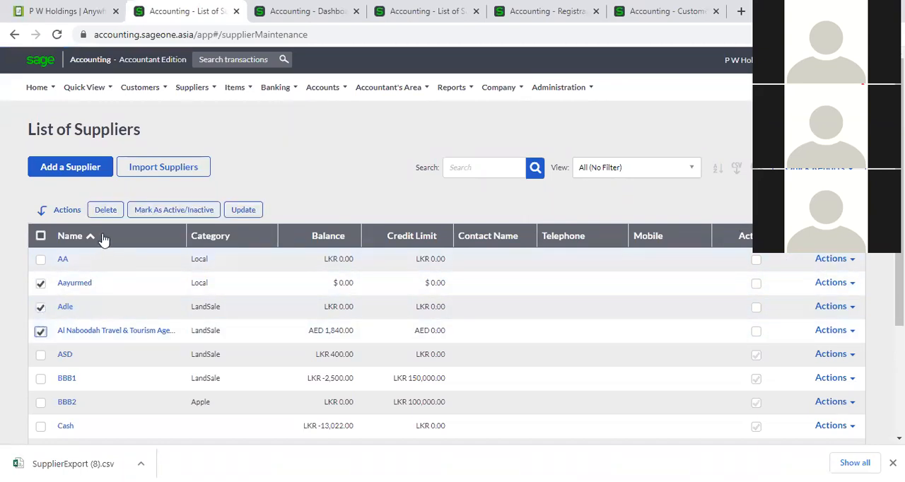
left_click(156, 212)
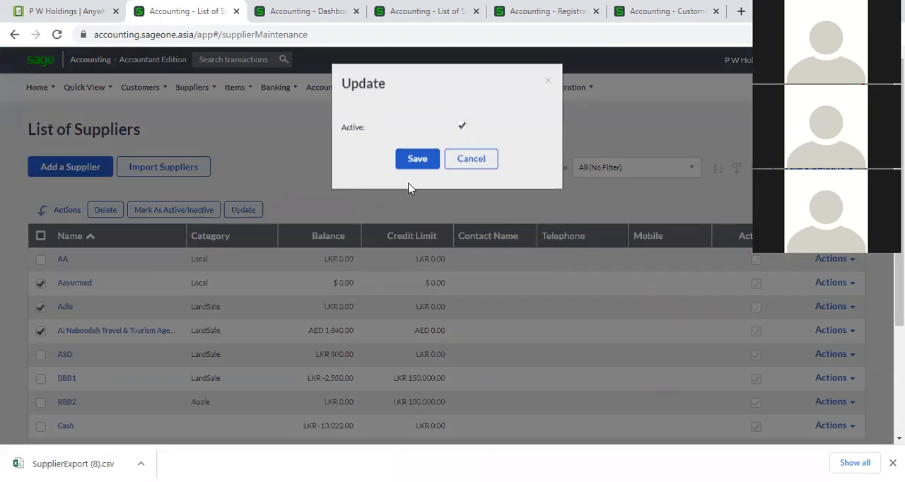
left_click(410, 168)
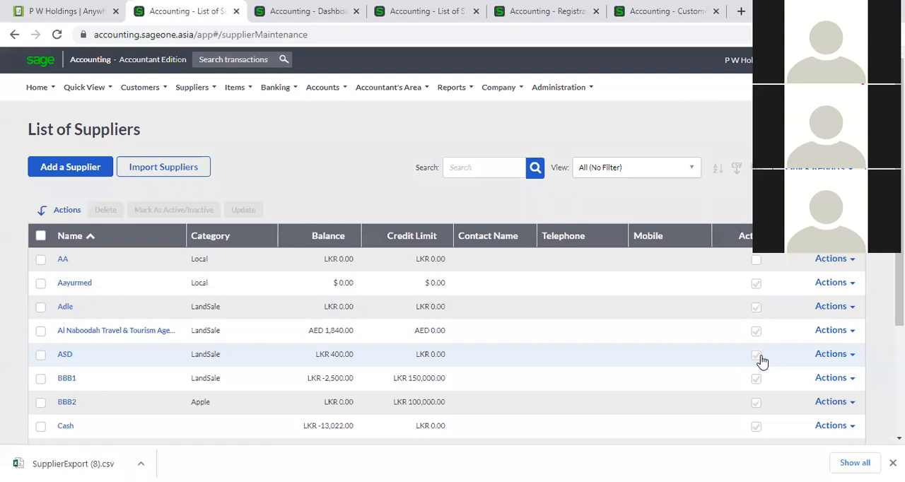
- Select suppliers AA, Aayurmed, Adle and Al Naboodah Travel & Tourism, and view which fields a bulk update can change
left_click(40, 259)
left_click(40, 283)
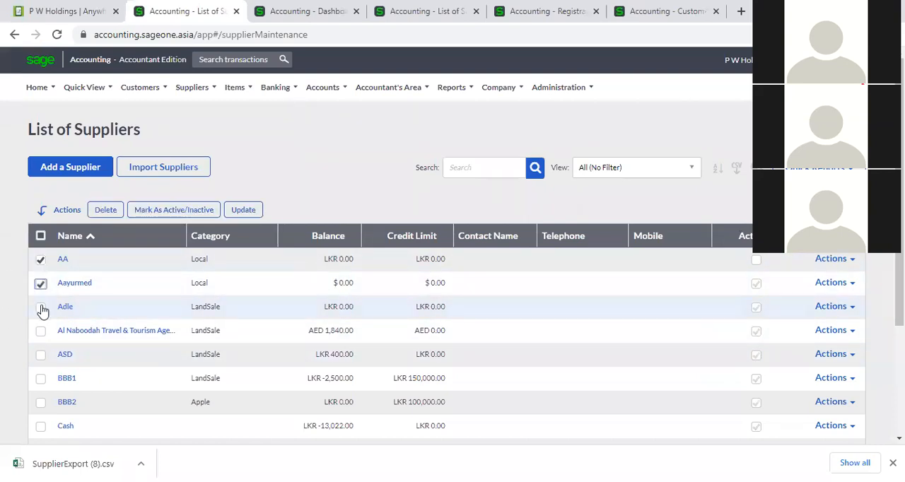
left_click(40, 307)
left_click(41, 330)
left_click(248, 210)
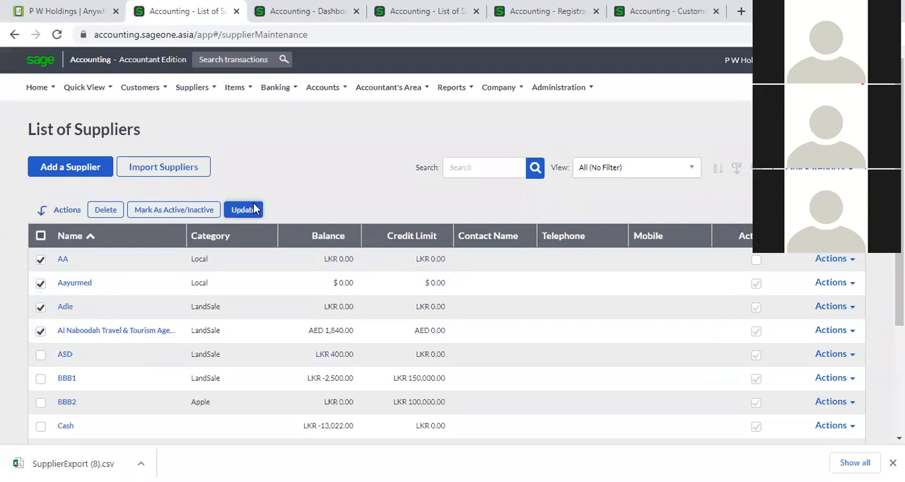
left_click(537, 134)
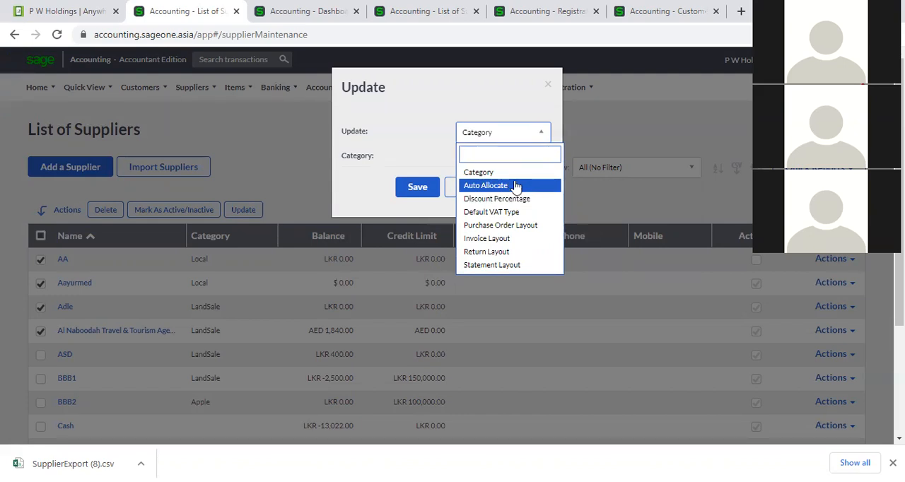
left_click(306, 150)
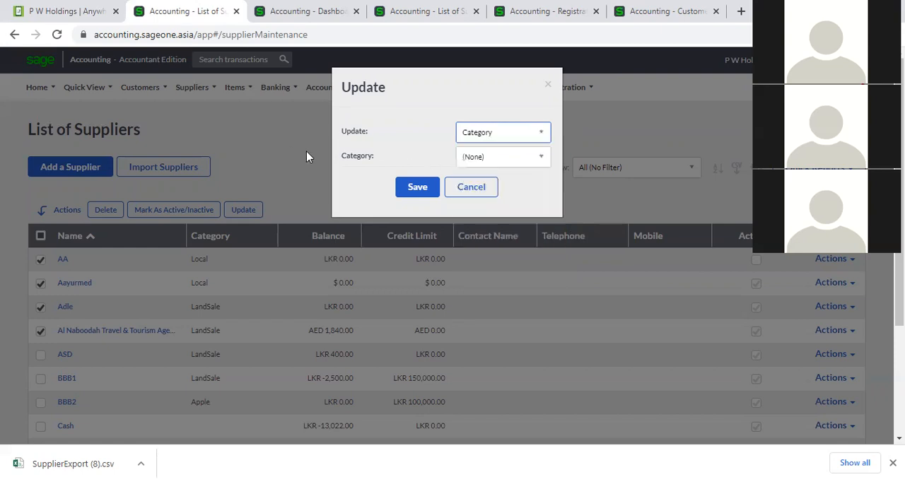
left_click(465, 186)
- Try a bulk update of Auto Allocate for the four selected suppliers
left_click(245, 210)
left_click(540, 132)
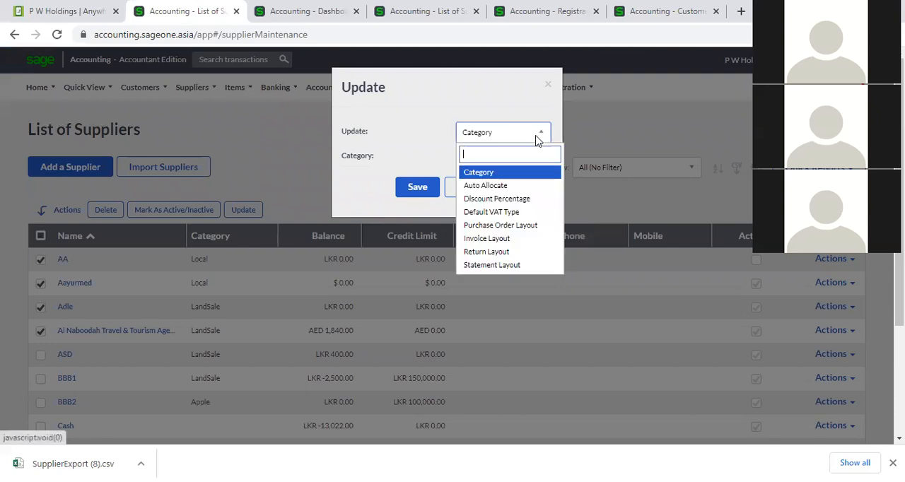
left_click(514, 187)
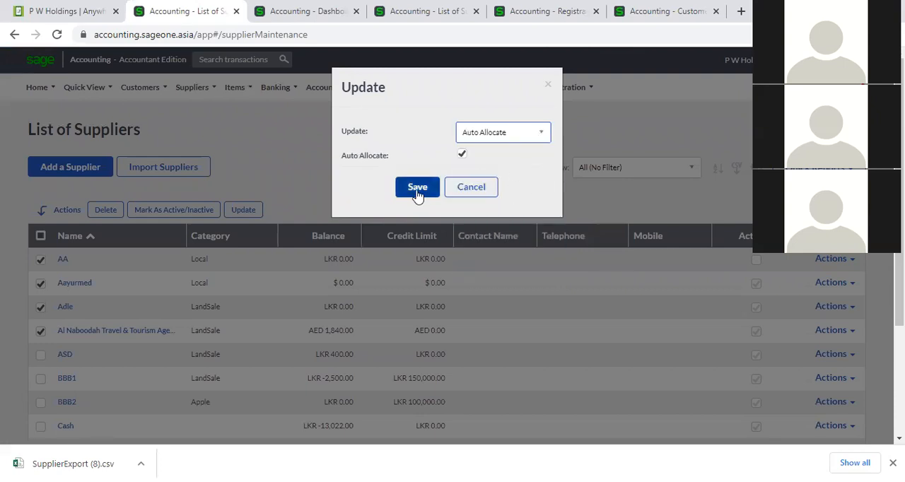
- Try a bulk update of the Default VAT Type to VAT 8% (8.00 %) for the four selected suppliers, and cancel it
left_click(543, 134)
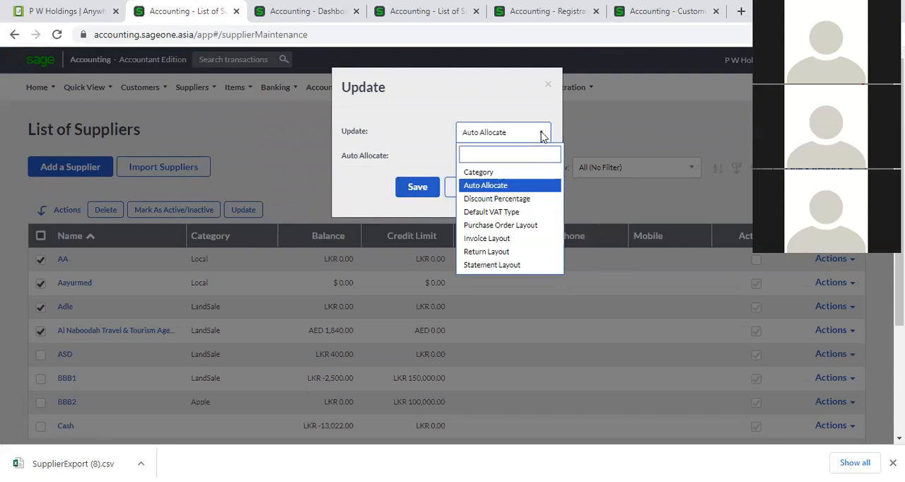
scroll(520, 212, "down", 1)
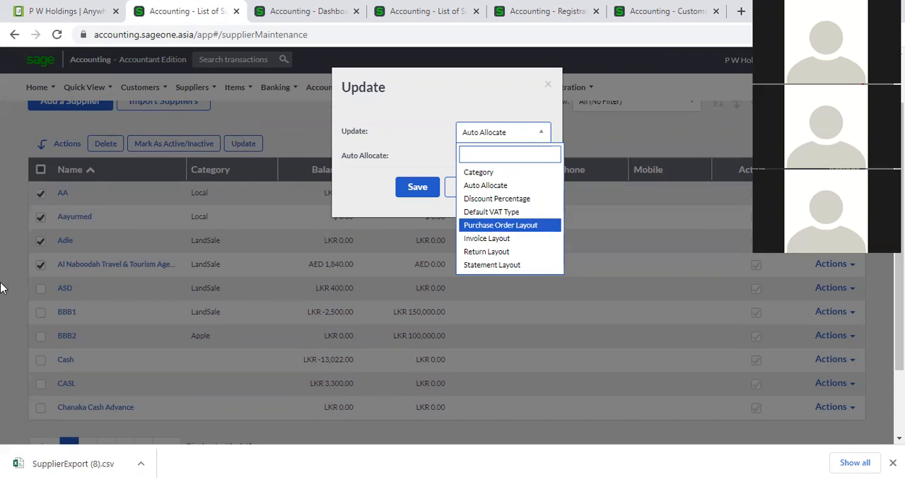
left_click(483, 212)
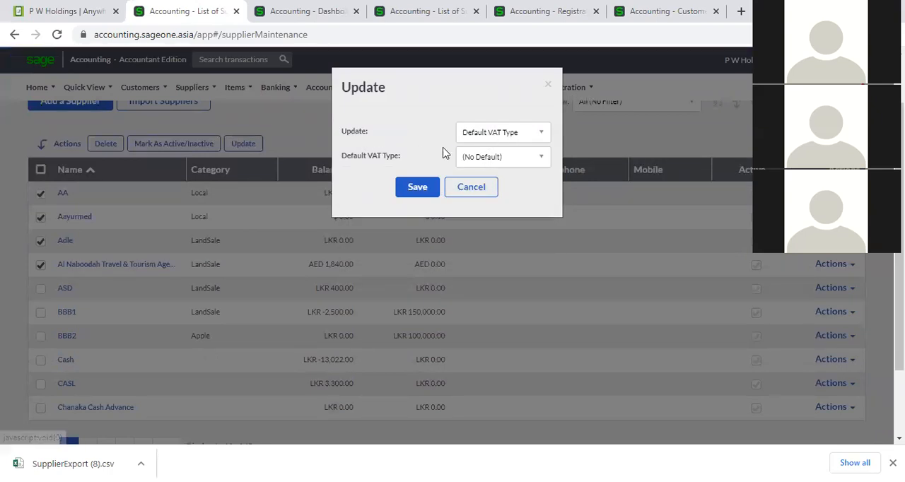
left_click(542, 158)
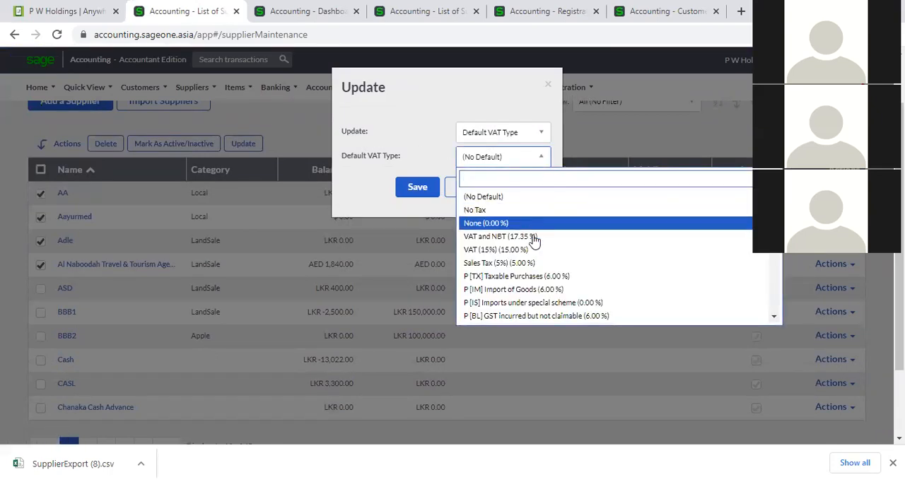
scroll(532, 267, "down", 5)
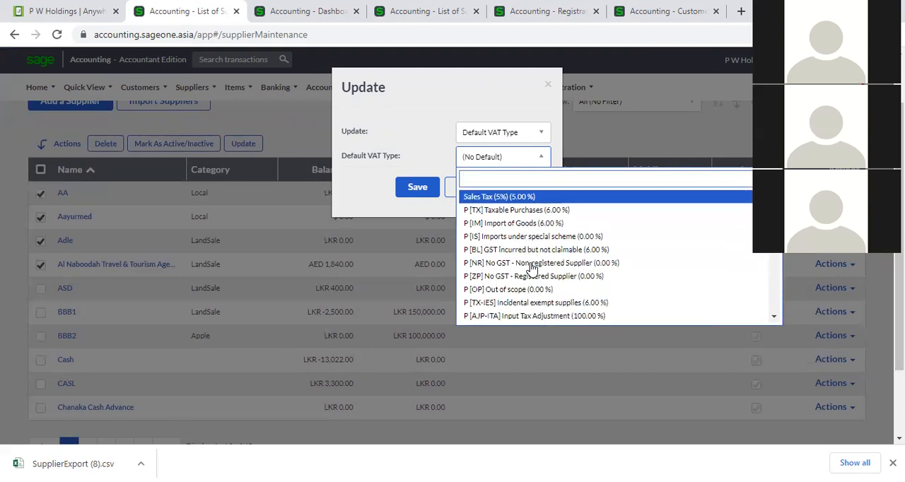
scroll(531, 269, "down", 5)
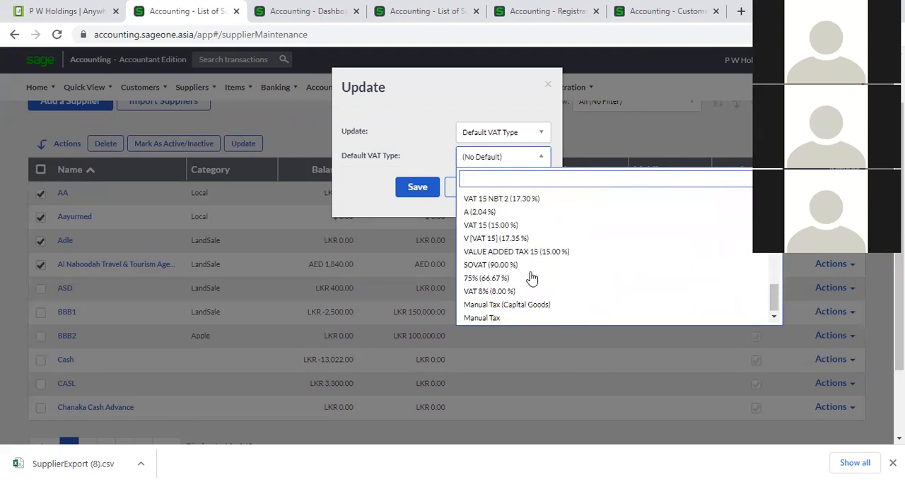
left_click(516, 290)
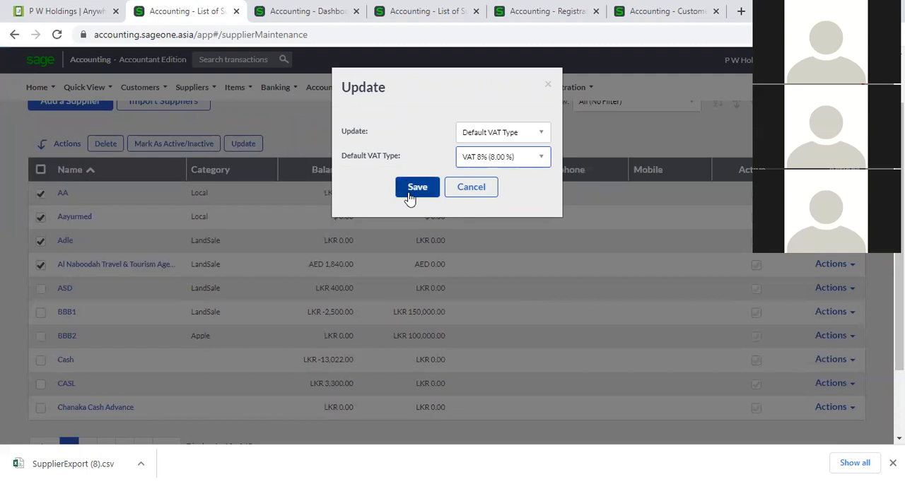
left_click(478, 190)
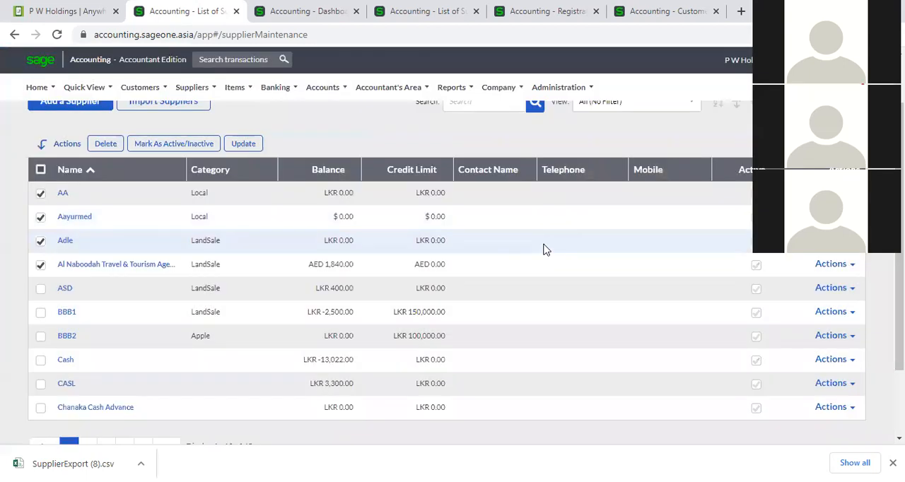
- Select all suppliers at once and clear the whole selection
scroll(486, 360, "up", 1)
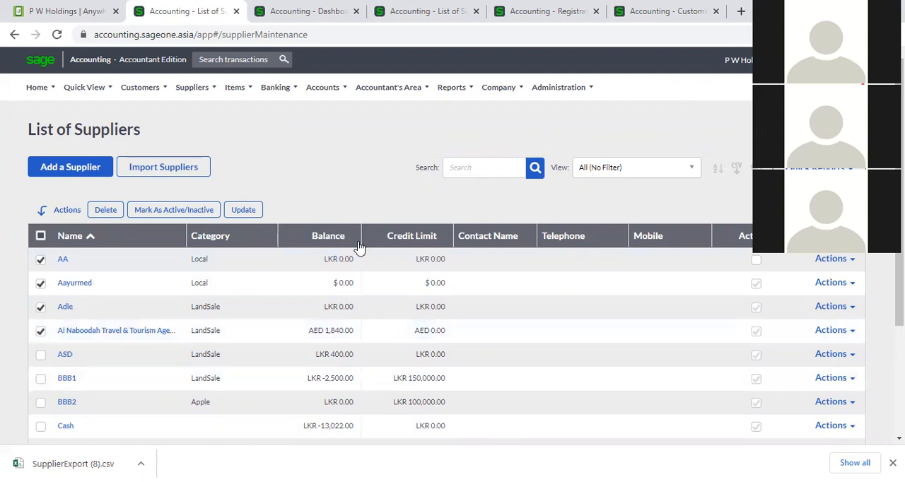
left_click(40, 237)
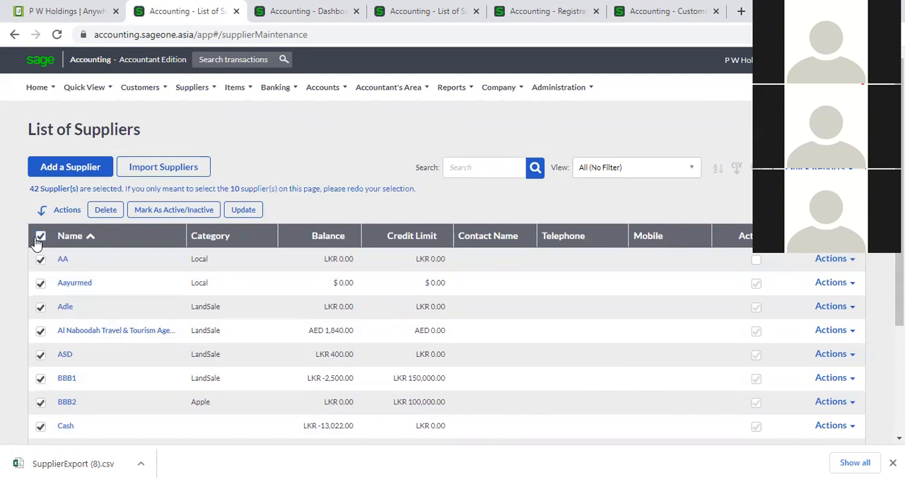
left_click(40, 236)
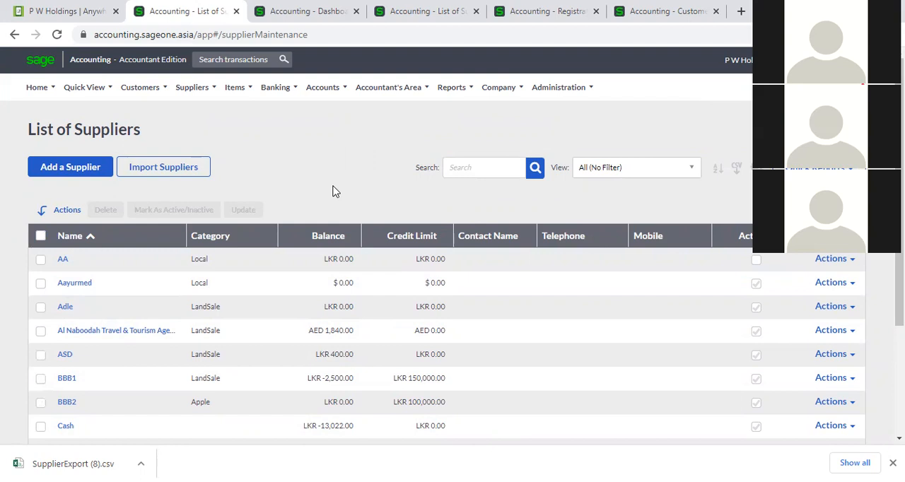
- Try to delete supplier AA from the List of Suppliers, and close the browser's downloads bar
left_click(43, 261)
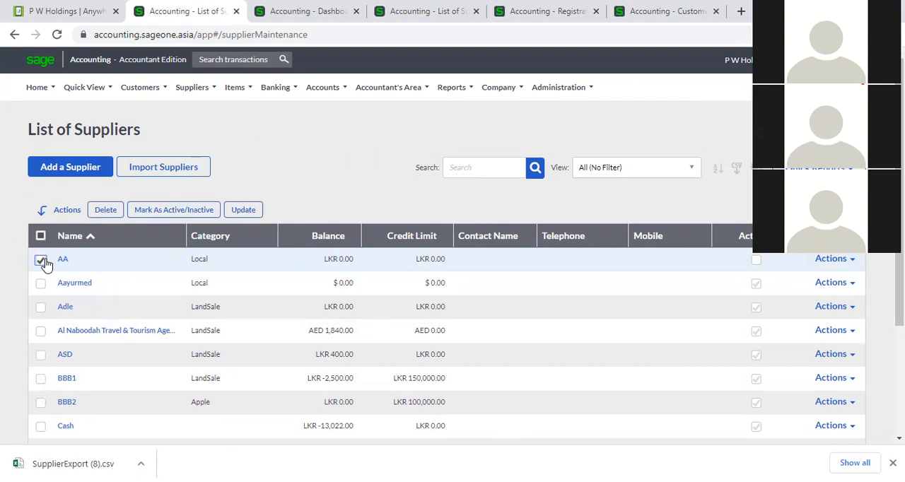
left_click(97, 214)
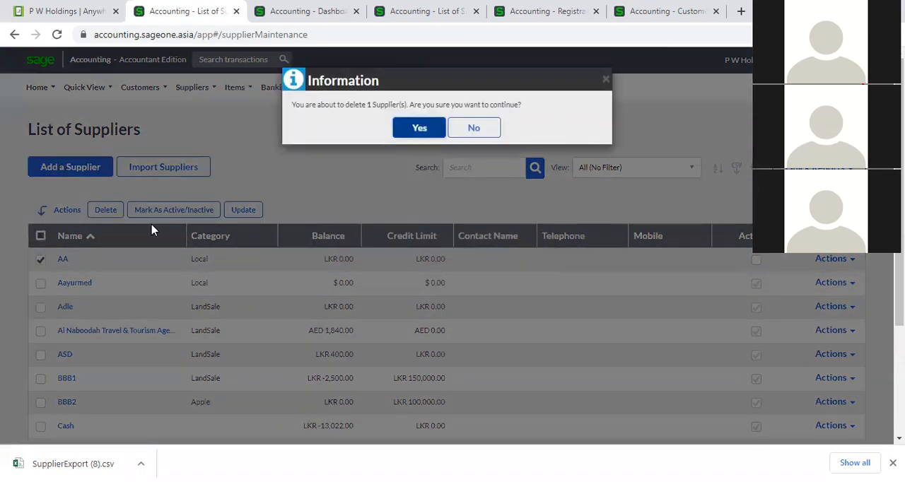
left_click(424, 128)
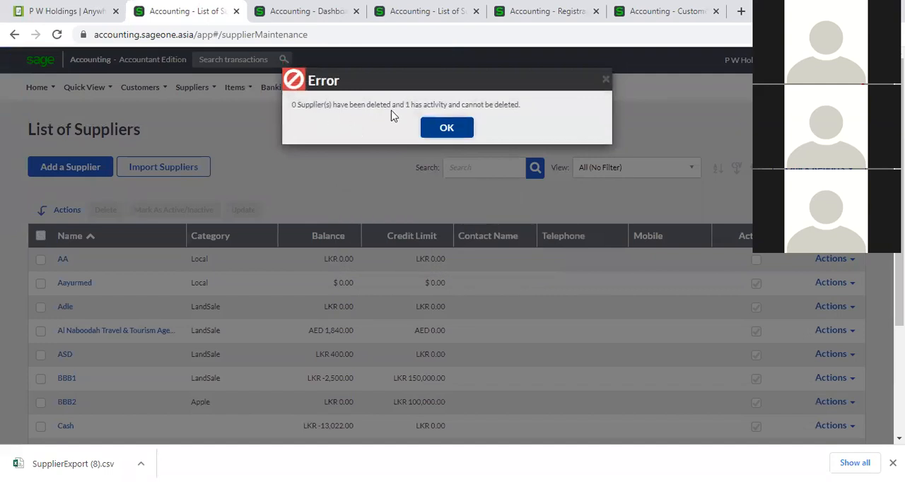
left_click(427, 129)
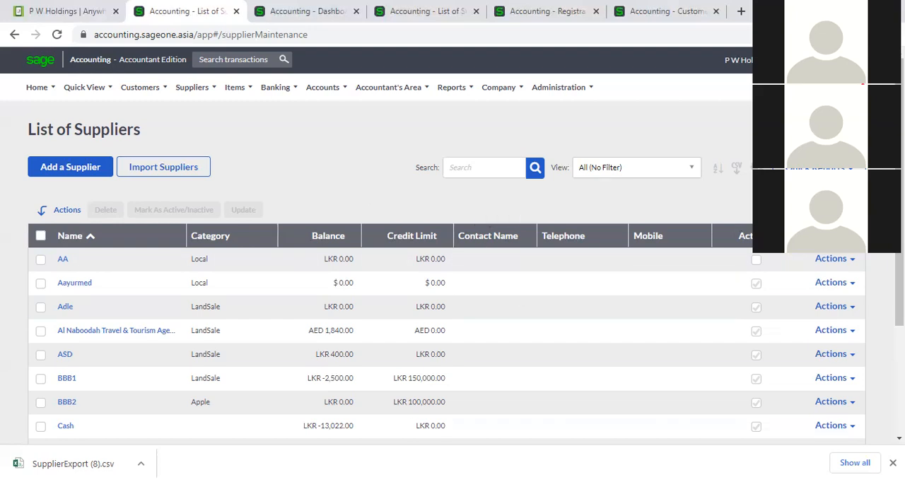
left_click(892, 462)
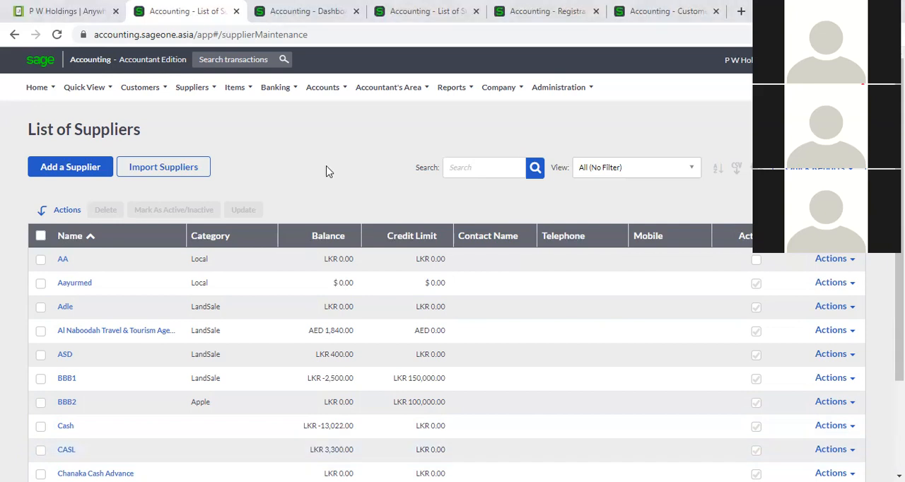
- Open the Supplier Categories list
mouse_move(191, 93)
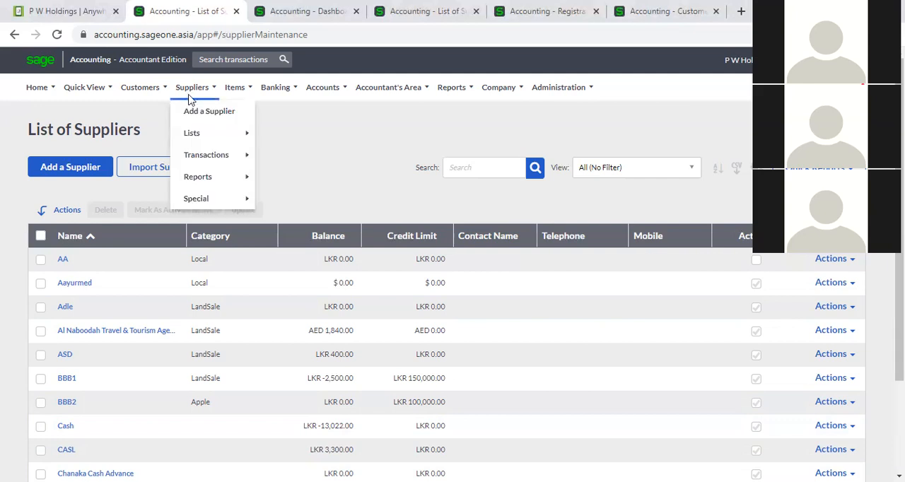
mouse_move(209, 131)
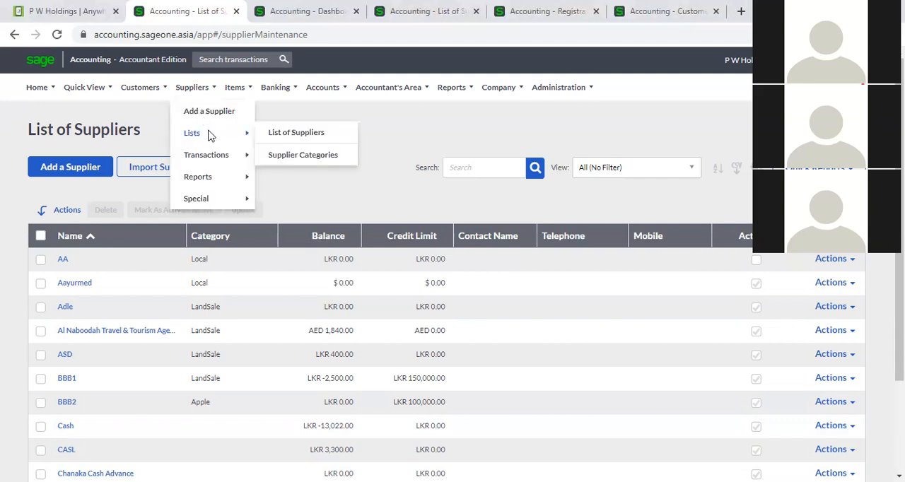
left_click(304, 155)
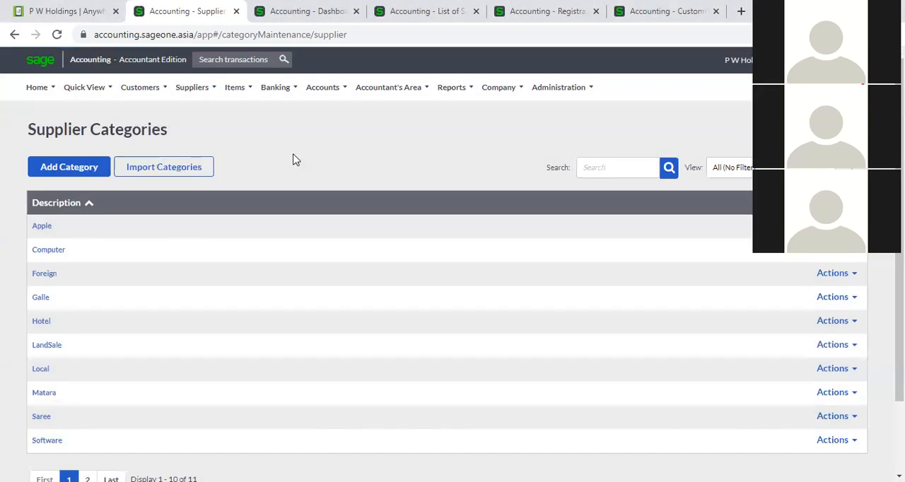
mouse_move(189, 89)
mouse_move(198, 133)
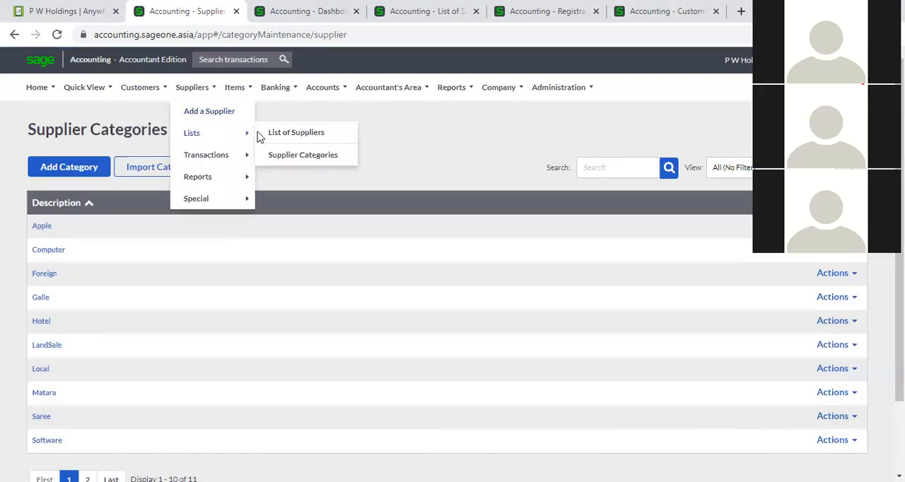
- Add a supplier category named USA, and check the list by sorting its descriptions in descending and back in ascending order
left_click(71, 169)
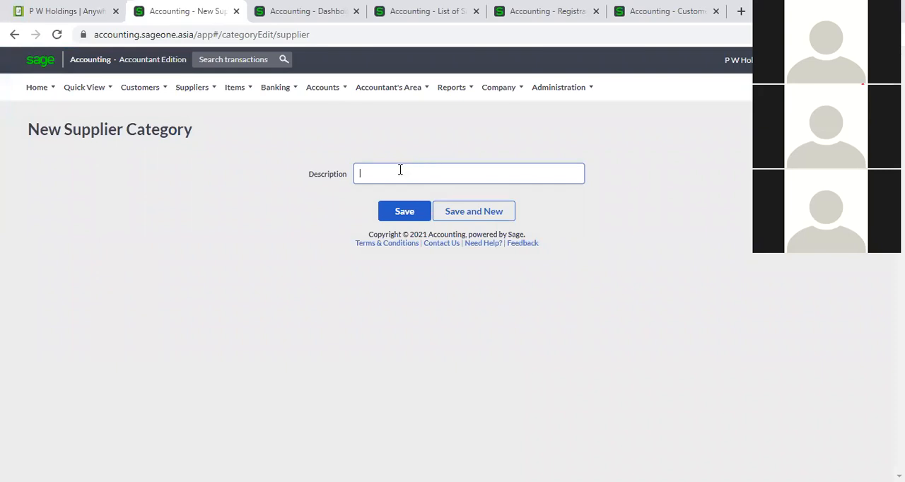
type("USA")
left_click(428, 220)
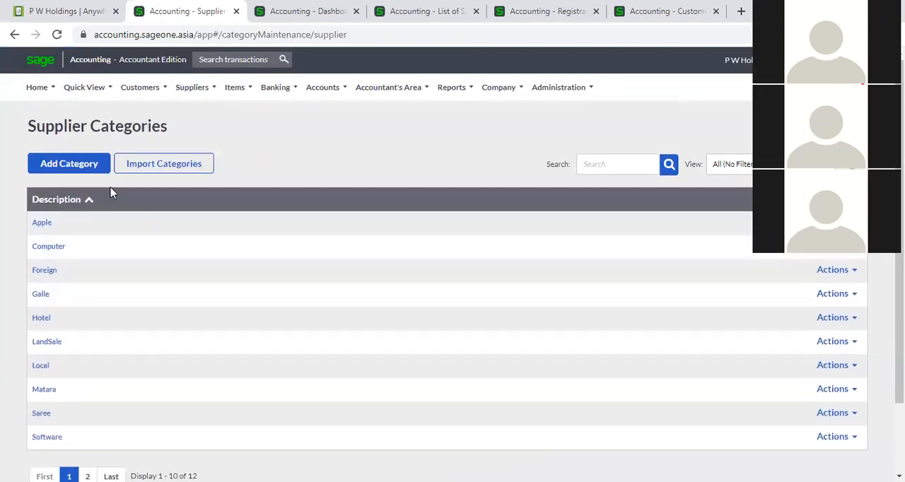
left_click(58, 203)
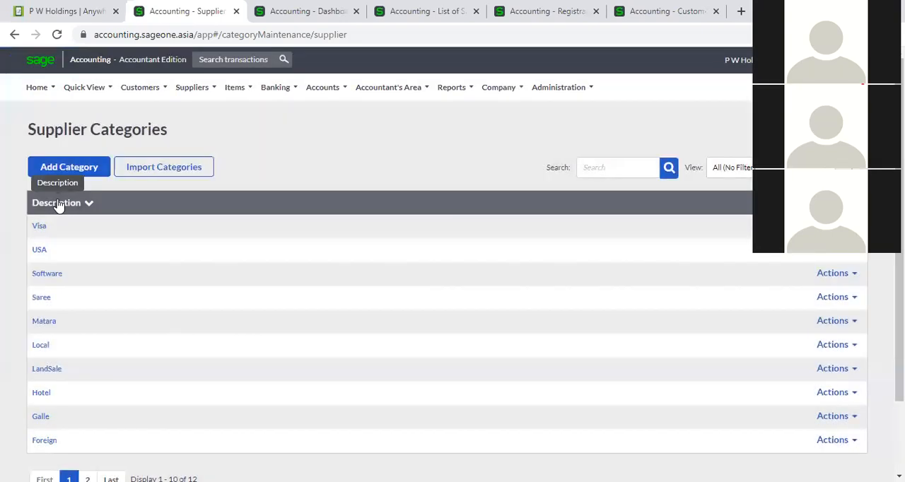
left_click(58, 203)
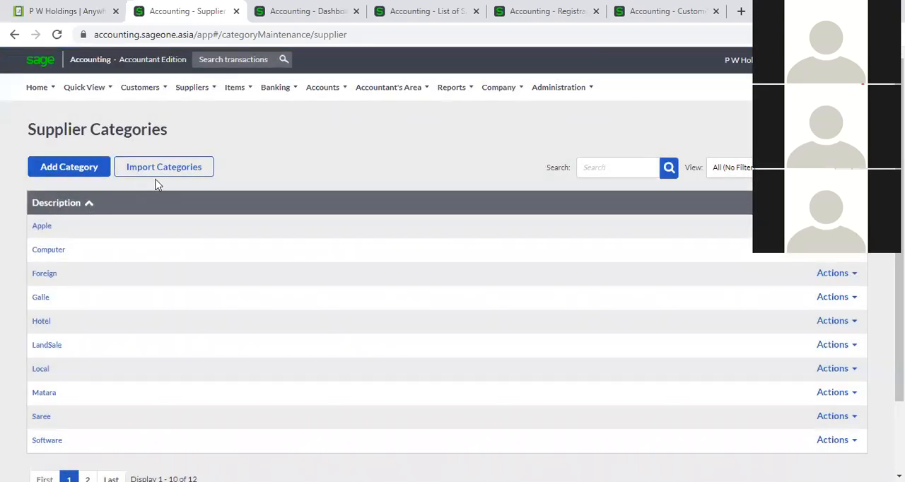
- Open a new supplier record, view the Add New Category form offered by its Category field, and close it without saving
left_click(200, 92)
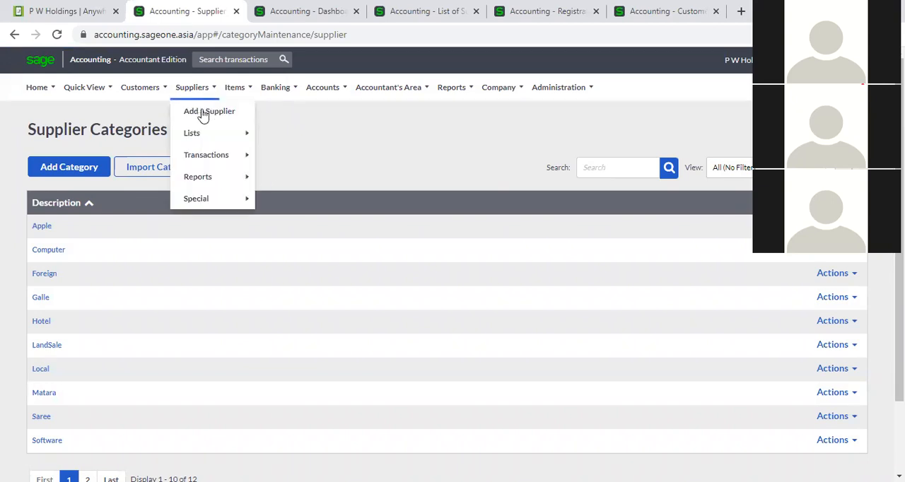
left_click(204, 118)
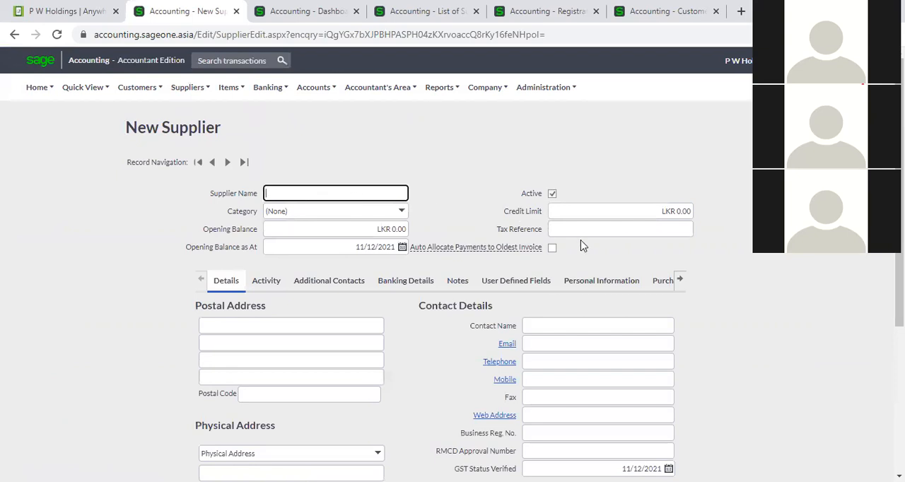
left_click(399, 215)
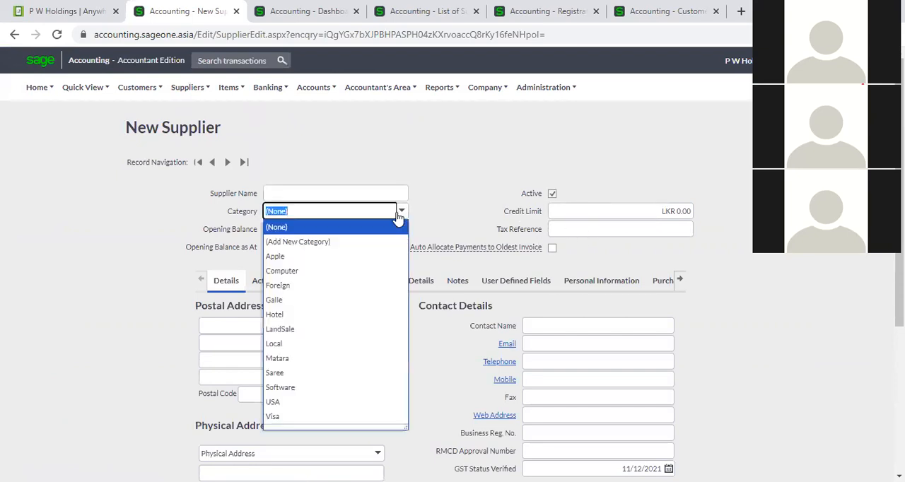
left_click(363, 243)
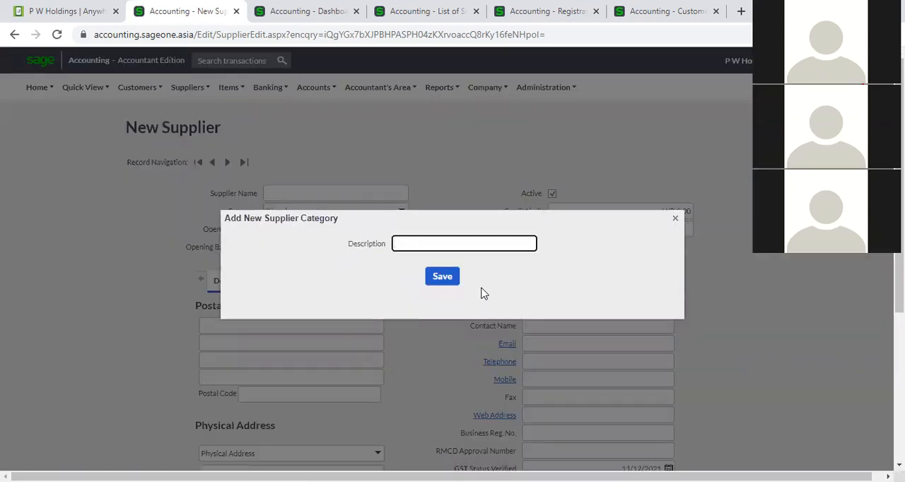
left_click(676, 220)
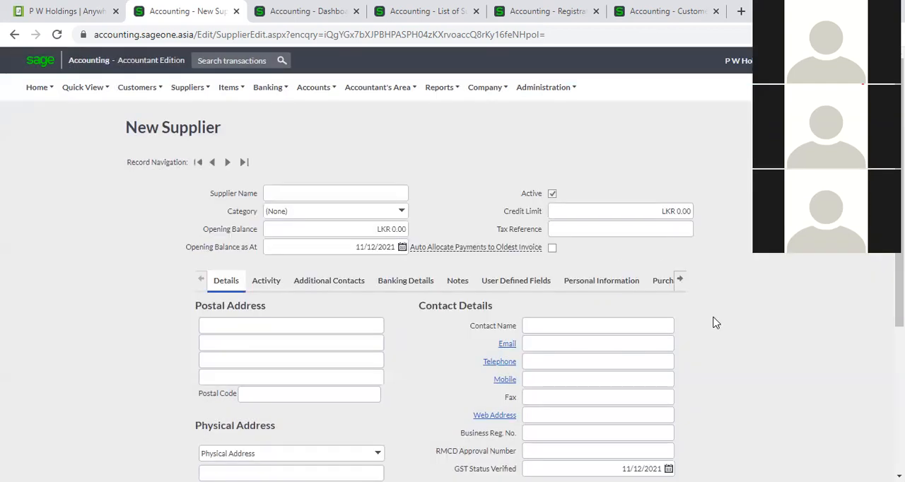
- Return from the new supplier record to the Supplier Categories list
left_click(188, 86)
mouse_move(188, 137)
mouse_move(187, 89)
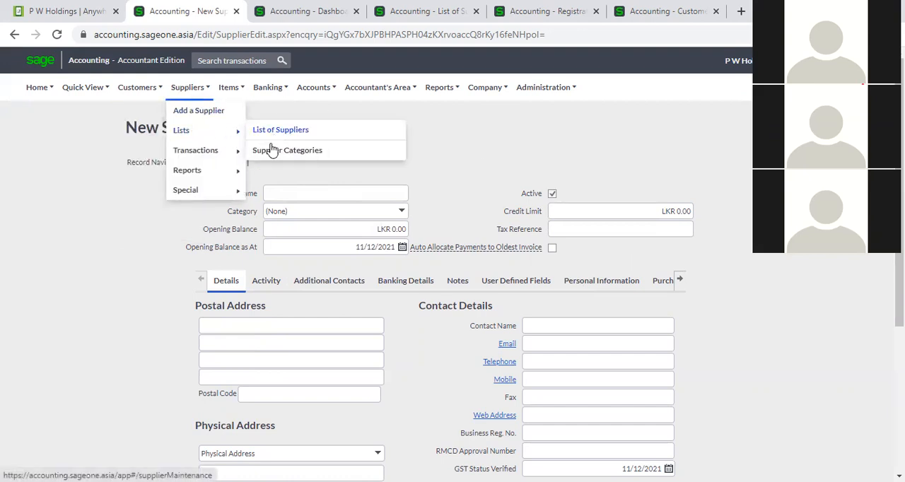
left_click(273, 150)
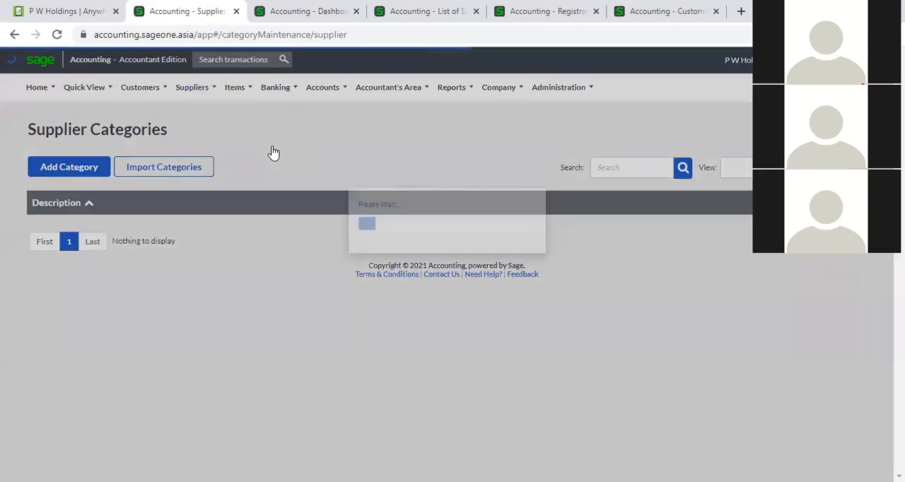
mouse_move(194, 89)
mouse_move(205, 136)
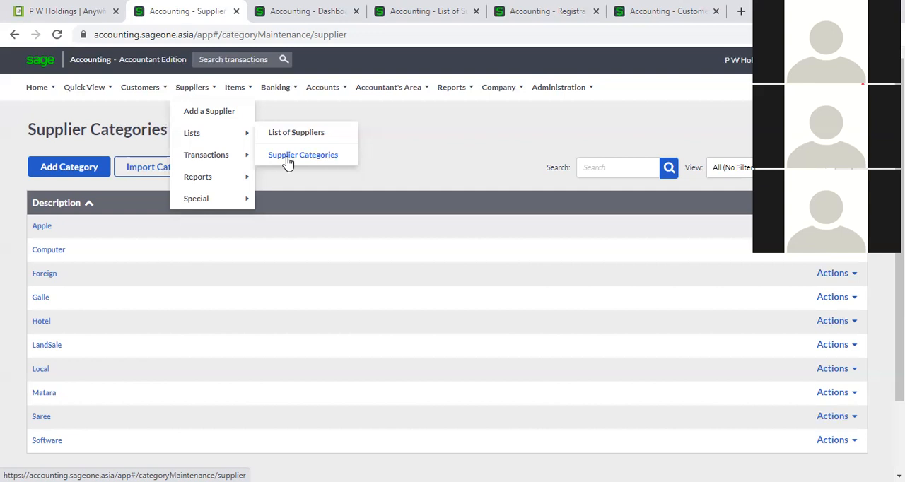
left_click(288, 162)
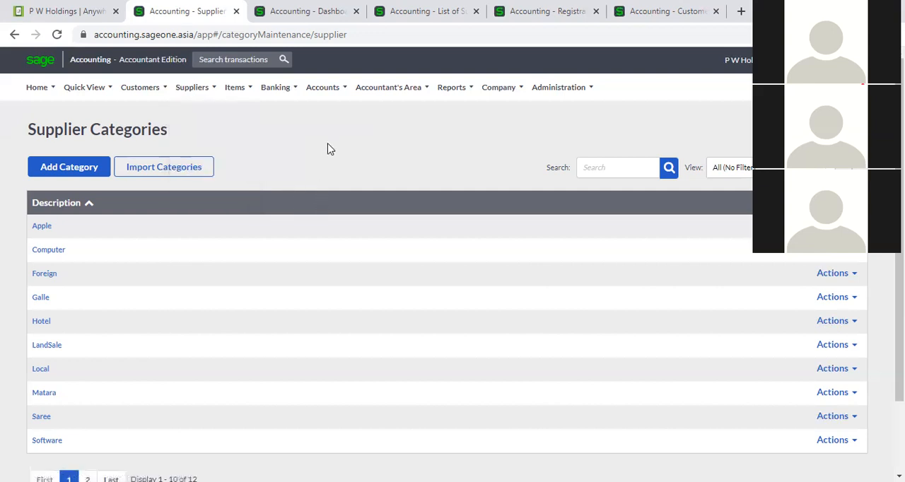
- Open the Supplier Purchase Orders list from the supplier transactions
mouse_move(192, 89)
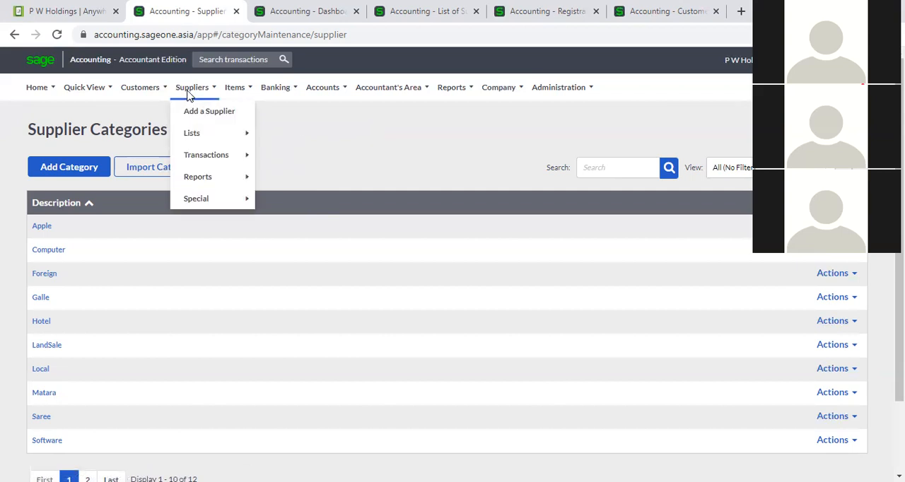
mouse_move(195, 132)
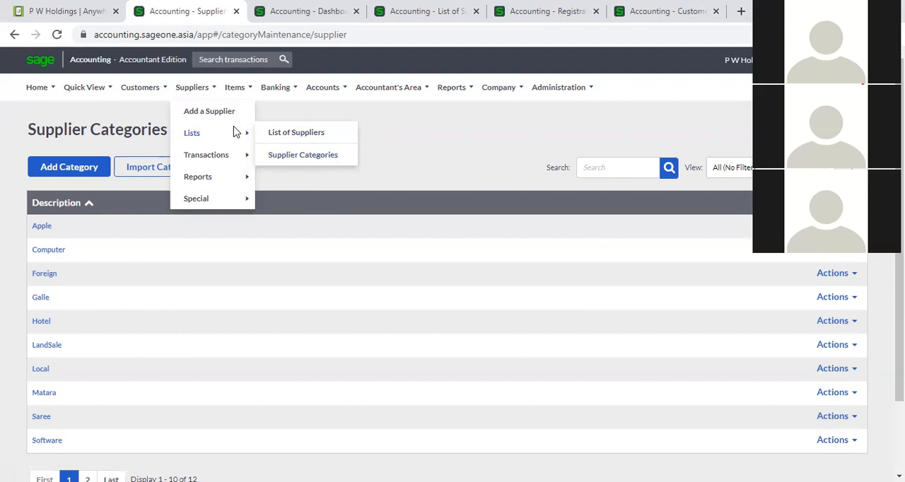
mouse_move(230, 160)
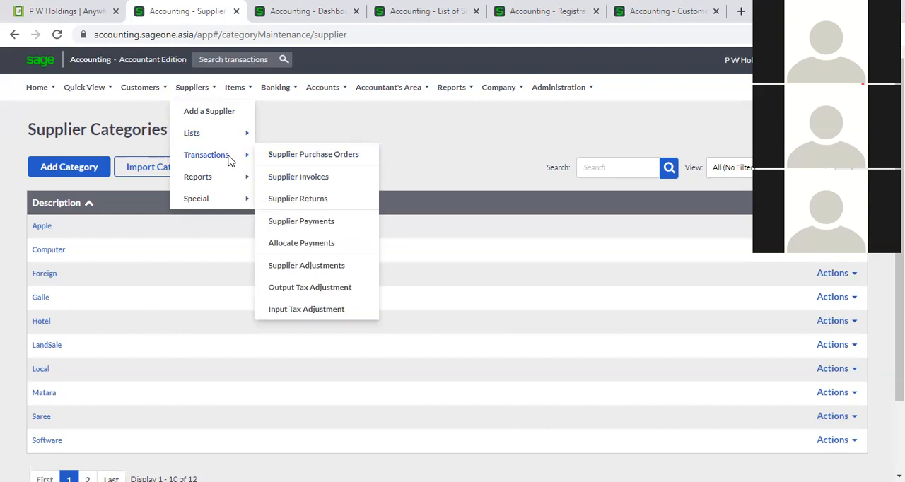
left_click(289, 160)
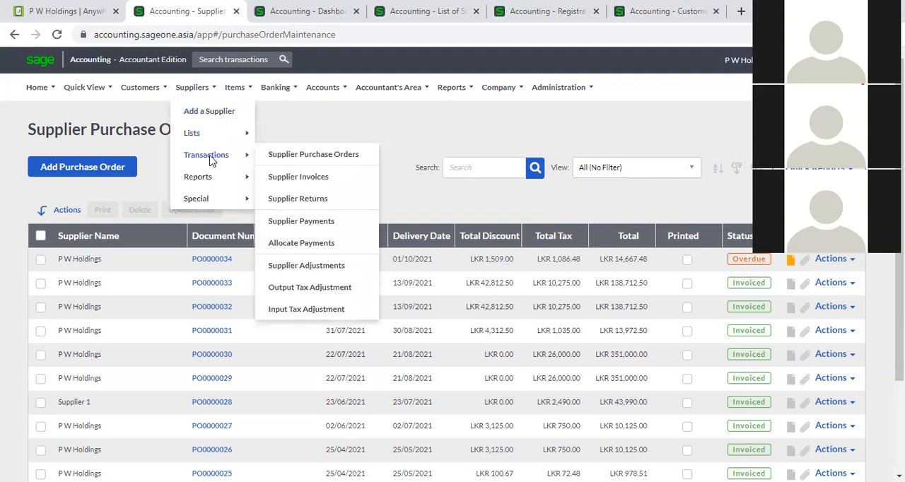
left_click(297, 162)
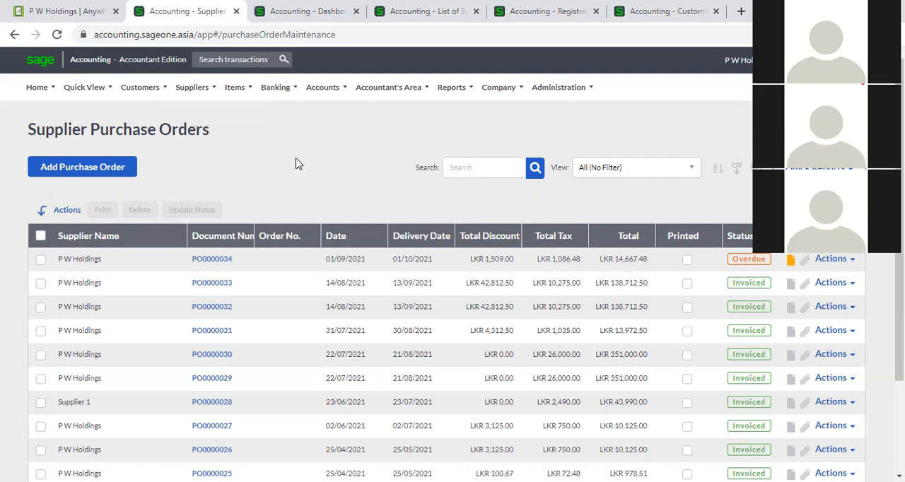
- Start a new purchase order and choose P W Holdings as its supplier
left_click(103, 176)
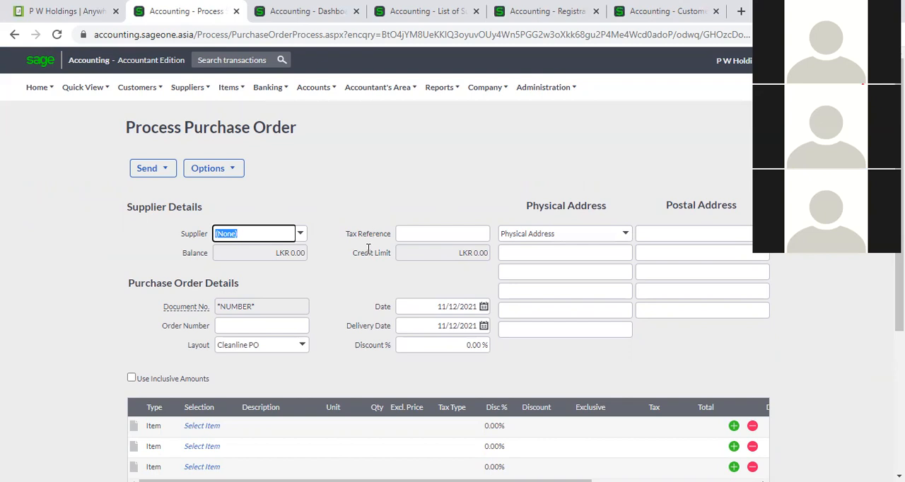
scroll(367, 255, "down", 1)
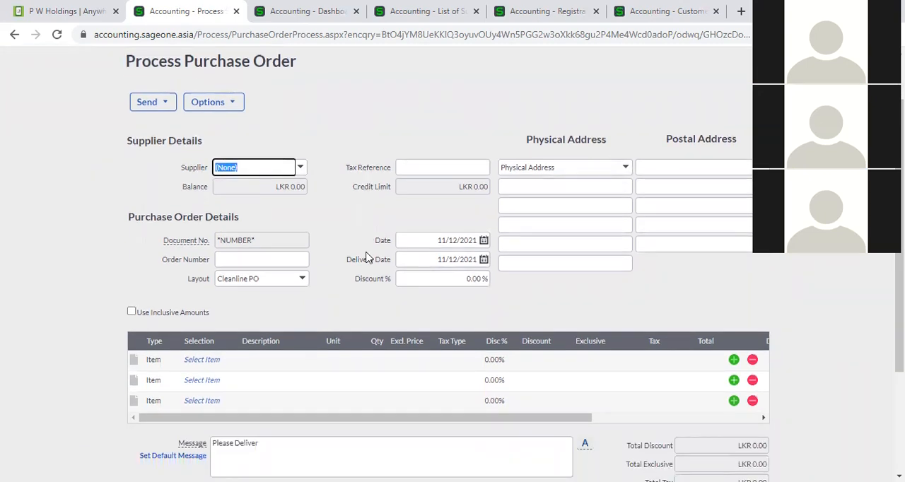
left_click(301, 172)
type("P W Holdings")
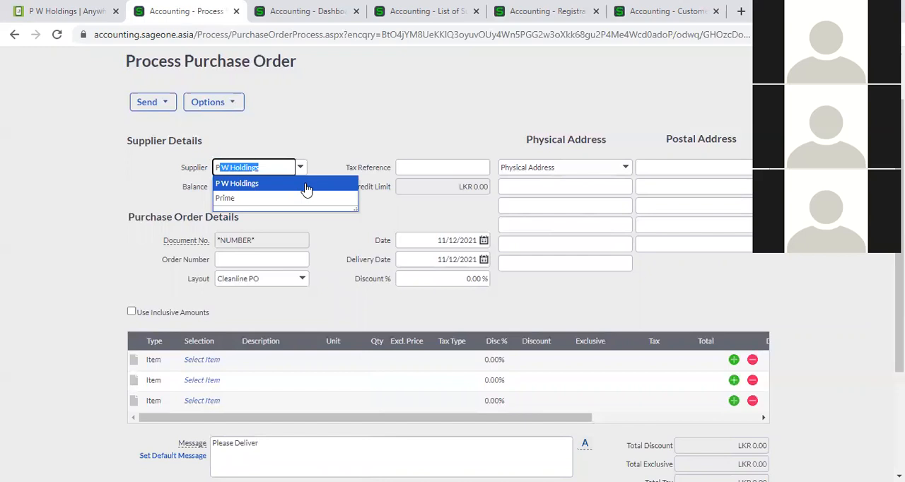
left_click(306, 188)
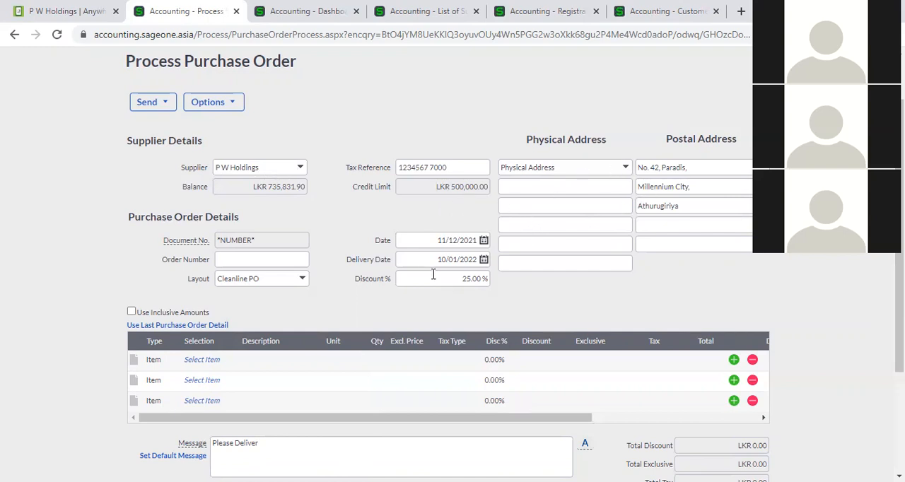
- Review the date, delivery date and discount fields of the P W Holdings purchase order
scroll(334, 272, "down", 1)
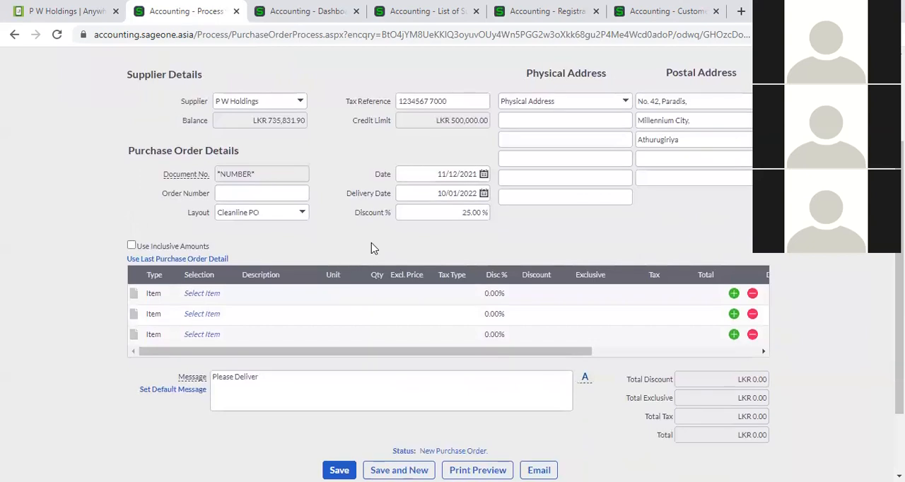
left_click(428, 211)
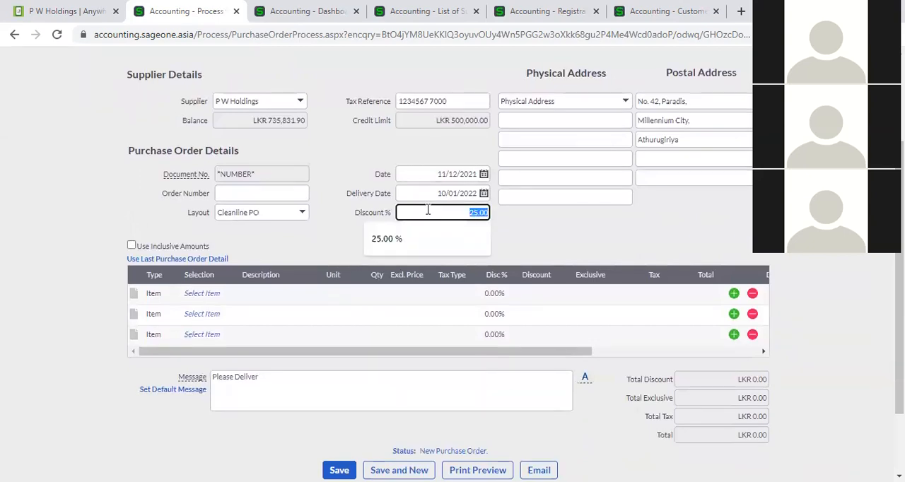
left_click(429, 175)
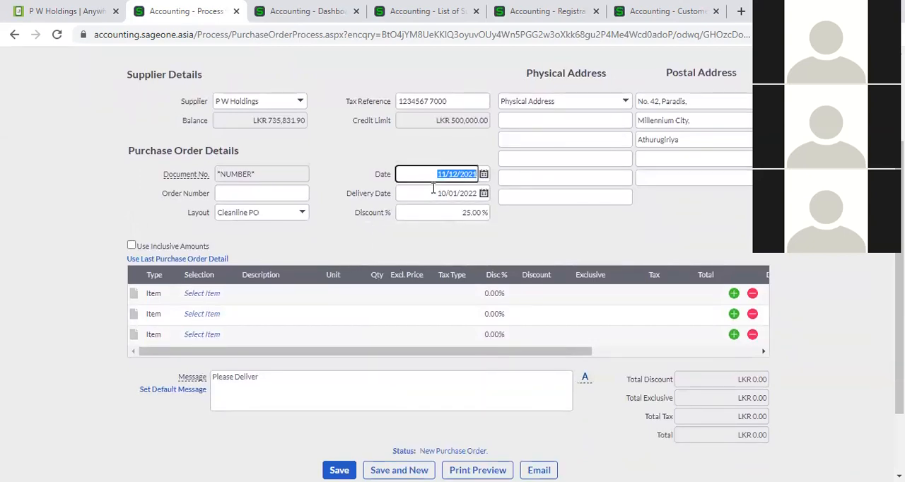
left_click(355, 183)
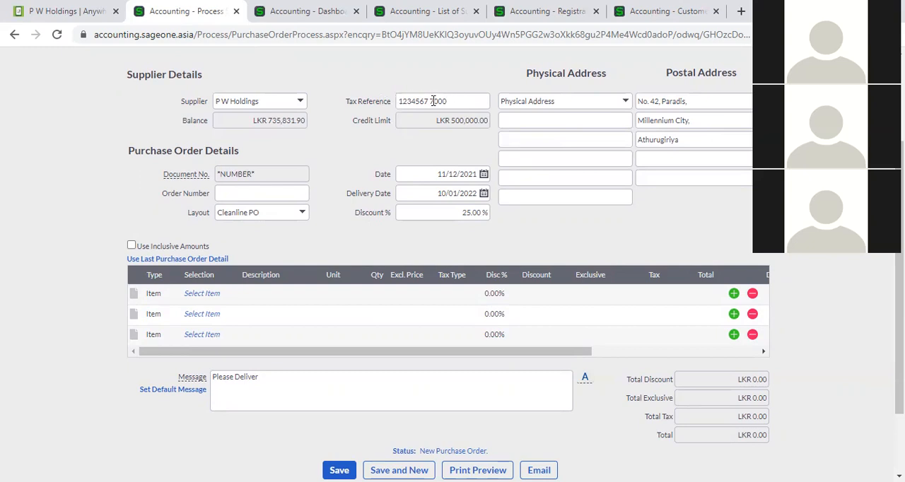
- Add item 02-SSC-2539, SONICWAVE 231C WIRELESS ACCESS POINT, to the first line of the purchase order
left_click(212, 296)
left_click(228, 294)
left_click(228, 296)
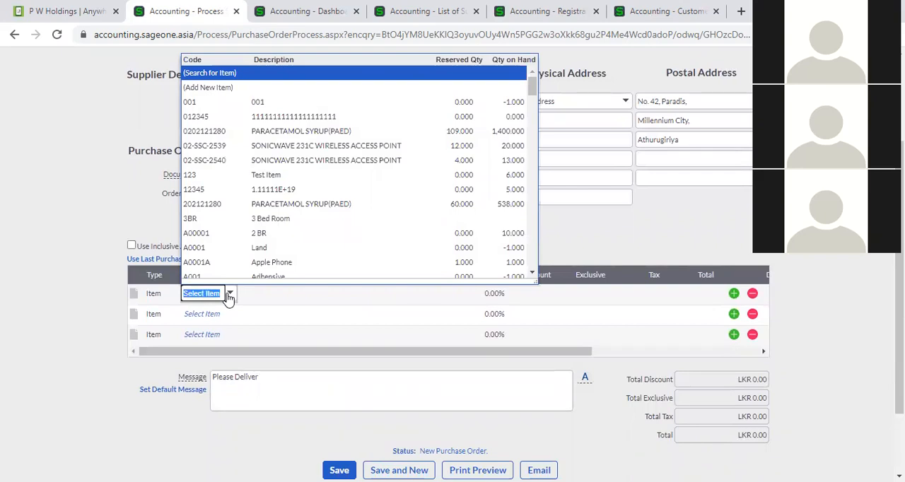
left_click(311, 148)
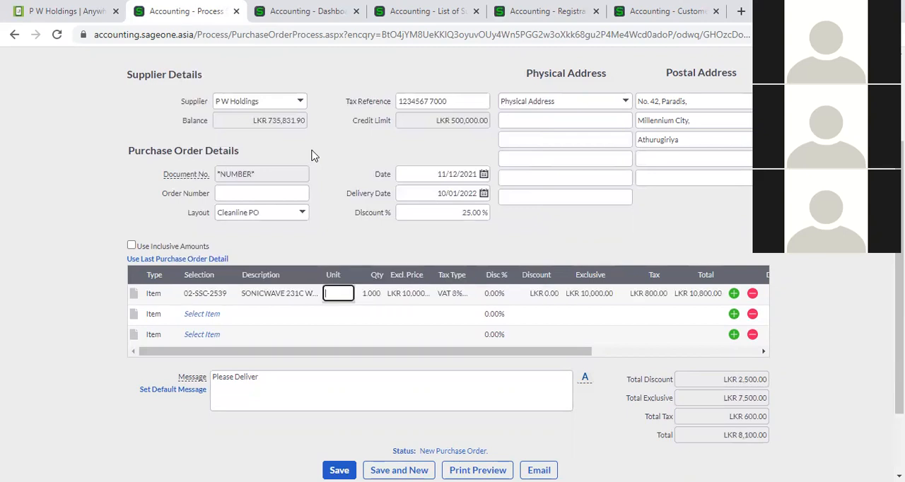
- Review the item list's reserved and on-hand quantities, plus the first line's unit, quantity, price, tax type and discount fields
left_click(231, 295)
left_click(230, 296)
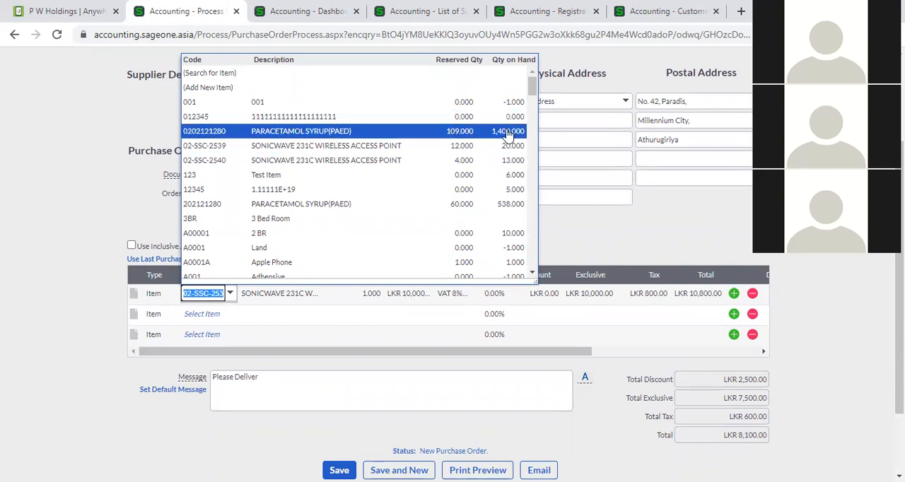
left_click(605, 244)
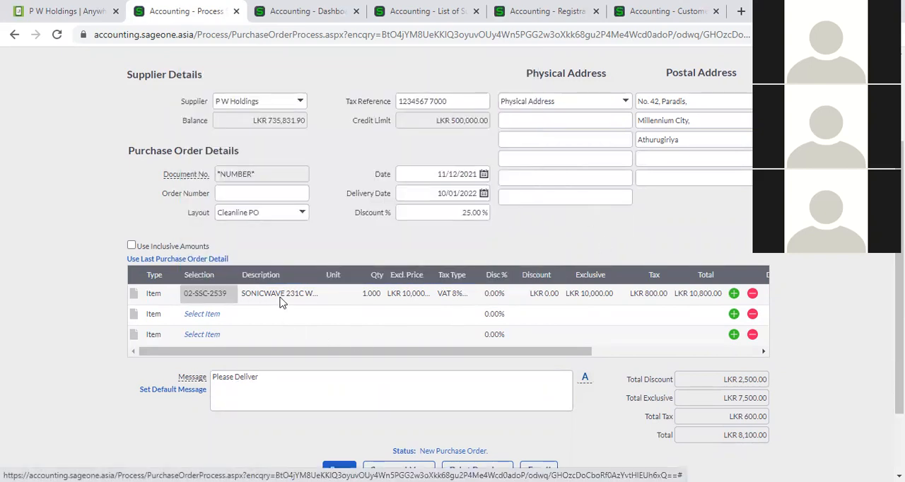
left_click(345, 295)
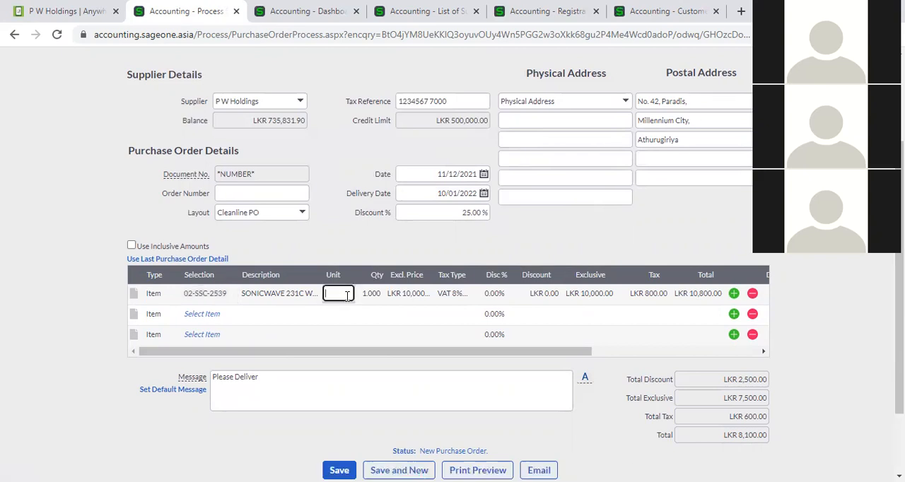
left_click(373, 300)
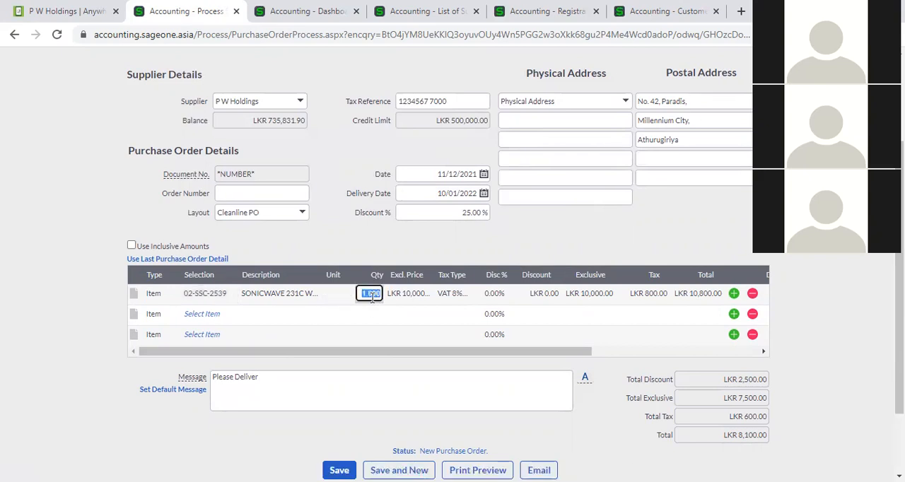
left_click(399, 298)
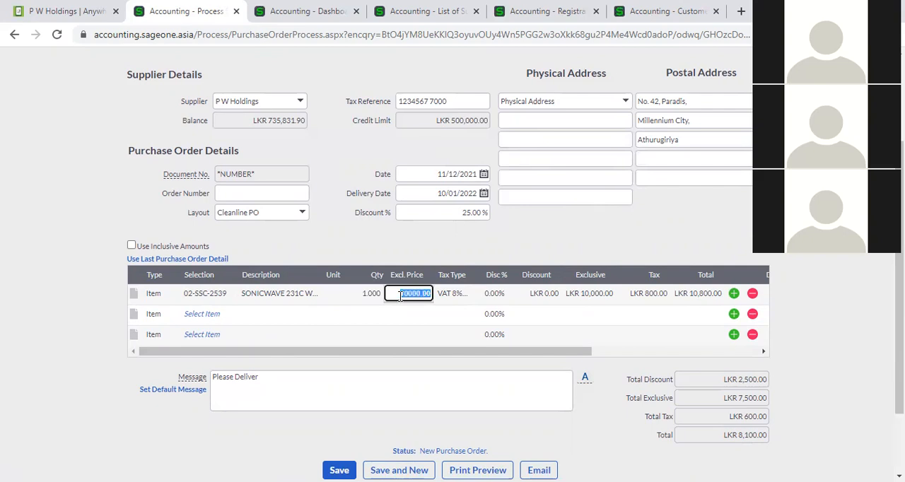
left_click(445, 298)
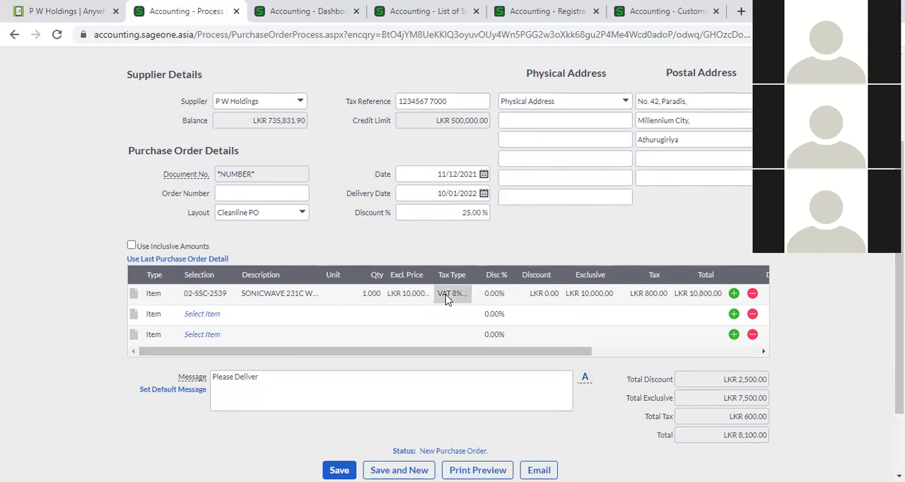
left_click(496, 297)
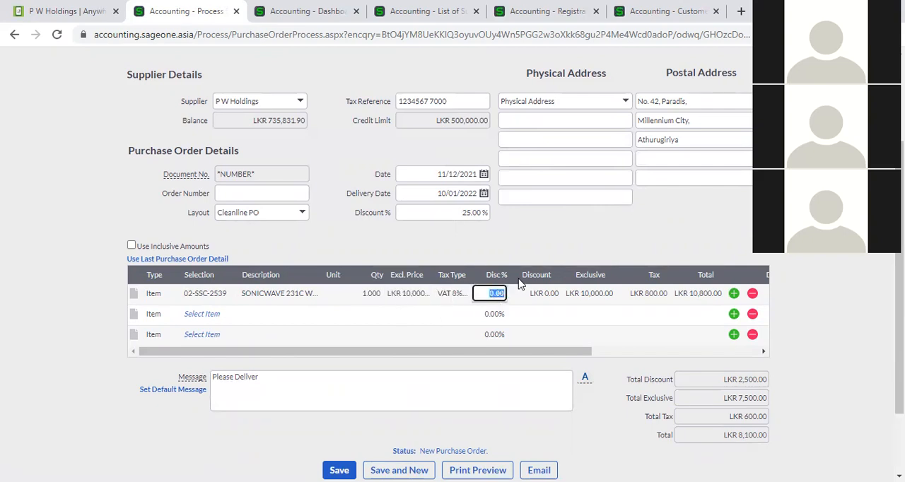
left_click(548, 298)
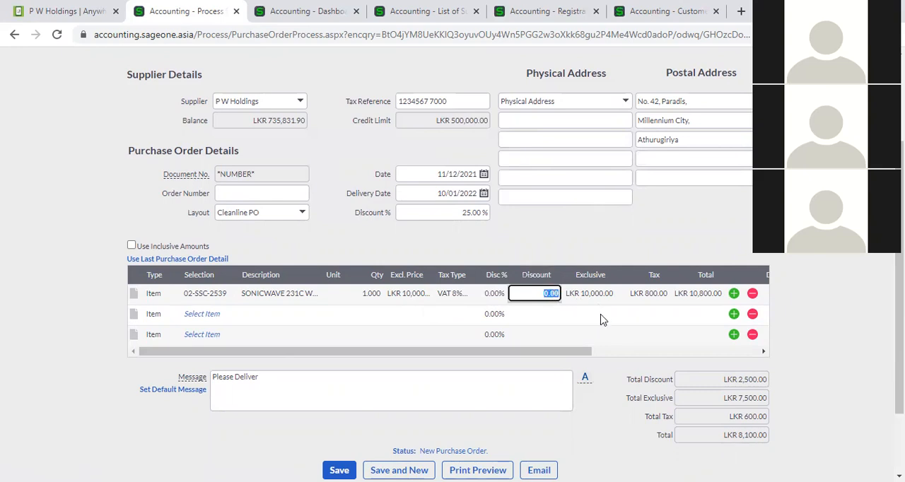
- Set the quantity of the 02-SSC-2539 line to 2
left_click(371, 294)
type("2")
key("Tab")
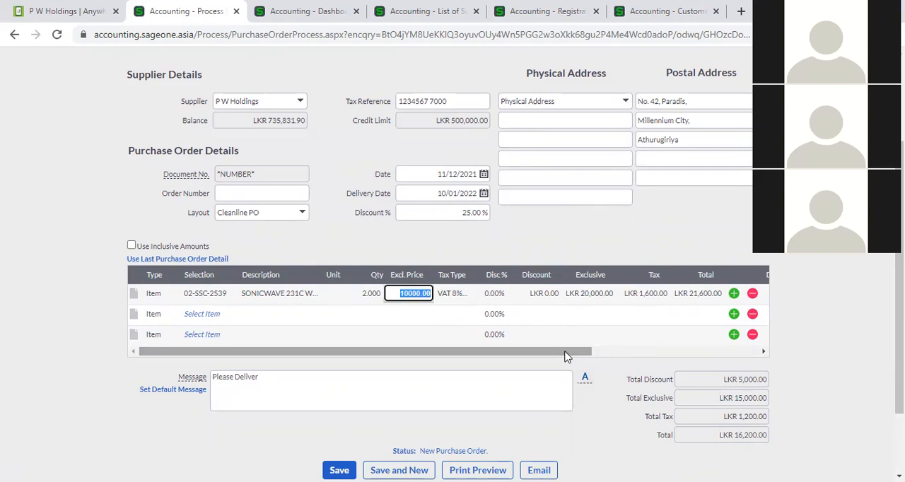
- Add items 02-SSC-2540 and 202121280 PARACETAMOL SYRUP(PAED) to the second and third order lines
left_click(212, 316)
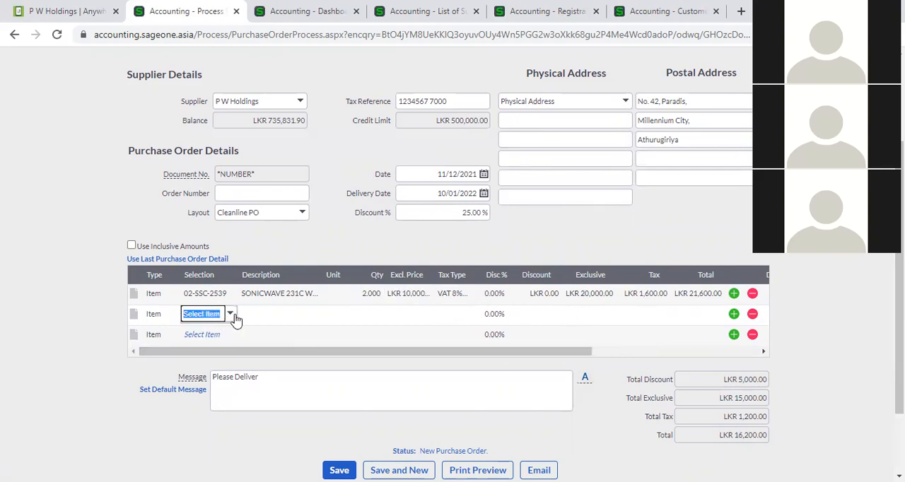
left_click(235, 319)
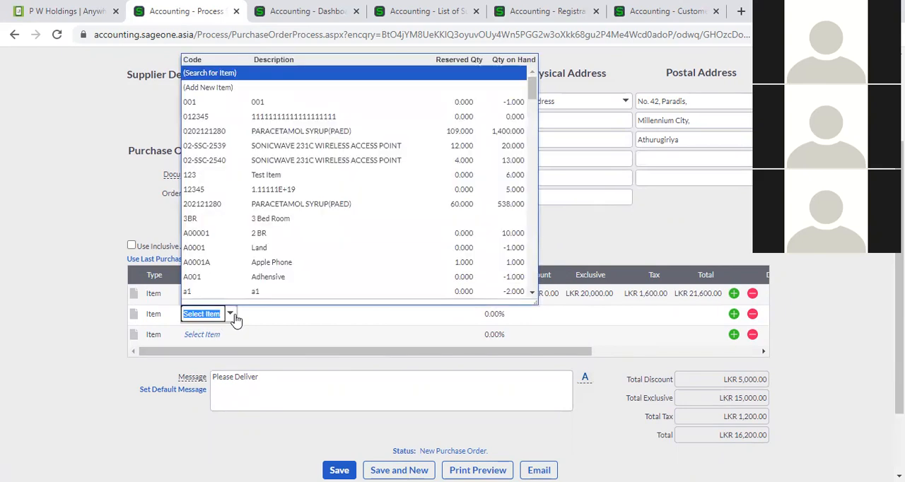
left_click(266, 167)
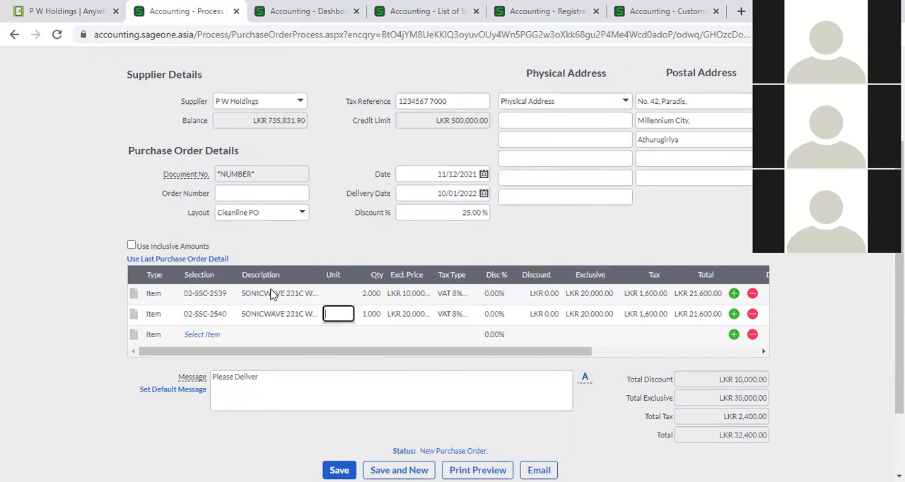
left_click(209, 334)
left_click(231, 336)
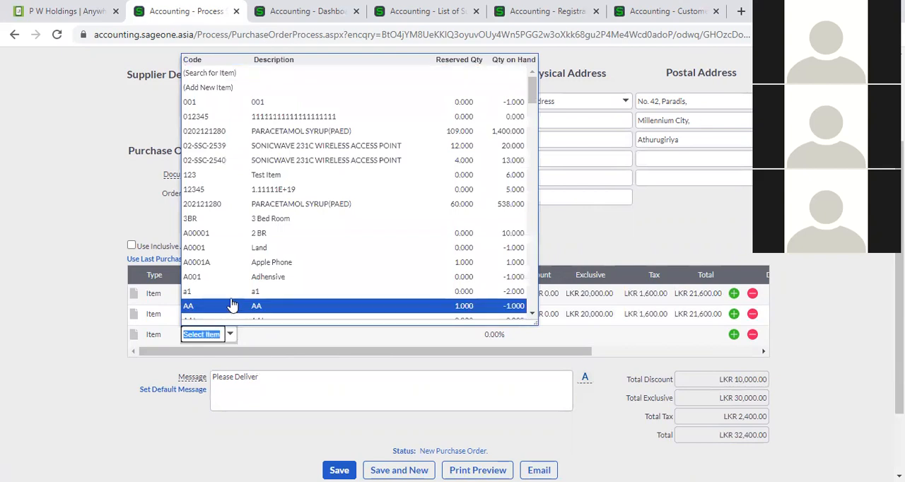
left_click(255, 205)
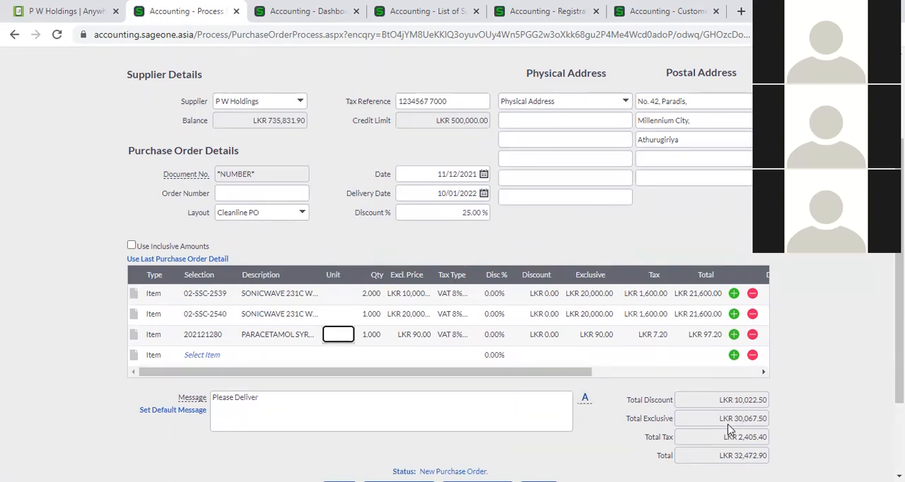
- Delete the 02-SSC-2540 line from the order and add two blank item lines at the end
scroll(711, 457, "down", 1)
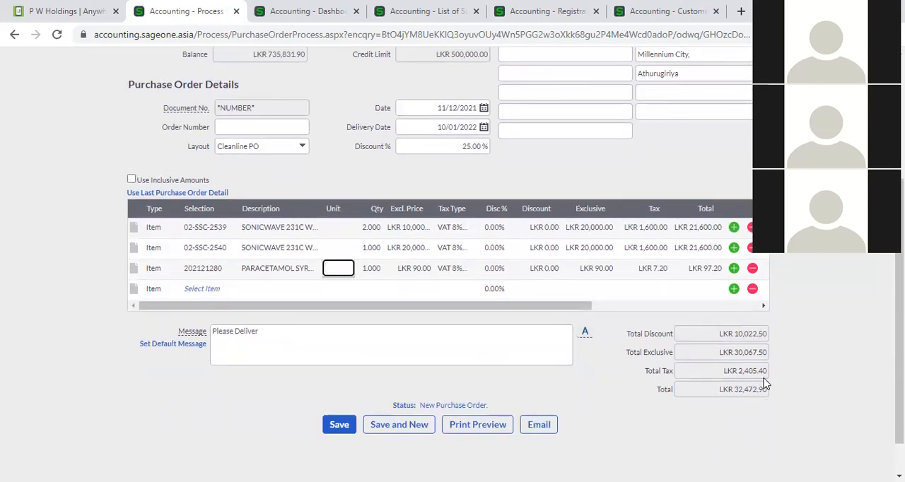
scroll(763, 383, "up", 2)
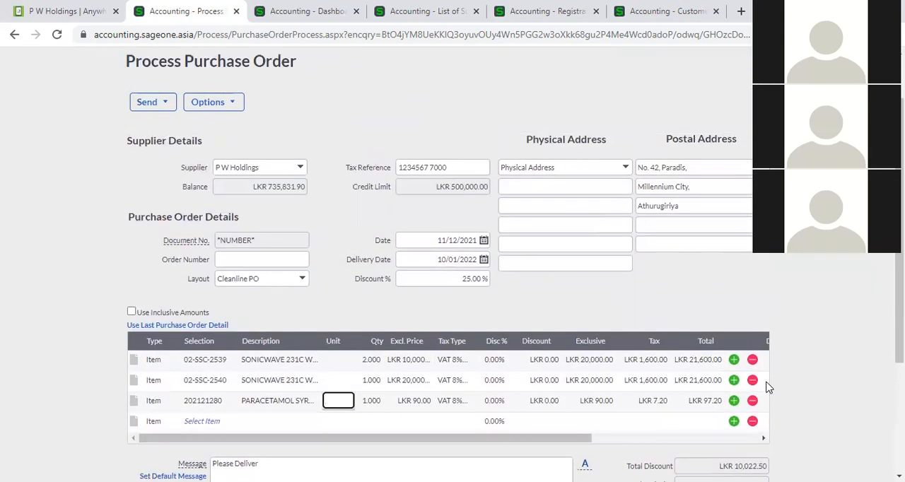
scroll(768, 386, "down", 1)
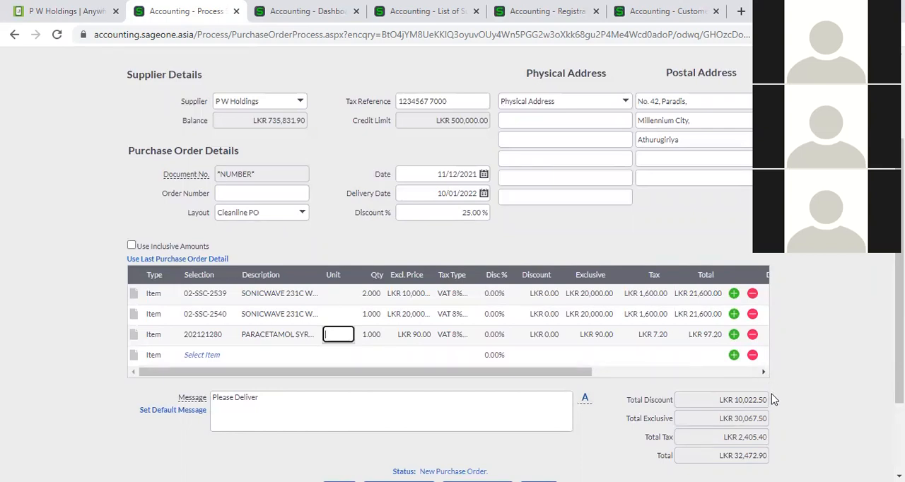
left_click(752, 315)
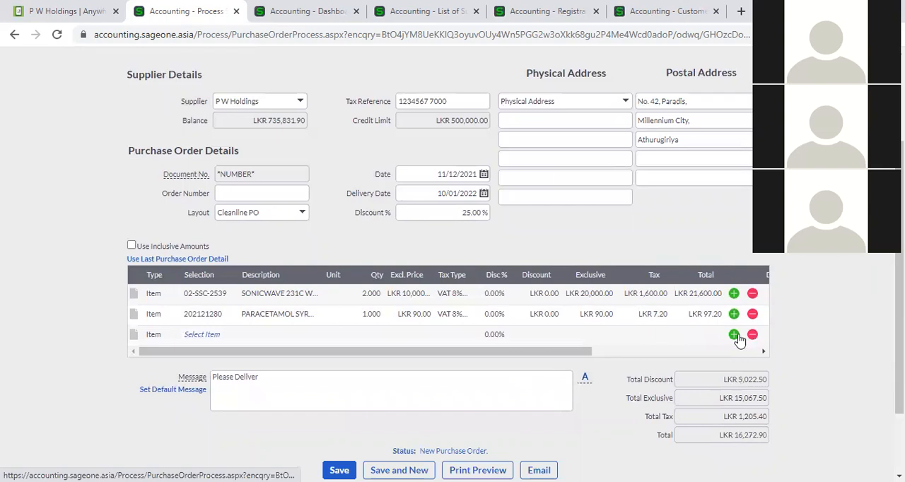
double_click(735, 337)
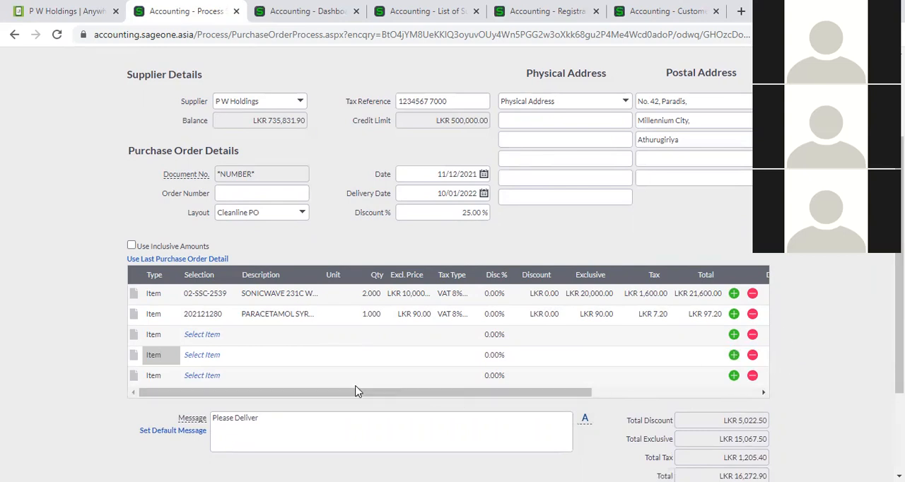
- Remove two blank item lines and the 202121280 paracetamol line from the order
left_click(752, 334)
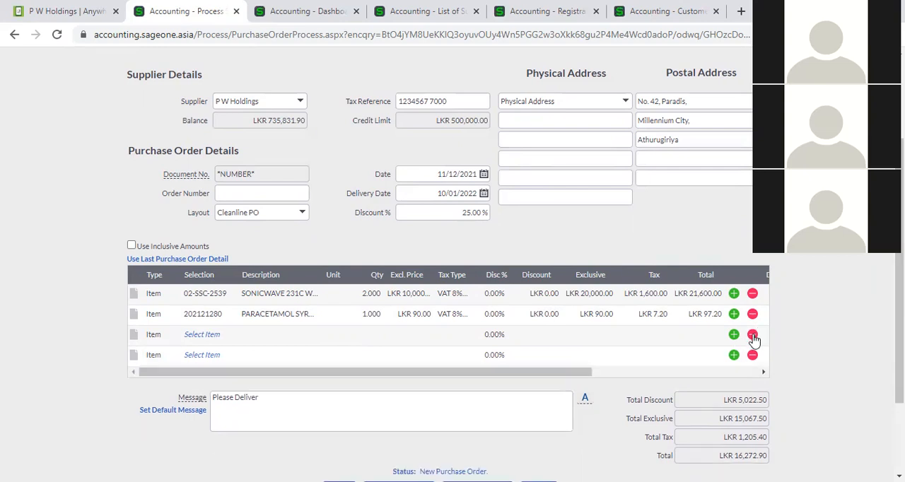
left_click(752, 334)
left_click(752, 315)
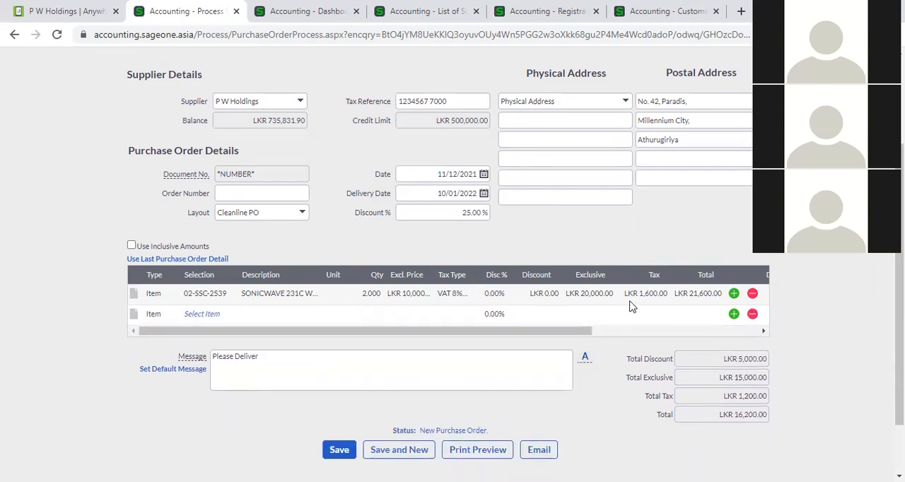
- Check the purchase order's overall discount percentage field
left_click(457, 207)
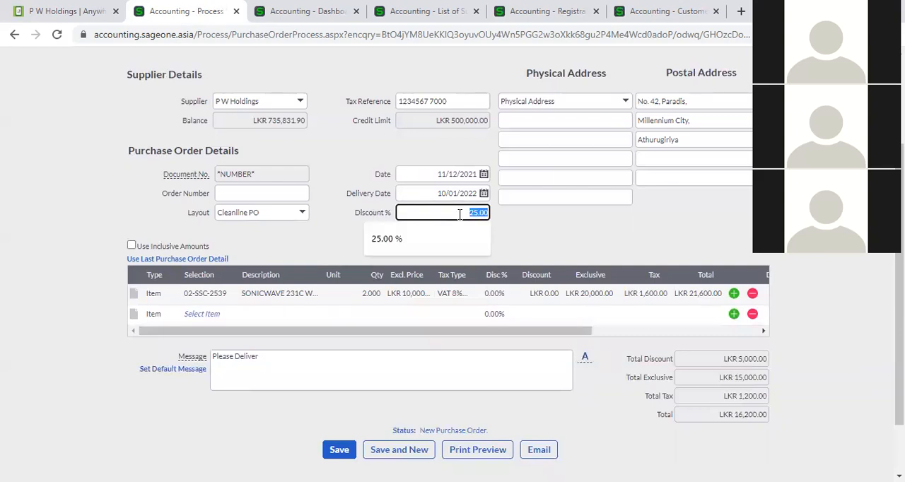
left_click(509, 229)
left_click(466, 215)
left_click(466, 216)
- Add item 02-SSC-2540 to the second order line with a quantity of 2
left_click(212, 316)
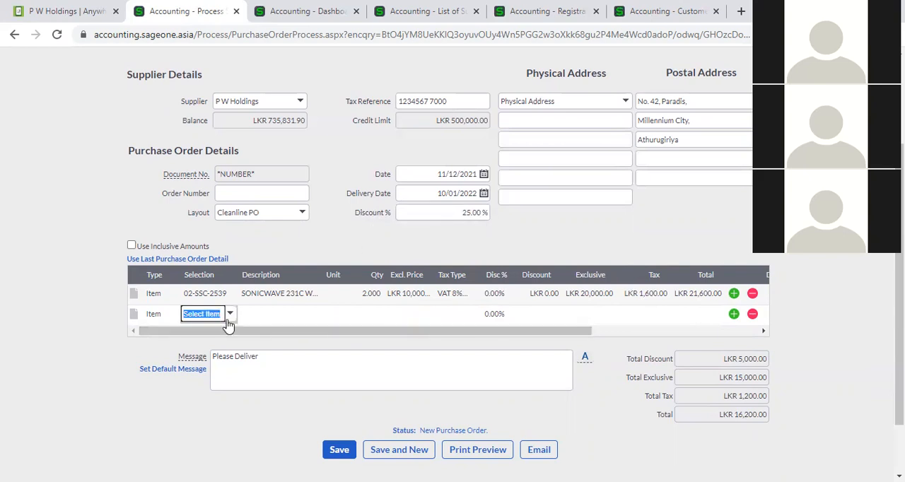
left_click(230, 314)
left_click(283, 159)
key("Tab")
type("2")
key("Tab")
left_click(553, 235)
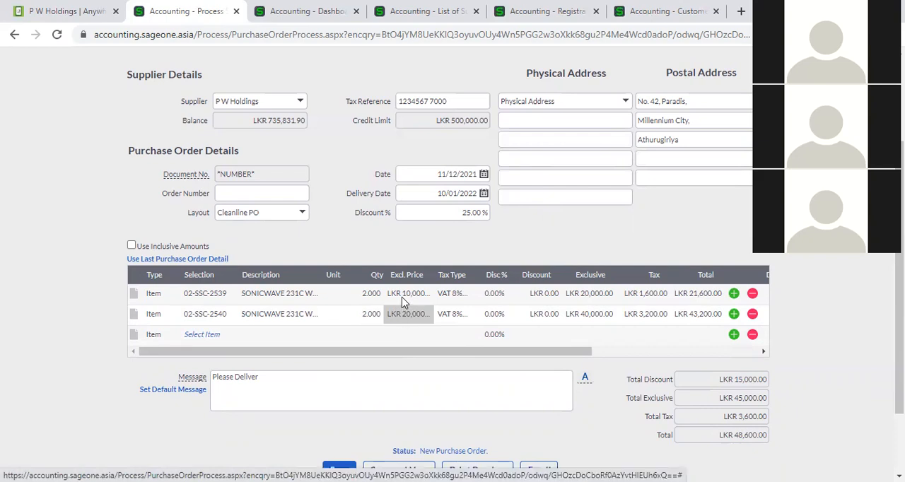
- Set the quantity of both the 02-SSC-2539 and 02-SSC-2540 lines to 1
left_click(370, 296)
type("1")
left_click(364, 318)
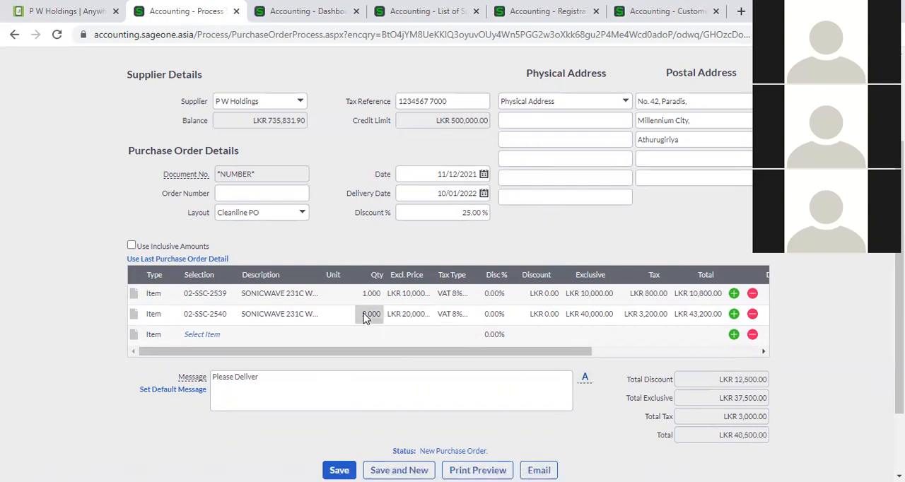
left_click(368, 316)
type("1")
key("Tab")
left_click(547, 236)
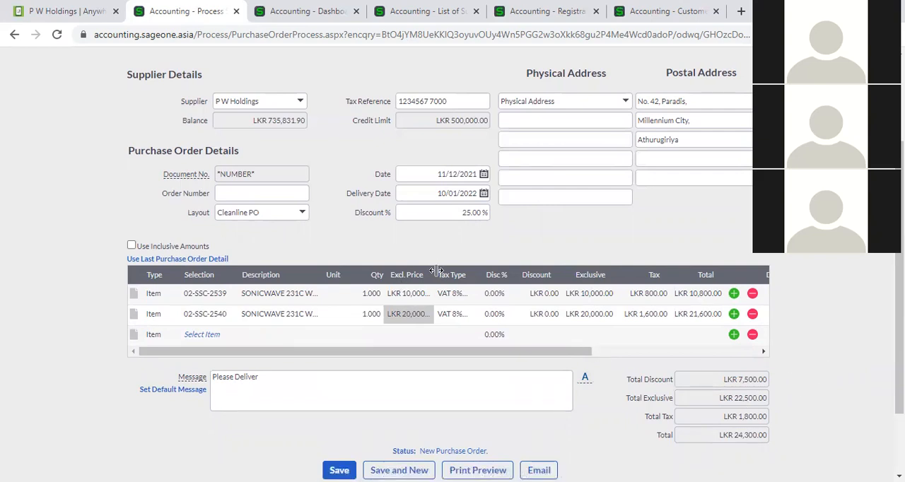
- Clear the purchase order's overall discount so it is 0%
left_click(449, 213)
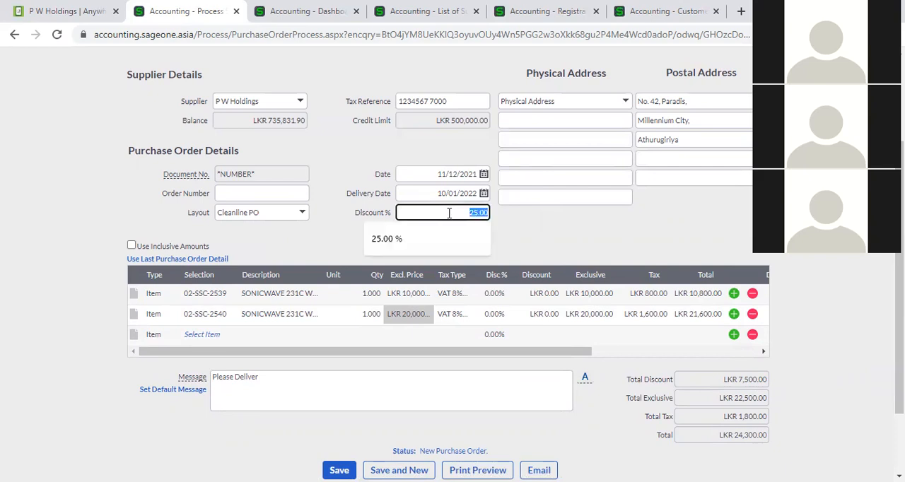
key("BackSpace")
left_click(544, 242)
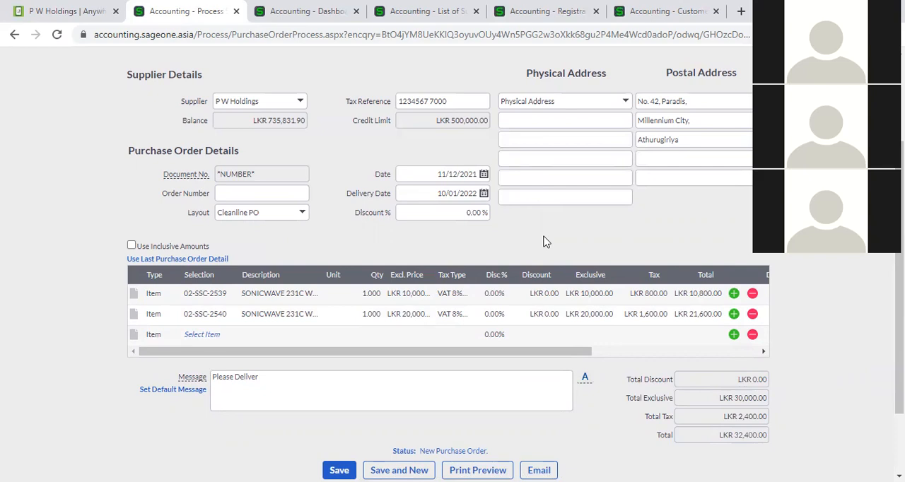
- Set the line discount to 10% for item 02-SSC-2539 and 5% for item 02-SSC-2540
left_click(494, 296)
type("10")
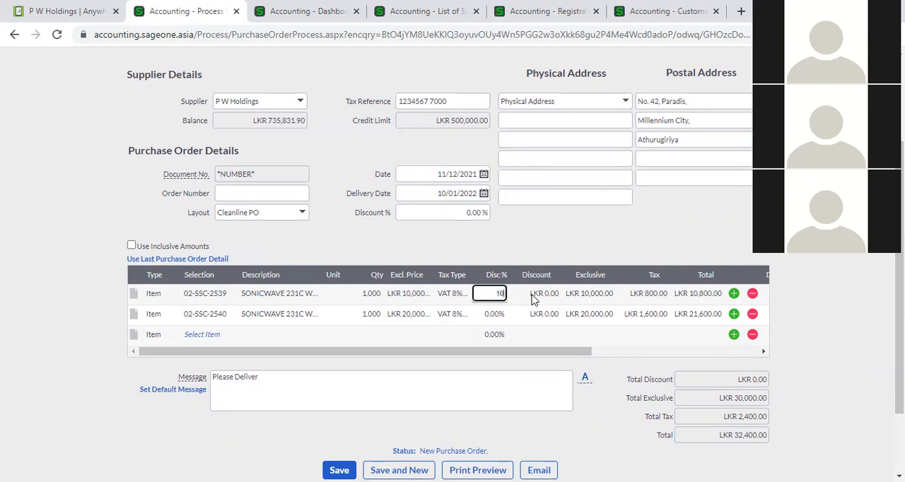
left_click(494, 316)
type("5")
left_click(530, 247)
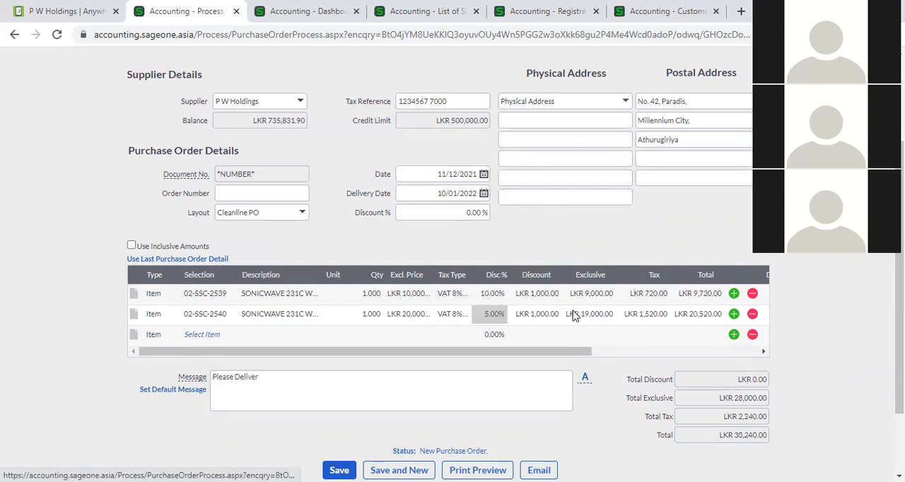
- Examine the discount and exclusive amounts of the two item lines
left_click(532, 333)
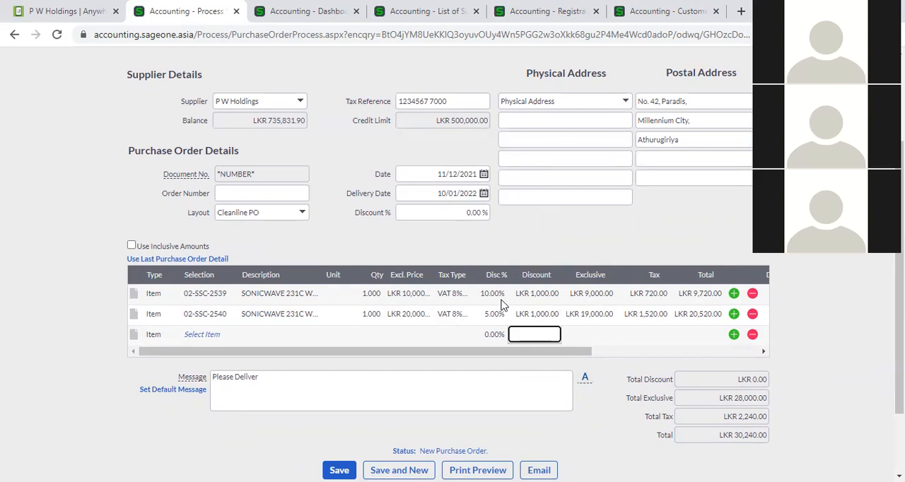
left_click(580, 297)
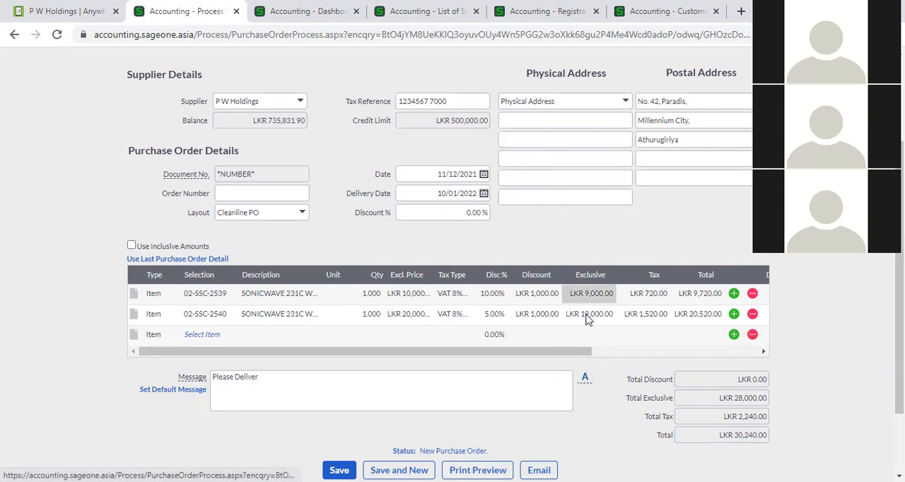
left_click(586, 315)
left_click(586, 298)
left_click(587, 316)
left_click(586, 298)
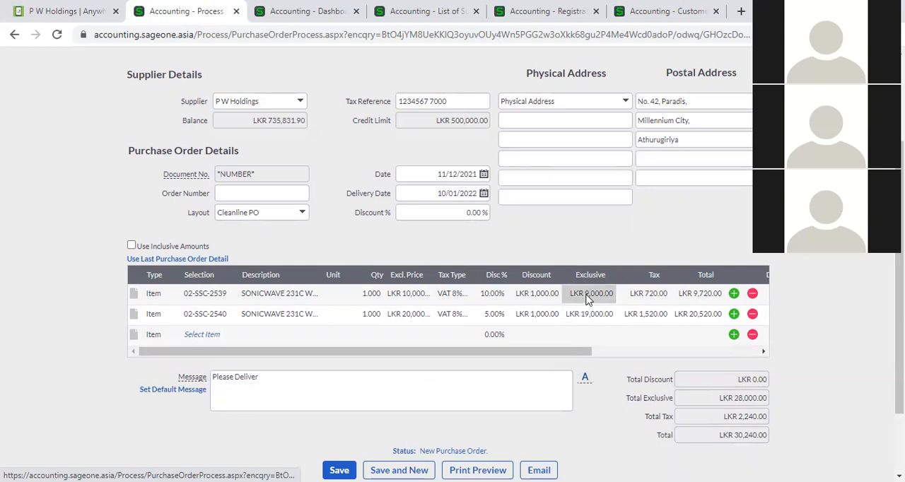
left_click(545, 297)
left_click(543, 316)
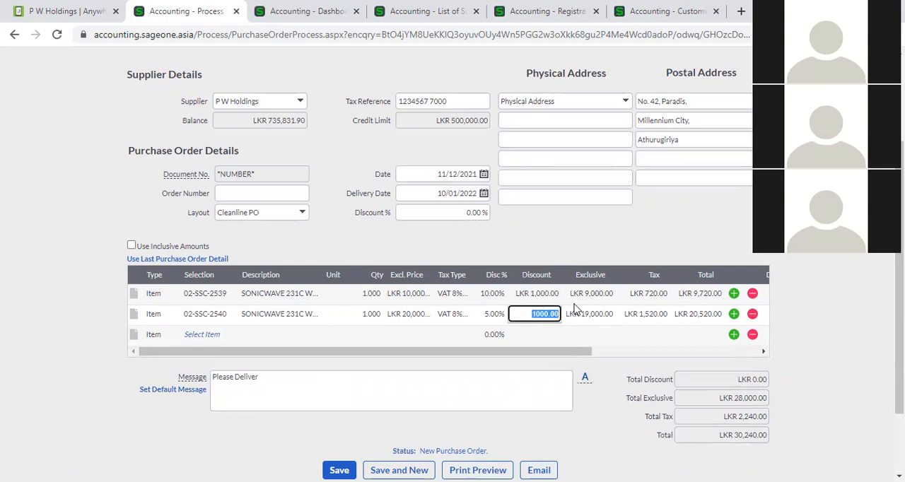
- Examine the purchase order's overall discount field and the line discount percentages and amounts of both items
left_click(564, 249)
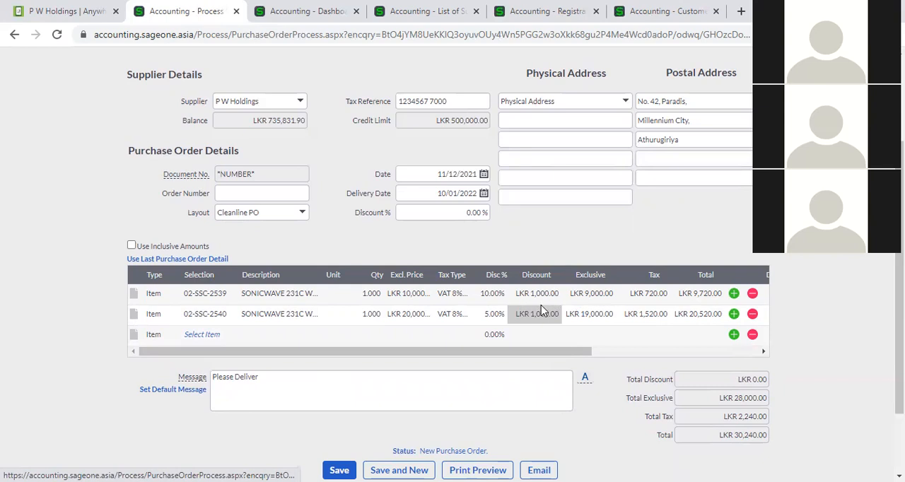
left_click(466, 214)
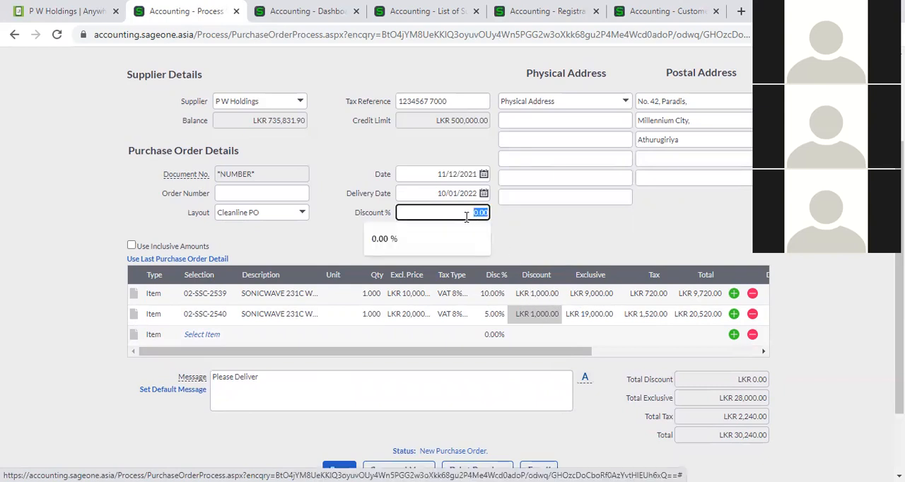
left_click(467, 212)
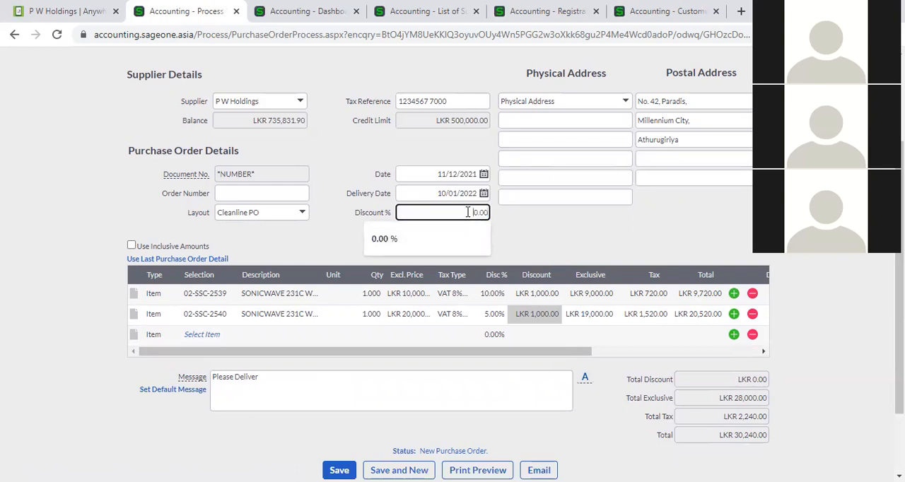
left_click(517, 232)
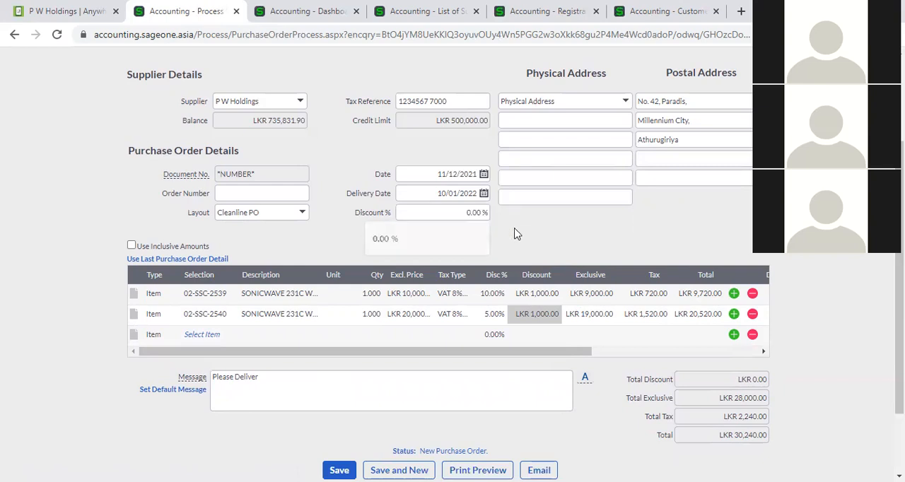
left_click(479, 219)
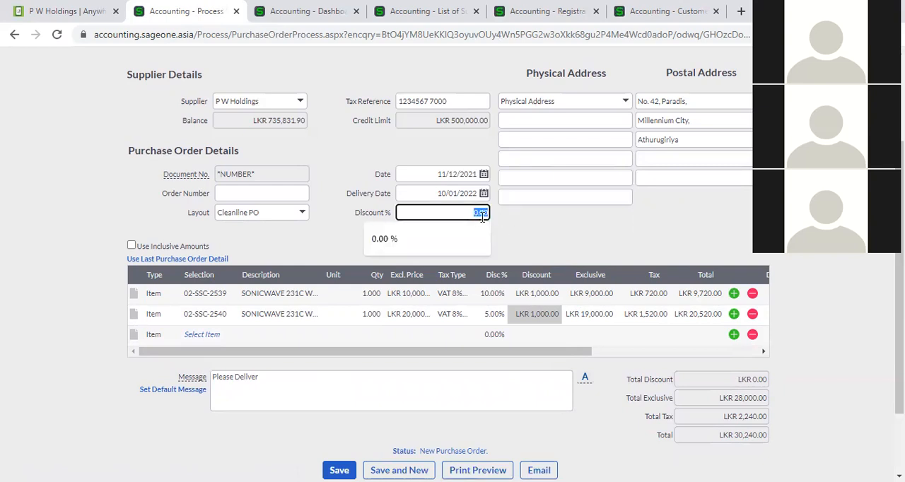
left_click(556, 294)
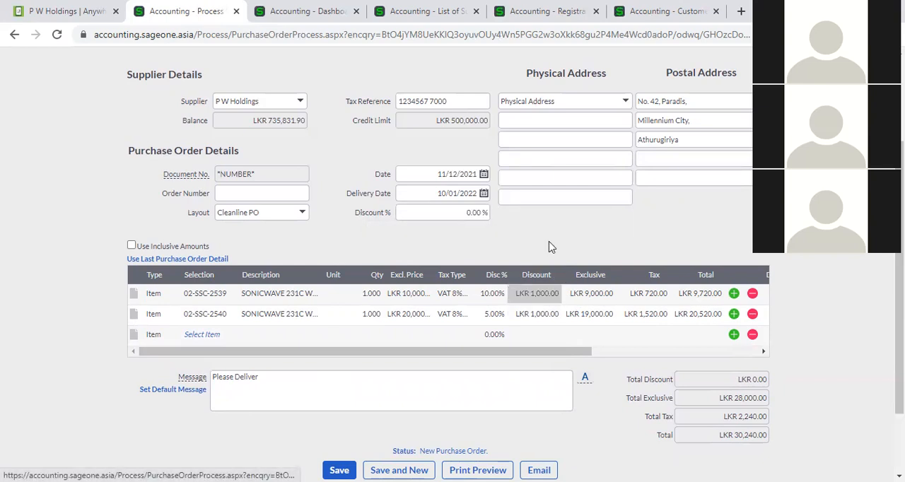
left_click(495, 293)
left_click(495, 314)
left_click(494, 295)
left_click(493, 314)
left_click(495, 315)
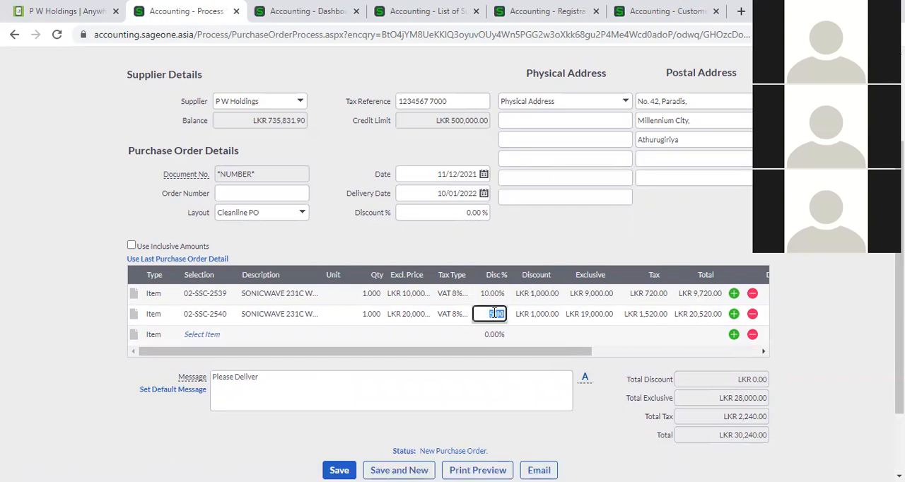
left_click(521, 244)
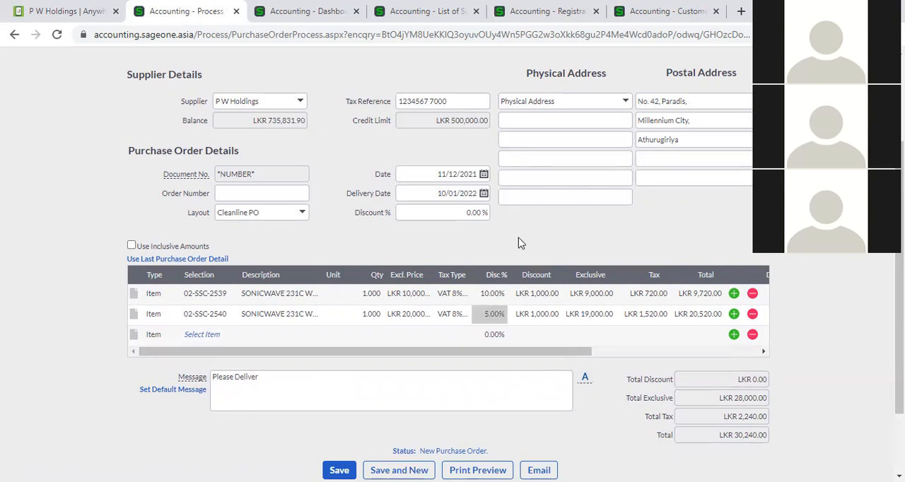
- Set the discount amount of the 02-SSC-2539 line to LKR 1,500.00 and check its discount percentage
left_click(534, 295)
type("15.00")
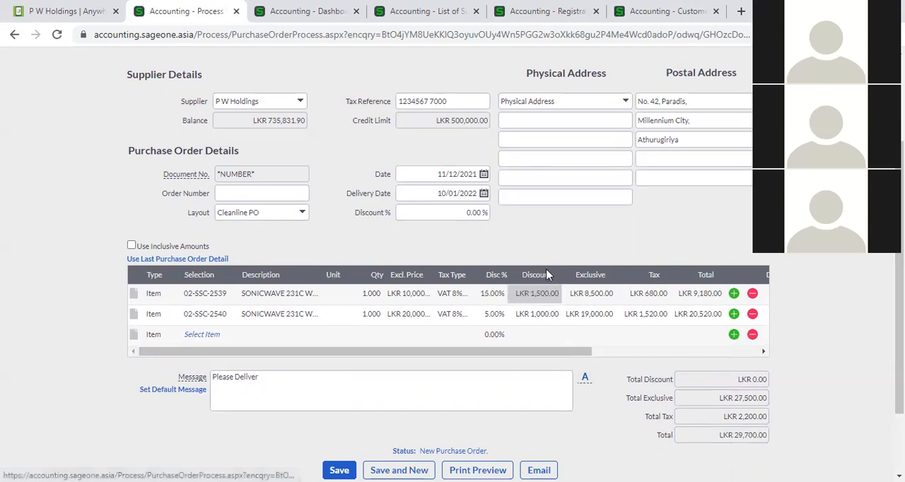
left_click(497, 296)
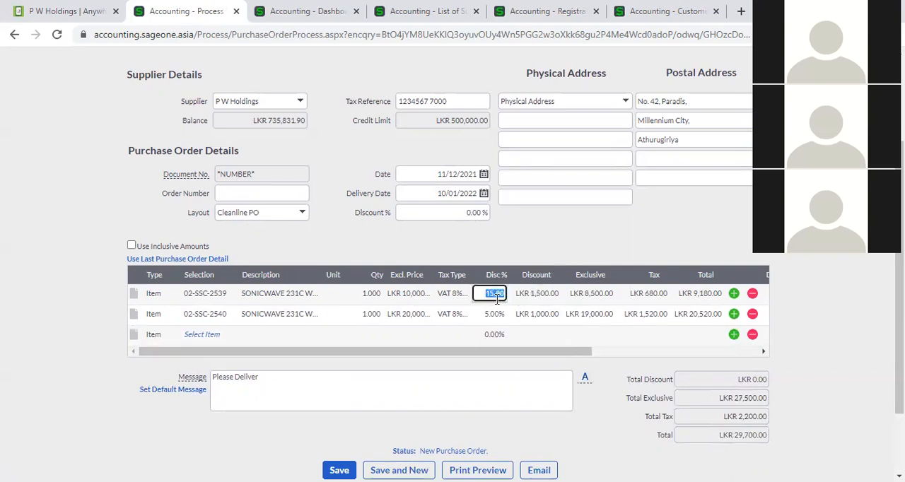
left_click(524, 234)
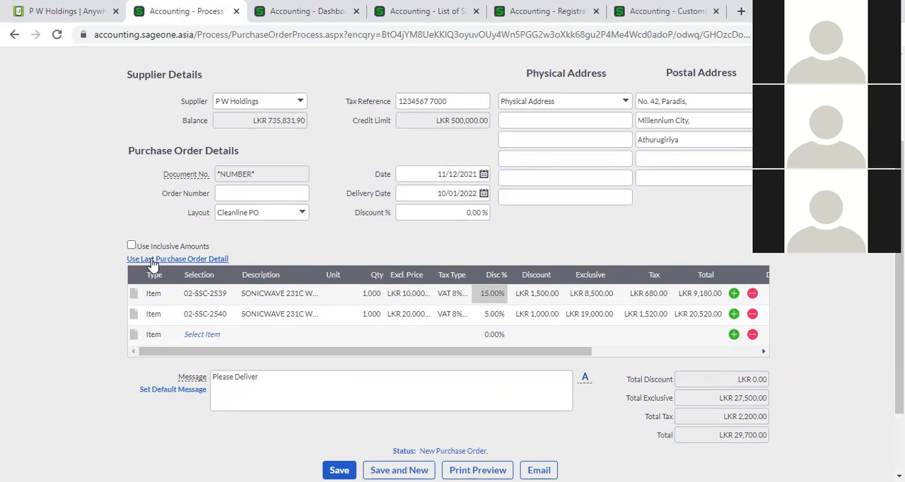
- Switch the purchase order to inclusive amounts and back to exclusive amounts
left_click(131, 246)
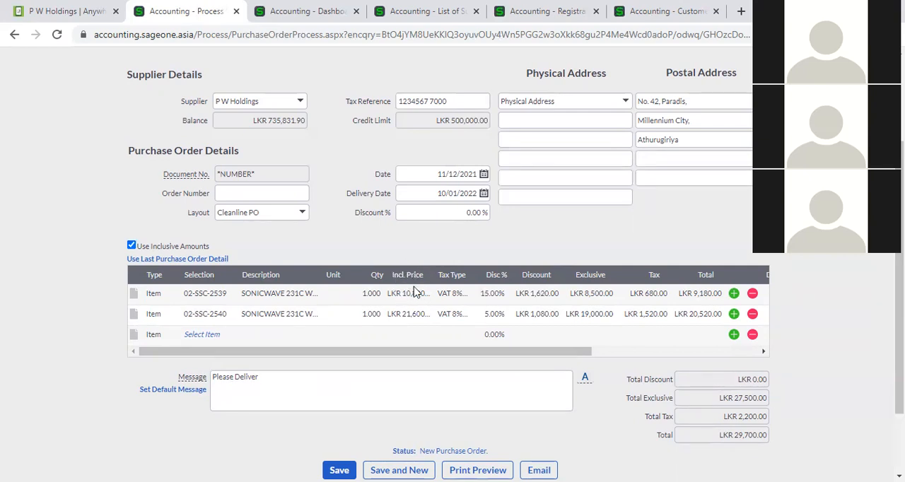
left_click(131, 246)
- Compare the purchase order's message with the default Purchase Order message under Supplier Document Messages in the company settings, and return to the order
scroll(412, 241, "down", 2)
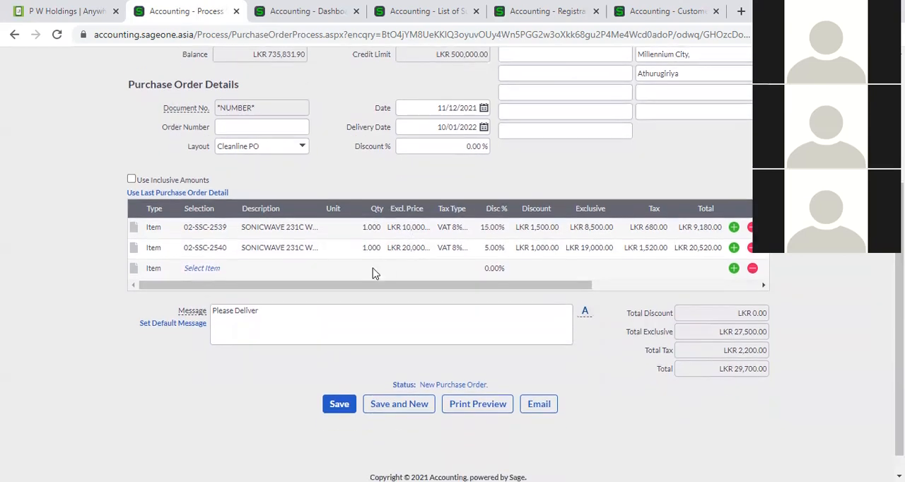
left_click(273, 310)
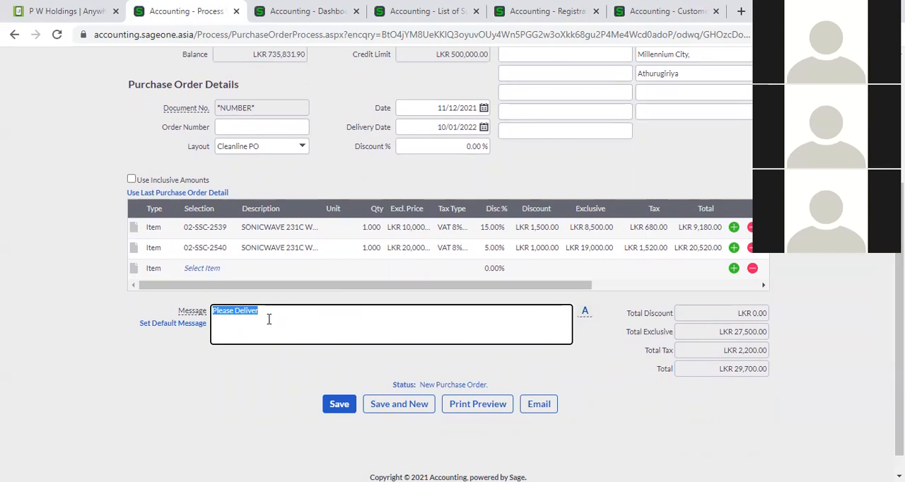
left_click(305, 18)
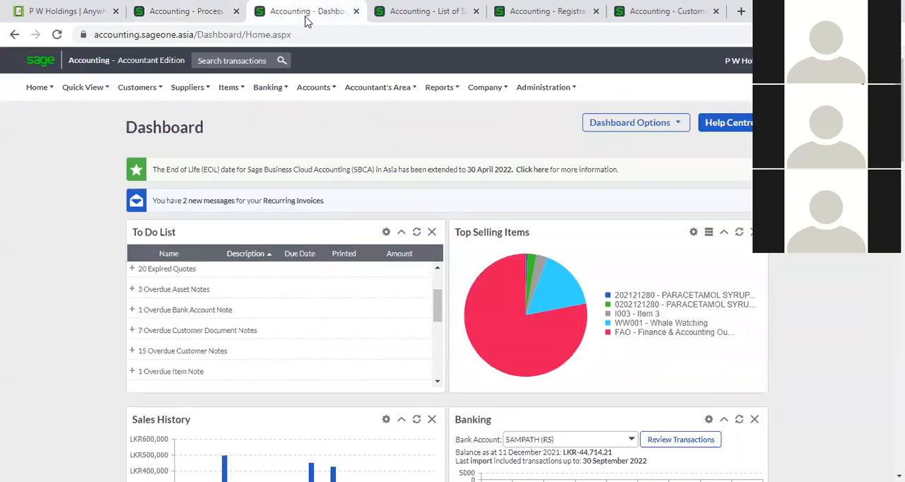
mouse_move(456, 88)
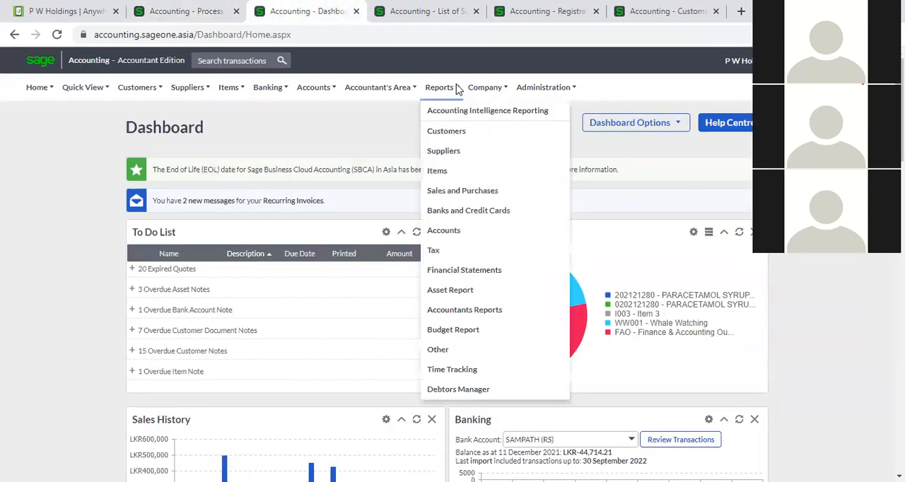
mouse_move(485, 87)
left_click(500, 134)
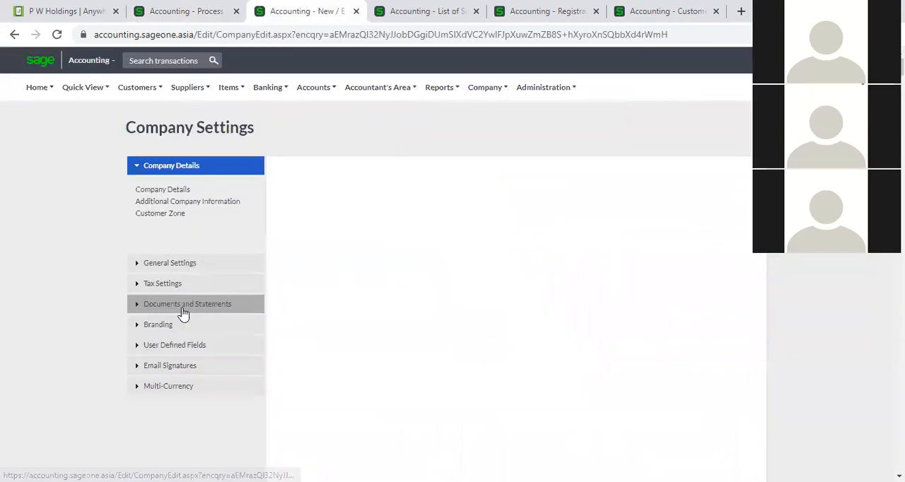
left_click(182, 309)
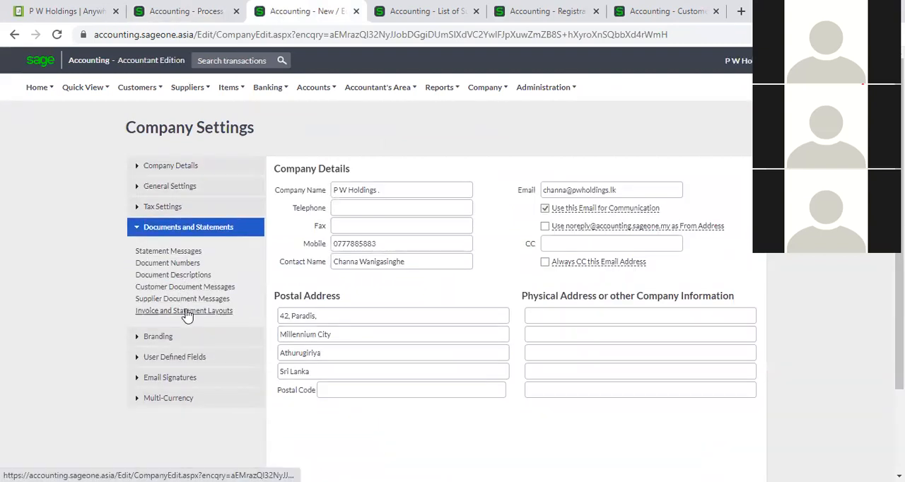
left_click(185, 299)
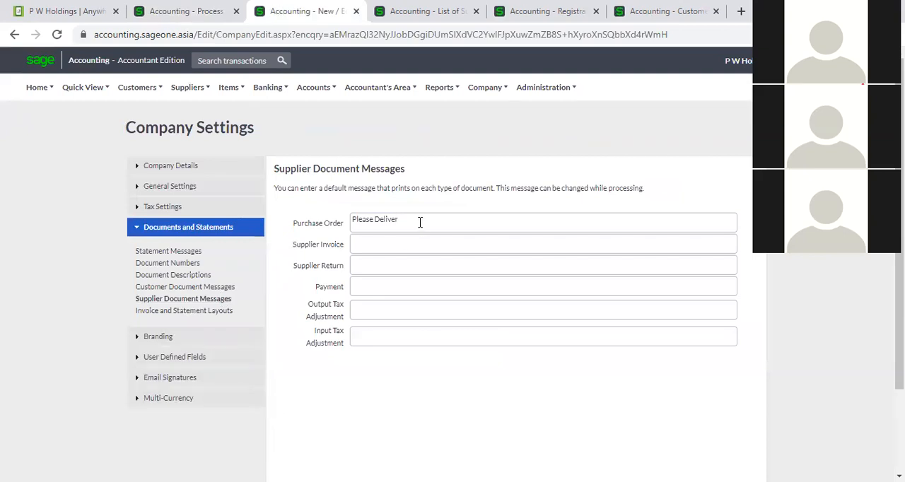
triple_click(419, 221)
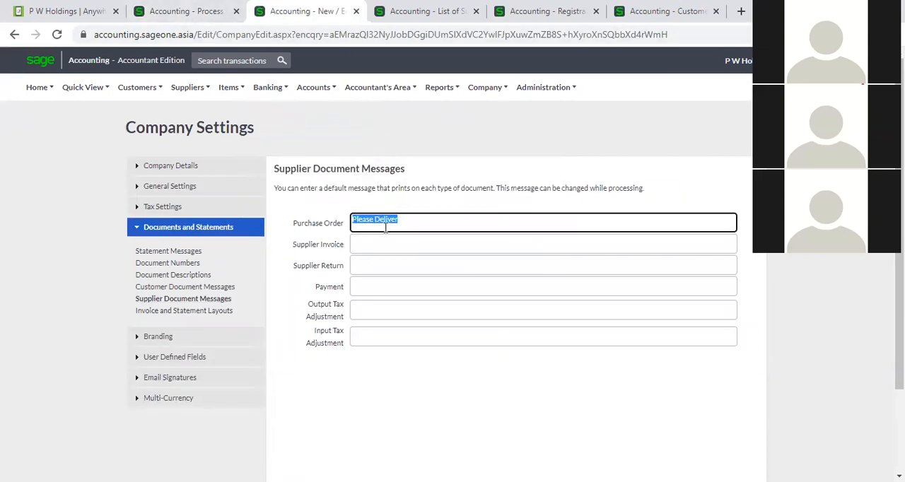
left_click(186, 10)
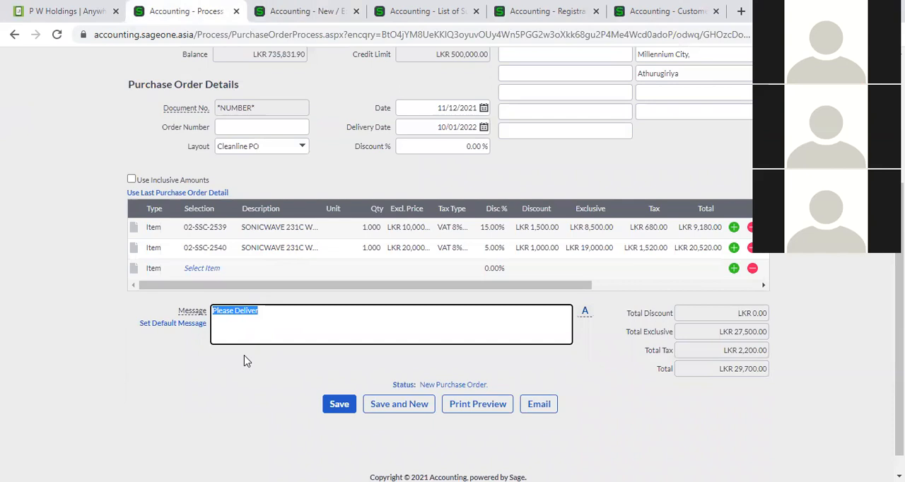
left_click(234, 401)
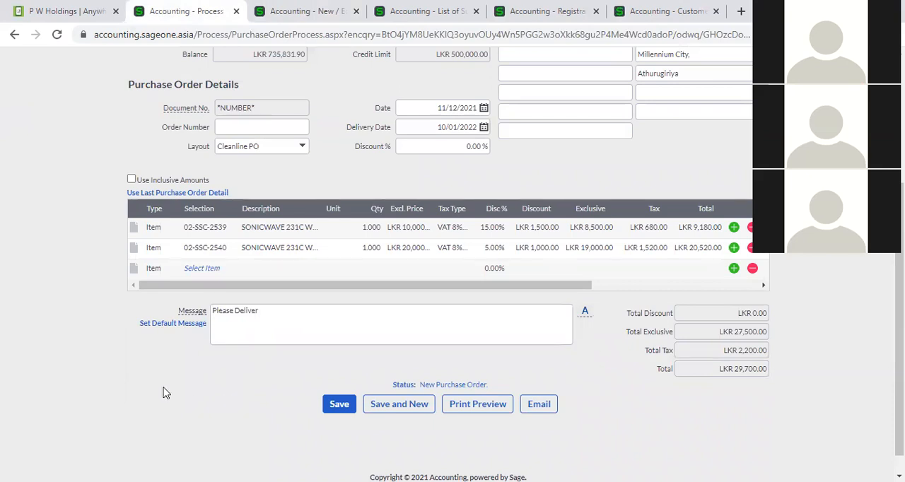
- Add the line comment "S/N 0001" to item 02-SSC-2539 on the purchase order
scroll(163, 392, "up", 2)
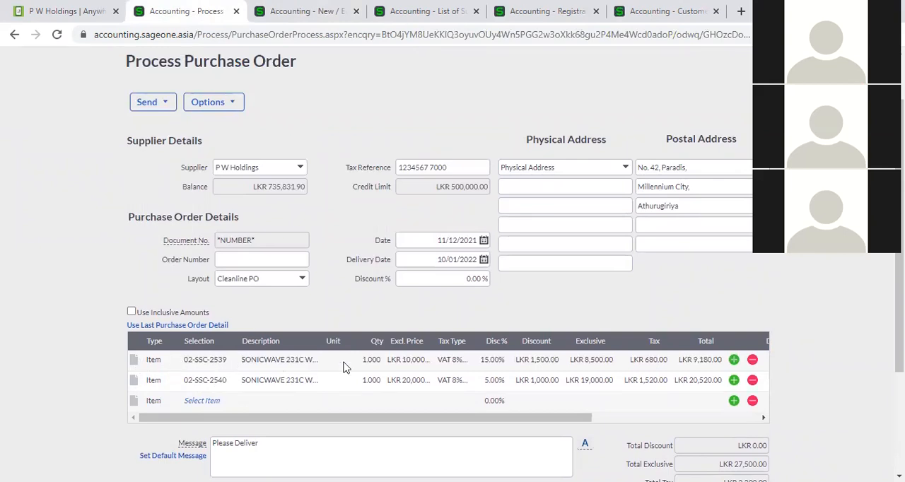
left_click(133, 361)
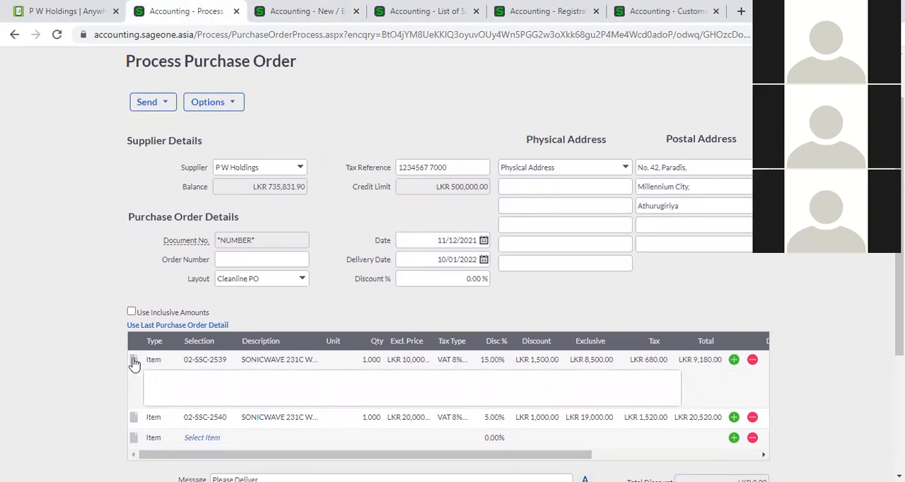
left_click(208, 380)
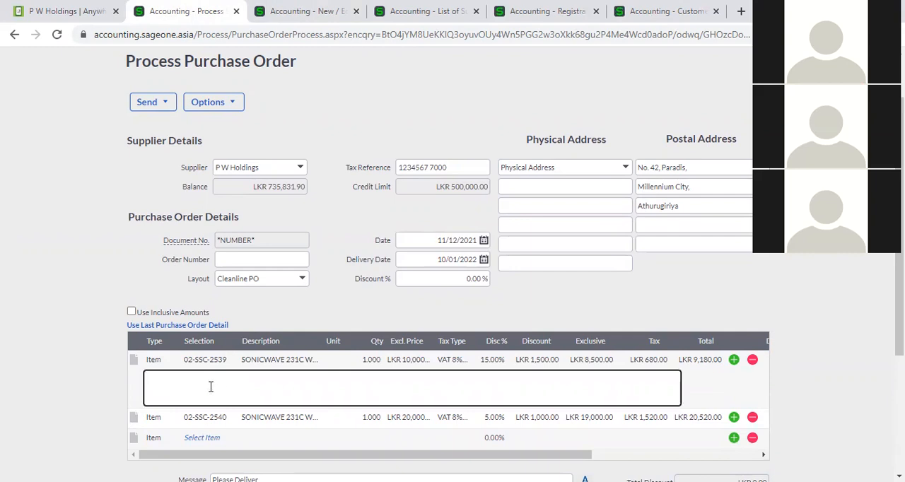
left_click(133, 362)
left_click(133, 362)
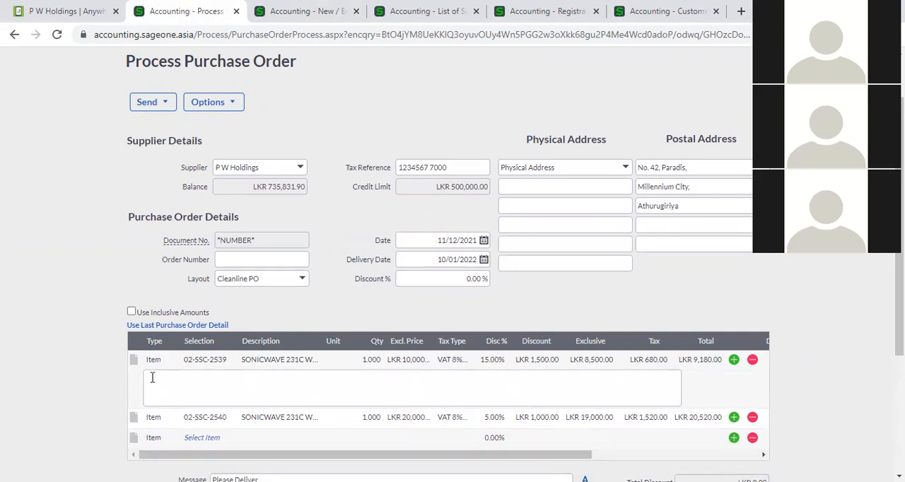
left_click(220, 389)
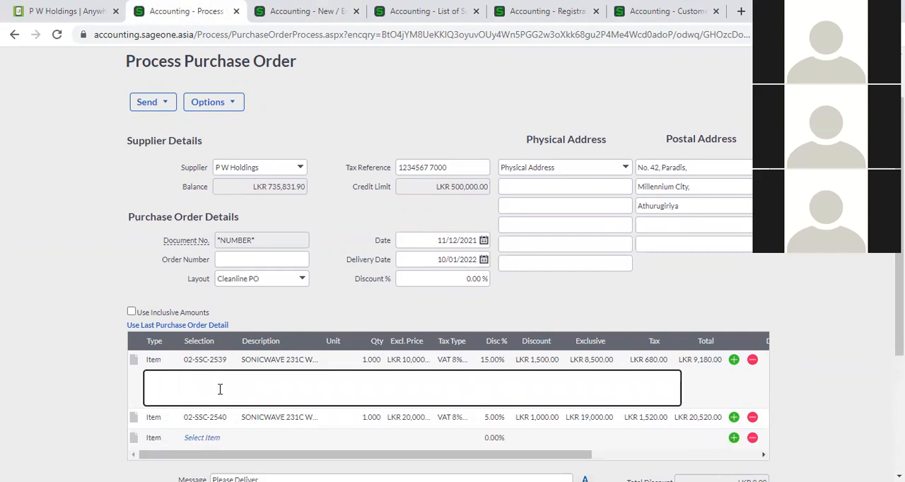
type("S/N 0001")
left_click(79, 336)
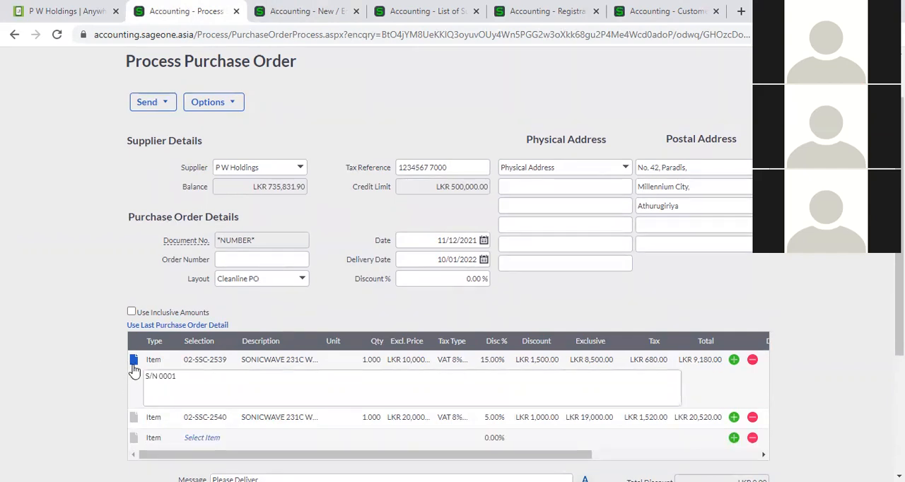
- Add the line comment "S/N00002" to item 02-SSC-2540 on the purchase order
scroll(180, 374, "down", 2)
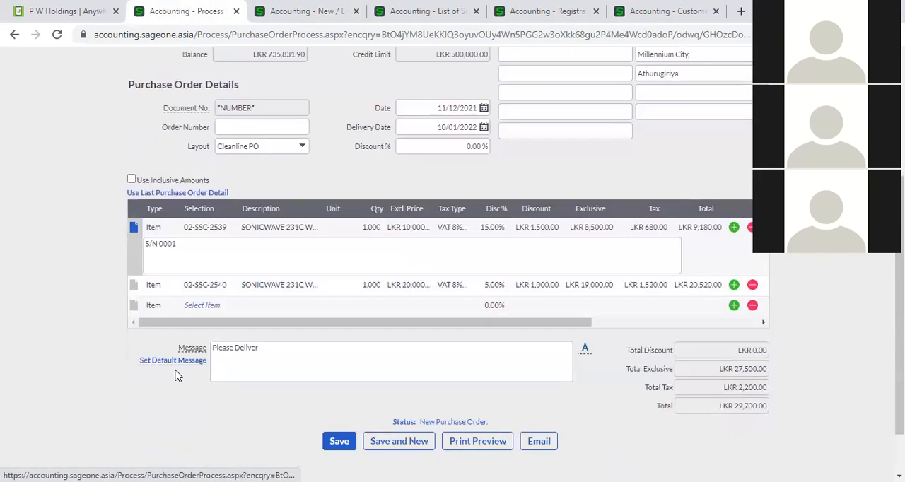
left_click(132, 287)
left_click(158, 298)
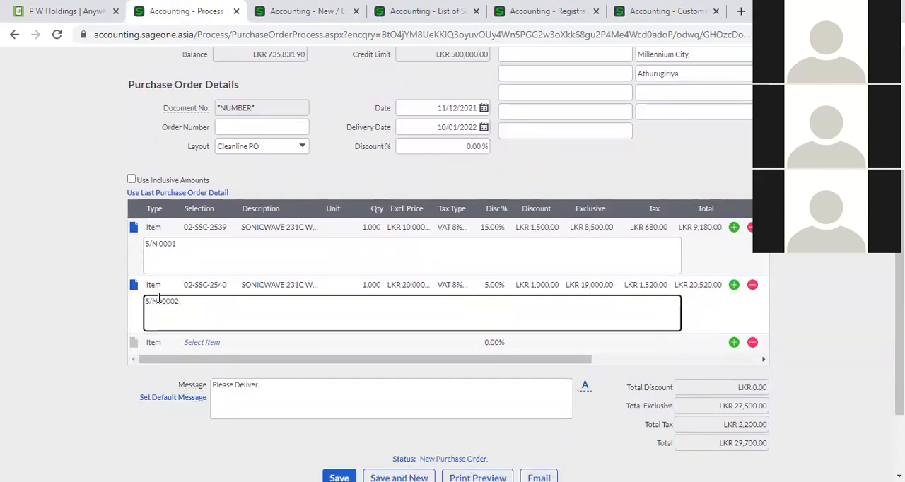
left_click(93, 318)
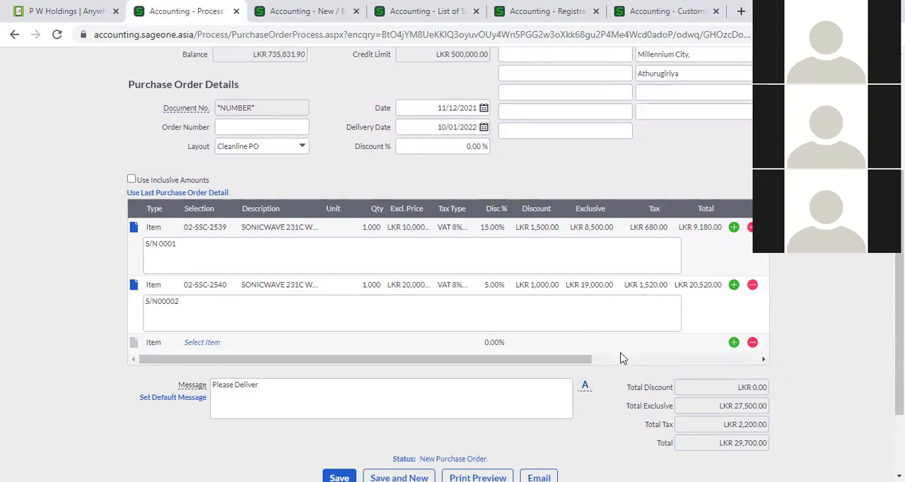
- Clear the serial number comments from both item lines and collapse their comment boxes
left_click(245, 311)
key("BackSpace")
key("BackSpace")
key("BackSpace")
key("BackSpace")
key("BackSpace")
key("BackSpace")
key("BackSpace")
key("BackSpace")
left_click(186, 247)
key("BackSpace")
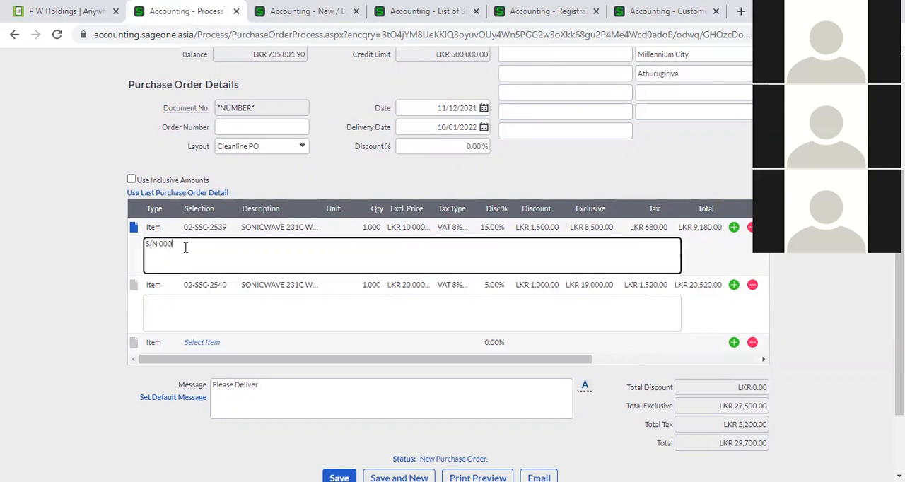
key("BackSpace")
key("BackSpace")
key("BackSpace")
key("BackSpace")
key("BackSpace")
key("BackSpace")
key("BackSpace")
left_click(69, 296)
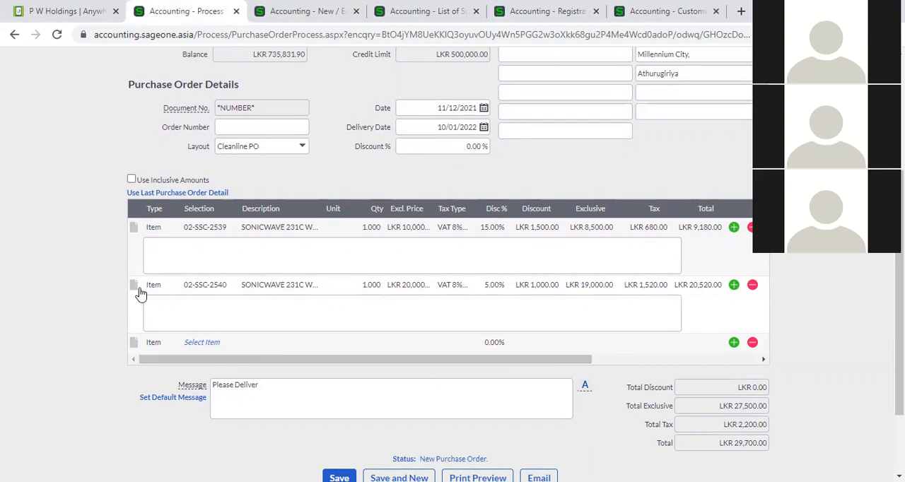
left_click(133, 285)
left_click(134, 227)
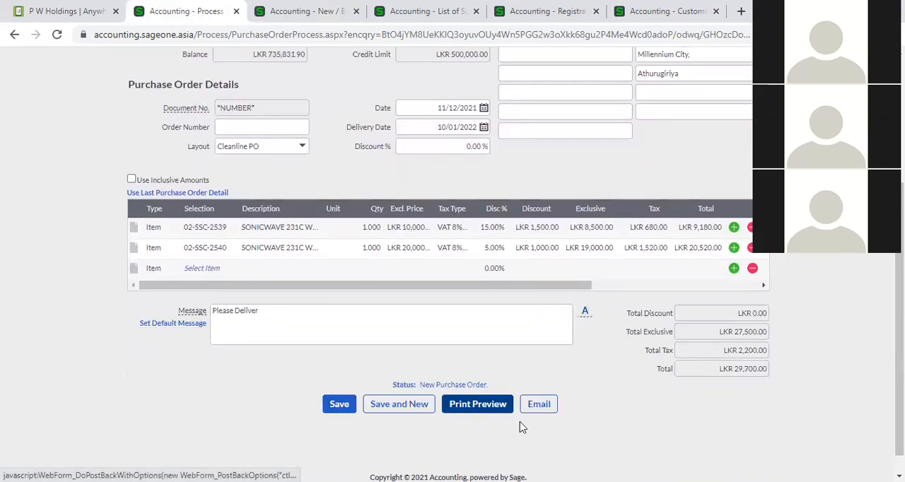
- Open the email form for sending the purchase order to the supplier
left_click(539, 409)
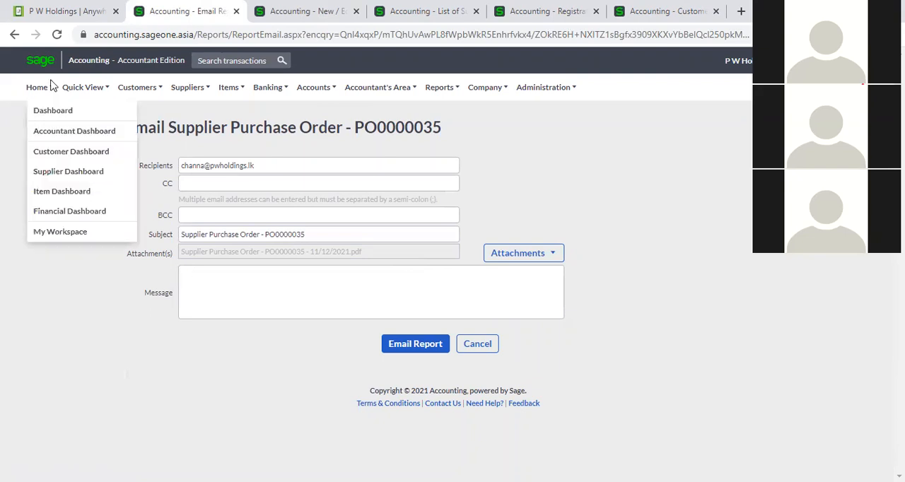
- Return to a blank purchase order and select P W Holdings as the supplier
left_click(15, 34)
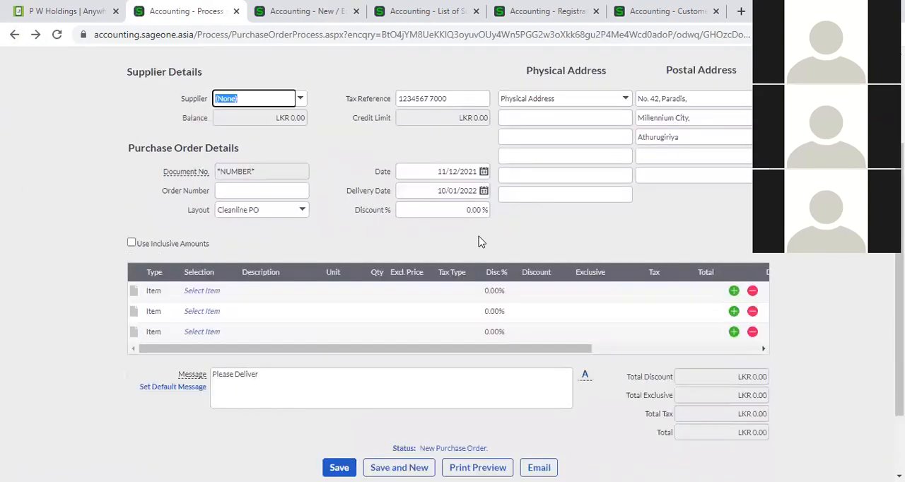
left_click(301, 98)
type("p")
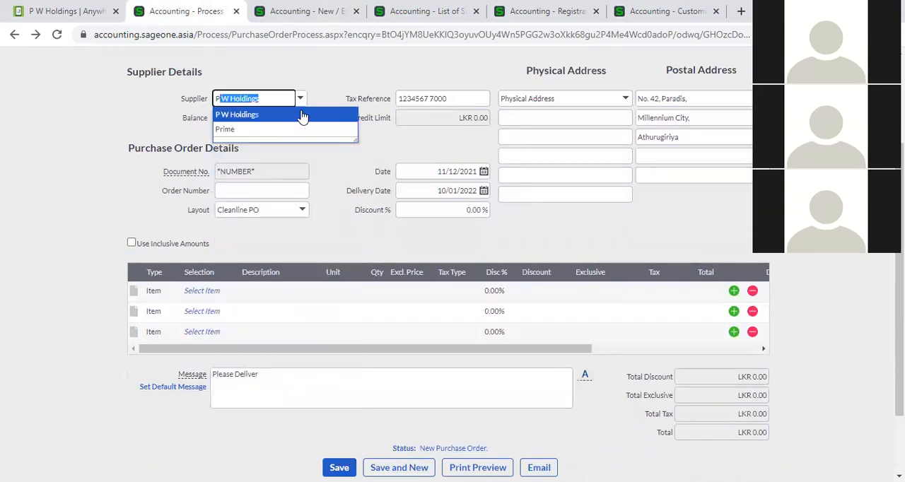
left_click(303, 115)
- Add item 02-SSC-2539 to the first line of the new purchase order
left_click(212, 293)
left_click(225, 291)
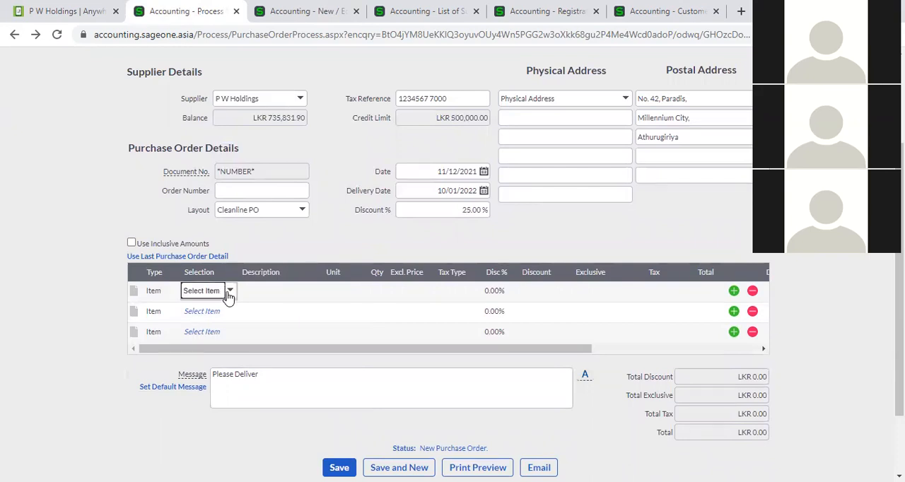
left_click(230, 291)
left_click(268, 154)
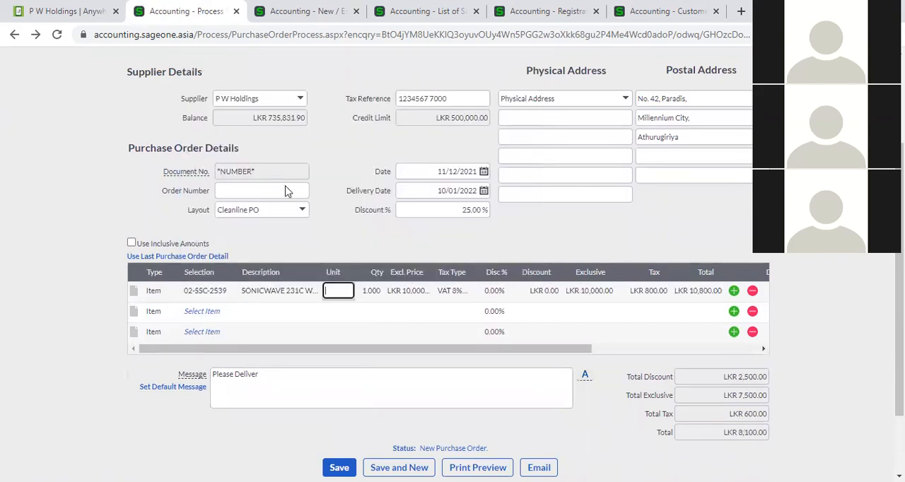
- Review the print preview of the P W Holdings purchase order and open the form for emailing it
scroll(591, 438, "down", 2)
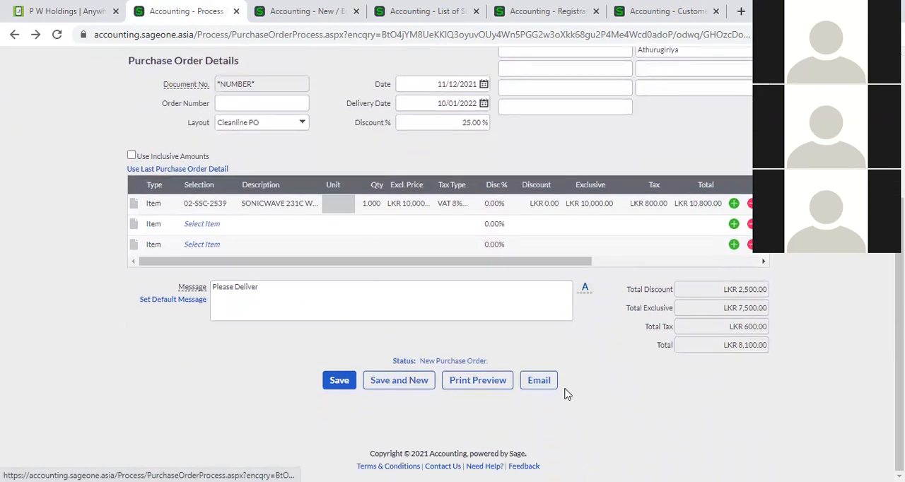
left_click(494, 392)
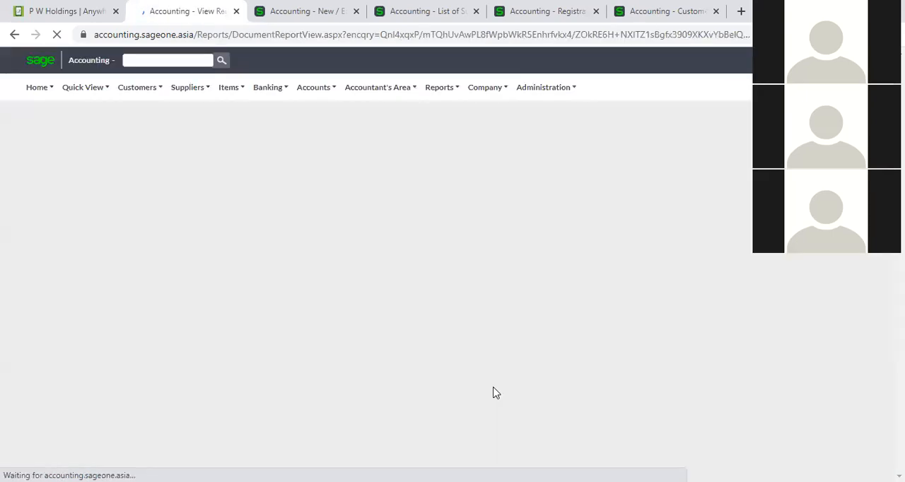
scroll(438, 317, "down", 1)
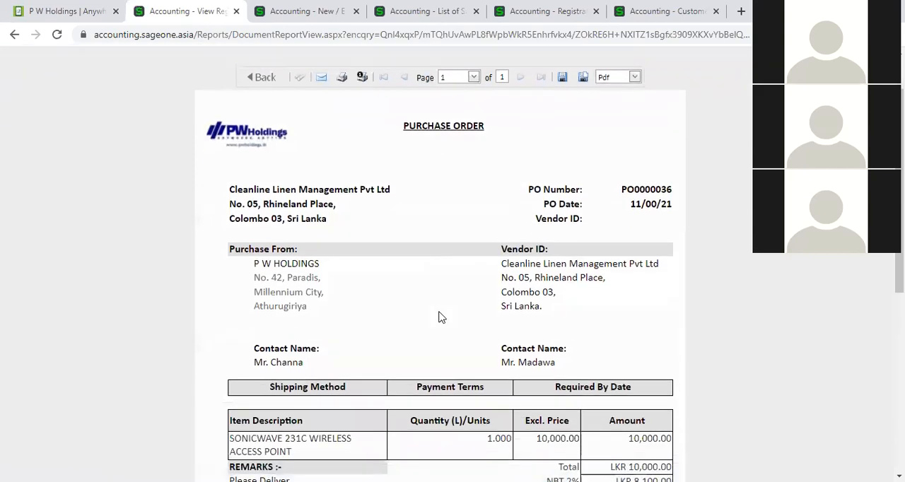
scroll(438, 317, "down", 5)
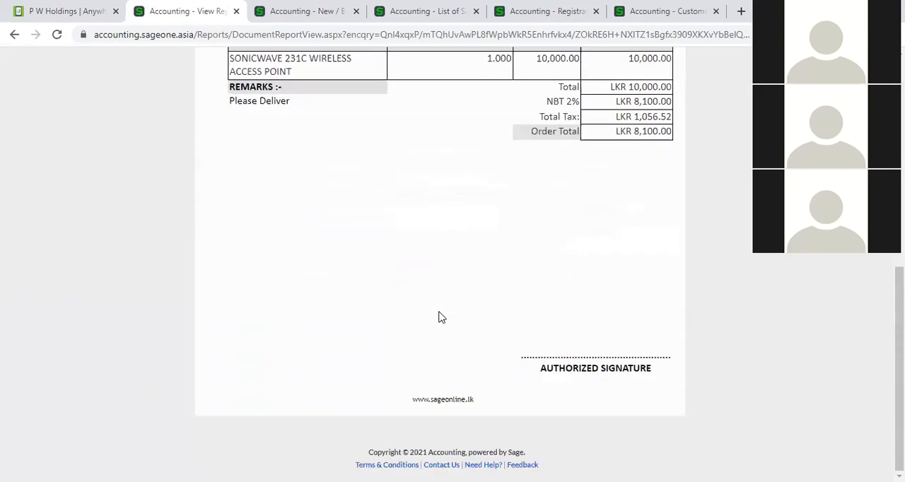
scroll(439, 318, "up", 7)
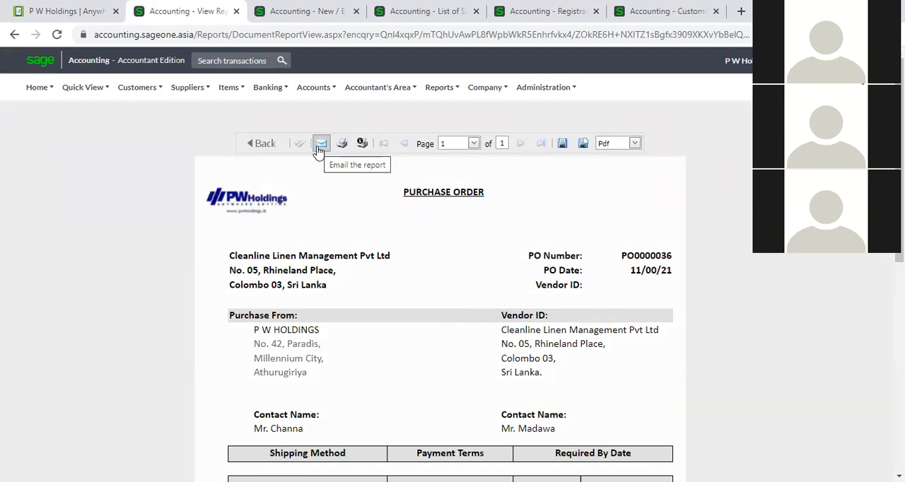
left_click(320, 147)
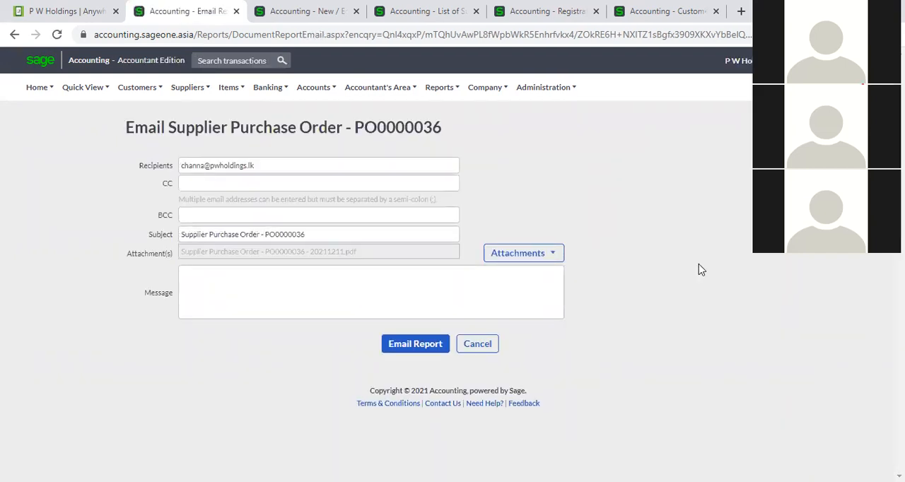
- Leave the email form and open the list of supplier purchase orders
left_click(189, 87)
mouse_move(195, 150)
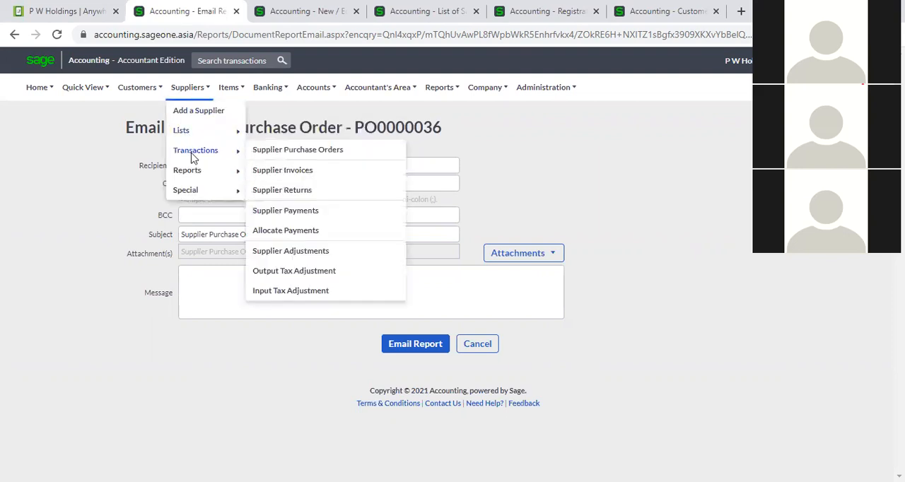
left_click(271, 154)
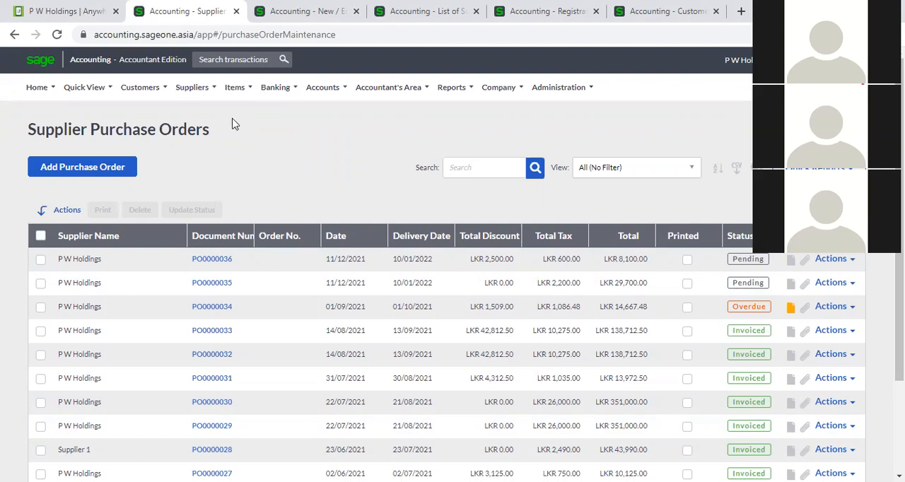
- Bring up the available supplier transaction types
mouse_move(192, 87)
mouse_move(223, 162)
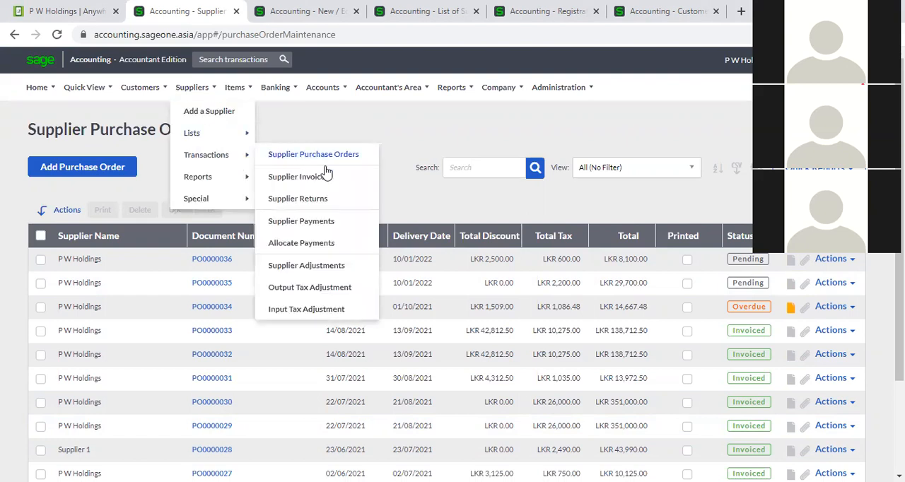
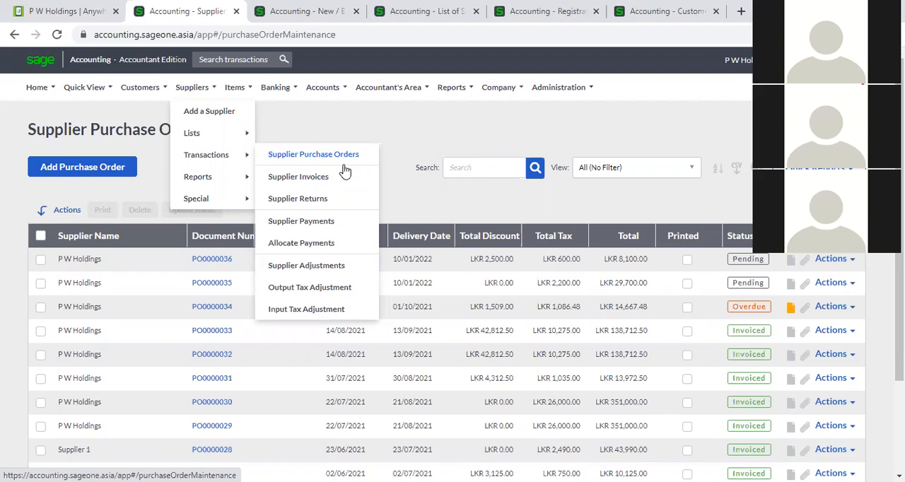
- Open the supplier purchase orders list and sort it by document number, newest number first
left_click(344, 162)
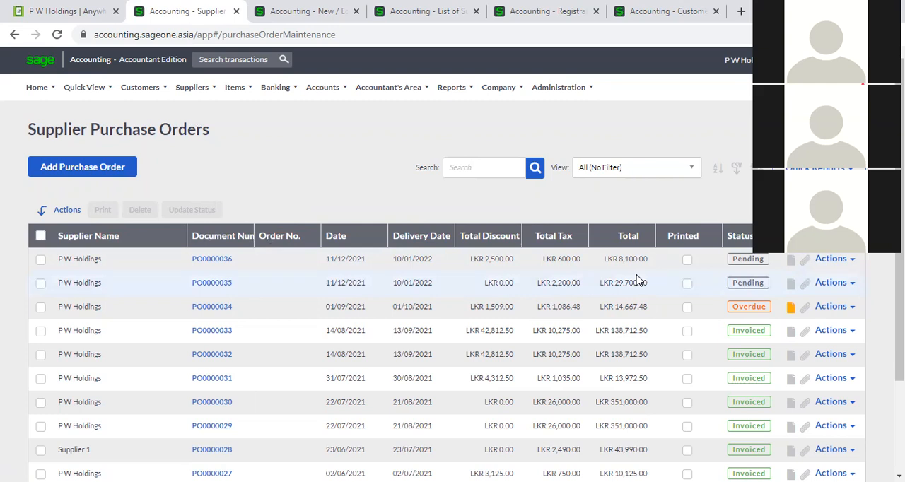
scroll(636, 278, "down", 2)
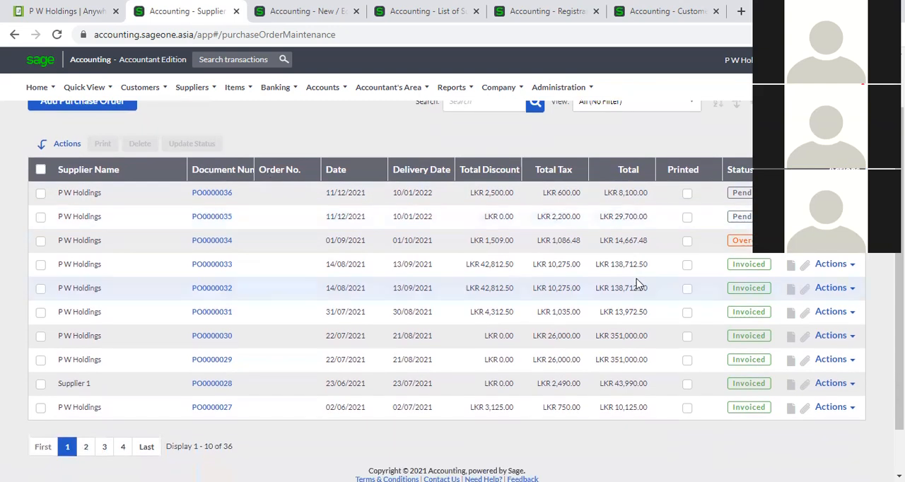
scroll(637, 283, "up", 2)
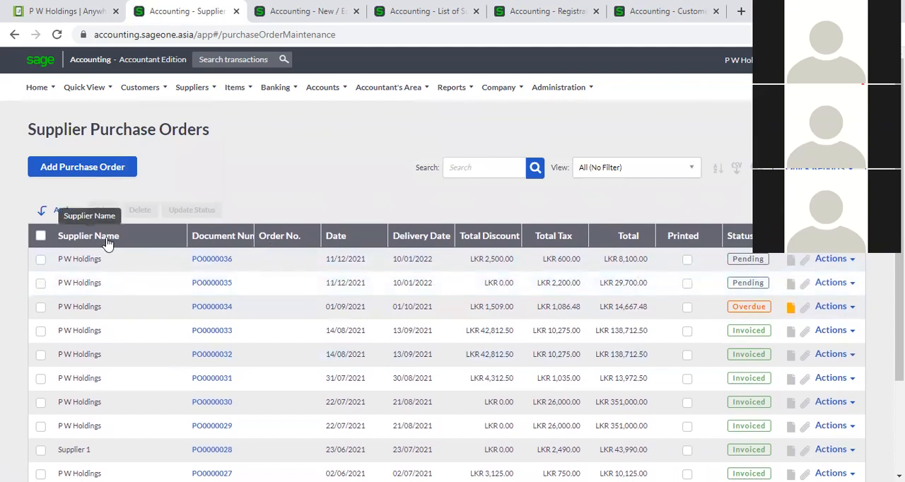
left_click(221, 239)
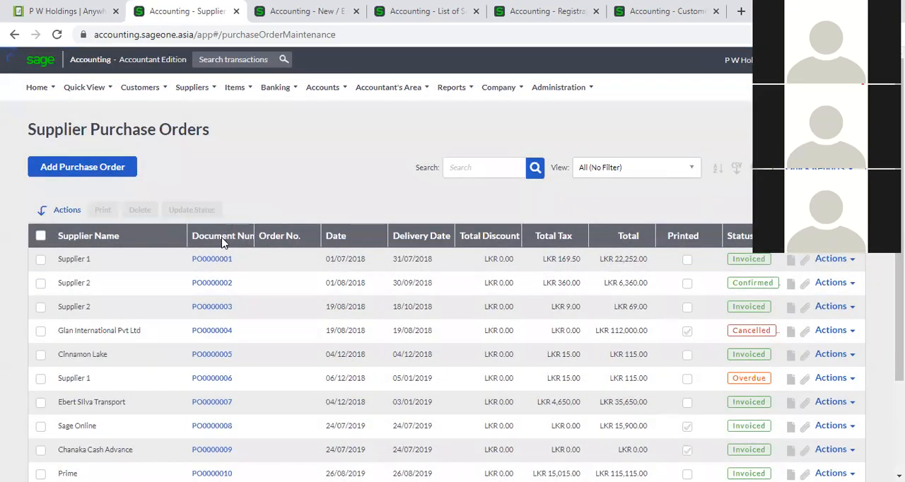
left_click(221, 239)
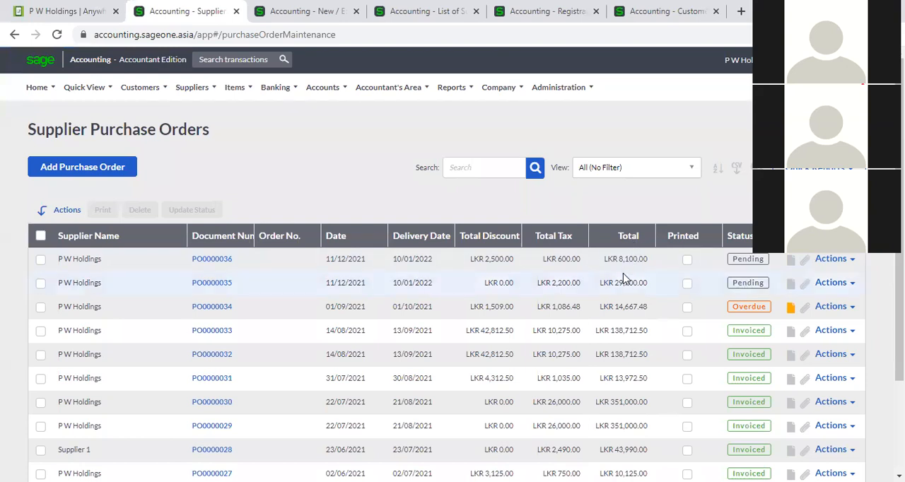
- Review the column choices for customising the purchase order grid and cancel without changing them
left_click(748, 169)
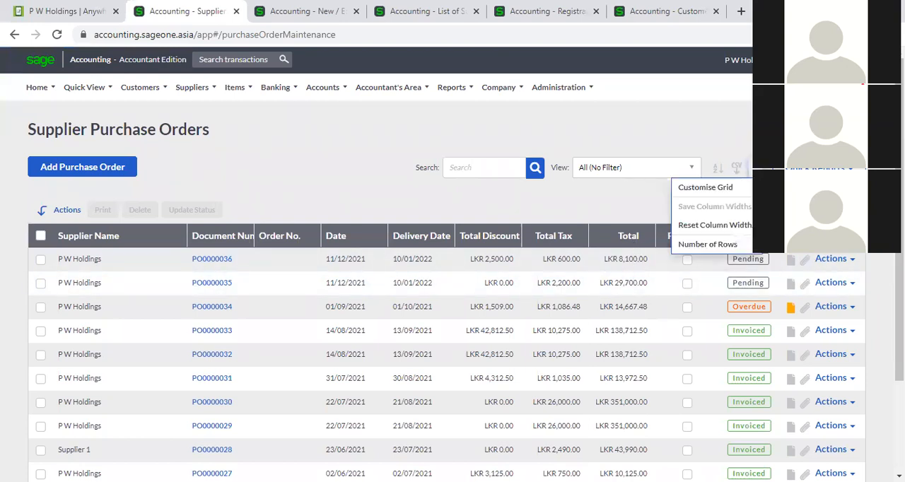
left_click(748, 189)
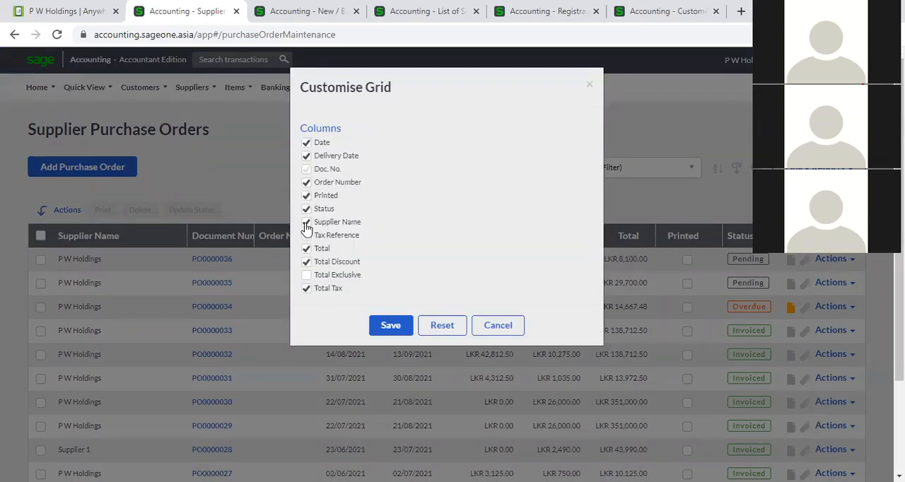
left_click(498, 325)
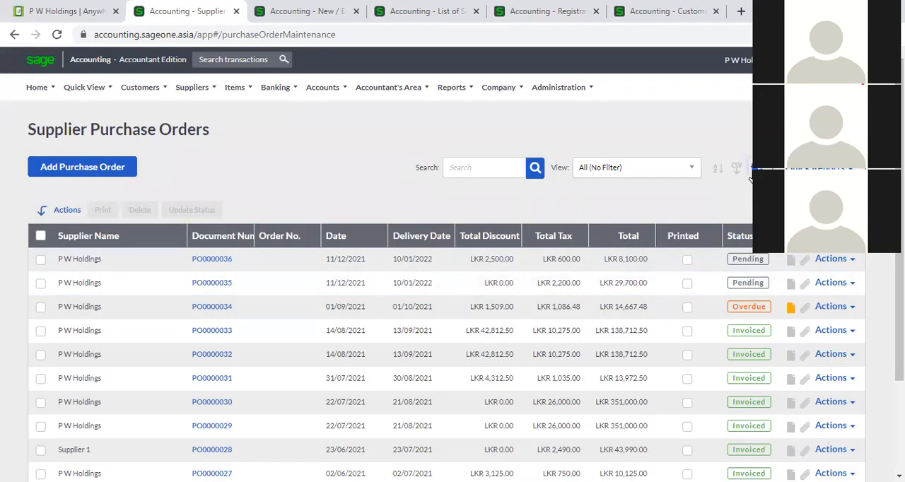
left_click(736, 167)
left_click(698, 185)
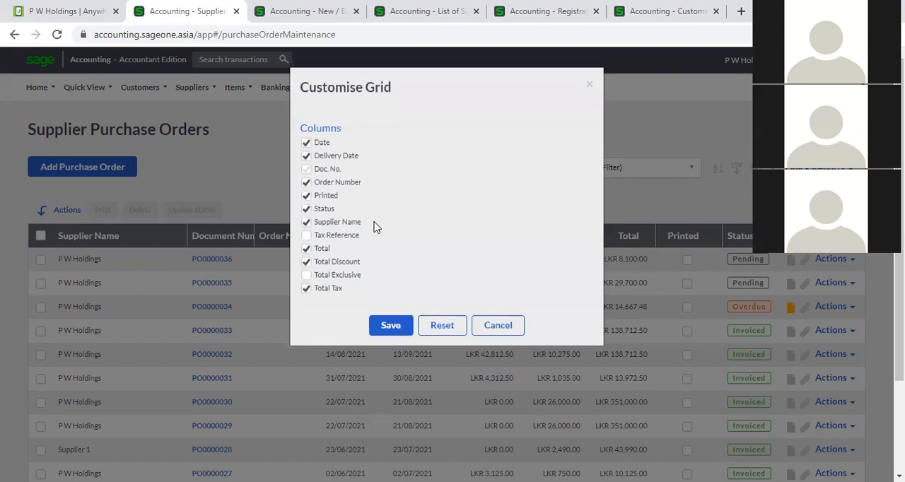
left_click(496, 329)
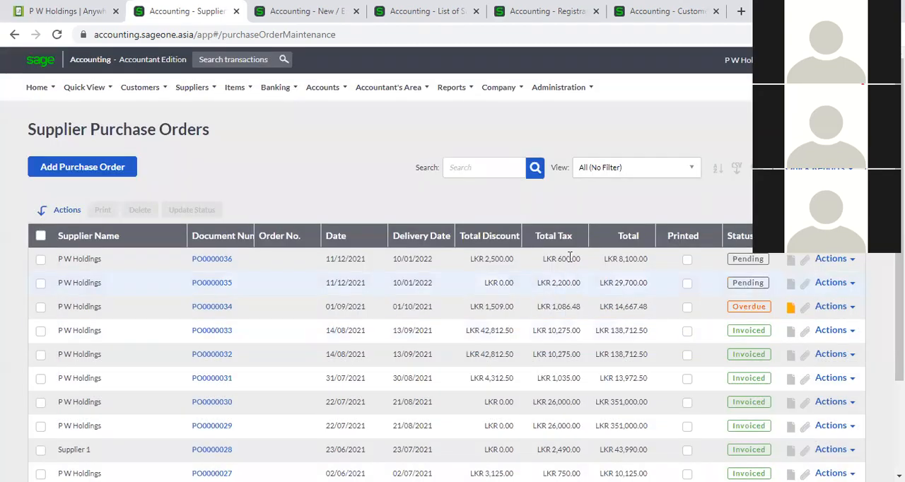
- Search the purchase orders for "Supplier" and reset the view to All (No Filter)
scroll(479, 222, "down", 2)
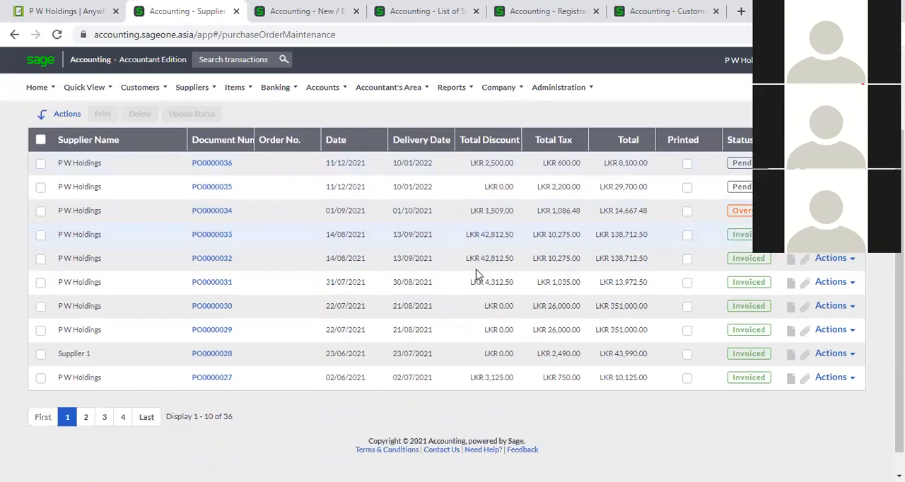
scroll(327, 344, "up", 3)
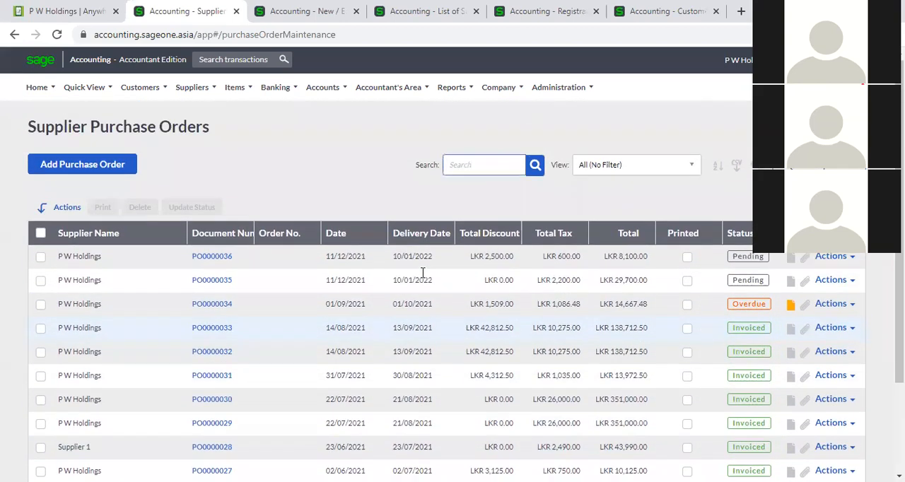
type("Supplier")
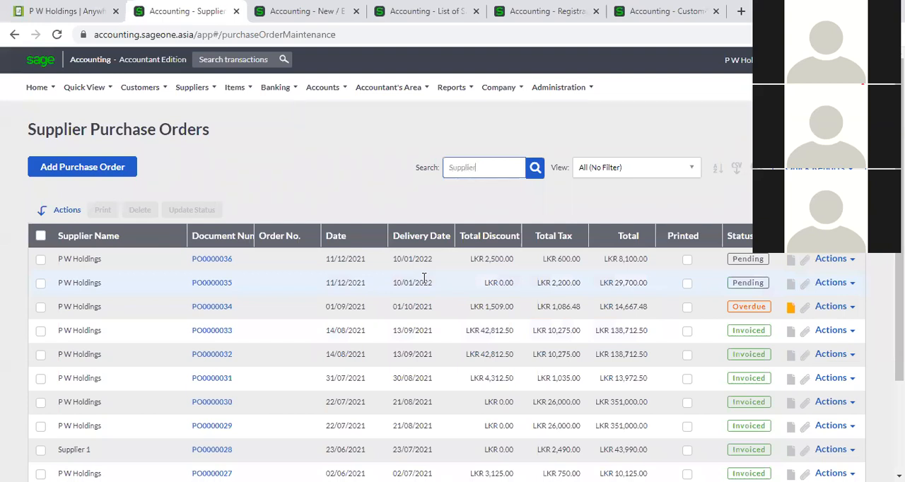
key("Return")
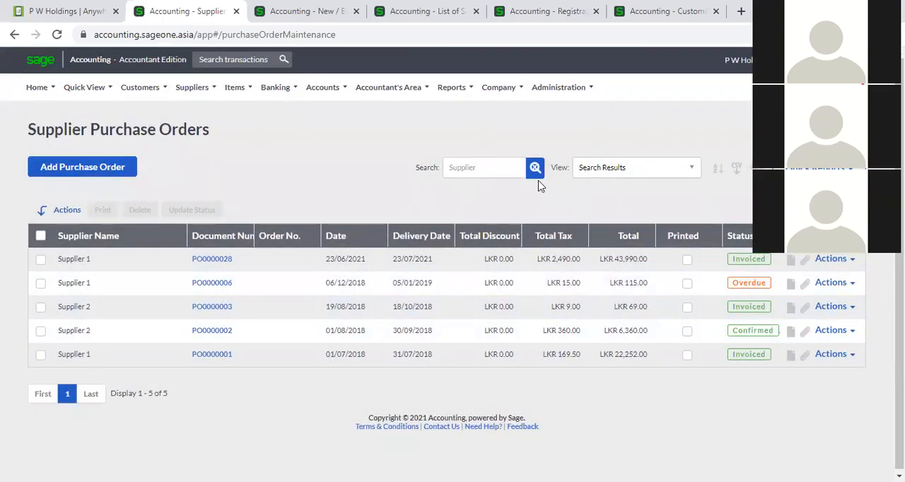
left_click(697, 179)
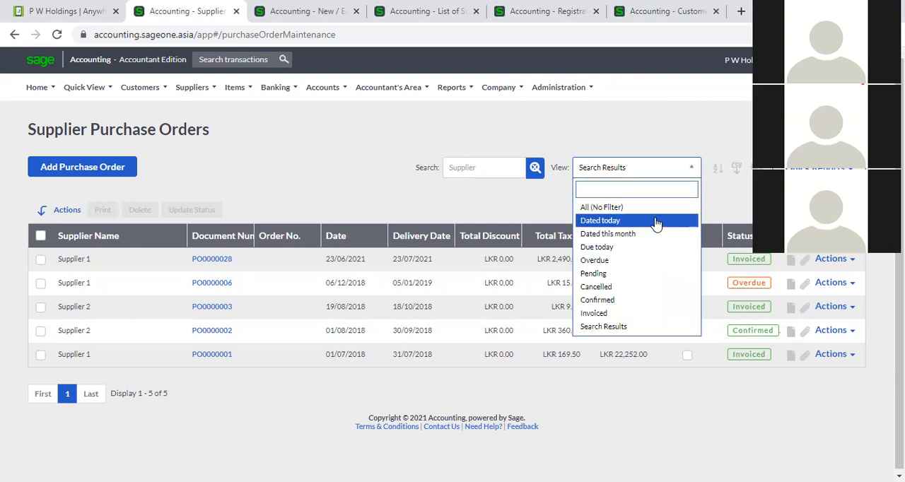
left_click(602, 207)
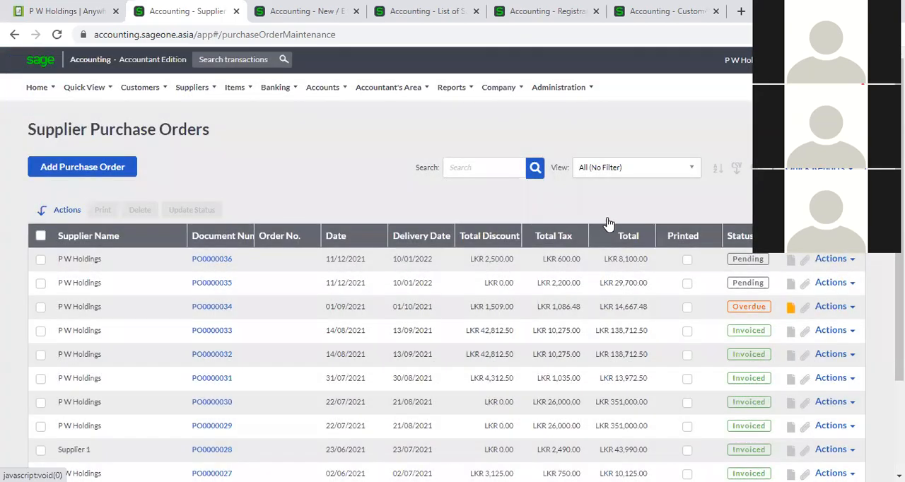
- Filter the purchase orders to those dated today, review the other view filters, and restore All (No Filter)
left_click(622, 171)
left_click(609, 222)
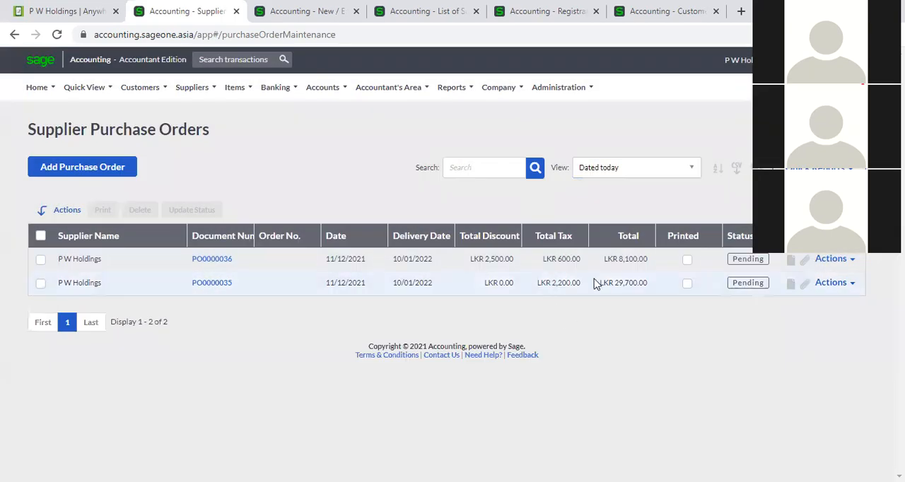
left_click(690, 170)
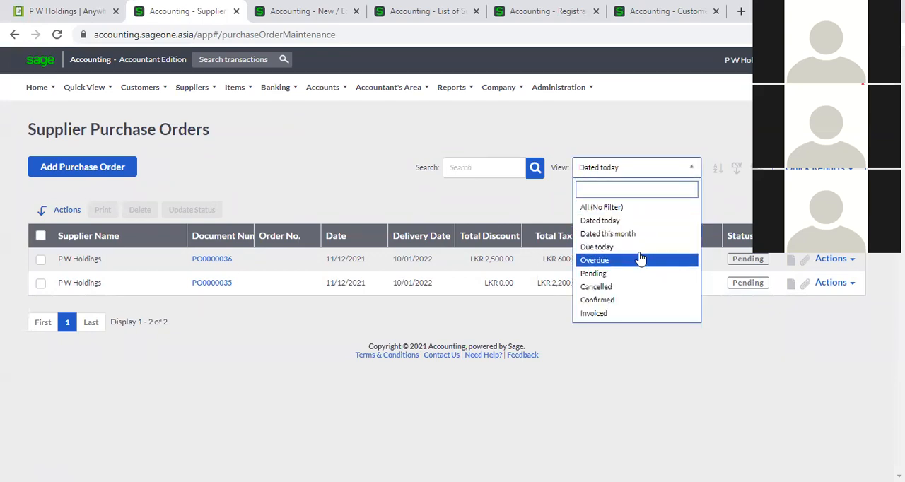
left_click(613, 367)
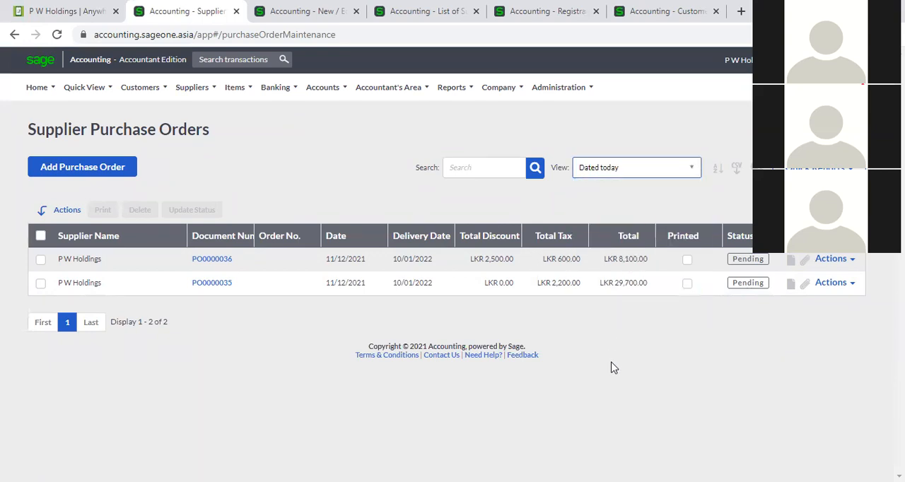
left_click(688, 176)
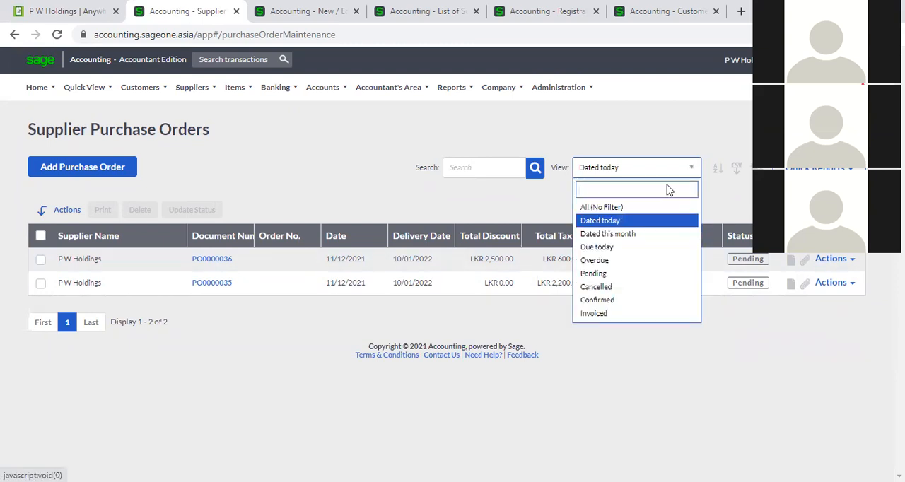
left_click(620, 208)
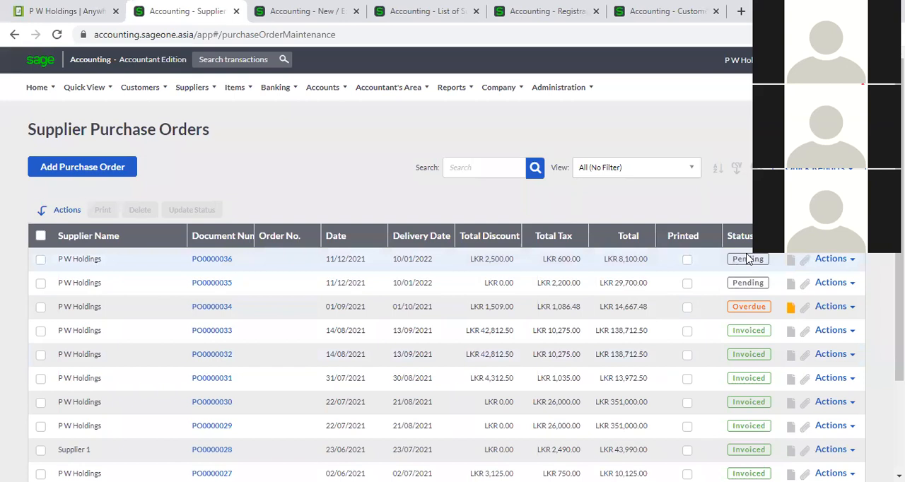
- Sort the purchase orders by status and look through the reordered list
scroll(747, 334, "down", 1)
scroll(747, 334, "down", 1)
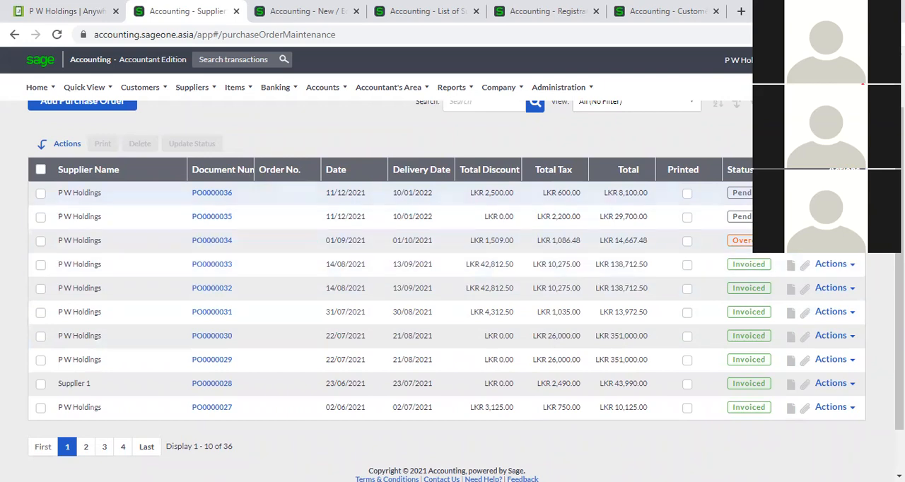
left_click(759, 171)
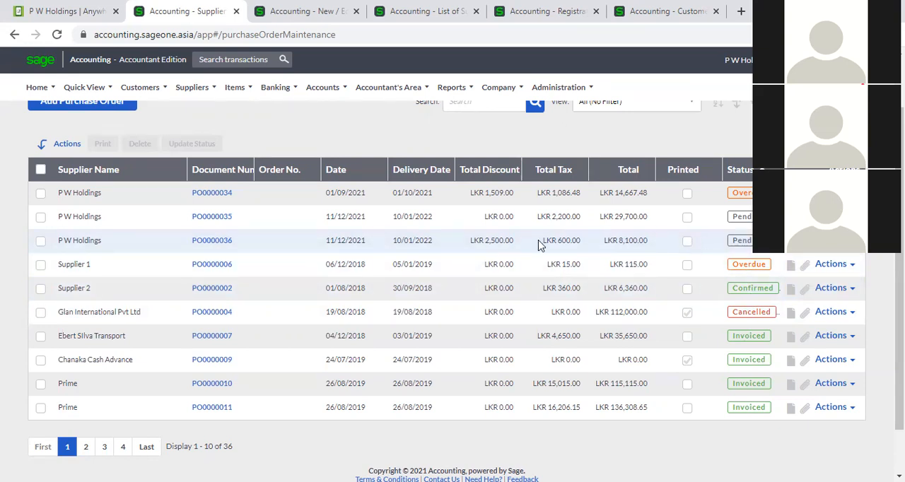
scroll(549, 262, "up", 1)
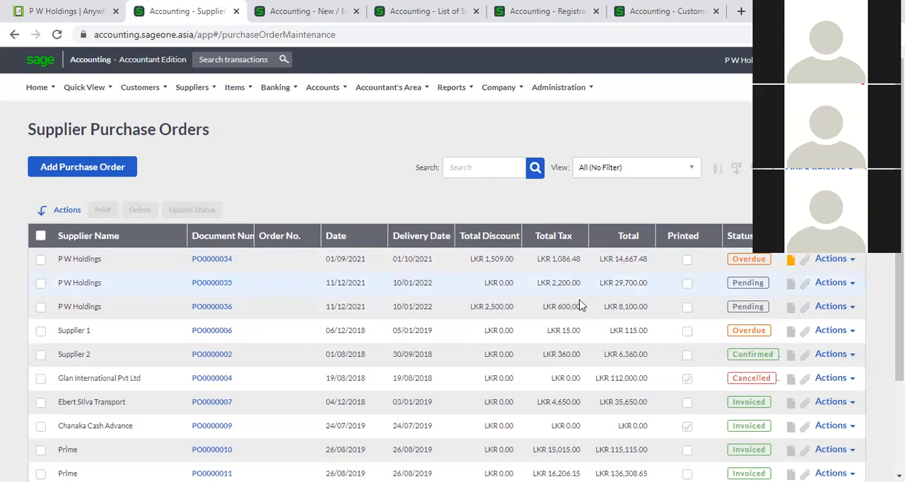
scroll(603, 311, "down", 1)
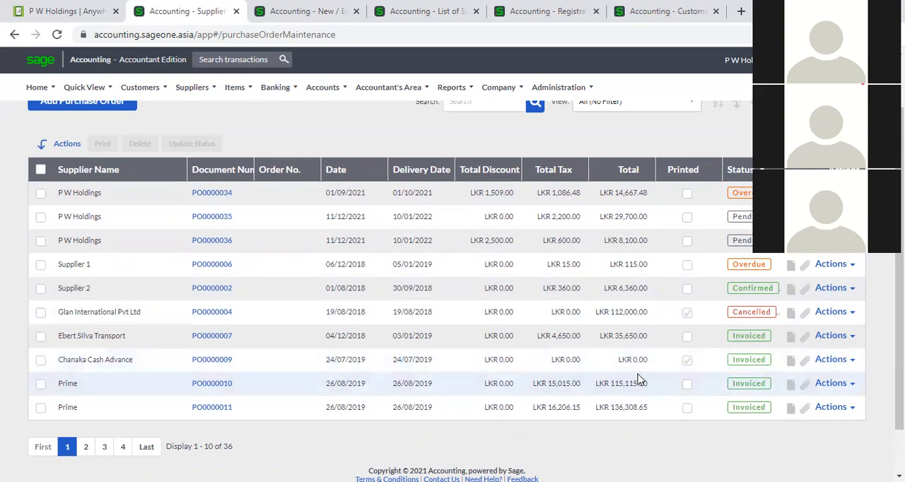
scroll(359, 297, "up", 2)
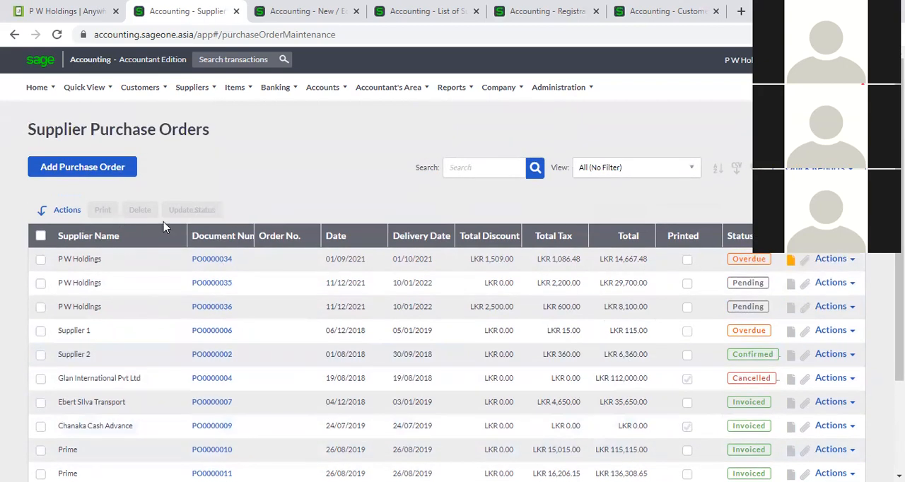
- Sort the list by document number in descending order and open purchase order PO0000036
left_click(204, 241)
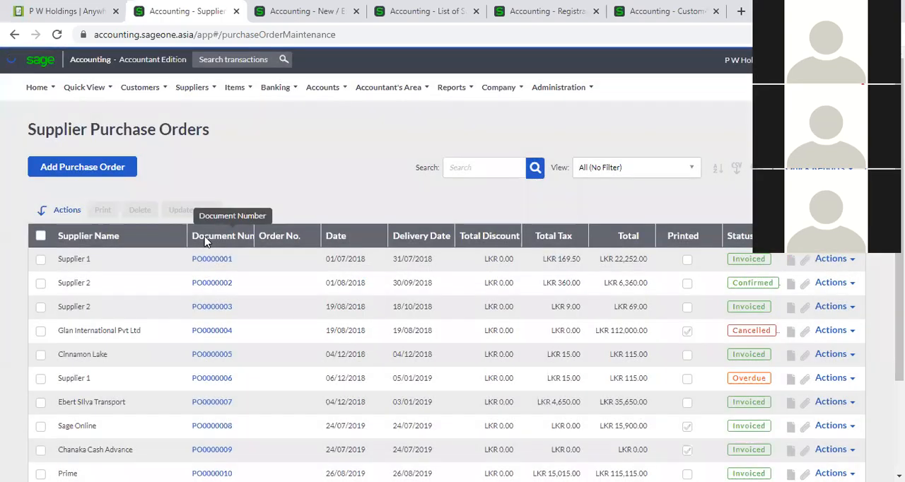
left_click(205, 239)
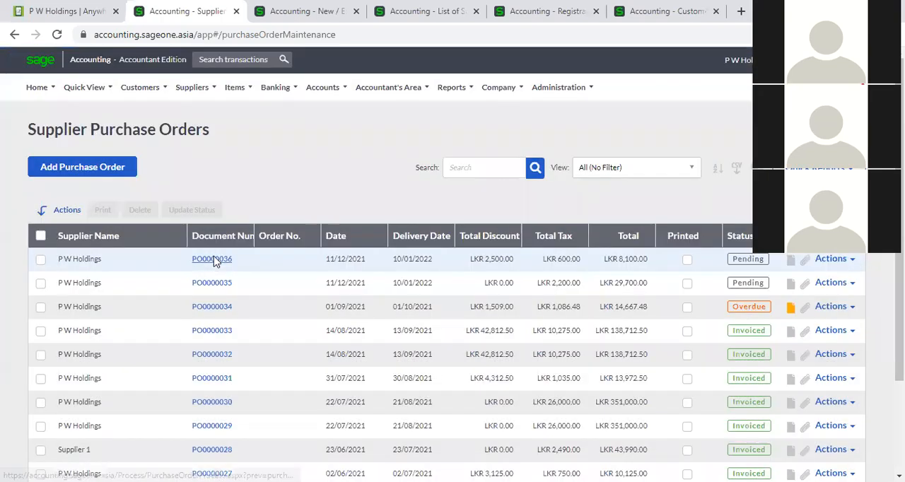
left_click(216, 262)
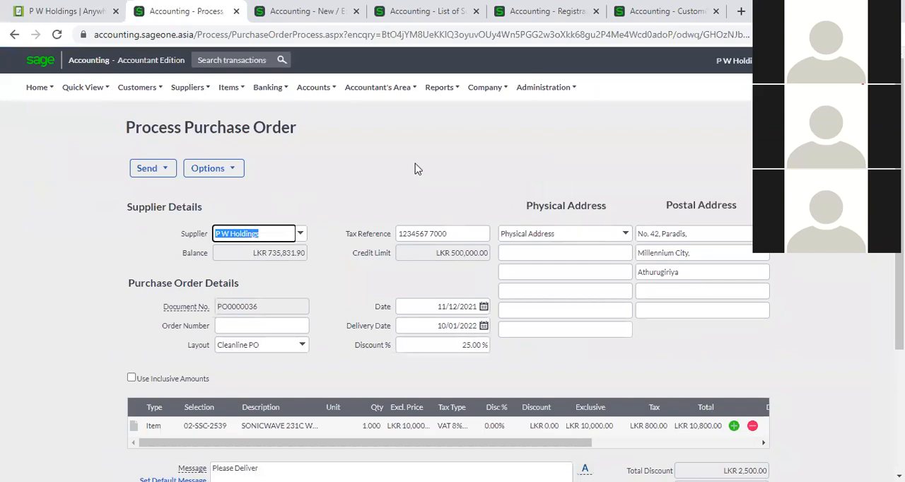
- Review the options available for the purchase order, view its purchase order history, and close the history
left_click(218, 171)
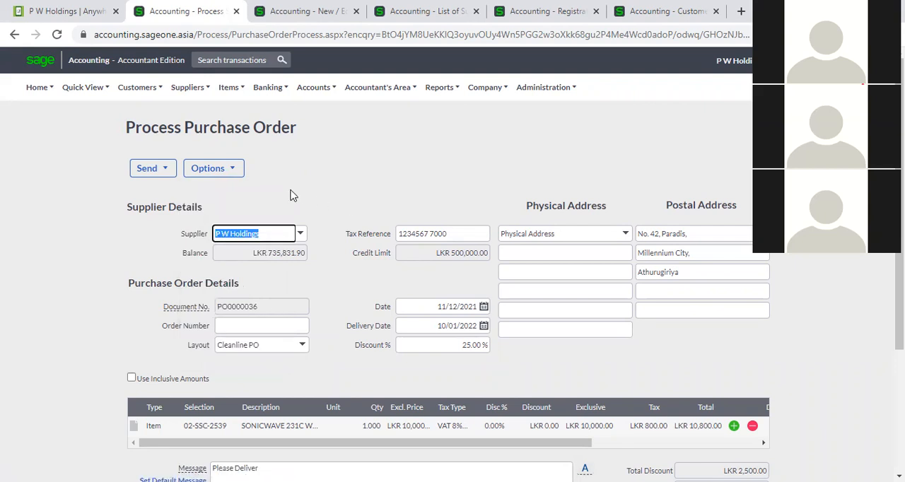
mouse_move(238, 175)
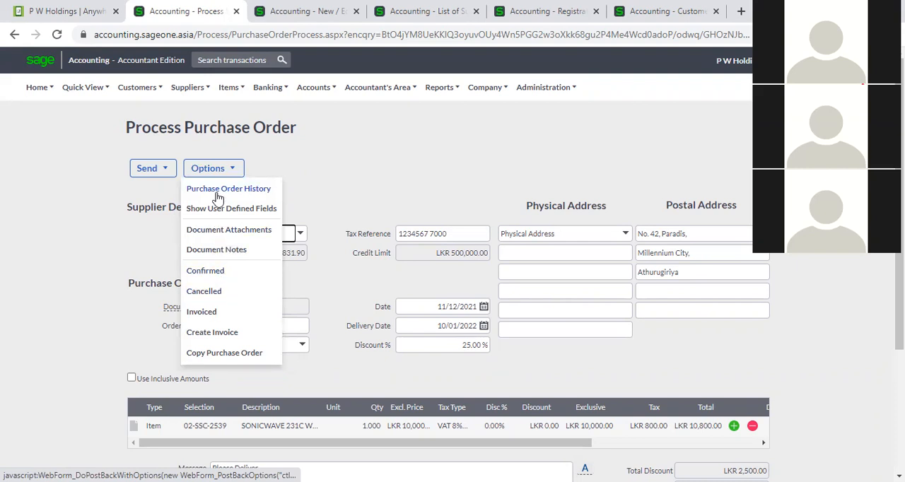
left_click(377, 175)
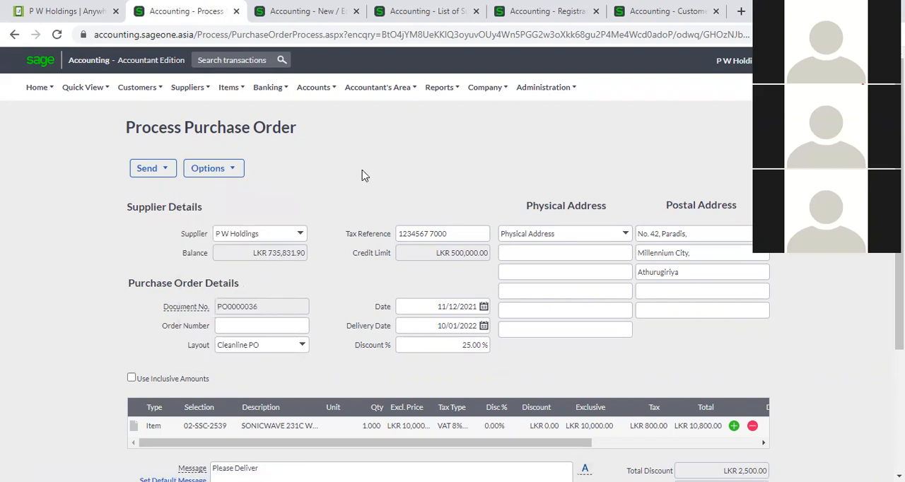
left_click(211, 172)
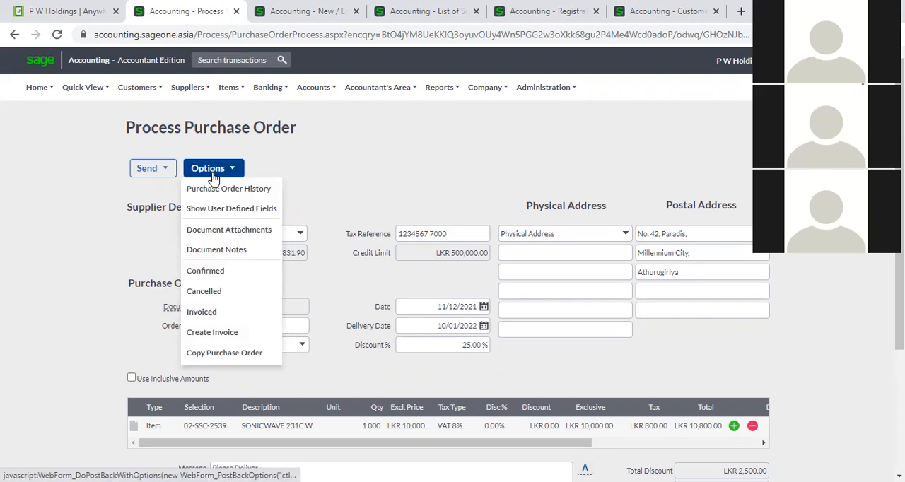
left_click(218, 190)
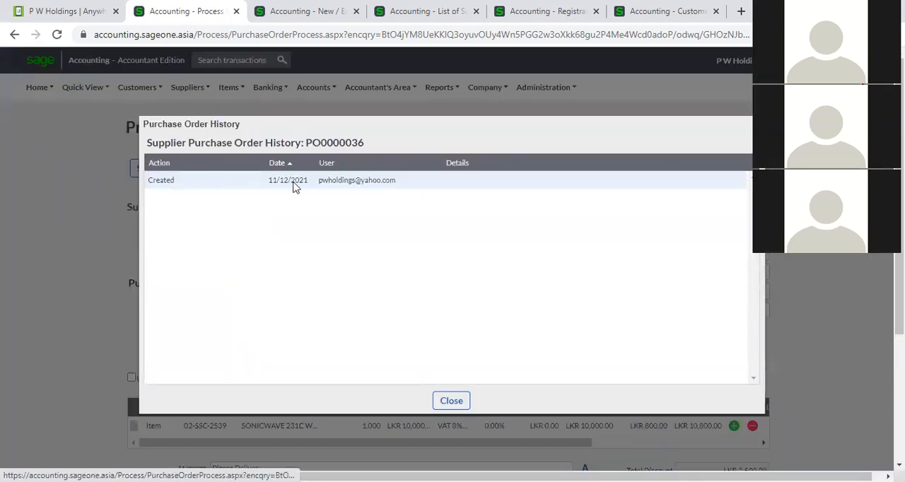
left_click(451, 400)
- Enter 100000 as the Delivery Charges in the purchase order's user-defined fields and close them without saving
left_click(233, 170)
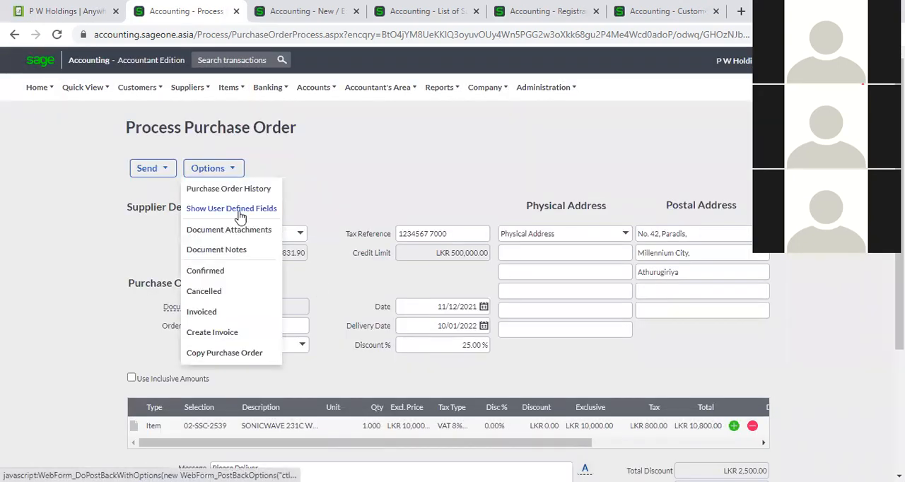
left_click(238, 212)
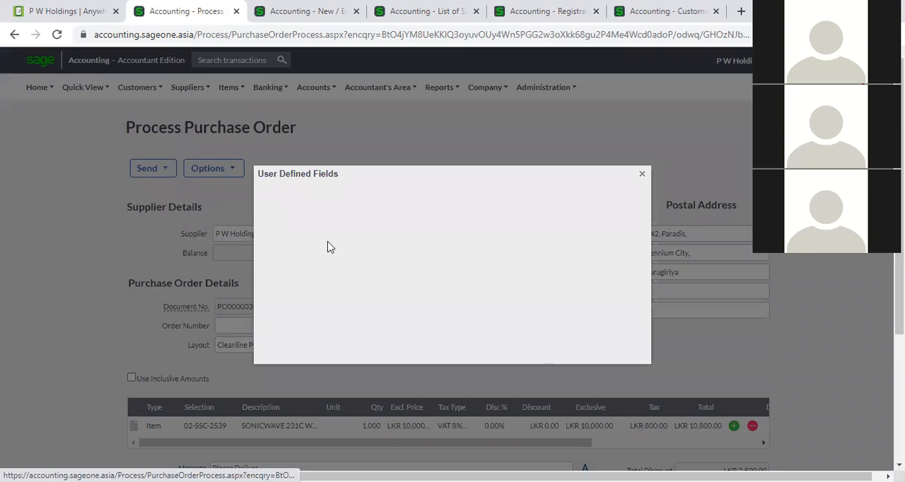
left_click(442, 205)
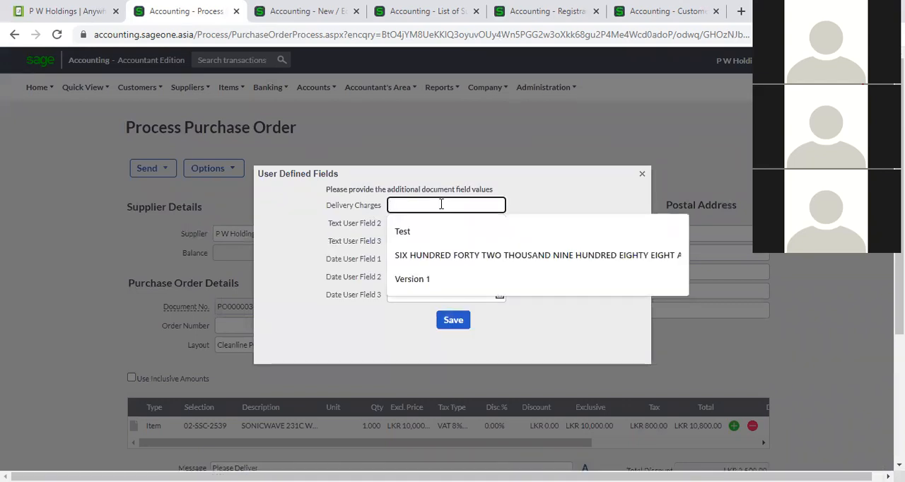
type("100000")
left_click(576, 234)
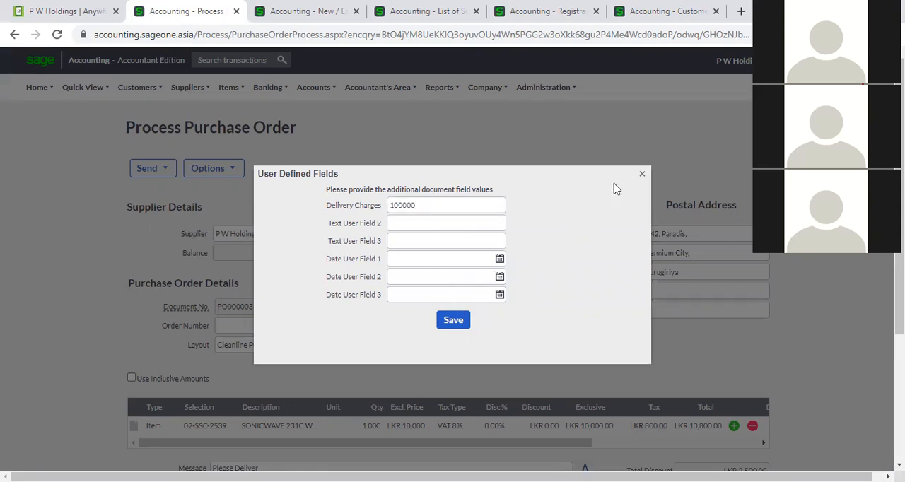
left_click(642, 174)
- View the purchase order's document attachments and close them
left_click(231, 173)
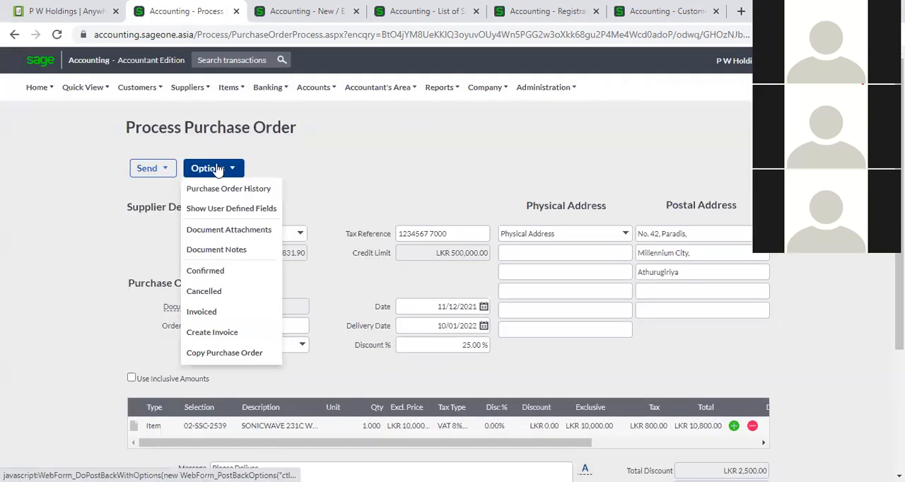
left_click(231, 230)
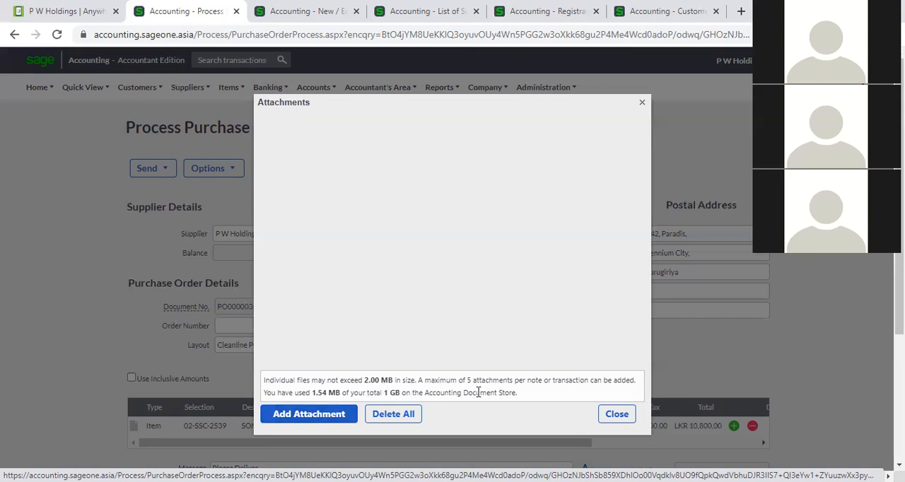
left_click(619, 417)
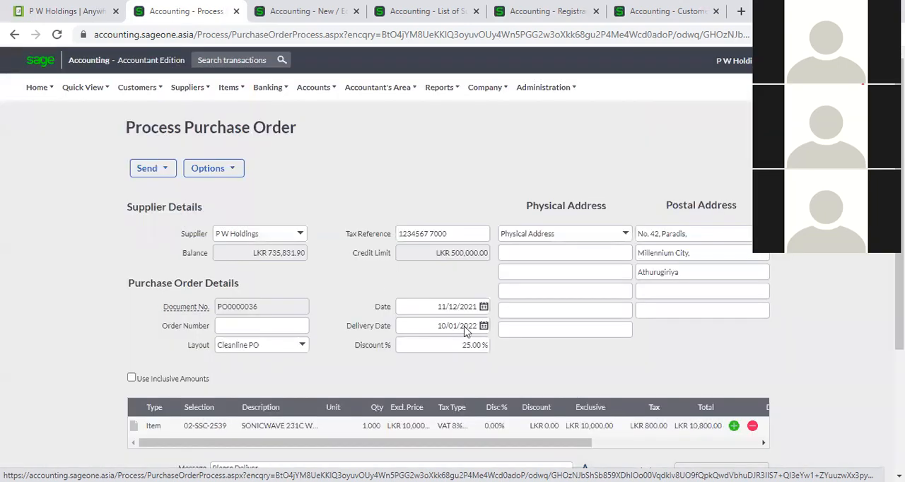
- View the purchase order's document notes and the new note form, and close both without adding a note
left_click(233, 171)
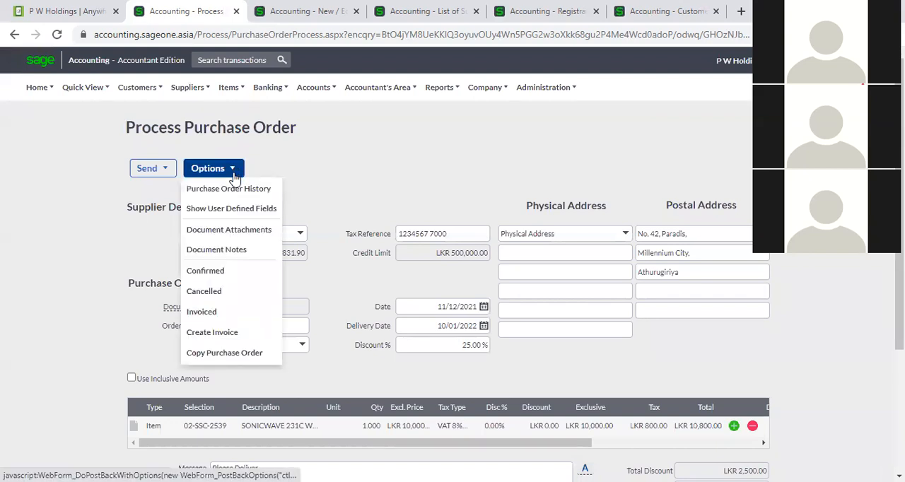
left_click(238, 249)
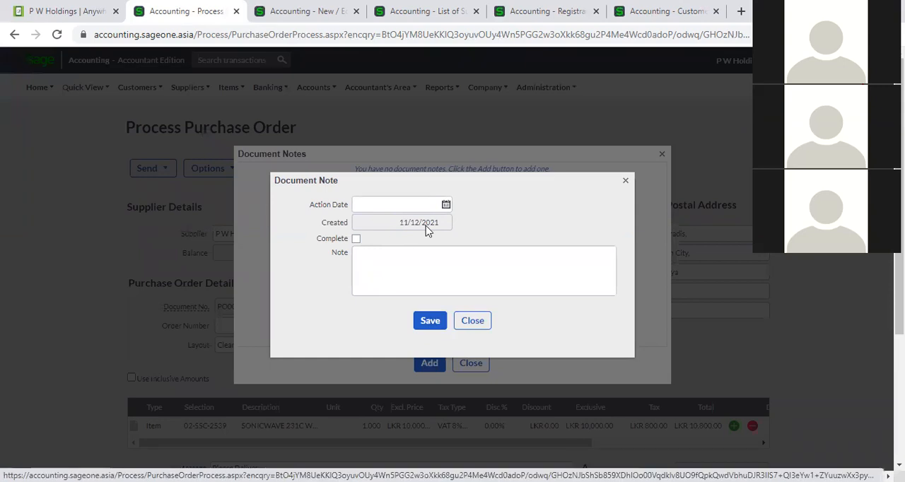
left_click(469, 319)
left_click(474, 364)
- Review the purchase order's status, Create Invoice and Copy Purchase Order options without applying any
left_click(238, 170)
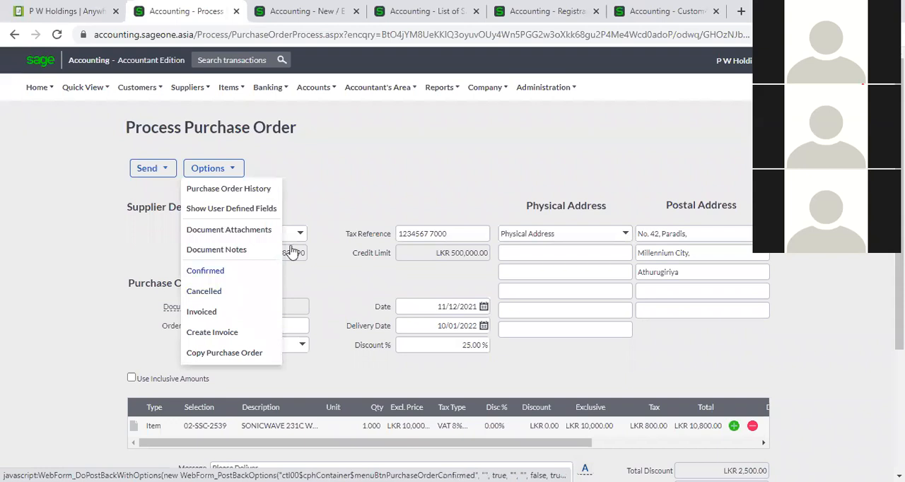
mouse_move(216, 173)
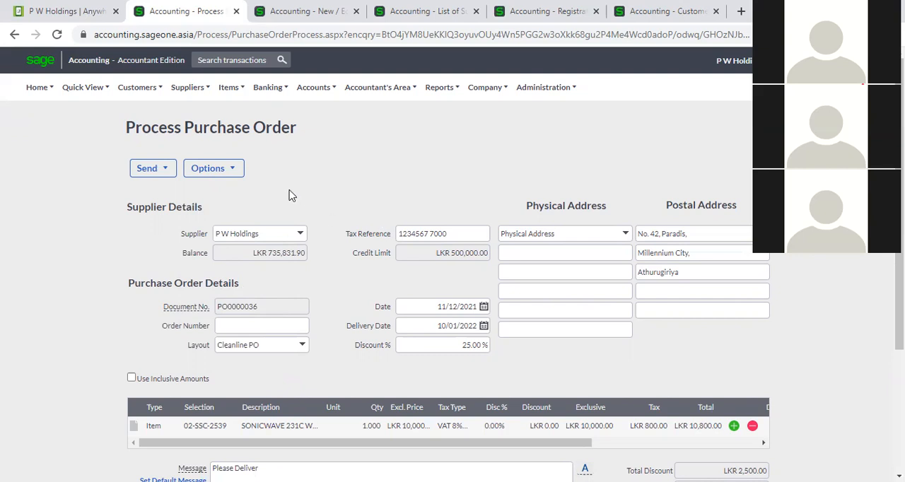
left_click(232, 175)
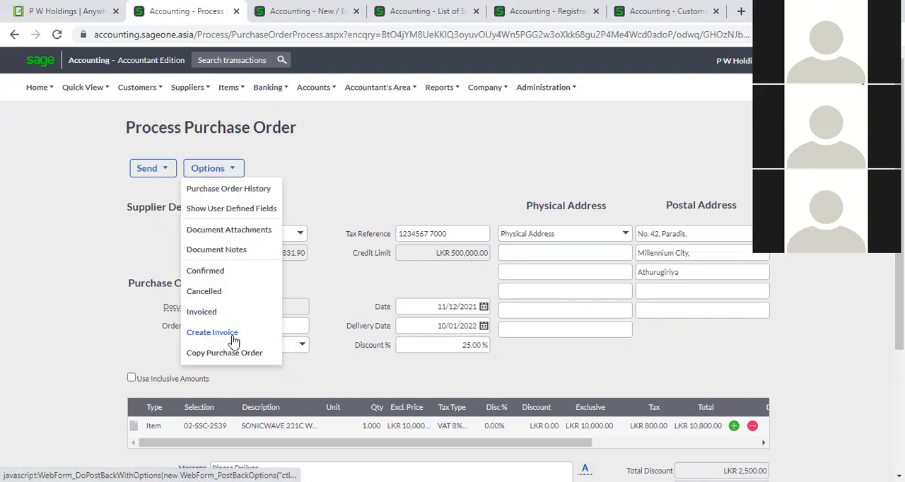
left_click(330, 186)
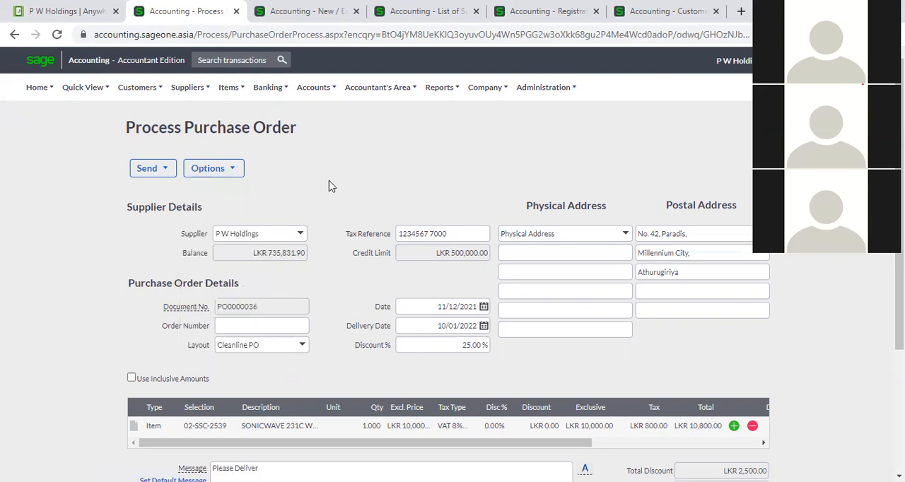
left_click(233, 171)
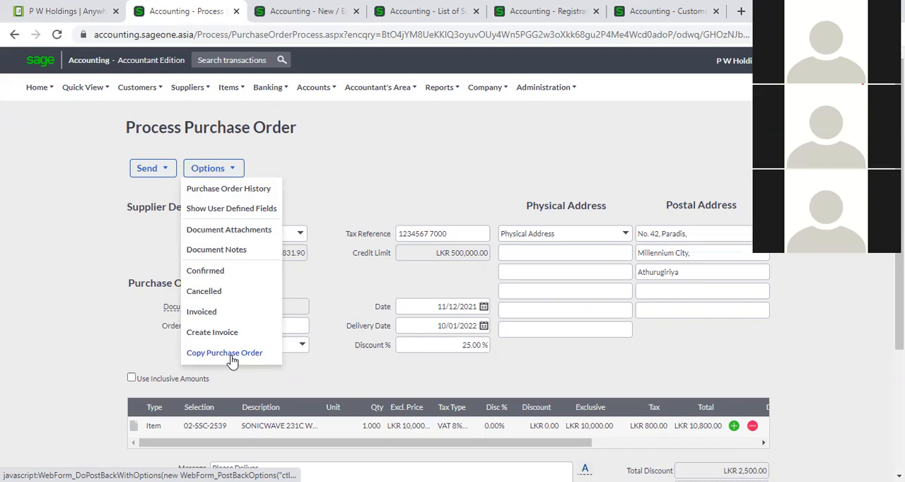
left_click(318, 365)
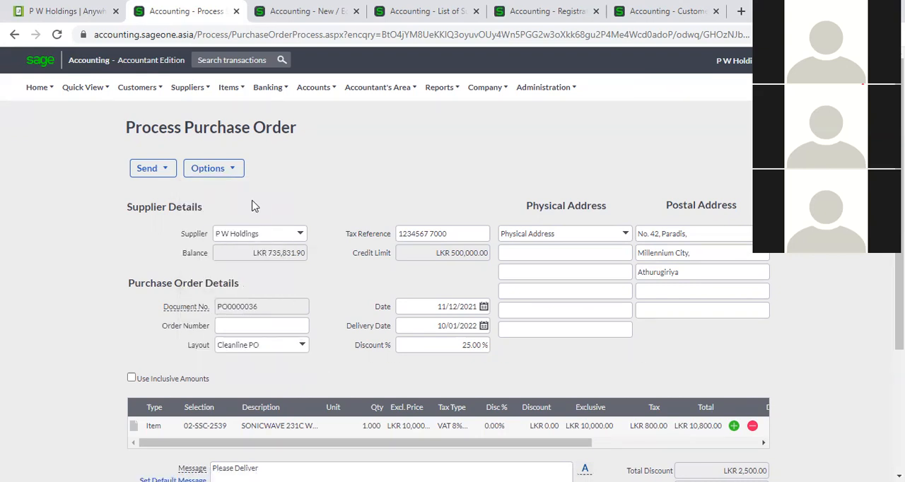
- Copy purchase order PO0000036 and save the copy as a new purchase order
left_click(233, 172)
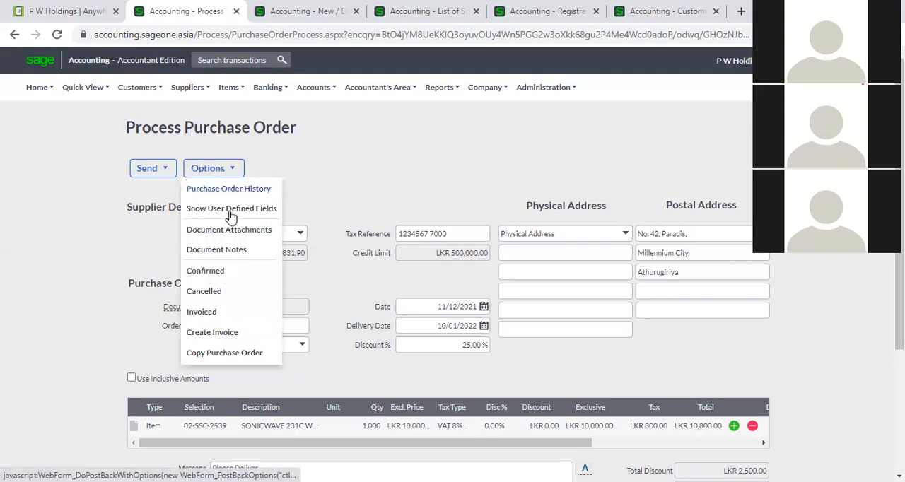
left_click(245, 353)
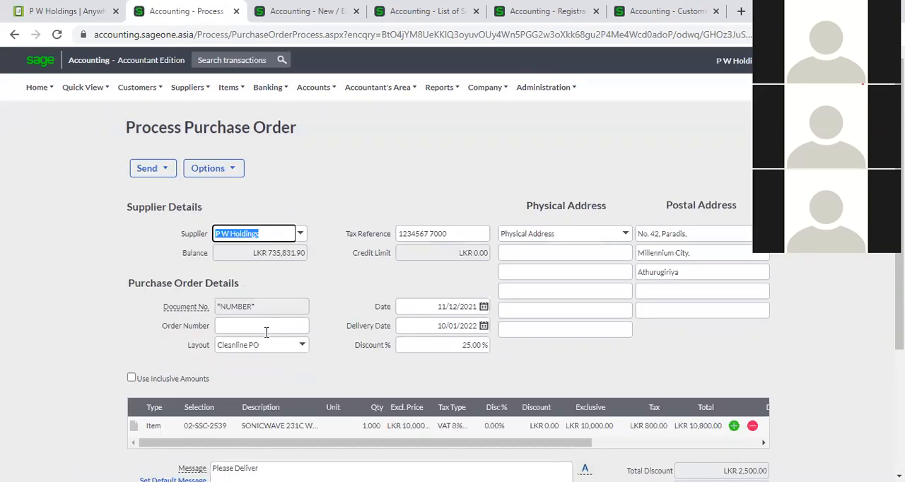
scroll(342, 297, "down", 2)
scroll(342, 297, "down", 1)
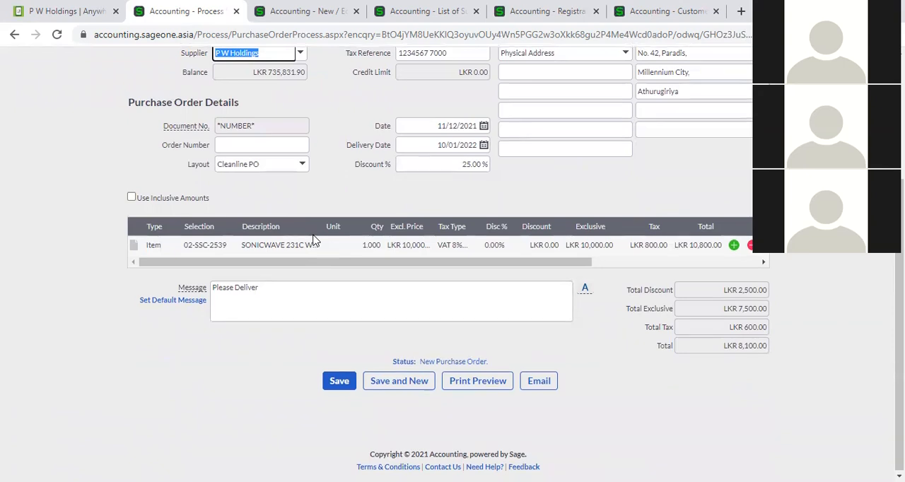
scroll(315, 242, "up", 1)
left_click(338, 447)
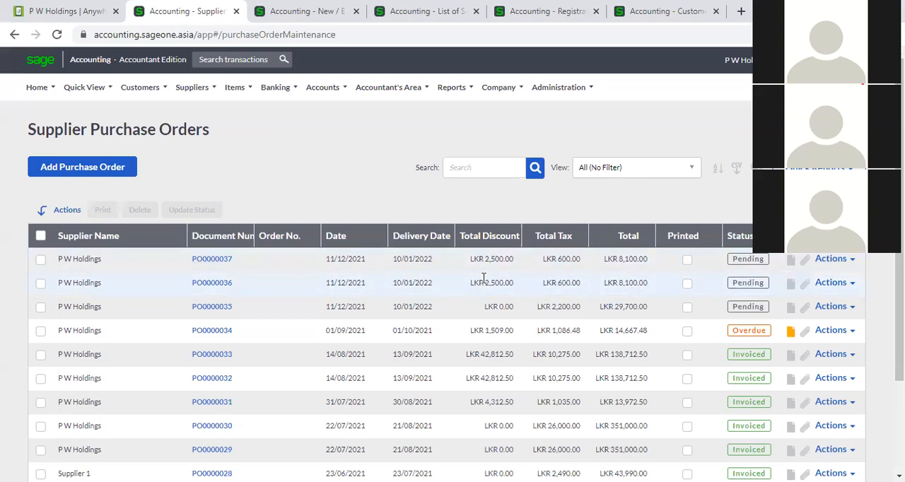
- Set the exclusive price of the item line in purchase order PO0000037 to 12000 and save the order
left_click(227, 260)
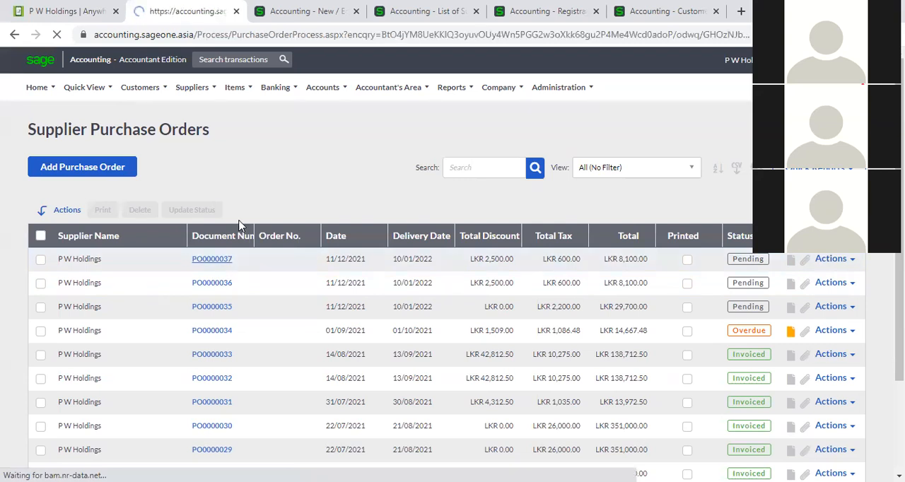
scroll(318, 262, "down", 2)
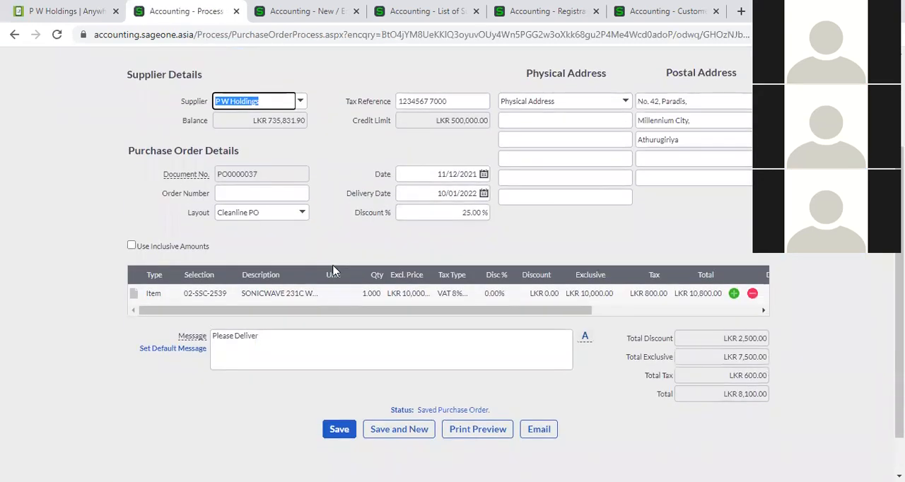
left_click(399, 293)
type("12000")
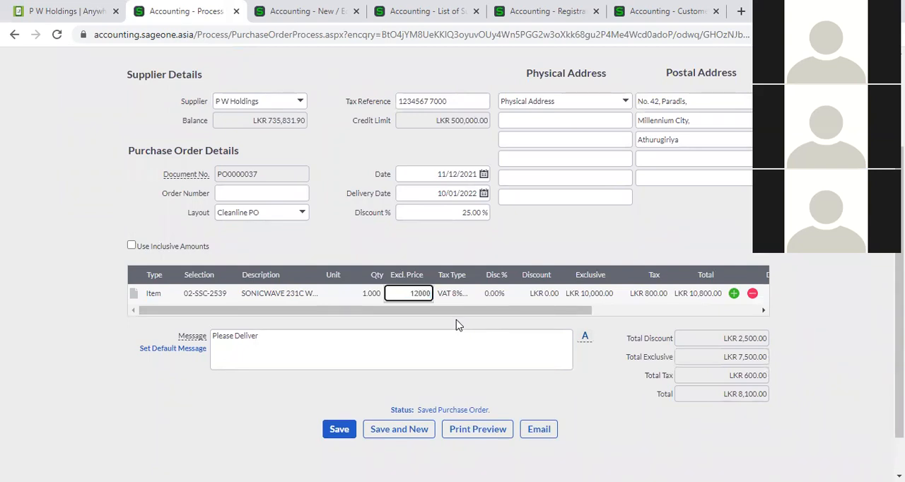
left_click(468, 256)
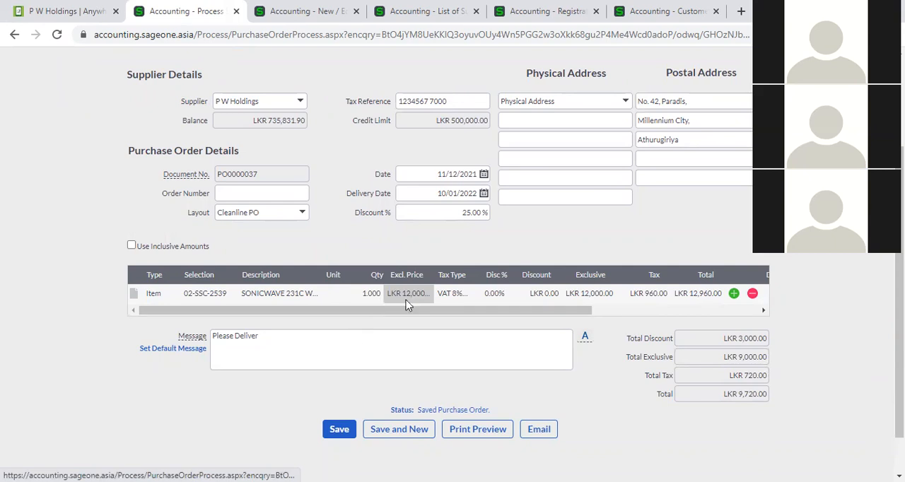
left_click(345, 434)
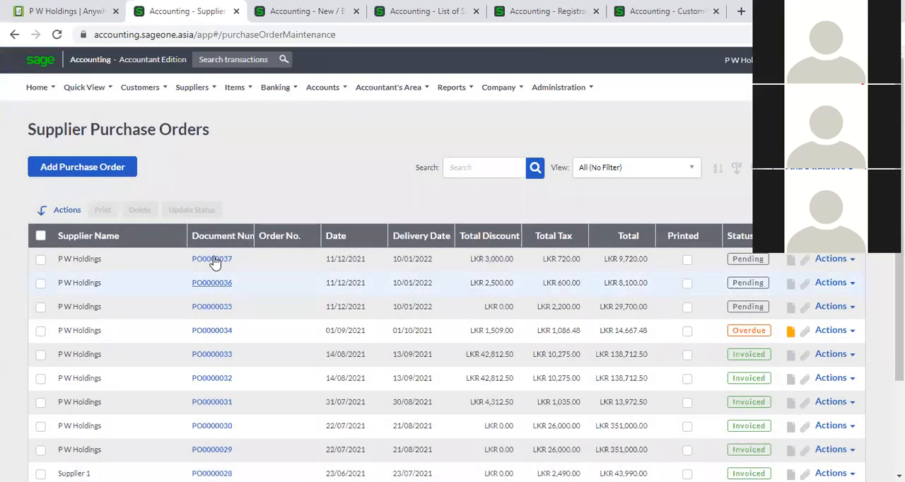
- Reopen purchase order PO0000037, examine its purchase order history for the edit, and close the history
left_click(215, 260)
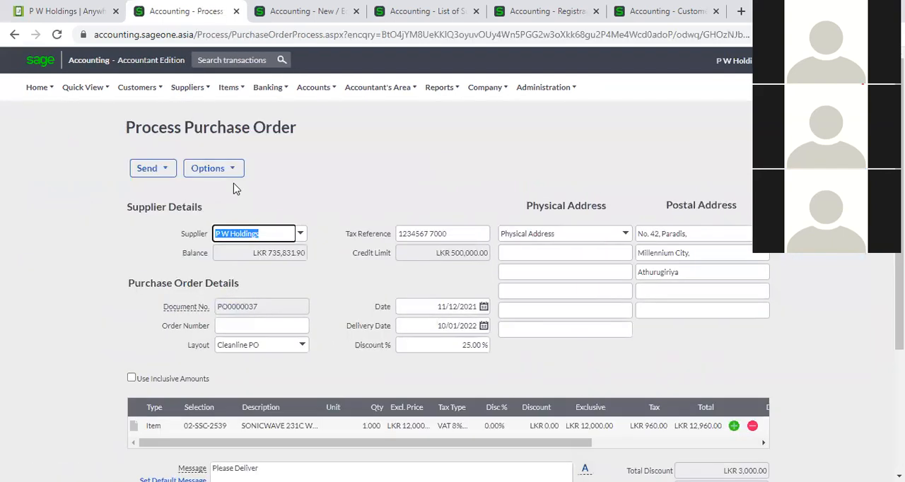
left_click(230, 170)
left_click(236, 189)
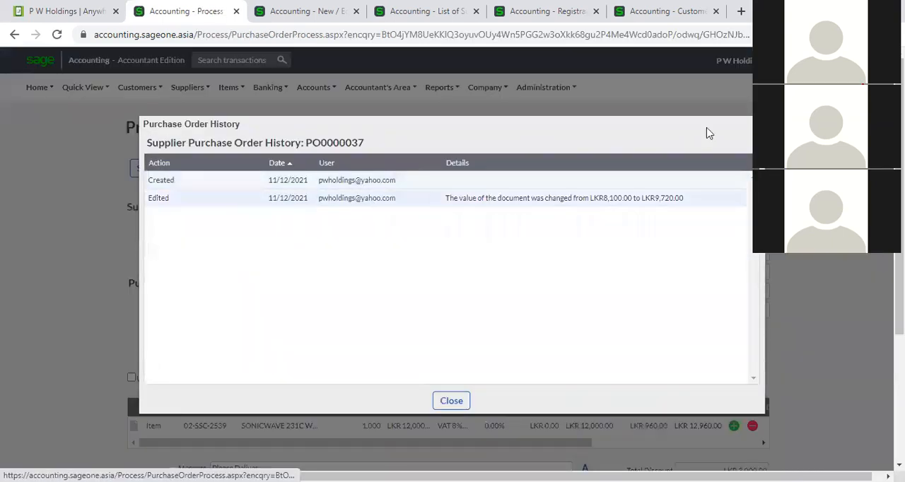
left_click(753, 125)
left_click(236, 171)
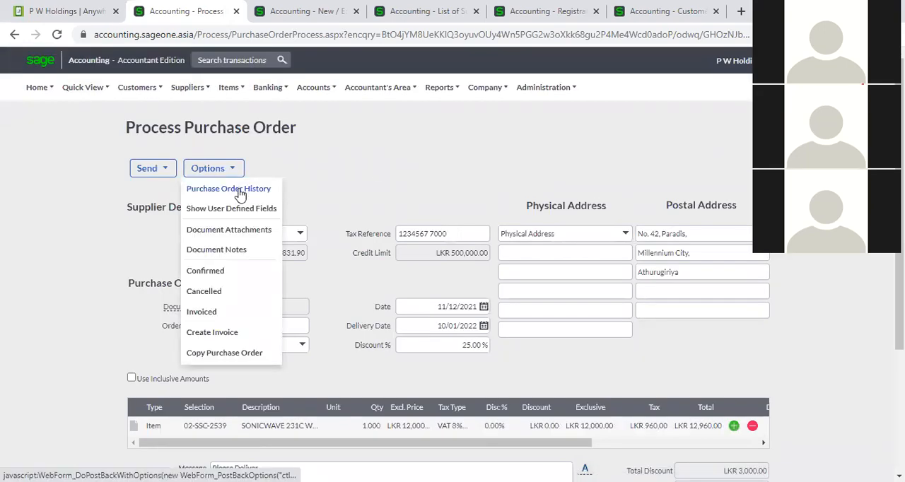
left_click(240, 189)
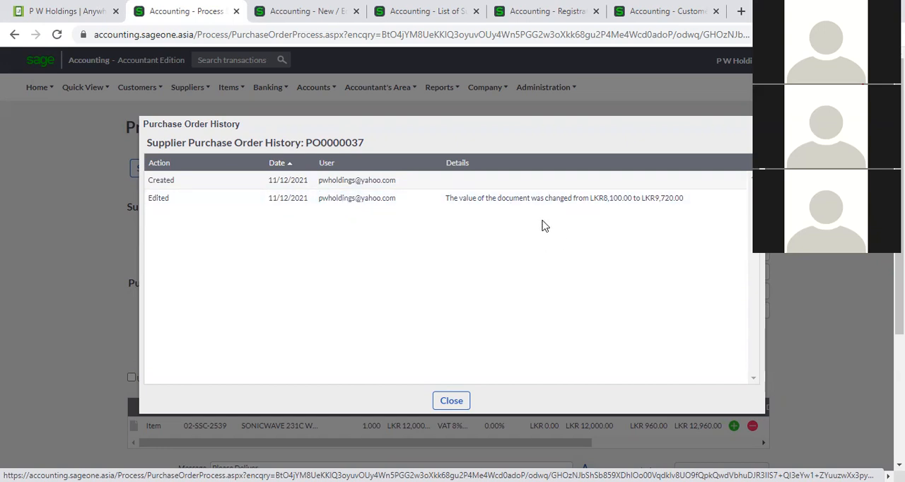
left_click(453, 400)
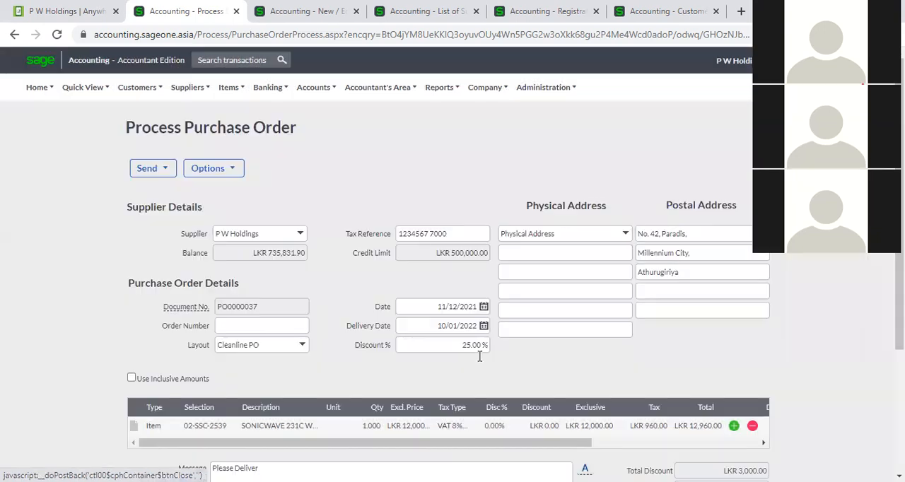
- Look over the details of purchase order PO0000037 and return to the supplier purchase orders list
scroll(488, 367, "down", 3)
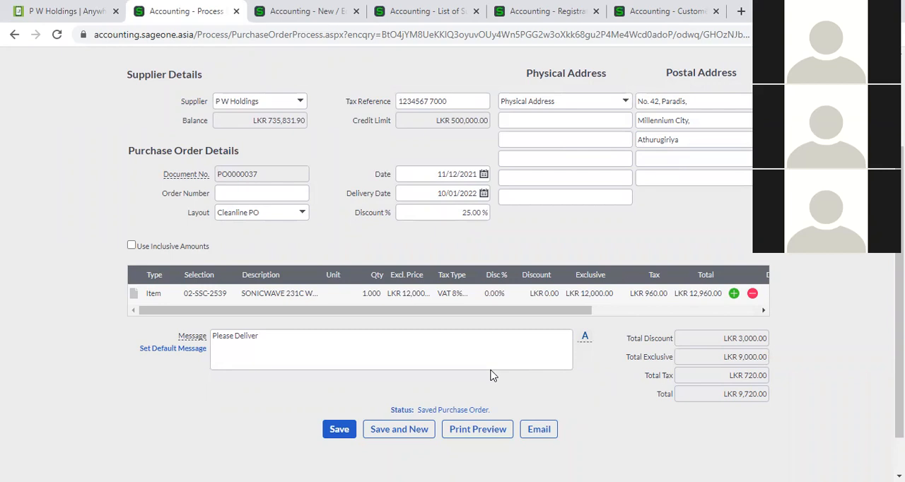
scroll(493, 375, "up", 2)
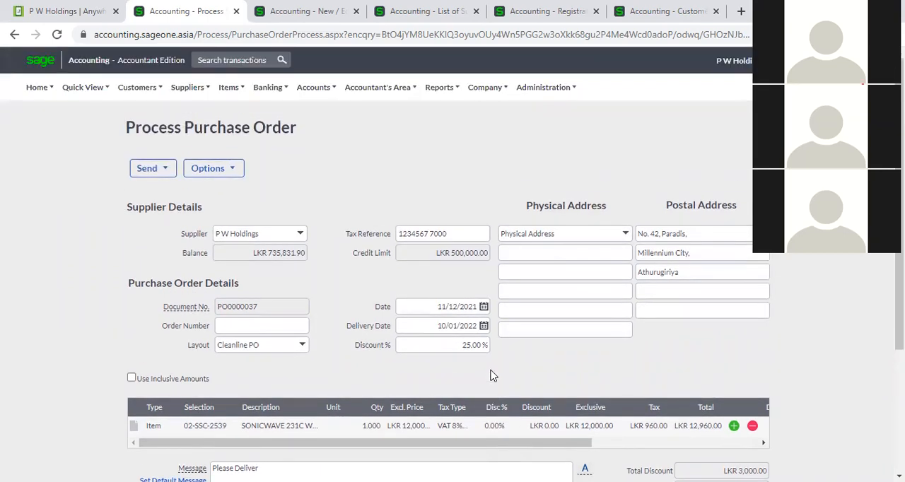
left_click(12, 35)
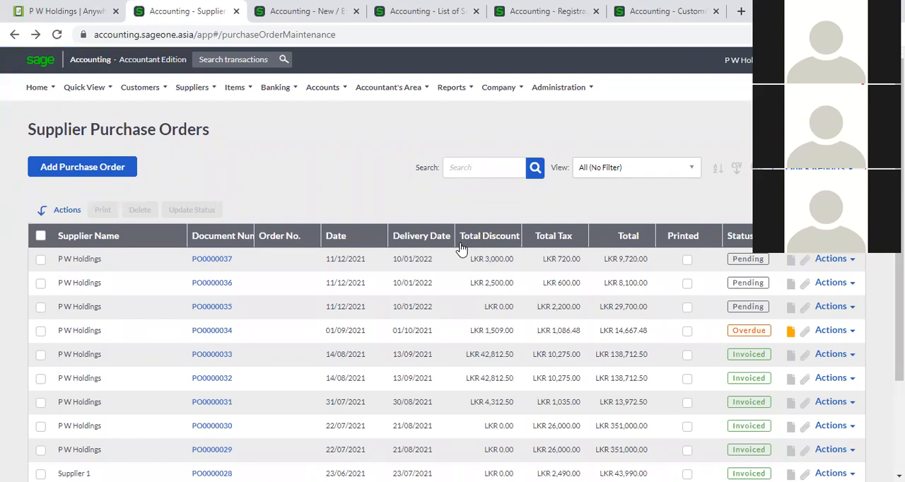
left_click(217, 263)
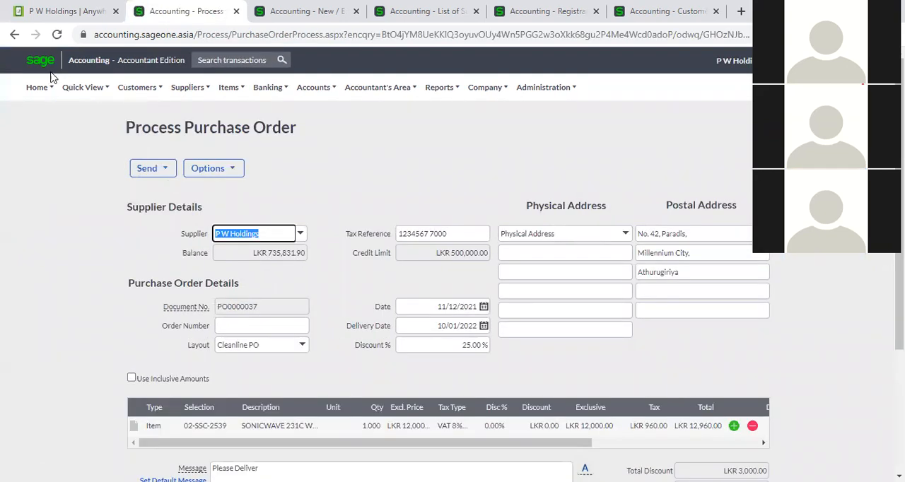
left_click(14, 34)
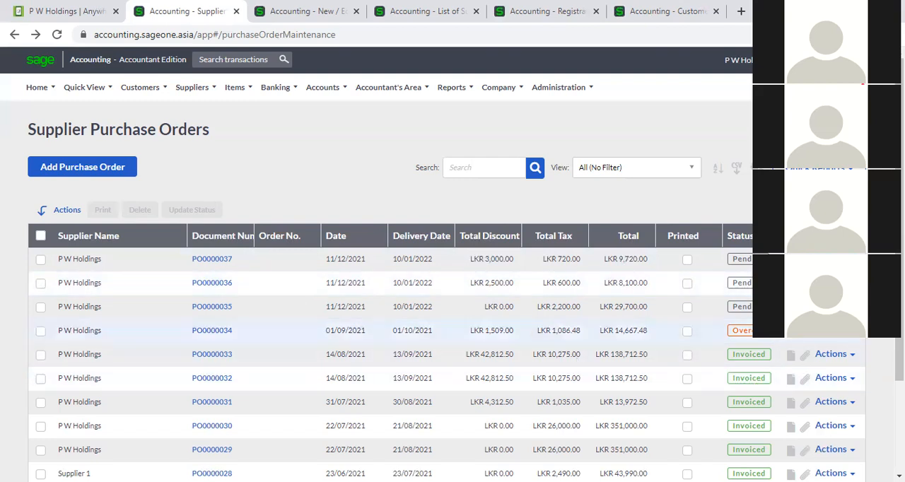
- Open the document notes of purchase order PO0000034, examine the existing note, and close the notes
left_click(792, 336)
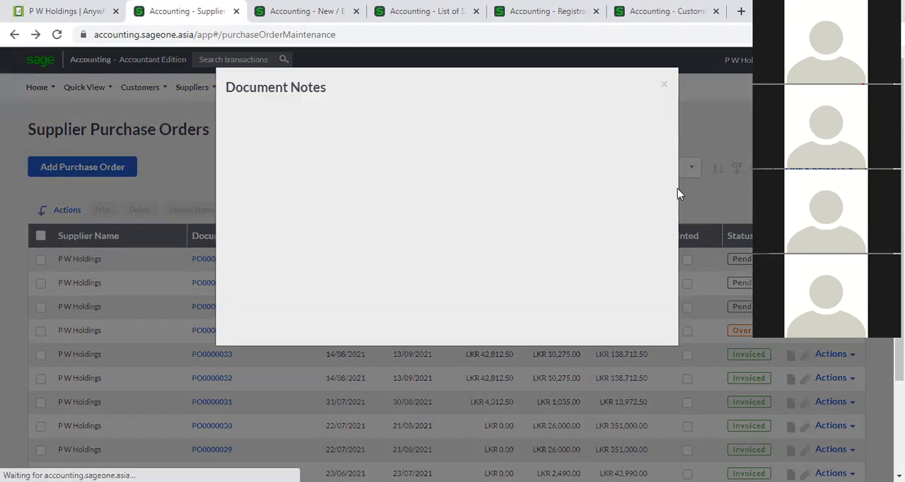
left_click(665, 87)
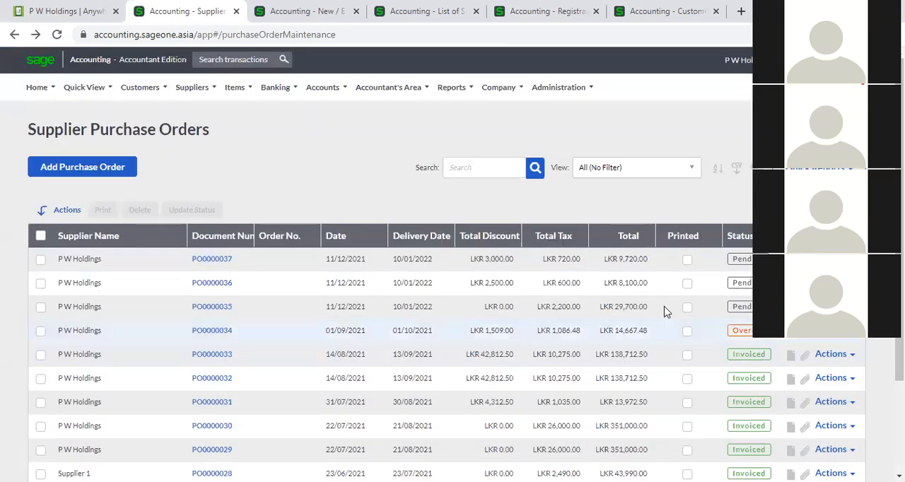
left_click(791, 332)
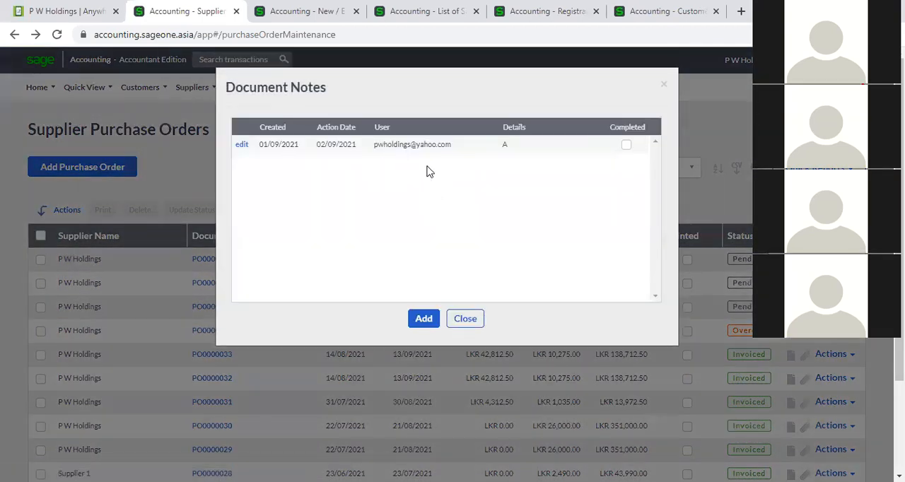
left_click(466, 318)
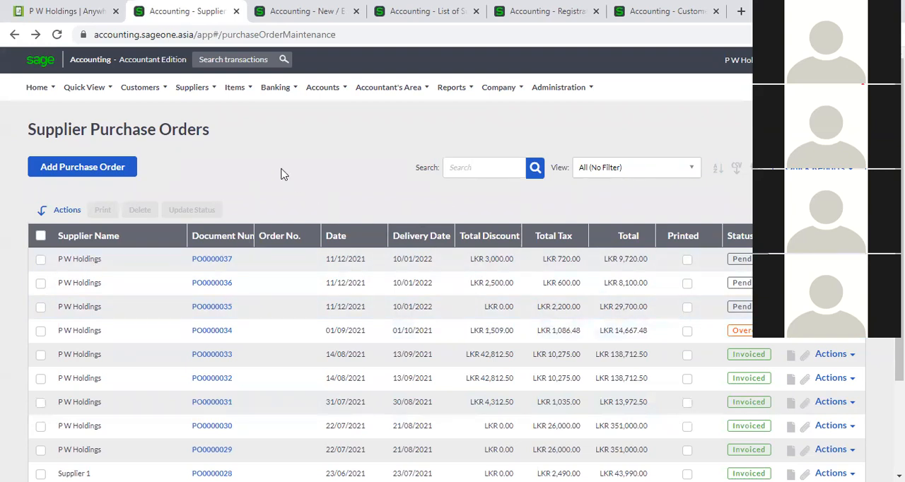
- Go to the list of supplier invoices
left_click(191, 89)
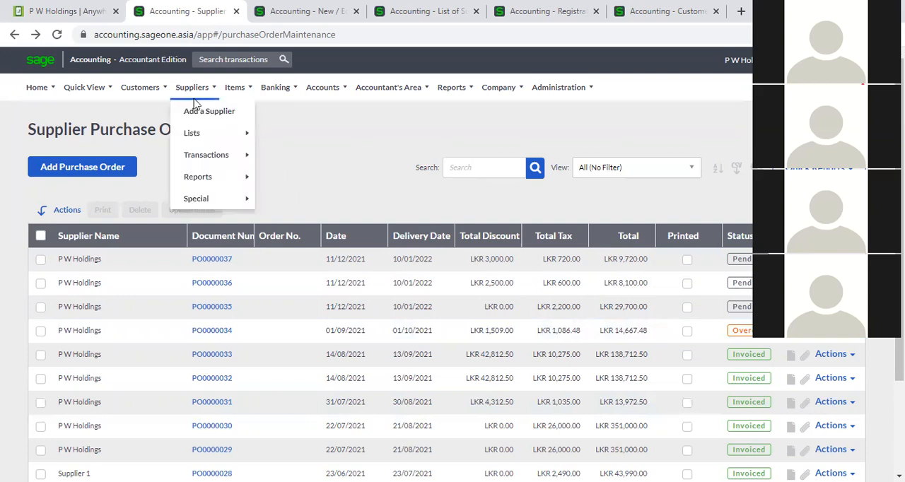
mouse_move(199, 155)
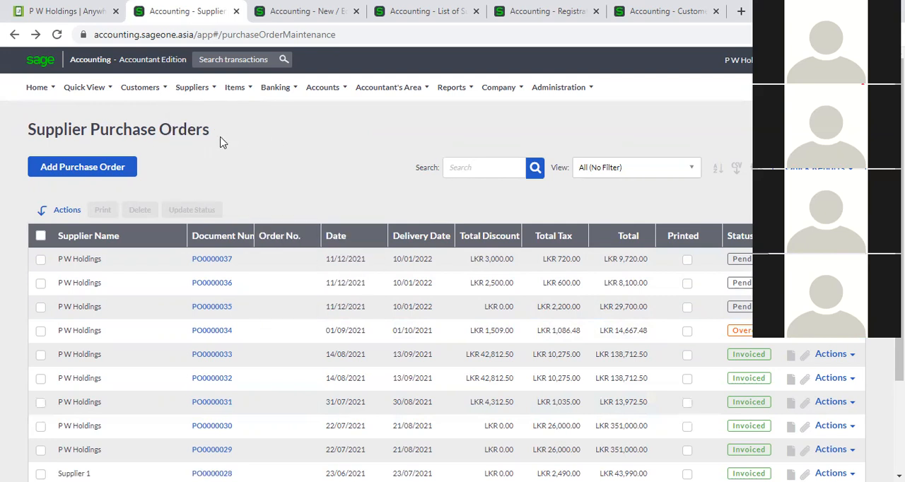
left_click(192, 87)
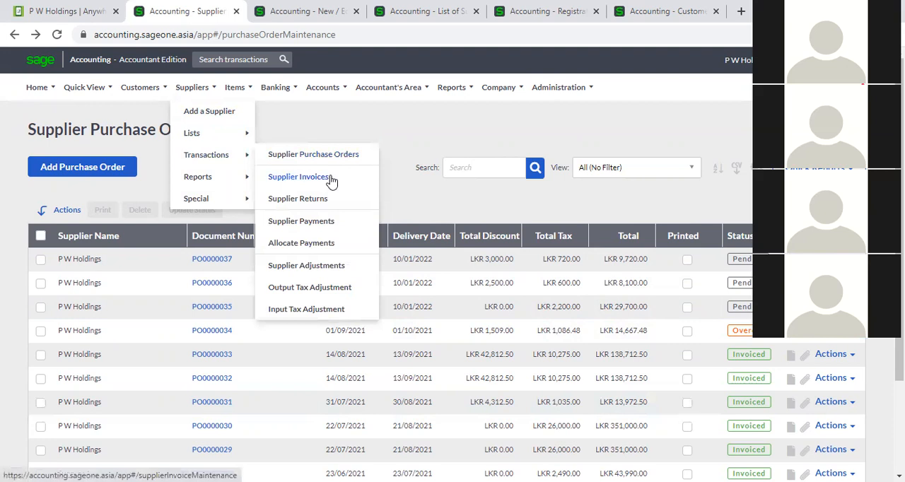
left_click(330, 178)
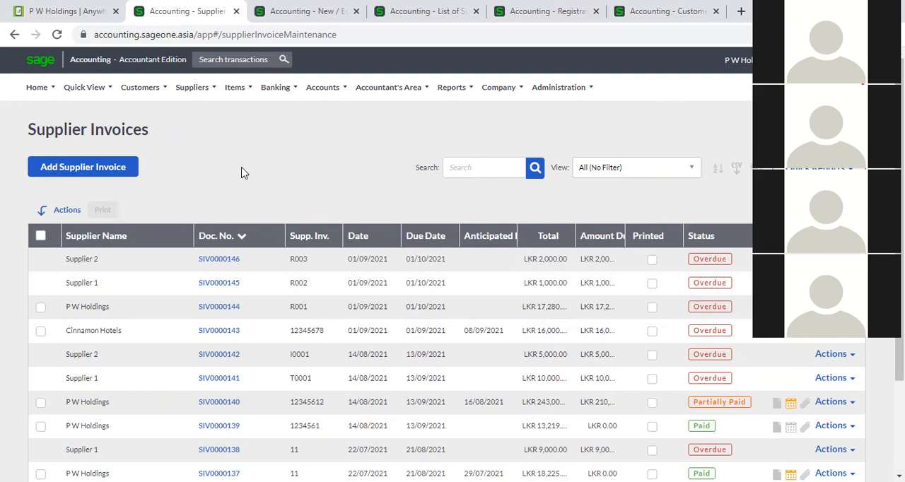
- Start a new supplier invoice and choose Cinnamon Hotels as the supplier
left_click(102, 174)
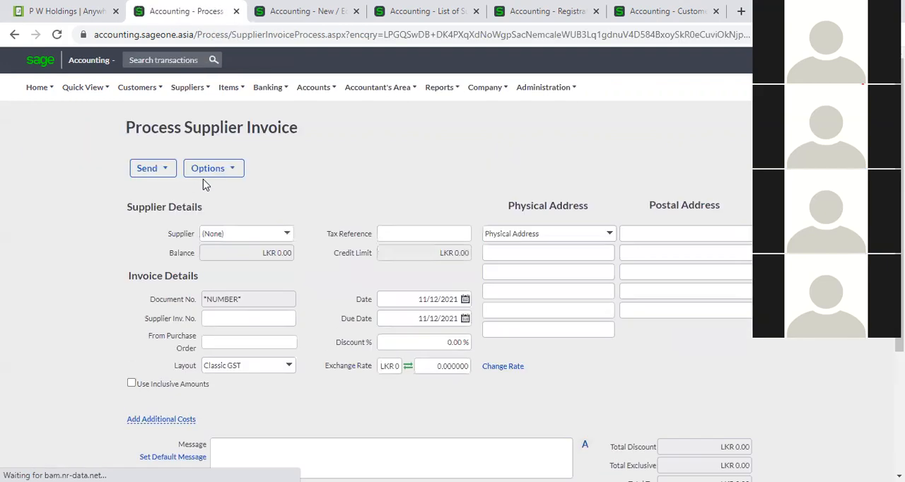
left_click(294, 235)
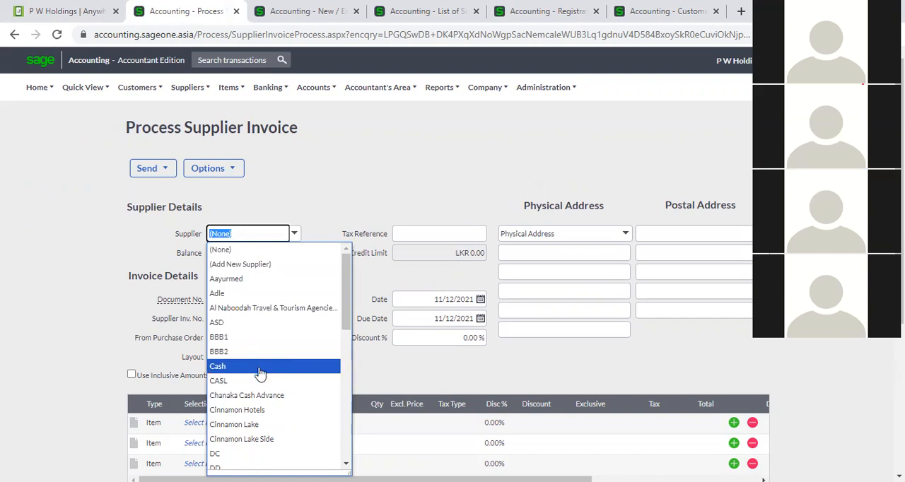
left_click(280, 410)
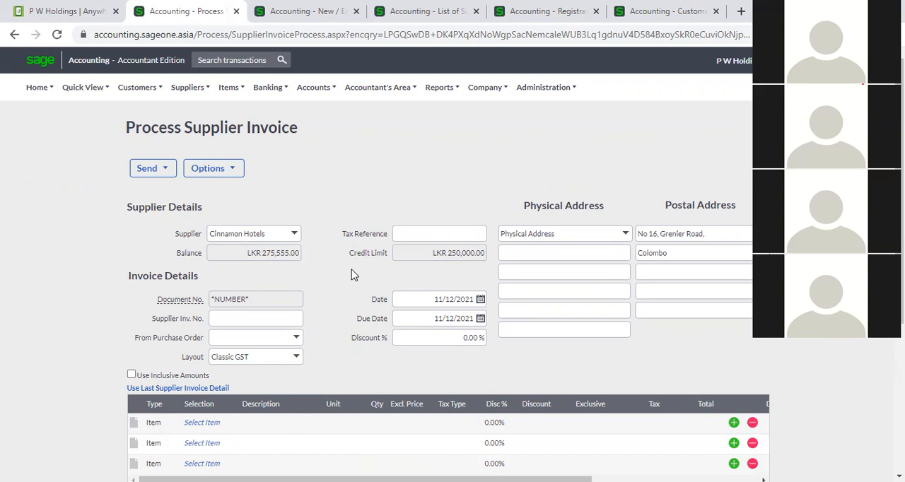
- Add item A00001 (2 BR) to the first invoice line and set its exclusive price to 50000
scroll(351, 273, "down", 2)
left_click(221, 293)
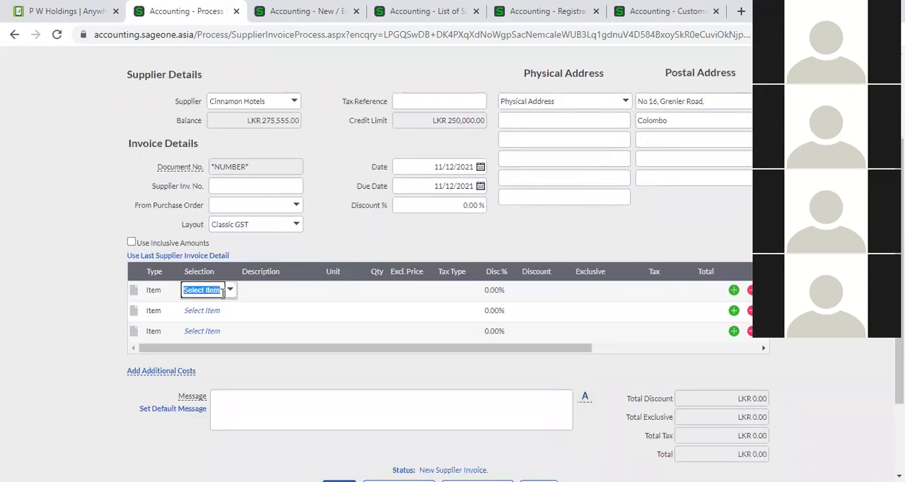
left_click(230, 291)
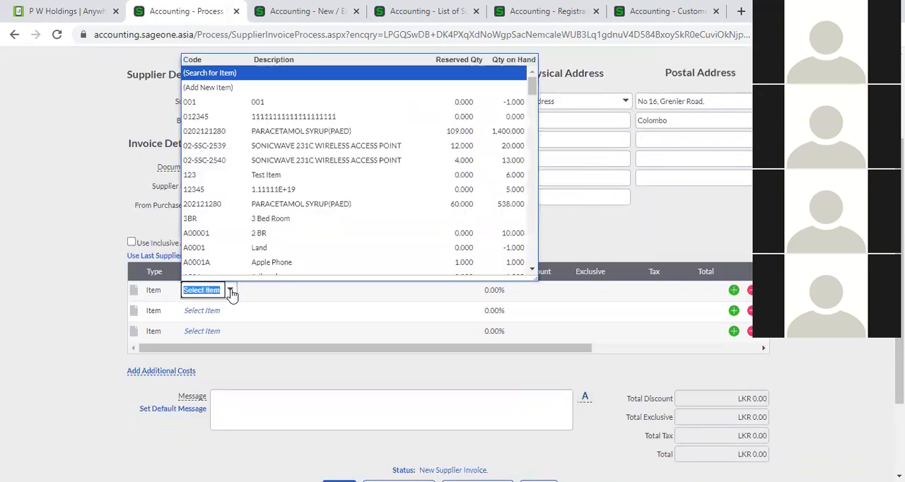
left_click(242, 234)
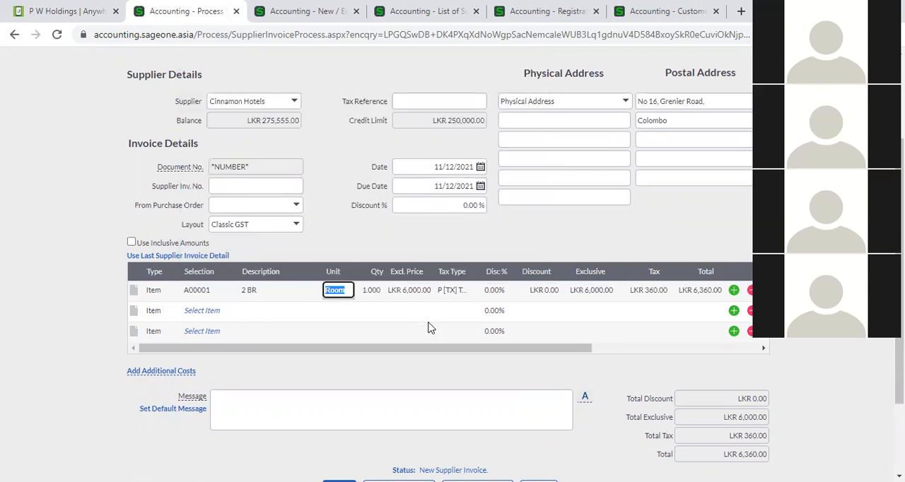
key("Tab")
key("Tab")
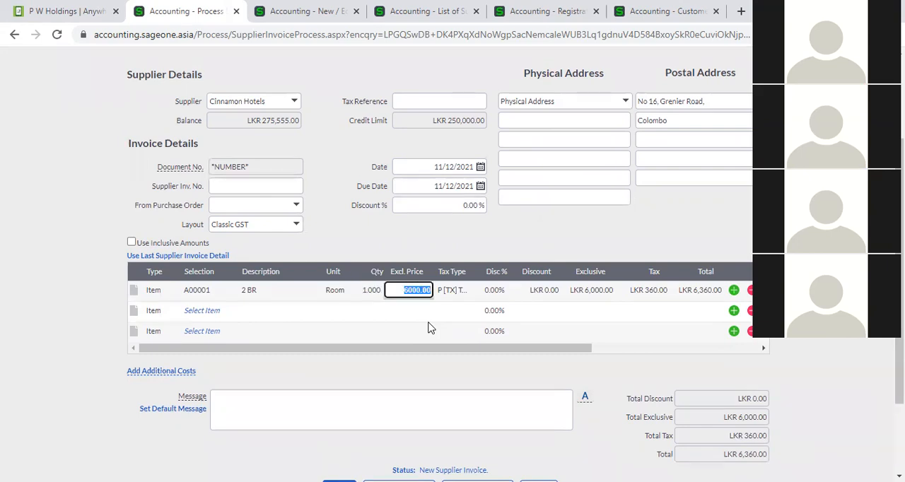
type("50000")
key("Tab")
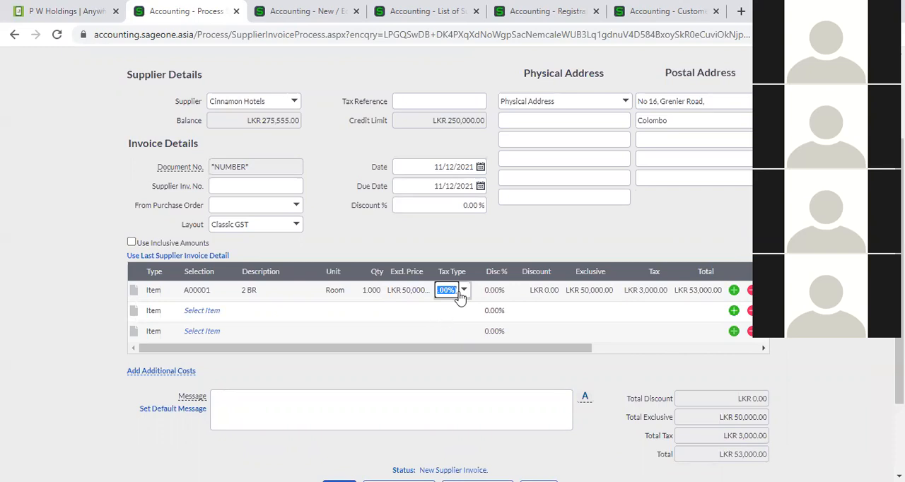
- Set the tax type of the A00001 line to VAT 8% (8.00%)
left_click(461, 292)
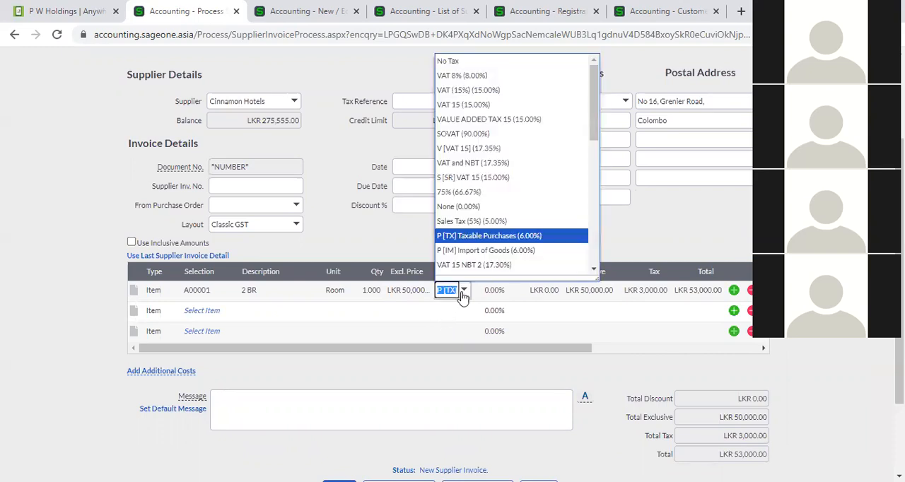
left_click(473, 76)
key("Tab")
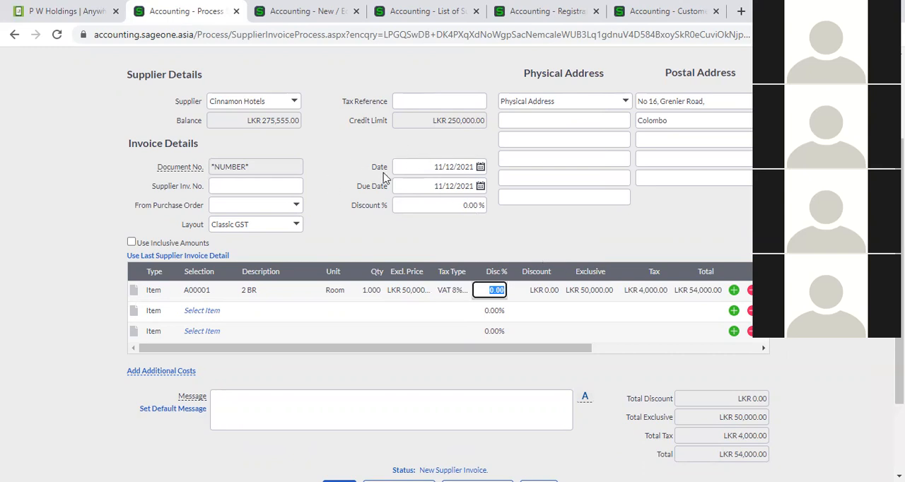
- Check the invoice date and enter CSI0001 as the supplier invoice number
left_click(429, 166)
left_click(429, 165)
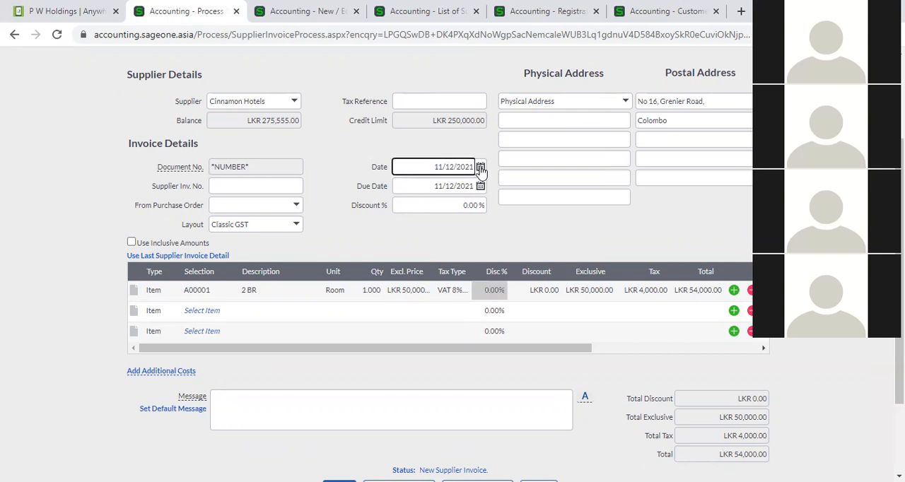
left_click(288, 186)
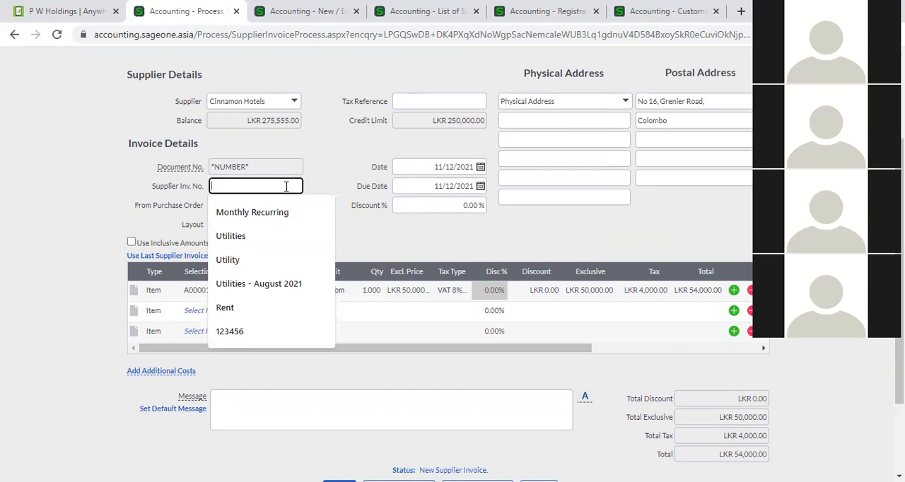
type("CSI0001")
key("Tab")
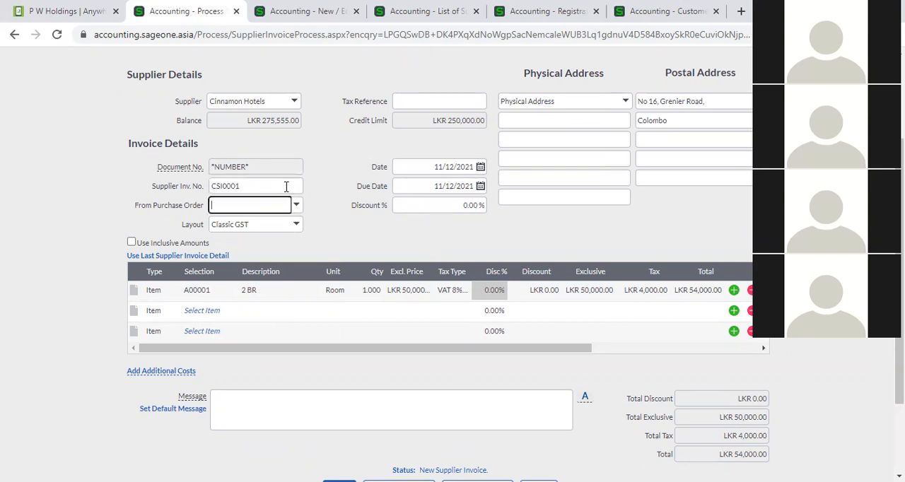
left_click(342, 225)
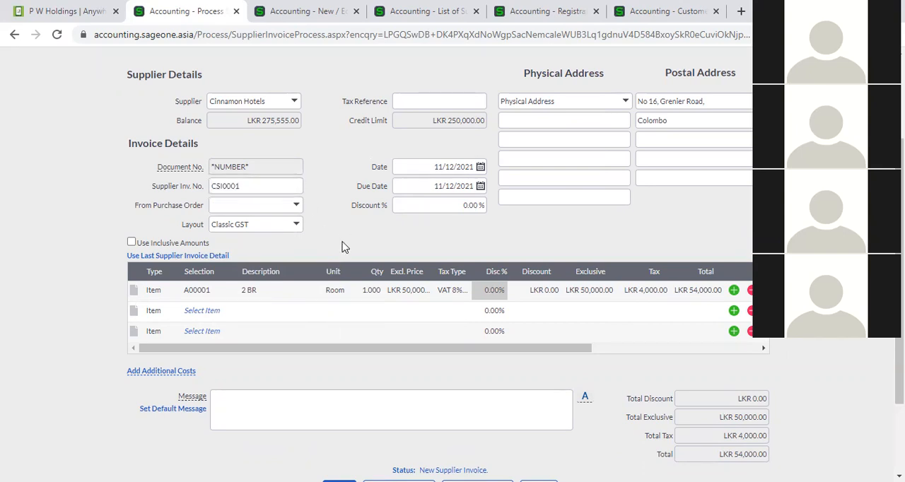
- Review the new Cinnamon Hotels invoice, including its supplier details, item line, exclusive price, totals and save options
scroll(357, 276, "down", 3)
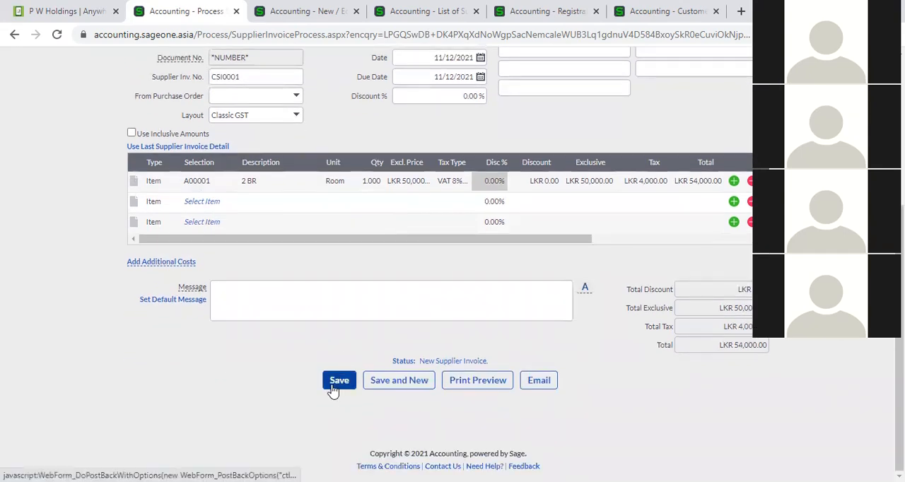
scroll(377, 376, "up", 2)
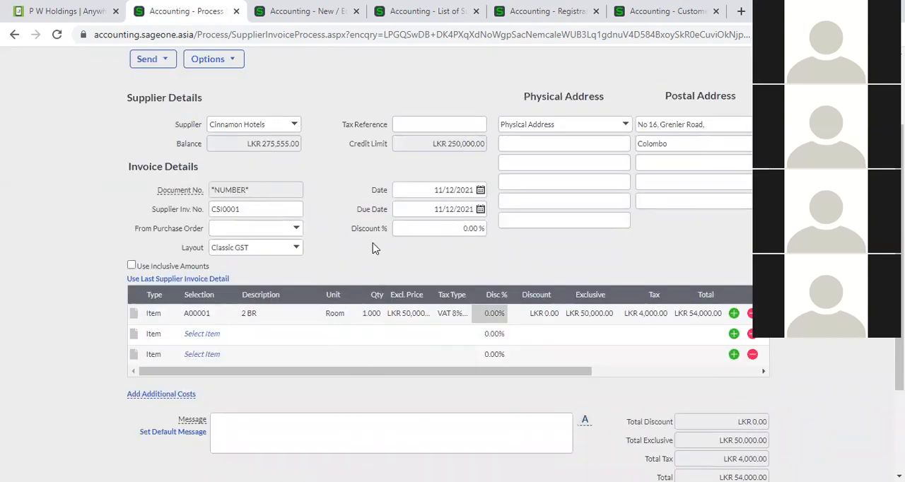
scroll(375, 248, "up", 2)
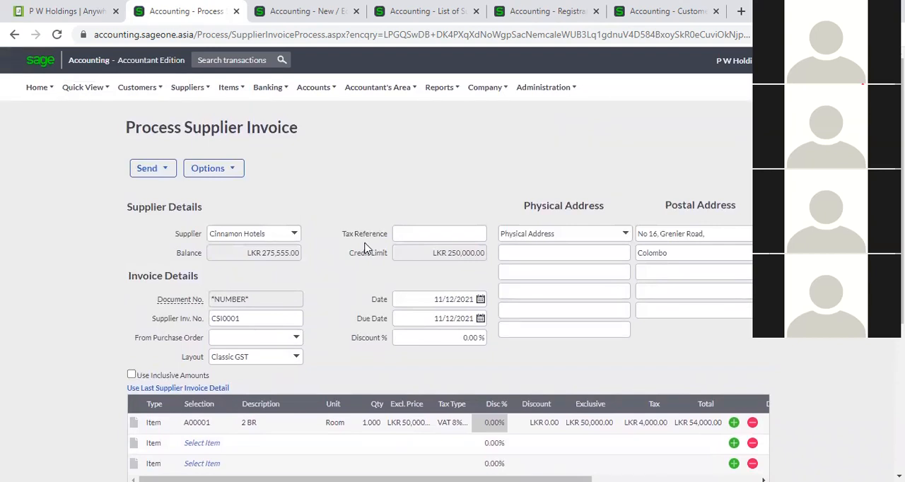
scroll(366, 248, "down", 2)
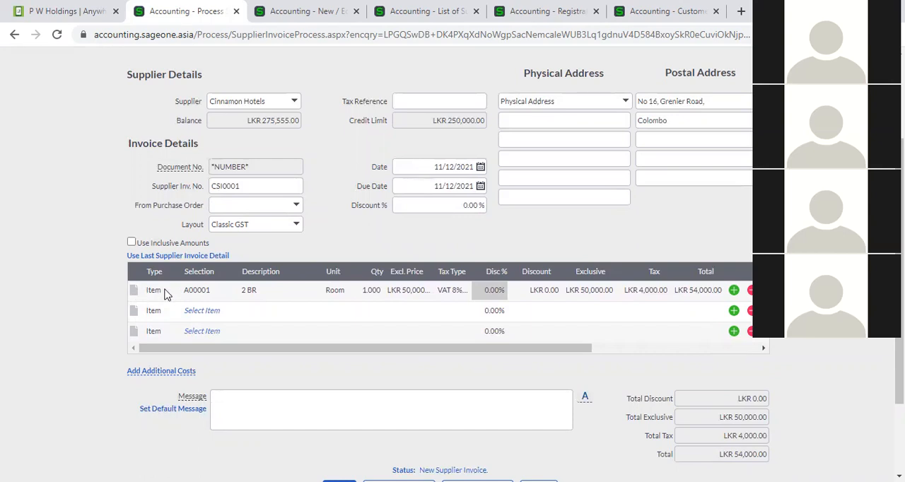
left_click(212, 290)
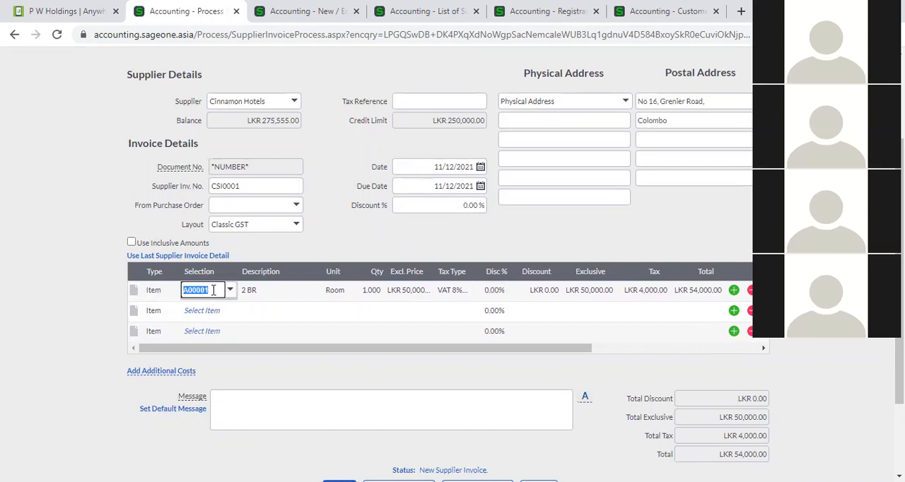
left_click(407, 291)
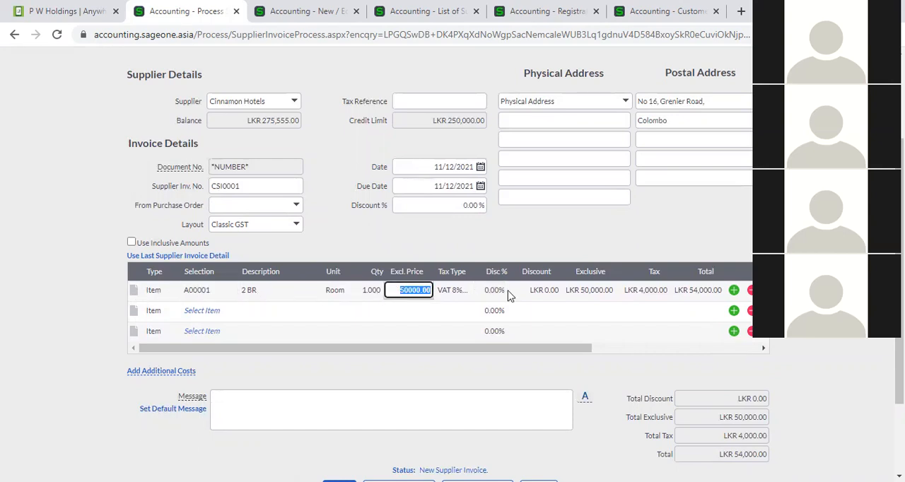
scroll(509, 295, "down", 3)
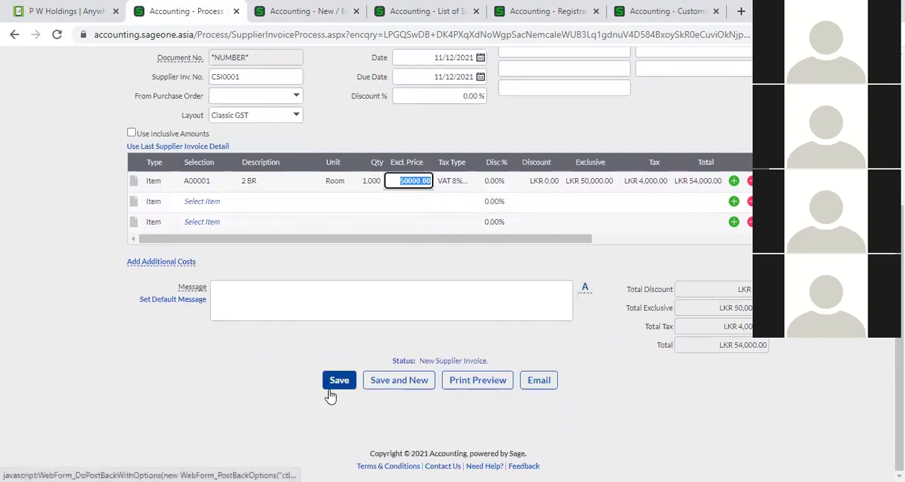
scroll(330, 395, "up", 2)
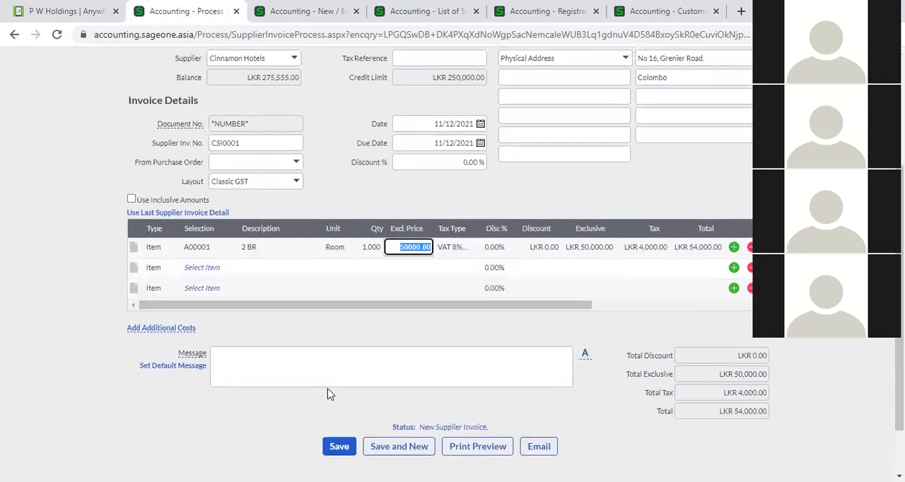
left_click(339, 200)
scroll(331, 230, "up", 4)
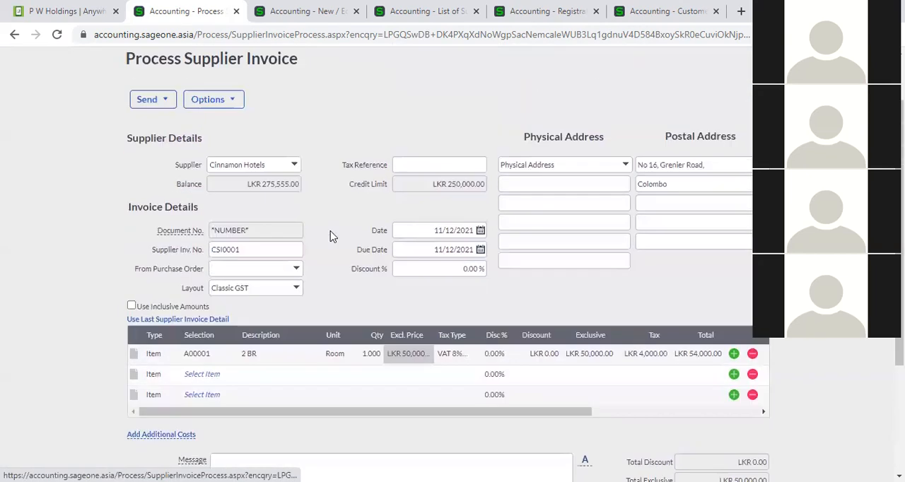
scroll(339, 237, "up", 1)
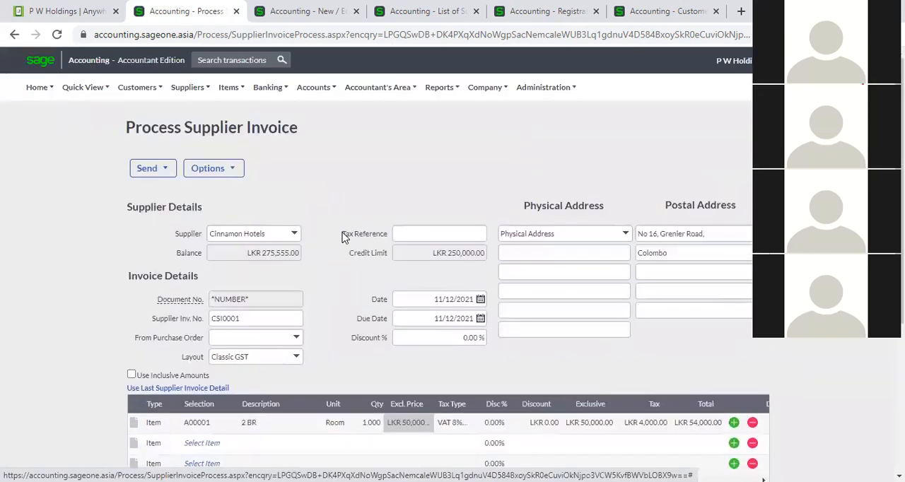
- Leave the new invoice without saving it and return to the supplier invoices list
mouse_move(187, 88)
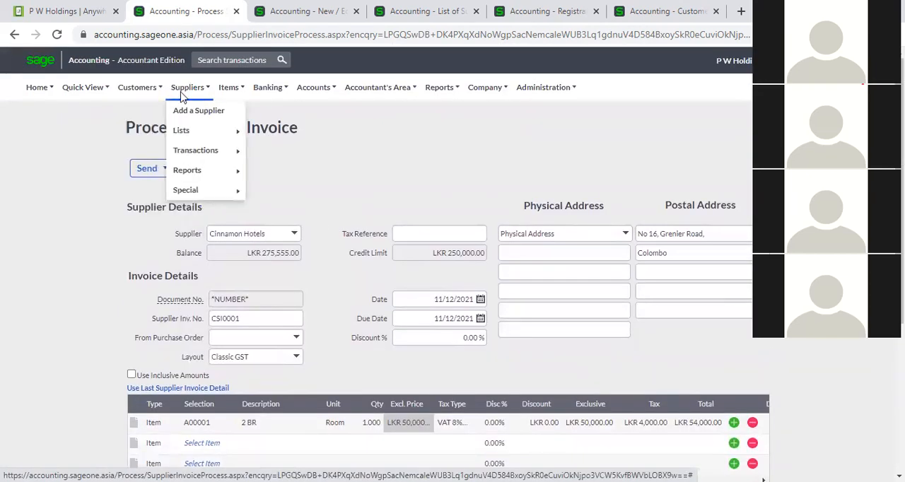
mouse_move(237, 151)
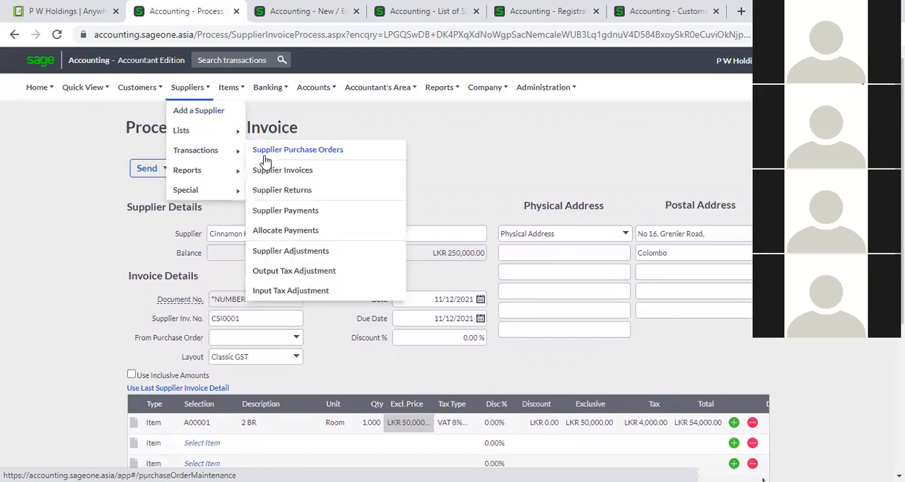
left_click(300, 170)
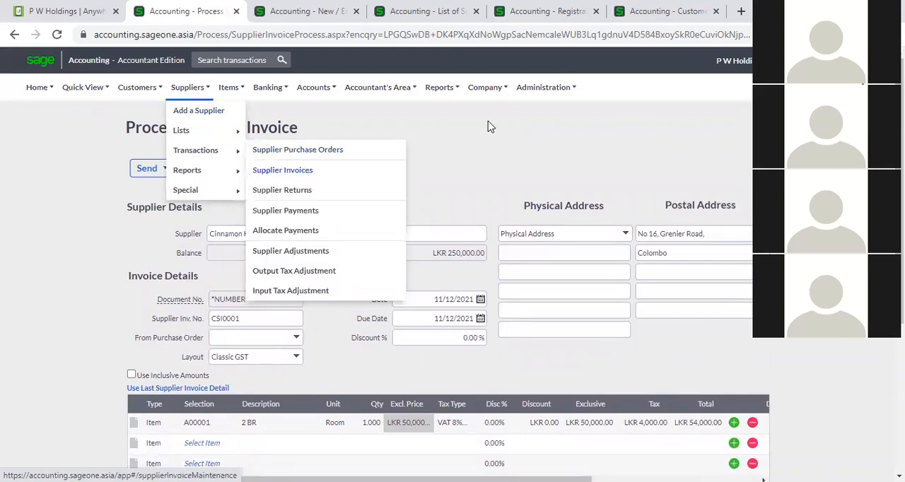
- Add a new blank supplier invoice from the supplier invoices list
left_click(523, 111)
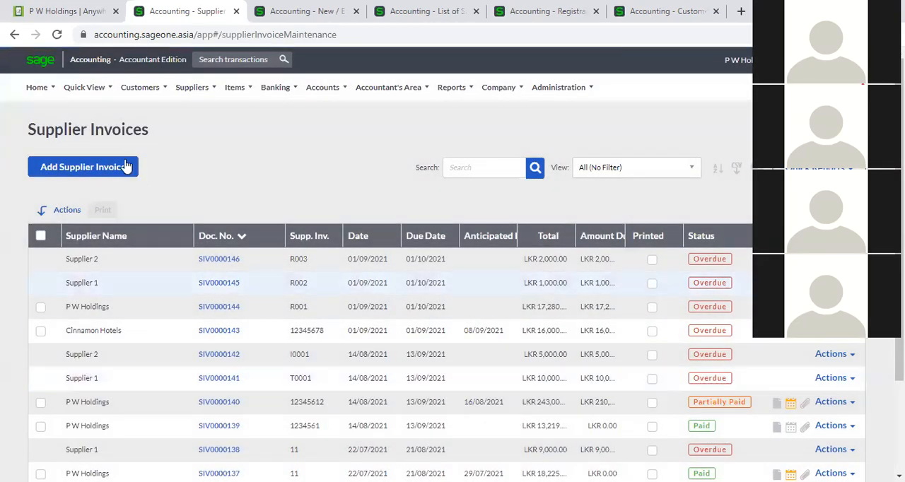
left_click(127, 167)
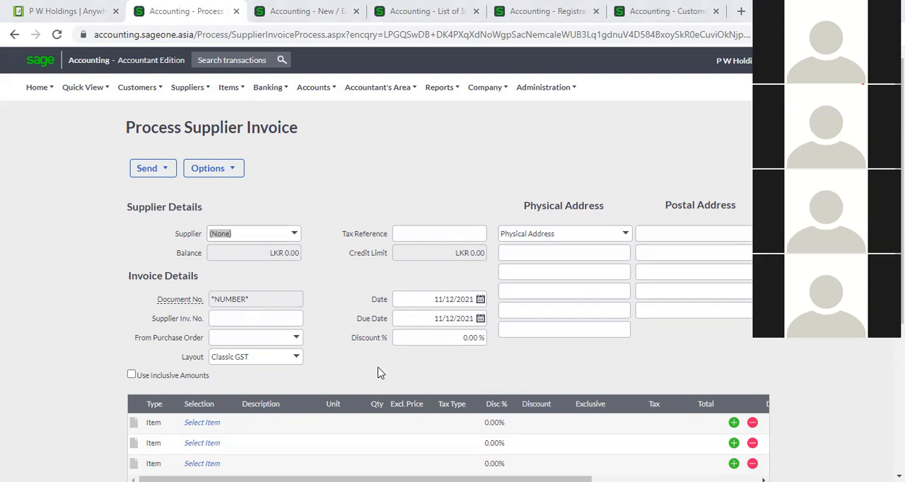
left_click(613, 184)
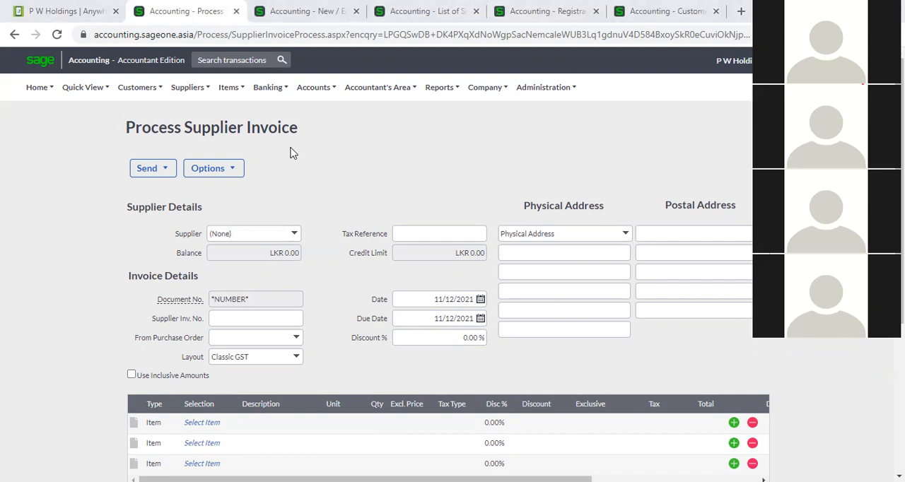
- Leave the blank invoice unsaved and go to the list of supplier purchase orders
left_click(194, 94)
mouse_move(211, 152)
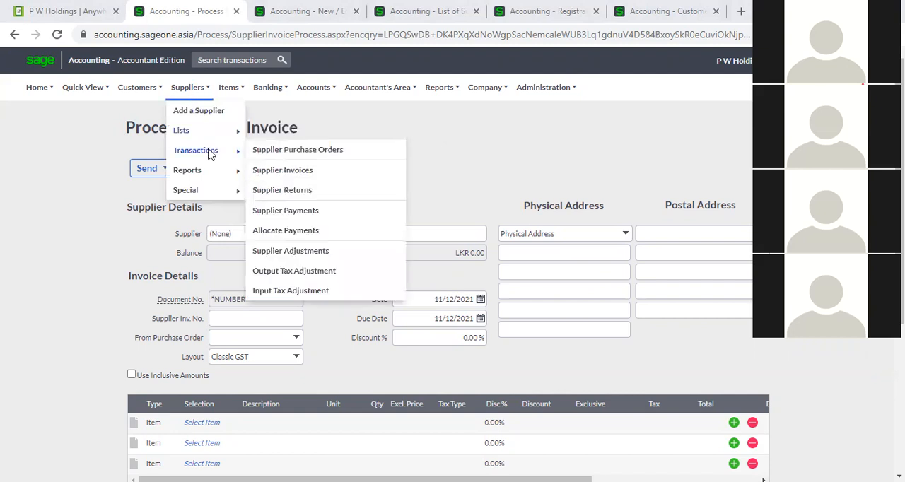
left_click(293, 190)
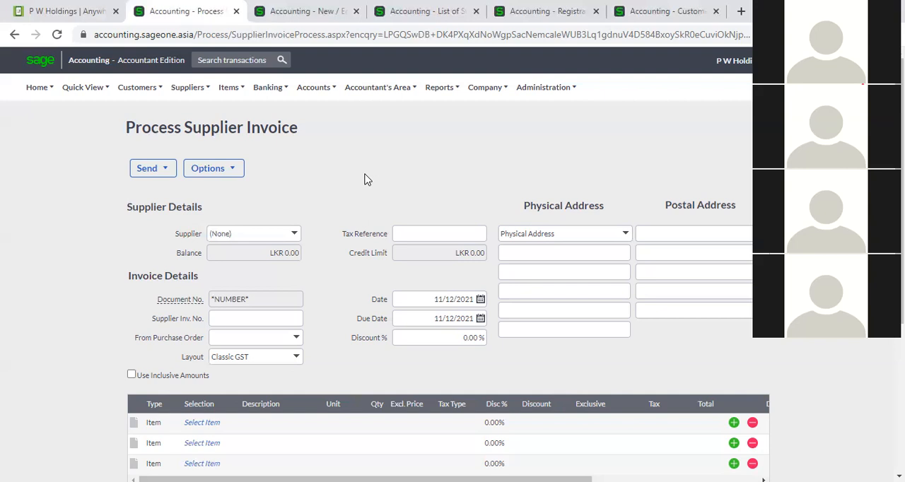
left_click(205, 94)
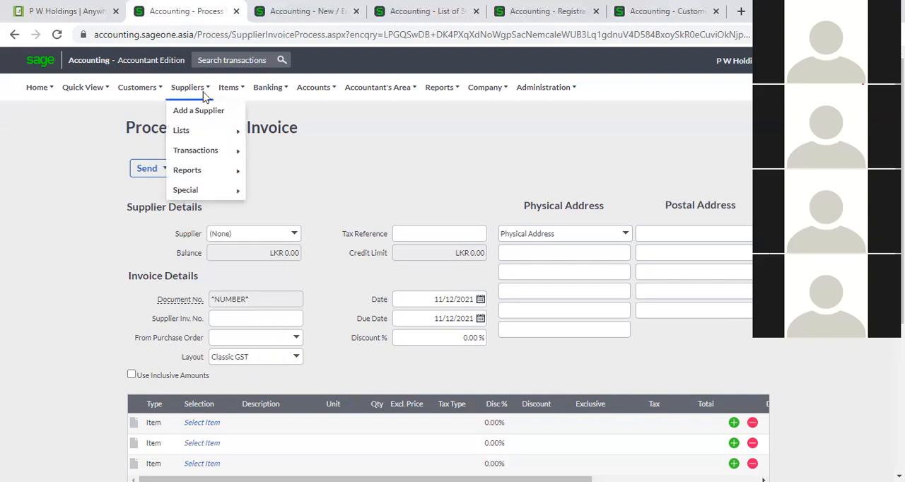
mouse_move(211, 125)
mouse_move(224, 152)
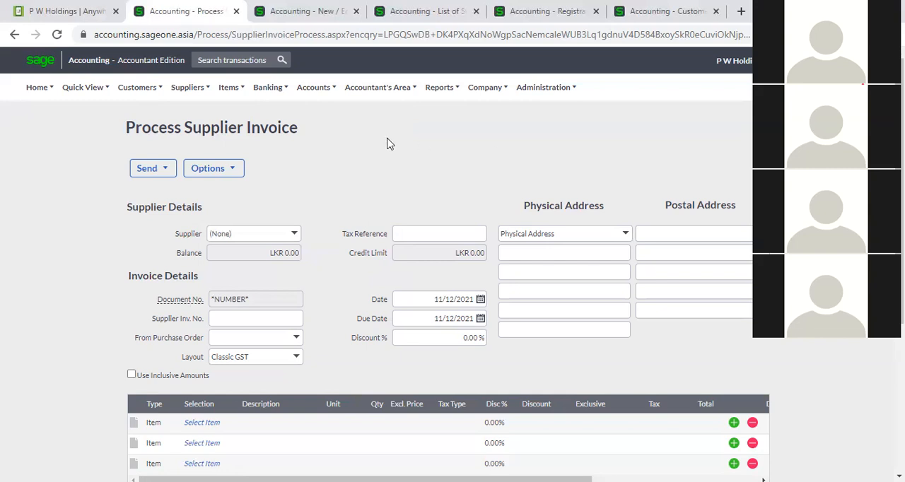
mouse_move(185, 90)
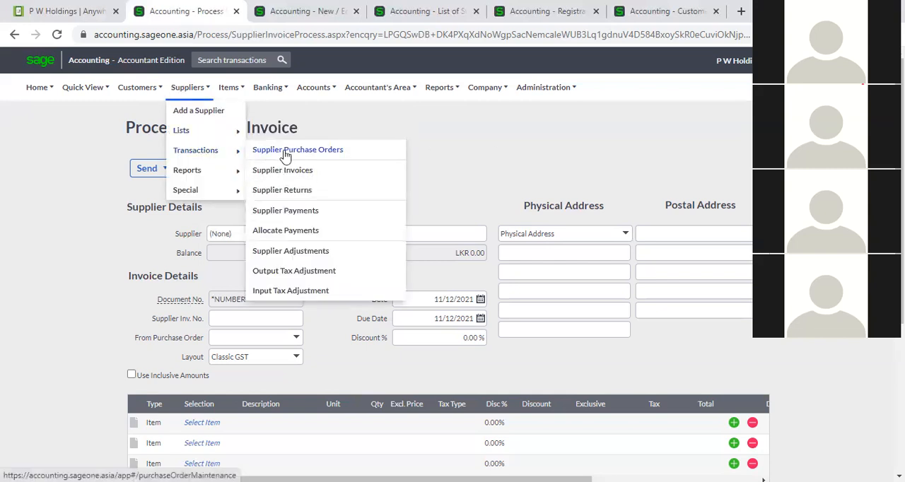
left_click(285, 152)
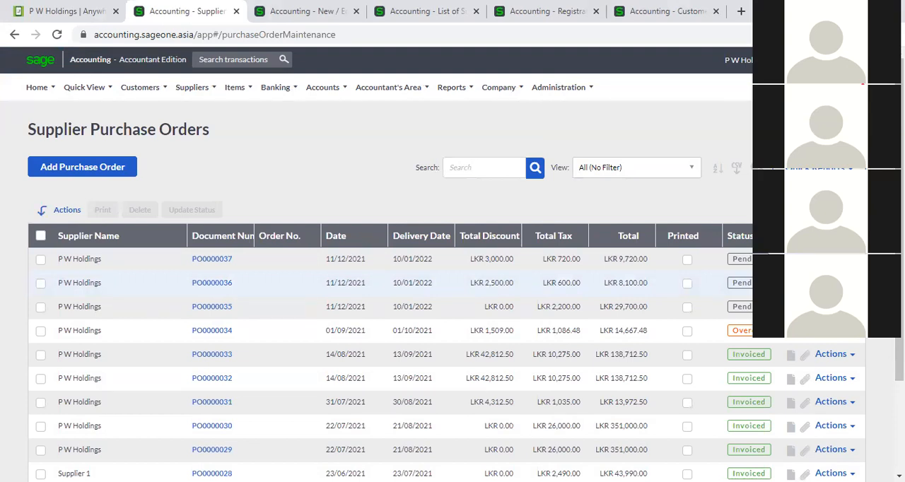
left_click(830, 450)
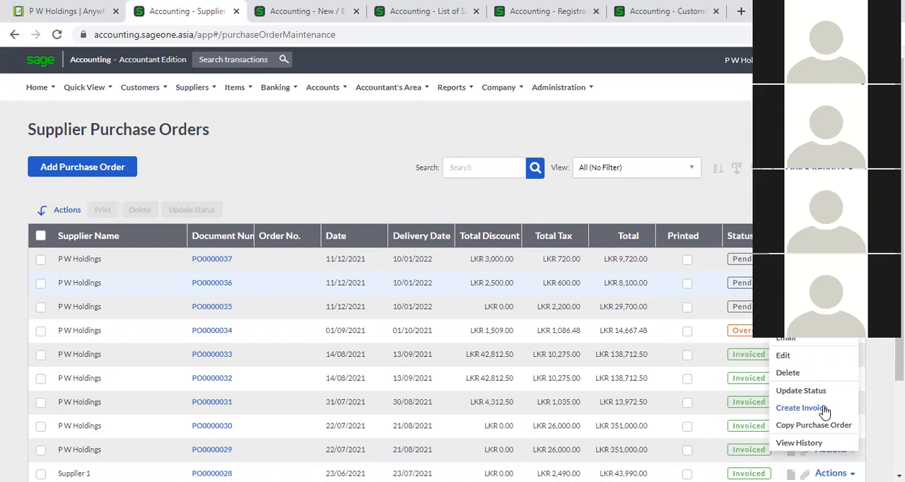
left_click(205, 283)
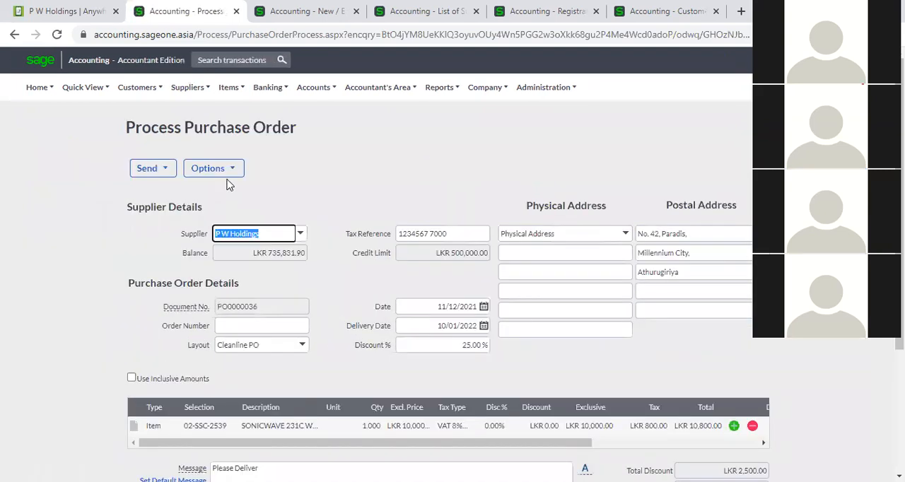
left_click(225, 171)
mouse_move(196, 94)
mouse_move(212, 151)
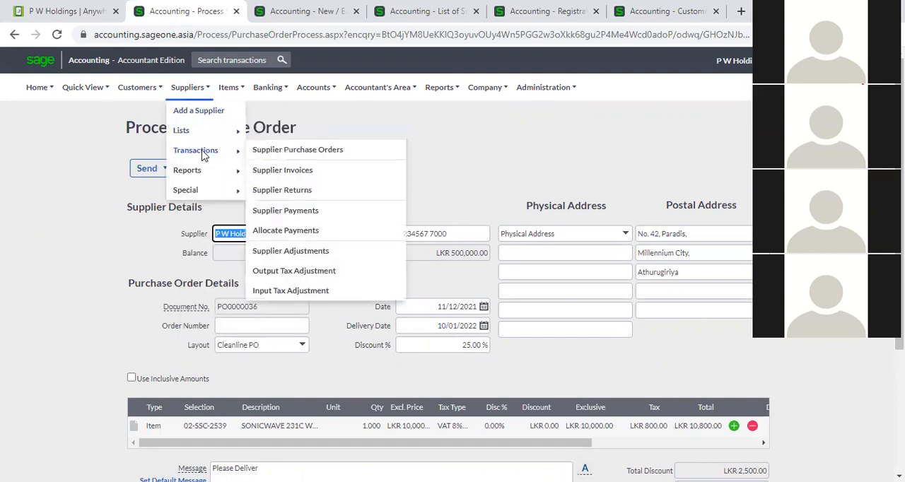
left_click(291, 151)
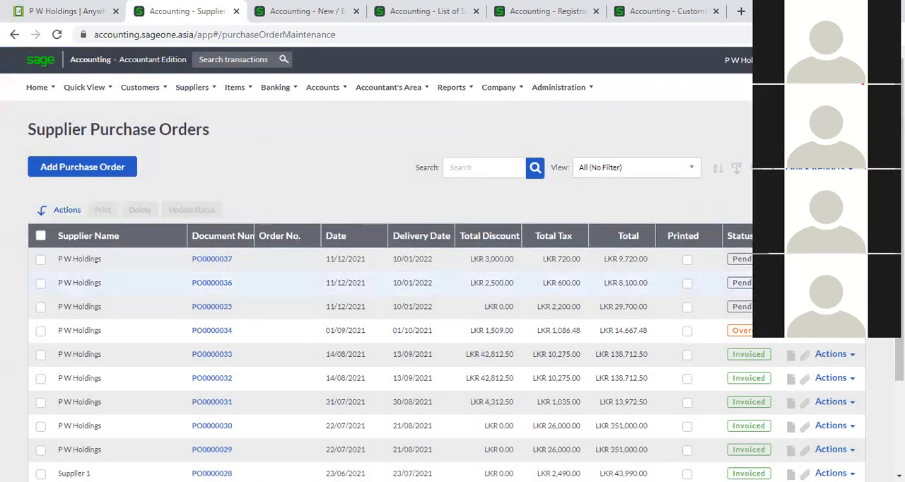
- Create a supplier invoice from the P W Holdings purchase order totalling LKR 8,100.00 and accept changing the order's status to Invoiced
left_click(835, 282)
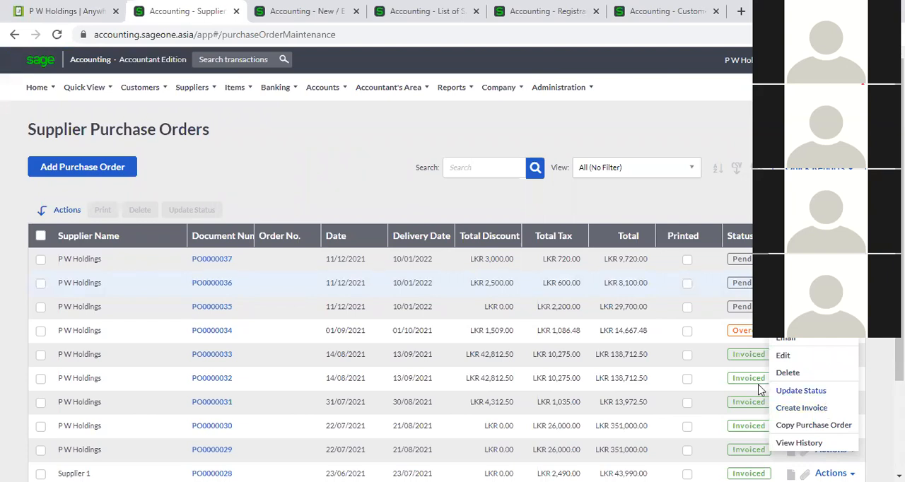
left_click(214, 286)
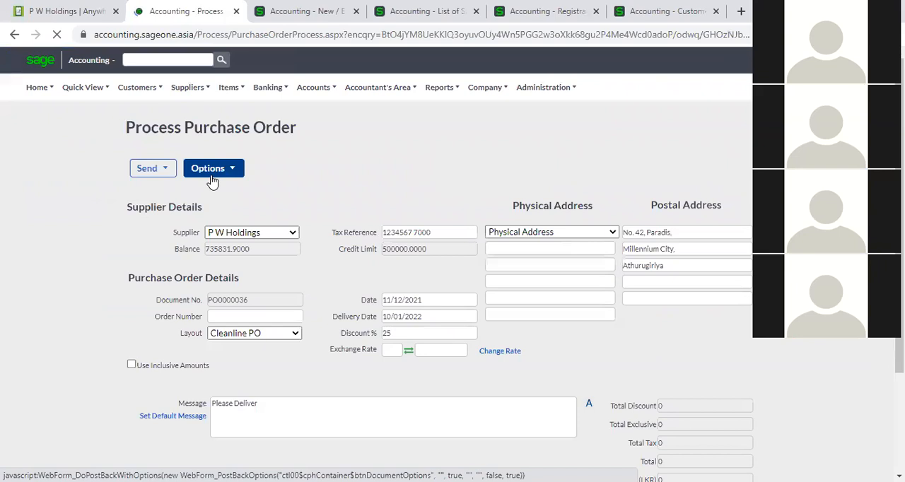
left_click(212, 171)
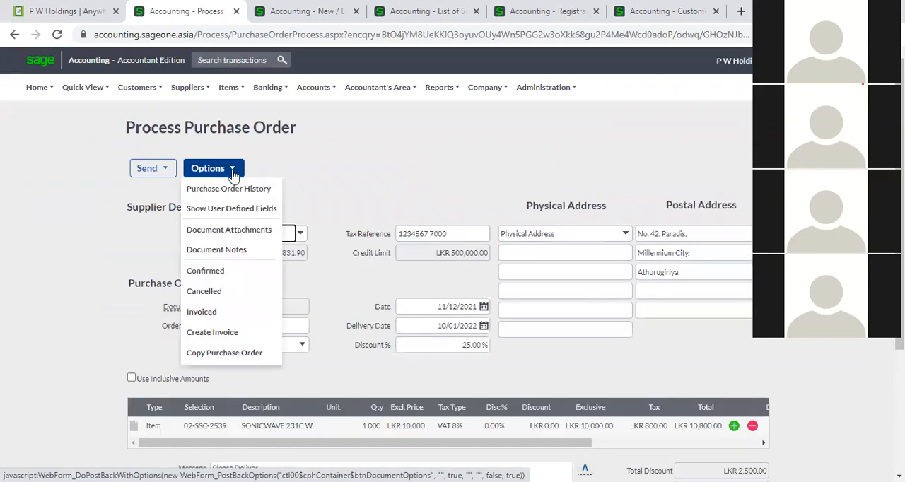
left_click(214, 337)
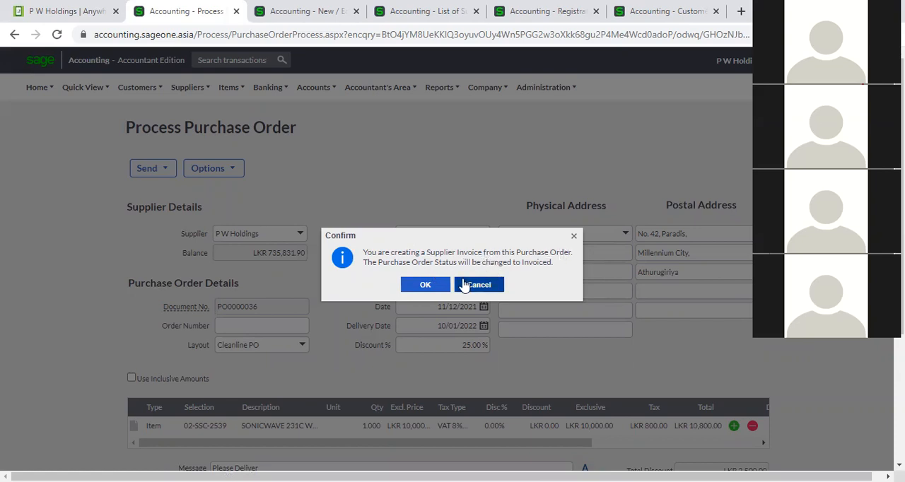
left_click(426, 286)
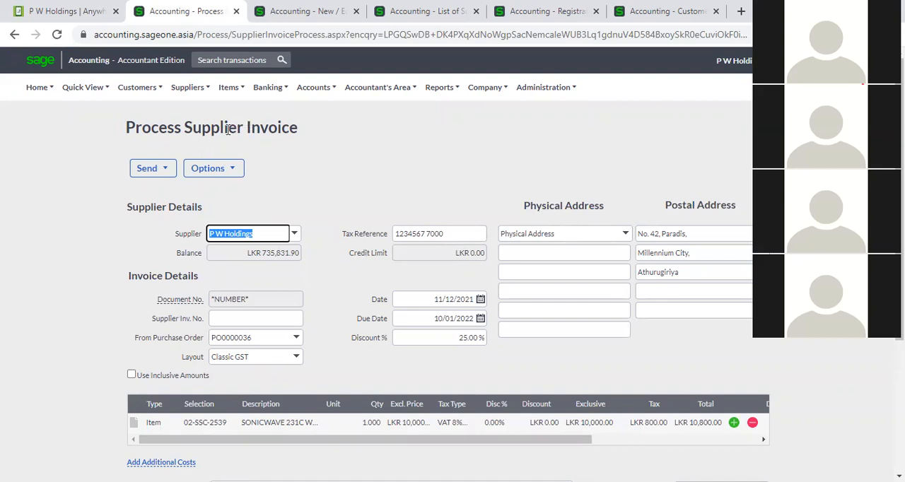
- Look over the invoice created from the purchase order and enter SIC0002 as its supplier invoice number
scroll(675, 228, "down", 2)
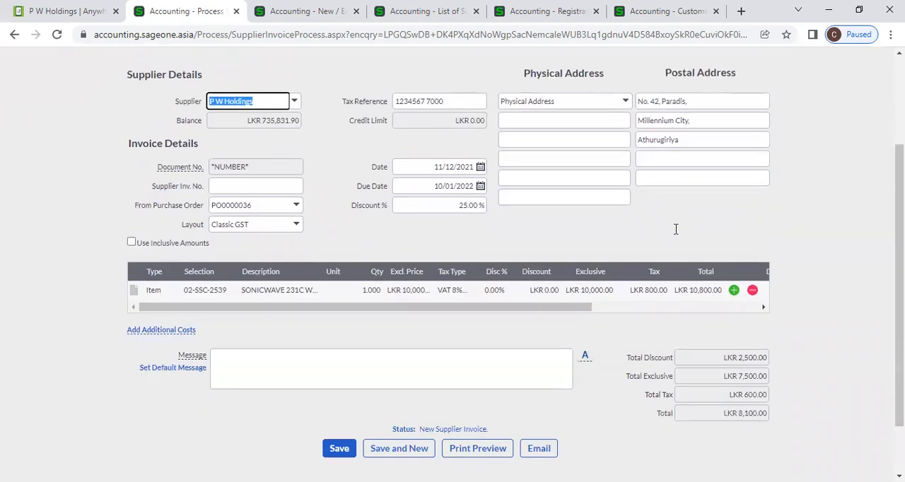
scroll(675, 228, "up", 1)
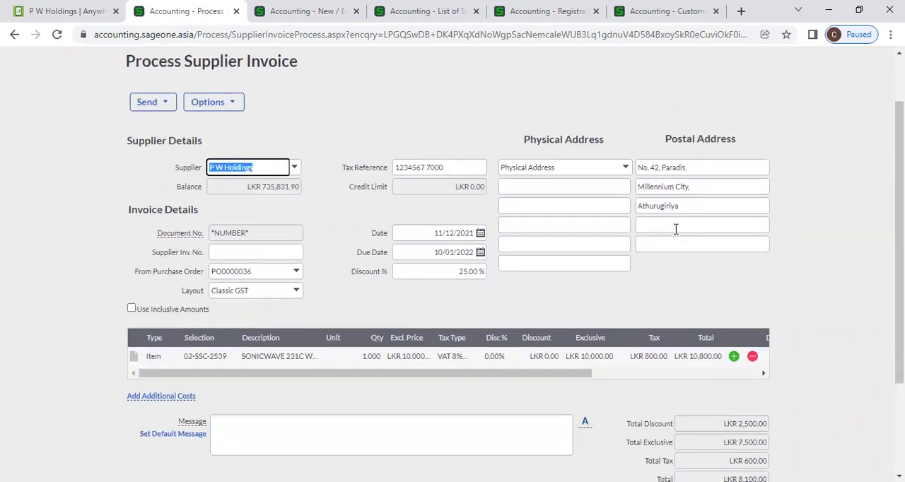
scroll(675, 239, "up", 1)
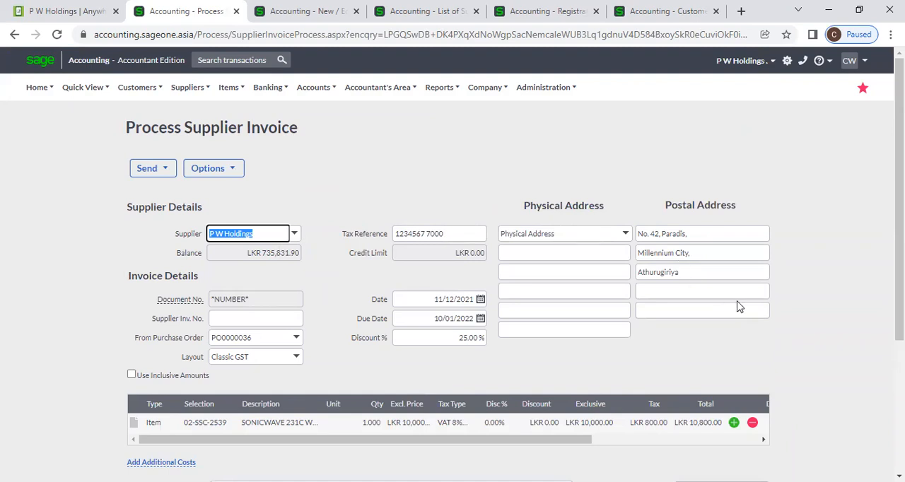
left_click(739, 347)
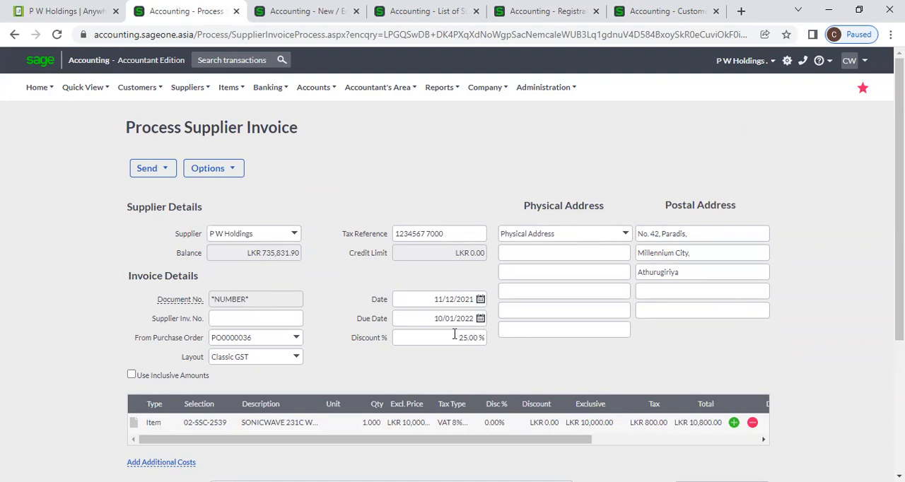
left_click(249, 321)
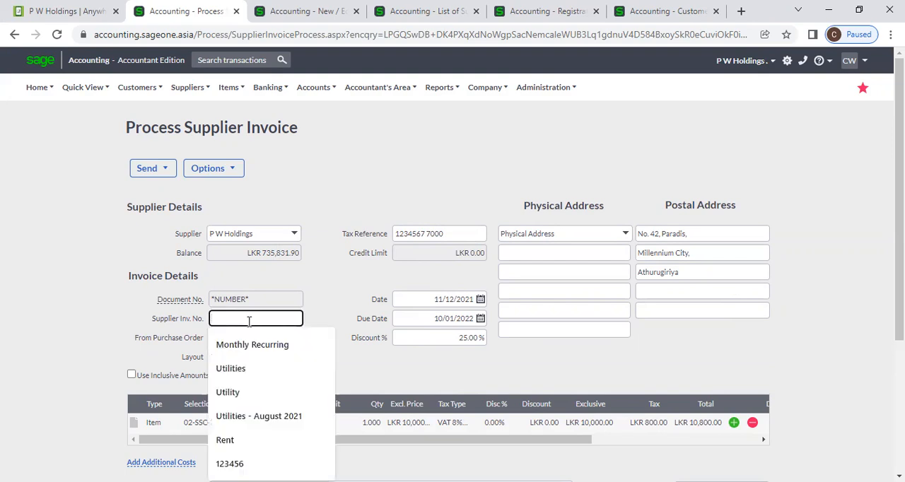
type("C")
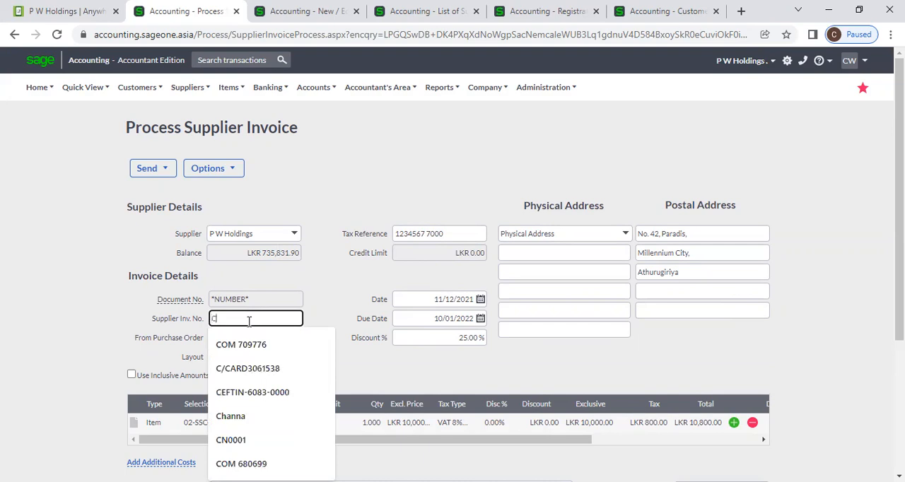
key("BackSpace")
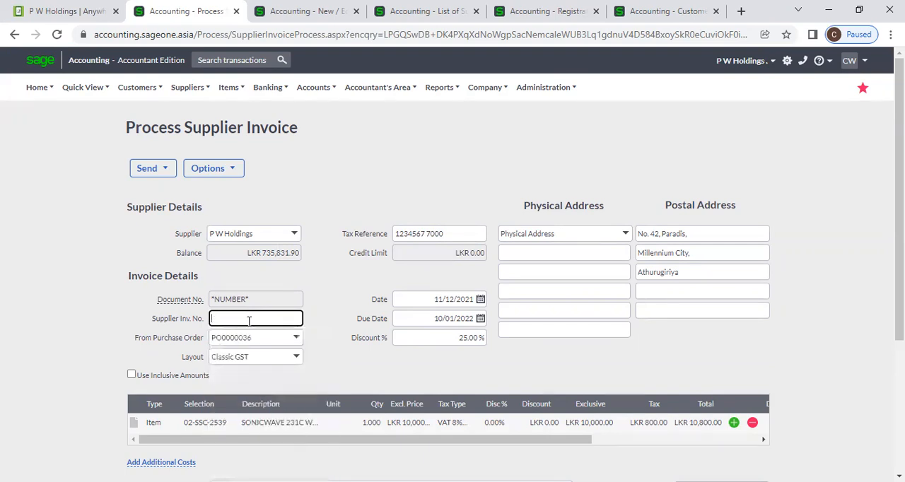
type("SIC")
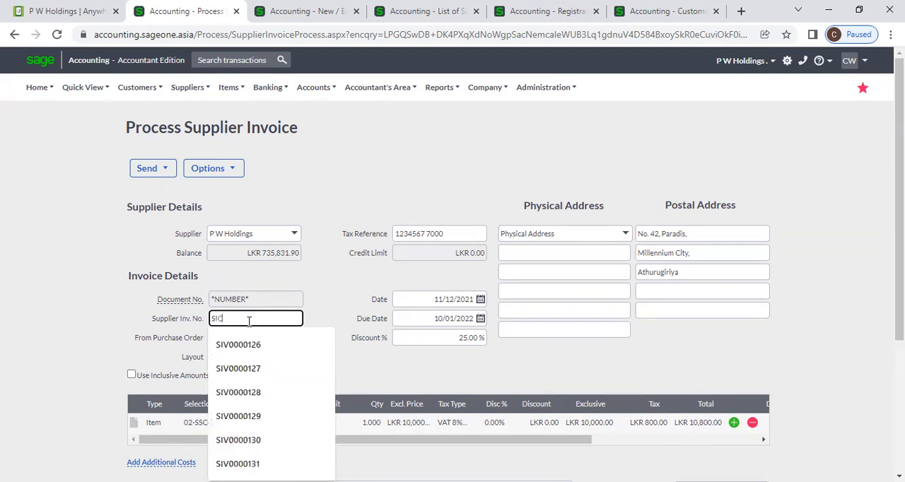
type("0002")
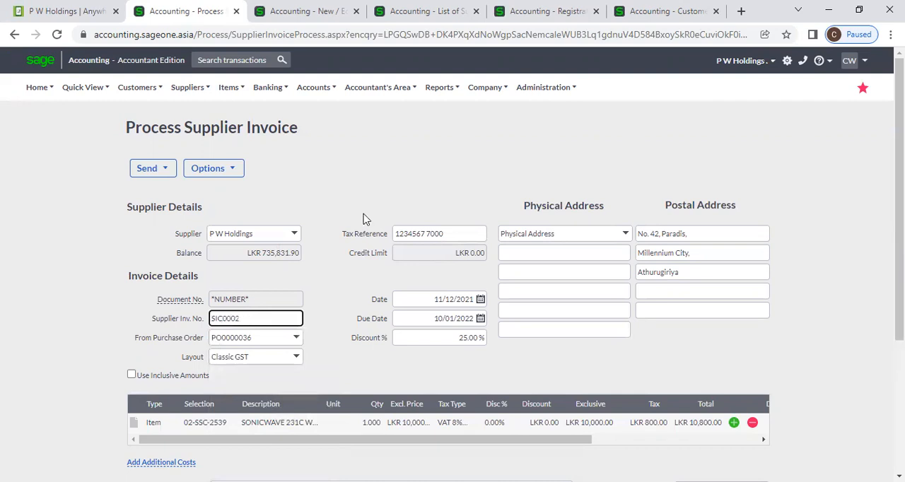
- Check the P W Holdings invoice's details and totals and save the invoice
scroll(354, 240, "down", 3)
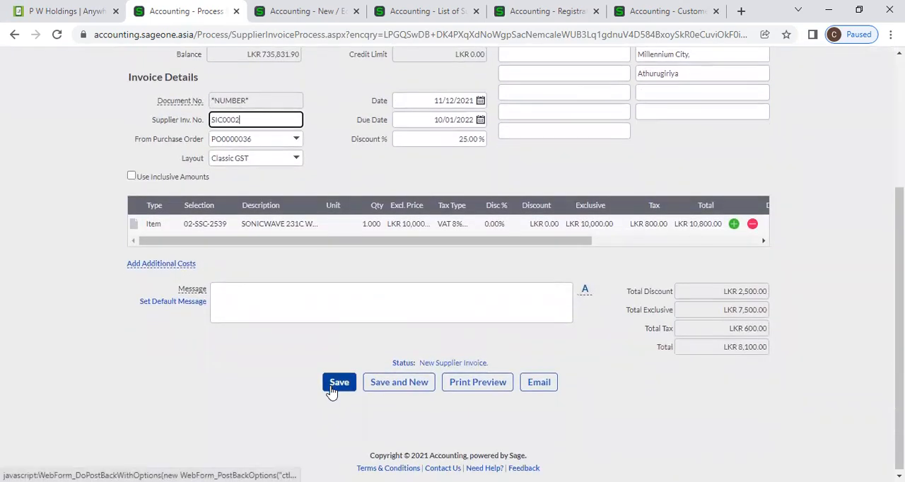
scroll(289, 349, "up", 2)
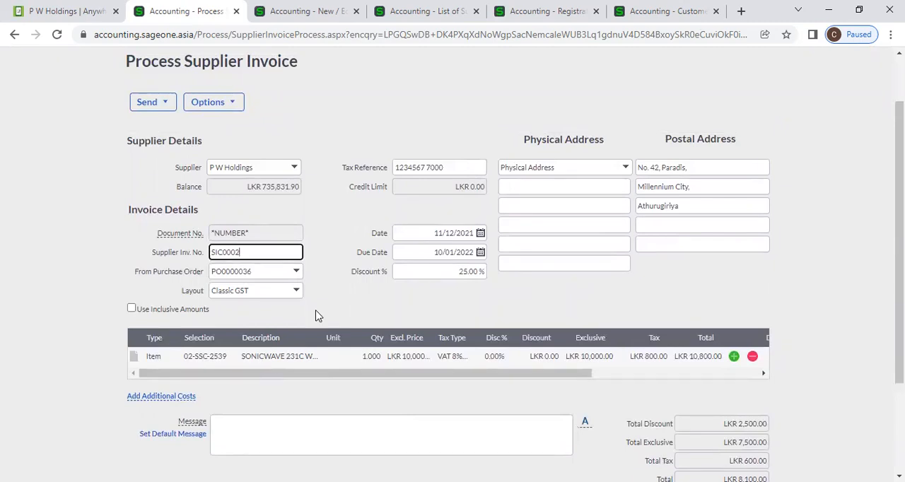
scroll(316, 316, "up", 2)
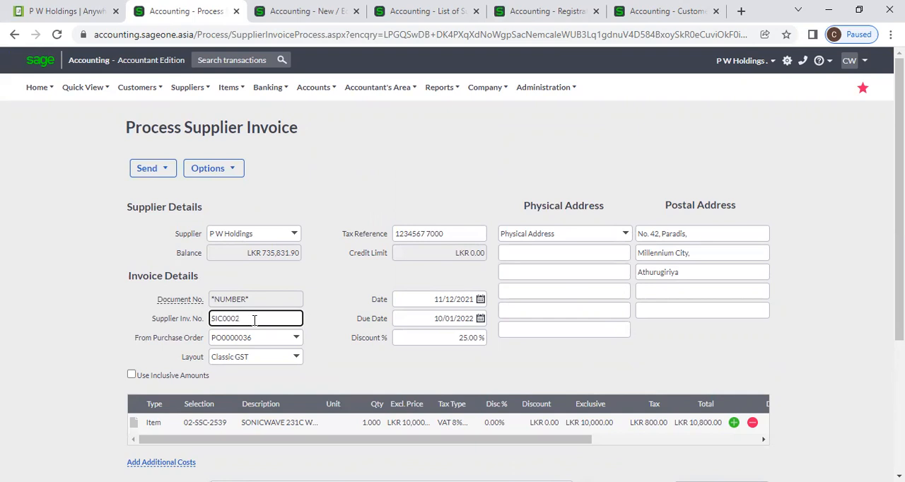
scroll(253, 320, "down", 3)
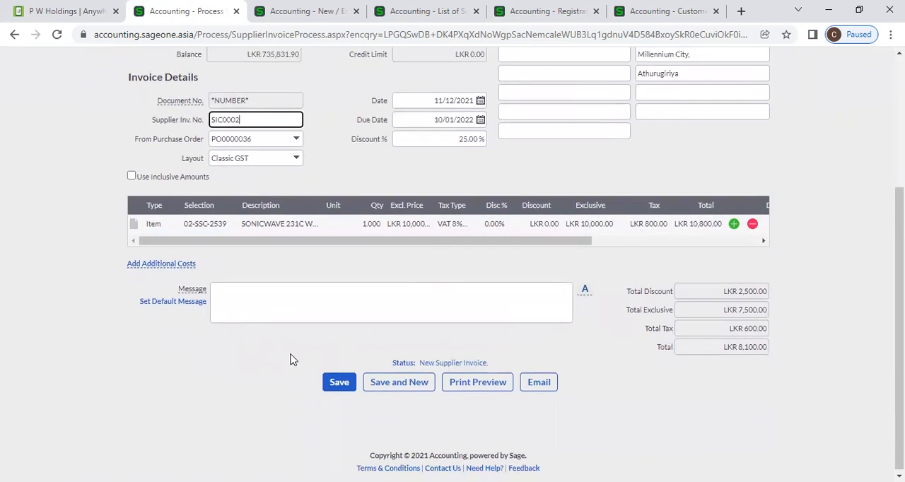
left_click(334, 389)
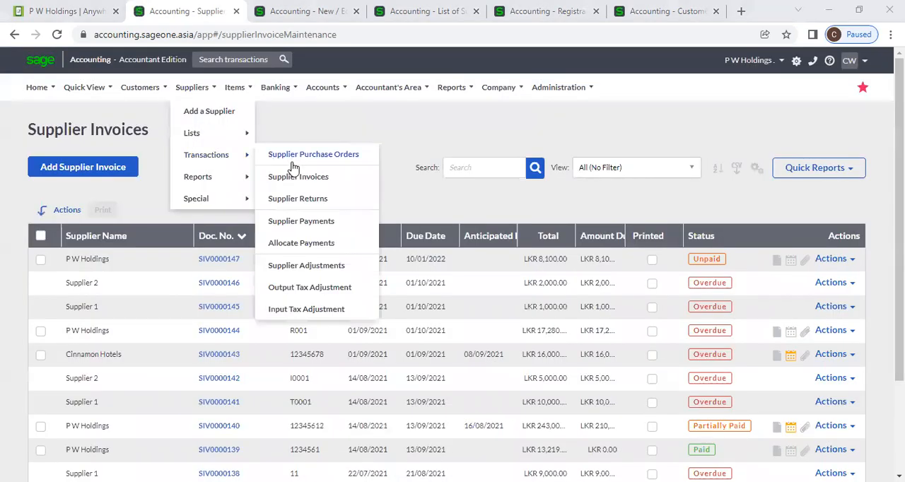
- Look over the supplier purchase orders list and start a new supplier invoice for P W Holdings
left_click(293, 156)
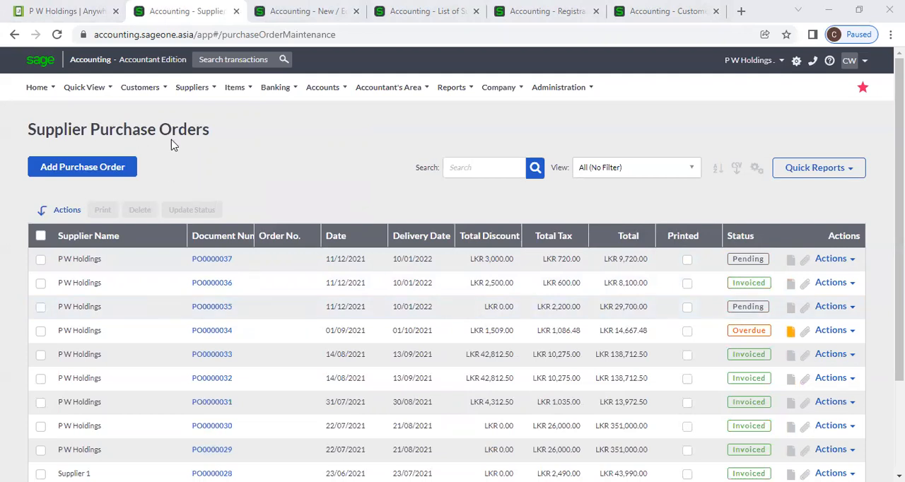
left_click(192, 87)
mouse_move(203, 155)
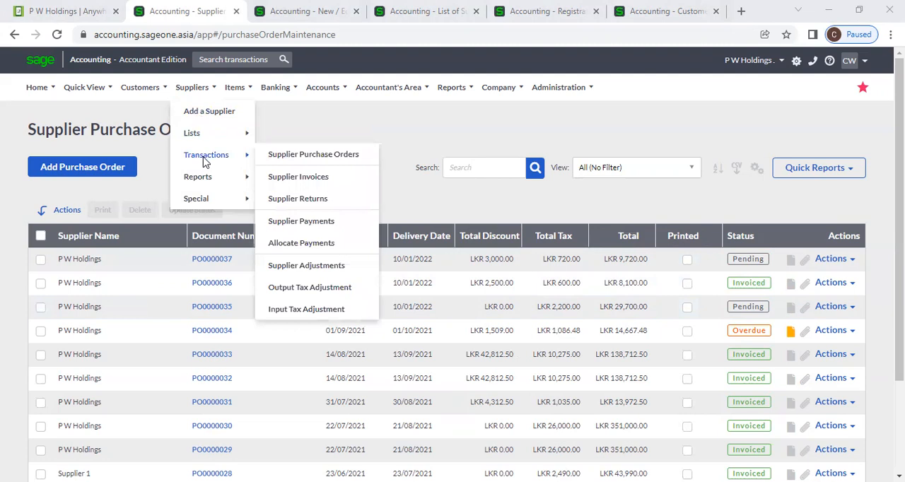
left_click(298, 177)
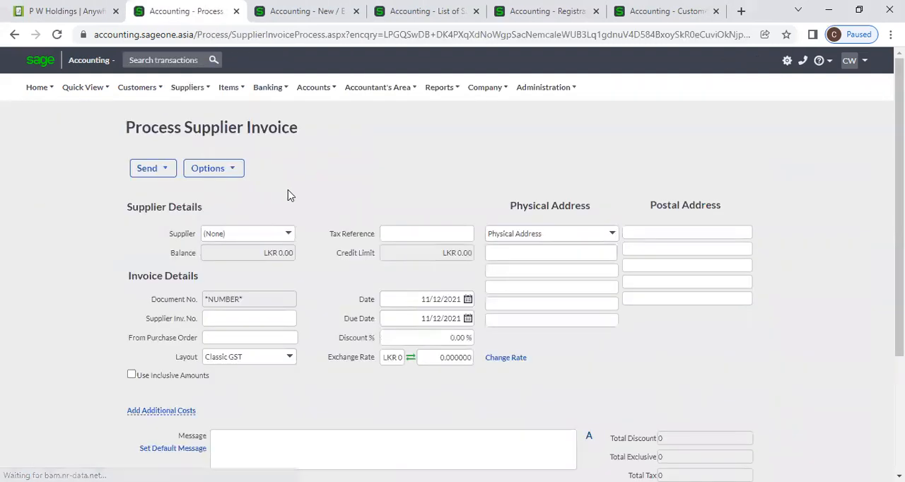
left_click(294, 236)
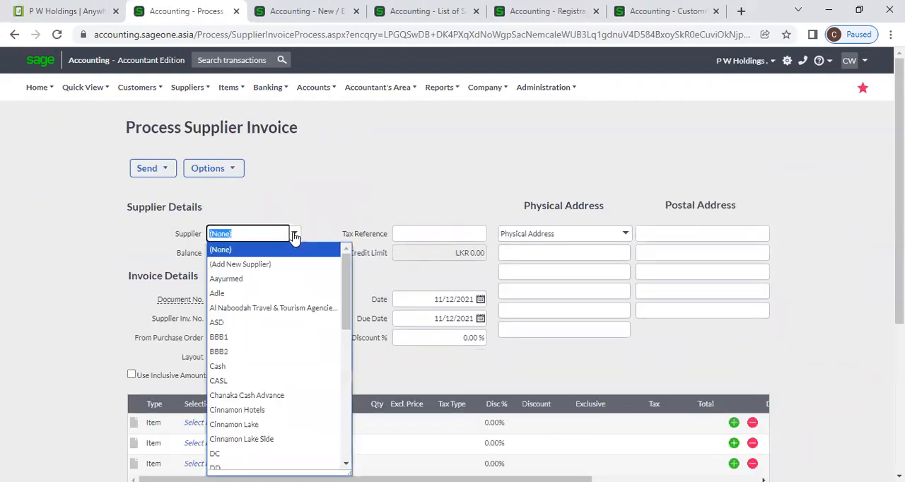
type("p")
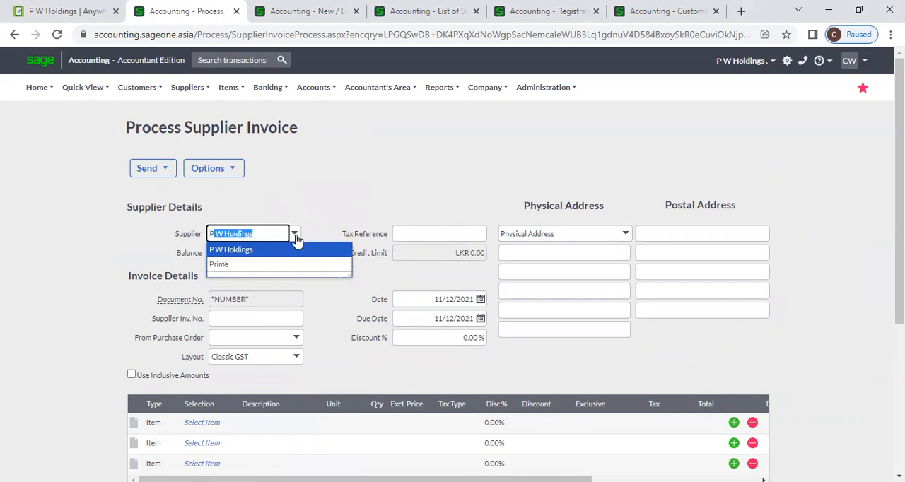
left_click(309, 253)
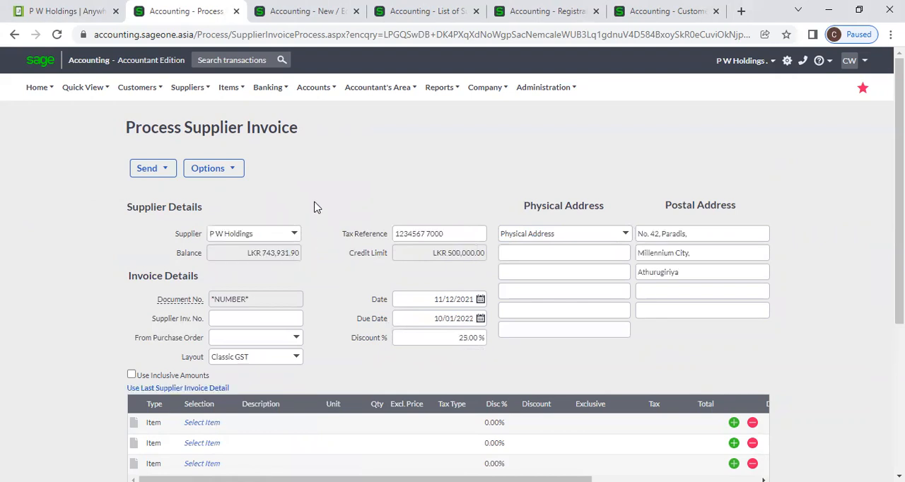
- Link the P W Holdings purchase order totalling LKR 9,720.00 to the invoice and accept changing the order's status to Invoiced
scroll(316, 207, "down", 1)
scroll(316, 207, "down", 1)
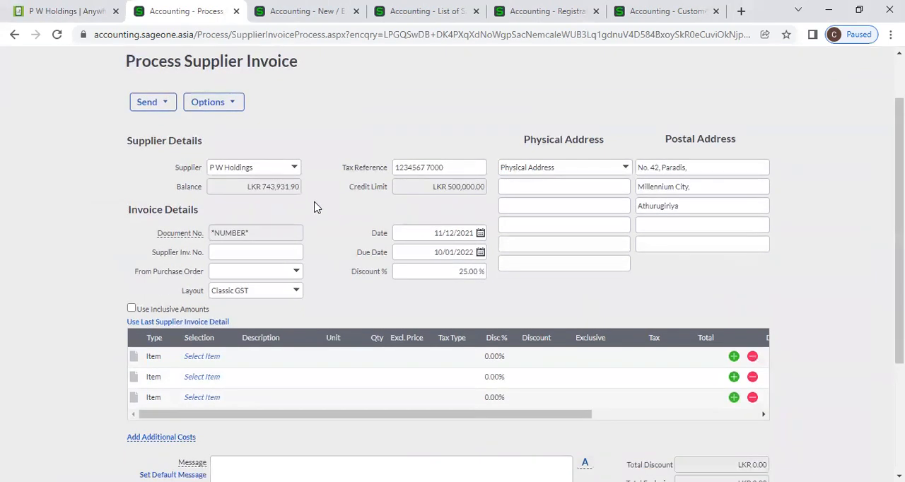
left_click(300, 275)
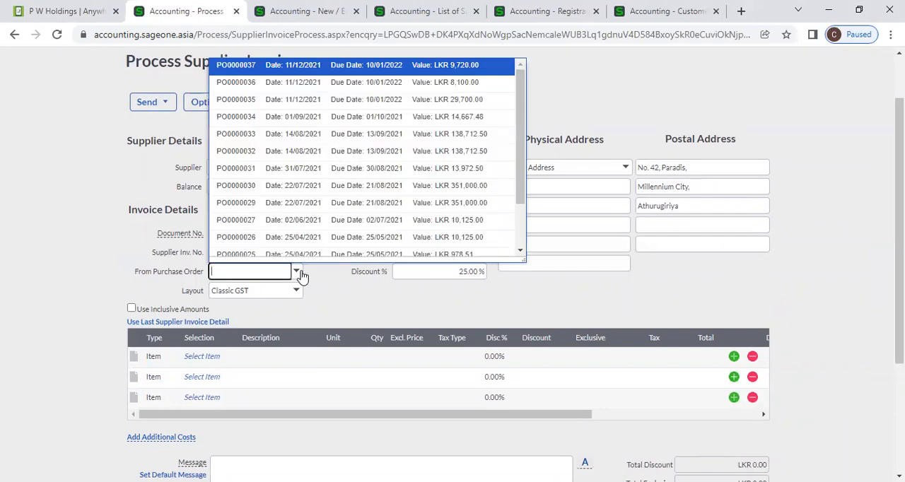
left_click(315, 71)
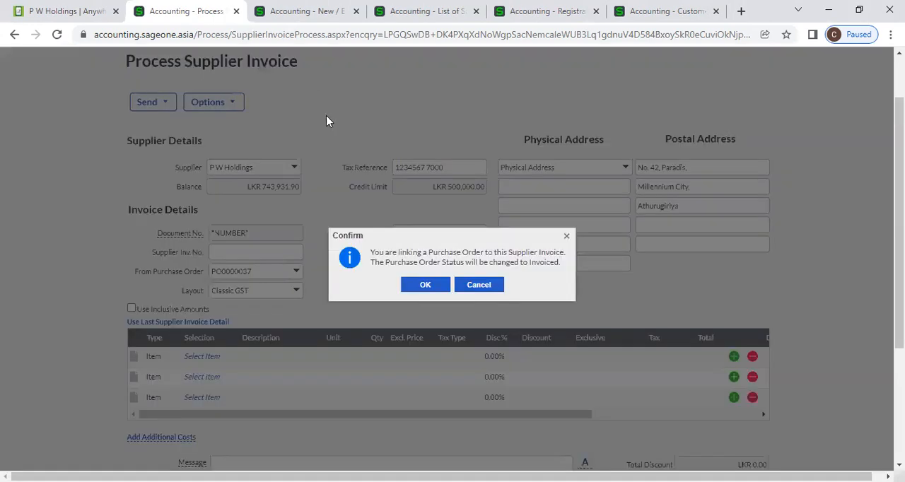
left_click(425, 285)
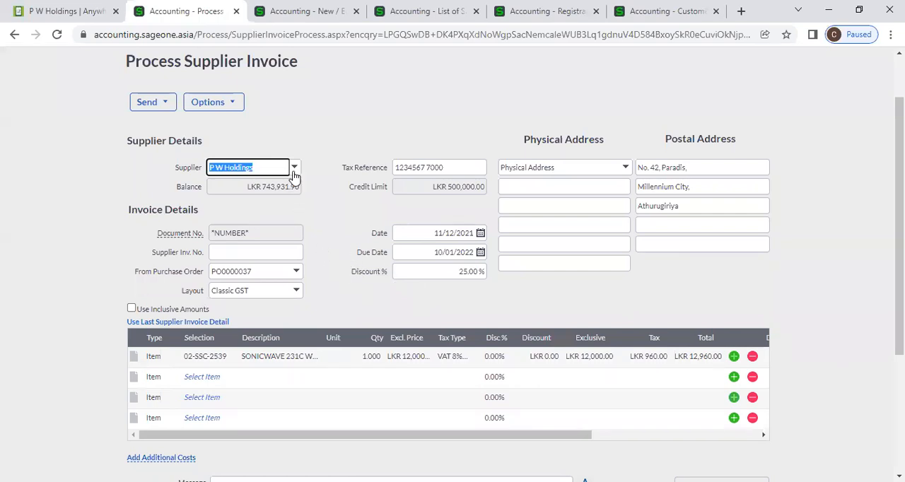
left_click(297, 276)
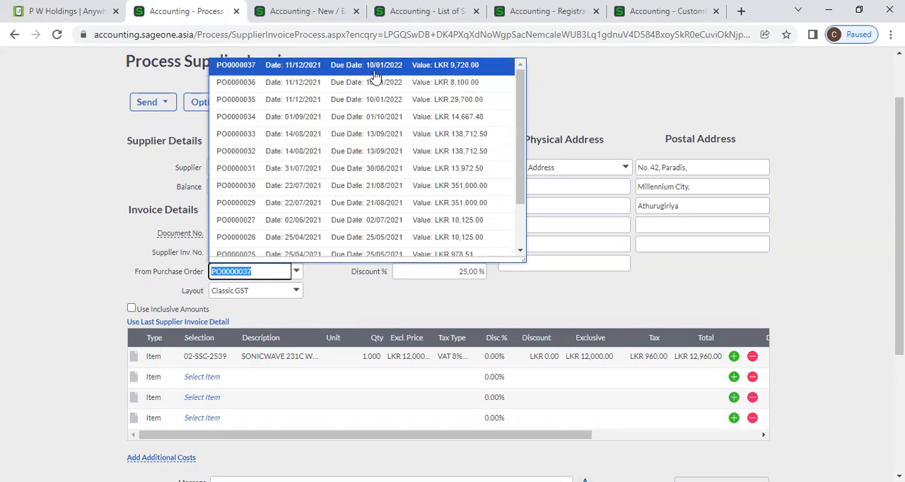
left_click(594, 88)
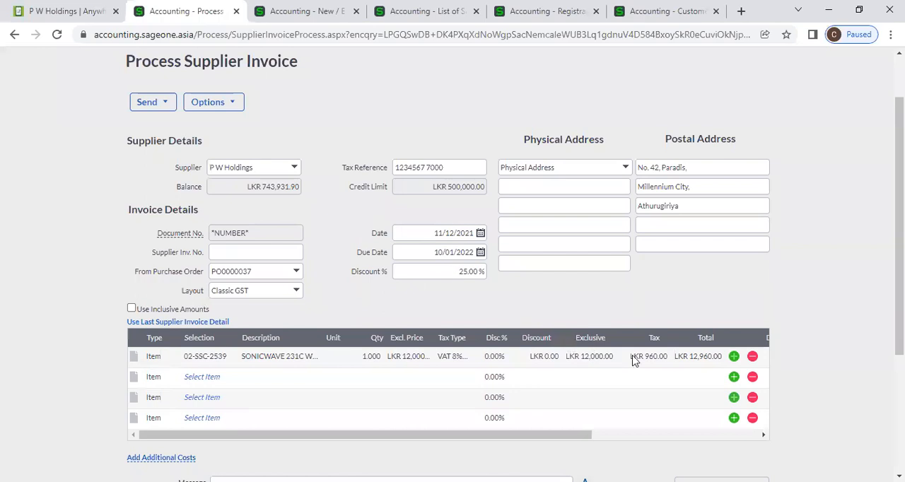
- Enter SIC003 as the supplier invoice number and try to save the invoice
left_click(284, 255)
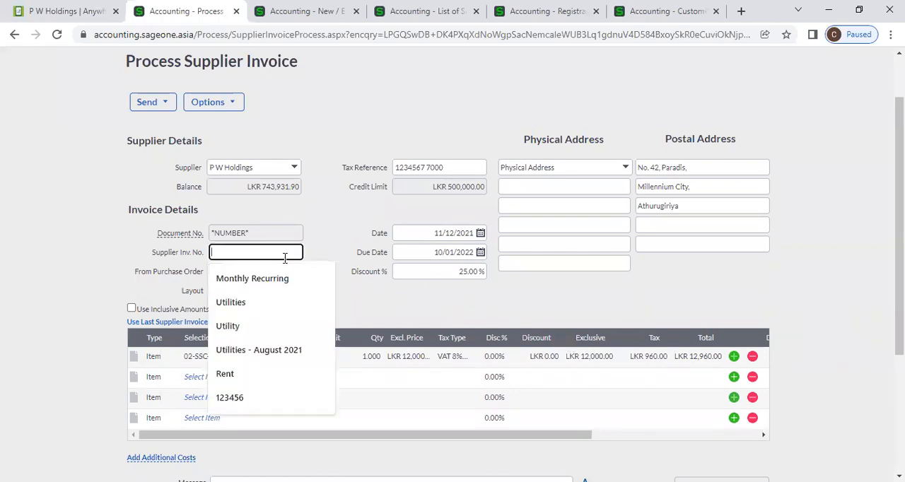
type("SI")
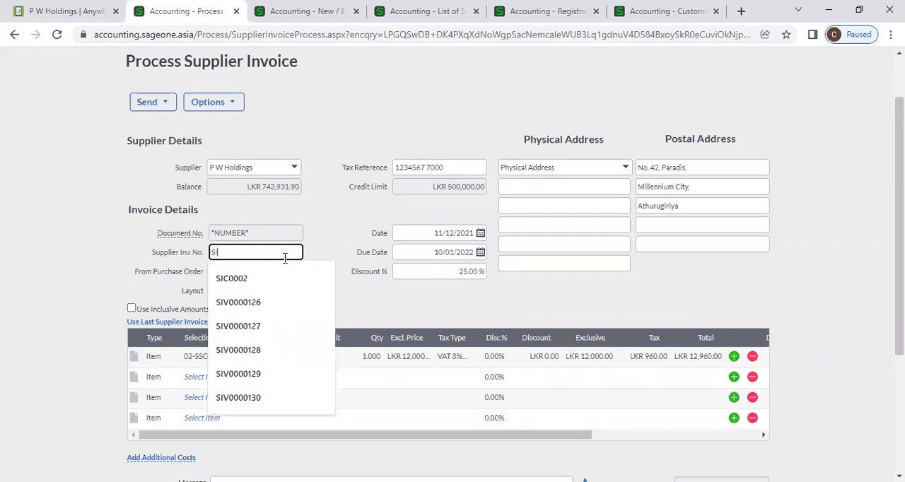
type("C003")
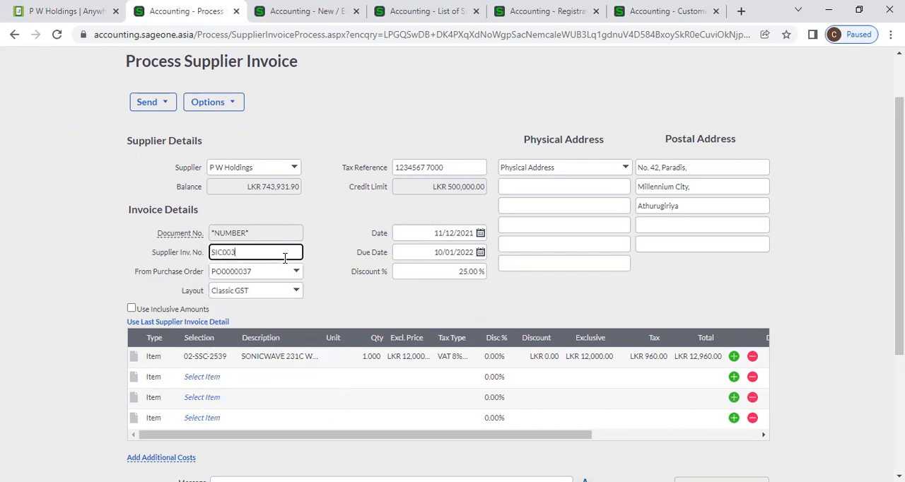
left_click(378, 315)
scroll(382, 318, "down", 2)
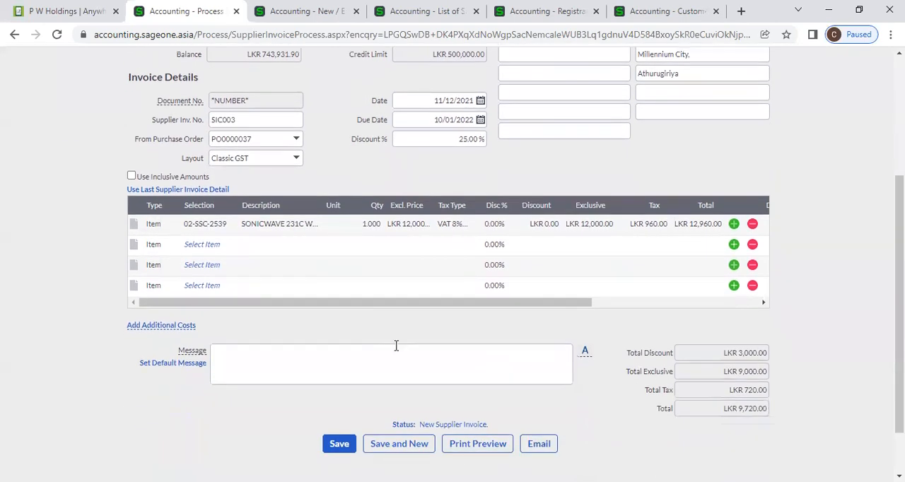
left_click(335, 443)
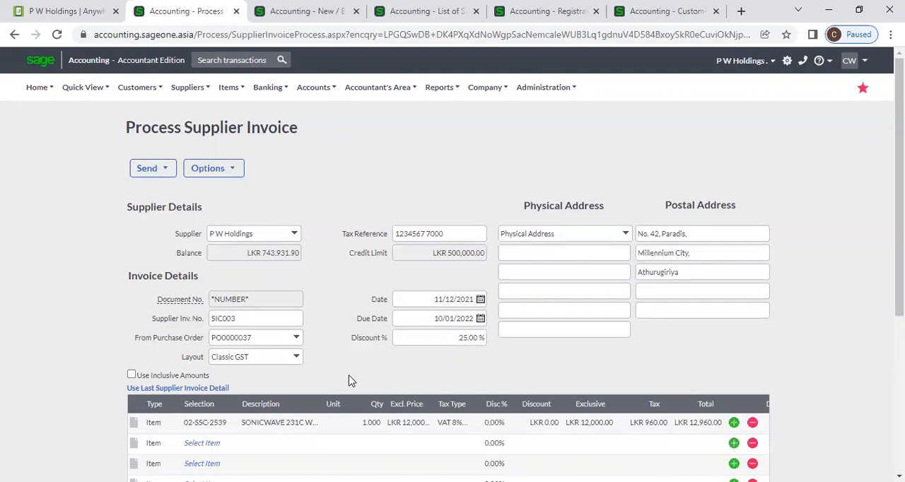
- Review the unsaved invoice's details and set the quantity of item 02-SSC-2539 to 100
scroll(349, 380, "down", 2)
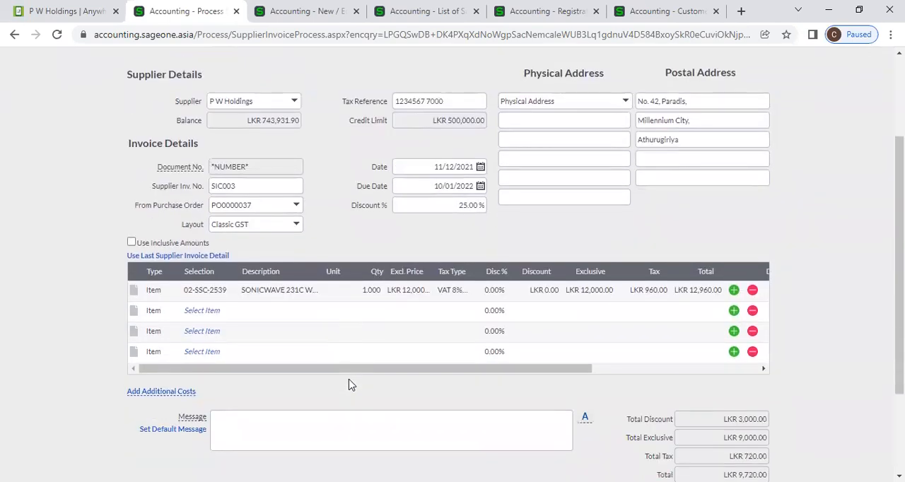
scroll(347, 383, "up", 2)
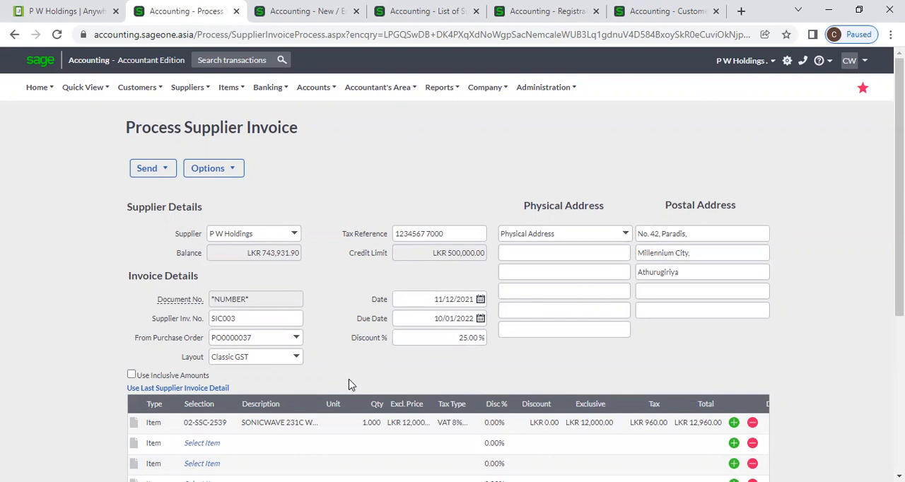
scroll(348, 385, "down", 2)
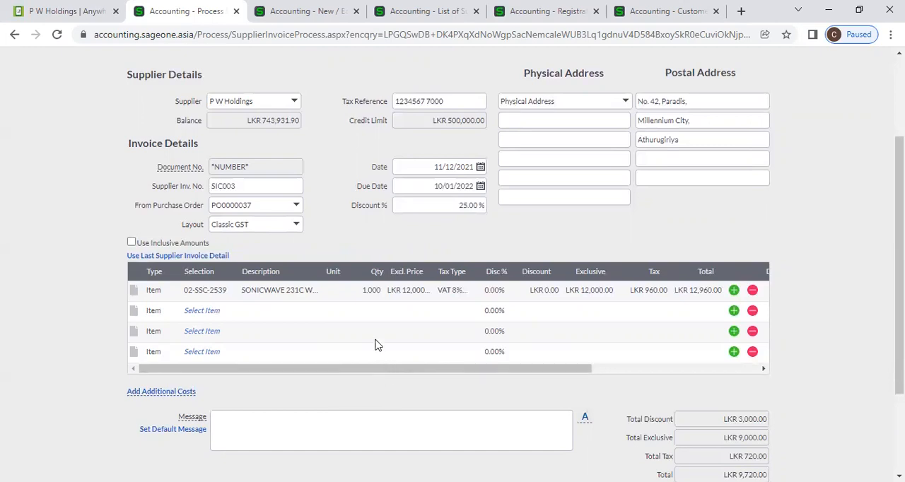
left_click(369, 290)
type("100")
key("Return")
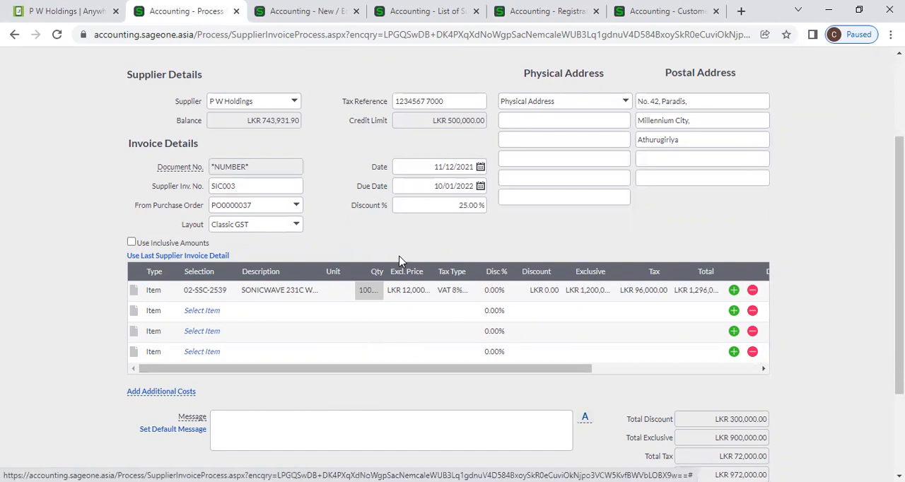
- Try to save the invoice, decline to exceed the credit limit, and return to the supplier details
scroll(398, 260, "down", 2)
left_click(340, 381)
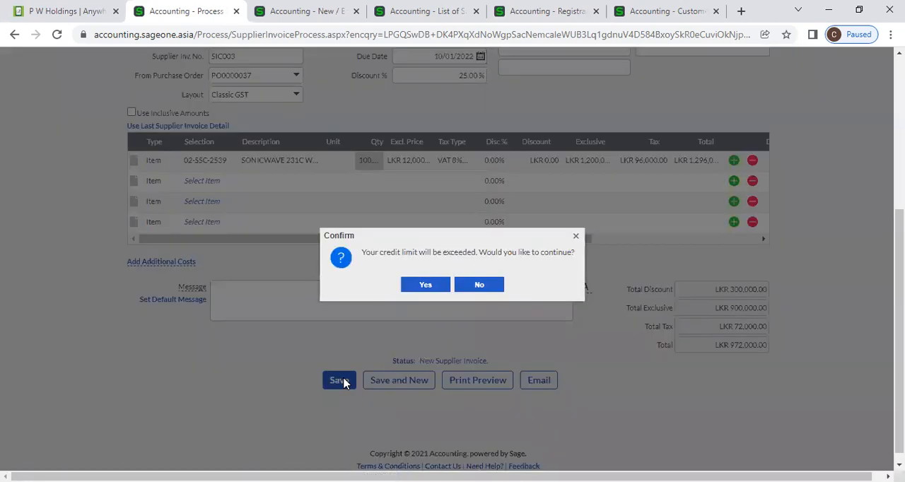
left_click(485, 287)
scroll(636, 364, "up", 1)
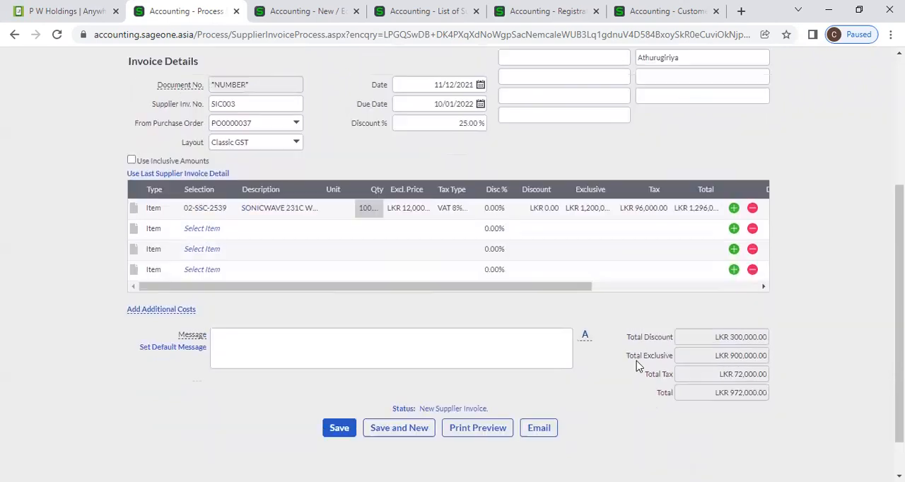
scroll(639, 365, "up", 1)
scroll(638, 366, "up", 2)
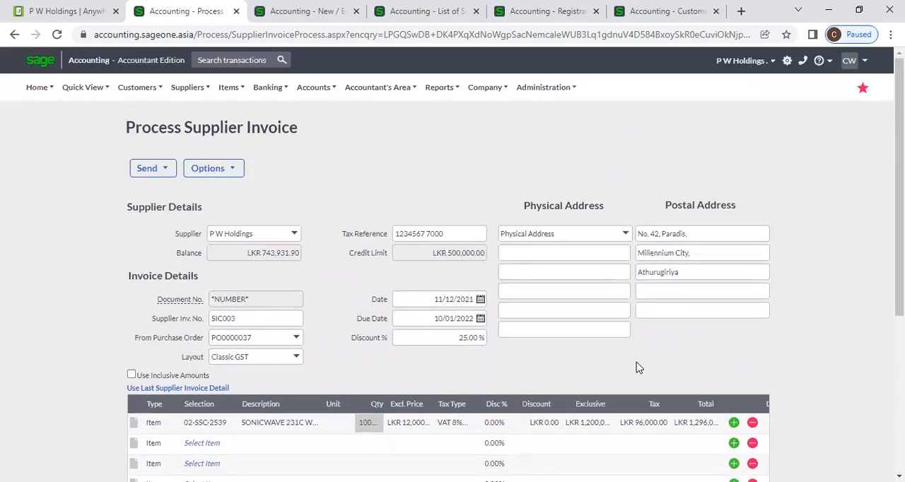
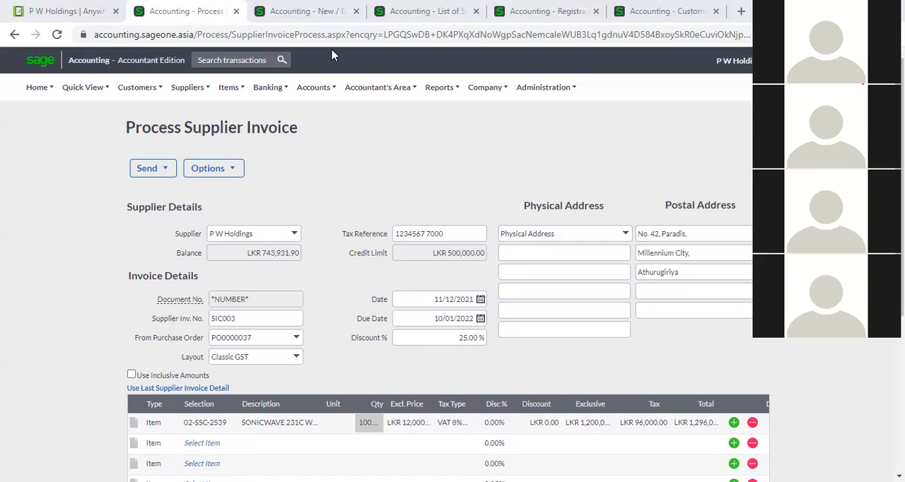
- Switch to the Company Settings page and show the Customer and Supplier Settings under General Settings
left_click(325, 13)
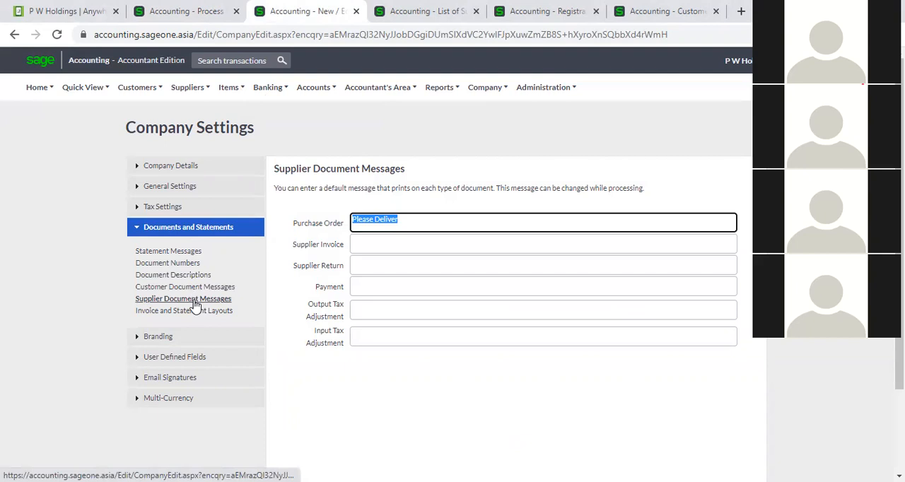
left_click(177, 186)
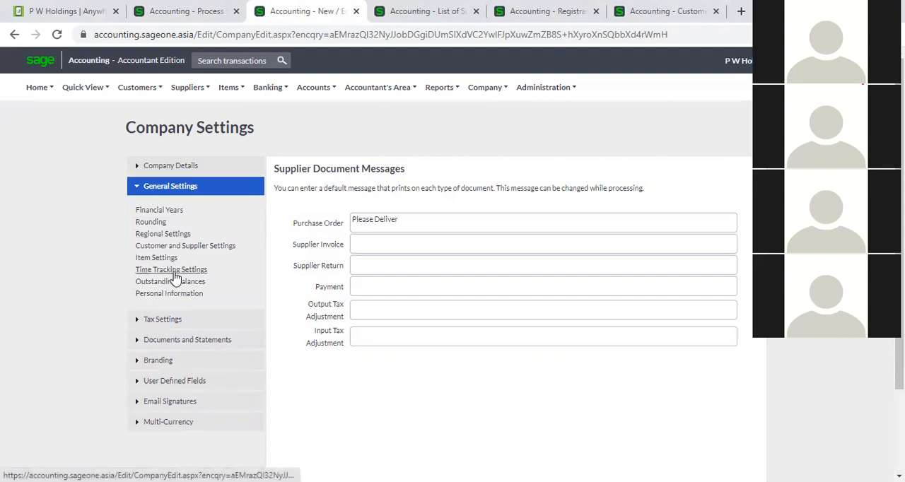
left_click(196, 247)
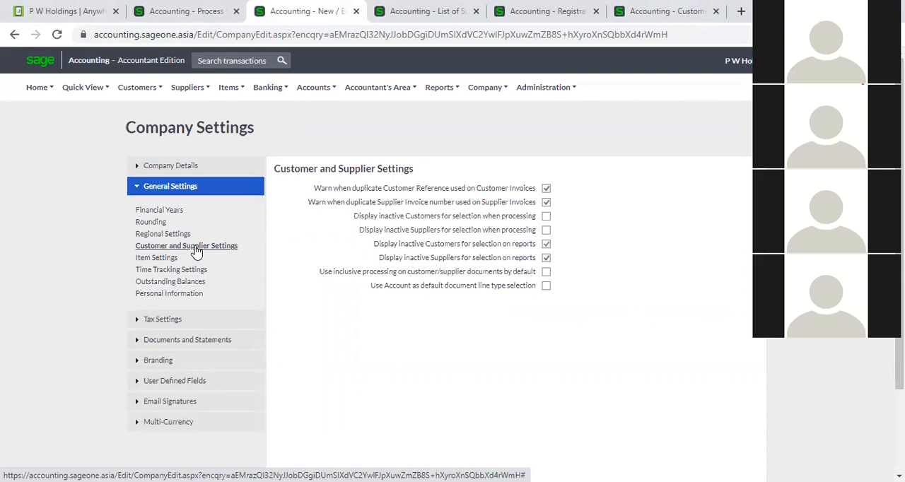
- Return to the P W Holdings supplier invoice and review its item line, discount and totals
left_click(178, 11)
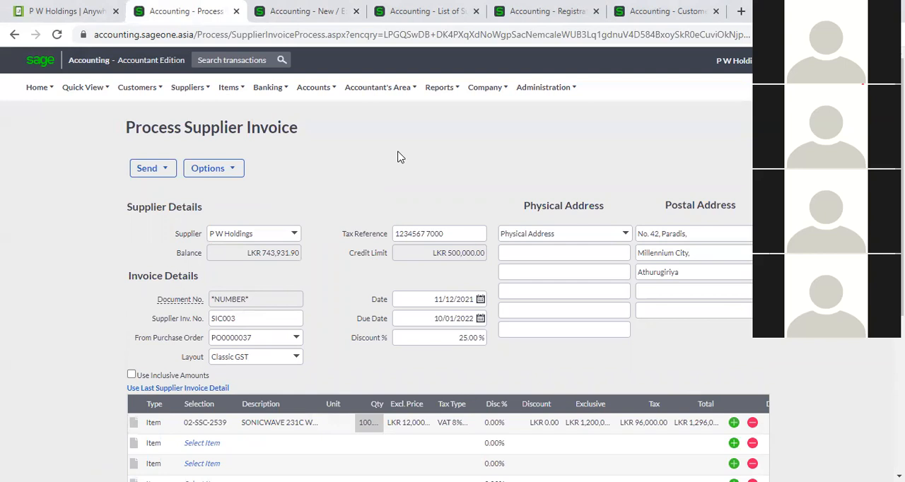
scroll(246, 421, "down", 1)
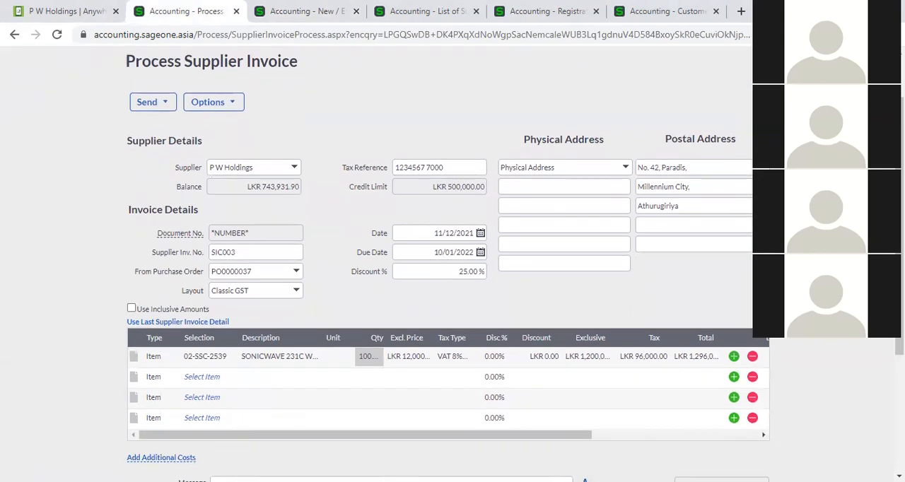
scroll(444, 265, "down", 2)
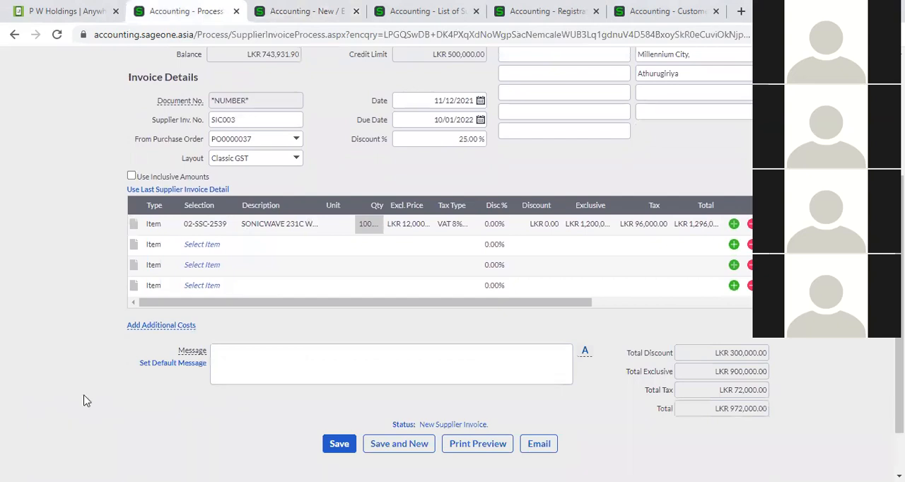
scroll(83, 401, "up", 2)
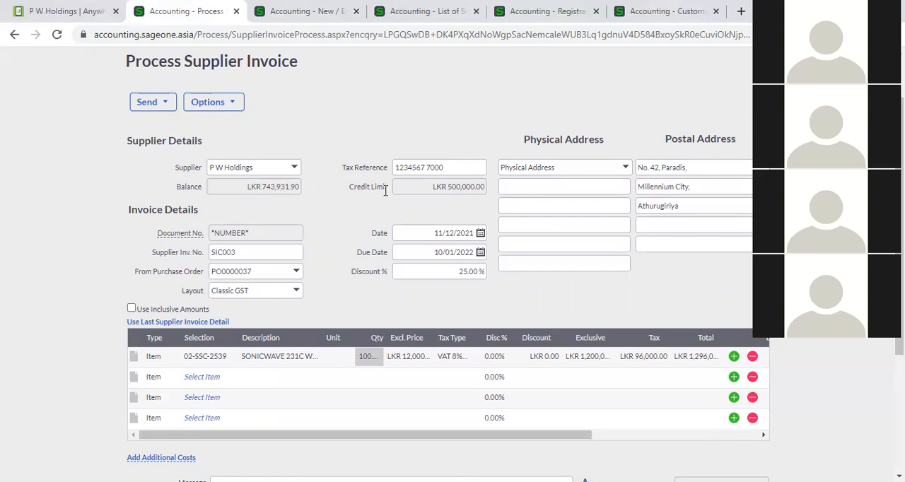
- Duplicate the supplier invoice page and choose Al Naboodah Travel & Tourism Agencies LLC as the supplier in the copy
right_click(188, 18)
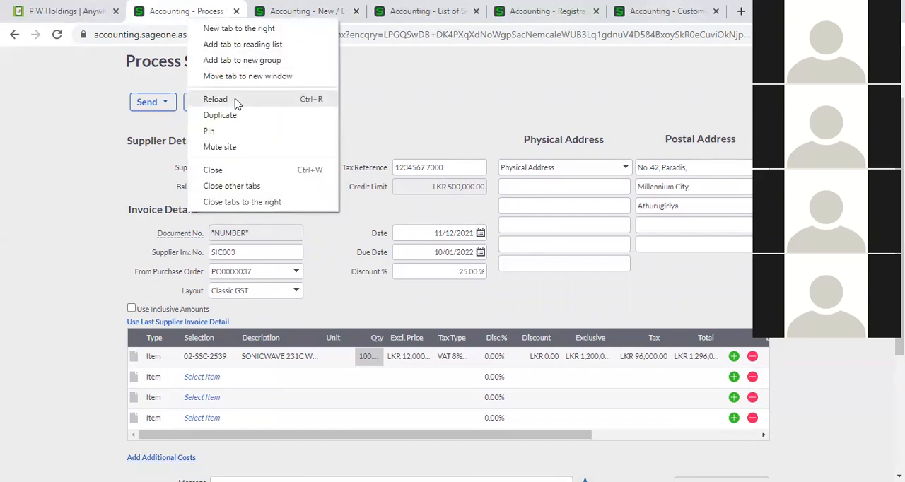
left_click(299, 113)
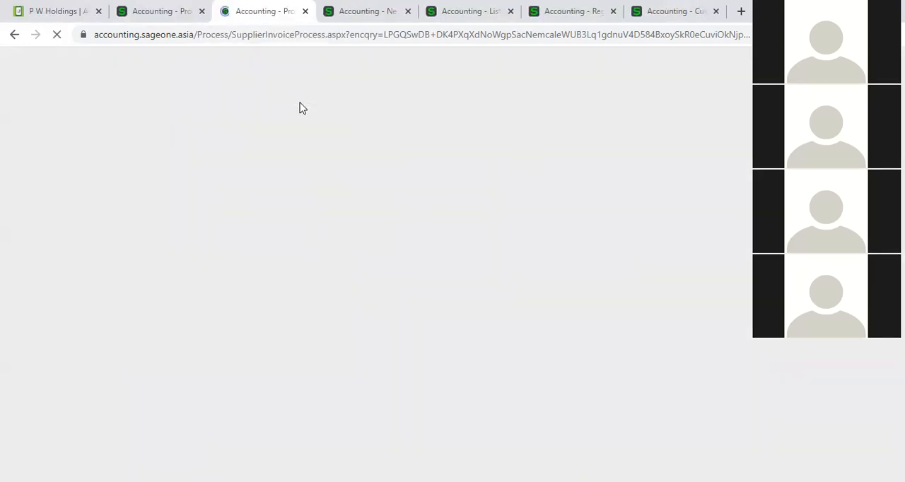
left_click(293, 170)
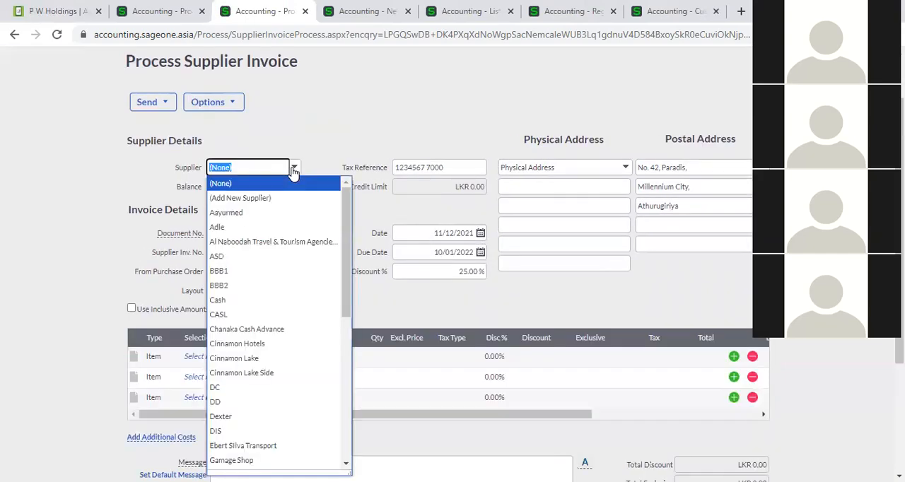
left_click(276, 243)
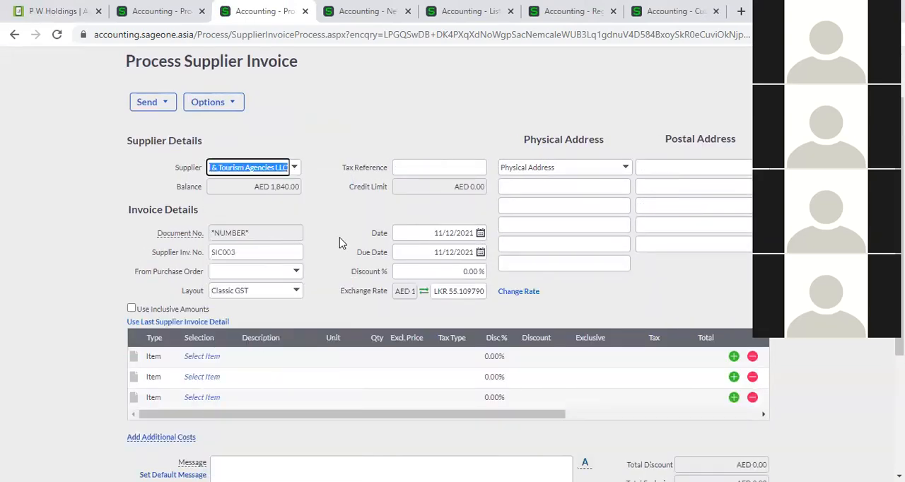
key("Tab")
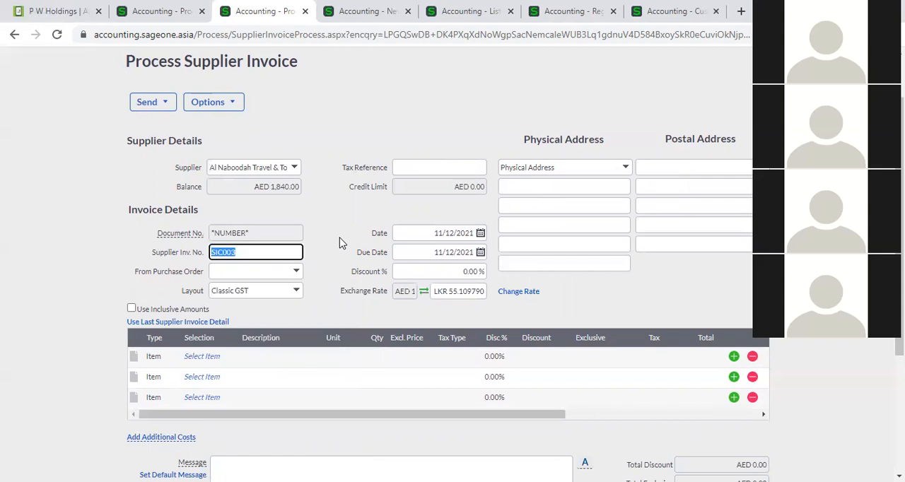
left_click(339, 242)
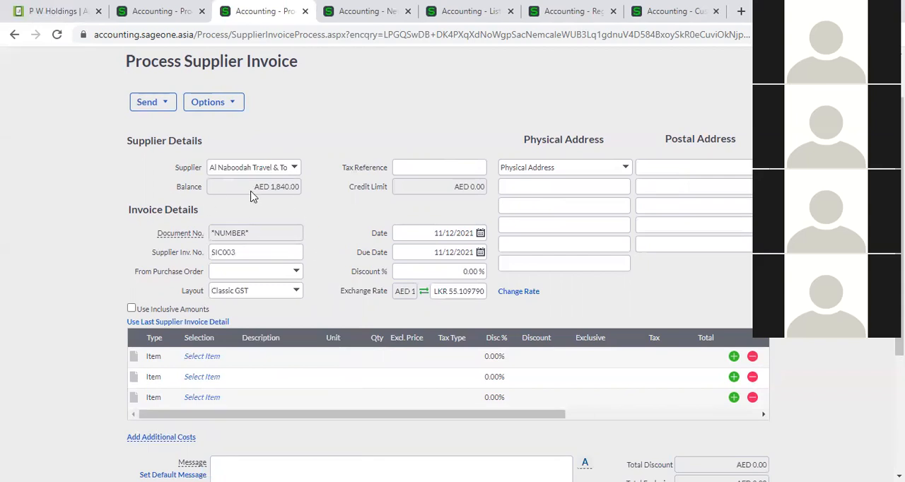
left_click(294, 168)
left_click(315, 161)
- Add item 02-SSC-2539, SONICWAVE 231C WIRELESS ACCESS POINT, to the first invoice line and check the totals in both currencies
left_click(453, 292)
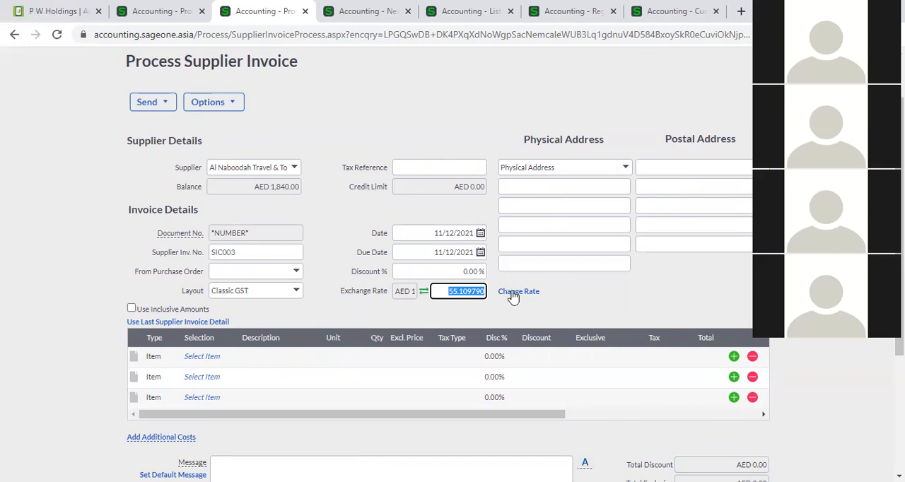
left_click(198, 357)
left_click(229, 358)
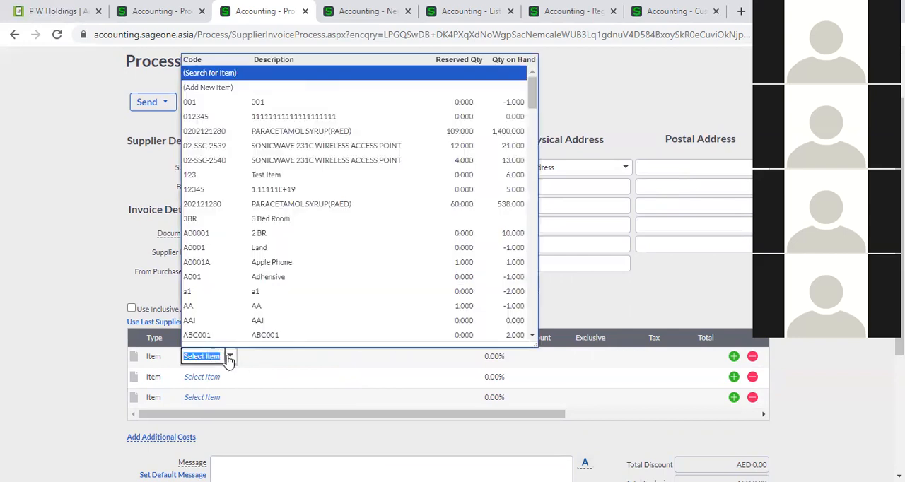
left_click(276, 148)
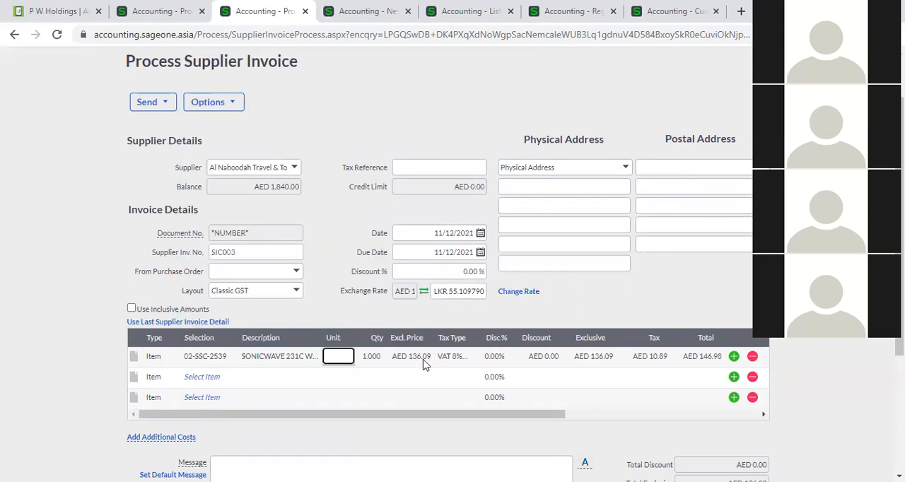
scroll(559, 369, "down", 2)
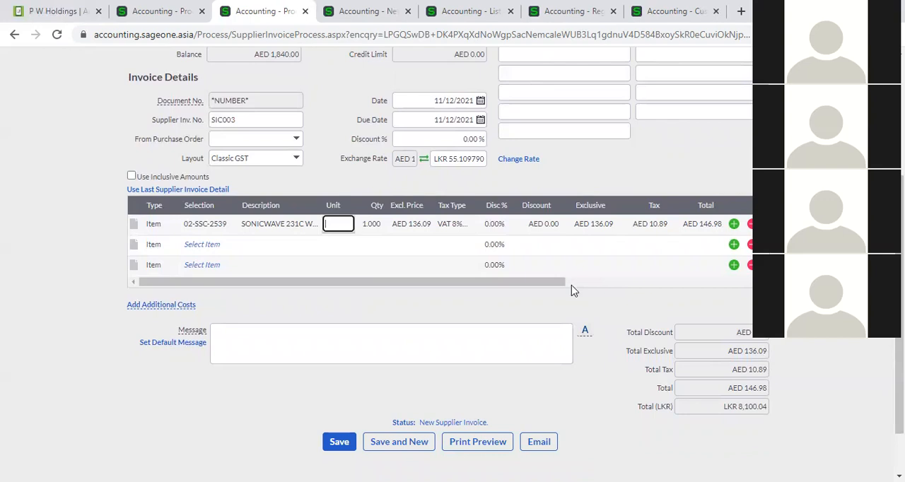
scroll(463, 273, "up", 1)
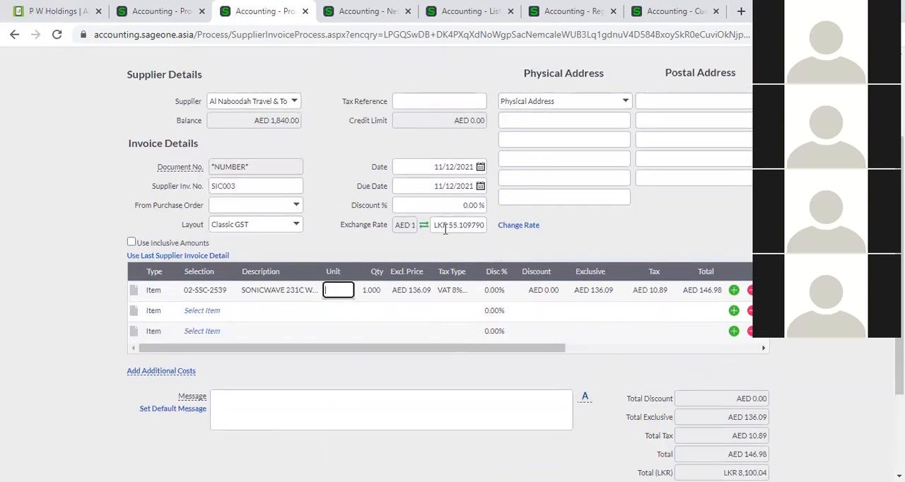
left_click(522, 226)
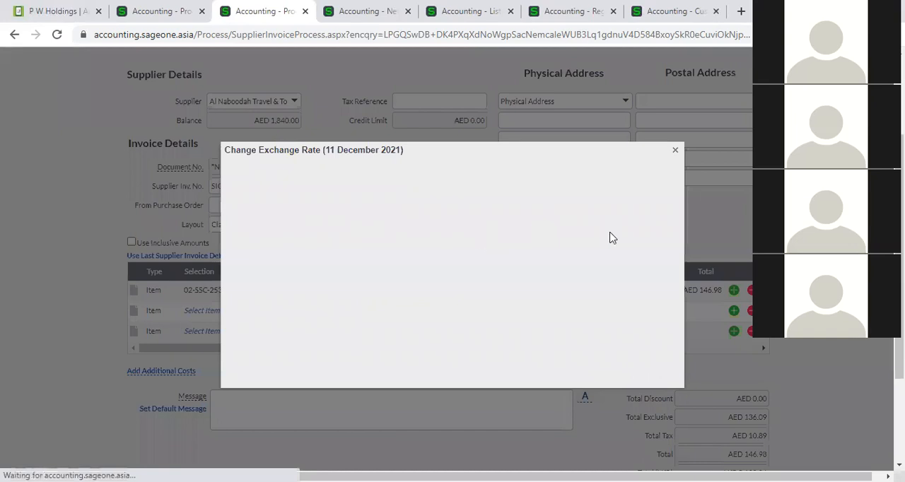
left_click(470, 208)
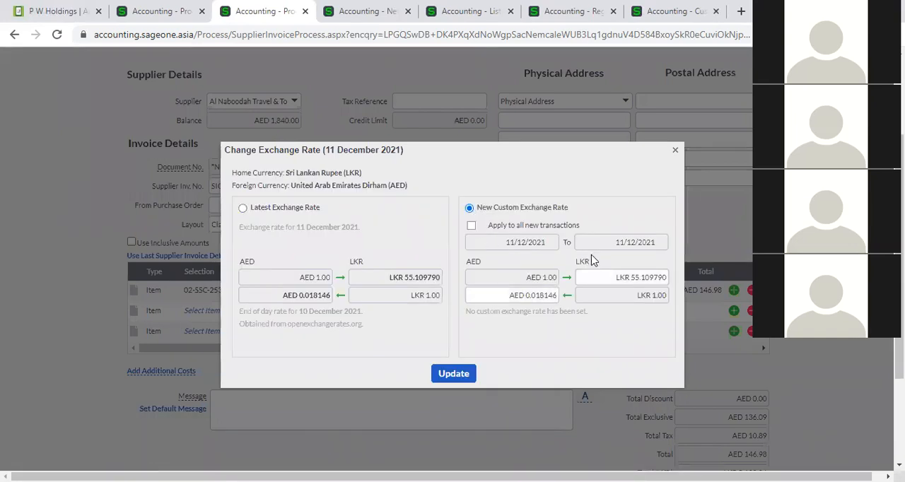
left_click(675, 151)
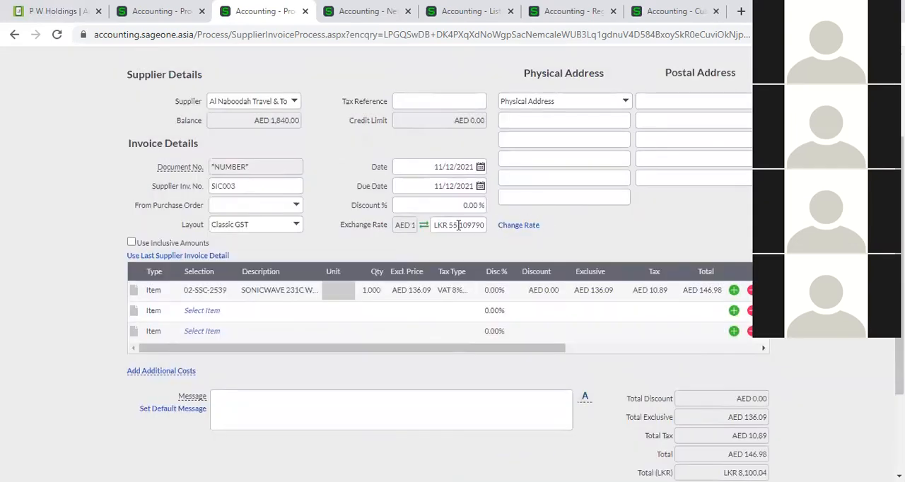
- Set the invoice's exchange rate to LKR 60 per AED
type("60")
left_click(604, 248)
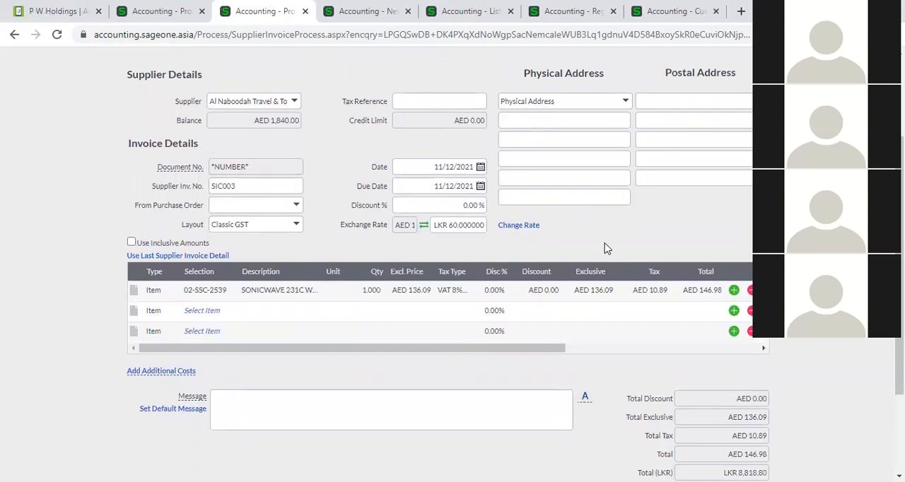
- Go back to the P W Holdings supplier invoice and clear its supplier invoice number
left_click(113, 19)
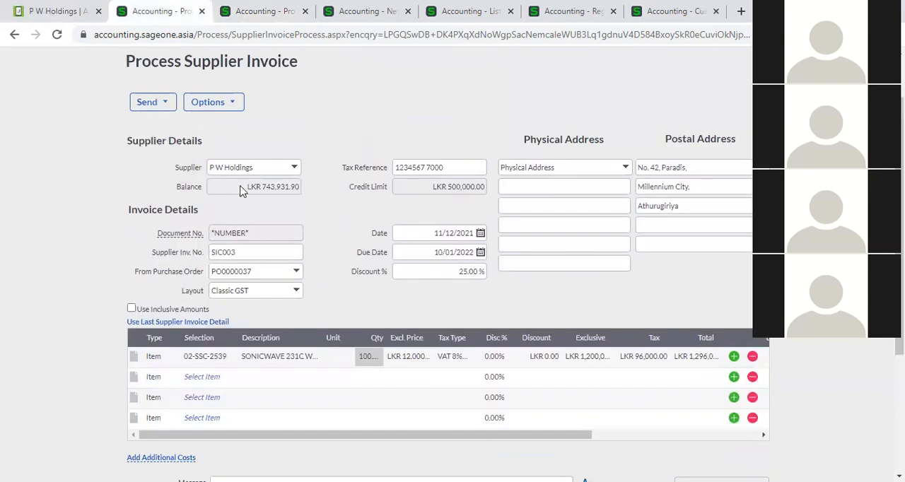
left_click(246, 250)
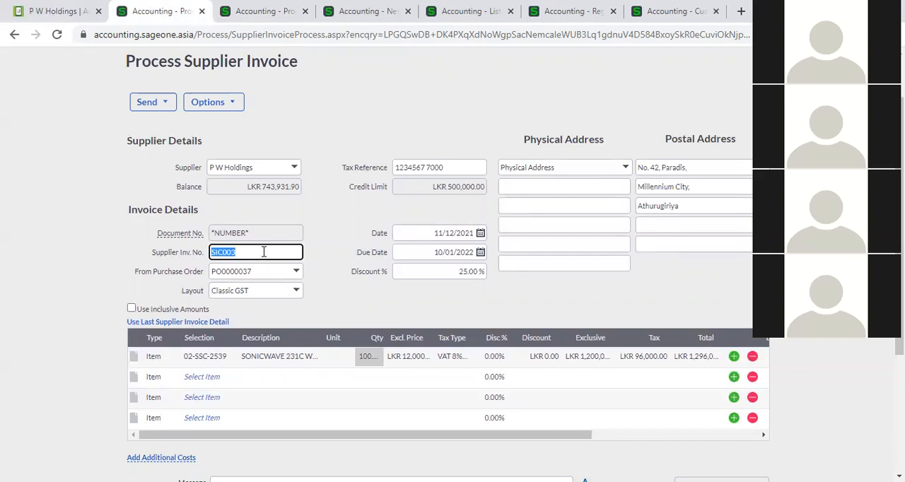
left_click(335, 239)
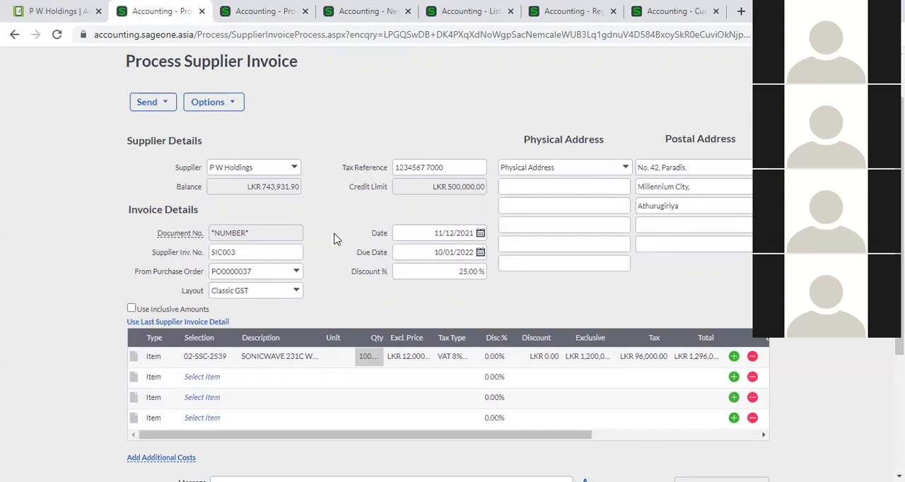
scroll(335, 238, "down", 3)
scroll(335, 239, "up", 1)
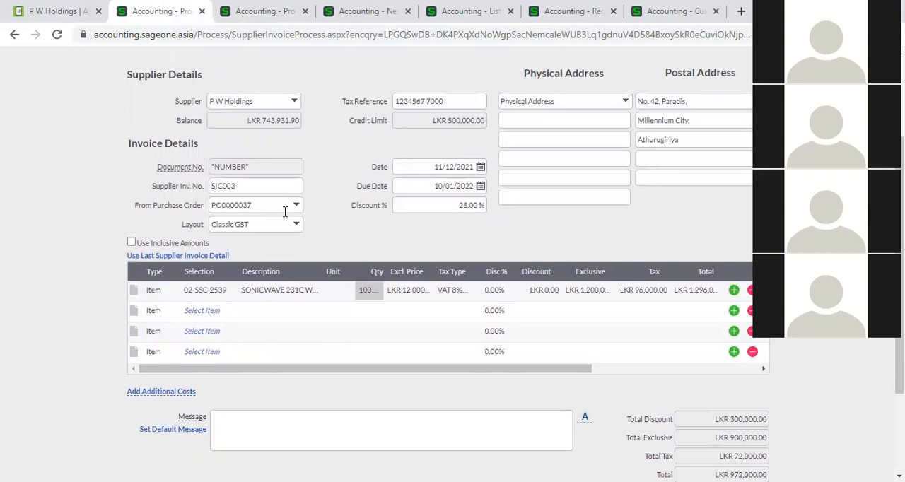
left_click(277, 186)
key("BackSpace")
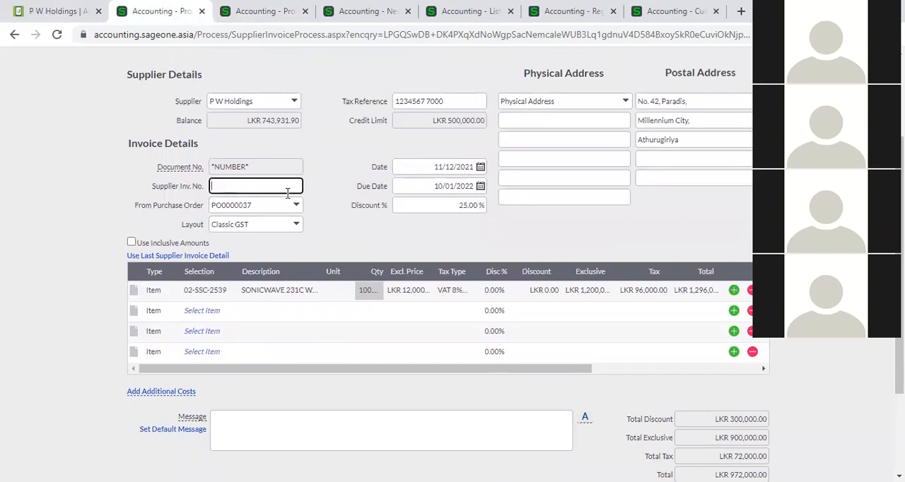
left_click(343, 226)
- Try to save the P W Holdings invoice, but decline to exceed the credit limit
scroll(367, 316, "down", 3)
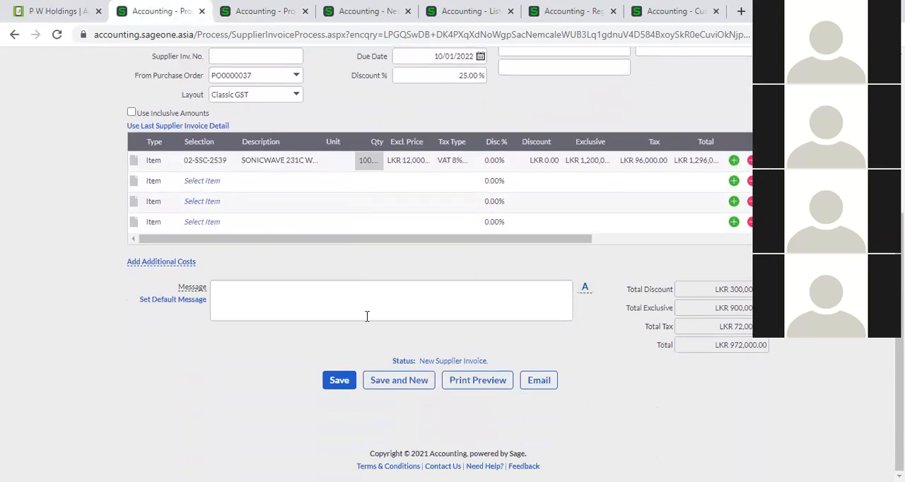
left_click(345, 379)
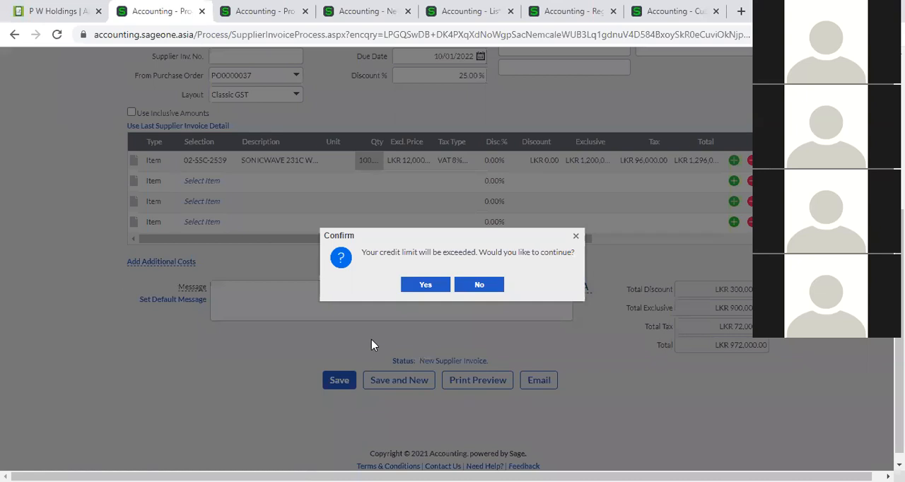
left_click(477, 285)
- Set the quantity of the 02-SSC-2539 line to 1 and try to save the invoice, agreeing to exceed the credit limit
left_click(368, 164)
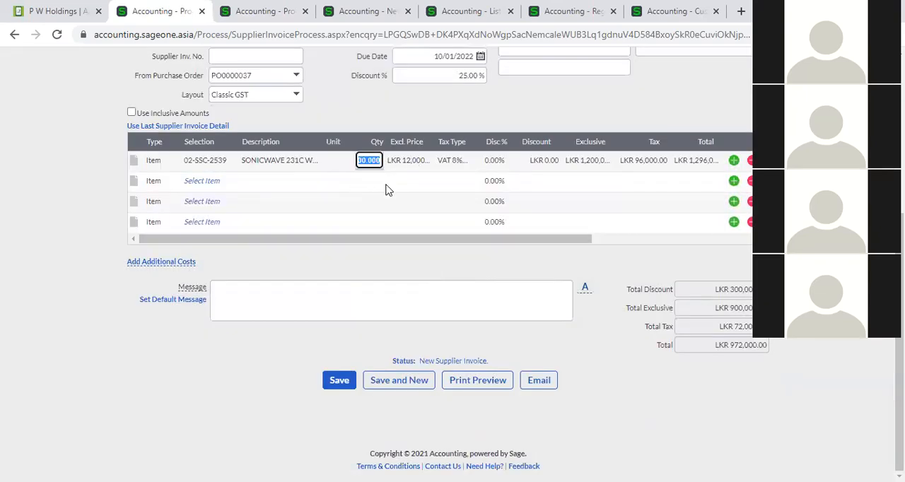
type("1")
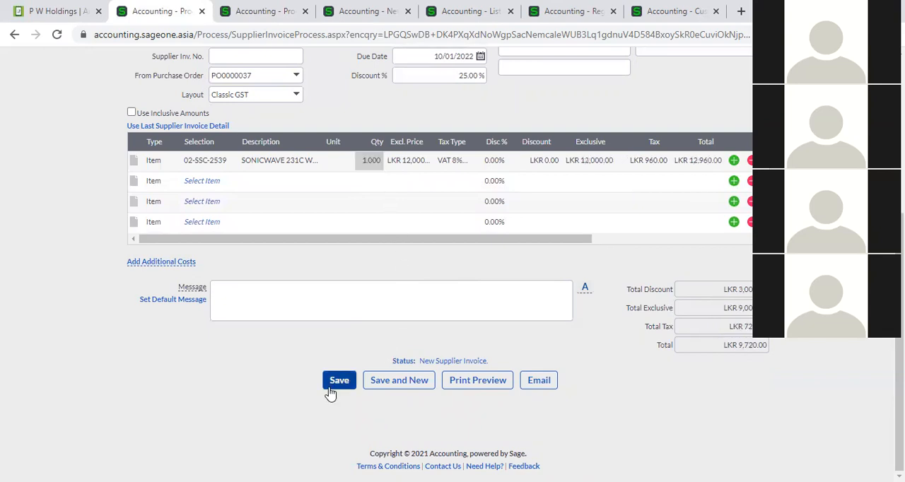
left_click(335, 386)
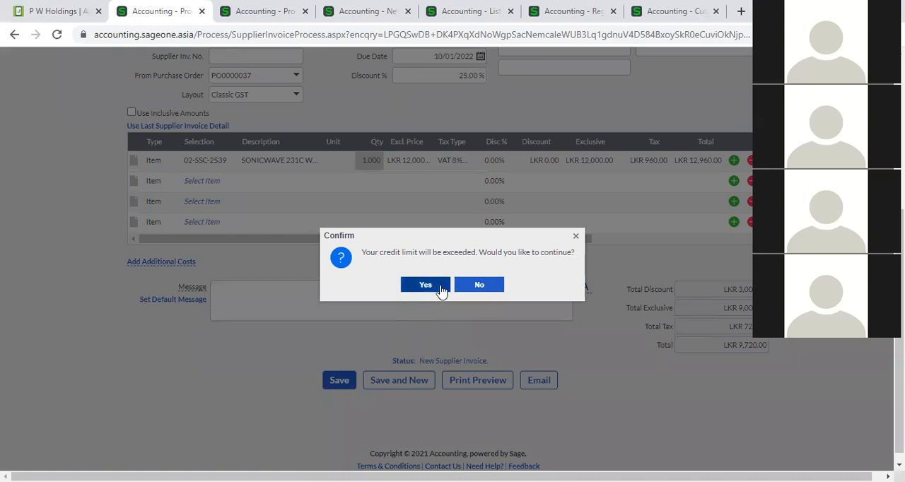
left_click(438, 287)
left_click(348, 381)
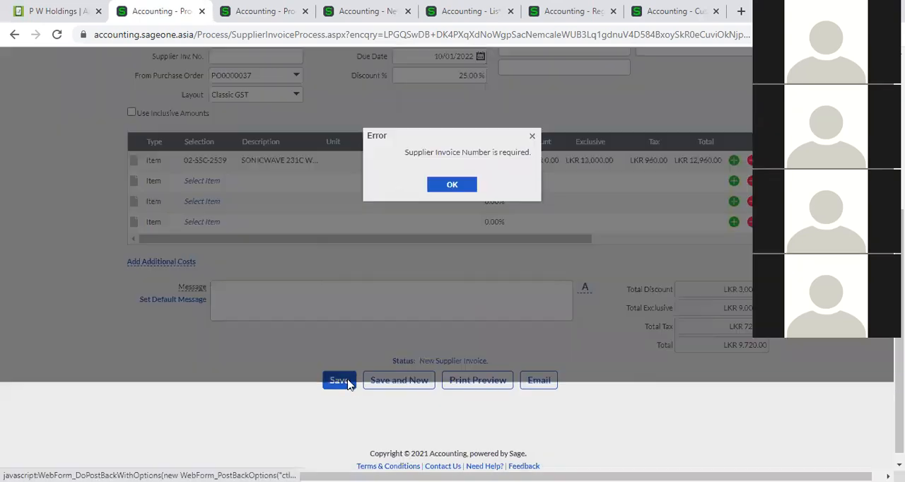
scroll(436, 353, "down", 3)
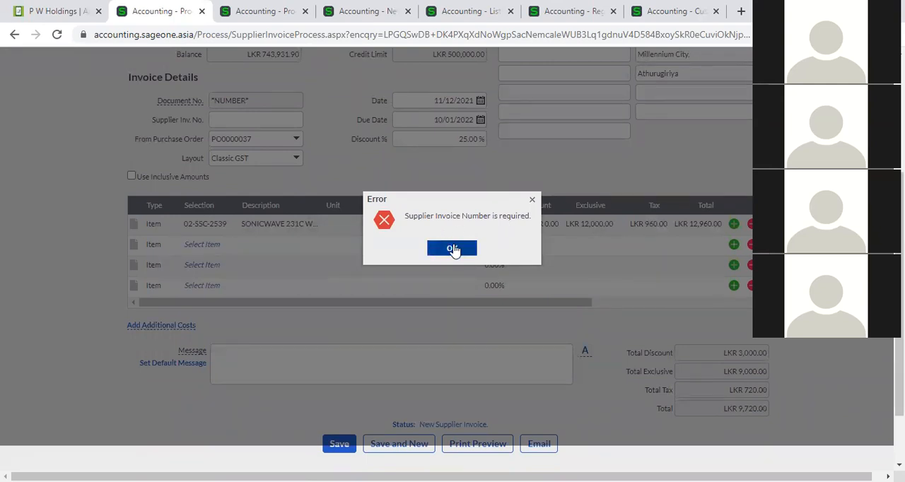
left_click(452, 249)
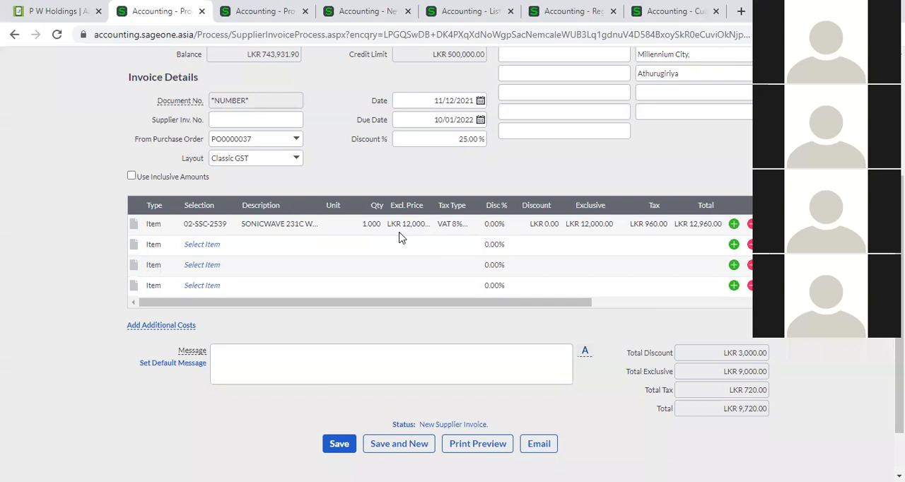
- Go to the Al Naboodah Travel & Tourism supplier invoice with supplier invoice number SIC003 and copy it to a new invoice
scroll(388, 238, "up", 1)
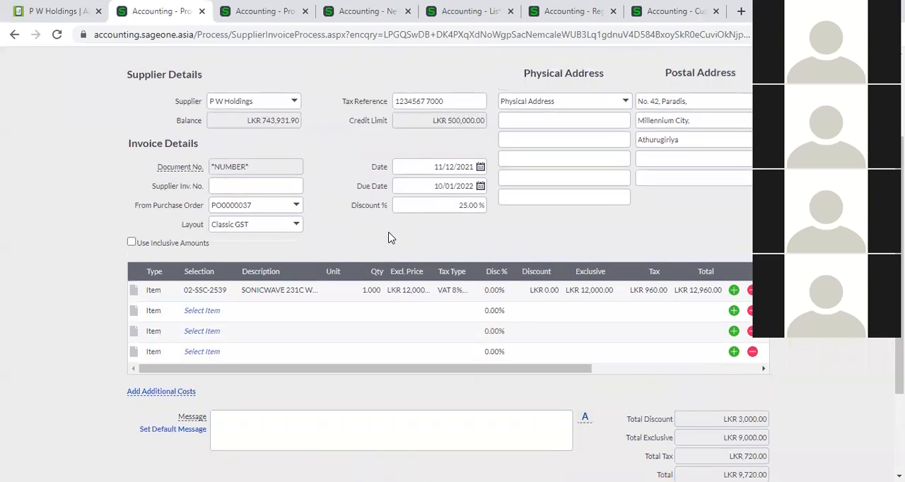
left_click(241, 8)
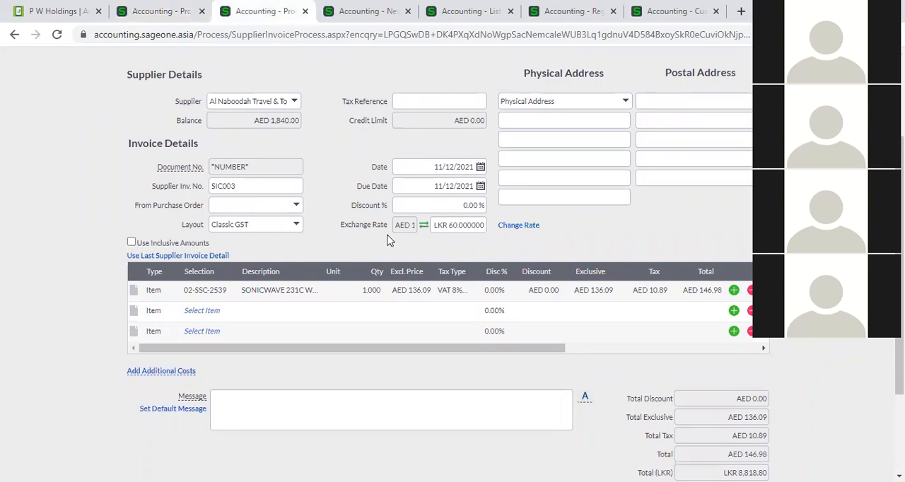
scroll(321, 188, "down", 2)
scroll(315, 180, "up", 2)
scroll(282, 227, "up", 1)
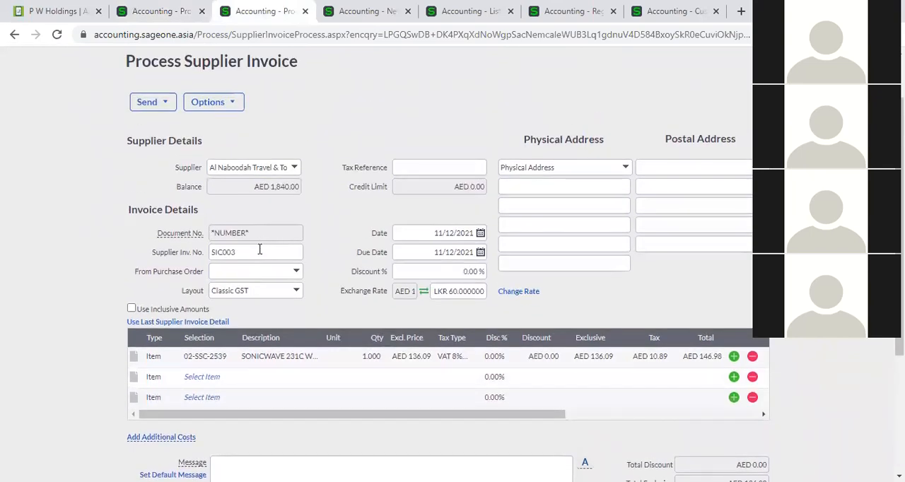
double_click(259, 249)
left_click(209, 104)
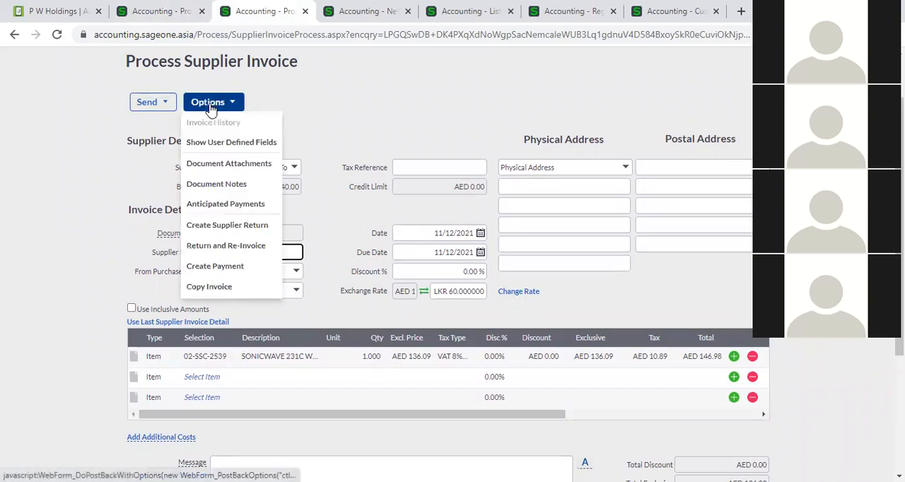
left_click(233, 284)
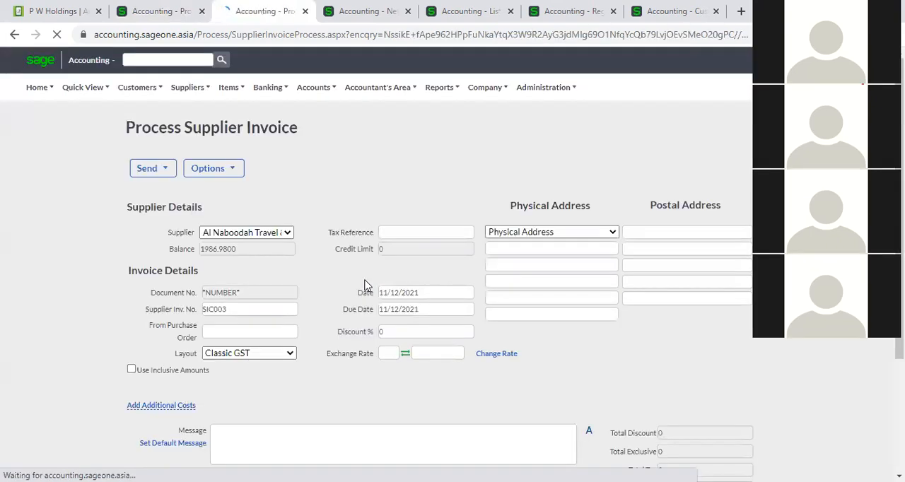
- Try to save the copied invoice with supplier invoice number SIC003
scroll(287, 315, "down", 4)
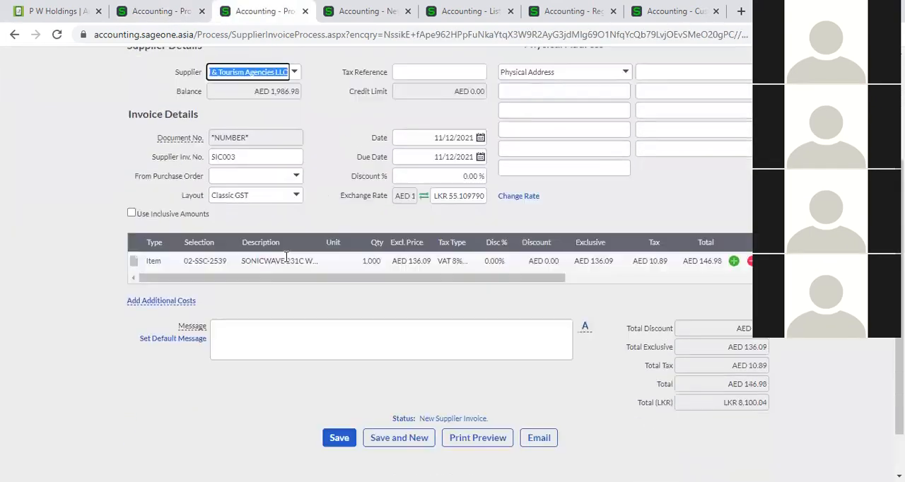
scroll(287, 258, "down", 1)
left_click(338, 401)
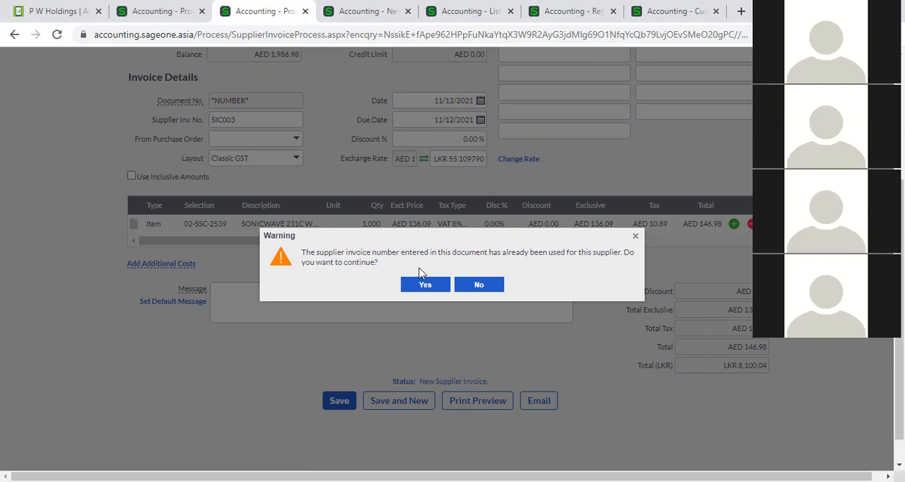
- Check the duplicate-number warnings in the company's Customer and Supplier Settings, and decline saving the copied invoice with the duplicate number
left_click(344, 12)
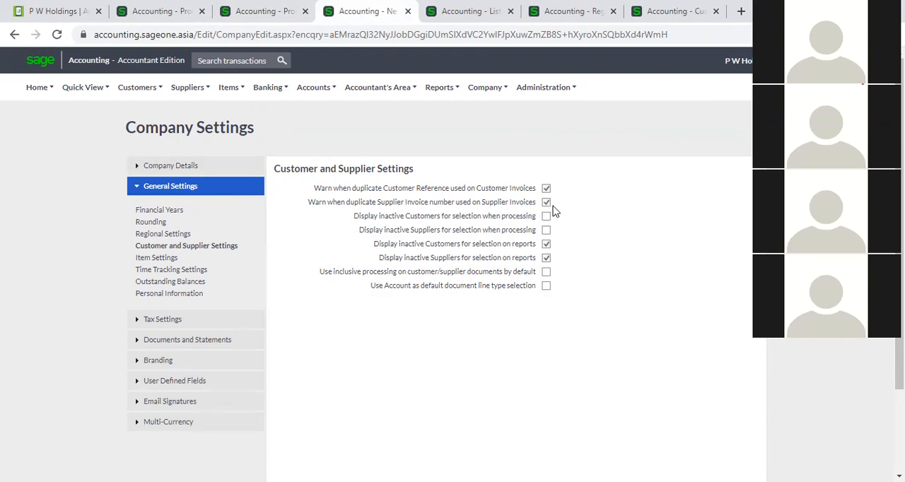
left_click(244, 11)
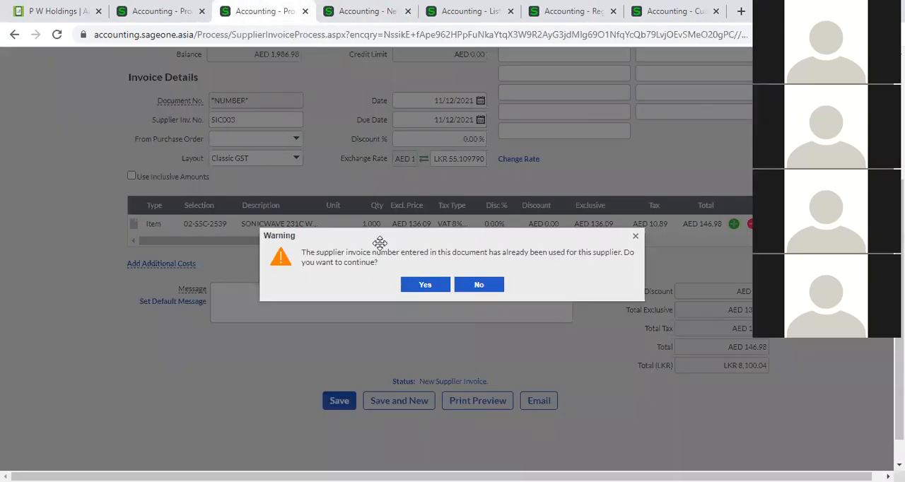
scroll(309, 243, "up", 2)
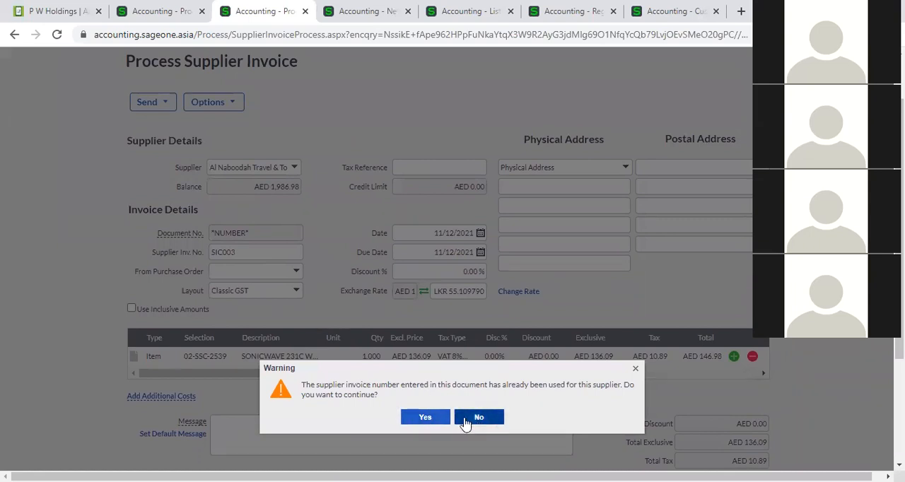
left_click(479, 417)
- Retry saving the copied invoice with the same supplier invoice number and decline to continue
double_click(257, 252)
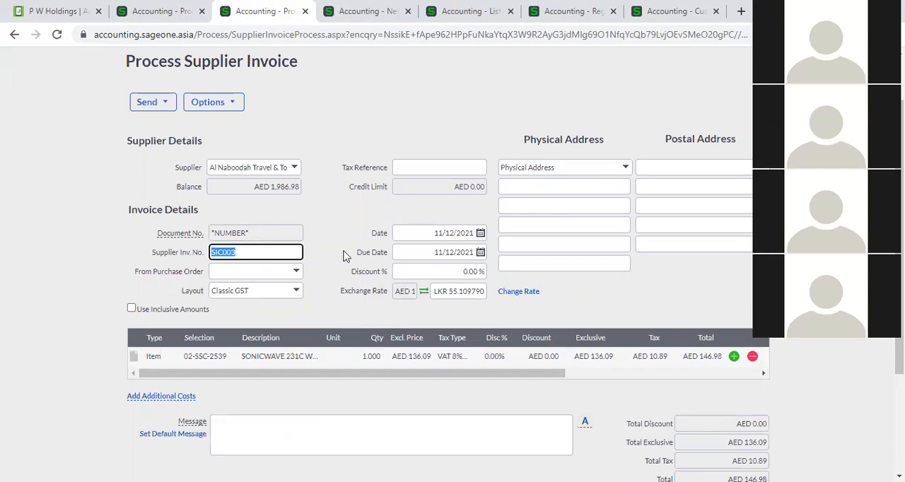
scroll(350, 268, "down", 3)
left_click(339, 381)
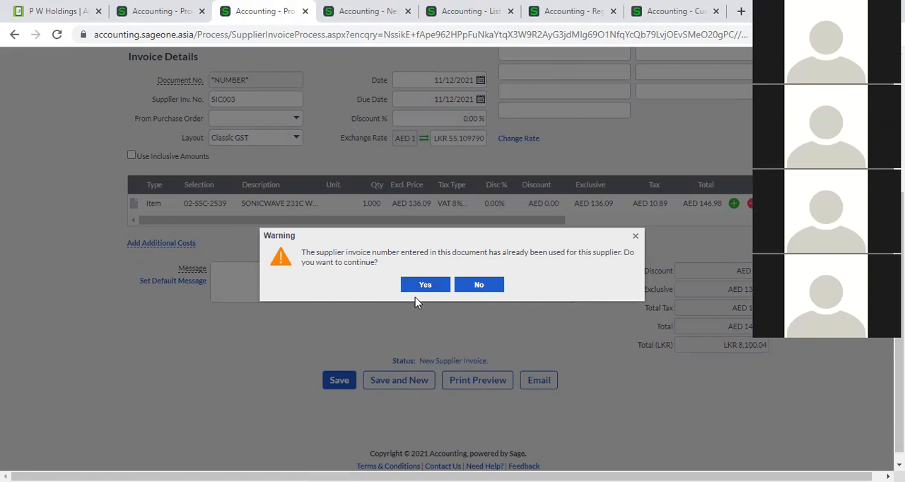
left_click(485, 287)
- Change the copied invoice's supplier invoice number to SIC004 and save the invoice
double_click(267, 99)
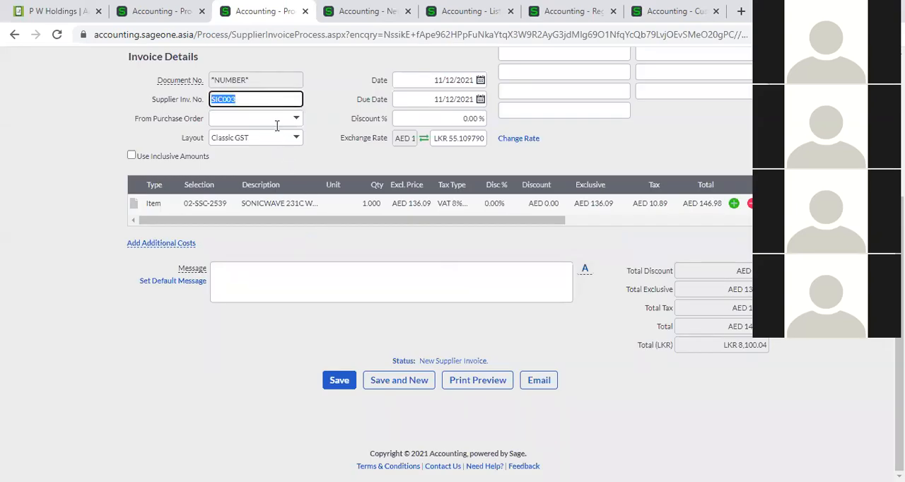
type("SIC004")
left_click(347, 390)
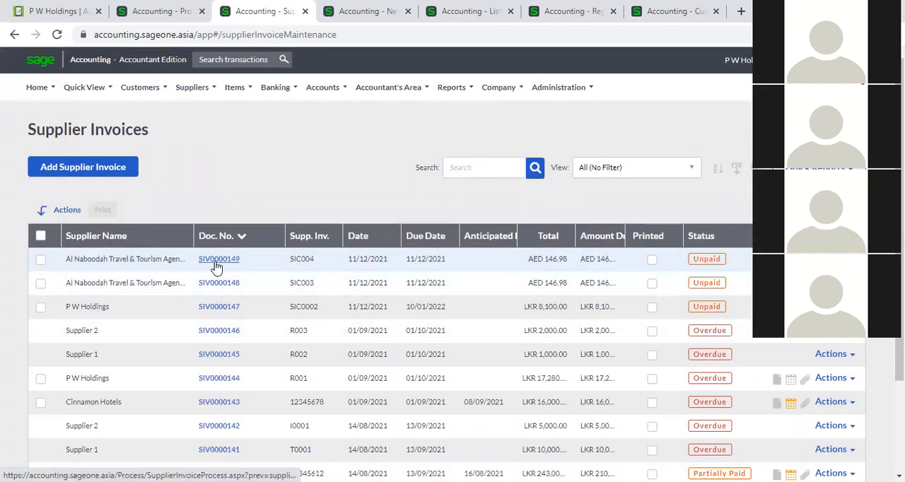
- Open the saved SIC004 invoice for review, and return to the P W Holdings invoice to check its date and due date
left_click(215, 264)
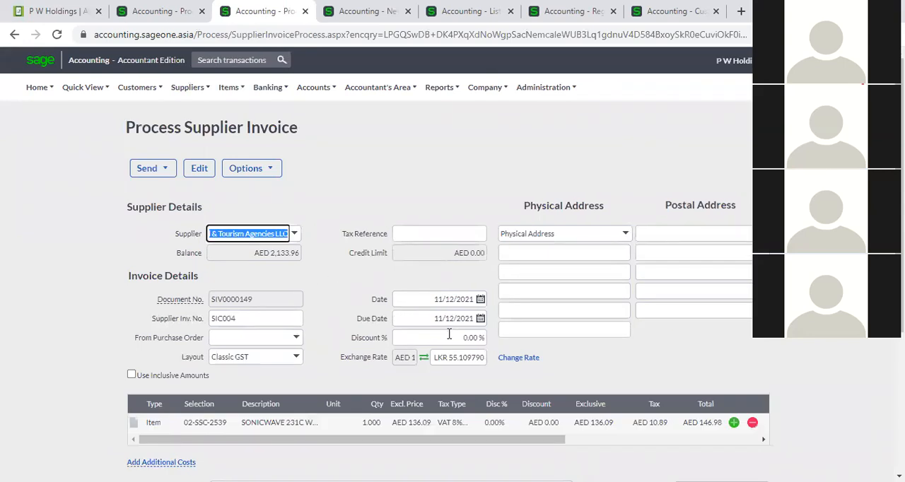
left_click(141, 9)
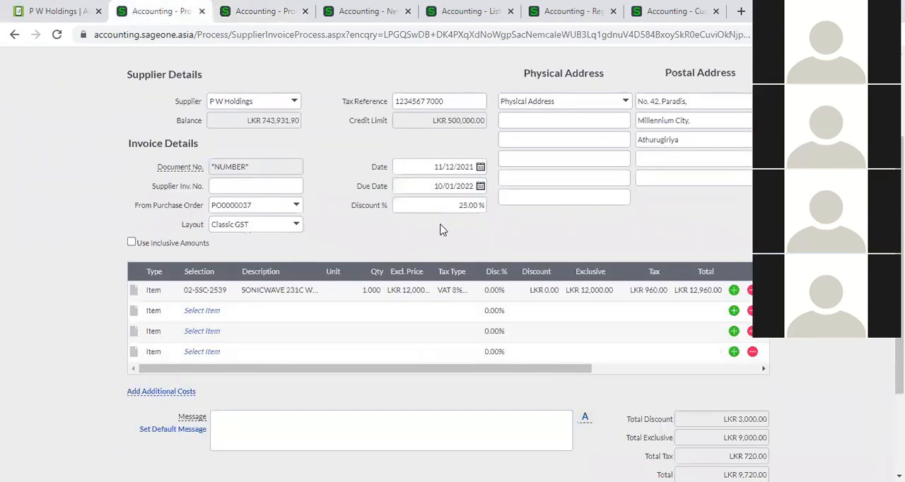
left_click(417, 173)
left_click(415, 187)
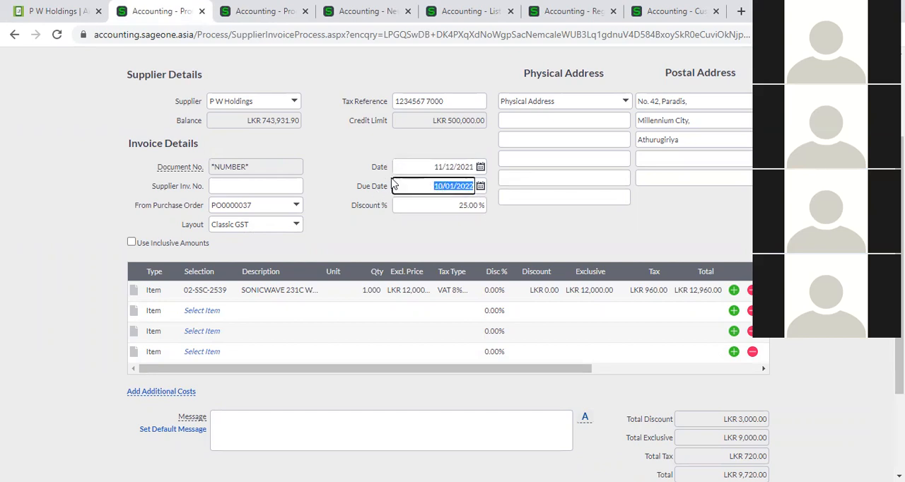
- Leave the SIC004 invoice and open the list of suppliers
left_click(241, 12)
mouse_move(139, 96)
mouse_move(153, 132)
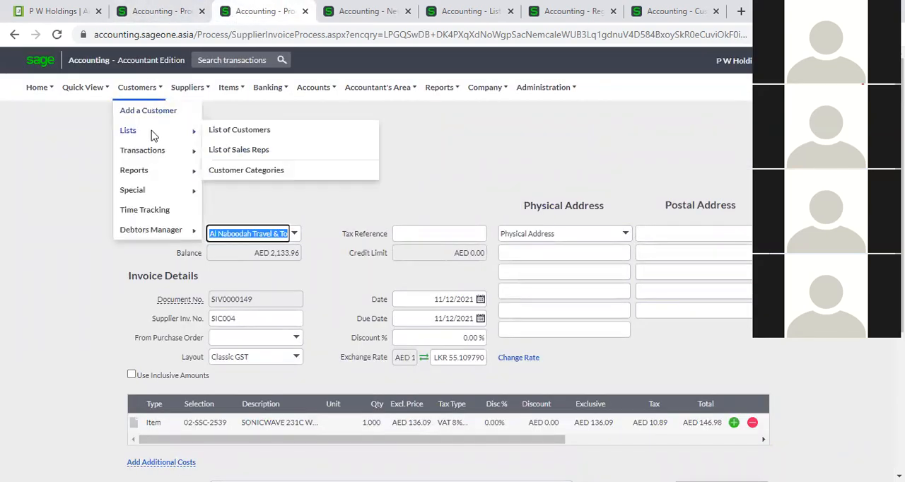
left_click(238, 130)
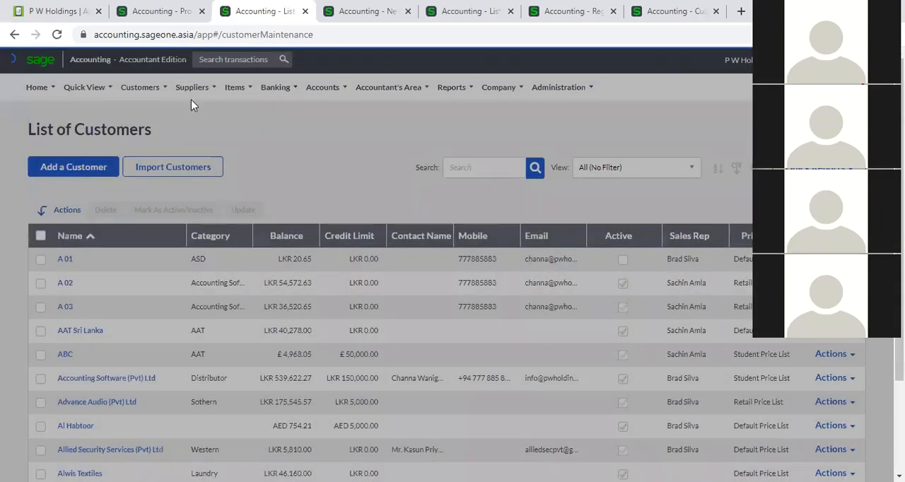
mouse_move(192, 87)
mouse_move(198, 133)
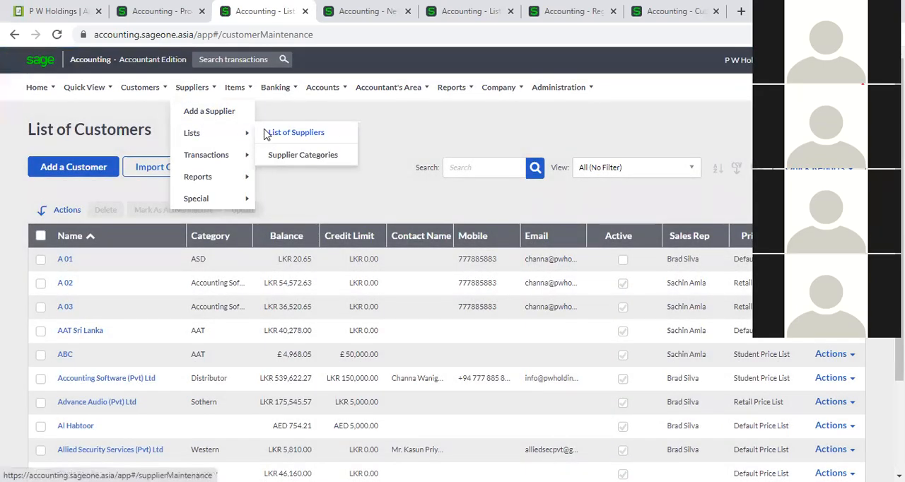
left_click(269, 133)
- Search the supplier list for "P W" and open the P W Holdings record to view its default settings
left_click(493, 175)
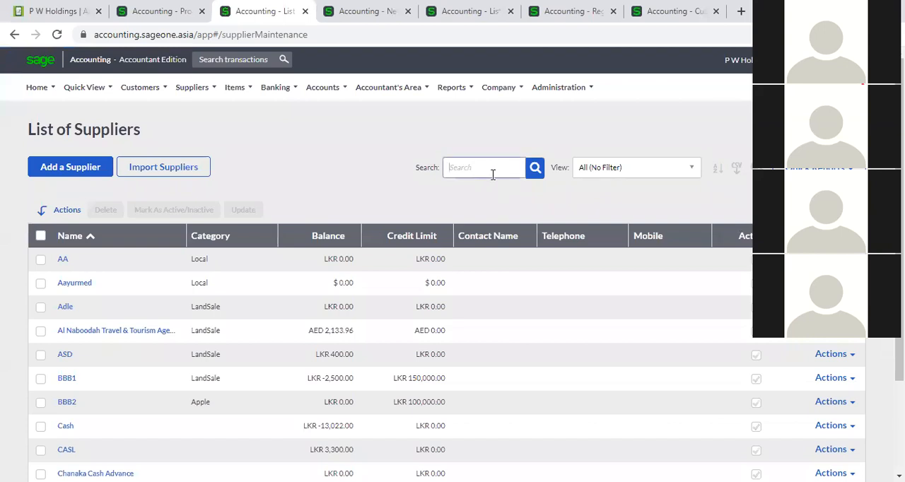
type("P W")
key("Return")
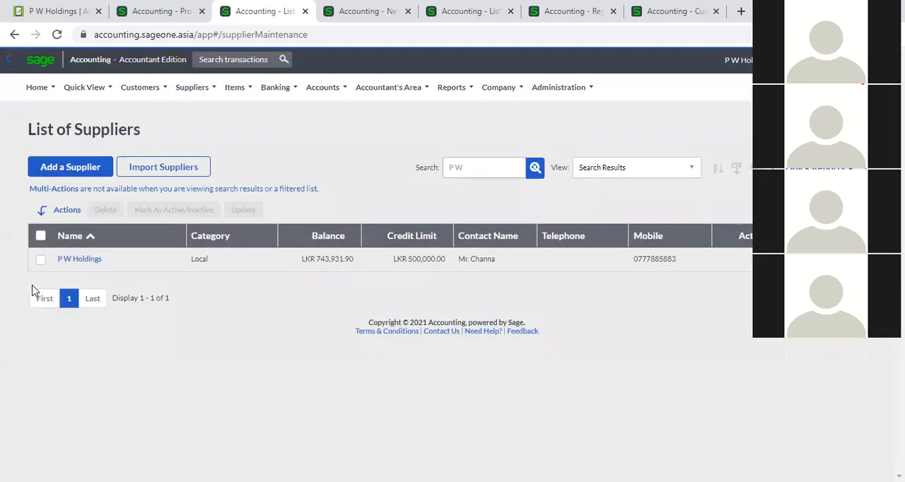
left_click(77, 261)
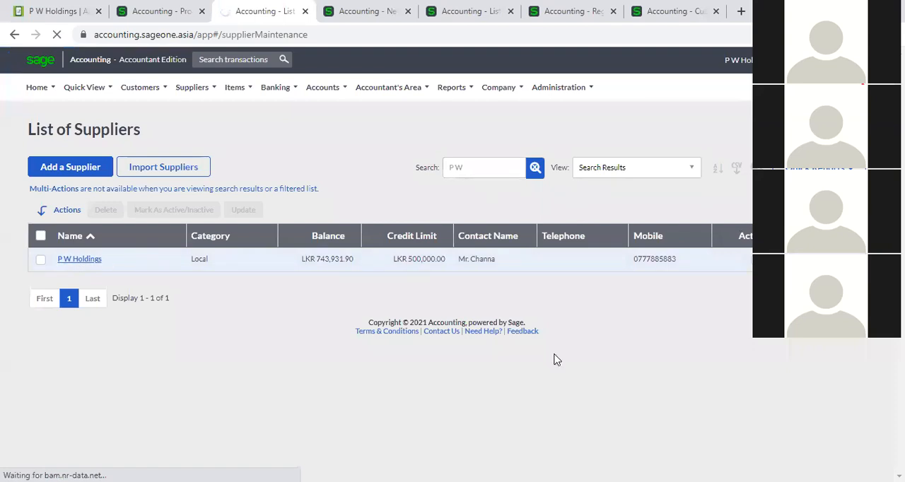
scroll(679, 366, "down", 3)
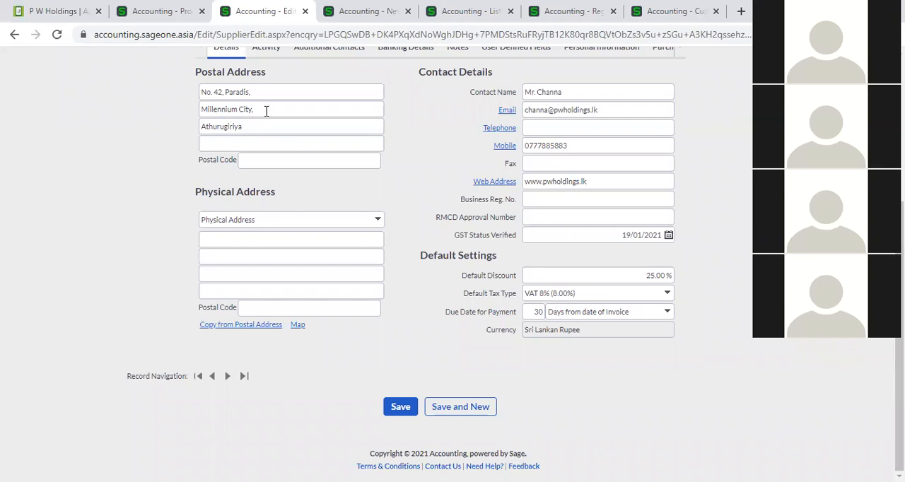
- Return to the P W Holdings supplier invoice and check its due date
left_click(165, 11)
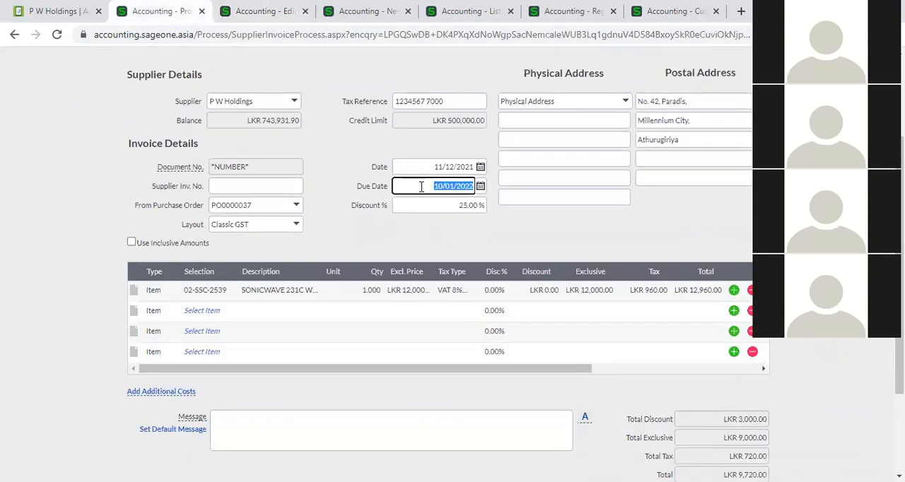
left_click(421, 186)
left_click(340, 236)
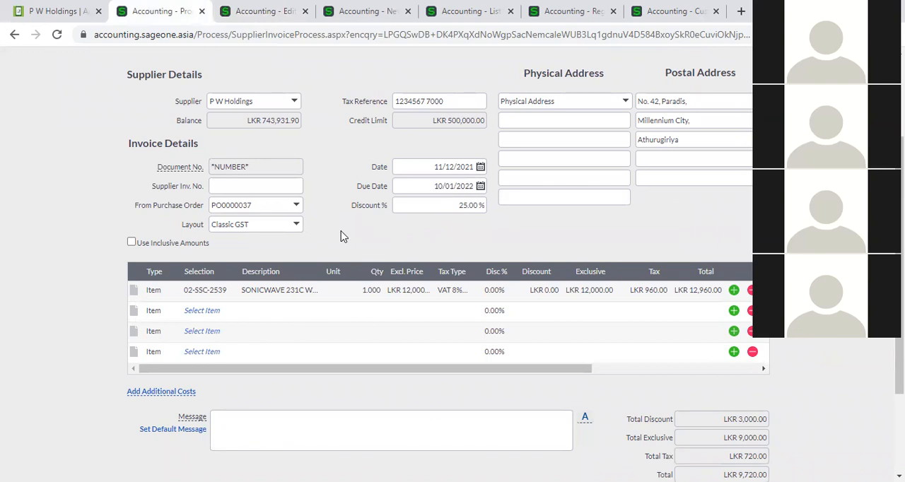
scroll(343, 234, "up", 3)
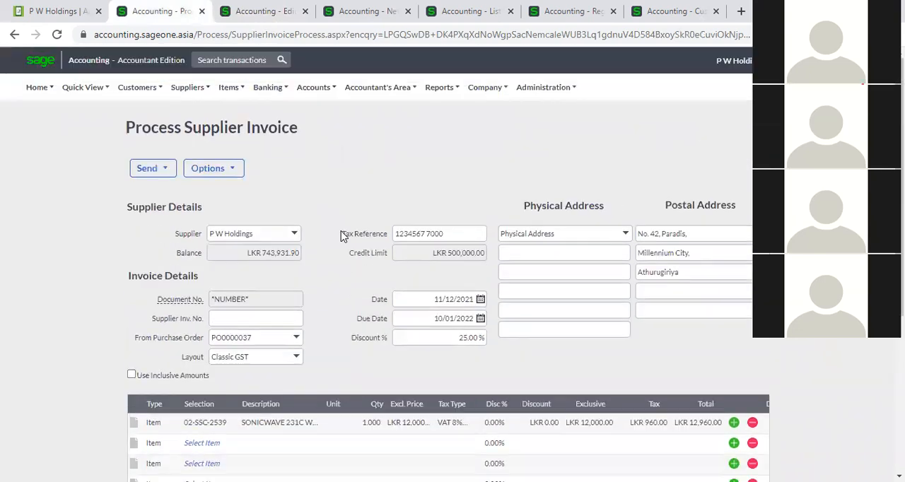
- Review the payment terms and credit limit on the P W Holdings supplier record against the invoice
left_click(255, 10)
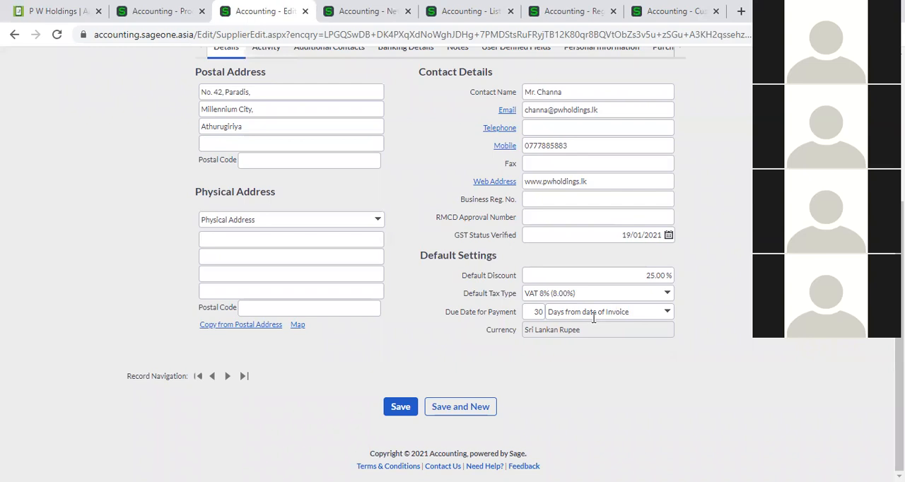
scroll(585, 271, "up", 3)
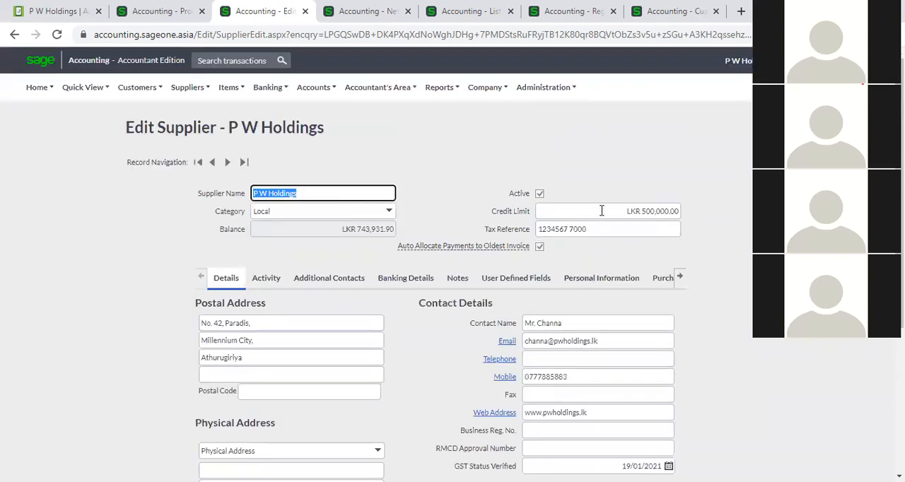
left_click(601, 211)
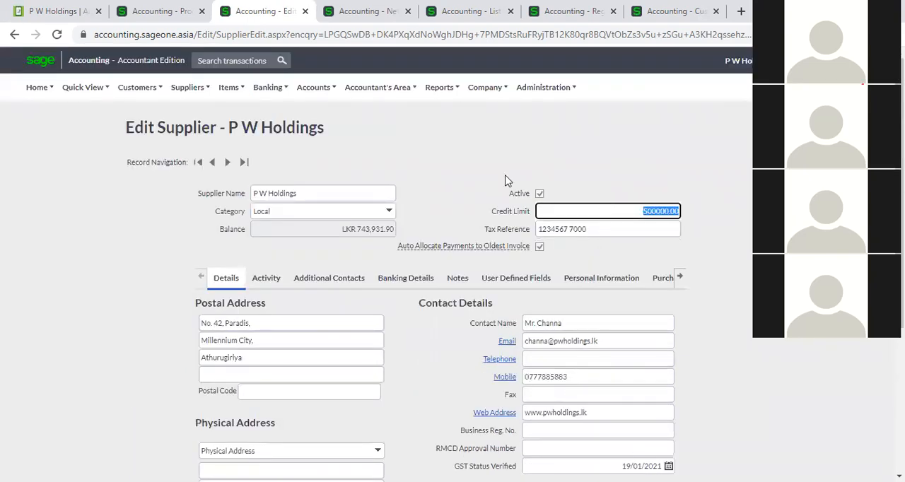
left_click(161, 11)
left_click(241, 12)
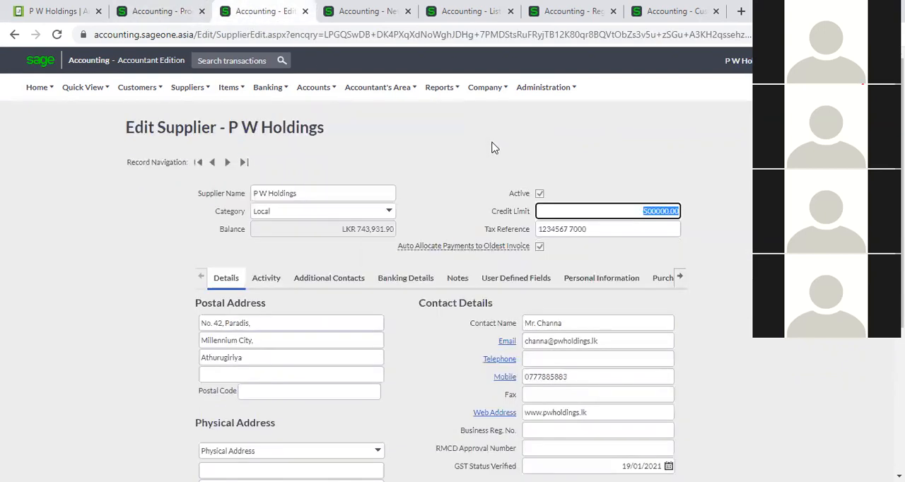
- Set the quantity of the 02-SSC-2539 line on the P W Holdings invoice to 100 and try to save it
left_click(136, 5)
scroll(343, 233, "down", 4)
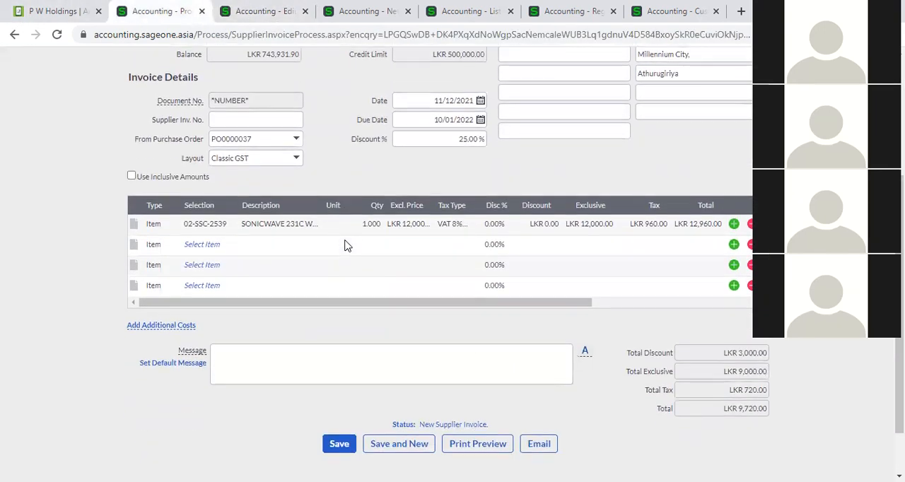
scroll(344, 245, "down", 1)
left_click(368, 162)
type("100")
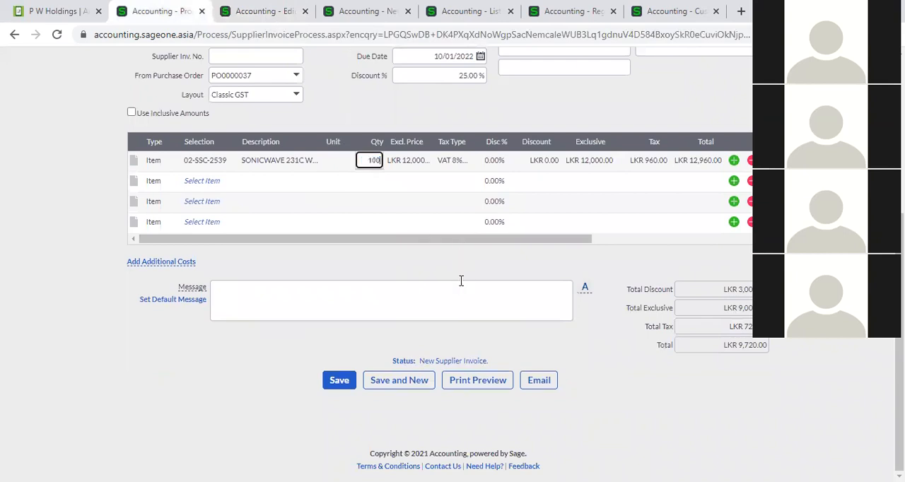
left_click(268, 390)
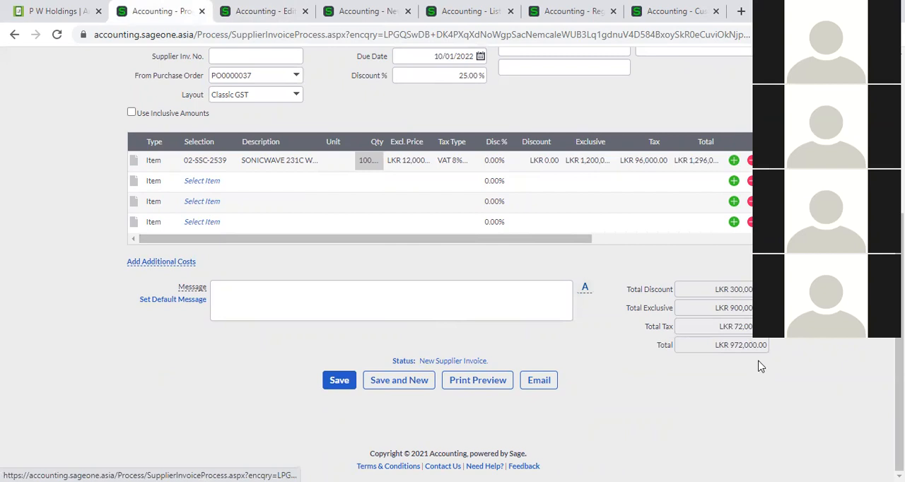
left_click(346, 388)
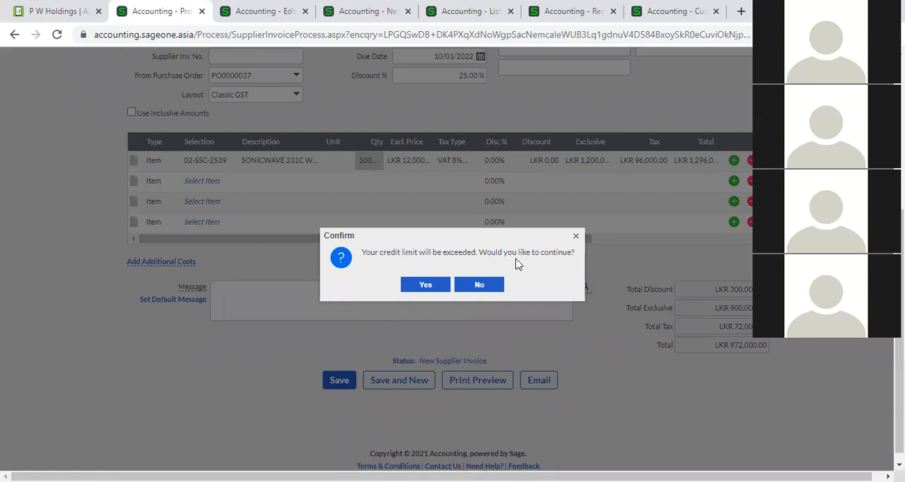
- Enter SI0005 as the supplier invoice number on the P W Holdings invoice and save it despite the exceeded credit limit
left_click(439, 285)
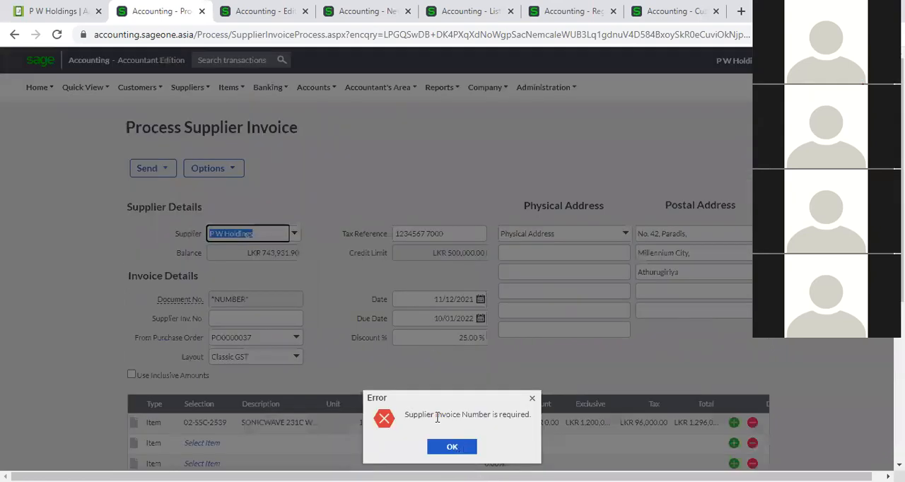
key("Return")
left_click(301, 318)
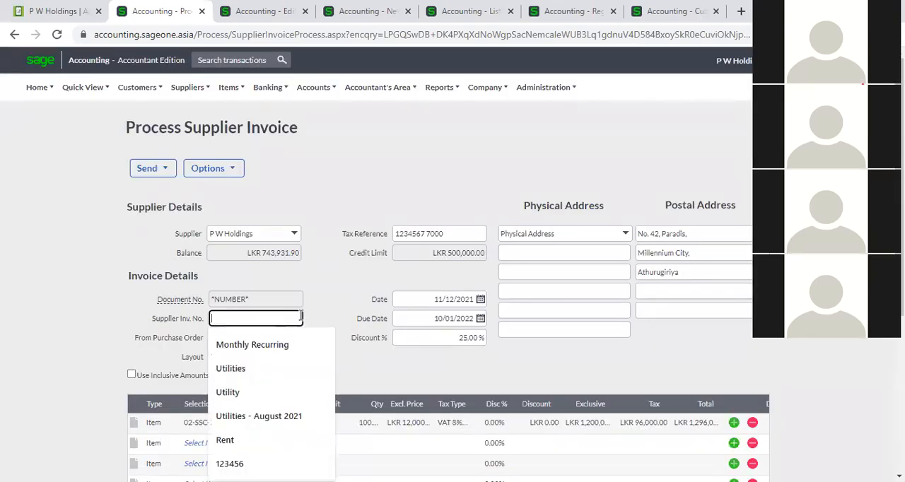
type("SI0005")
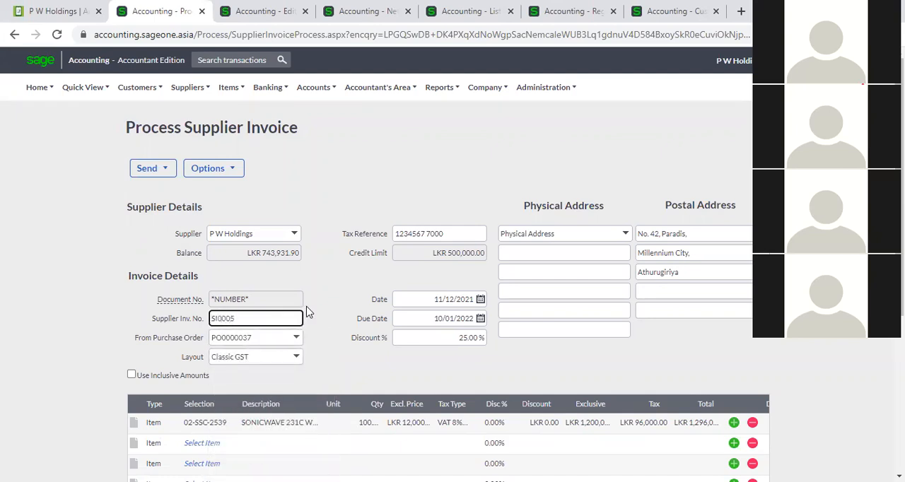
scroll(323, 347, "down", 4)
left_click(338, 381)
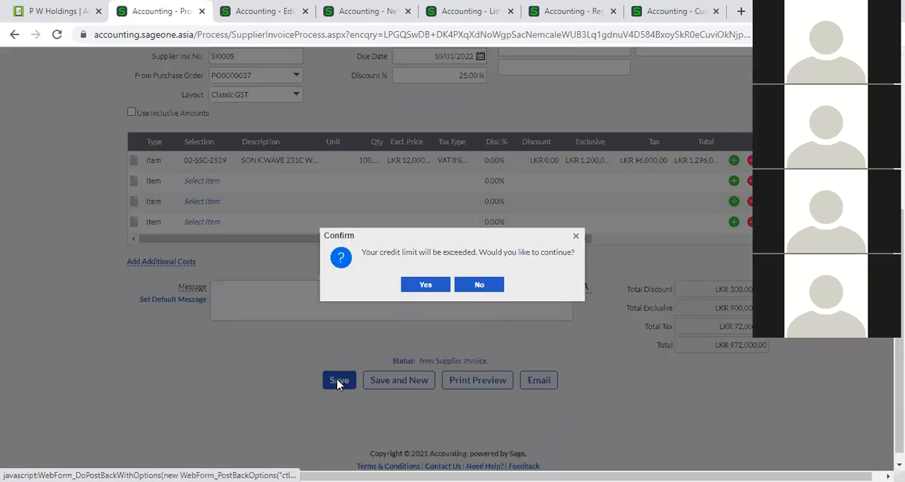
left_click(411, 284)
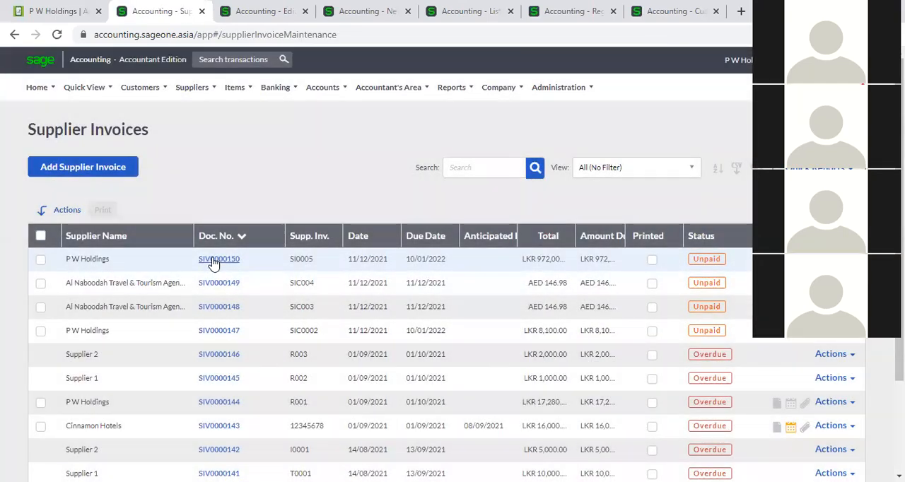
- Reopen the P W Holdings invoice SI0005, add the comment S/N0001 to its 02-SSC-2539 line and save it, accepting the exceeded credit limit
left_click(214, 260)
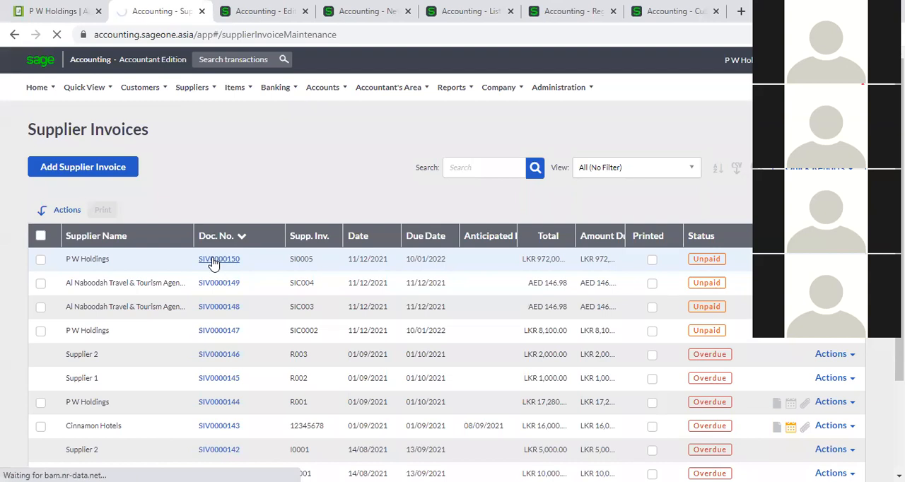
scroll(363, 291, "down", 2)
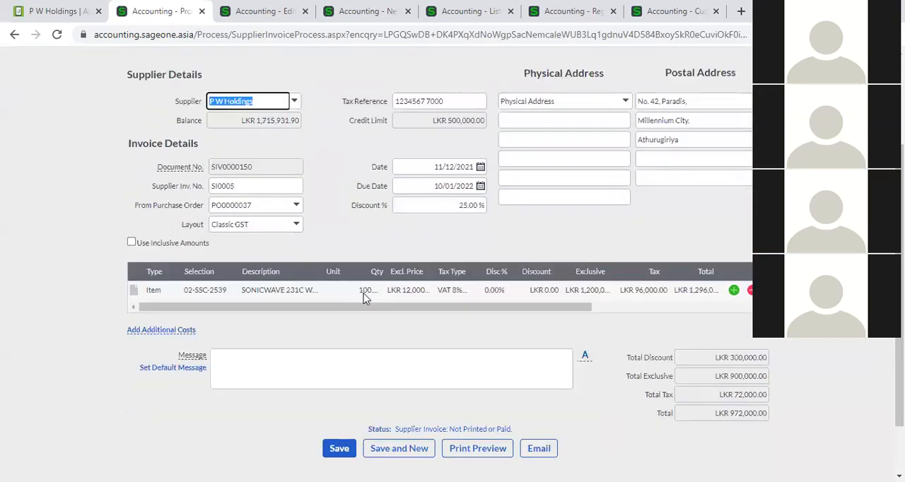
left_click(133, 291)
left_click(194, 318)
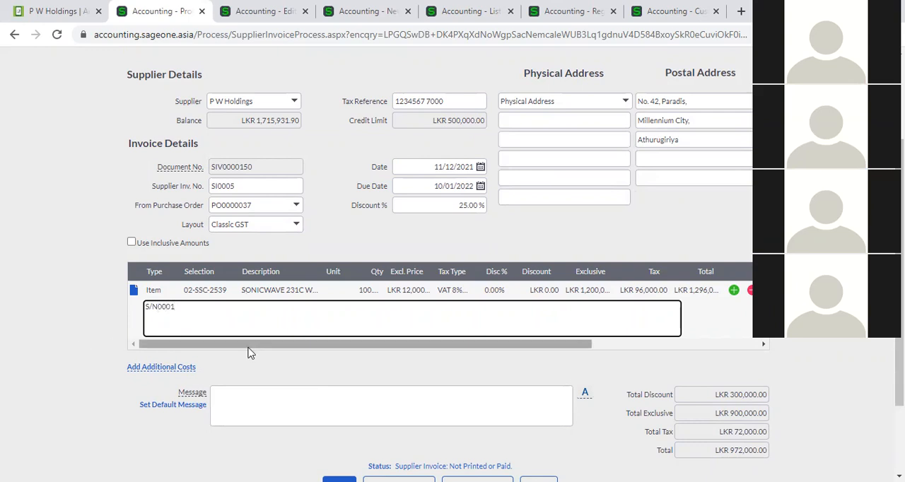
scroll(253, 357, "down", 1)
left_click(332, 420)
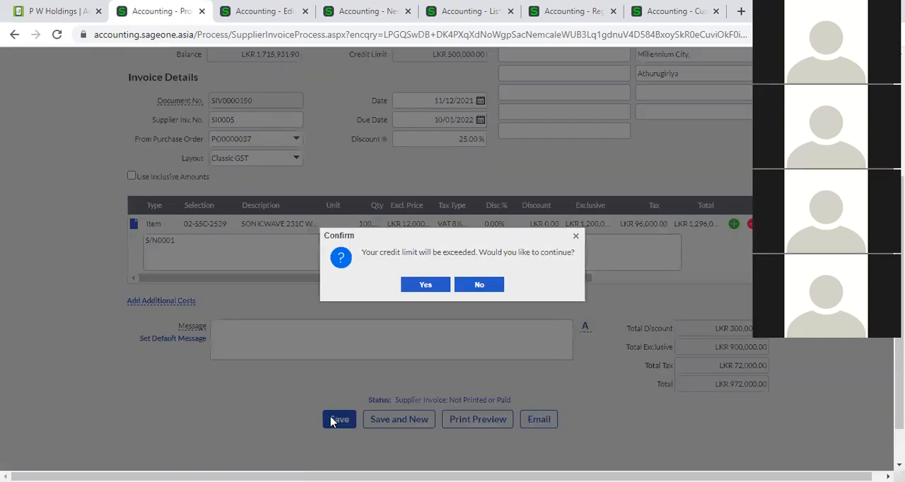
left_click(417, 287)
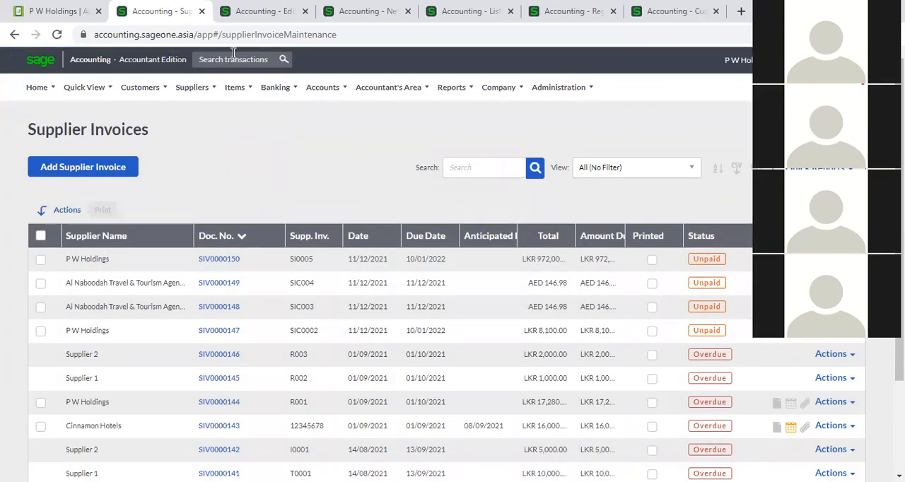
left_click(233, 55)
type("S")
key("BackSpace")
type("S")
- Copy the S/N0001 line comment from the P W Holdings invoice SI0005 and search all transactions for it
left_click(224, 259)
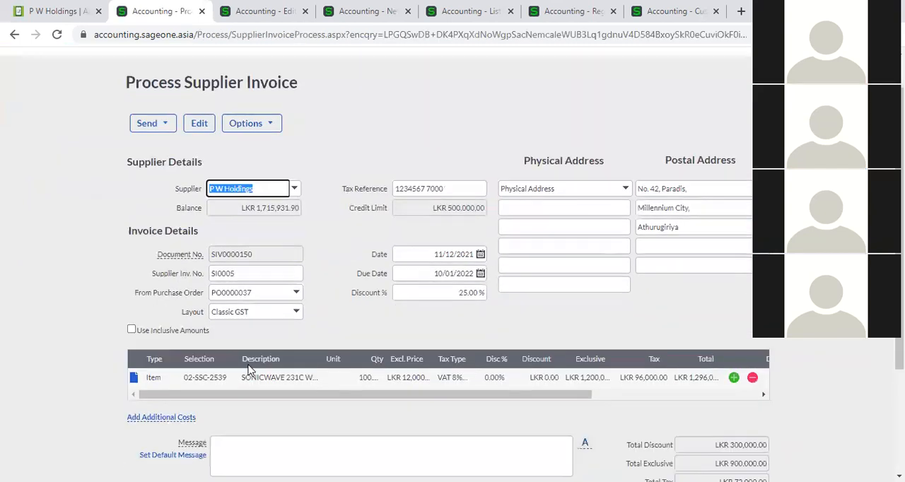
scroll(247, 369, "down", 2)
left_click(133, 225)
left_click_drag(194, 246, 142, 244)
key("ctrl+c")
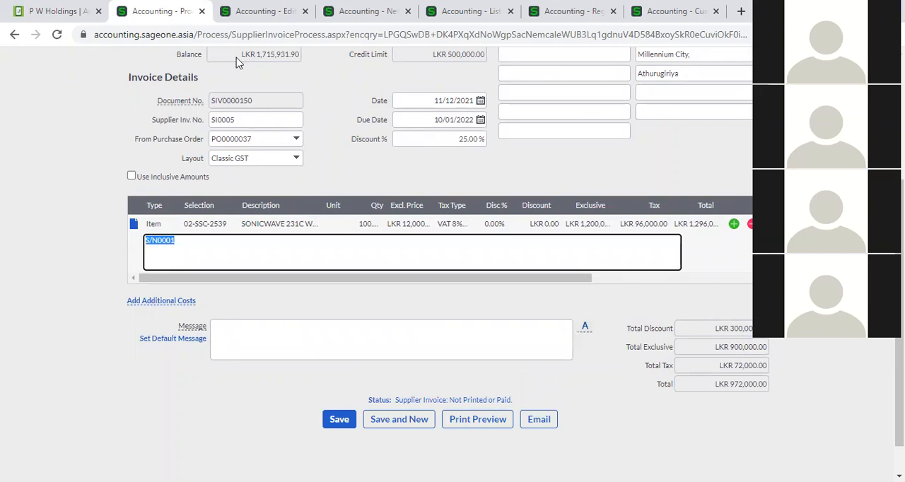
left_click(252, 12)
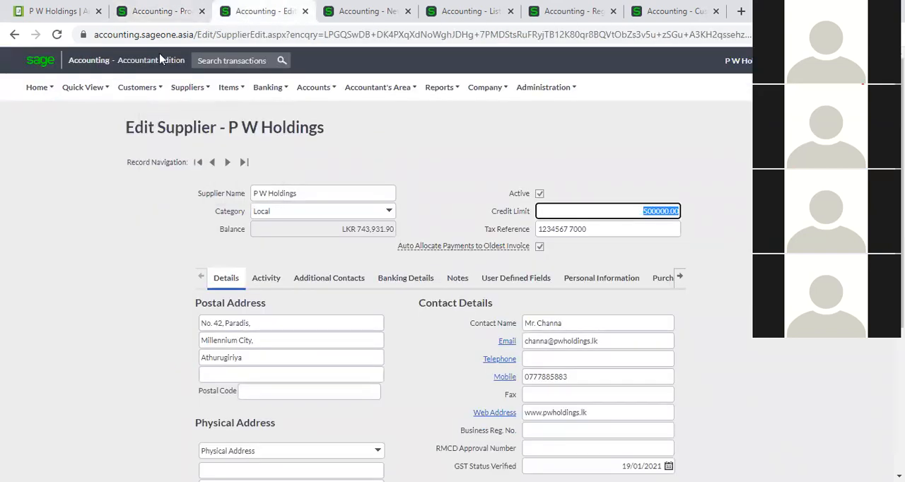
left_click(203, 61)
key("ctrl+v")
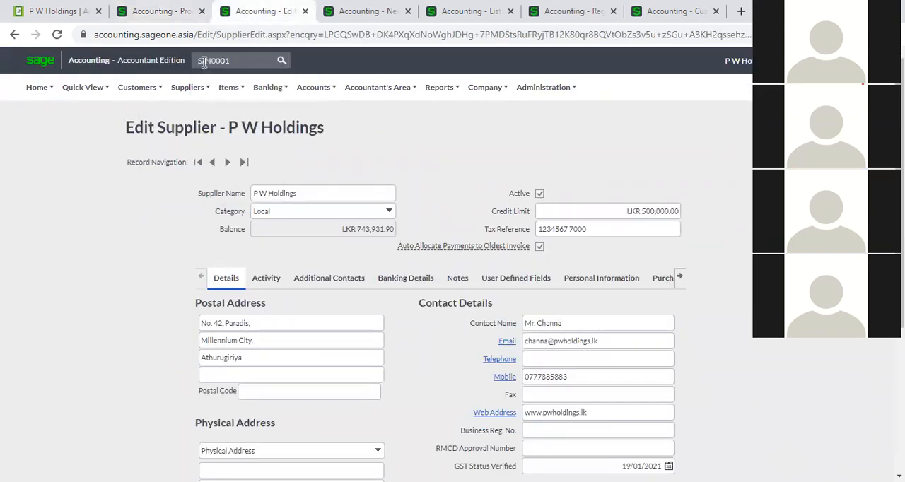
key("Return")
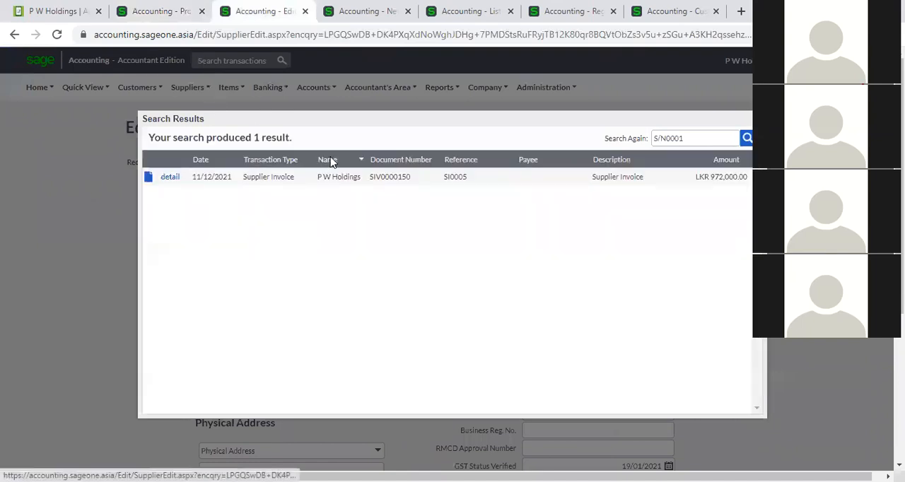
- Repeat the transaction search for S/N0001 and open the detail of the matching supplier invoice
left_click(163, 14)
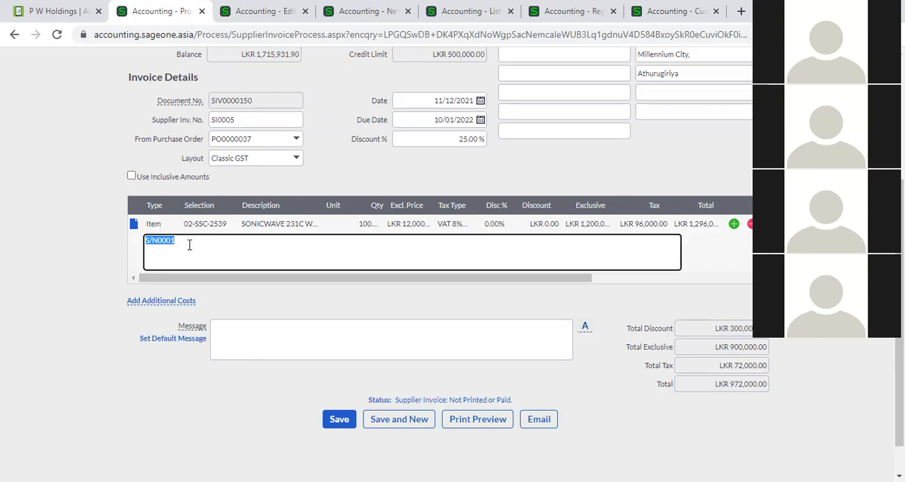
left_click(233, 17)
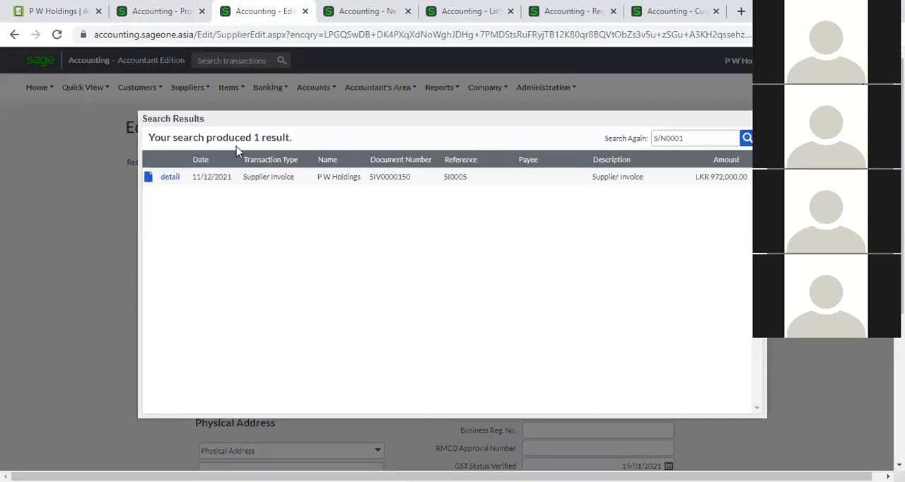
left_click(758, 118)
left_click(253, 59)
type("S/N0001")
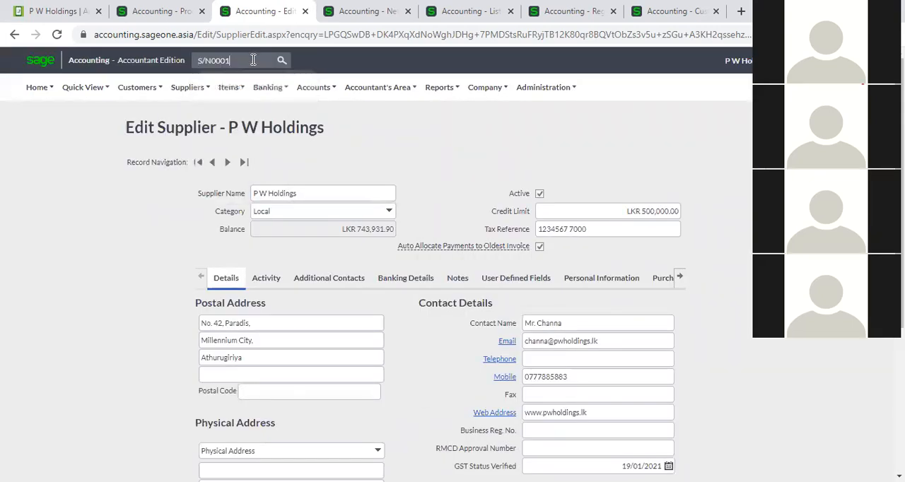
key("Return")
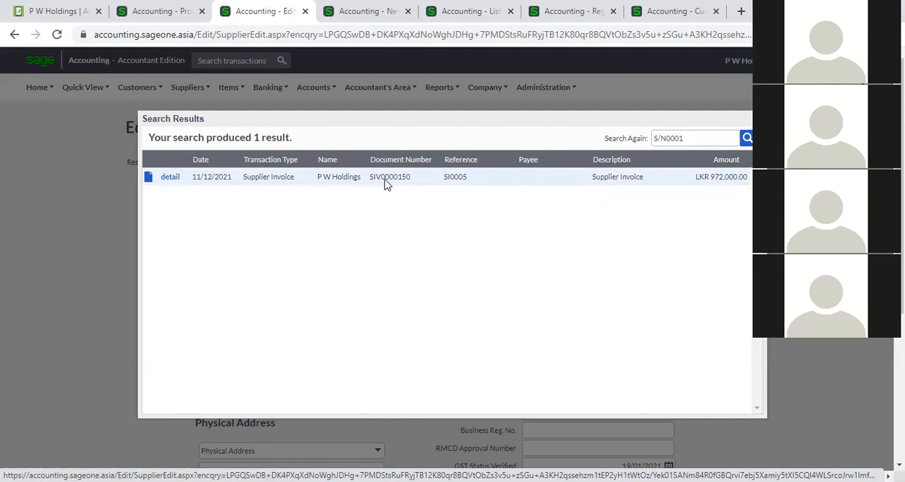
left_click(171, 177)
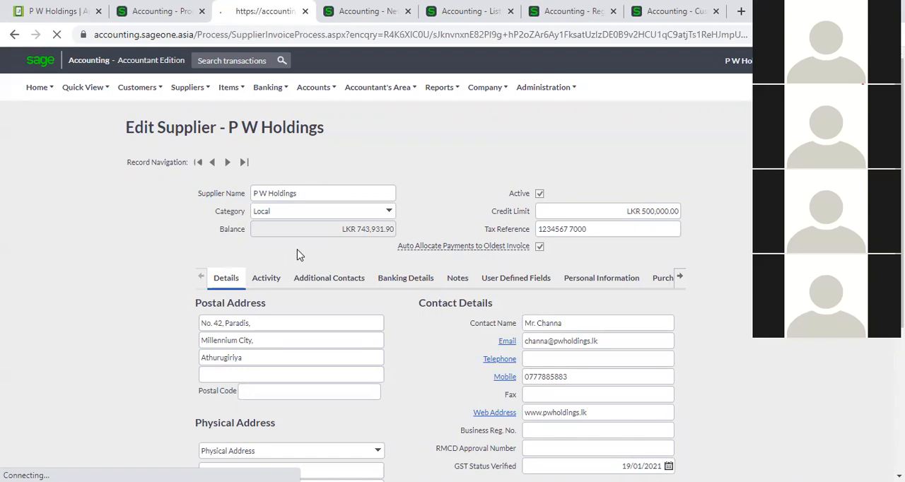
scroll(306, 288, "down", 2)
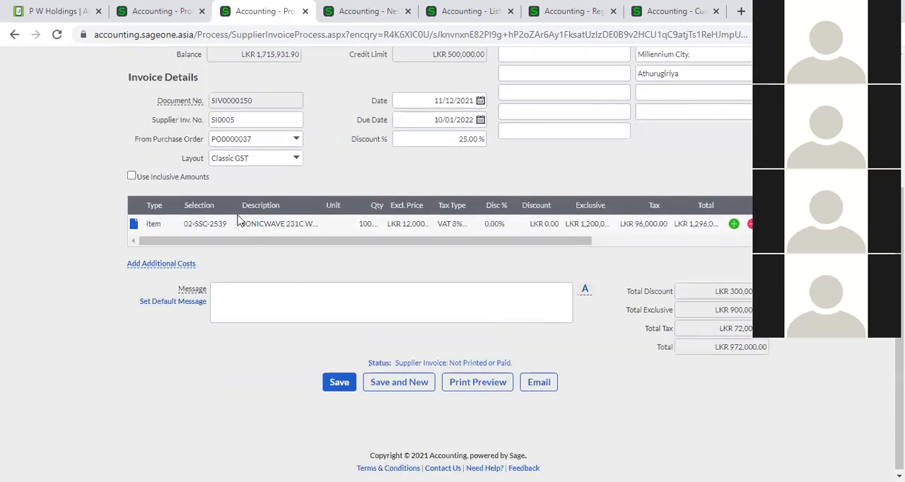
- Set the exclusive price of the invoice's 02-SSC-2539 line to 10,000 and save, accepting the exceeded credit limit
left_click(146, 9)
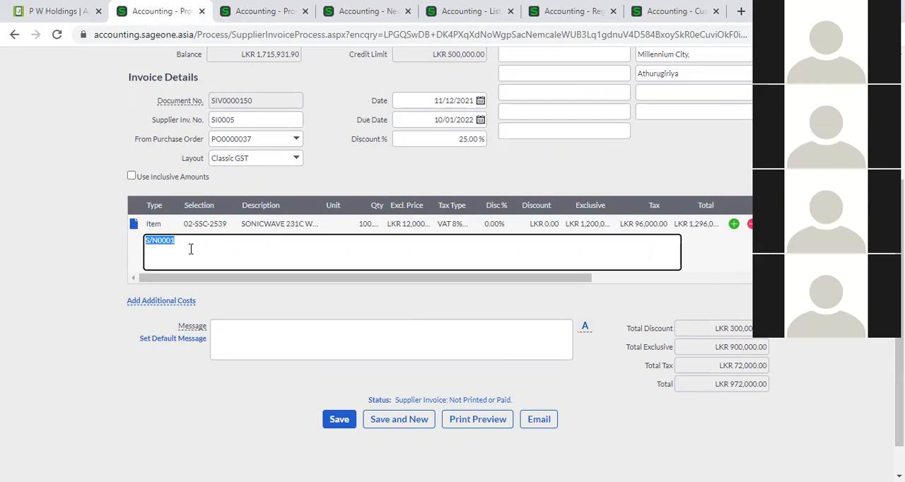
scroll(191, 249, "up", 2)
left_click(413, 291)
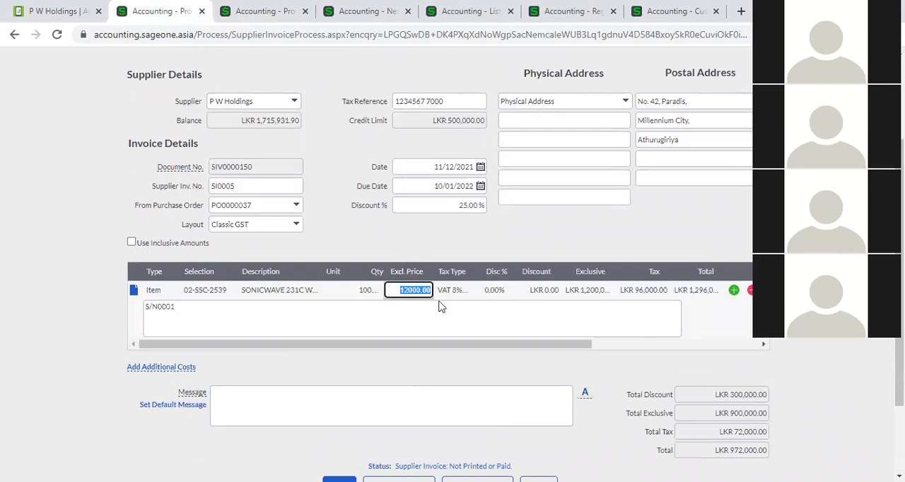
type("10,000")
left_click(444, 250)
scroll(431, 318, "down", 2)
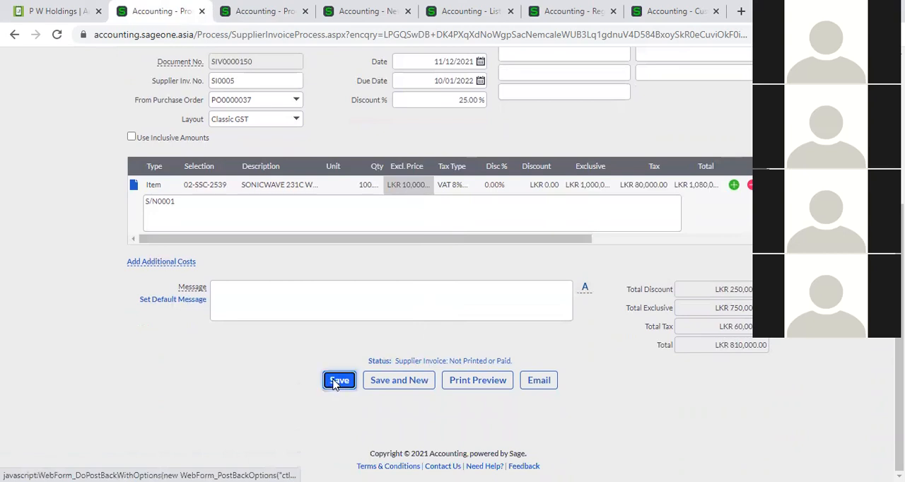
left_click(338, 379)
left_click(413, 284)
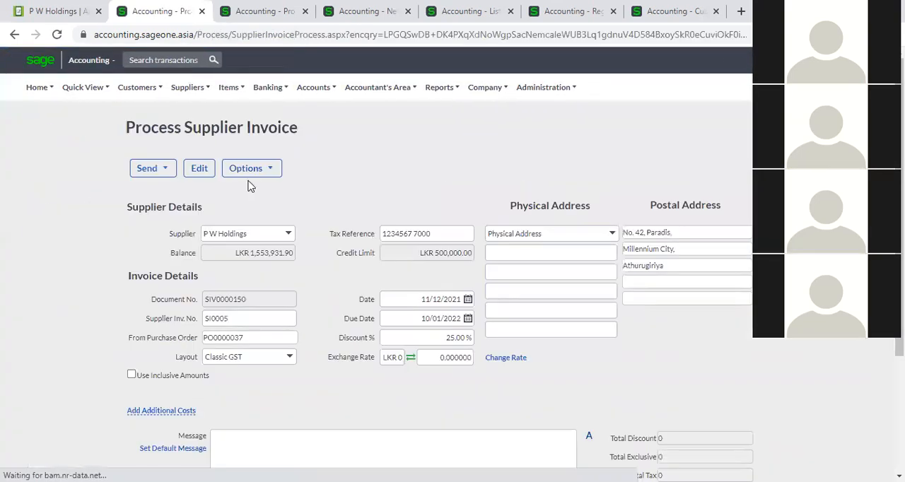
- View the invoice history of supplier invoice SIV0000150 to review its recorded edits, and close it
left_click(279, 166)
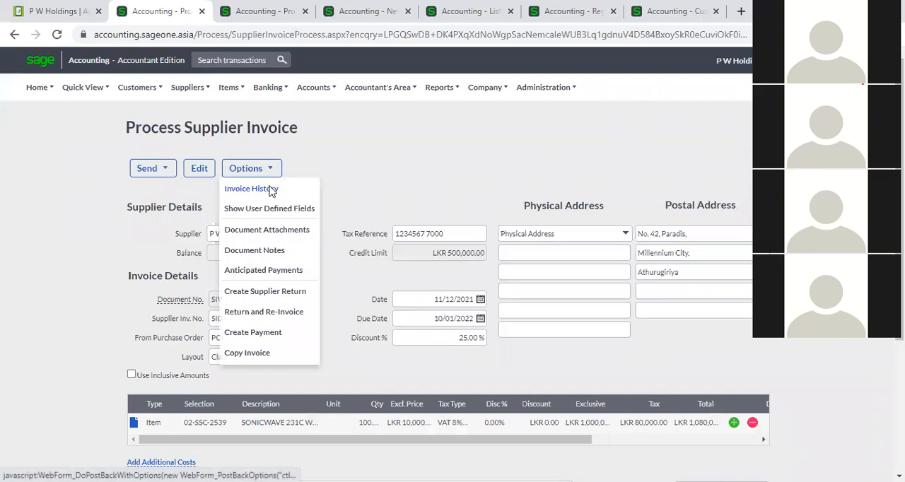
left_click(271, 192)
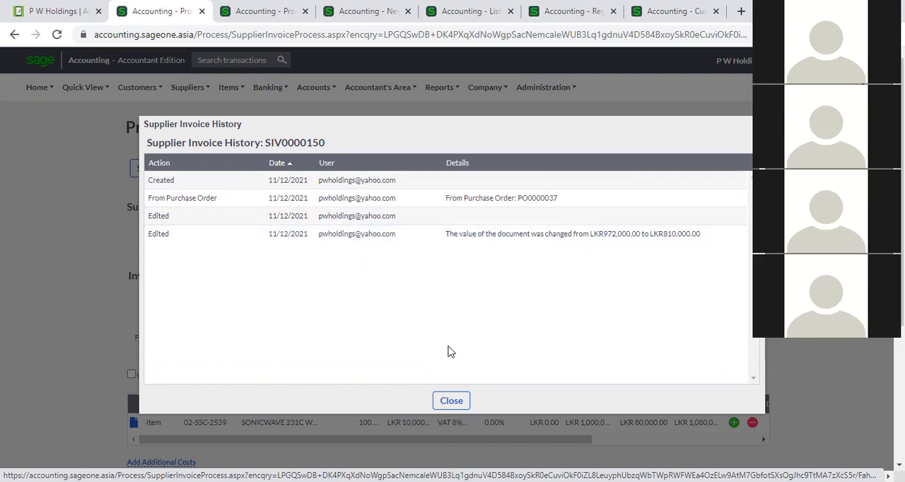
left_click(451, 401)
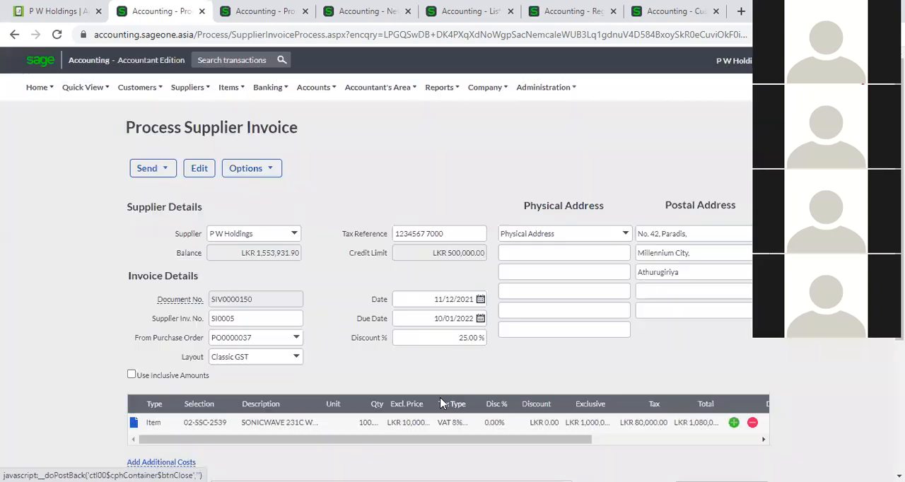
- Add an empty line below the 02-SSC-2539 item and switch inclusive amounts on and back off to compare the prices
scroll(421, 377, "down", 3)
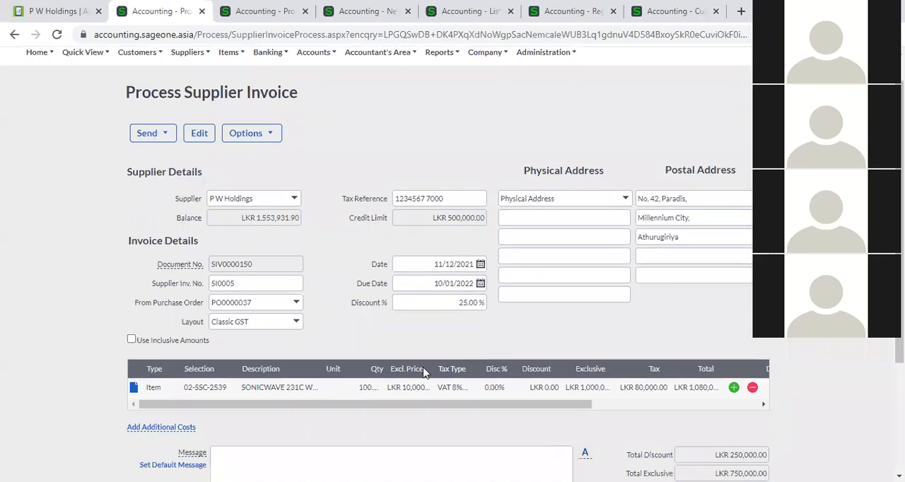
left_click(733, 291)
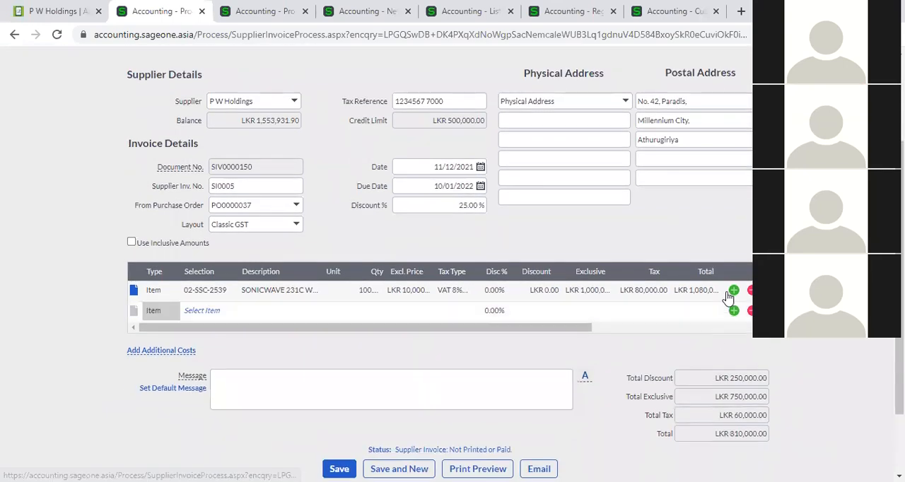
left_click(131, 242)
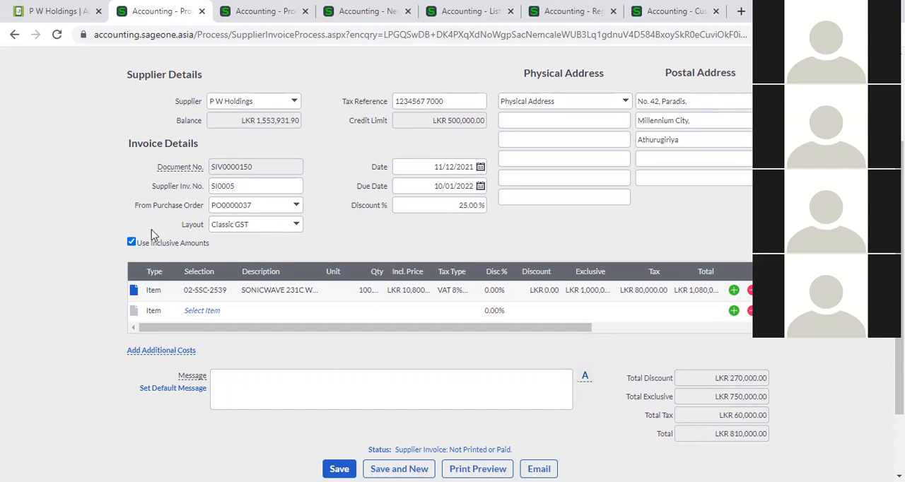
left_click(131, 242)
left_click(131, 242)
left_click(130, 242)
- Review the line types and the item list available for the empty line below the 02-SSC-2539 item
left_click(162, 312)
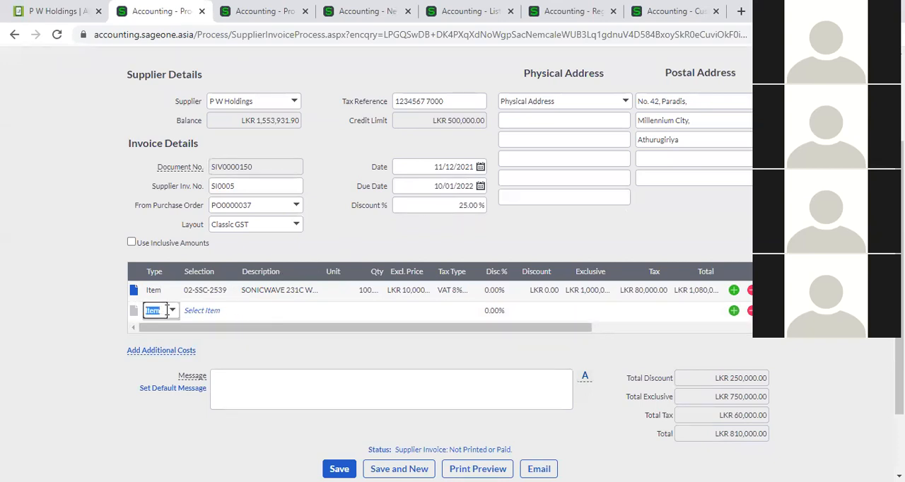
left_click(172, 310)
left_click(226, 252)
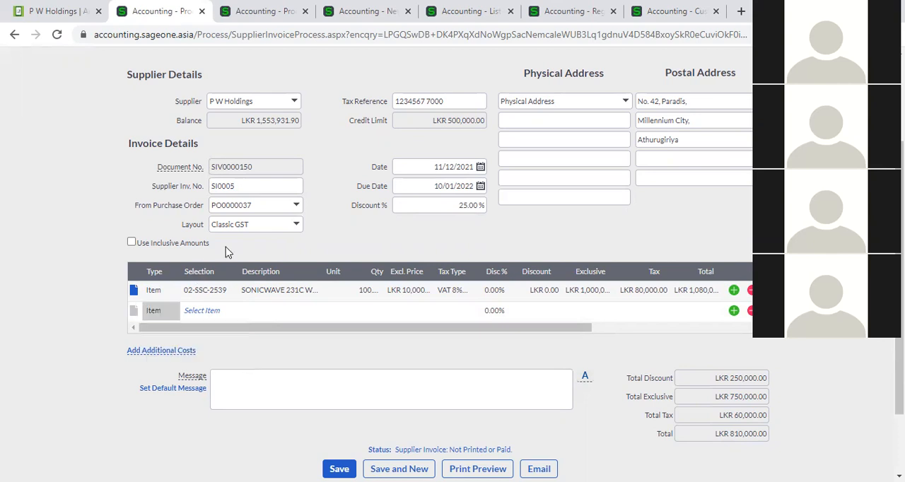
left_click(219, 312)
left_click(229, 312)
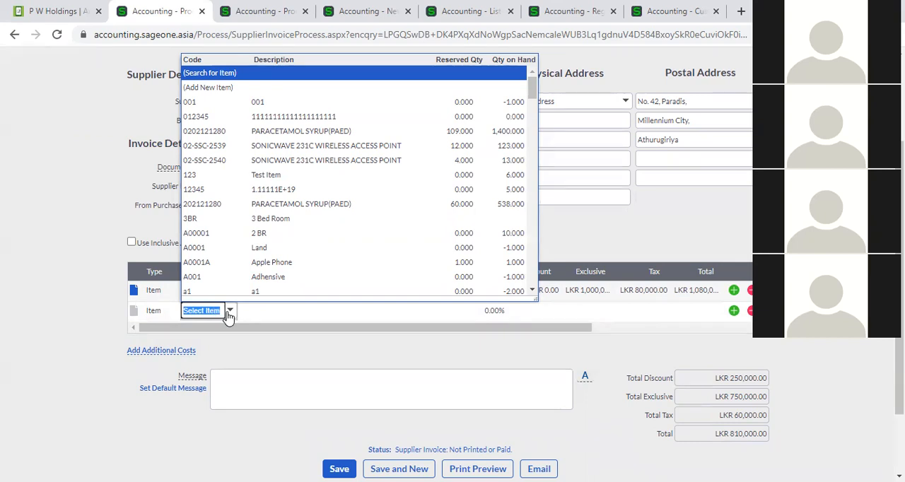
- Change the empty line below the 02-SSC-2539 item to the Account type and select the Advertising expense account
left_click(168, 318)
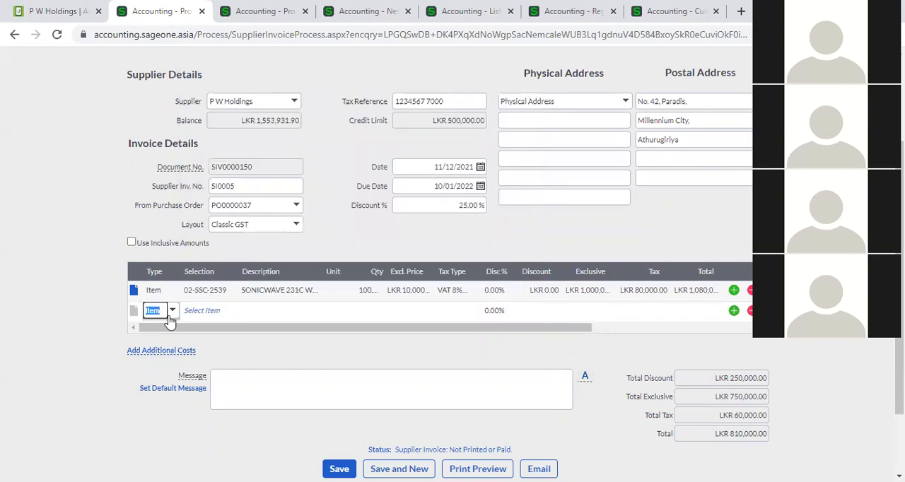
left_click(170, 320)
left_click(181, 343)
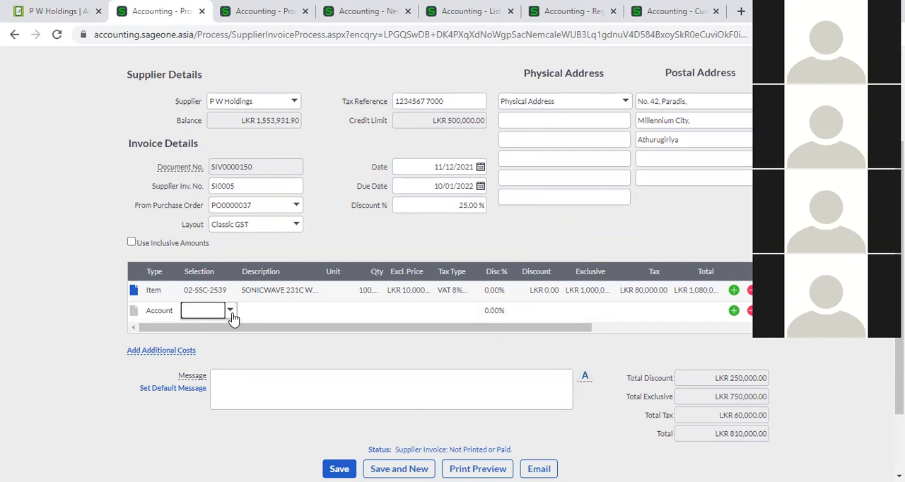
left_click(230, 311)
scroll(233, 273, "down", 6)
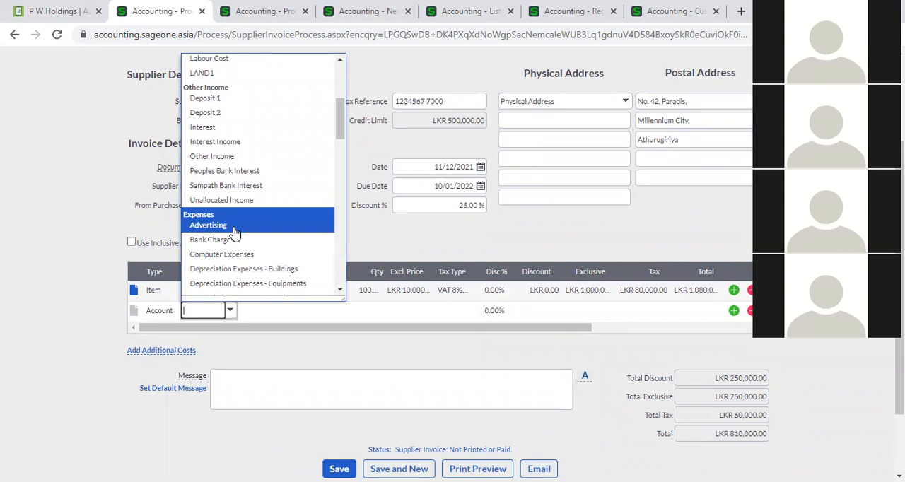
left_click(235, 229)
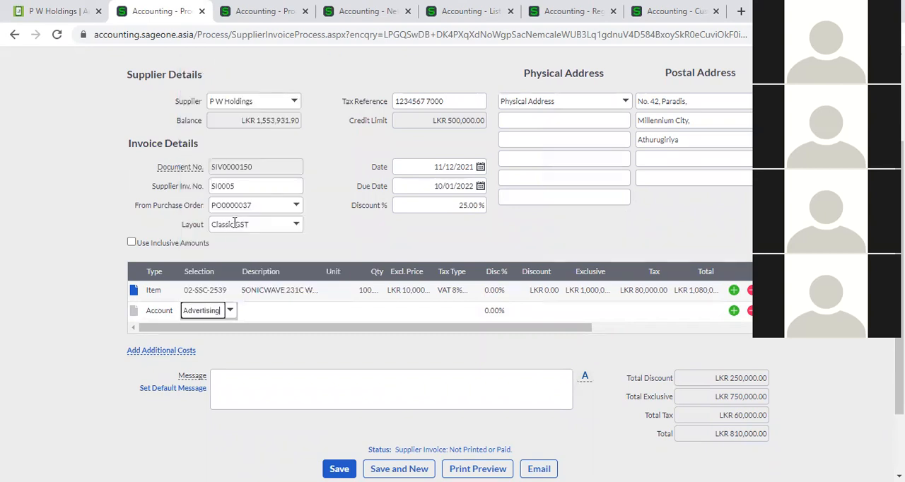
key("Tab")
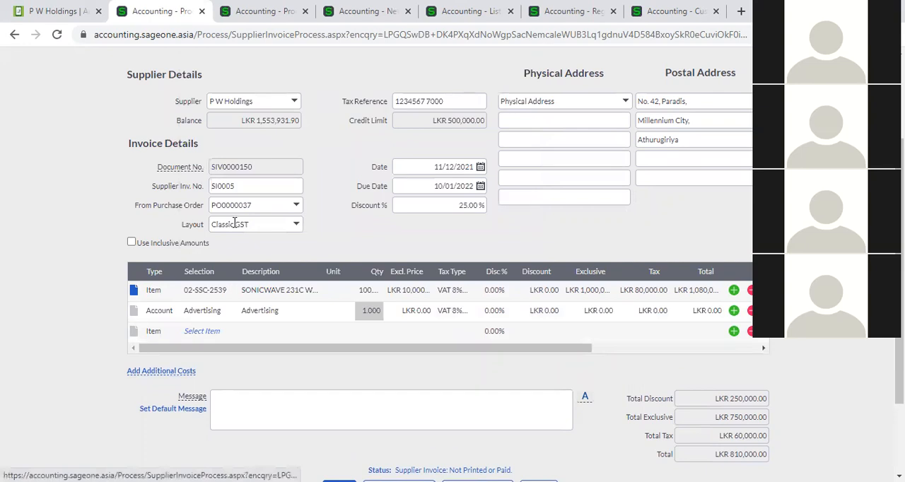
- Keep the Item type on the empty line below Advertising and view its list of selectable items
scroll(162, 327, "down", 1)
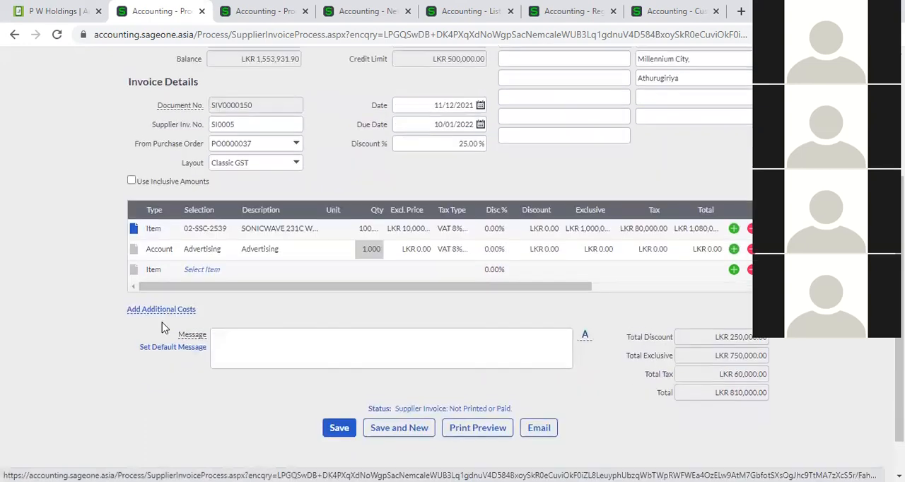
left_click(154, 265)
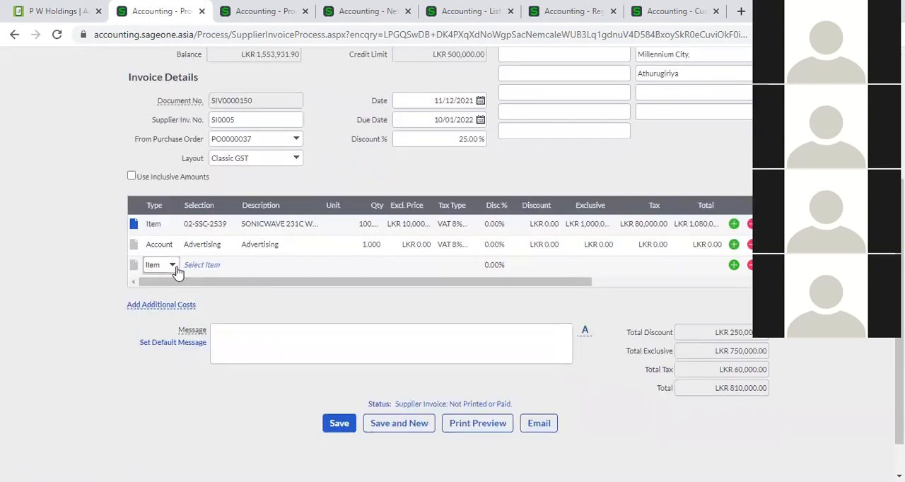
left_click(173, 267)
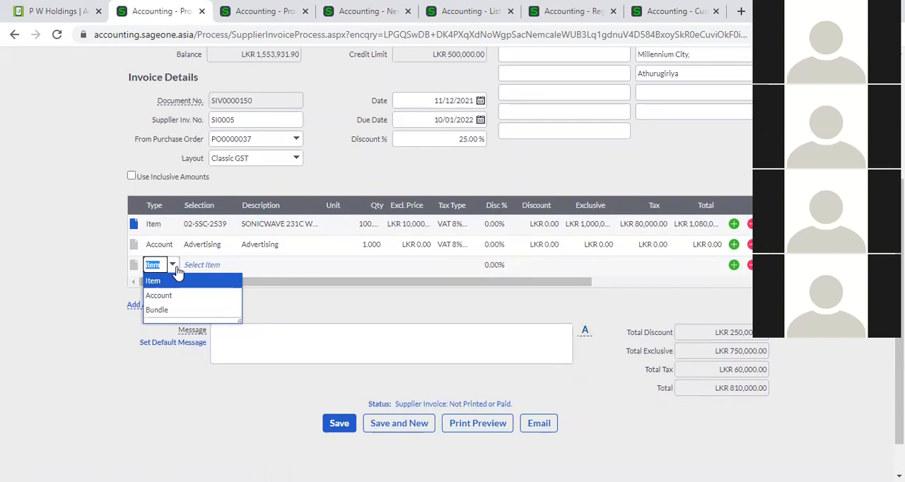
left_click(185, 283)
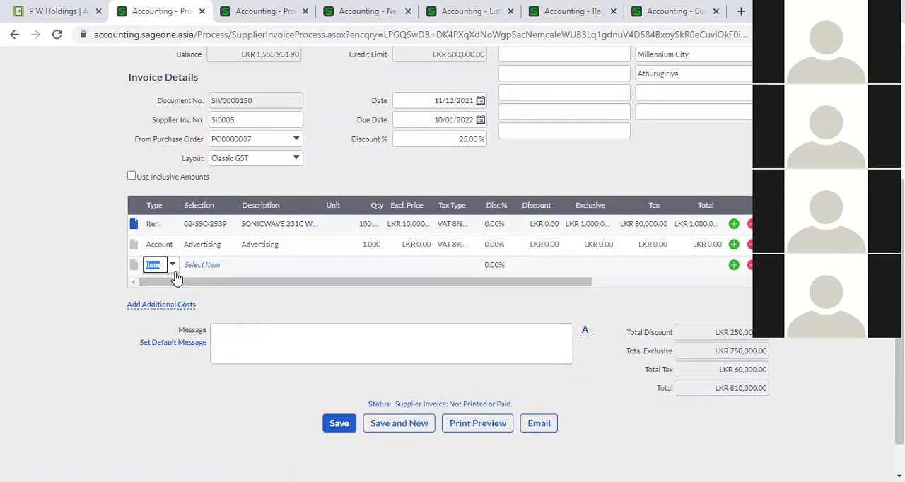
left_click(215, 265)
left_click(230, 266)
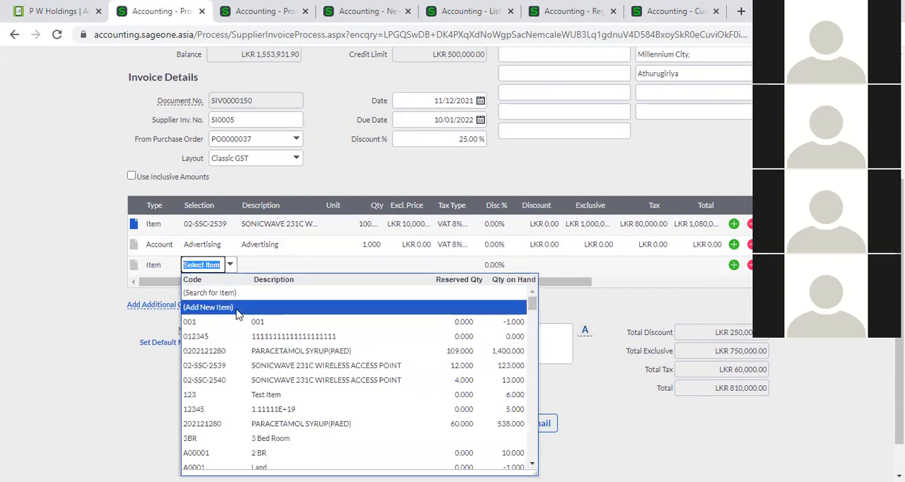
- Change the line below Advertising to the Account type and select the Bank Charges expense account
left_click(170, 270)
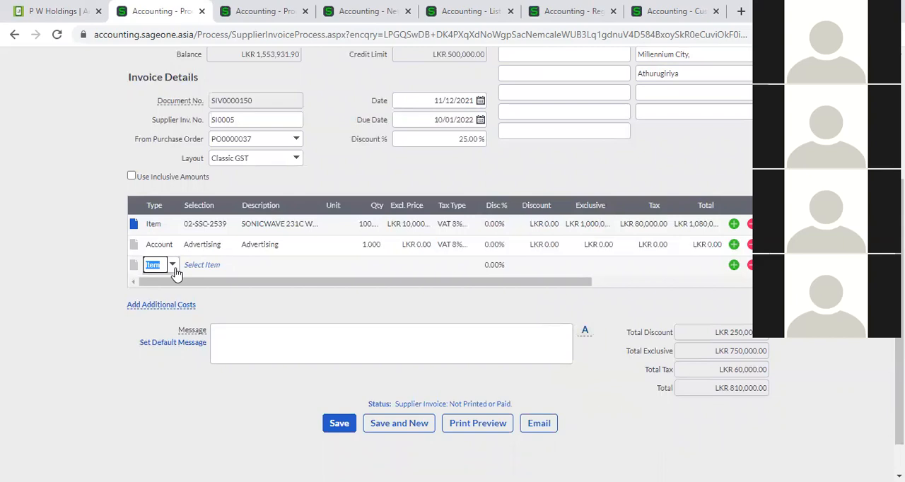
left_click(174, 270)
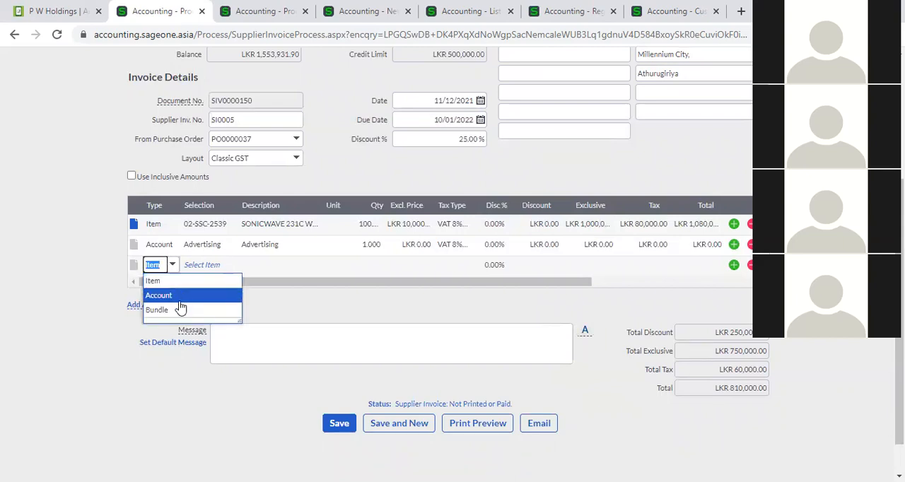
left_click(180, 302)
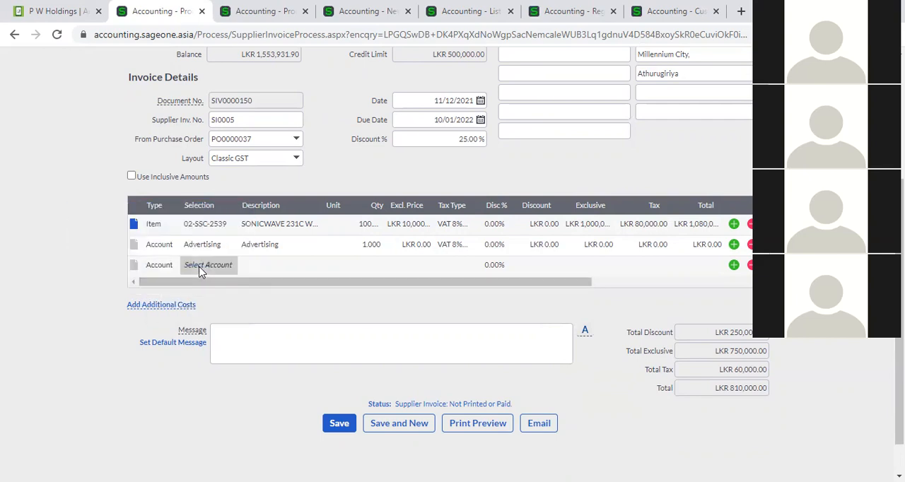
left_click(234, 272)
scroll(248, 382, "down", 1)
scroll(244, 375, "down", 8)
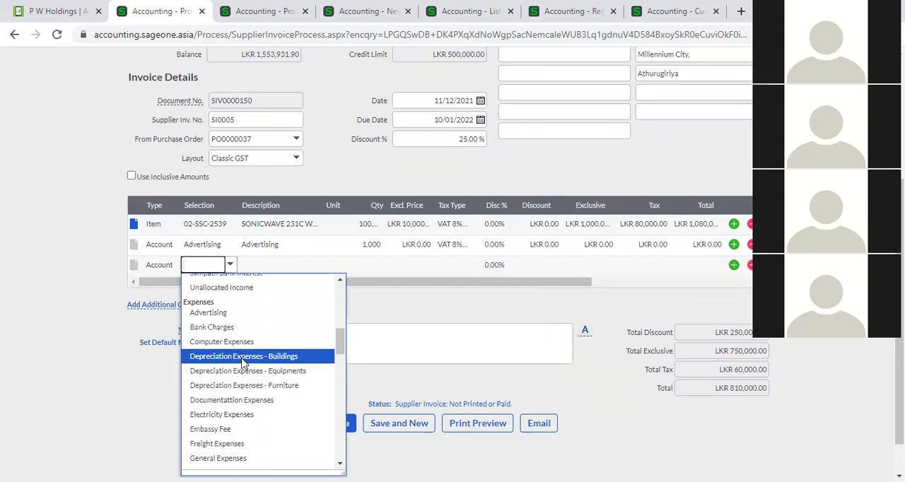
left_click(239, 330)
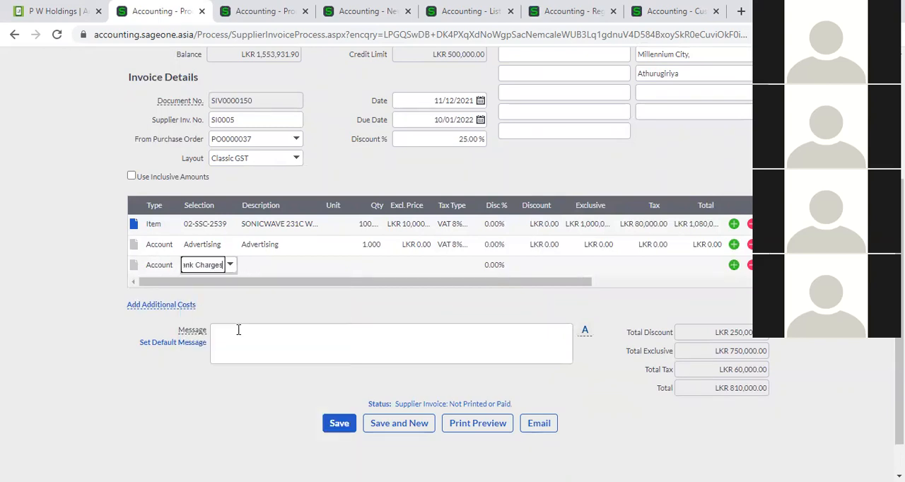
- Replace the Bank Charges selection on the account line with Electricity Expenses and advance to its exclusive price
left_click(229, 267)
scroll(228, 373, "down", 3)
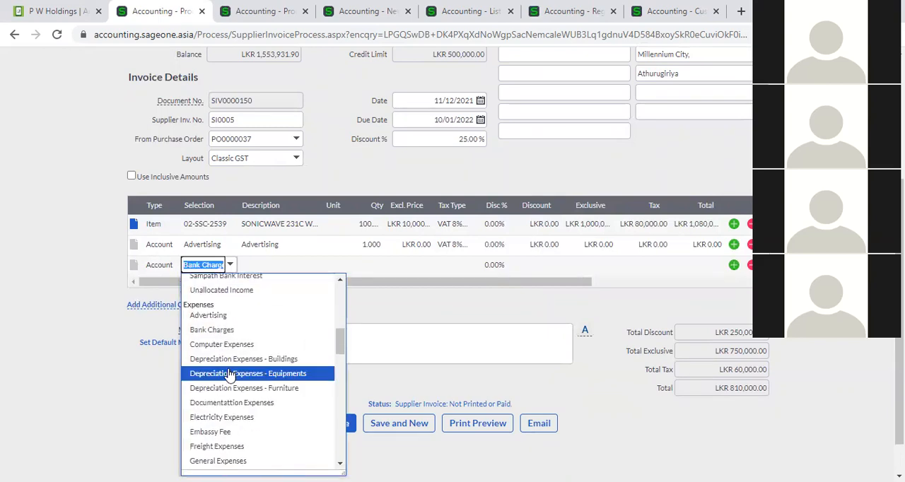
scroll(229, 372, "down", 1)
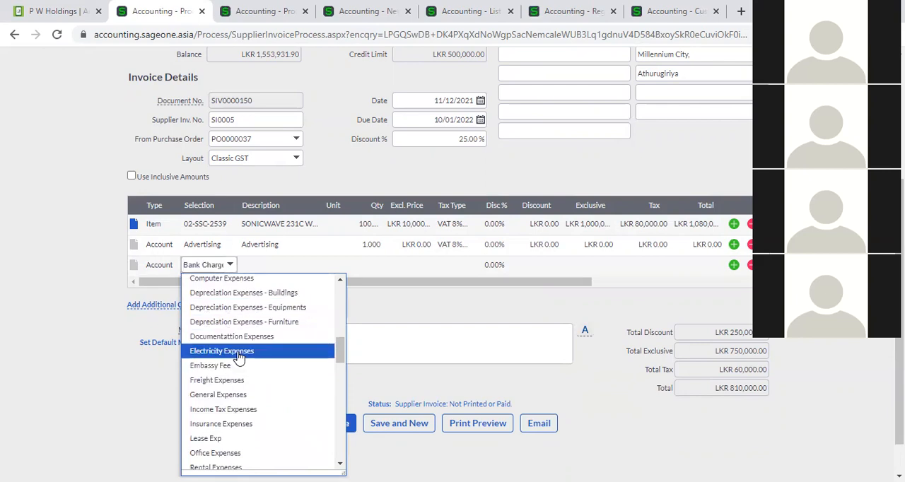
left_click(237, 351)
key("Tab")
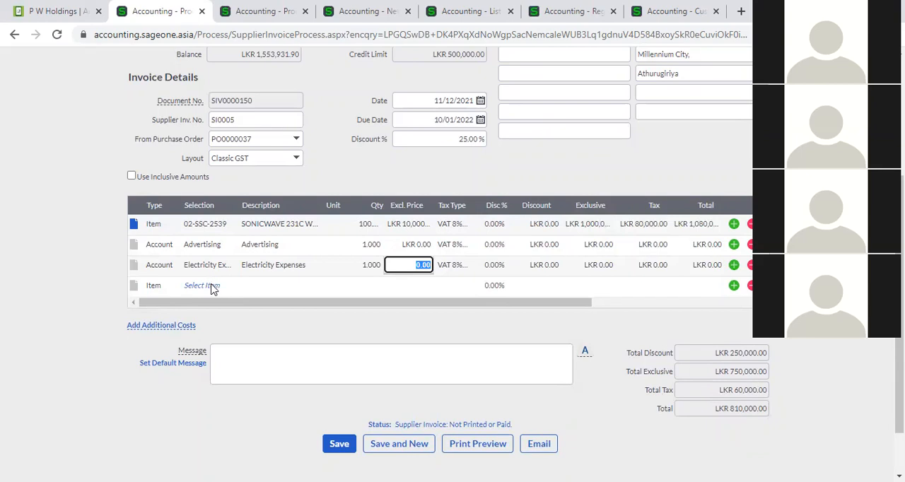
- Examine the Department, Job and Area analysis columns at the far end of the invoice lines
left_click_drag(222, 302, 369, 307)
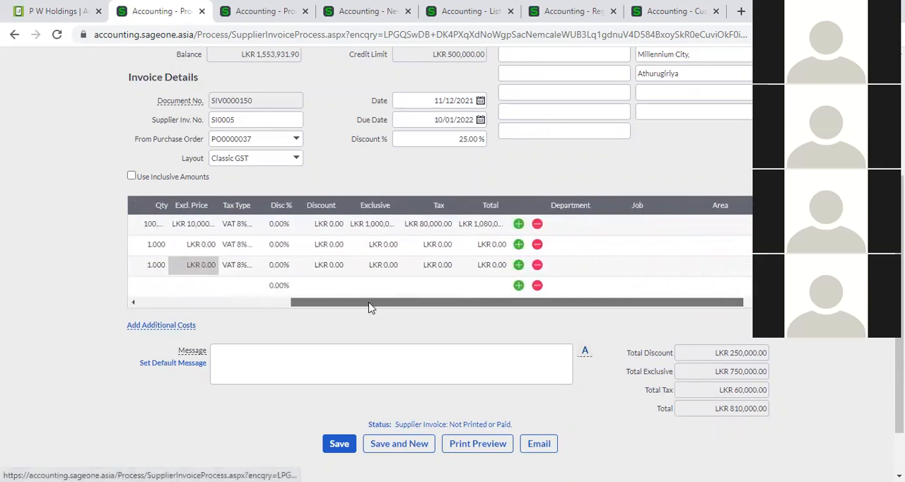
left_click(237, 303)
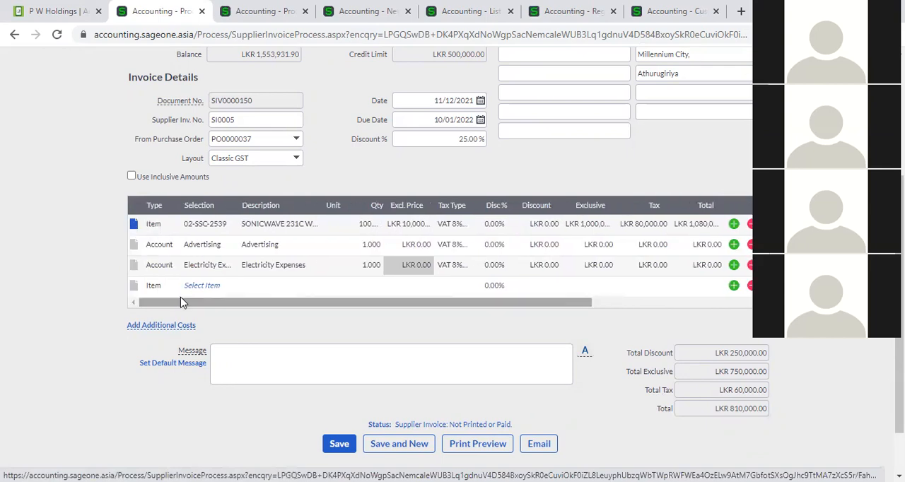
scroll(333, 286, "up", 1)
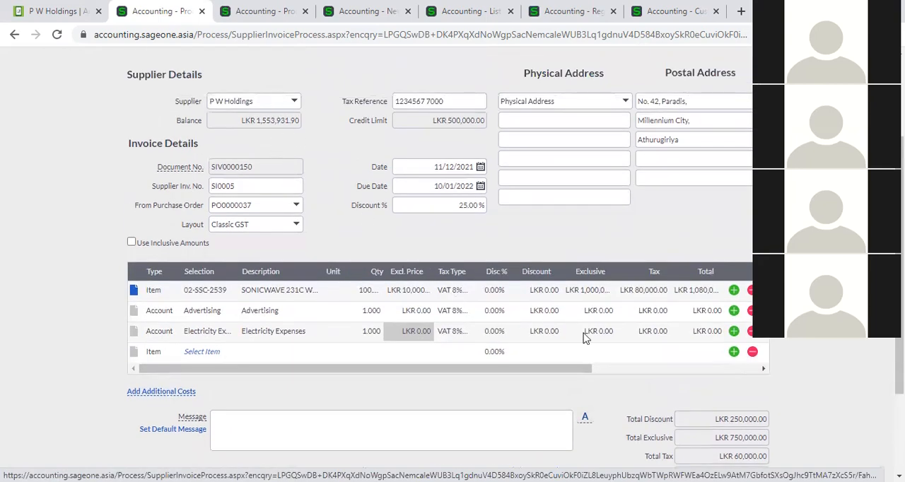
left_click_drag(578, 369, 711, 369)
left_click(732, 369)
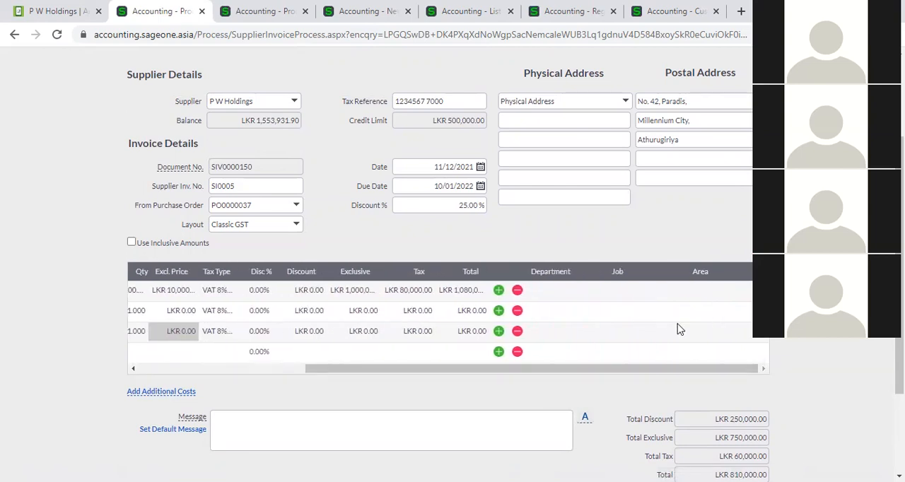
- Open the company's Analysis Codes page from the other browser copy of supplier invoice SIV0000150
left_click(267, 13)
scroll(622, 183, "up", 3)
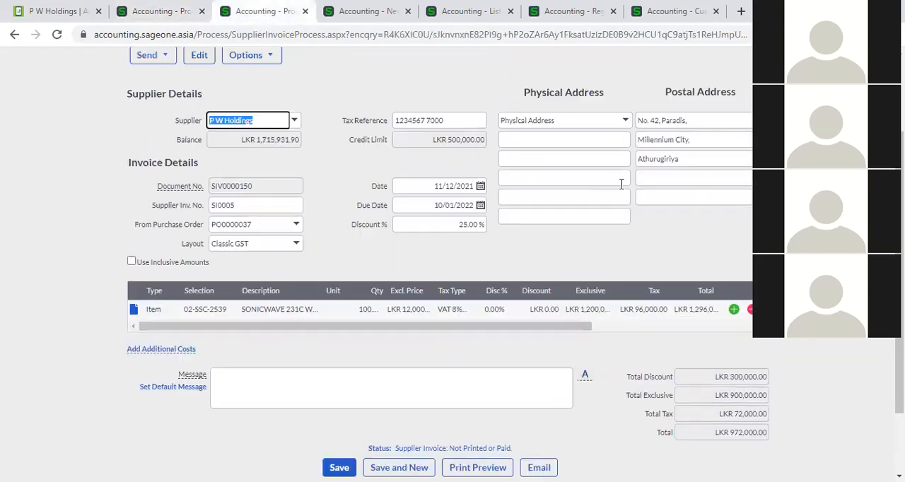
mouse_move(482, 94)
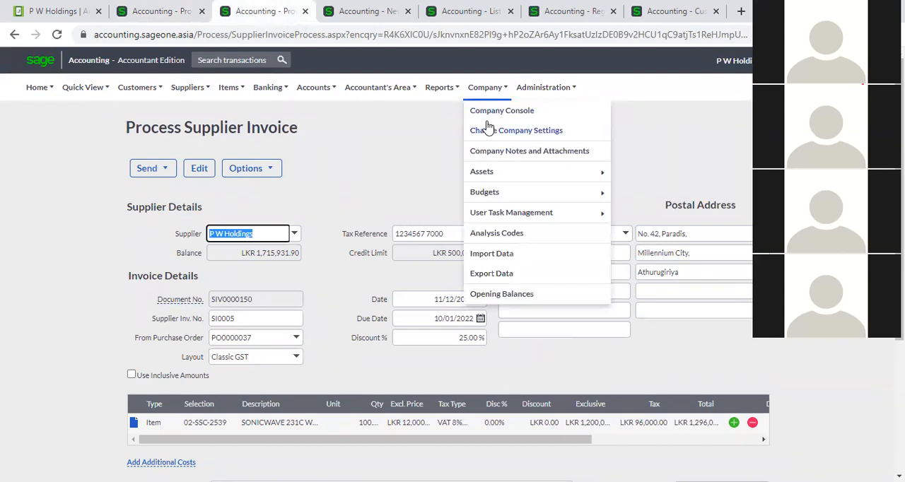
left_click(505, 235)
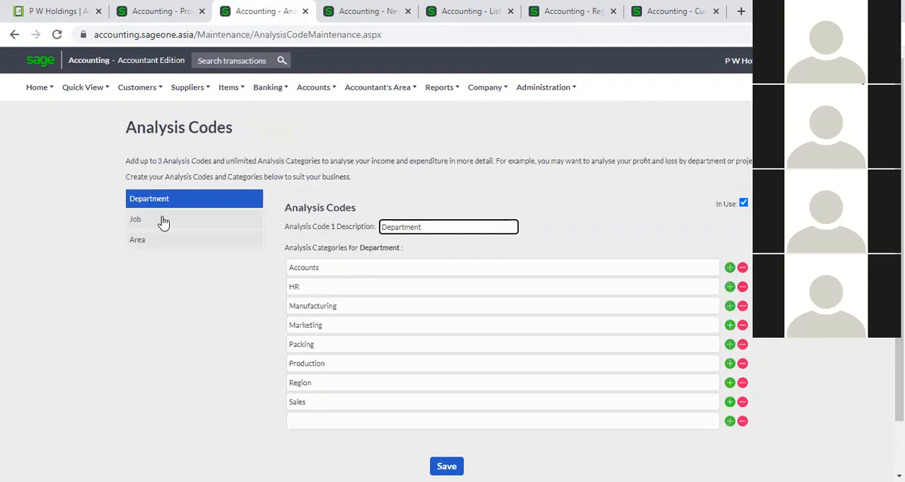
- Compare the analysis categories defined for the Department, Job and Area codes, finishing on the Department list
left_click(162, 220)
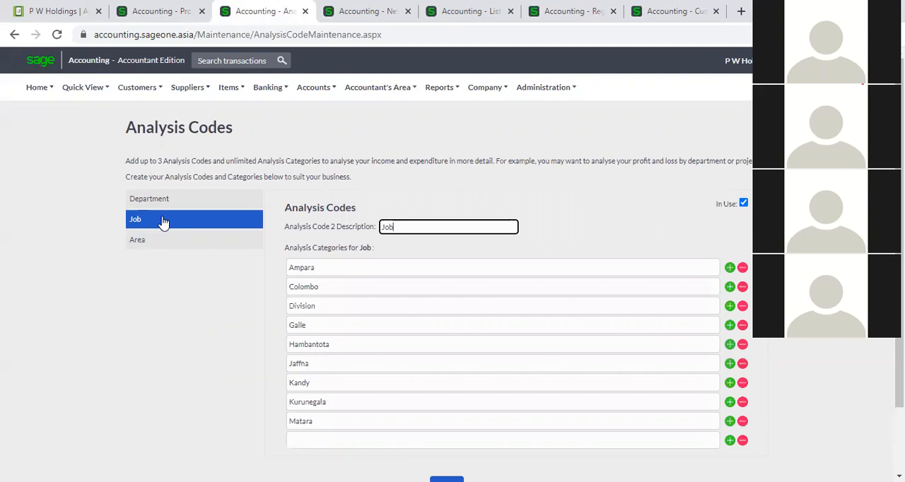
left_click(166, 205)
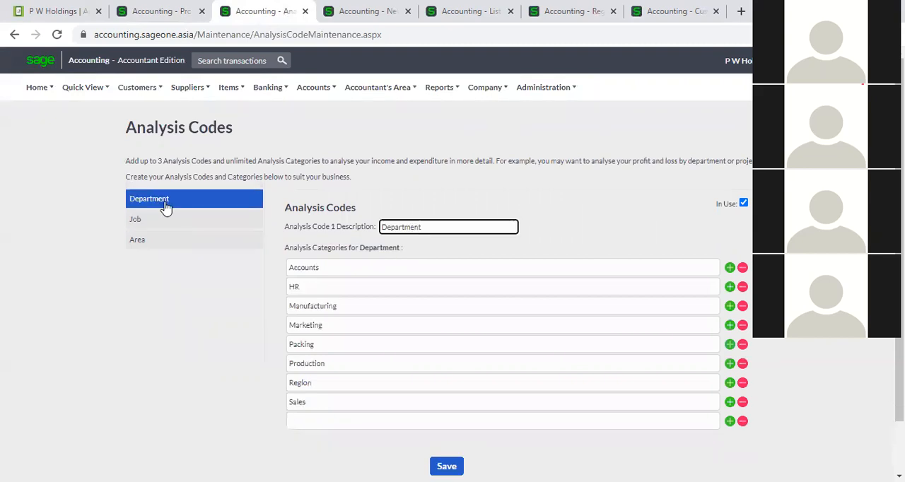
left_click(174, 224)
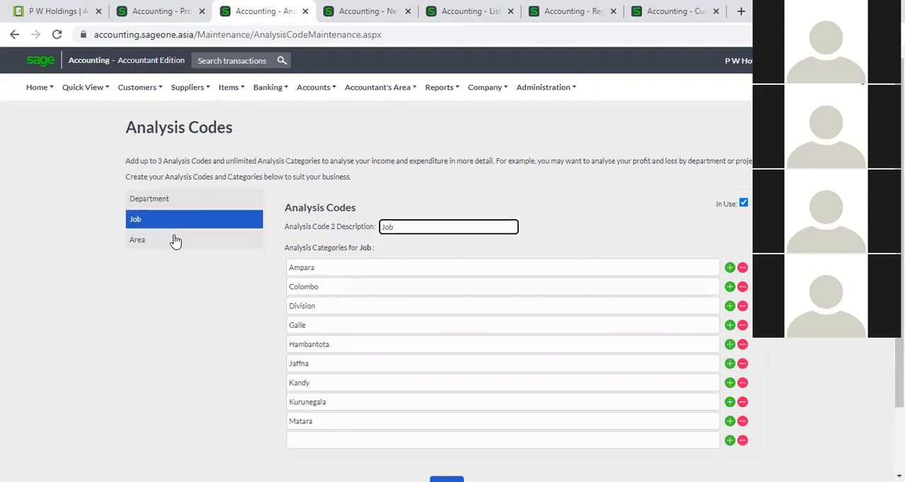
left_click(175, 240)
left_click(178, 209)
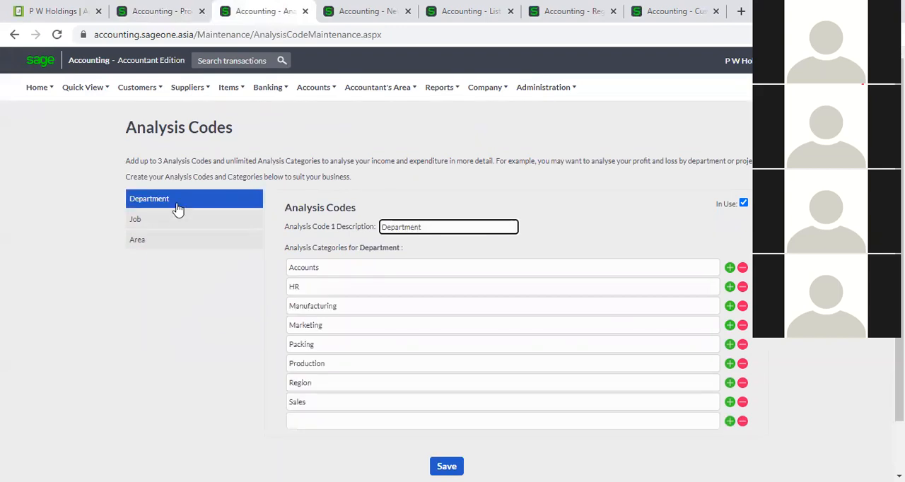
left_click(178, 219)
left_click(178, 242)
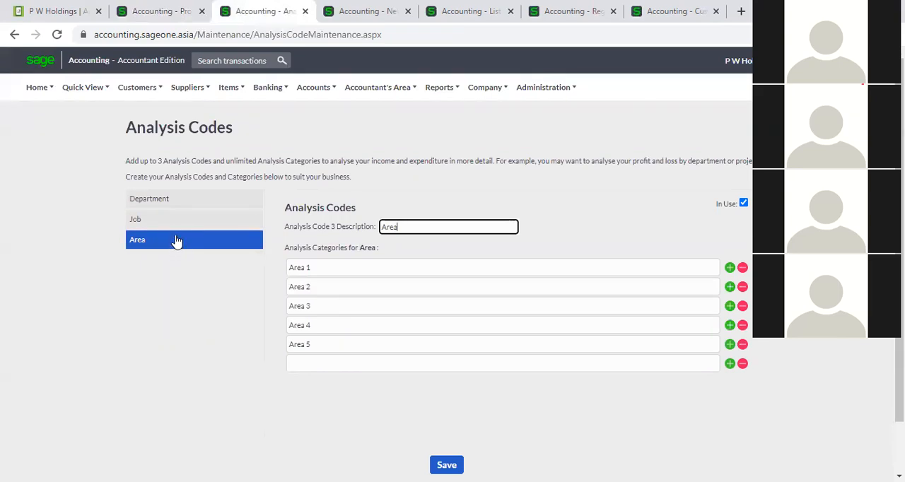
left_click(178, 204)
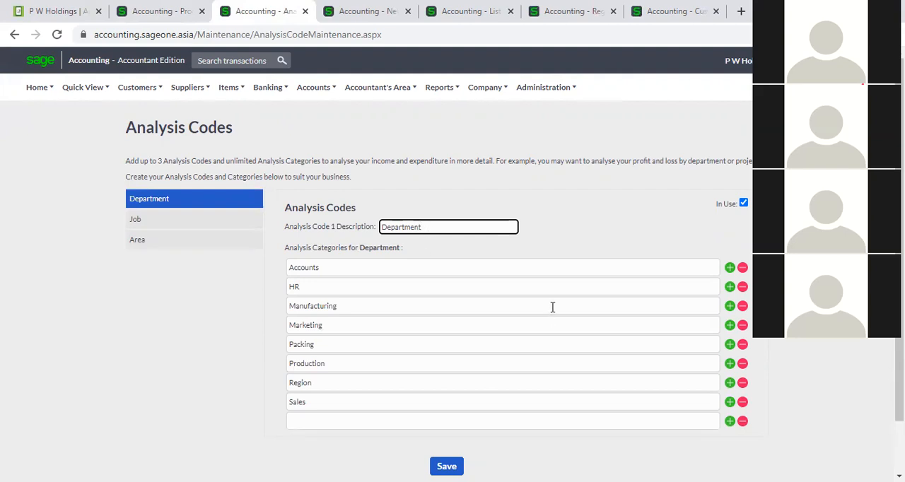
scroll(675, 341, "down", 2)
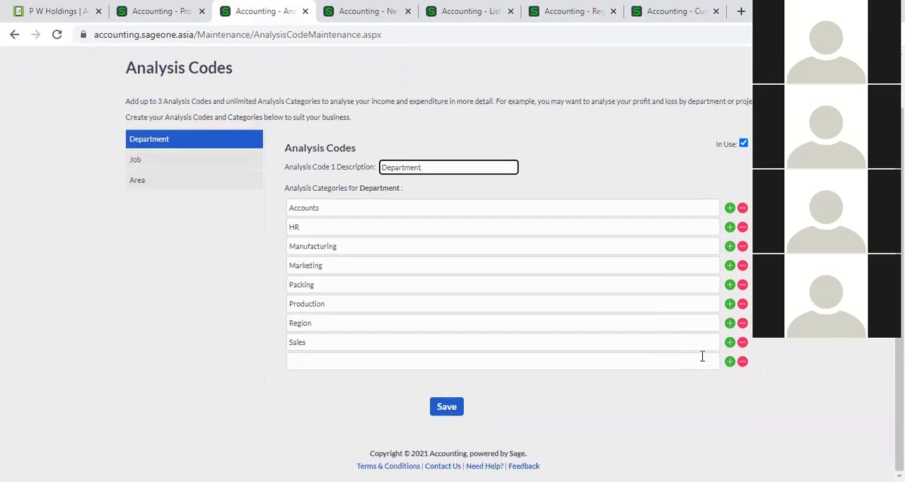
- Add a blank category row to the Department analysis code, and inspect the Job code's description and categories without saving
left_click(731, 361)
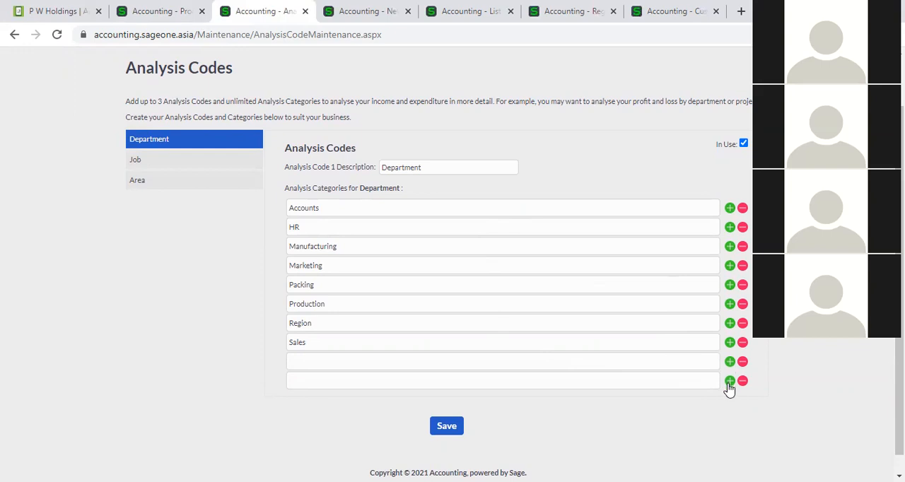
left_click(204, 167)
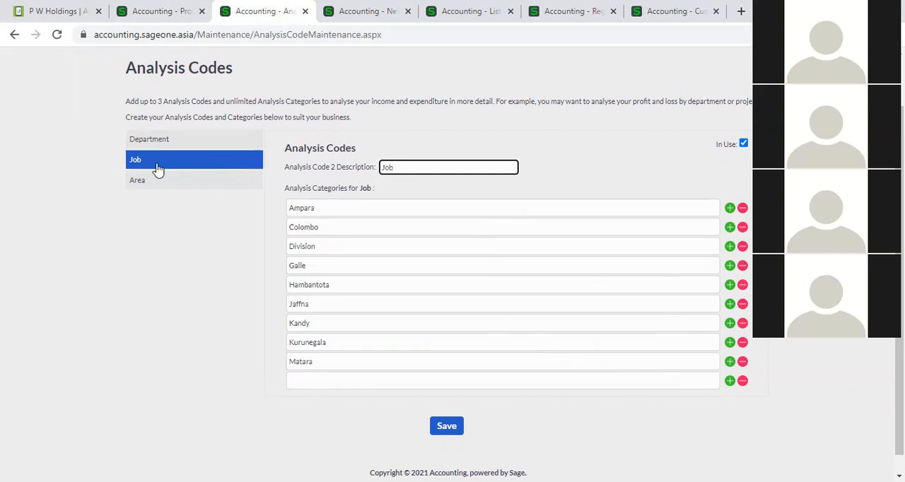
left_click(415, 167)
left_click(535, 176)
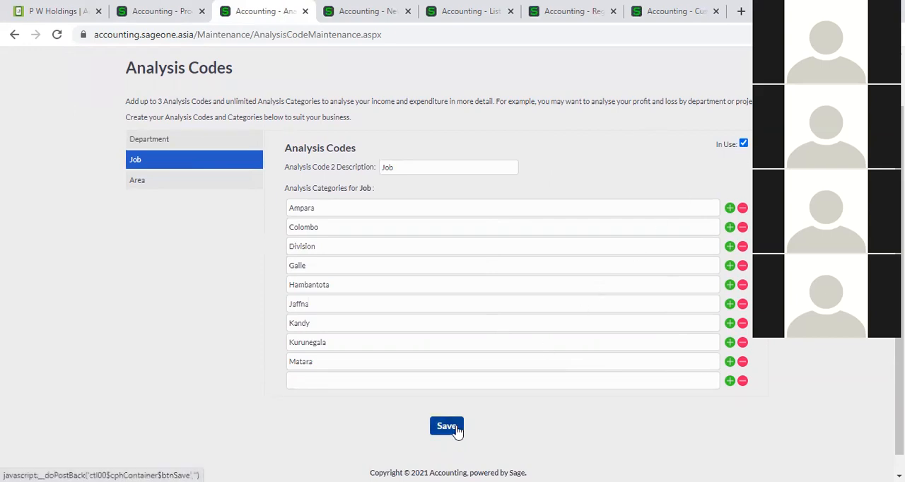
- Check the analysis columns on supplier invoice SIV0000150, and open the Profit and Loss financial statement report in place of the Analysis Codes page
left_click(173, 21)
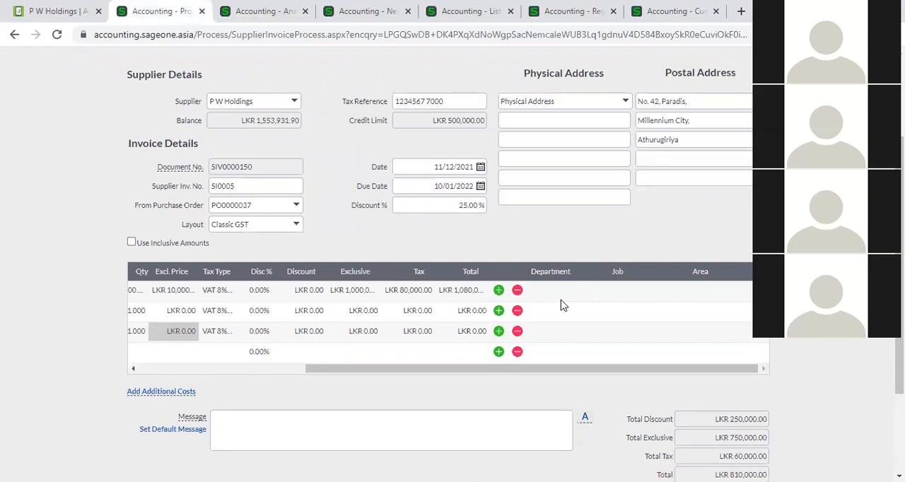
left_click(259, 16)
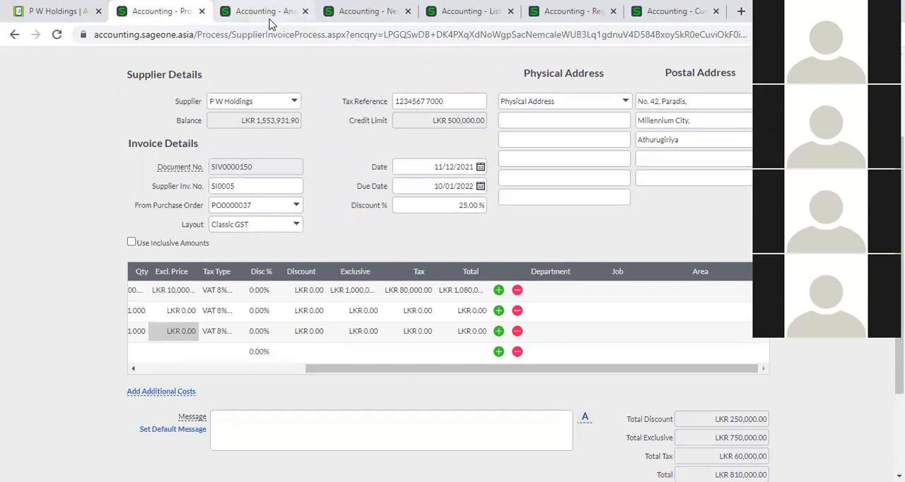
scroll(496, 170, "up", 1)
left_click(439, 86)
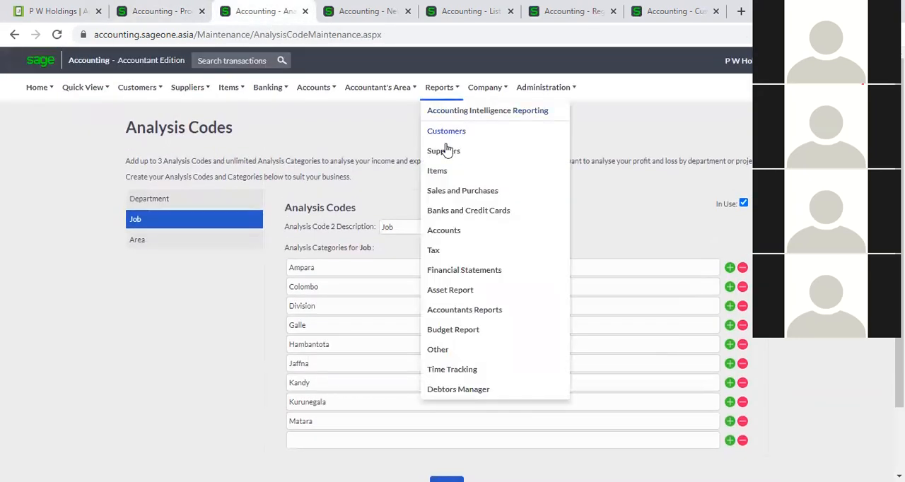
left_click(459, 269)
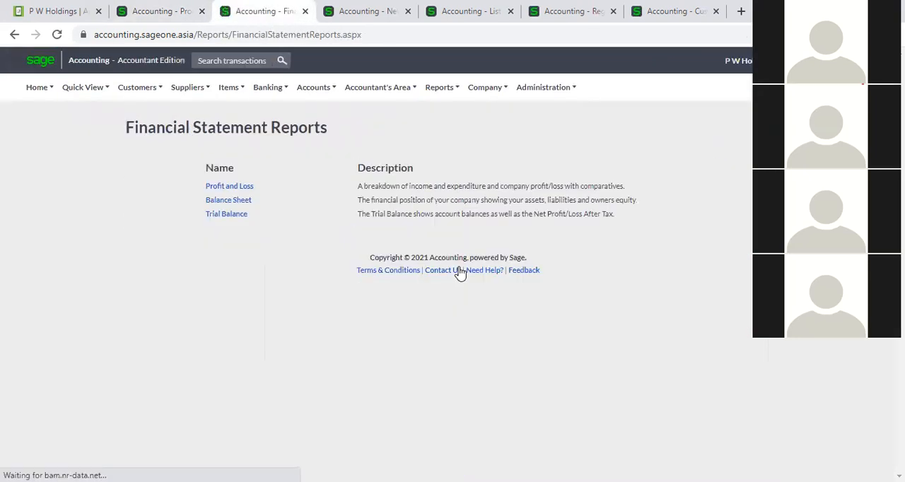
left_click(231, 188)
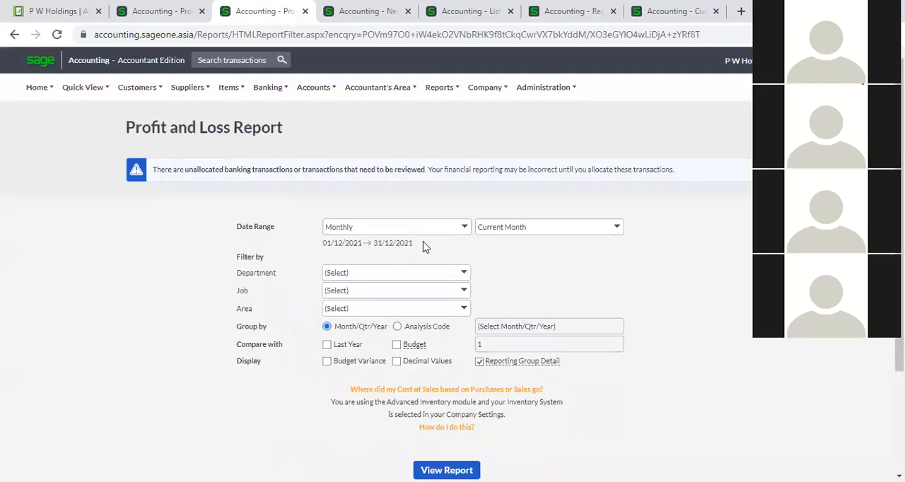
- Generate the Profit and Loss Report for the All date range, grouped by the Department analysis code
left_click(464, 231)
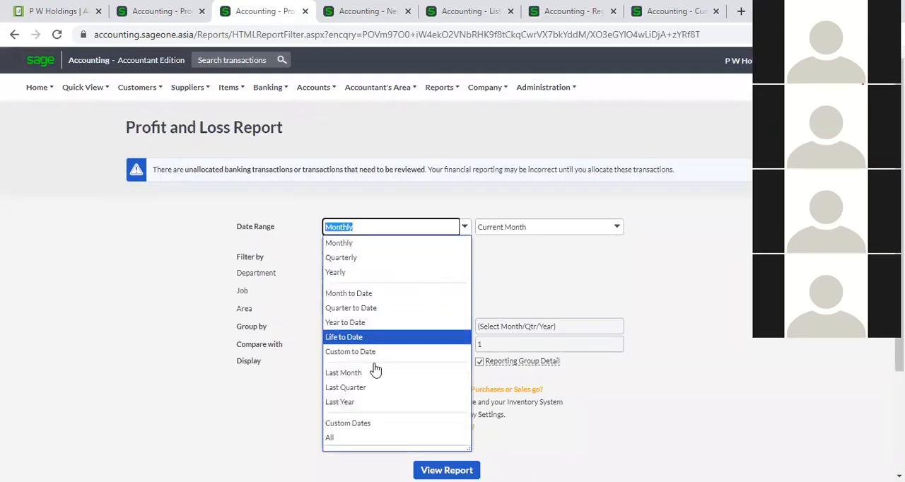
left_click(367, 437)
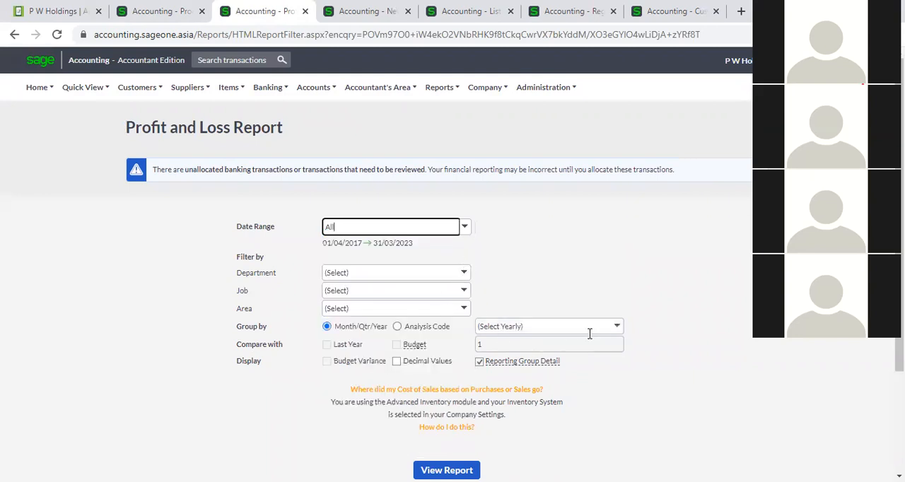
left_click(398, 326)
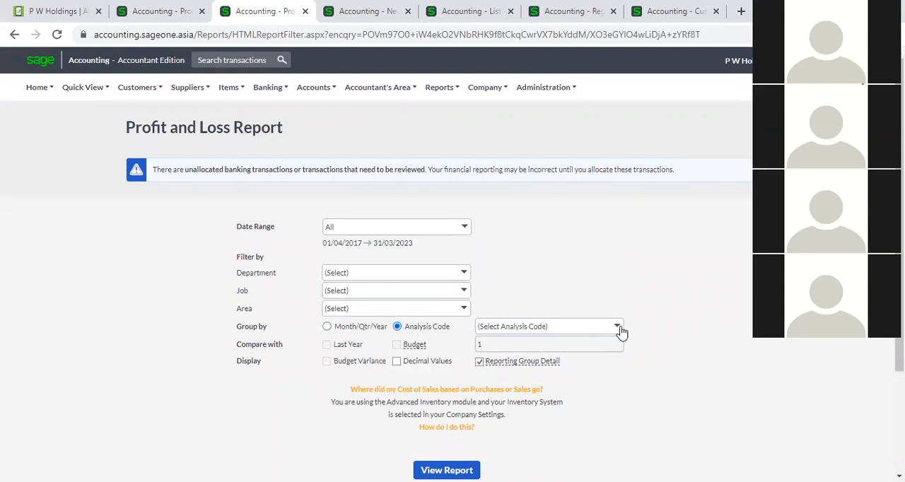
left_click(618, 327)
left_click(571, 357)
scroll(541, 380, "down", 2)
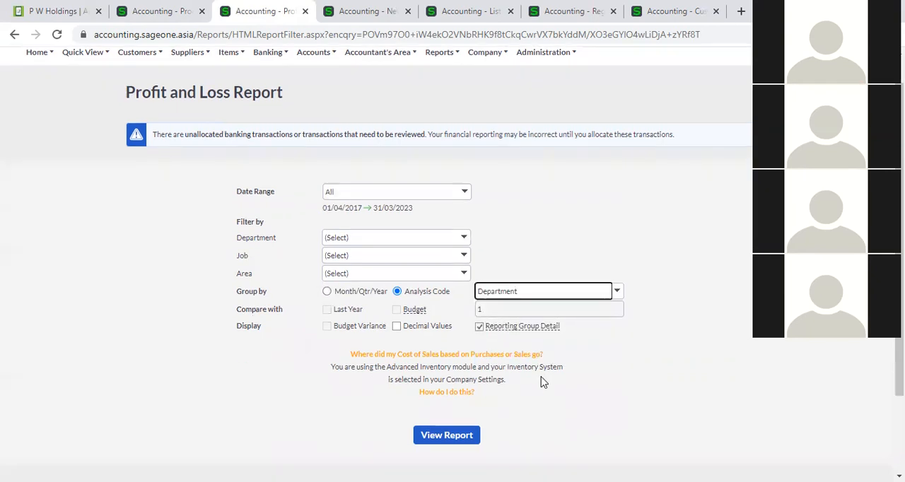
left_click(447, 338)
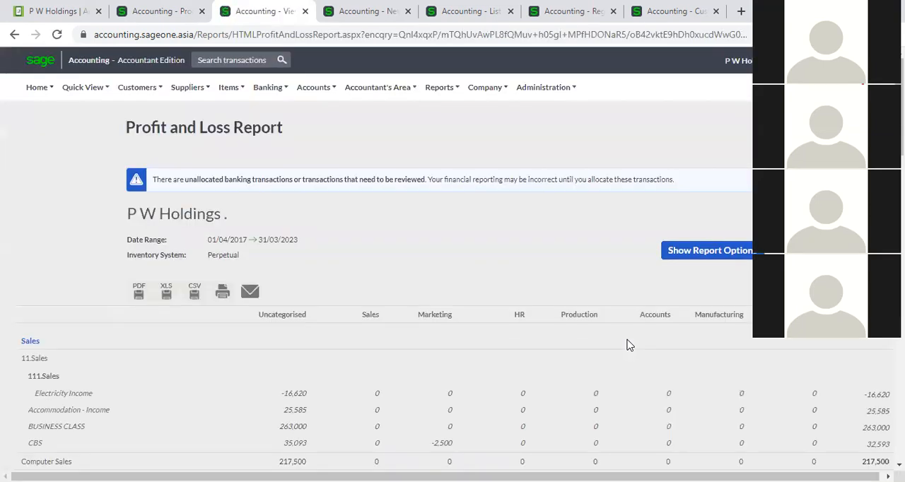
- Examine the department breakdown of the Profit and Loss Report from Sales down to Expenses
scroll(507, 332, "down", 3)
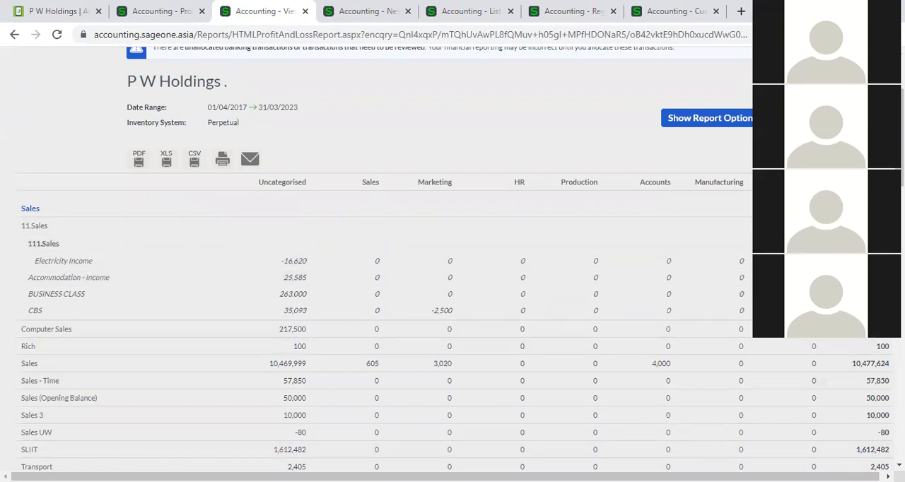
left_click_drag(449, 477, 467, 477)
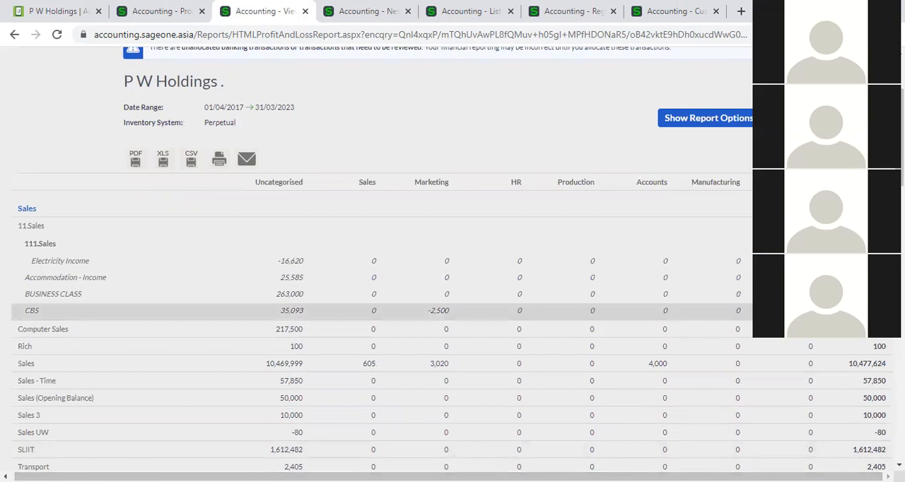
scroll(338, 102, "down", 9)
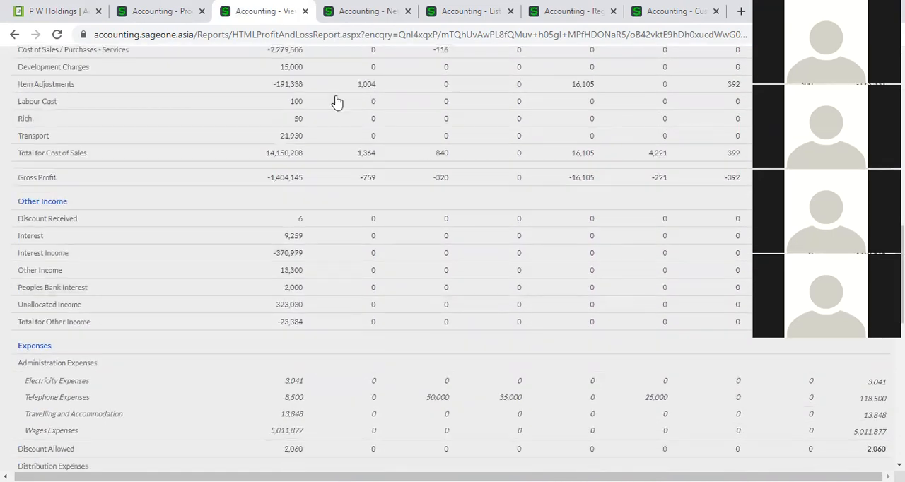
- Return to supplier invoice SIV0000150 and review its line columns, including the analysis codes, and its totals
left_click(136, 9)
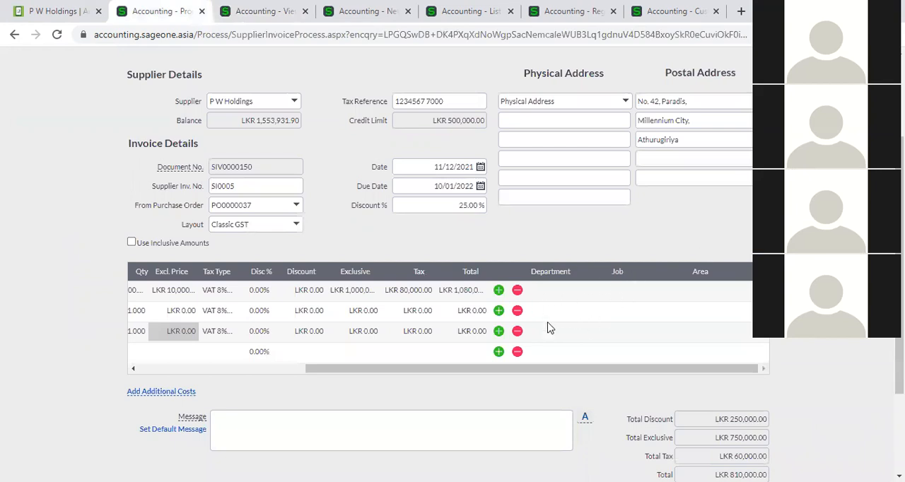
mouse_move(570, 373)
left_mouse_down()
mouse_move(328, 376)
mouse_move(604, 374)
mouse_move(329, 375)
mouse_move(559, 374)
left_mouse_up()
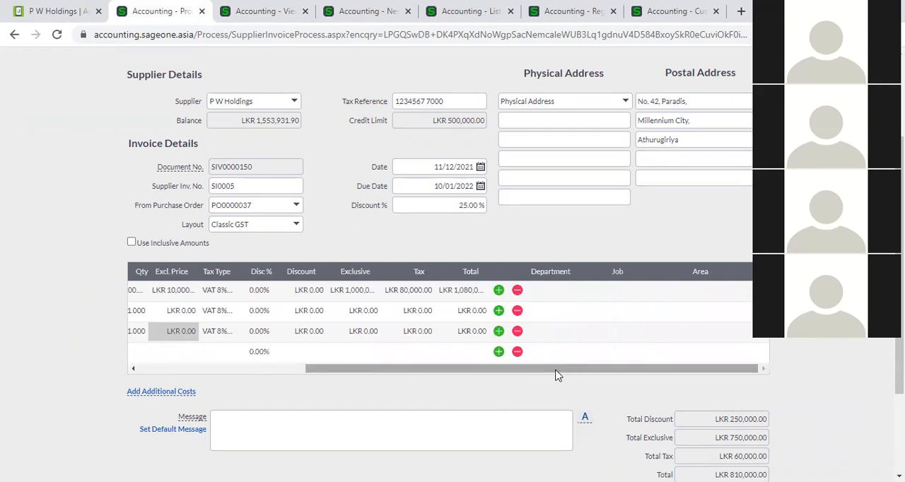
left_click_drag(556, 375, 374, 364)
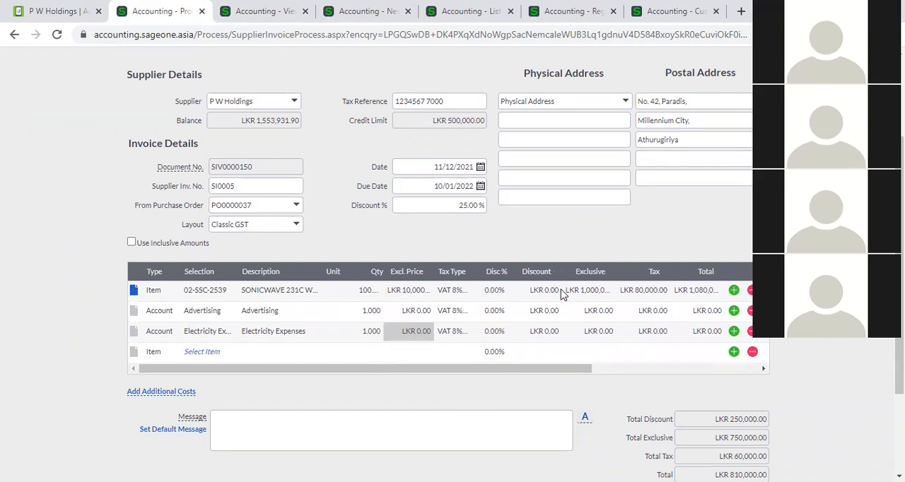
left_click_drag(568, 371, 682, 369)
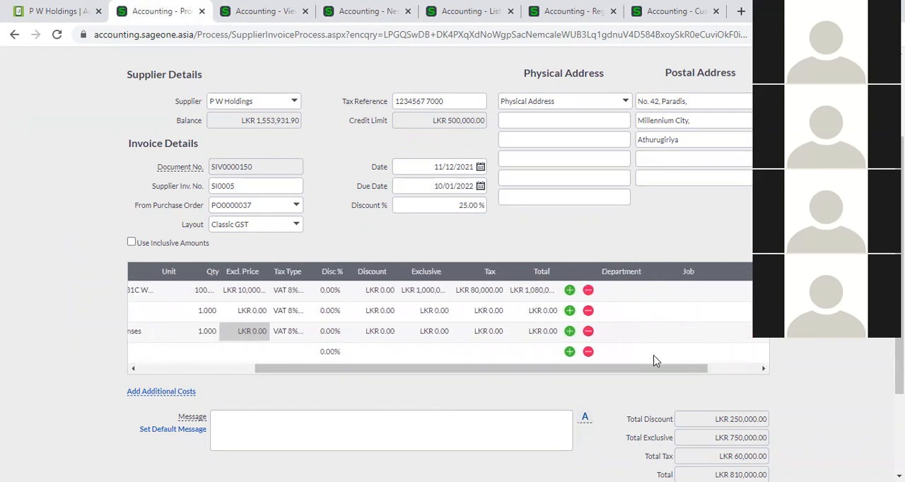
left_click_drag(622, 375, 446, 376)
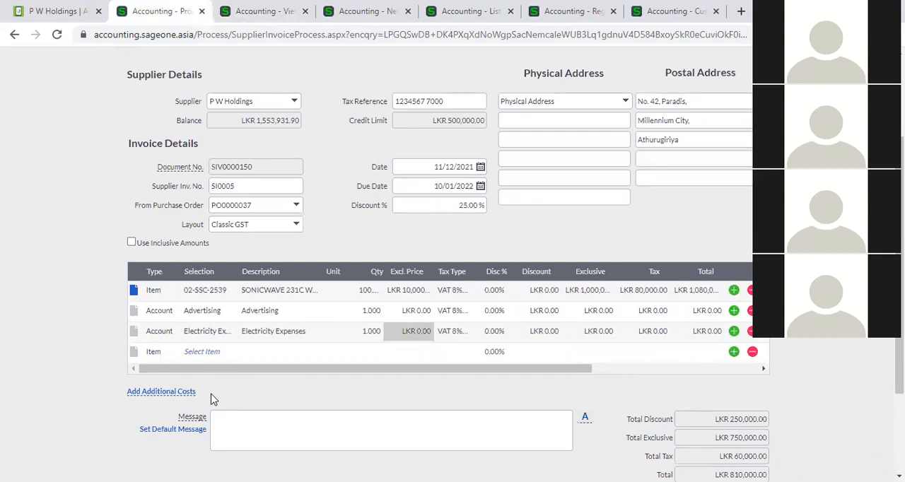
scroll(464, 391, "down", 1)
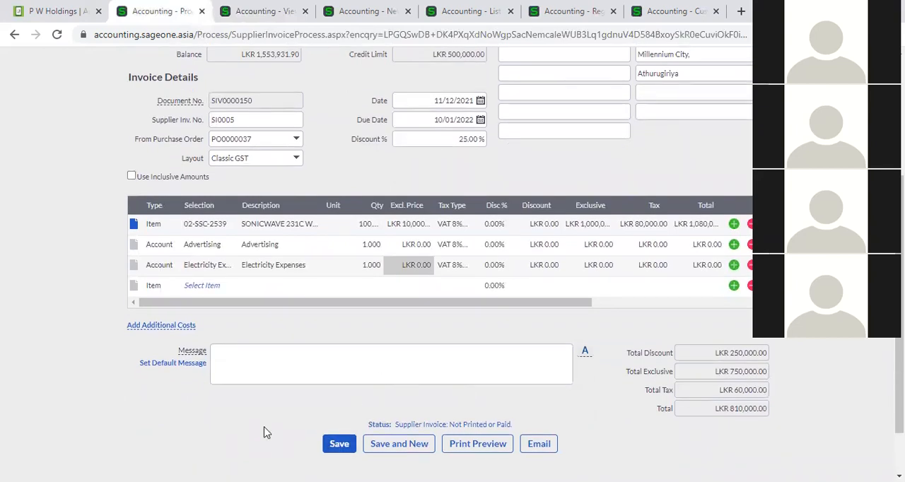
- Start a new supplier invoice from the Supplier Invoices list
scroll(234, 284, "up", 3)
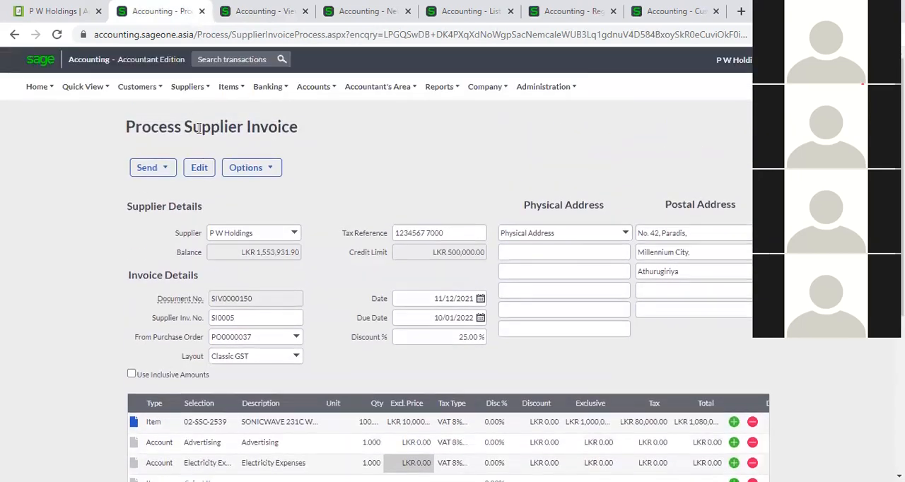
left_click(188, 87)
mouse_move(195, 150)
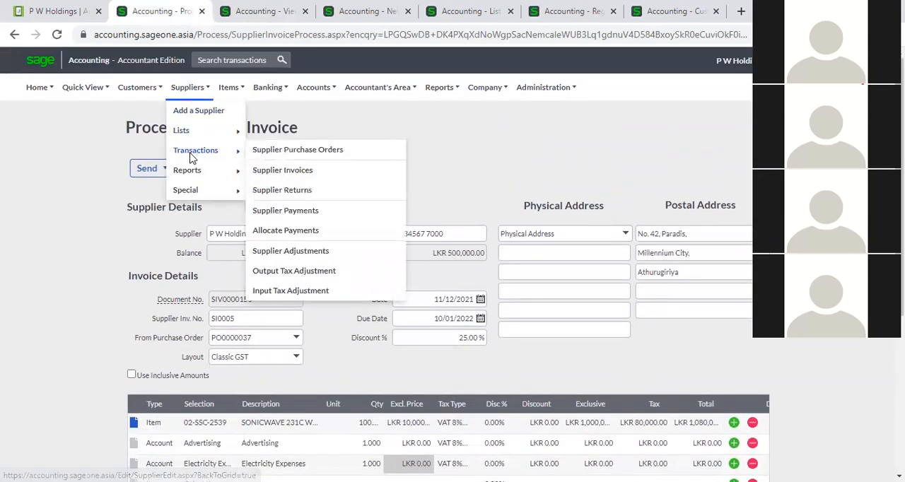
left_click(311, 174)
left_click(516, 108)
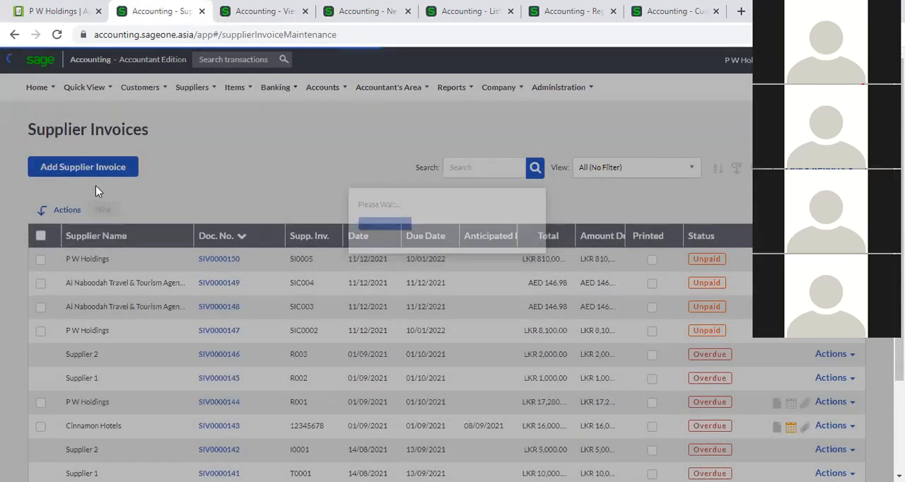
left_click(94, 172)
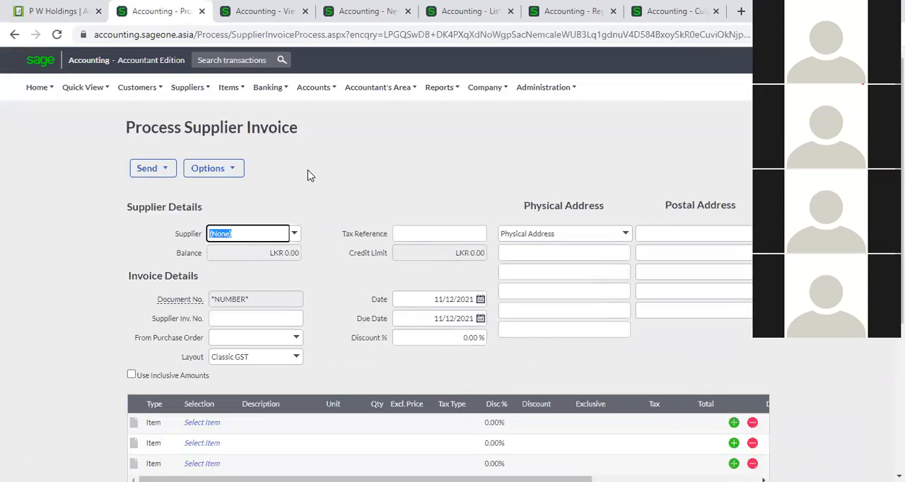
- Set P W Holdings as the supplier of the new invoice
left_click(296, 240)
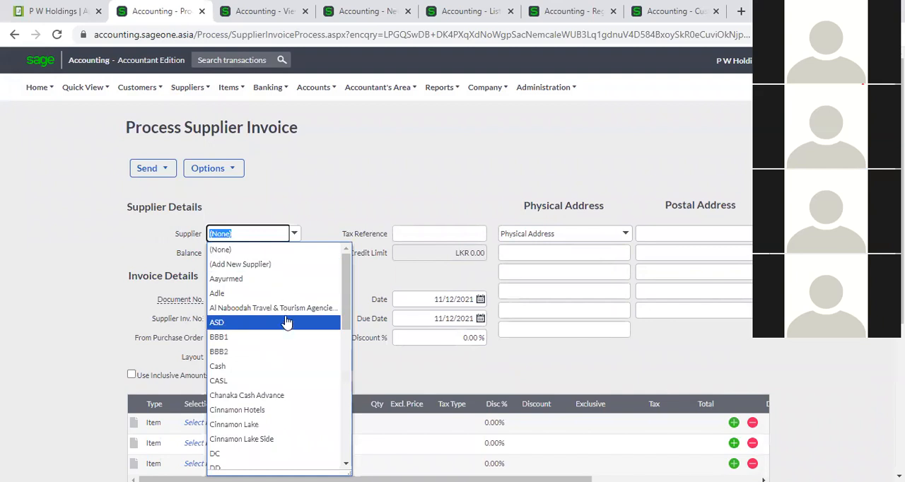
type("p")
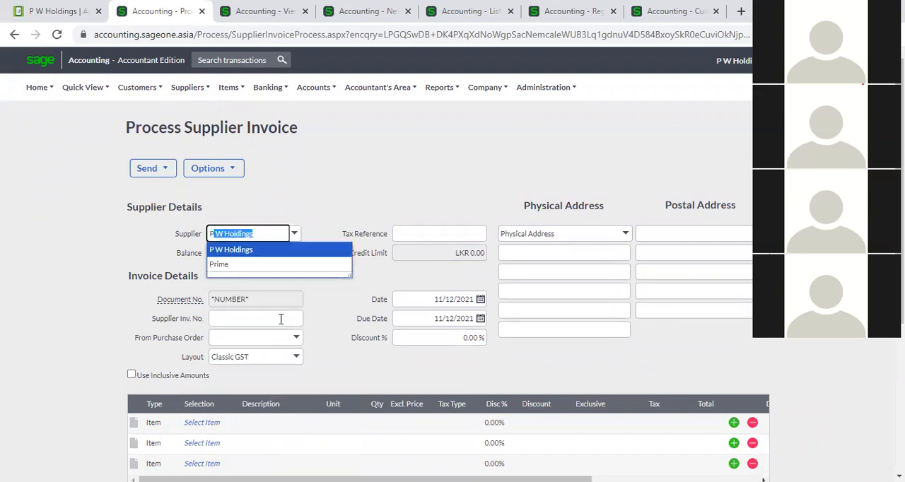
left_click(273, 251)
- Select item 02-SSC-2539, the SONICWAVE 231C wireless access point, on the first invoice line
scroll(359, 292, "down", 3)
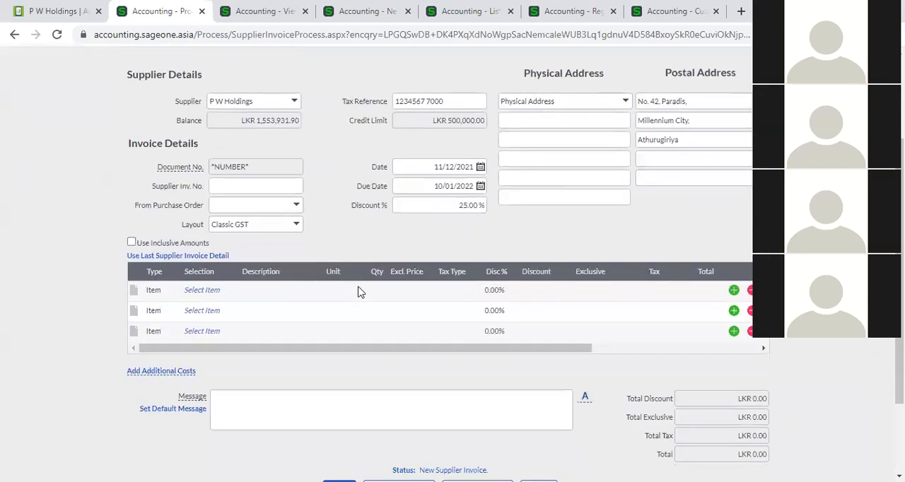
left_click(198, 292)
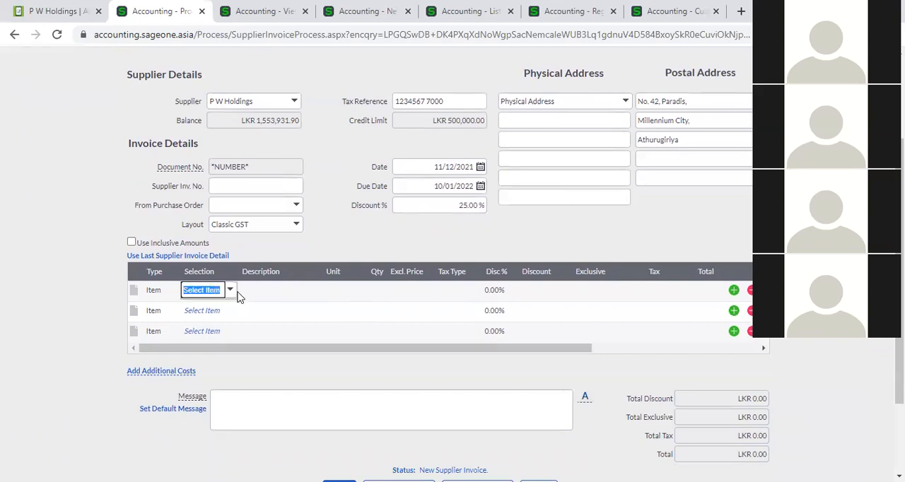
left_click(233, 294)
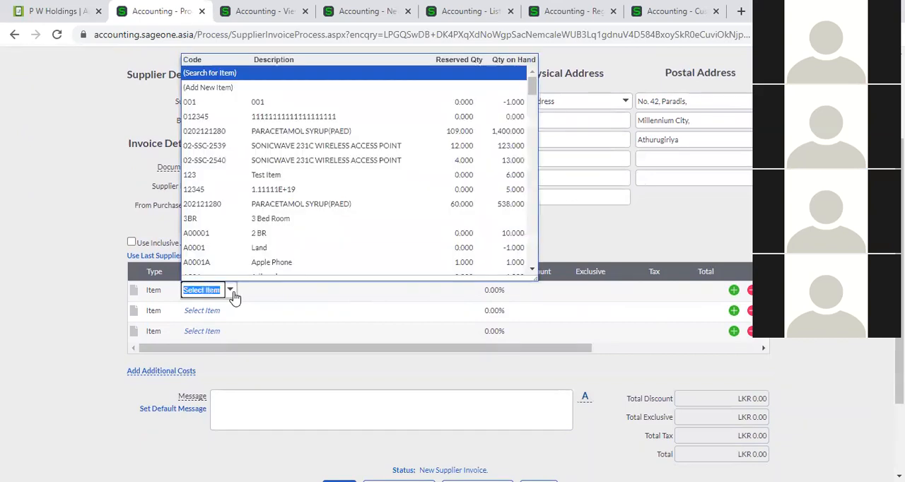
left_click(296, 161)
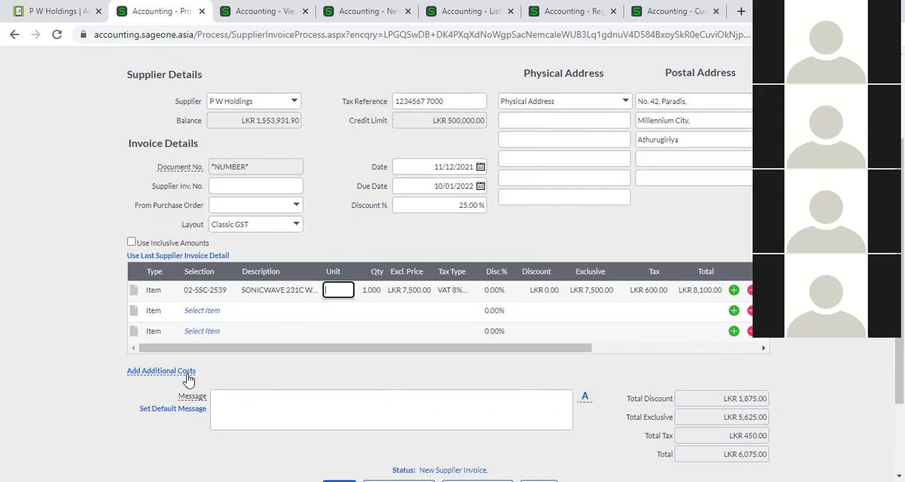
- Add additional costs to the invoice and select Supplier 1 as the supplier of the first cost line
mouse_move(185, 380)
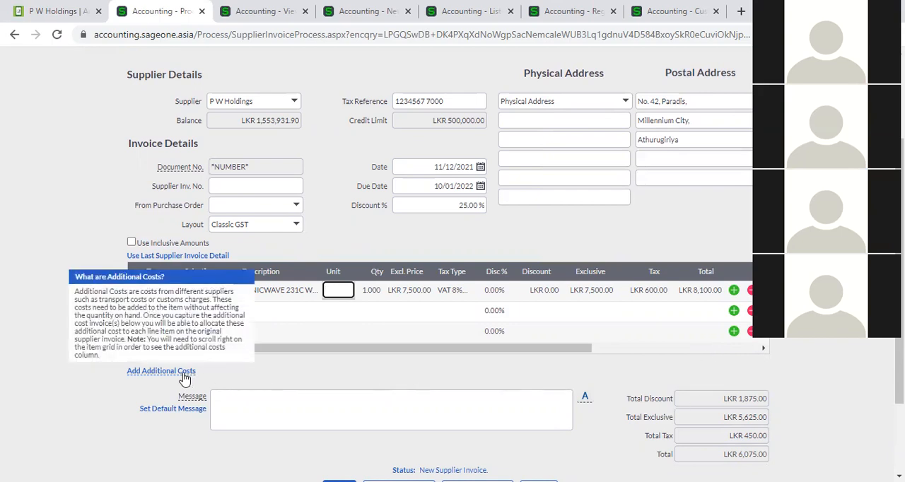
left_click(183, 375)
scroll(238, 390, "down", 1)
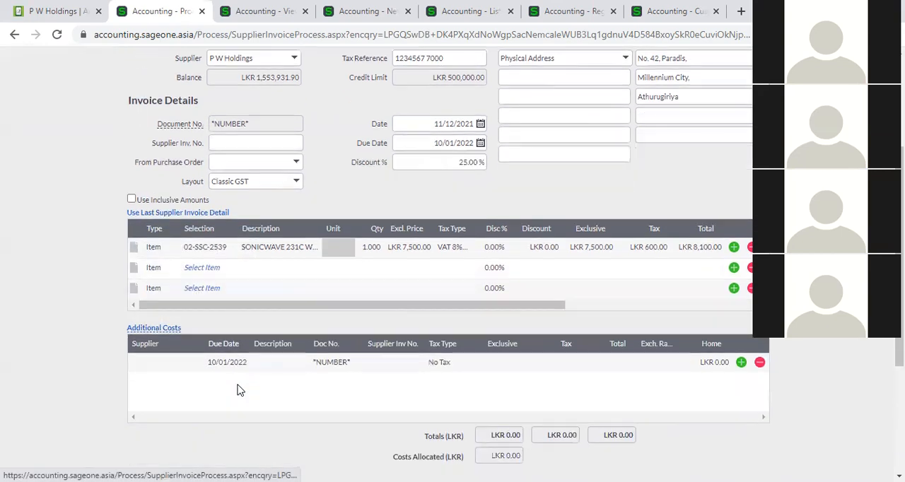
left_click(170, 358)
left_click(191, 340)
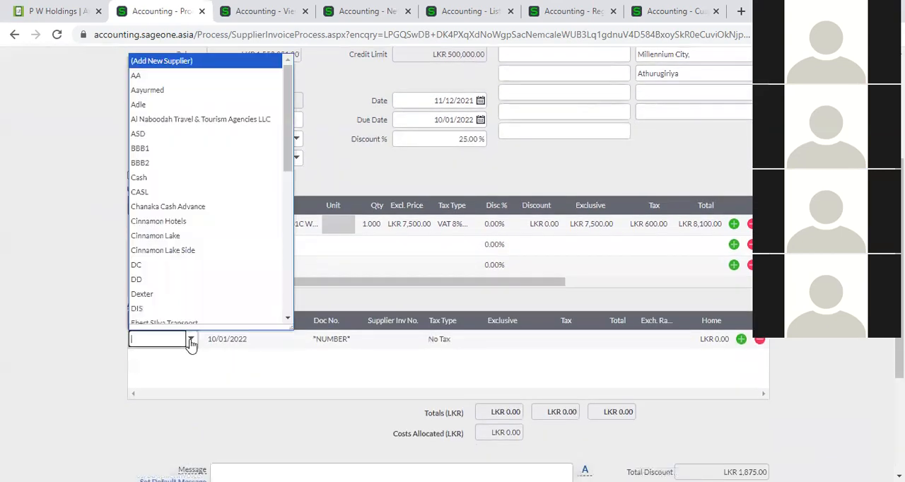
type("Supplier 1")
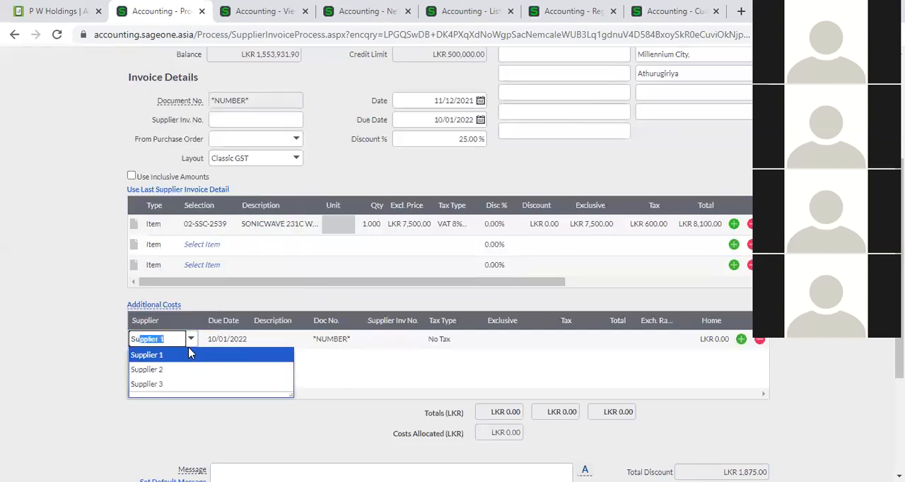
left_click(188, 352)
key("Tab")
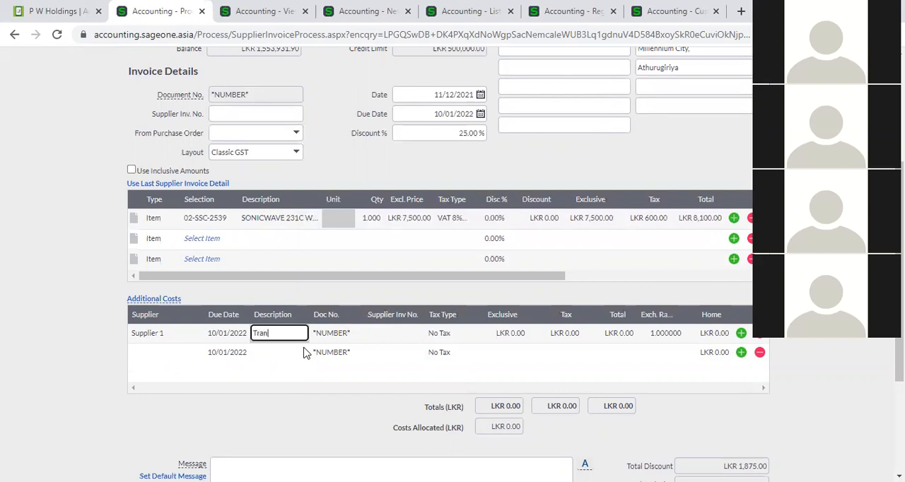
- Describe the Supplier 1 cost line as Transport with an exclusive amount of LKR 1,000.00, and check the item line's Add. Cost column
type("Transport")
key("Tab")
key("Tab")
key("Tab")
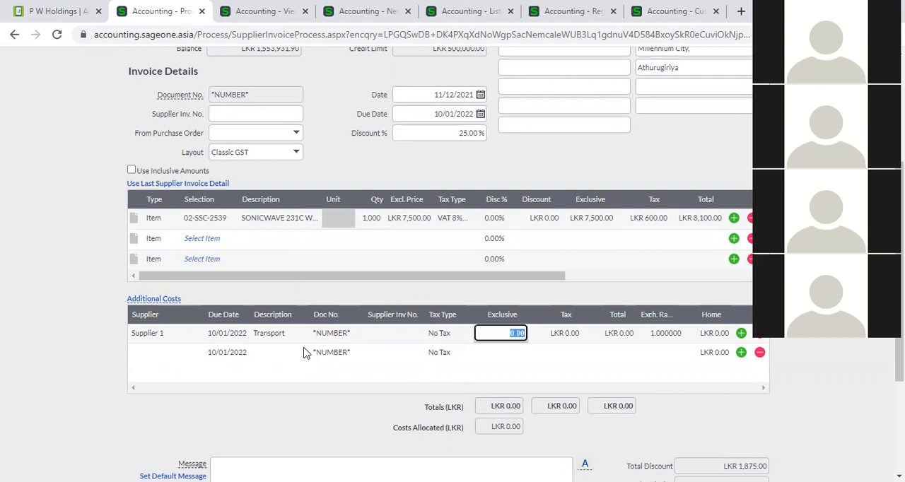
type("1000")
key("Tab")
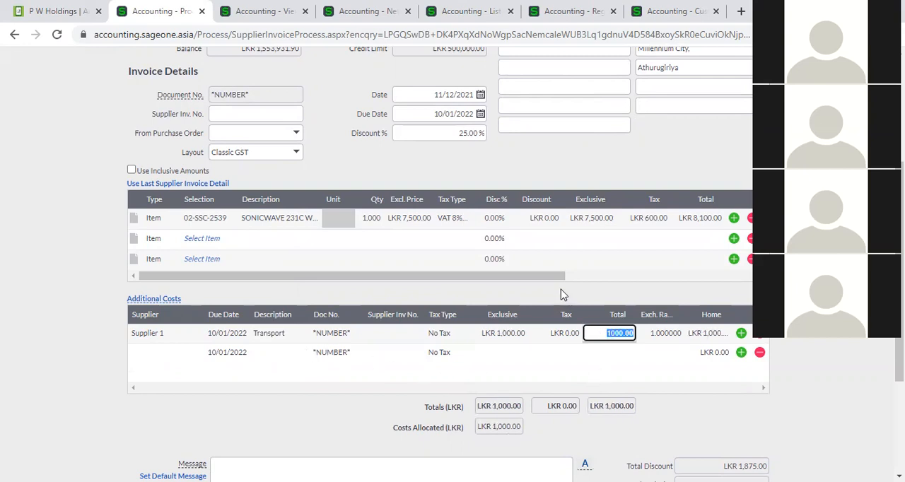
left_click(583, 276)
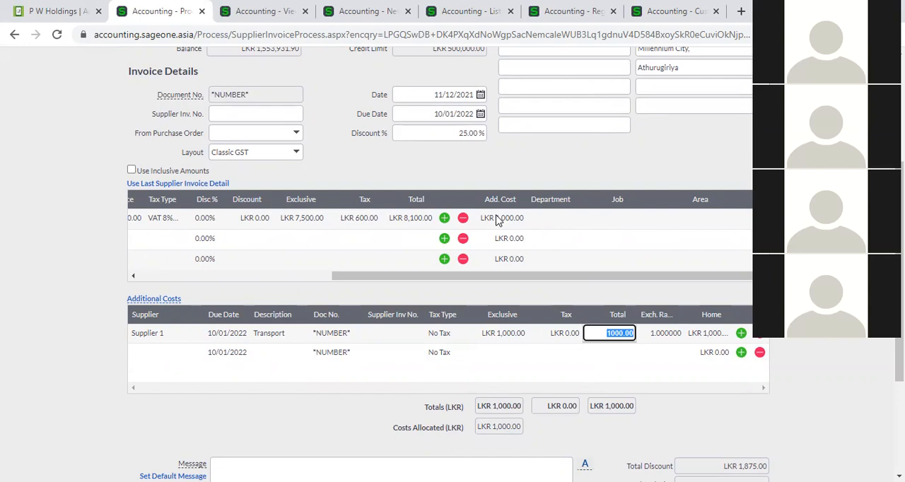
- Set the invoice discount to 0%
scroll(671, 369, "down", 1)
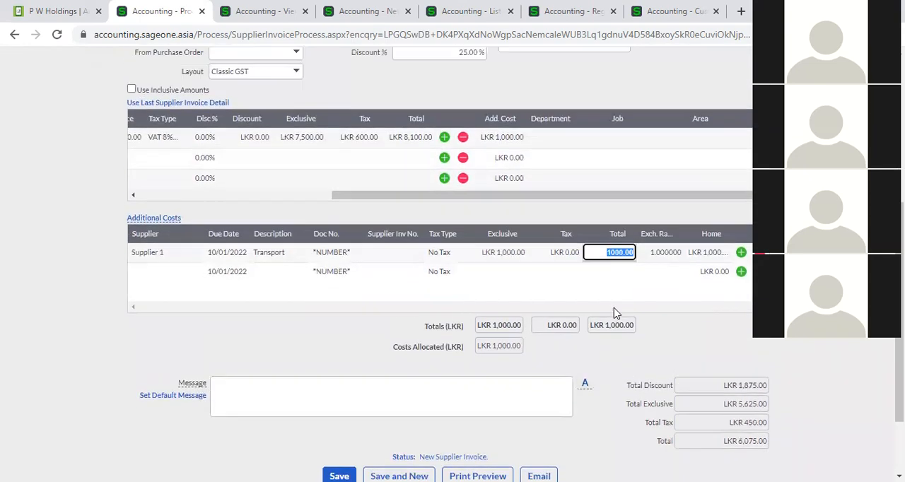
scroll(613, 313, "up", 2)
left_click(466, 200)
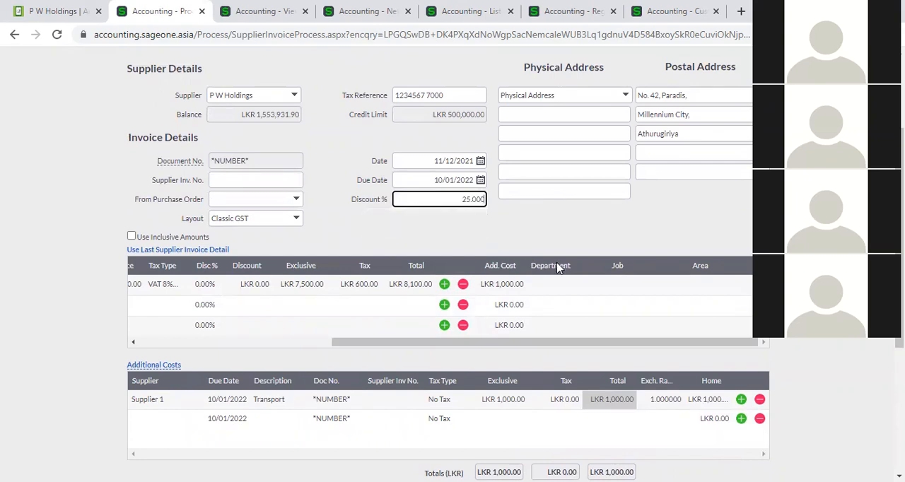
left_click_drag(458, 199, 479, 200)
key("BackSpace")
left_click(499, 218)
scroll(372, 309, "down", 2)
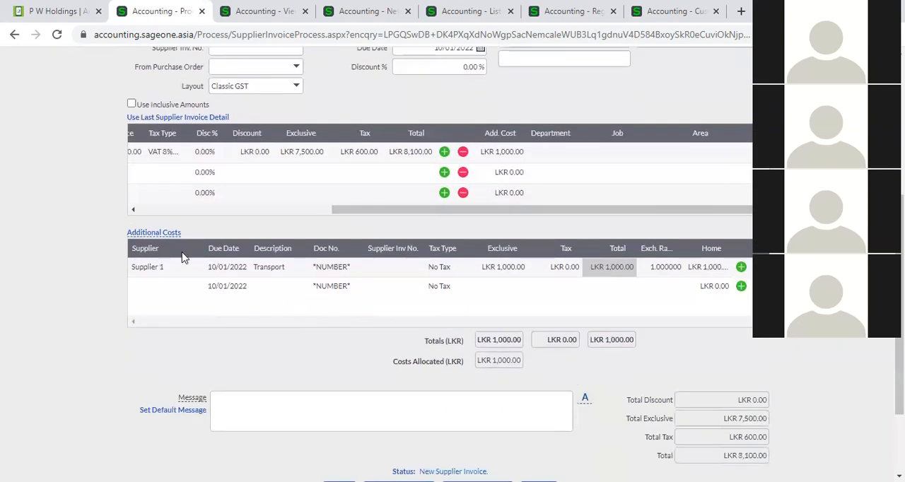
- Add item 02-SSC-2540 on the second line at an exclusive price of LKR 15,000 and check how the additional cost is allocated
mouse_move(157, 238)
left_click_drag(360, 212, 176, 210)
left_click(178, 173)
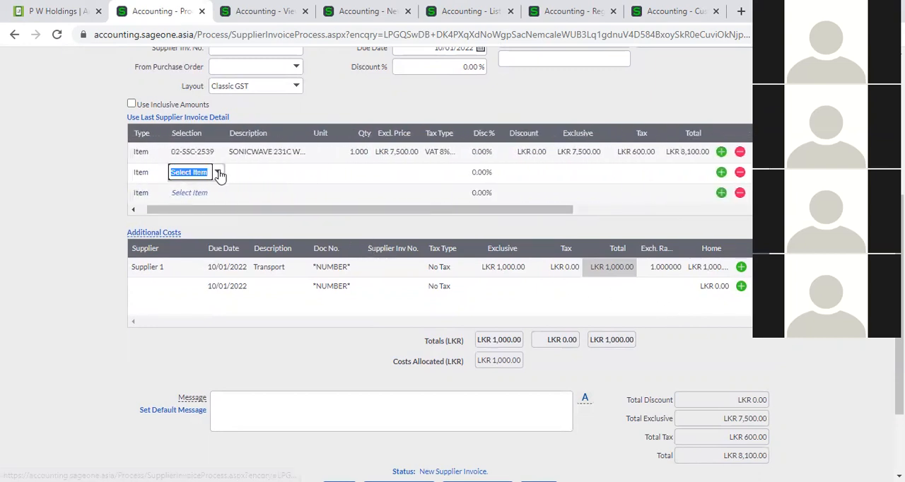
left_click(219, 173)
left_click(279, 290)
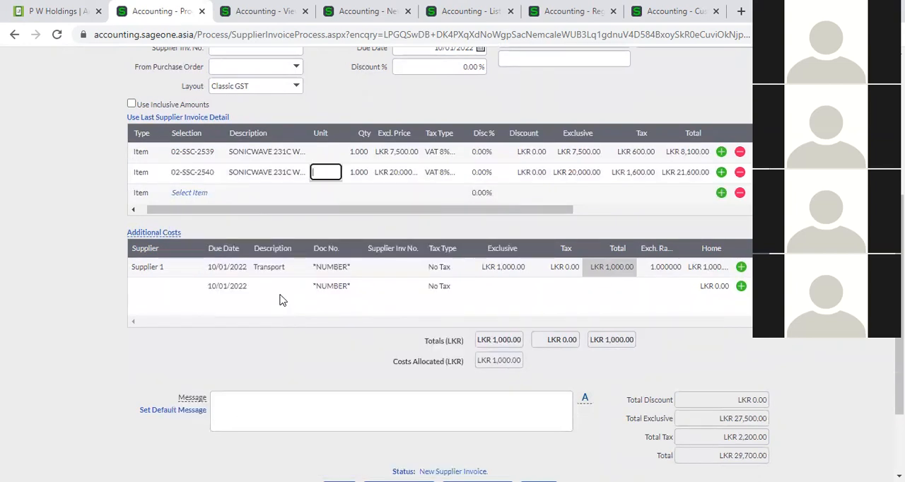
left_click(385, 175)
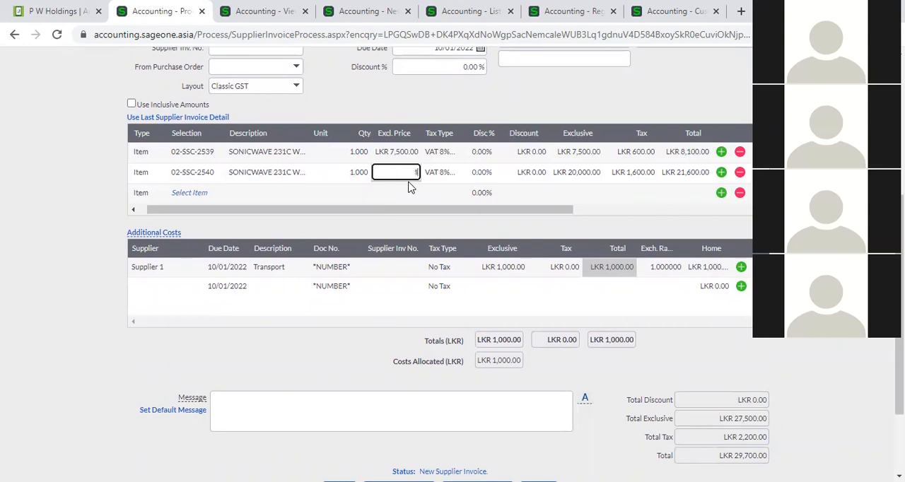
key("Tab")
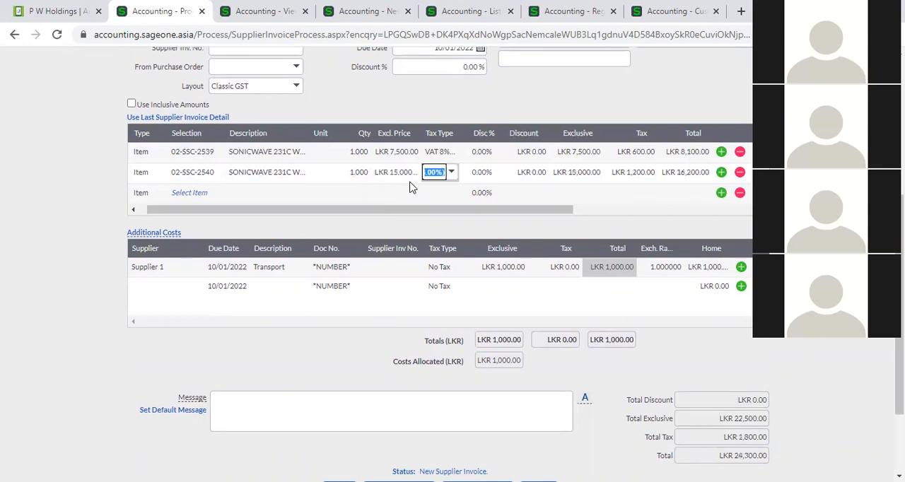
left_click(588, 210)
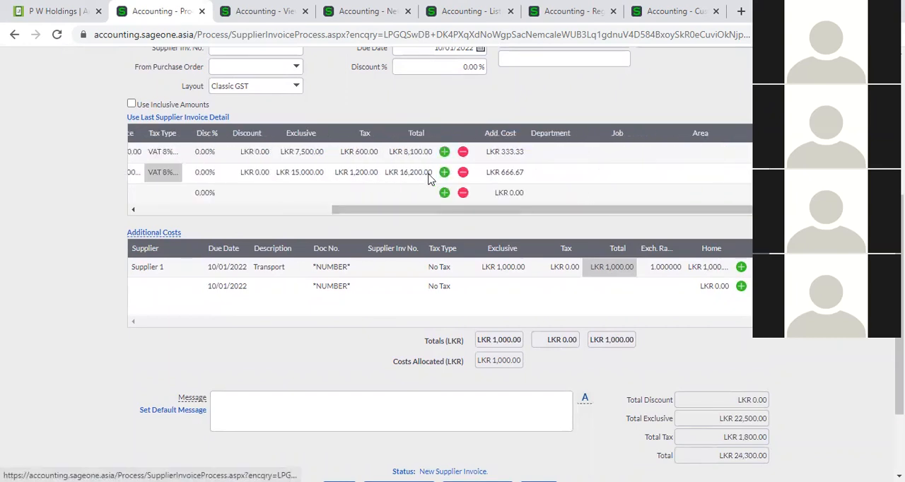
left_click(318, 209)
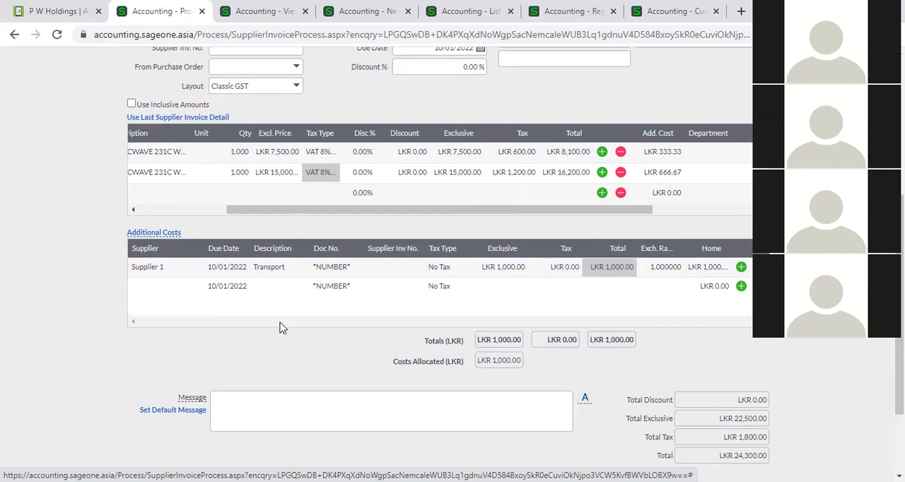
- Try to save the supplier invoice, agreeing to exceed the credit limit
scroll(279, 328, "down", 3)
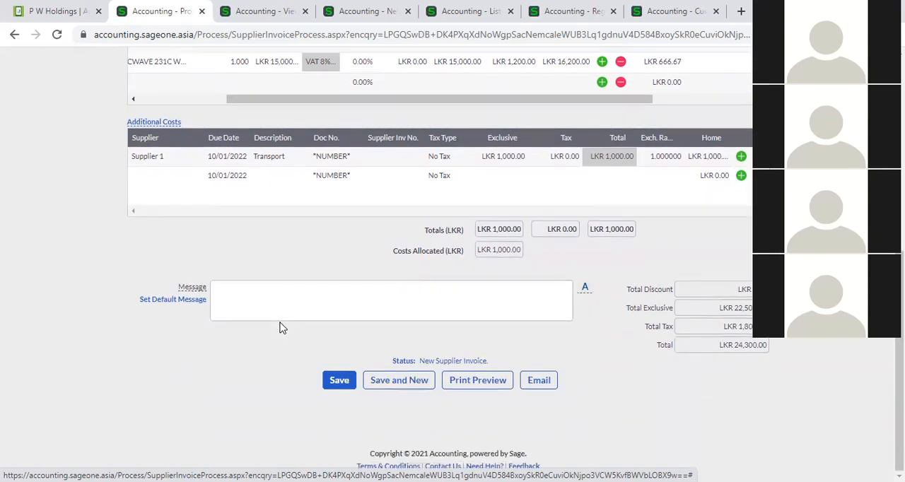
left_click(340, 383)
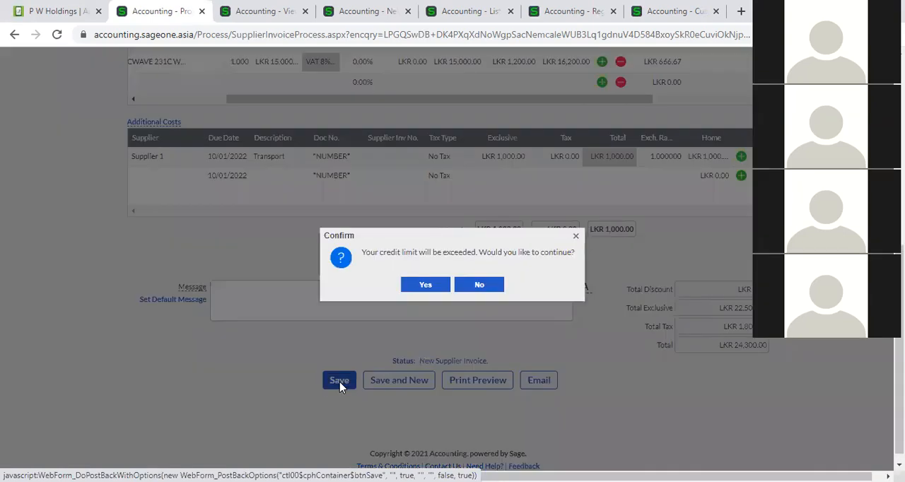
left_click(409, 289)
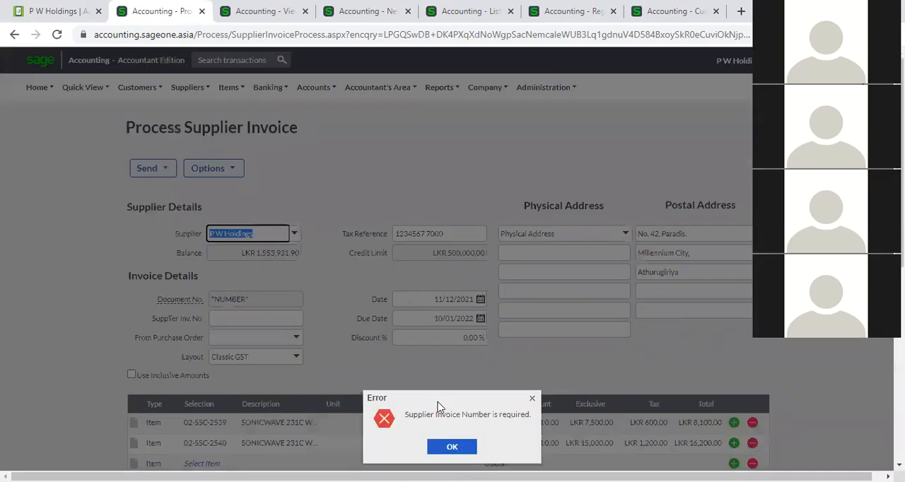
left_click(450, 446)
- Enter SI006 as the supplier invoice number in the invoice details
left_click(292, 321)
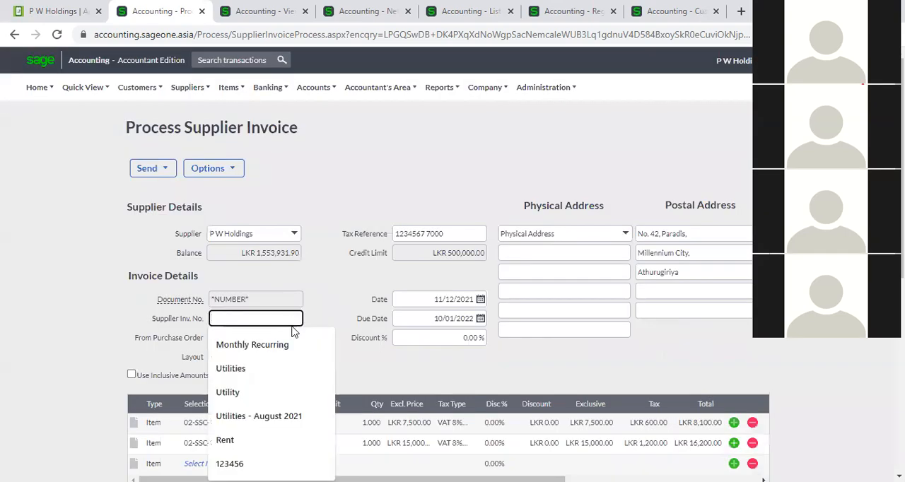
type("s")
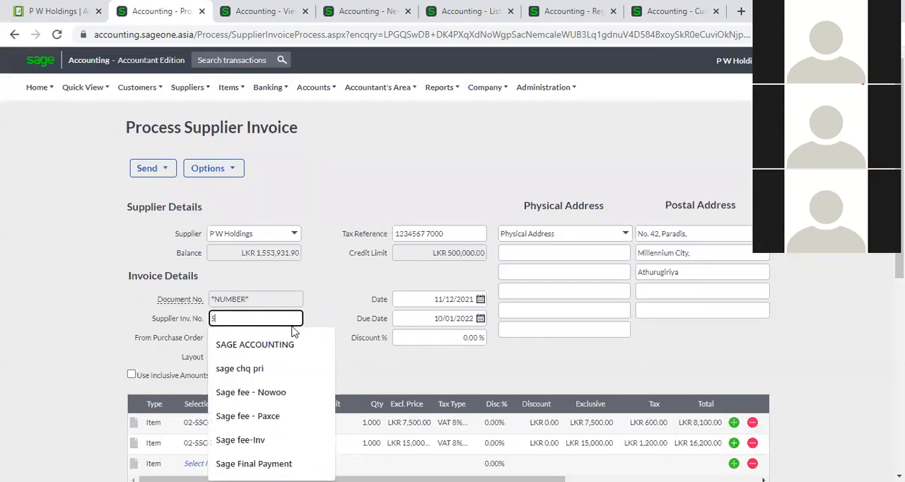
type("I00")
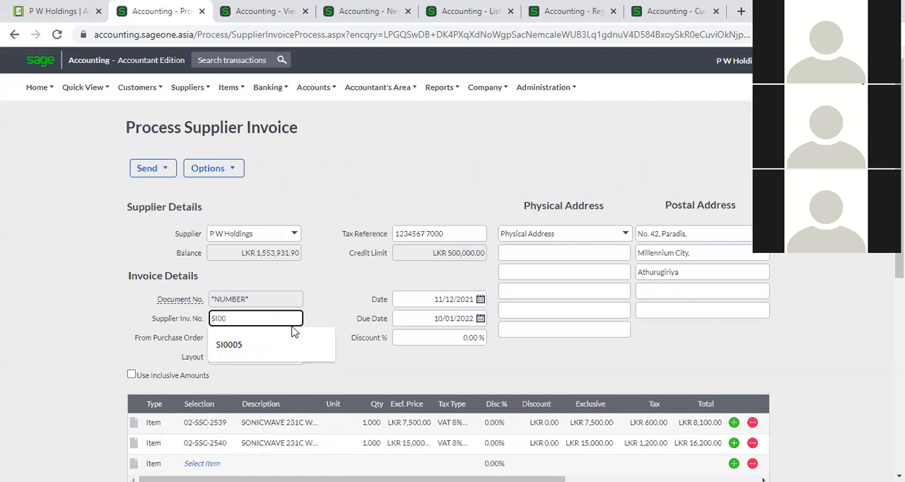
type("6")
- Try again to save invoice SI006, agreeing to exceed the credit limit each time
scroll(320, 234, "down", 3)
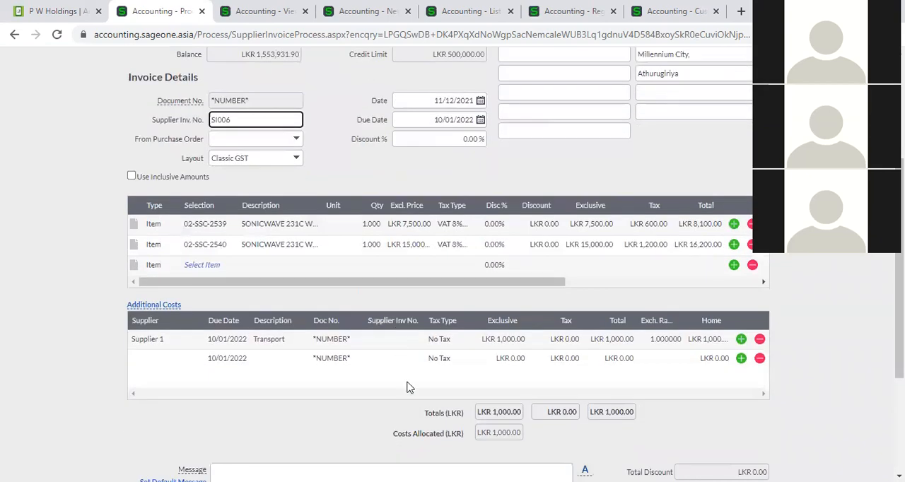
scroll(447, 393, "down", 3)
left_click(335, 382)
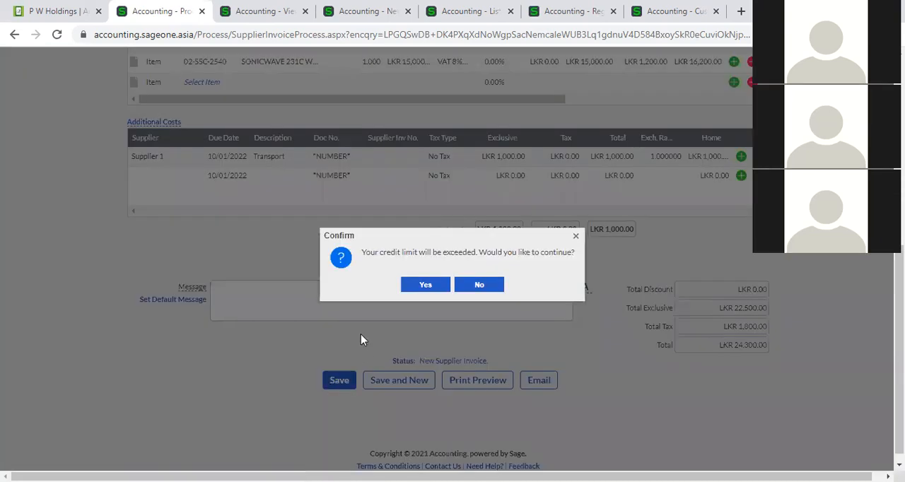
left_click(410, 284)
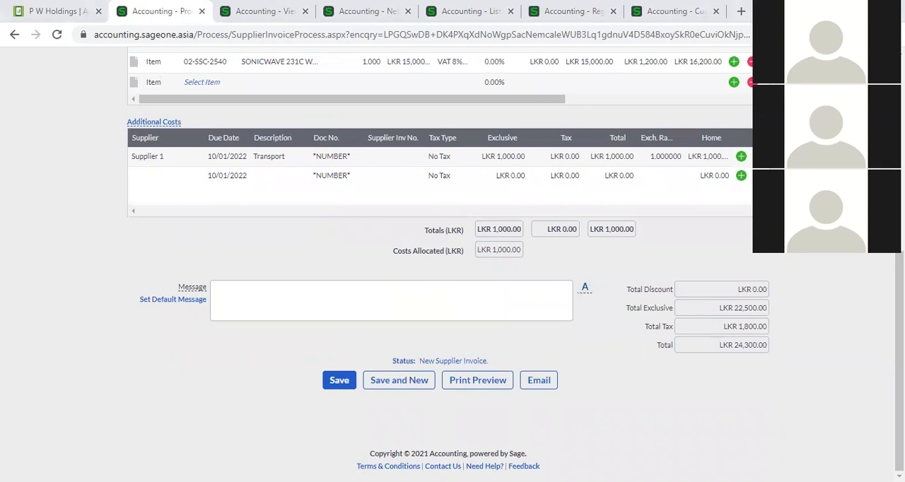
left_click(344, 383)
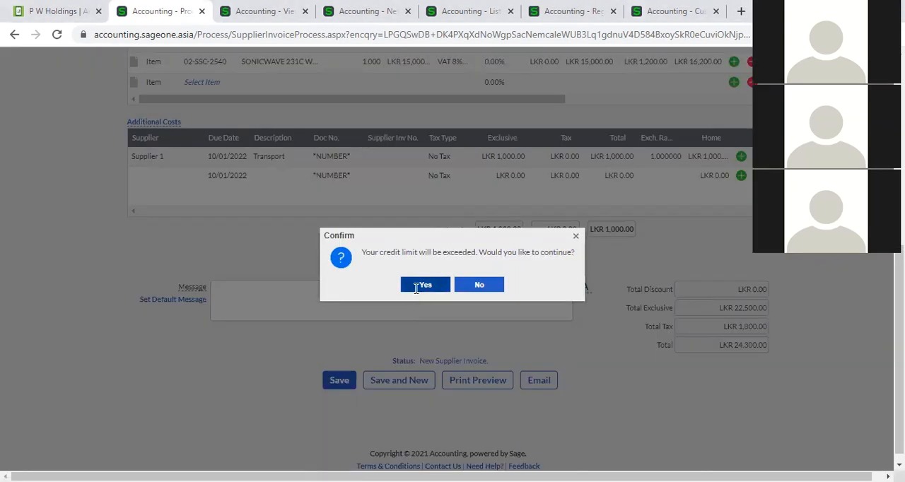
left_click(416, 285)
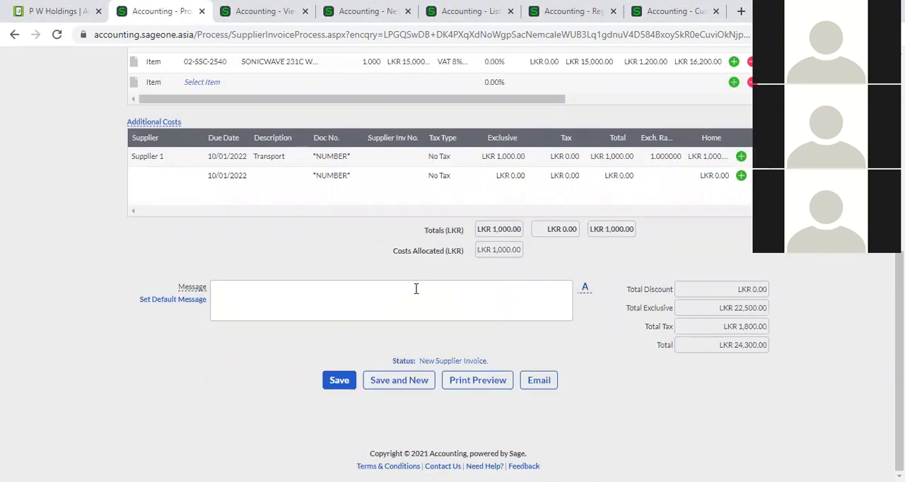
- Enter SIA0005 as the supplier invoice number of the Transport cost line and save the supplier invoice
scroll(416, 289, "up", 2)
scroll(416, 294, "up", 1)
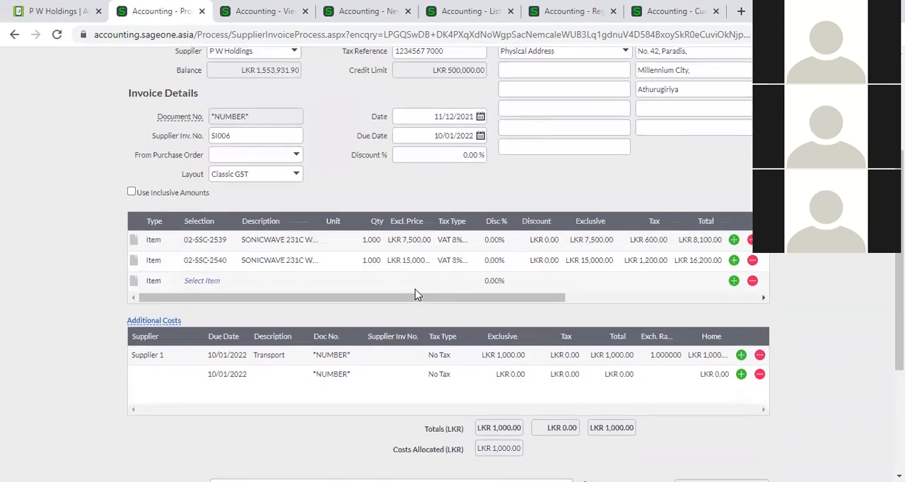
left_click(390, 359)
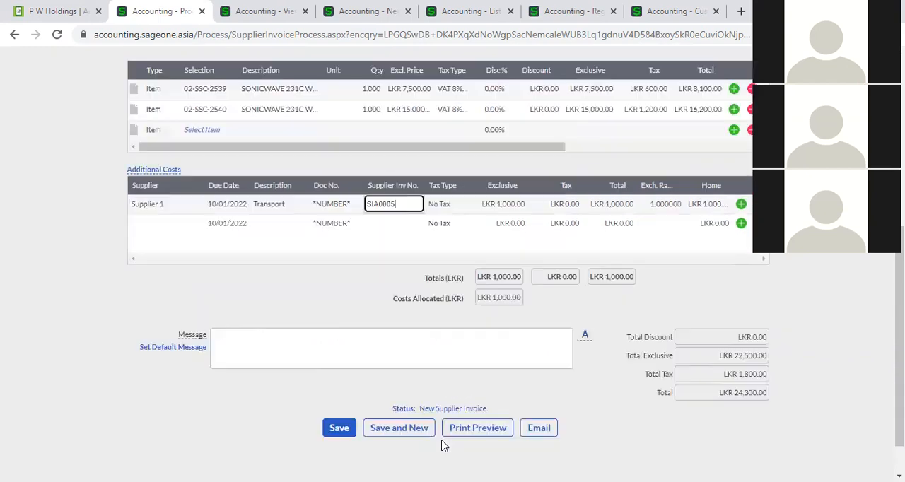
scroll(445, 446, "down", 3)
left_click(333, 380)
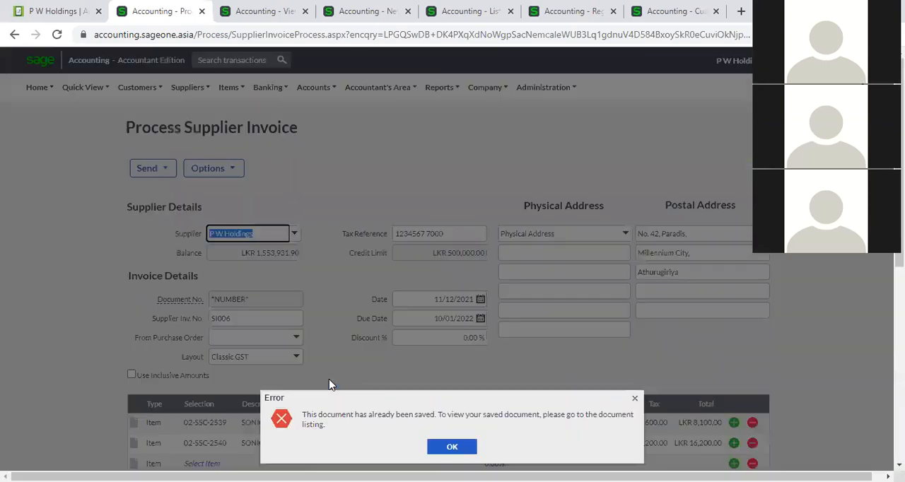
left_click(451, 447)
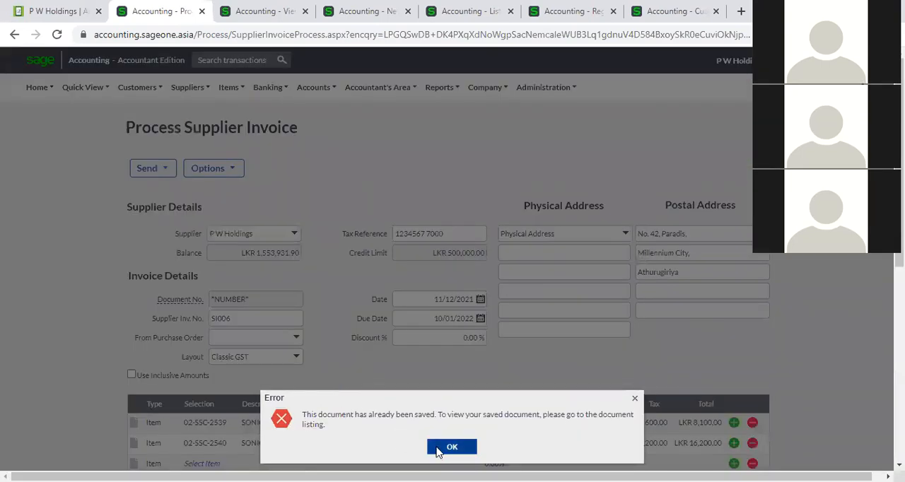
- Open the list of supplier invoices to see the saved invoice and its additional cost invoice
left_click(188, 87)
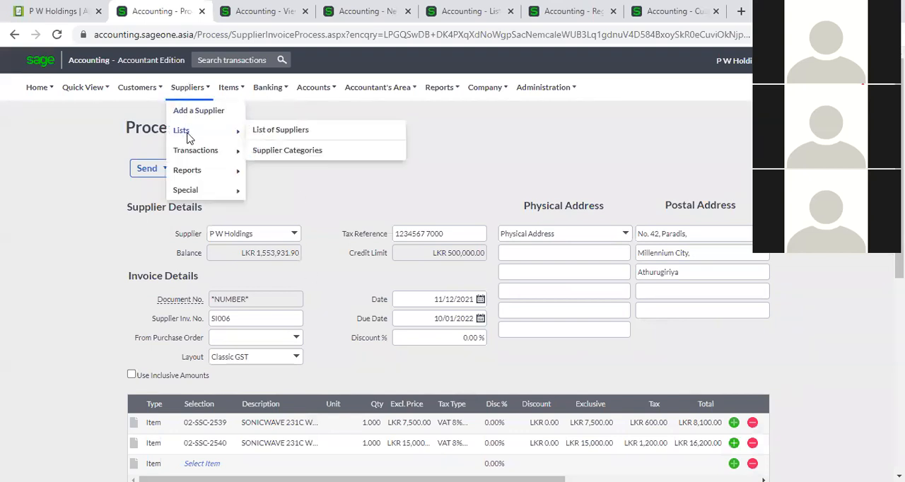
mouse_move(201, 150)
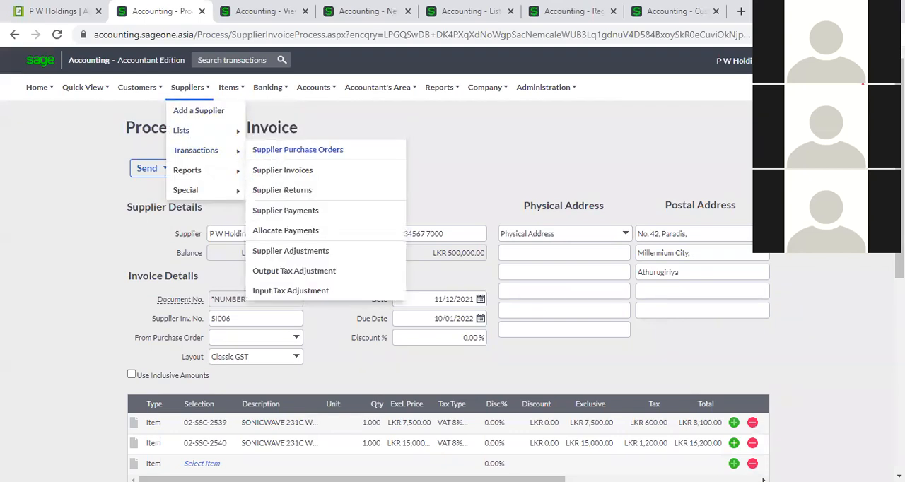
left_click(283, 170)
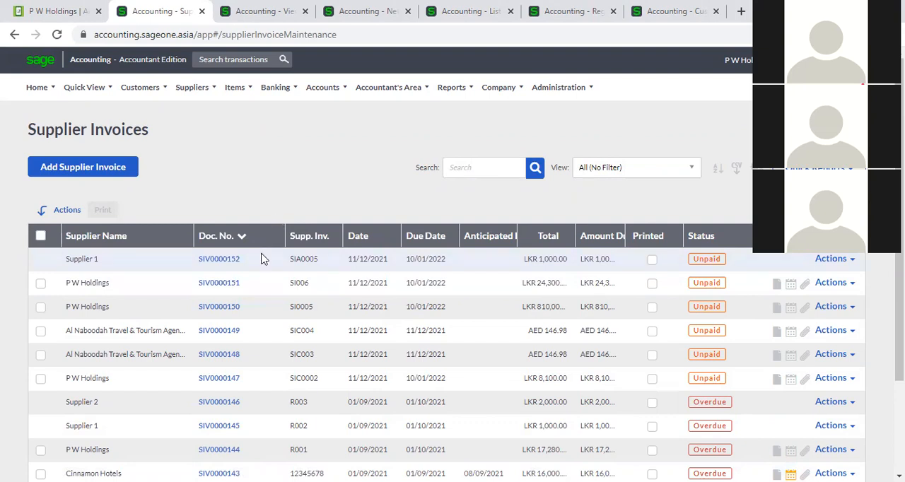
- Open supplier invoice SI0005 and add an additional costs section to it, acknowledging the average cost notice
left_click(220, 308)
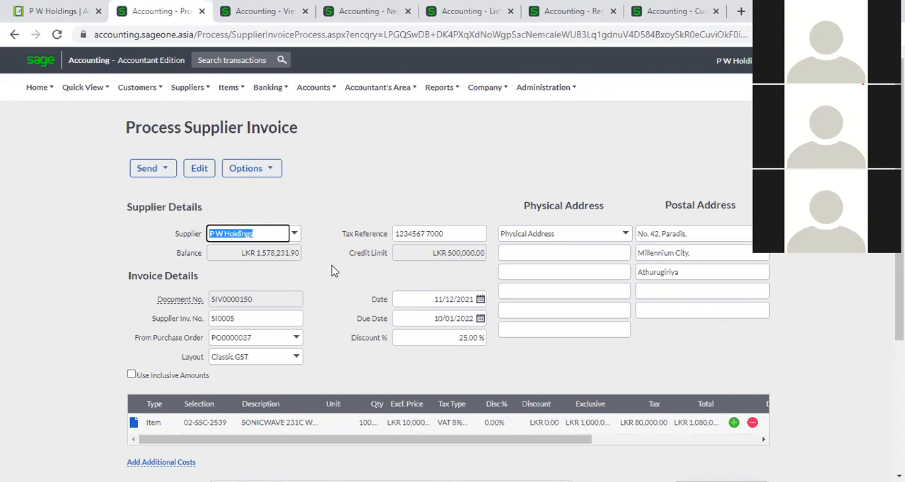
scroll(333, 269, "down", 2)
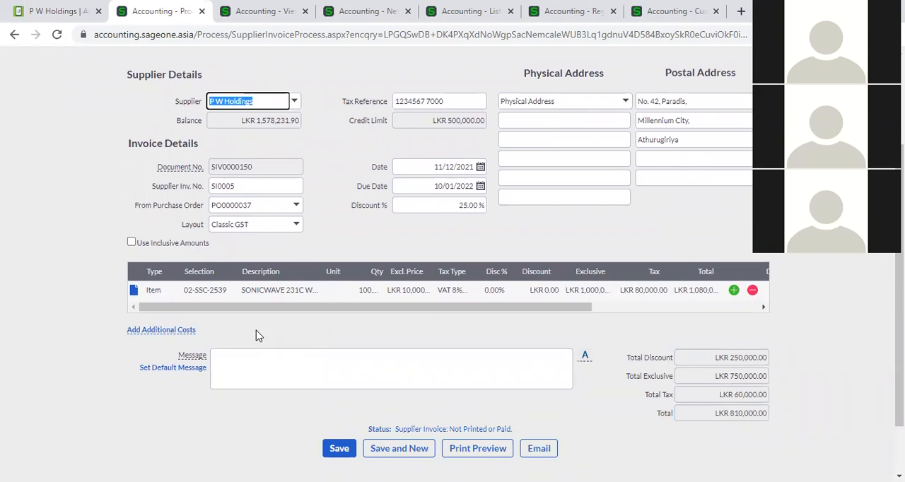
left_click(167, 331)
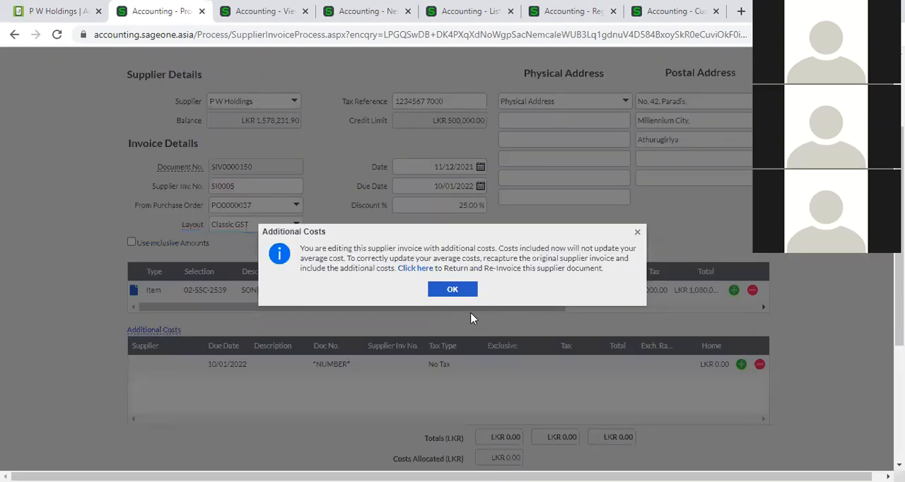
left_click(452, 292)
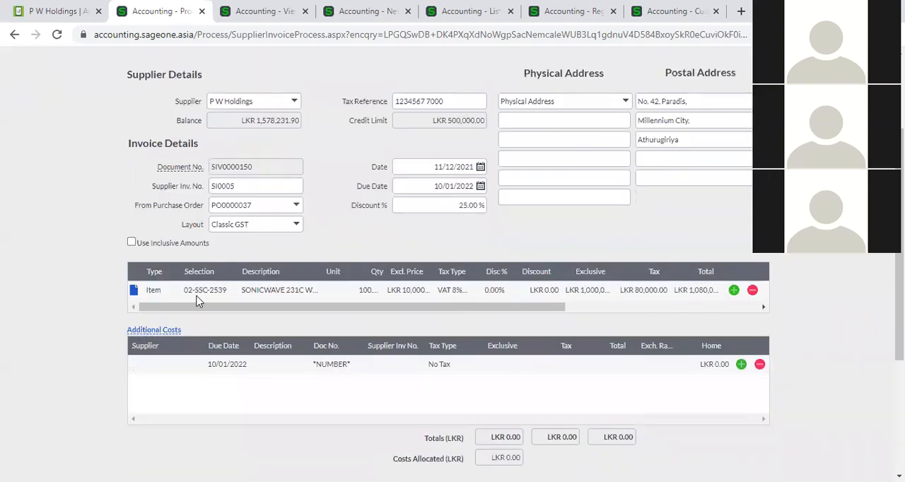
- Add a blank line below the invoice's item line, check its line types and look at the Department, Job and Area columns
left_click(734, 289)
left_click(153, 311)
left_click(171, 312)
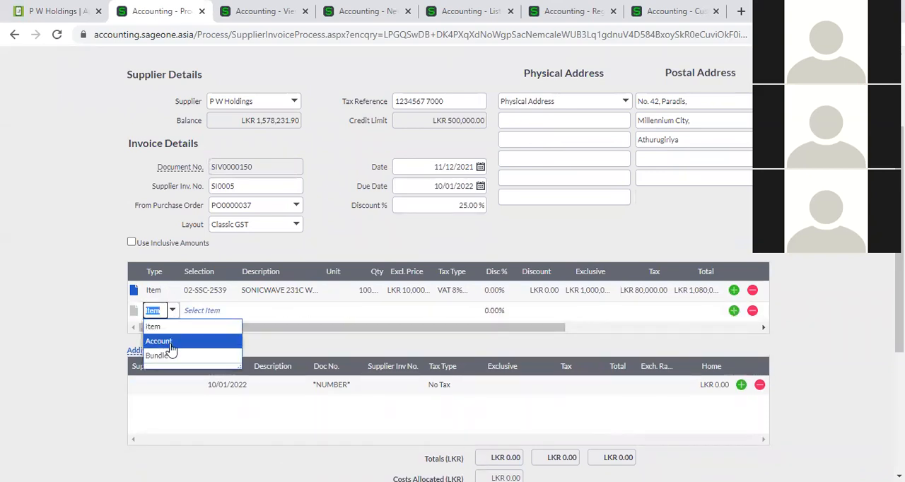
left_click(435, 342)
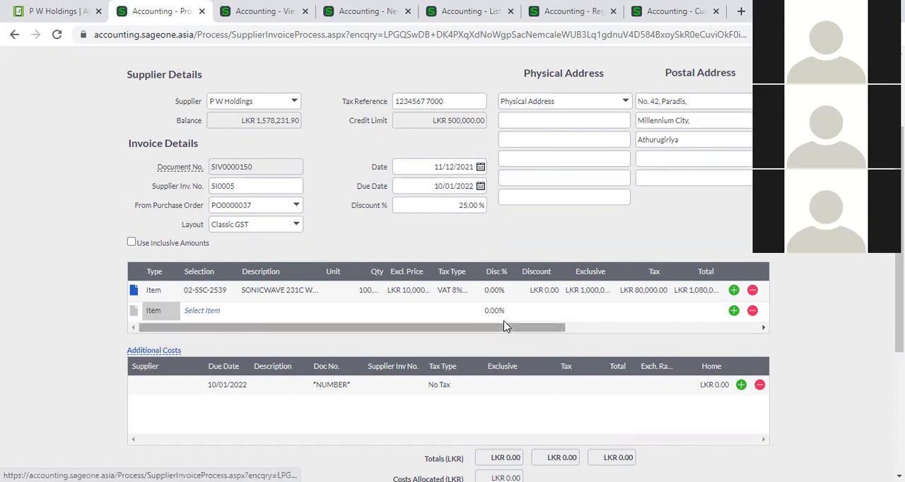
left_click(579, 329)
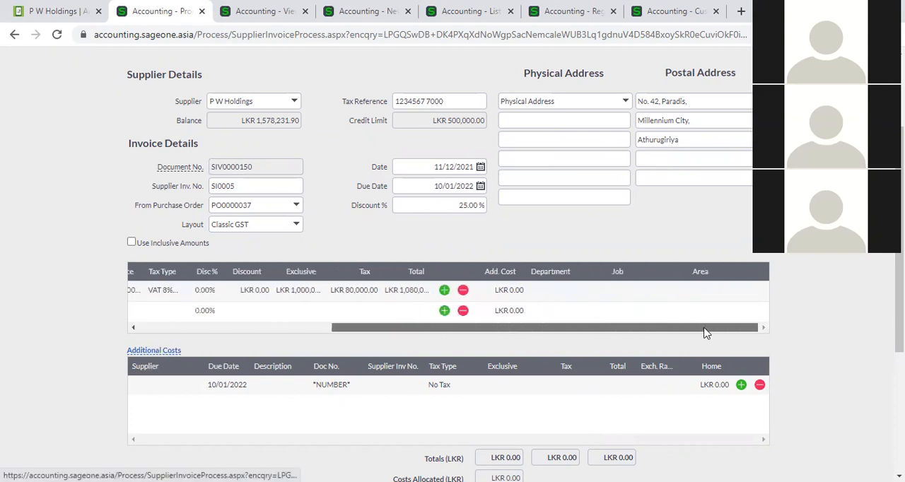
left_click(587, 290)
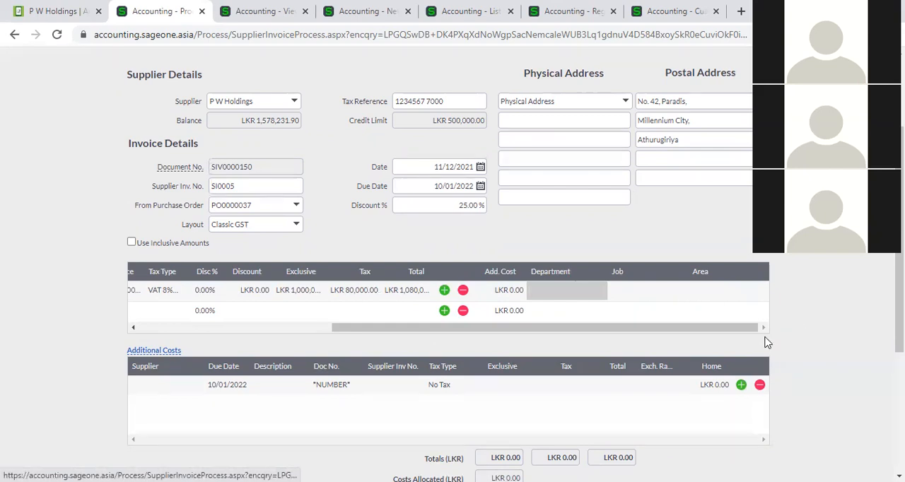
- Look over the rest of invoice SI0005 and return to the list of supplier invoices
scroll(529, 450, "down", 2)
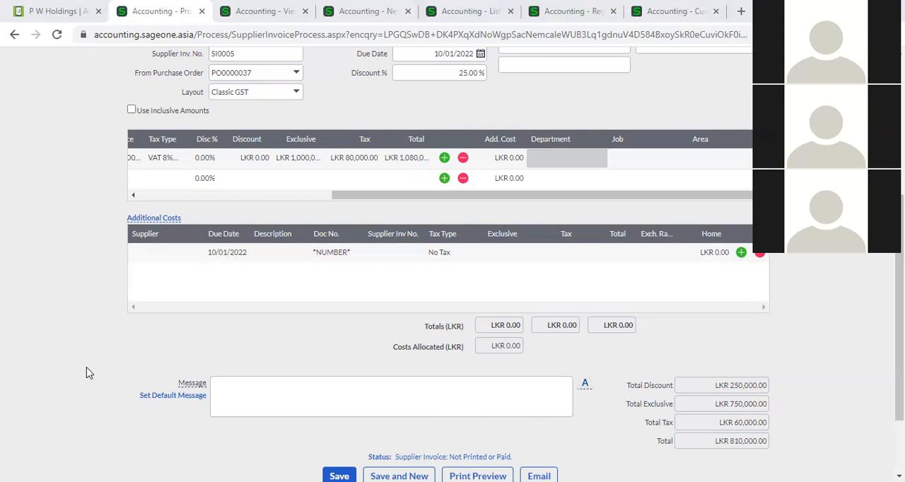
scroll(86, 373, "up", 4)
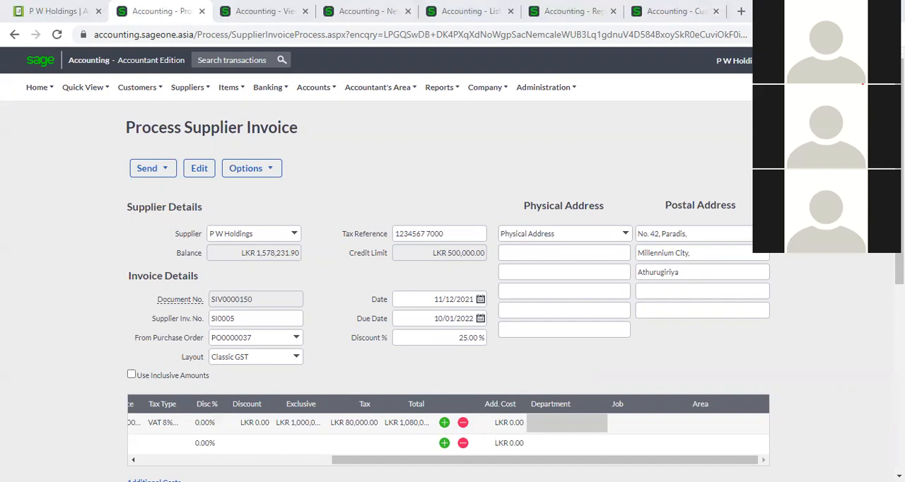
left_click_drag(510, 460, 316, 460)
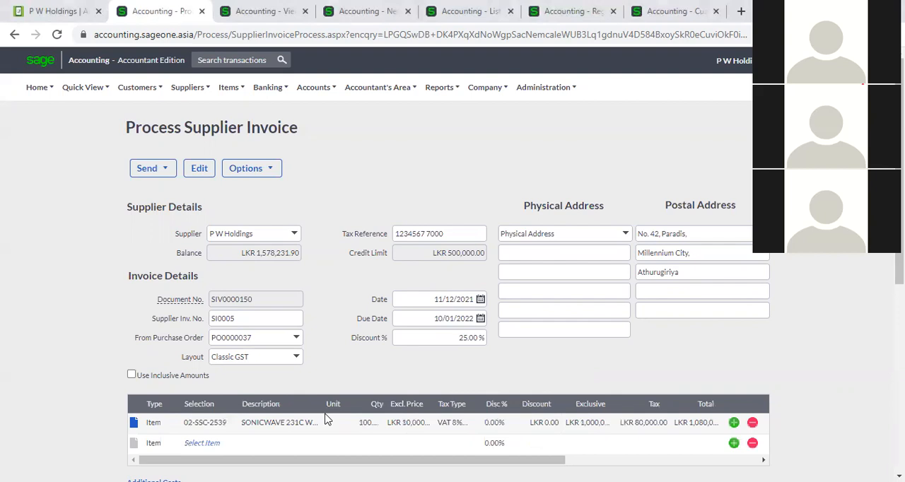
scroll(322, 397, "down", 2)
scroll(322, 396, "down", 1)
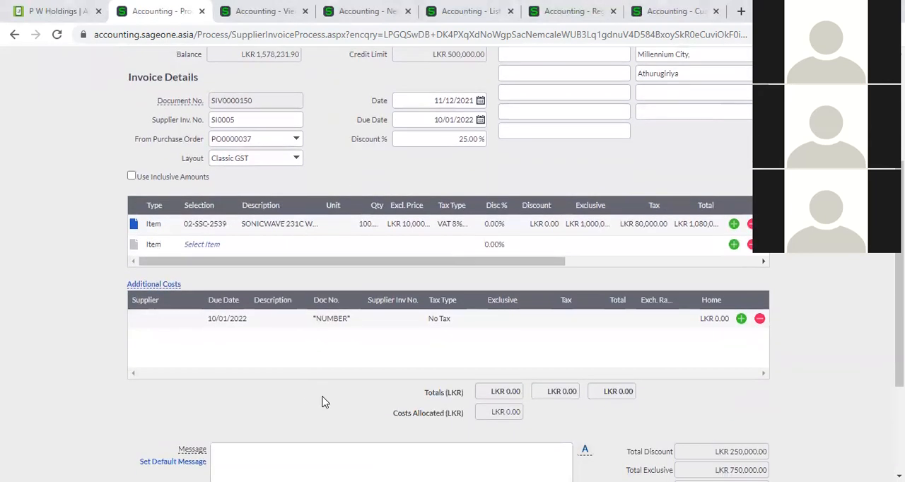
scroll(321, 401, "down", 2)
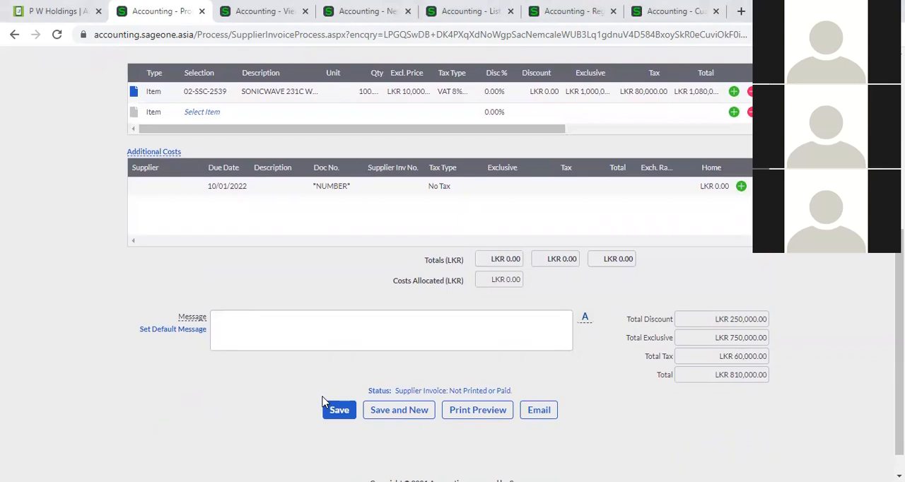
left_click(325, 404)
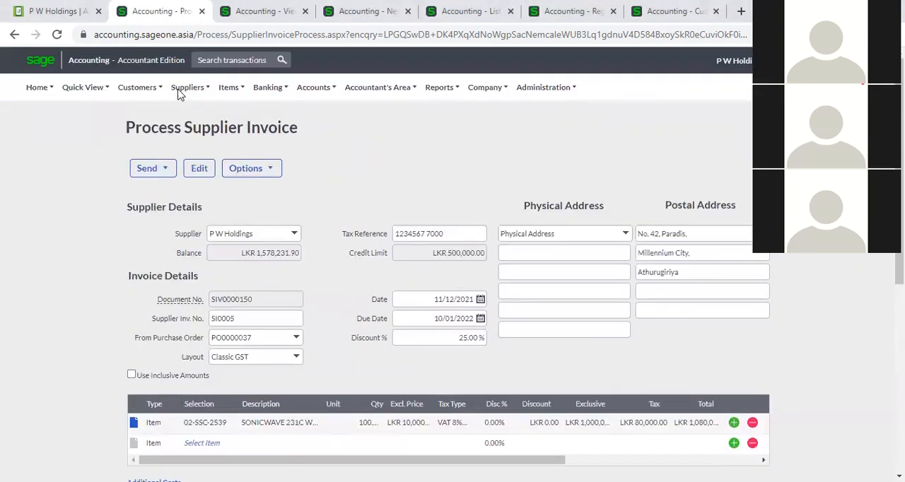
mouse_move(187, 88)
mouse_move(225, 153)
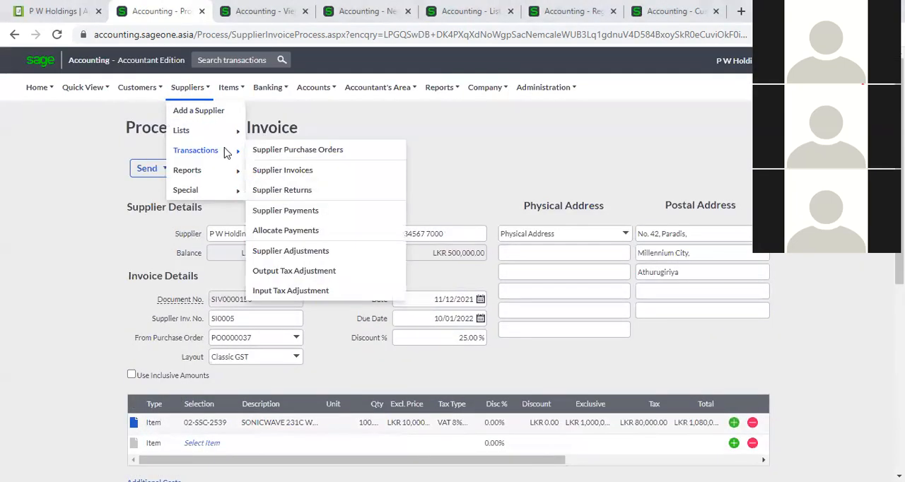
left_click(272, 169)
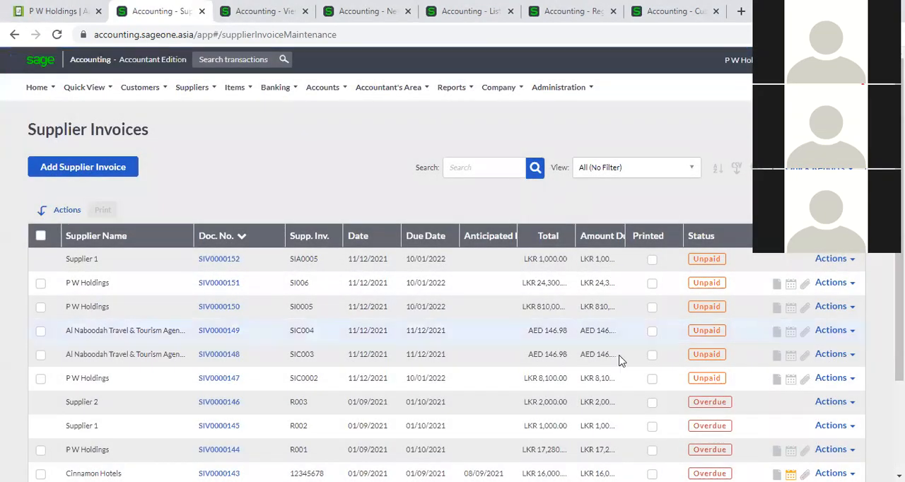
- Sort the supplier invoices by status in both descending and ascending order to compare the unpaid, partially paid and overdue ones
scroll(620, 361, "down", 1)
left_click(702, 175)
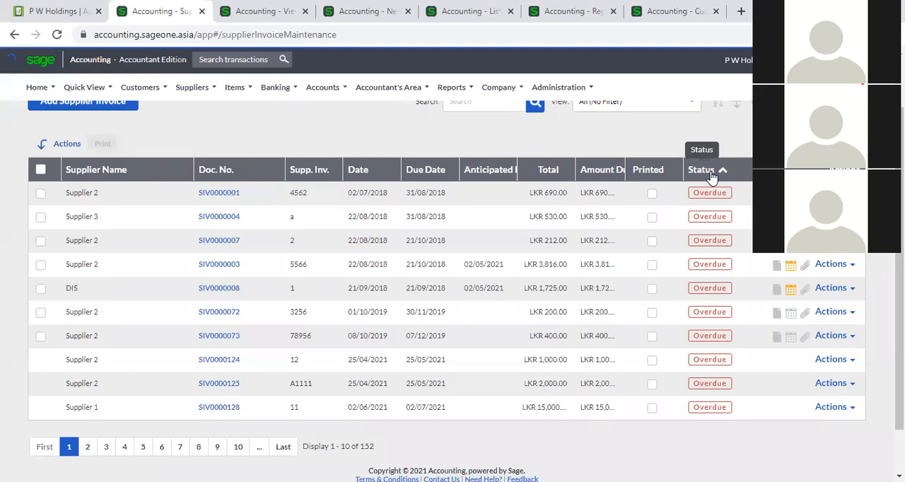
left_click(711, 176)
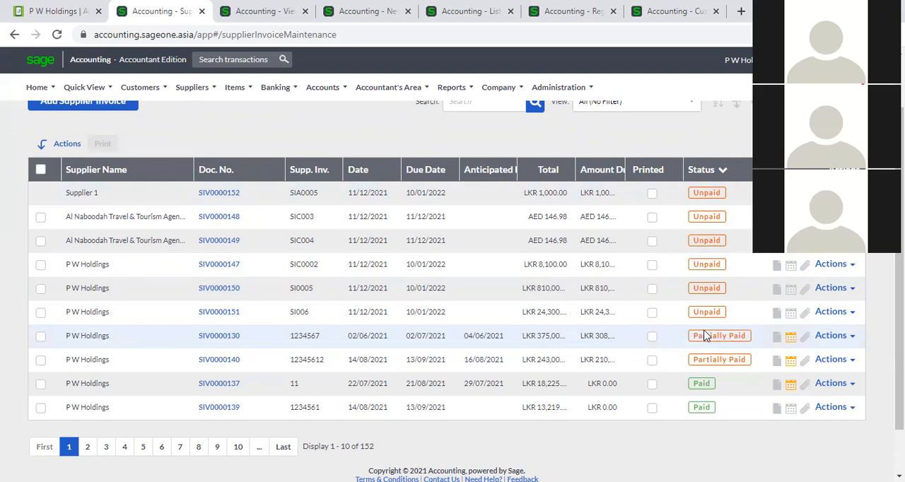
left_click(706, 170)
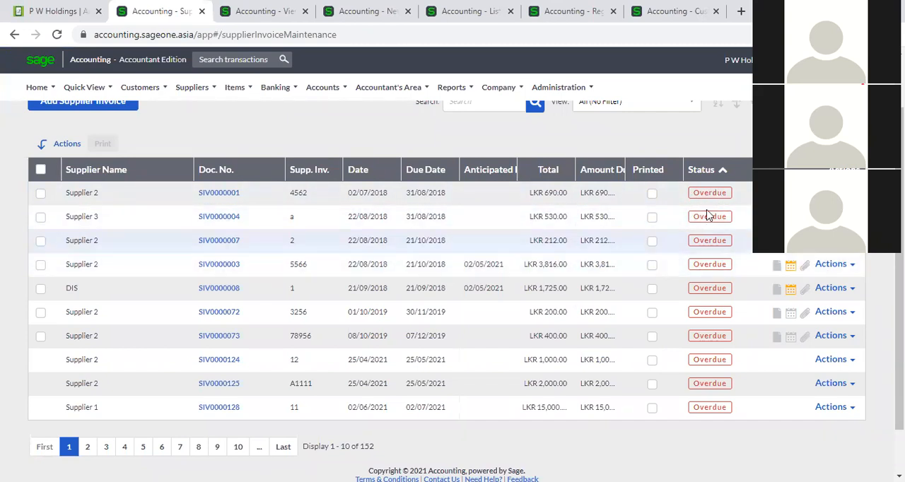
- Sort the supplier invoices by supplier name, followed by document number in ascending order
scroll(380, 280, "up", 2)
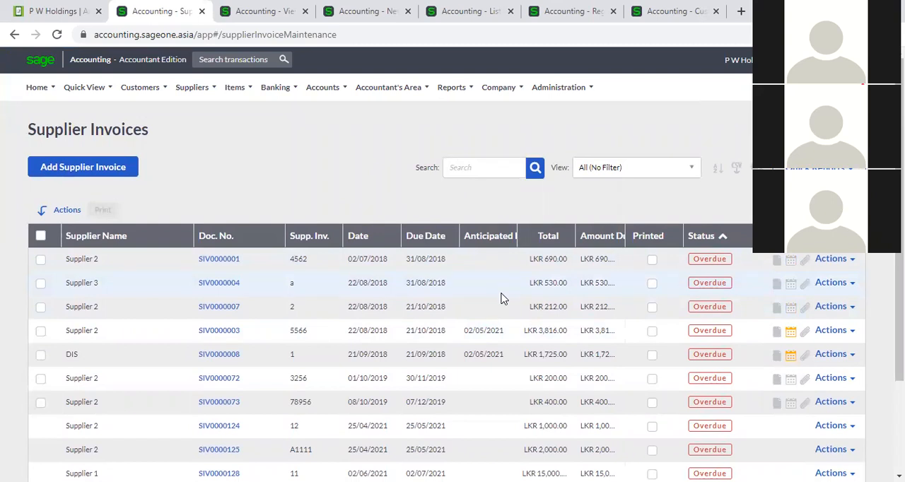
left_click(125, 238)
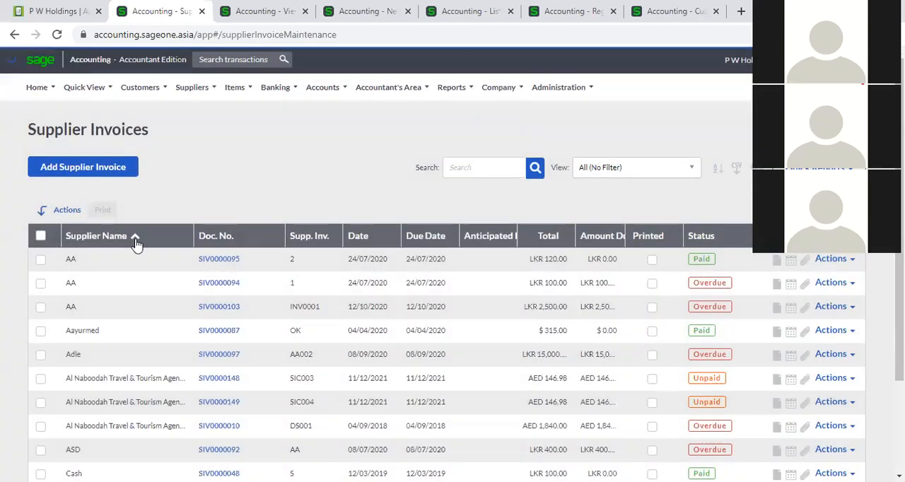
left_click(139, 244)
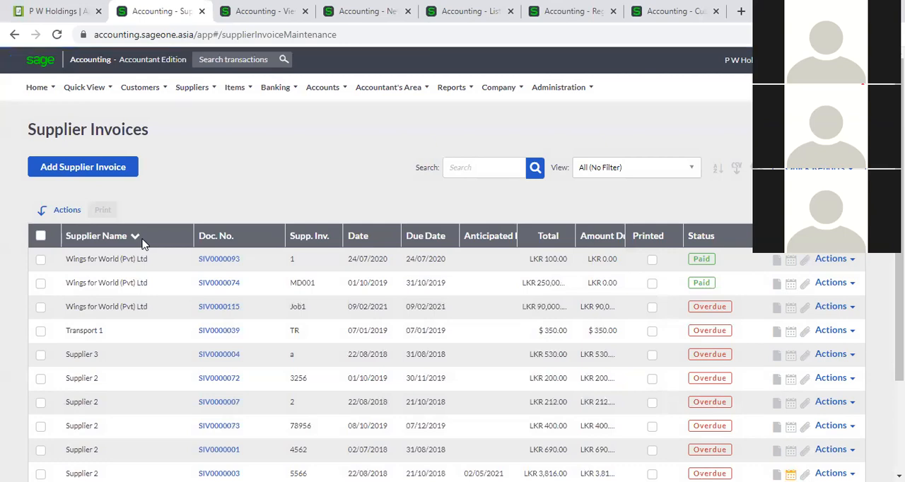
left_click(143, 242)
left_click(243, 244)
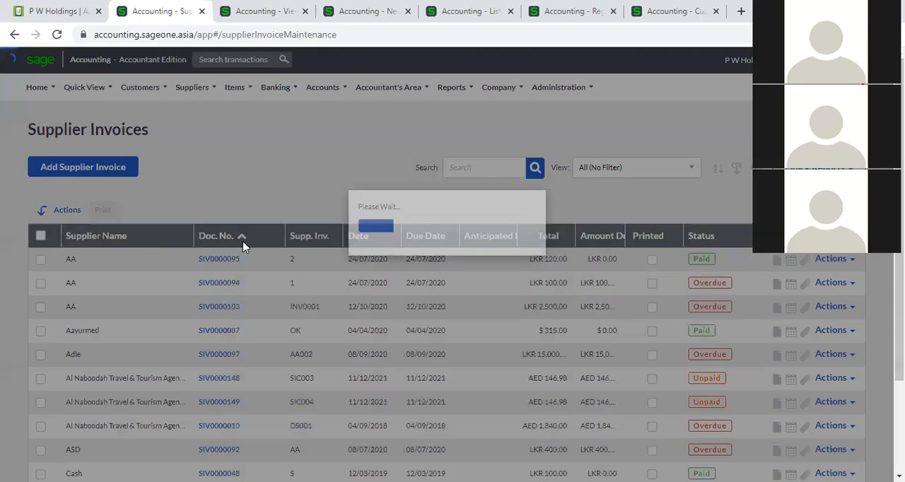